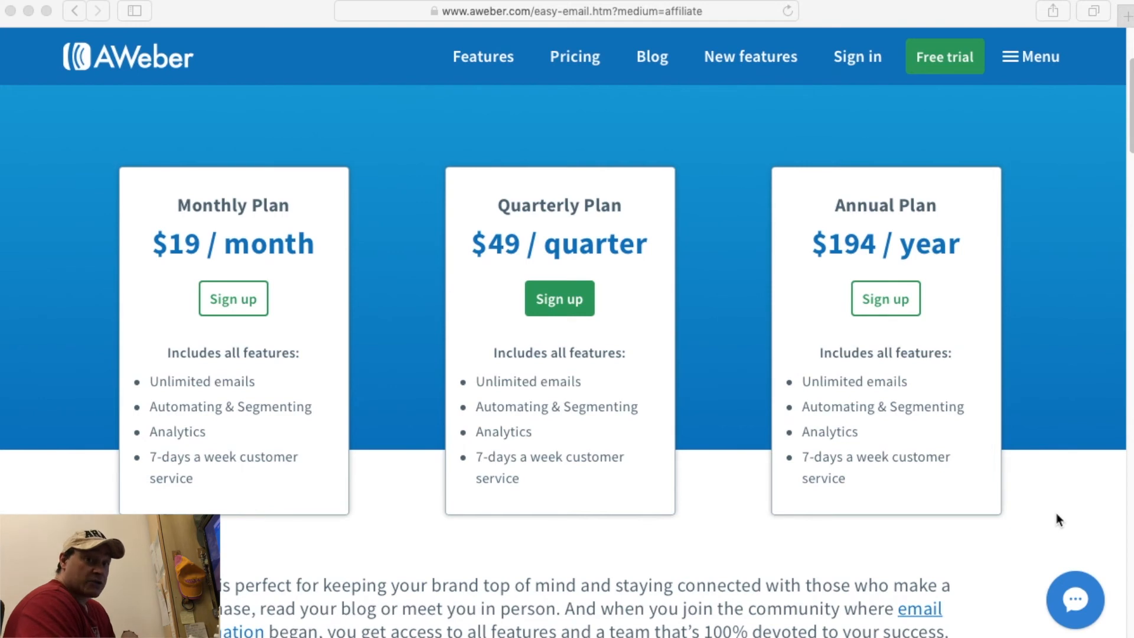
Review the pricing page, highlighting the Monthly, Quarterly and Annual ($194) plan prices.
left_click(747, 326)
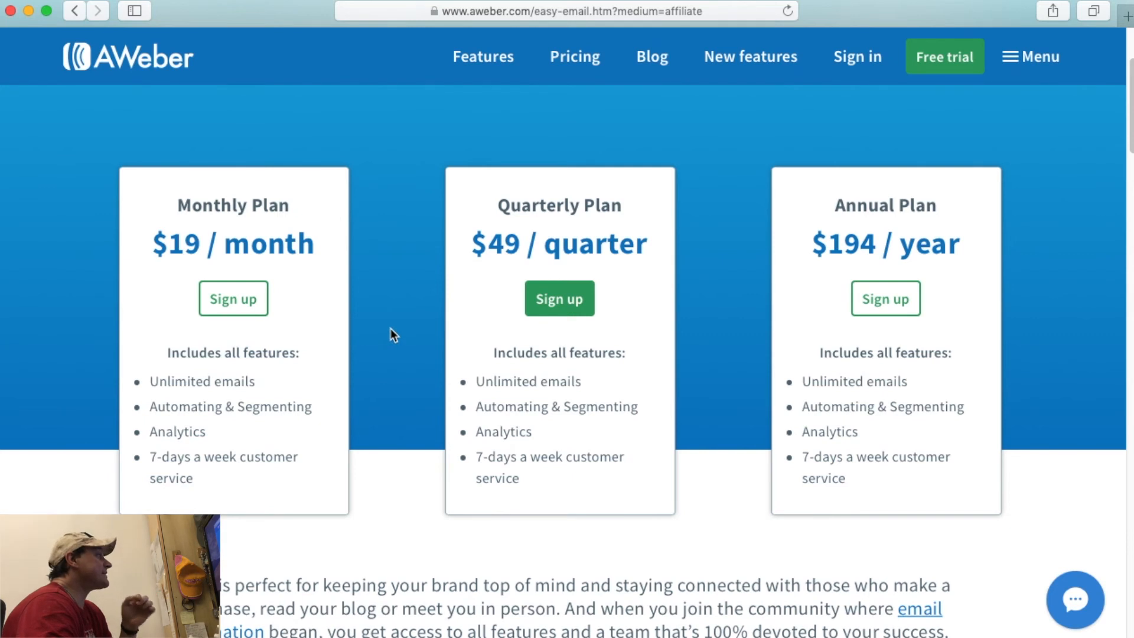
scroll(391, 328, "down", 7)
scroll(391, 329, "up", 3)
scroll(391, 329, "up", 6)
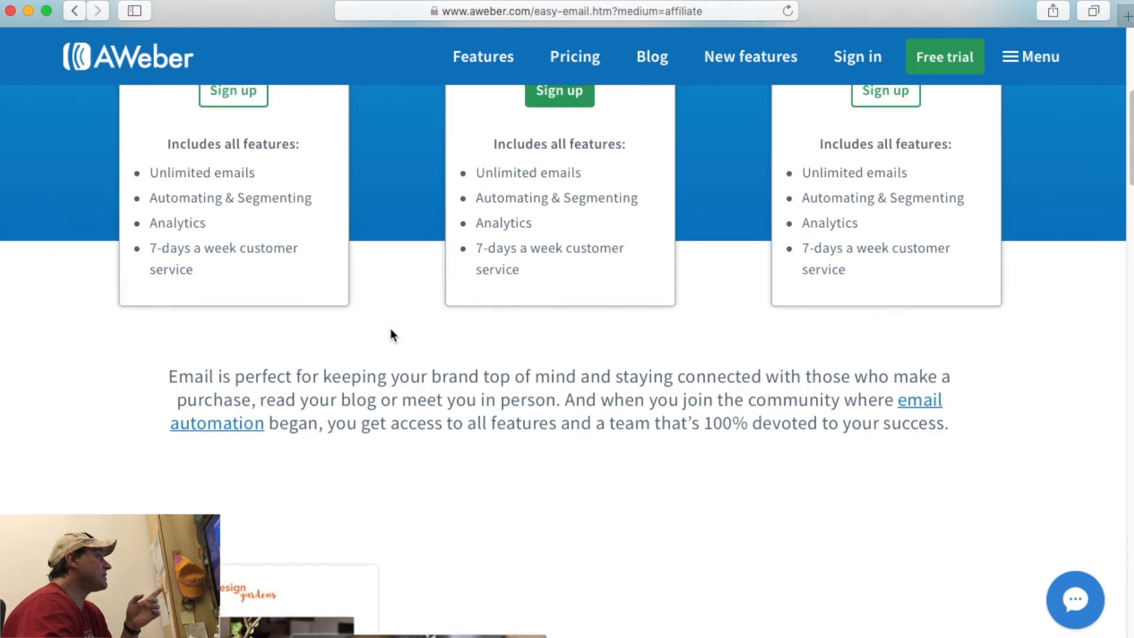
scroll(391, 329, "down", 1)
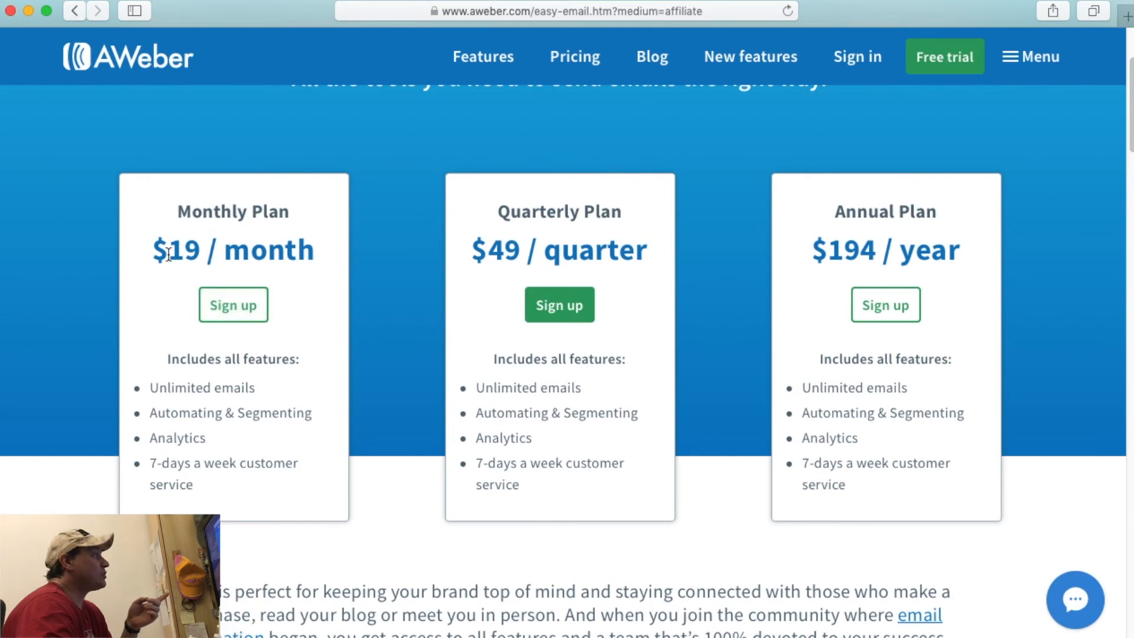
left_click_drag(152, 260, 232, 260)
left_click_drag(466, 240, 614, 251)
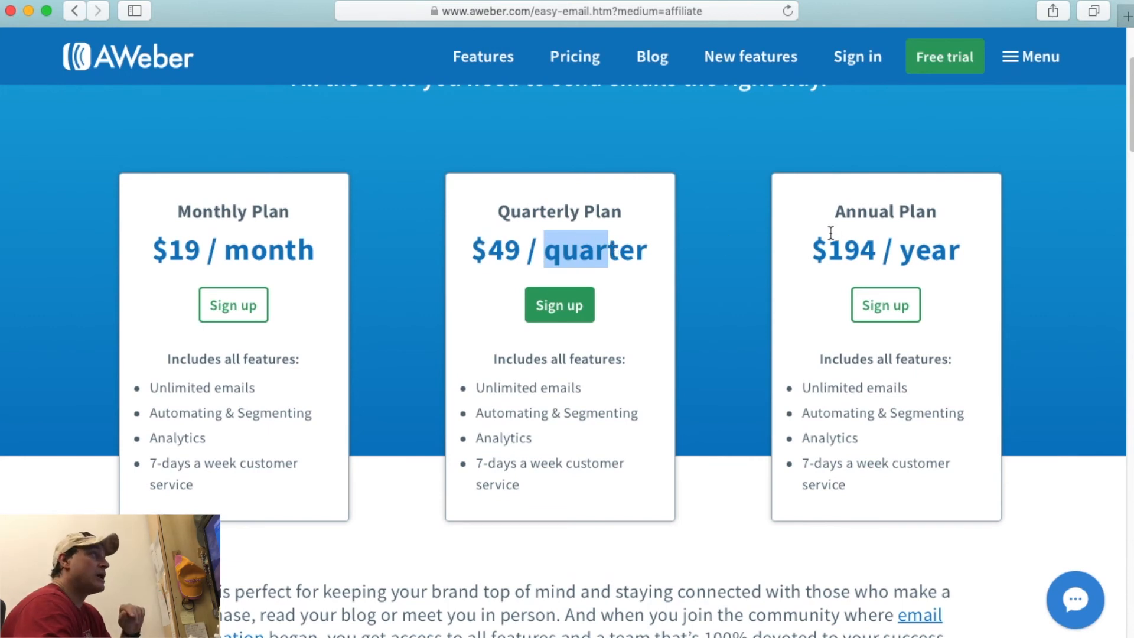
left_click_drag(828, 249, 861, 251)
Go to the AWeber blog from the top navigation bar.
left_click_drag(168, 250, 201, 250)
scroll(201, 249, "down", 2)
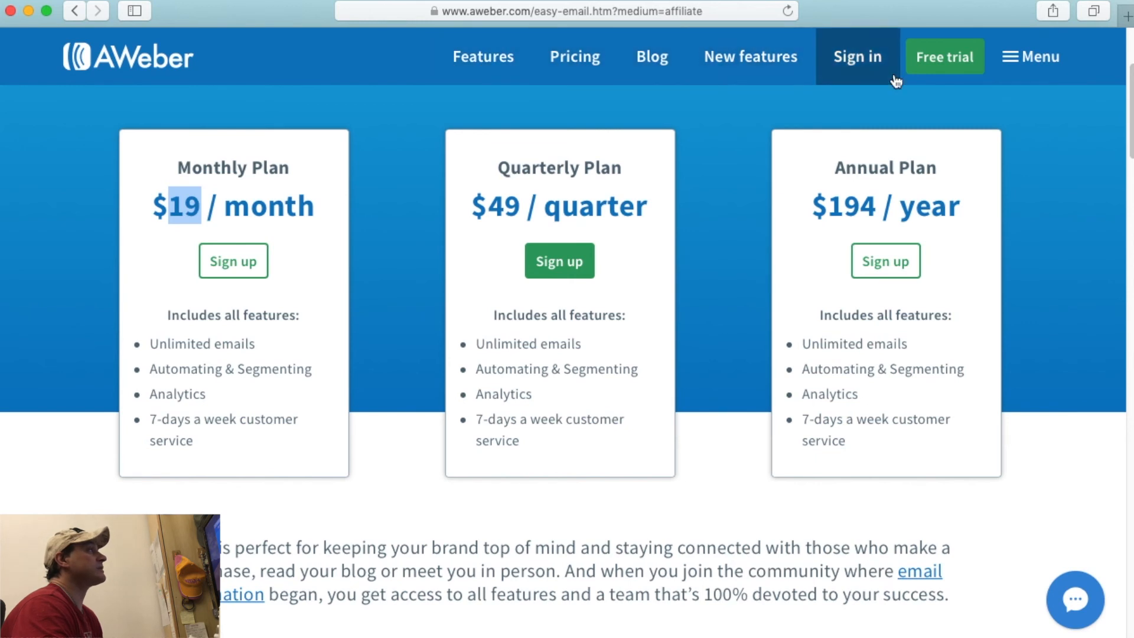
left_click(648, 72)
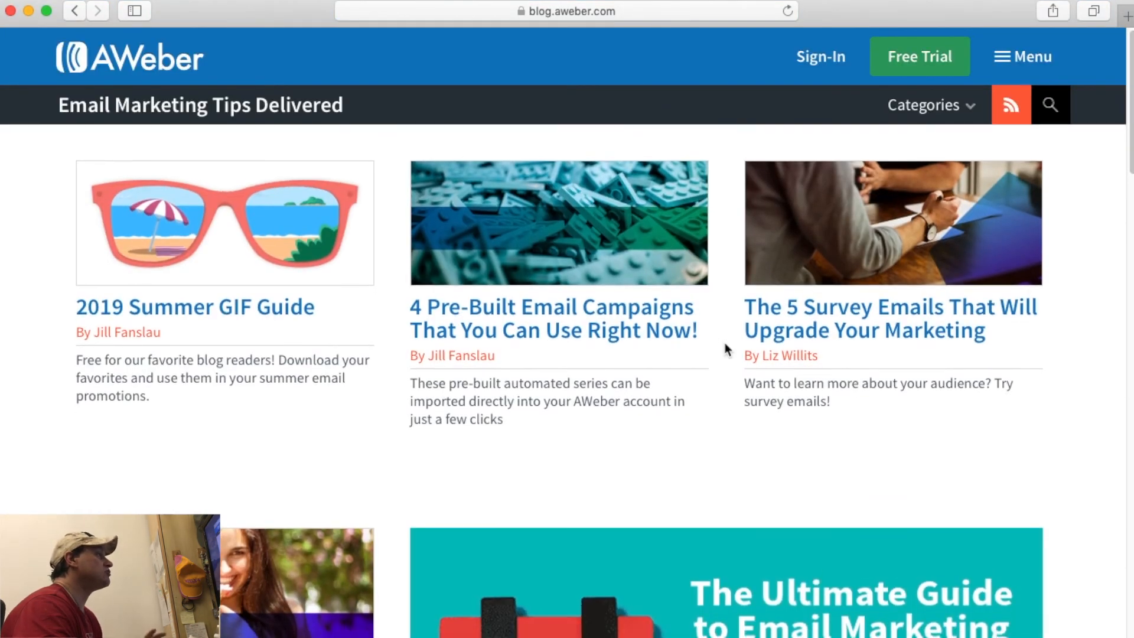
Leave the blog by loading the pasted aweber.com/easy-email.htm pricing page address.
scroll(725, 340, "down", 5)
scroll(725, 343, "down", 10)
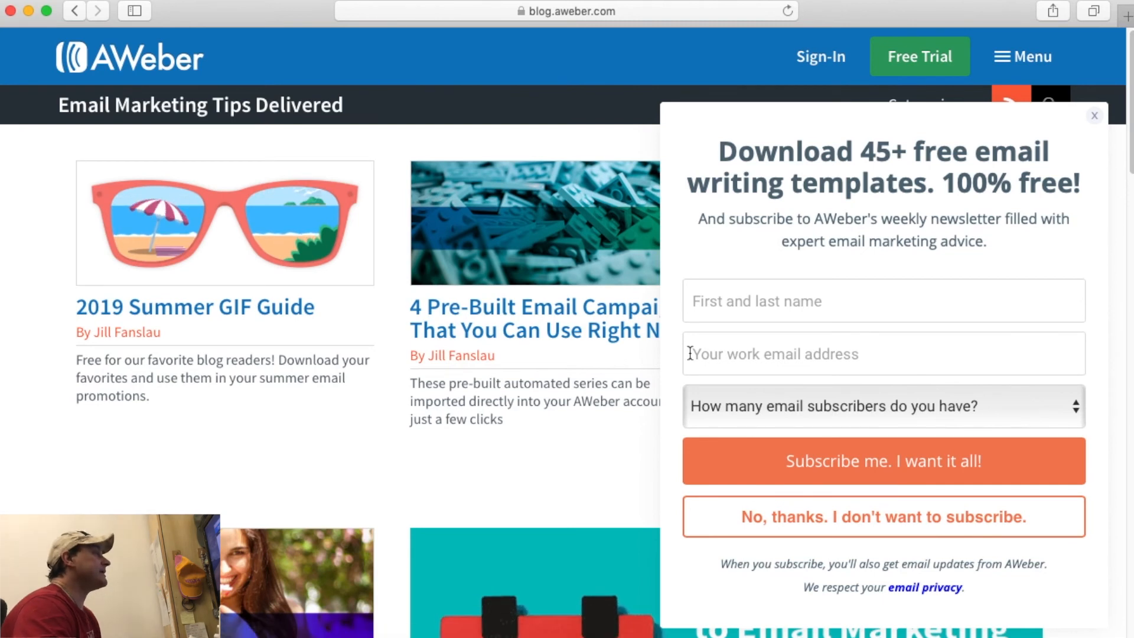
scroll(661, 423, "down", 3)
scroll(661, 423, "up", 3)
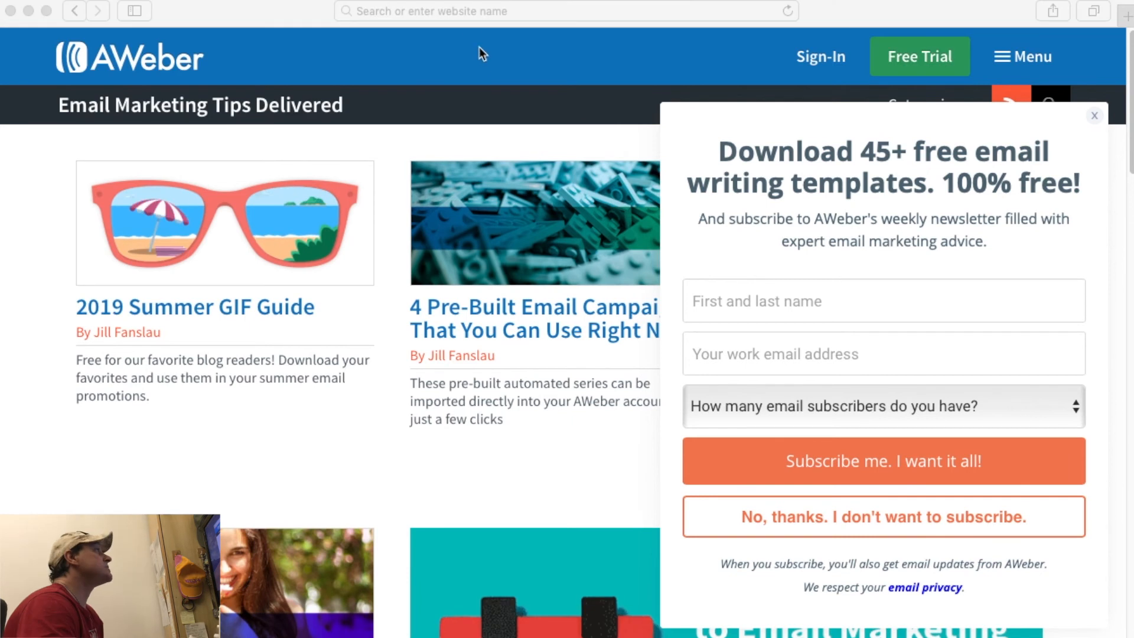
left_click(460, 10)
key("Return")
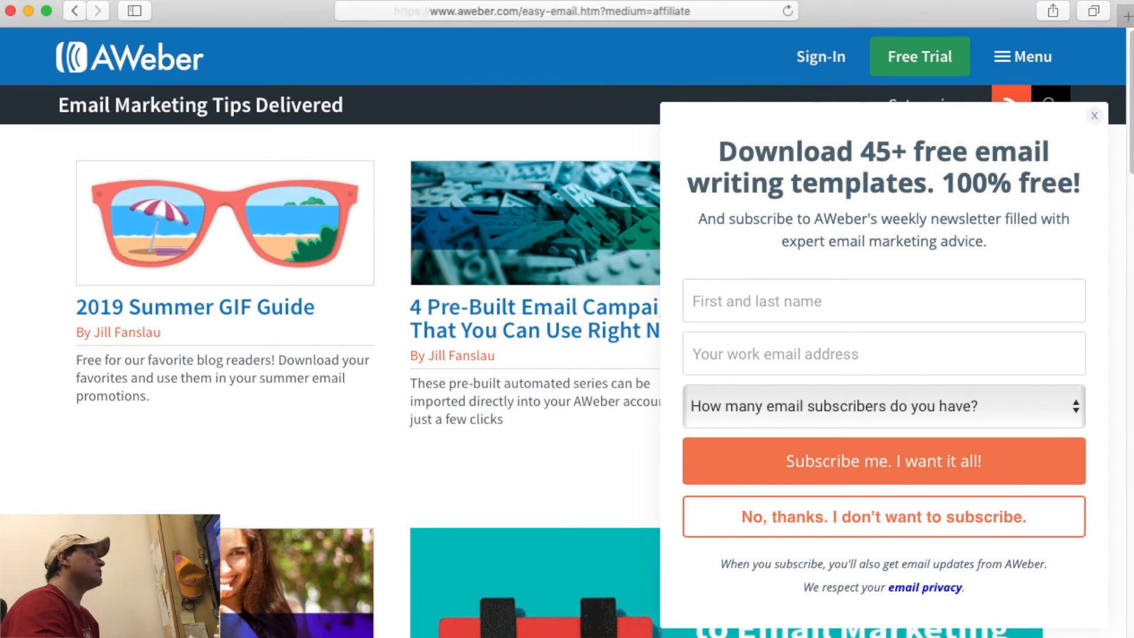
scroll(446, 319, "down", 3)
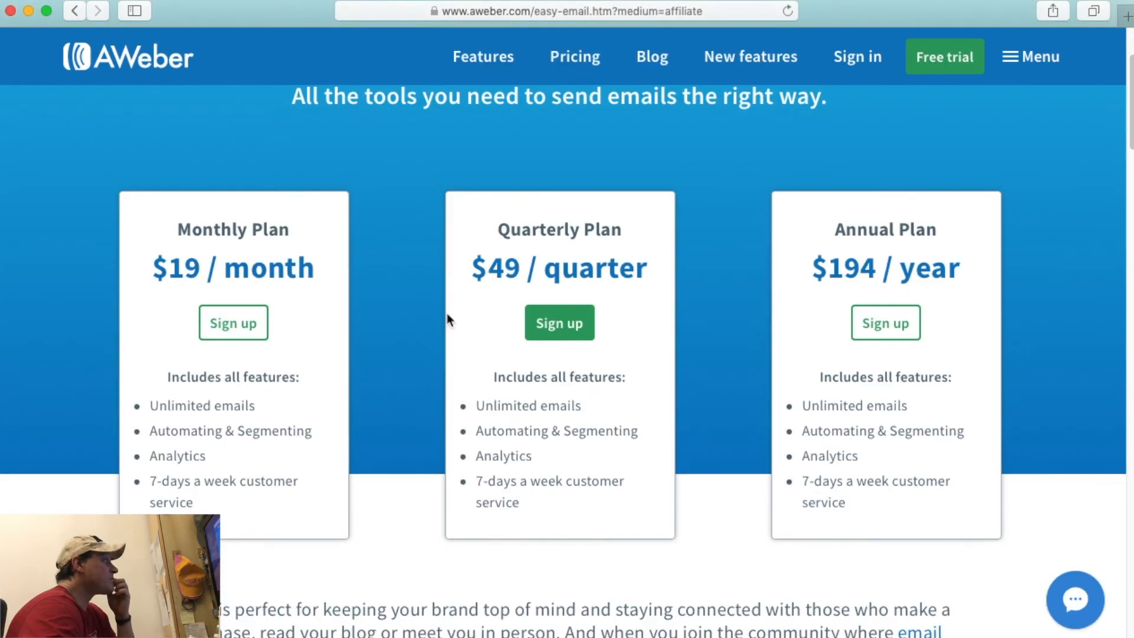
Start a Monthly plan free trial and scroll through the form's billing and plan options.
left_click(264, 310)
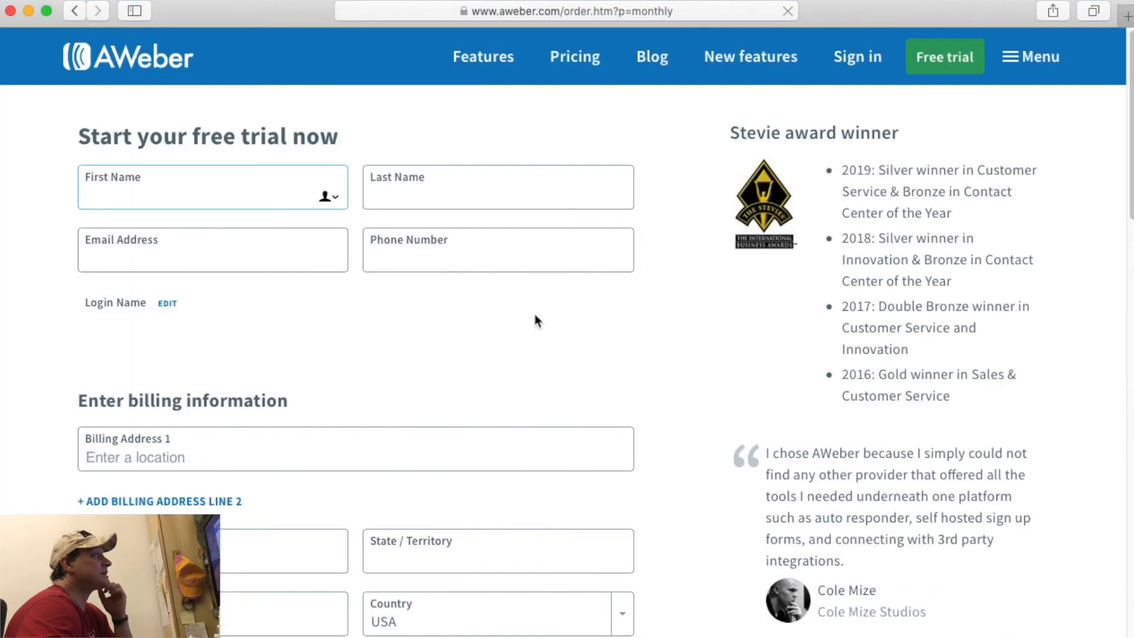
scroll(577, 308, "down", 1)
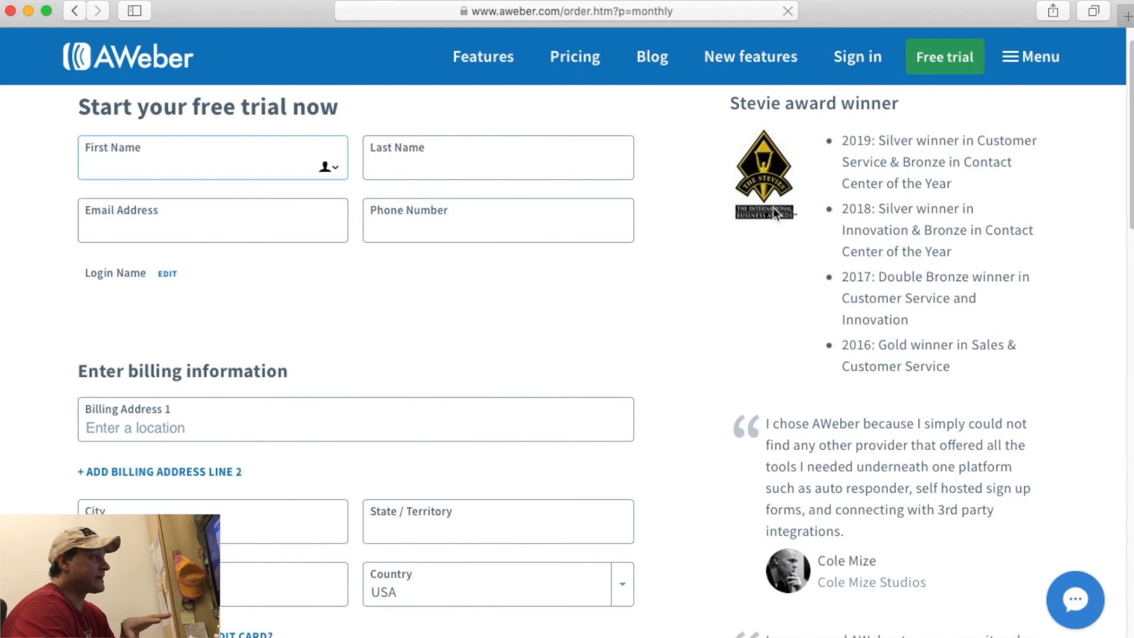
scroll(773, 208, "up", 1)
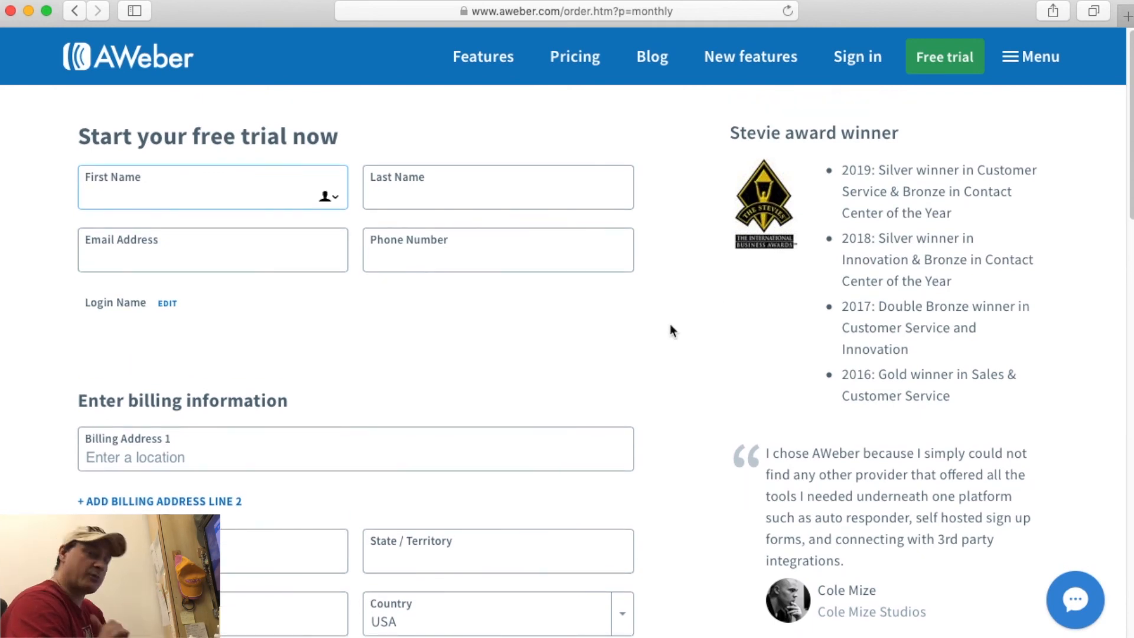
scroll(671, 327, "up", 1)
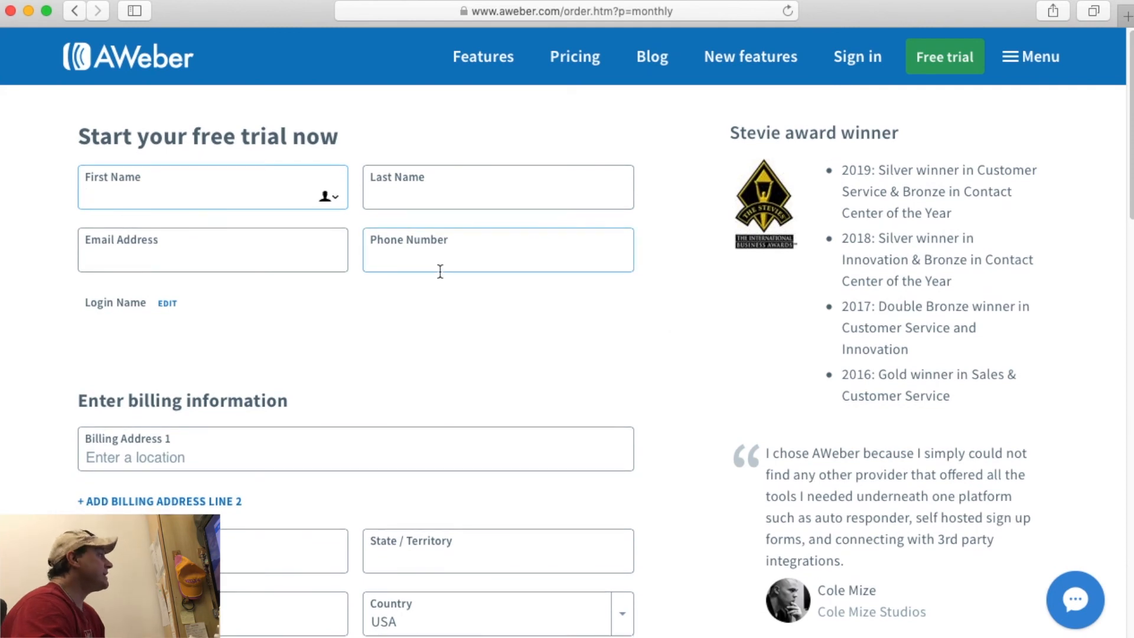
scroll(438, 271, "down", 10)
scroll(440, 270, "down", 5)
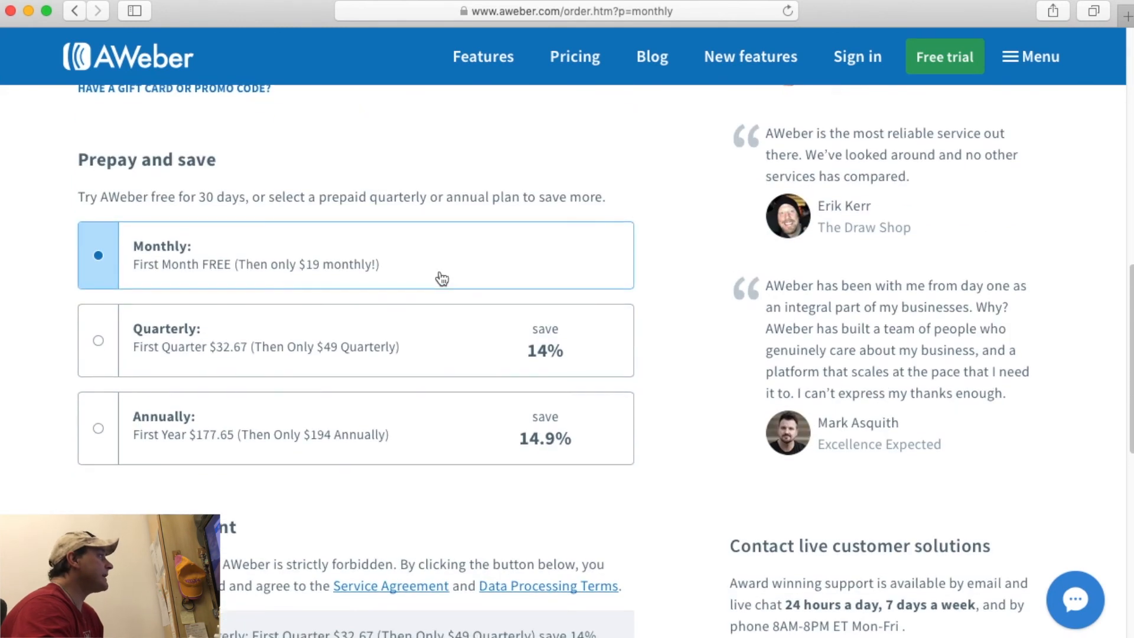
scroll(440, 278, "up", 2)
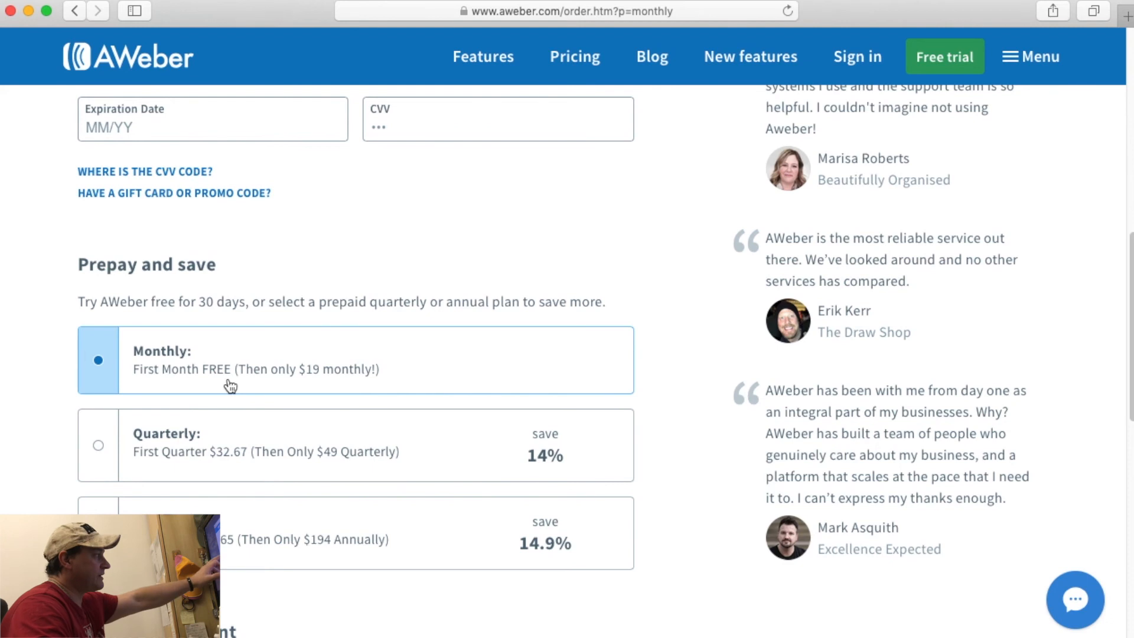
scroll(717, 420, "down", 9)
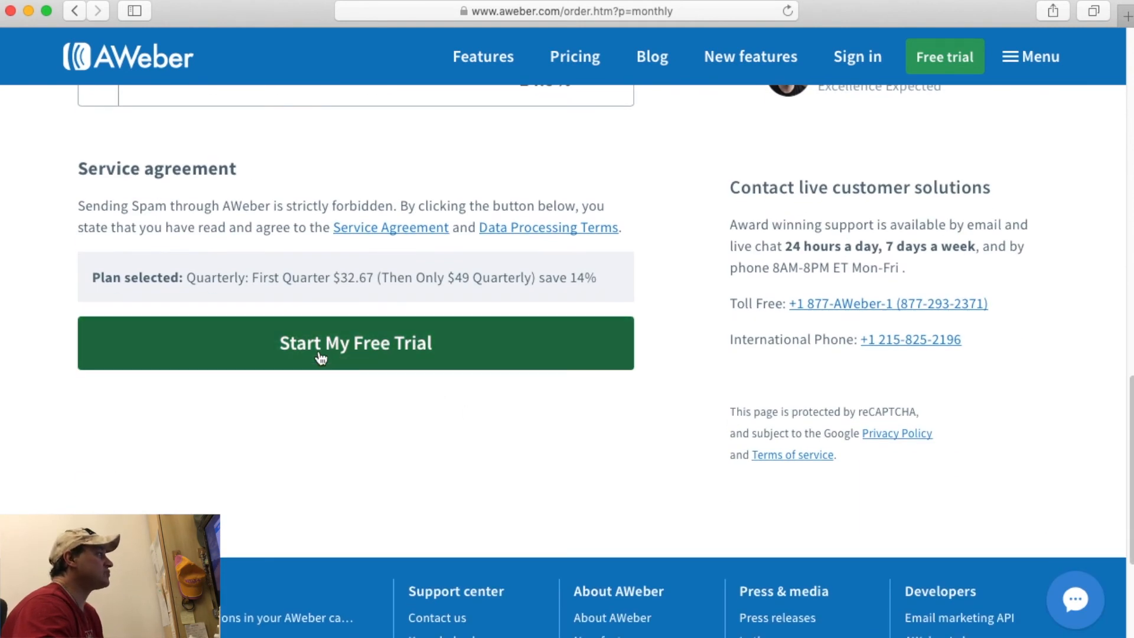
scroll(708, 429, "up", 20)
left_click_drag(151, 20, 258, 21)
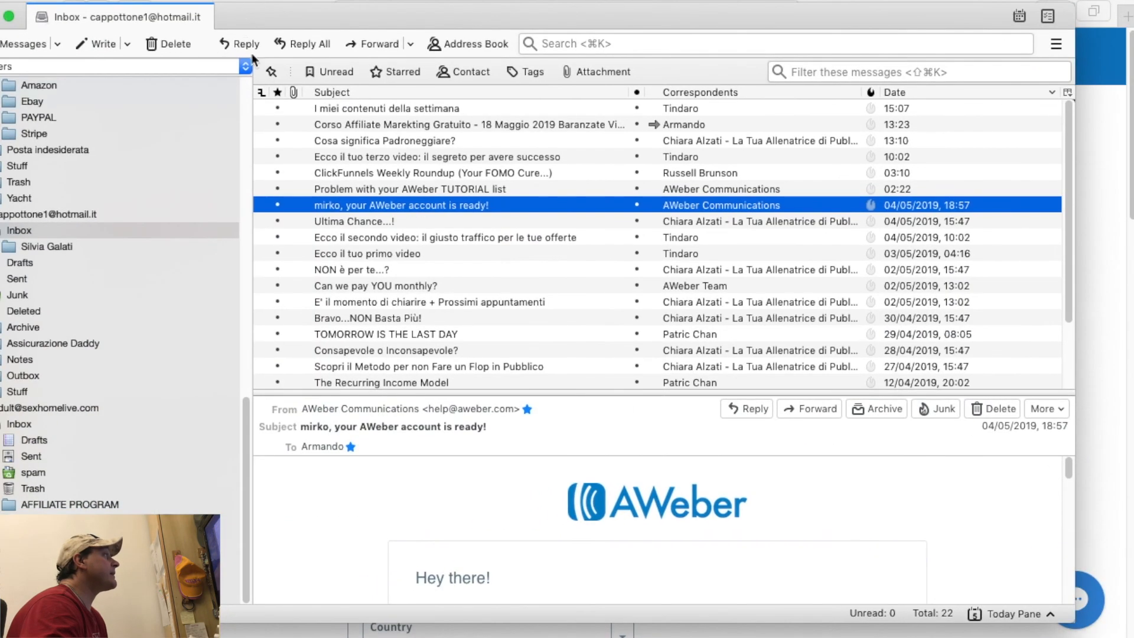
Open the 'your AWeber account is ready' email and select the login name in it.
double_click(378, 207)
scroll(491, 278, "down", 5)
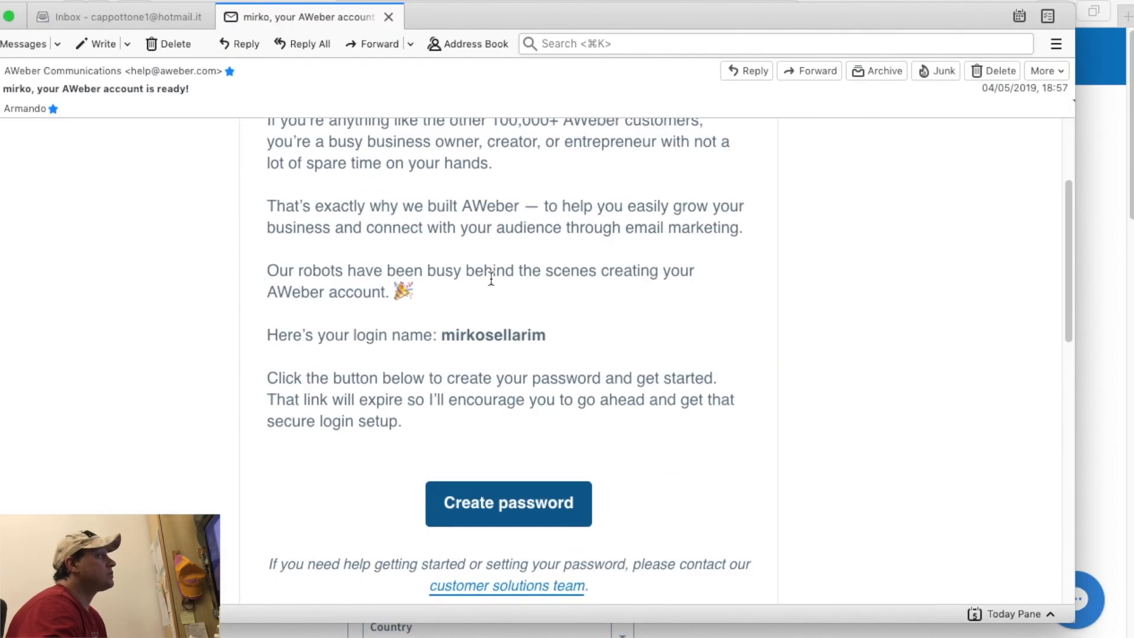
scroll(486, 376, "up", 2)
double_click(481, 405)
scroll(480, 407, "down", 4)
Close the message and minimize Thunderbird to return to the browser.
left_click_drag(445, 26, 548, 71)
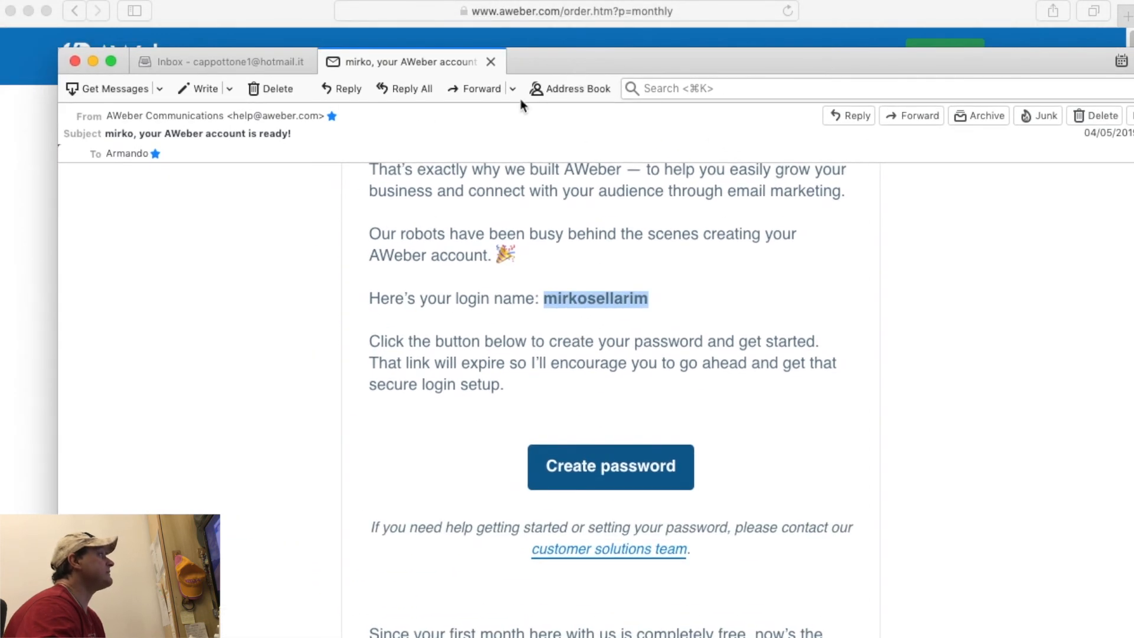
left_click(490, 63)
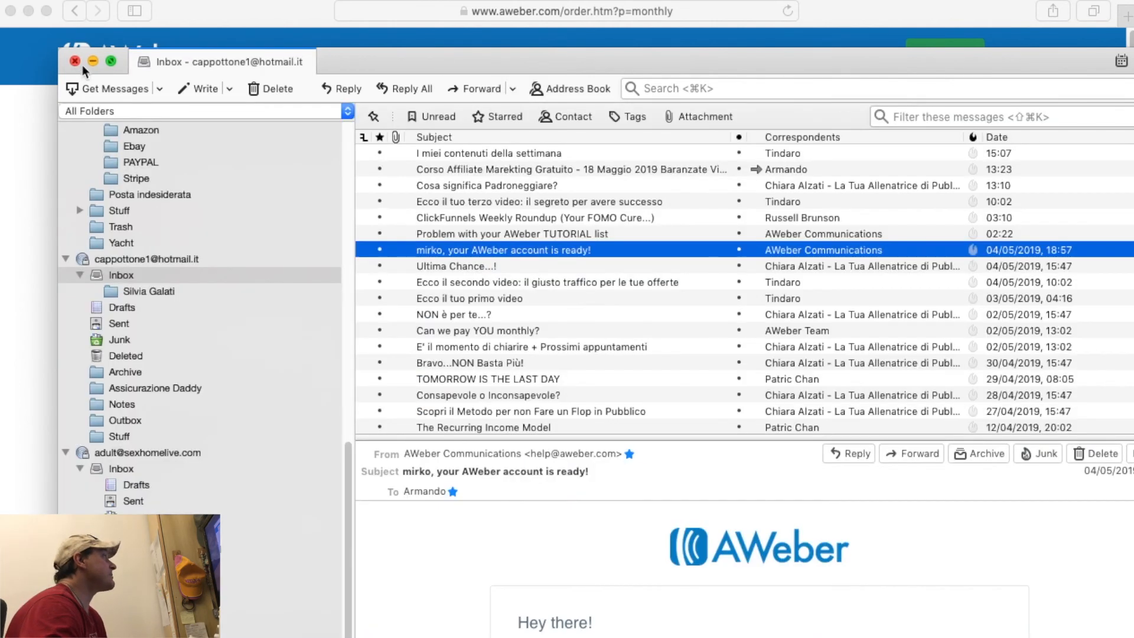
left_click(94, 62)
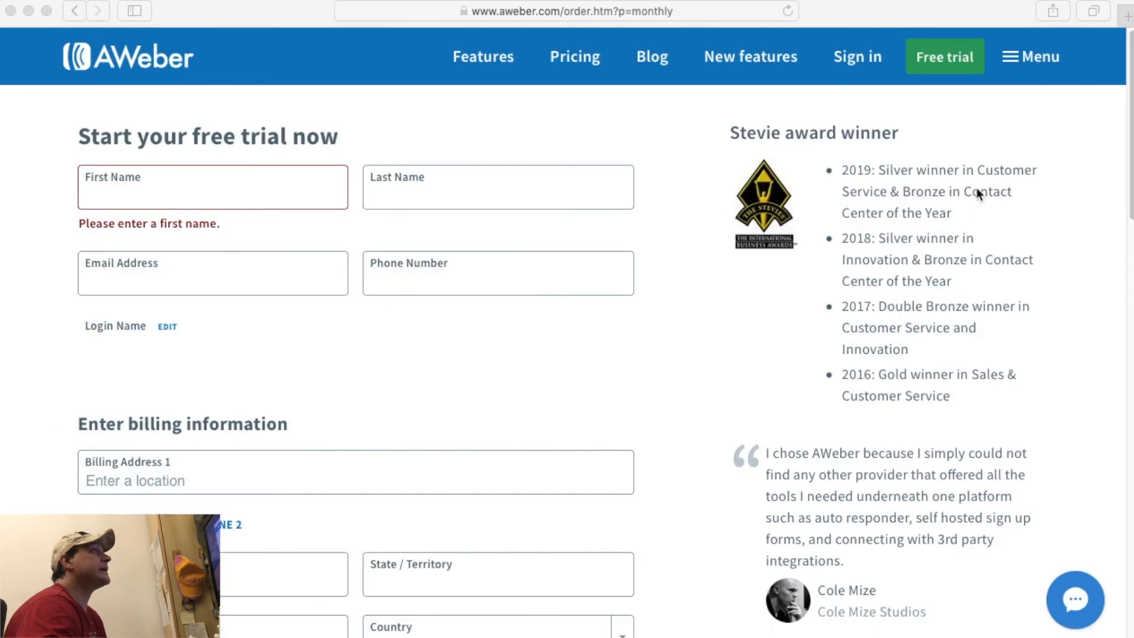
Log in with the saved Safari login and go to the Account Overview home page.
left_click(870, 61)
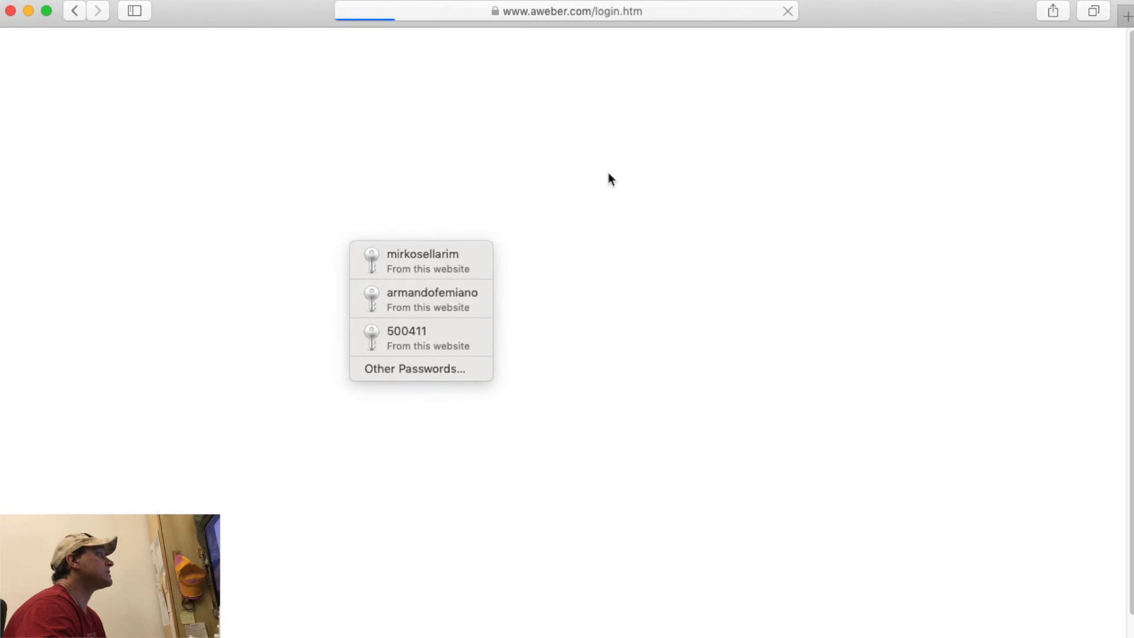
left_click(456, 254)
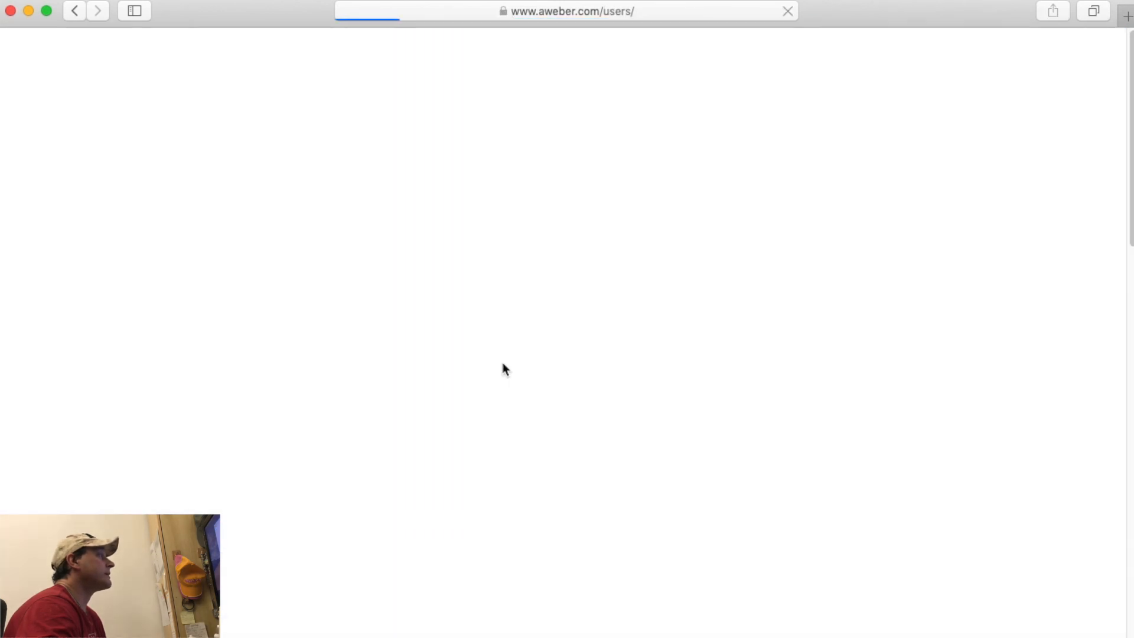
left_click(503, 365)
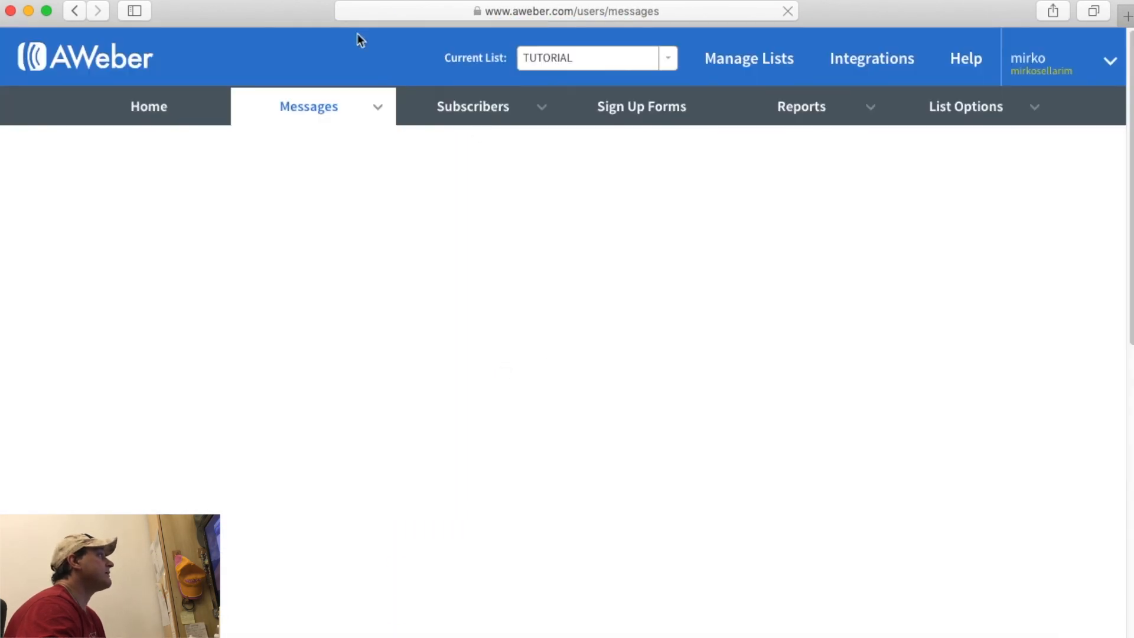
left_click(137, 101)
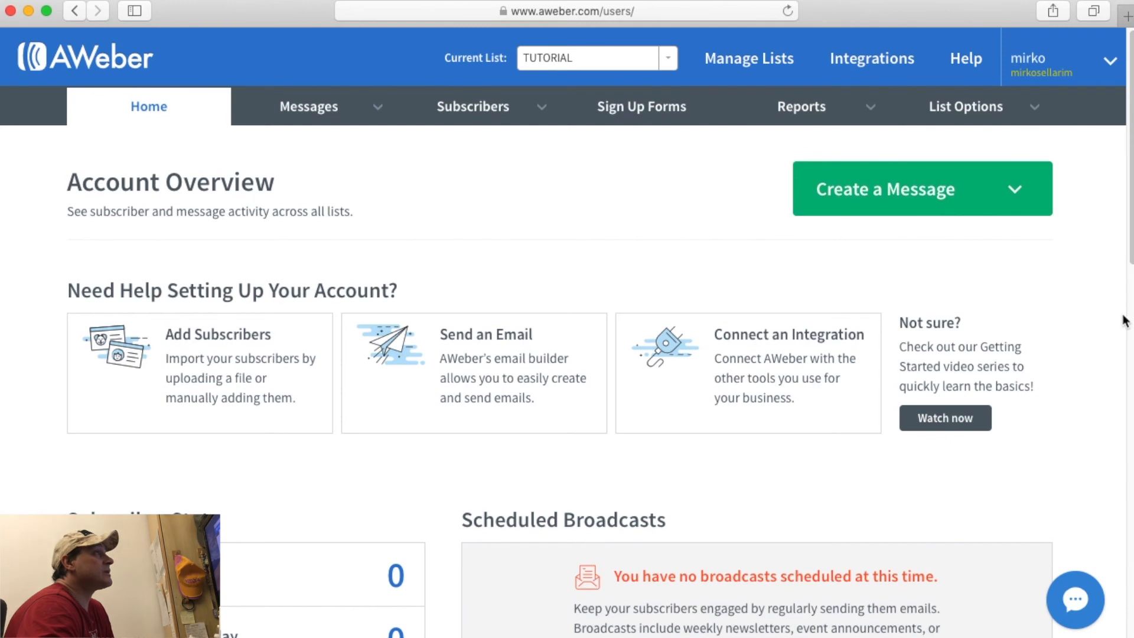
left_click(1110, 61)
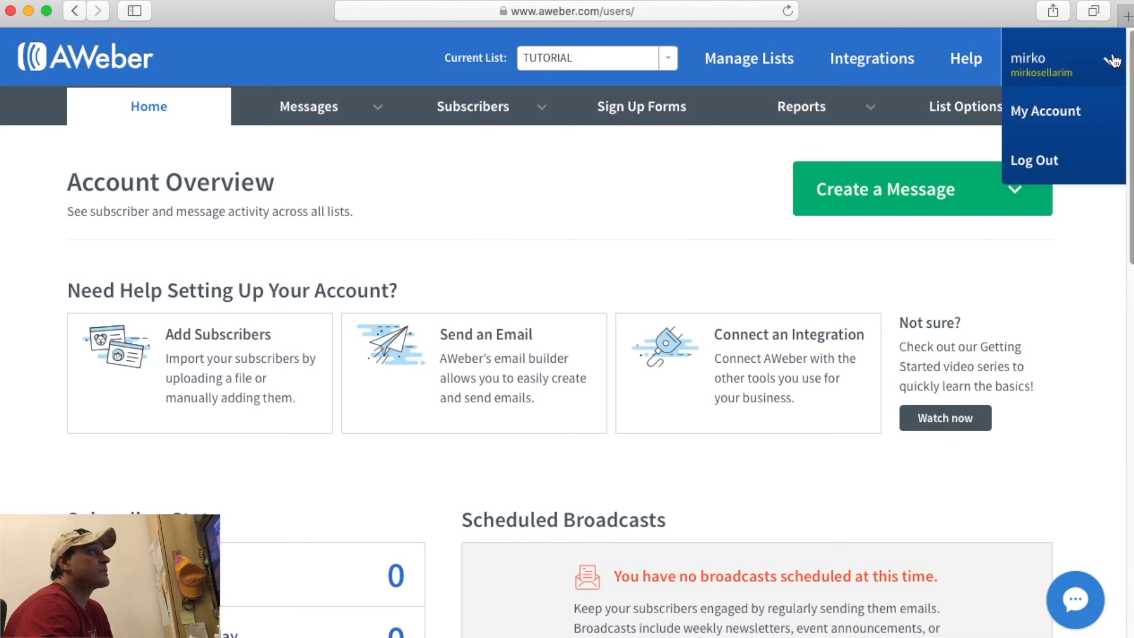
Open the My Account settings page and scroll through it.
left_click(1048, 114)
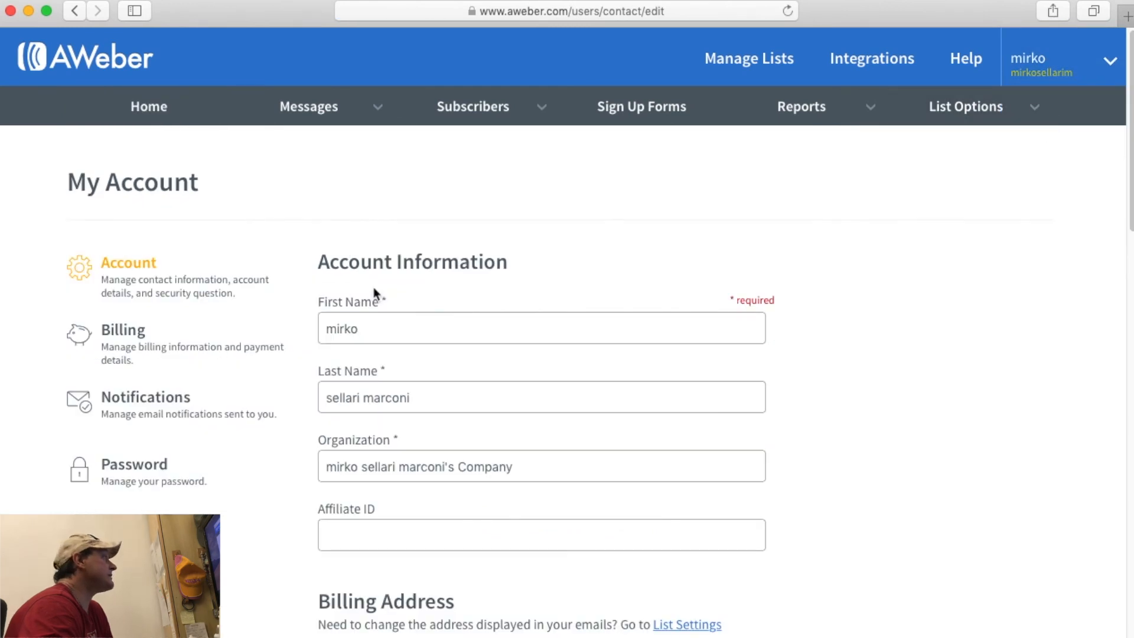
scroll(307, 287, "down", 5)
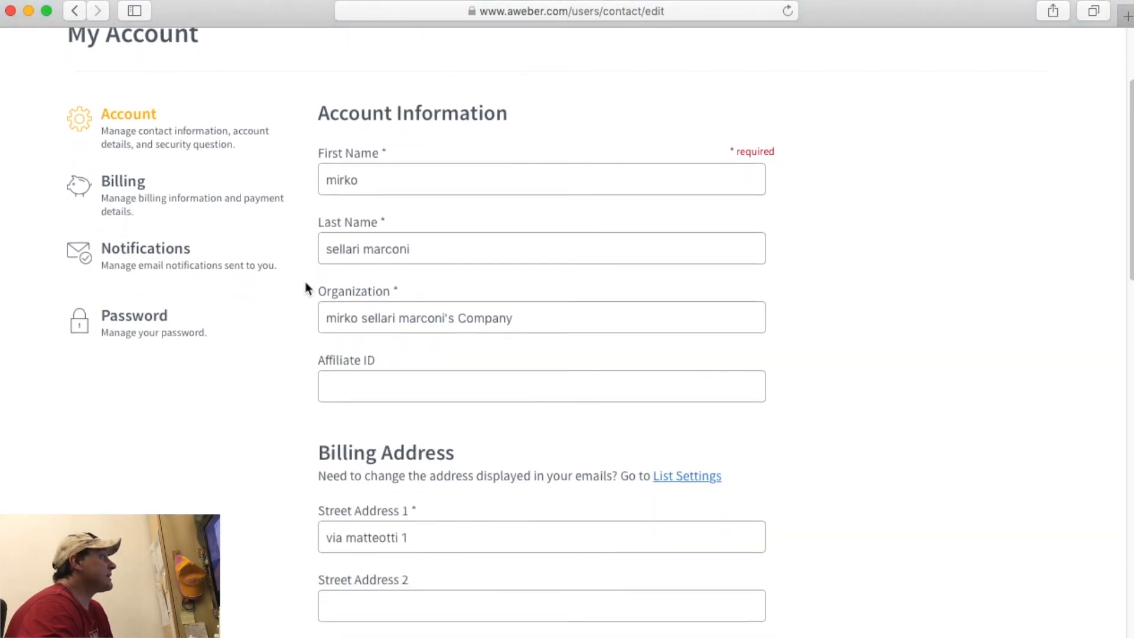
scroll(306, 288, "up", 5)
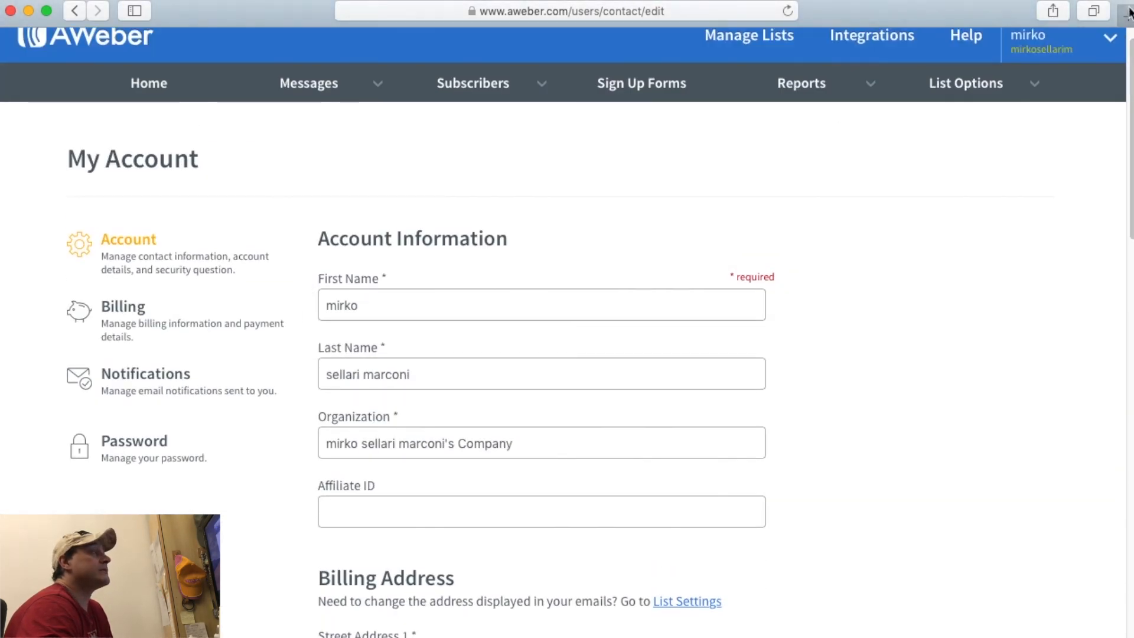
left_click(1039, 65)
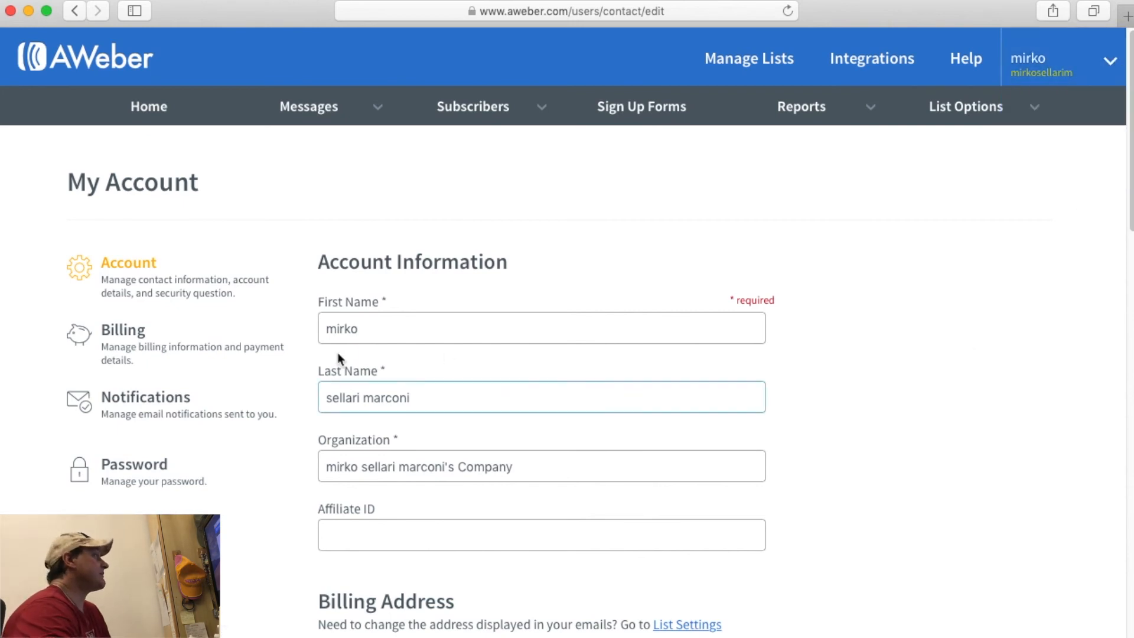
scroll(221, 257, "down", 2)
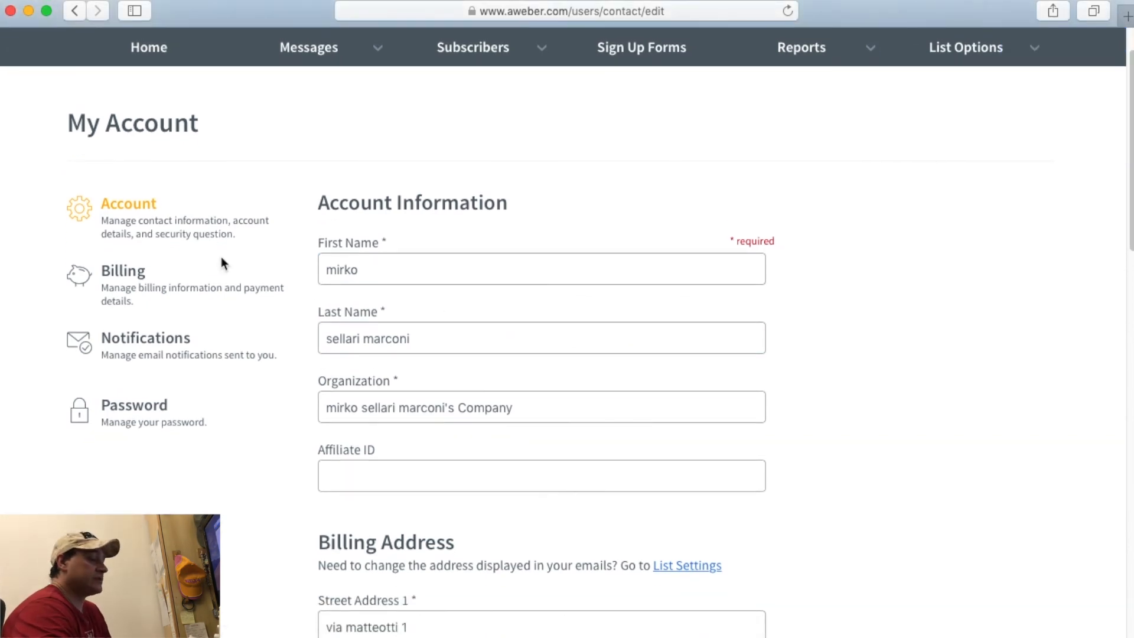
scroll(221, 256, "down", 1)
scroll(390, 251, "down", 7)
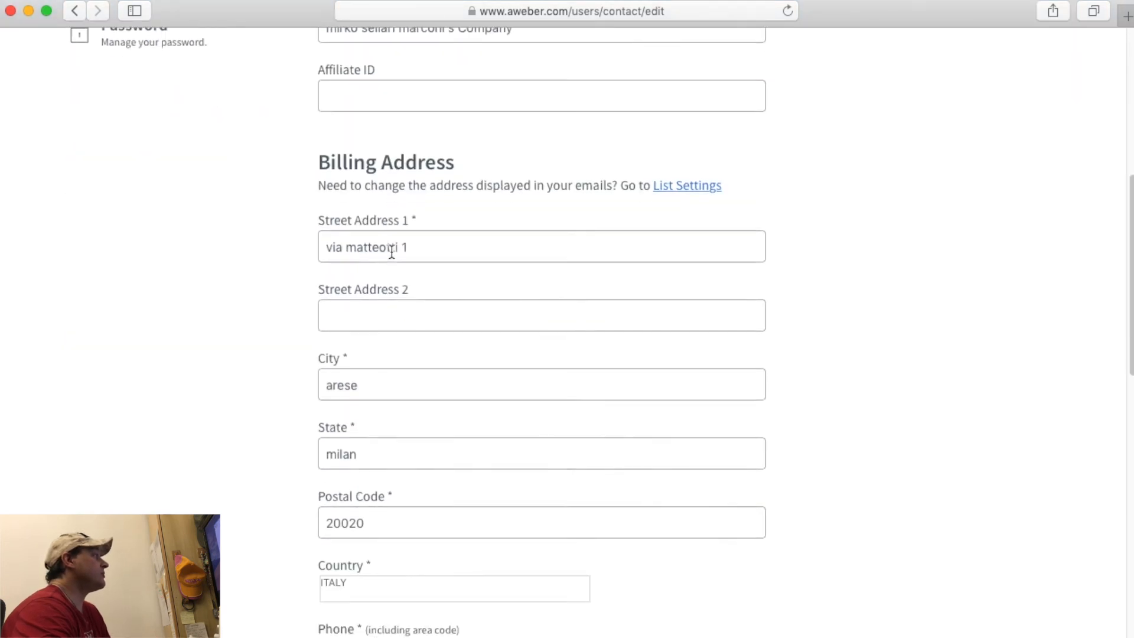
scroll(390, 252, "down", 3)
scroll(390, 252, "up", 11)
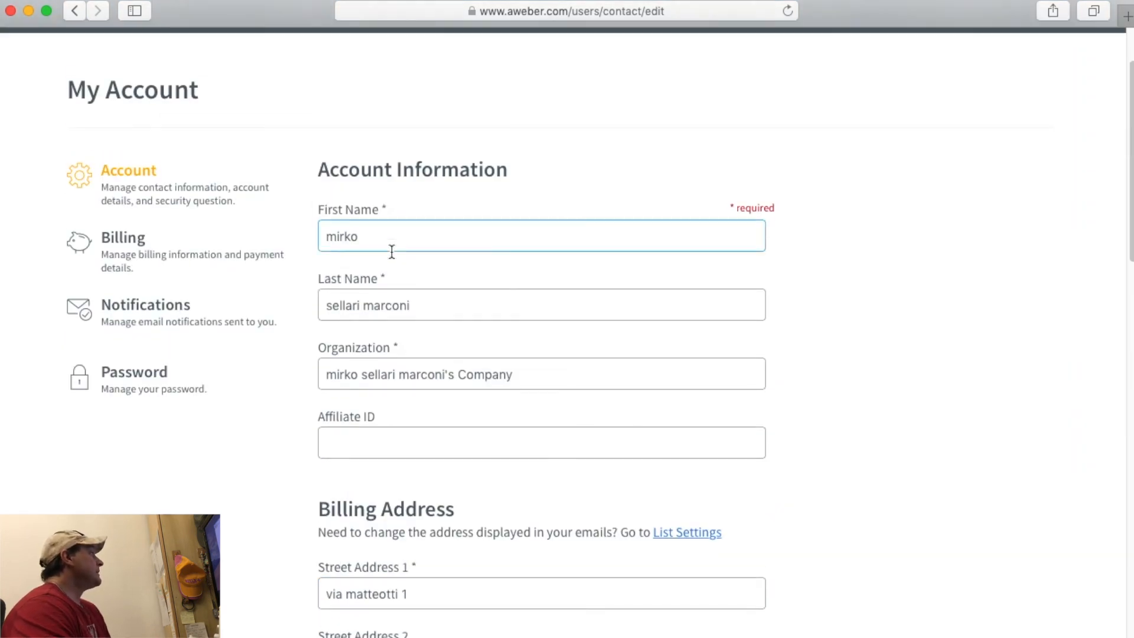
Show the Billing section with the Mastercard and Email Marketing & Analytics package.
left_click(131, 242)
scroll(559, 294, "down", 2)
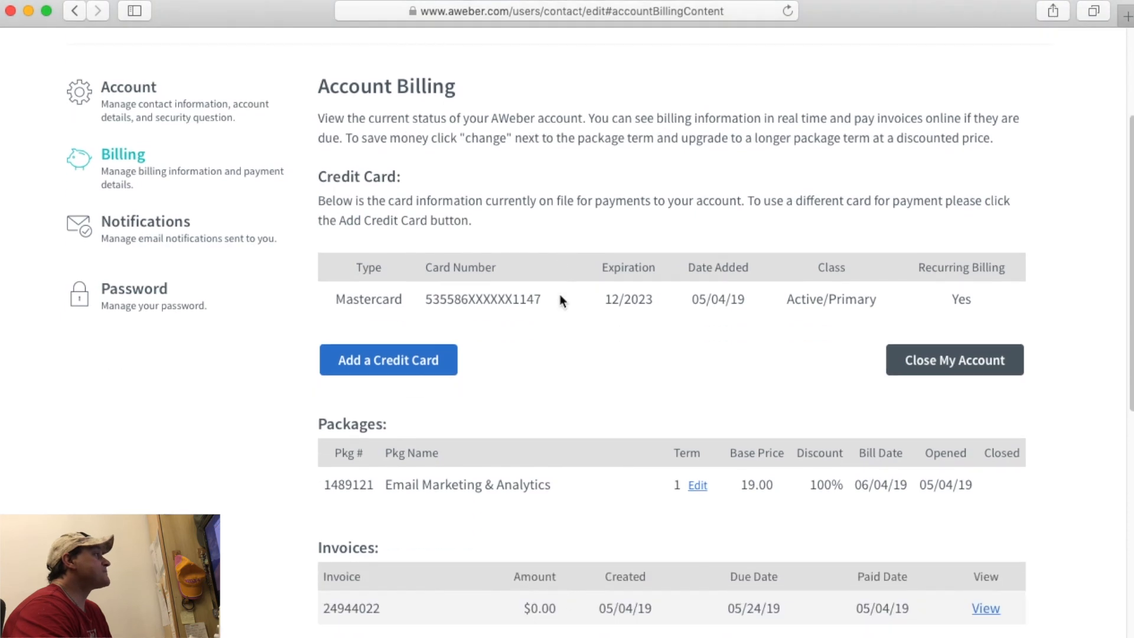
scroll(779, 354, "down", 3)
scroll(778, 354, "up", 2)
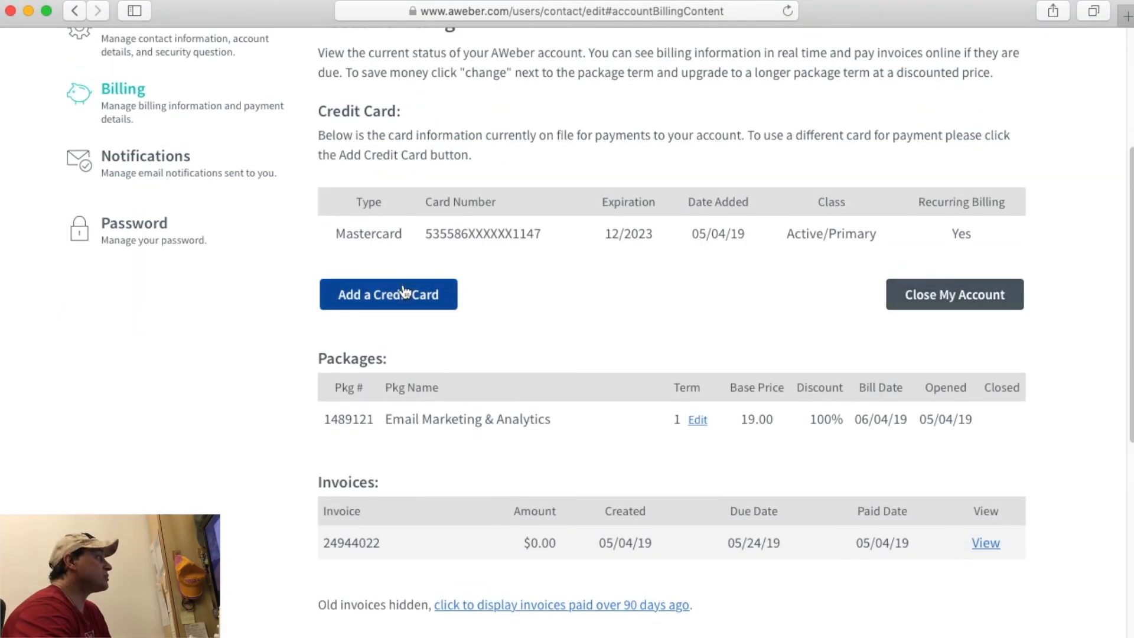
scroll(522, 362, "down", 3)
scroll(522, 361, "up", 6)
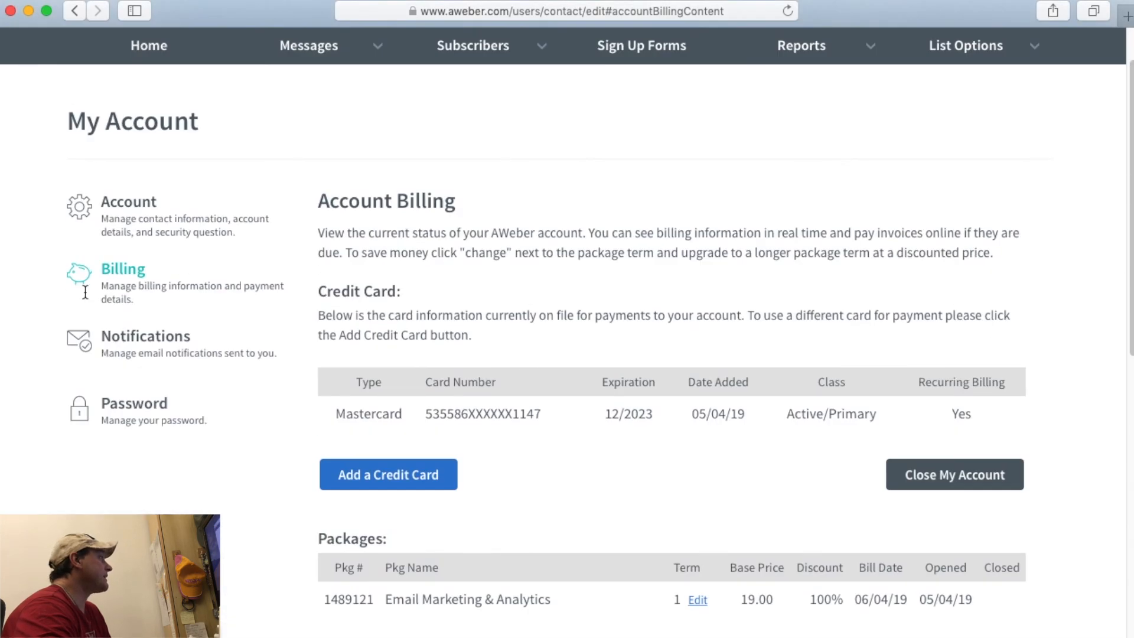
On Notifications, enter 'nuovo indirizzo' as address and 'nuovo nome' as name in the empty row.
left_click(123, 341)
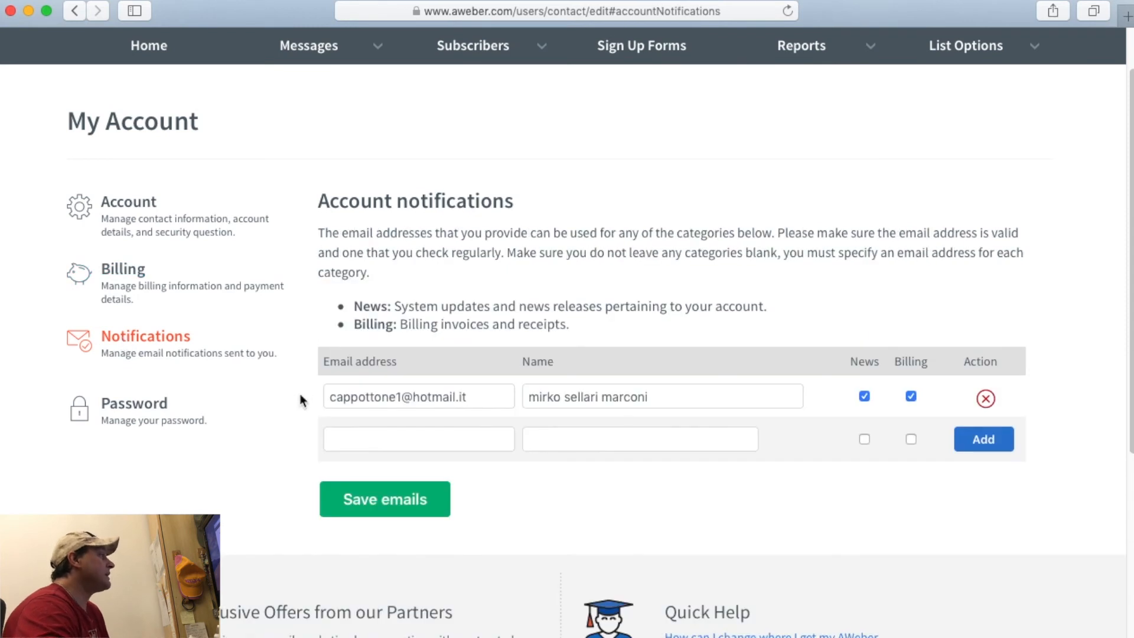
scroll(299, 396, "down", 2)
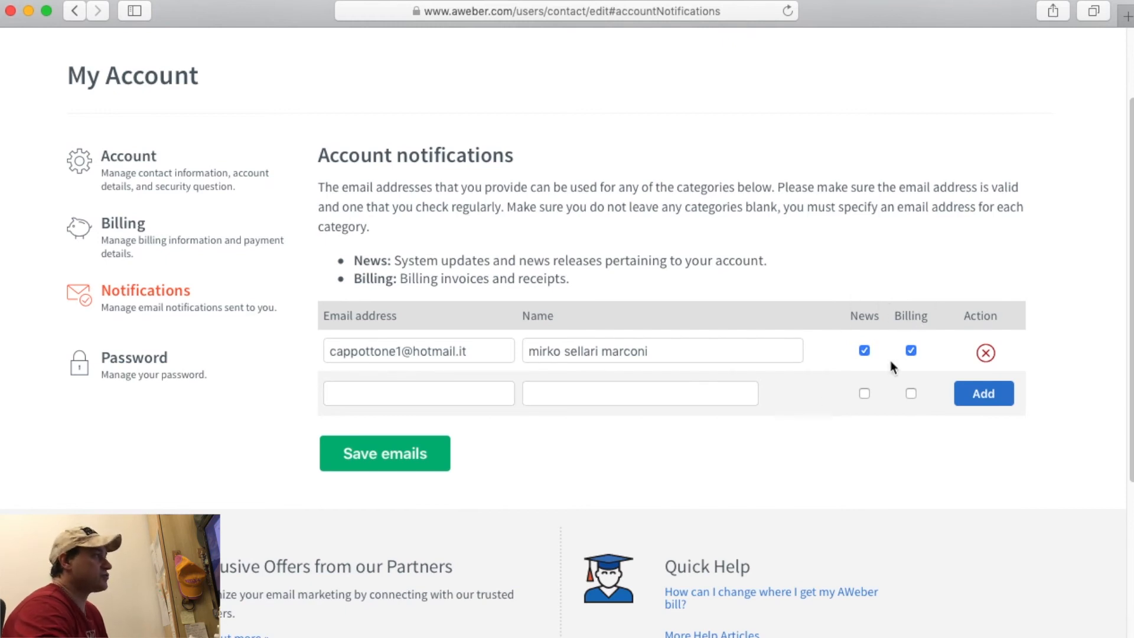
left_click(384, 395)
type("nuovo indir")
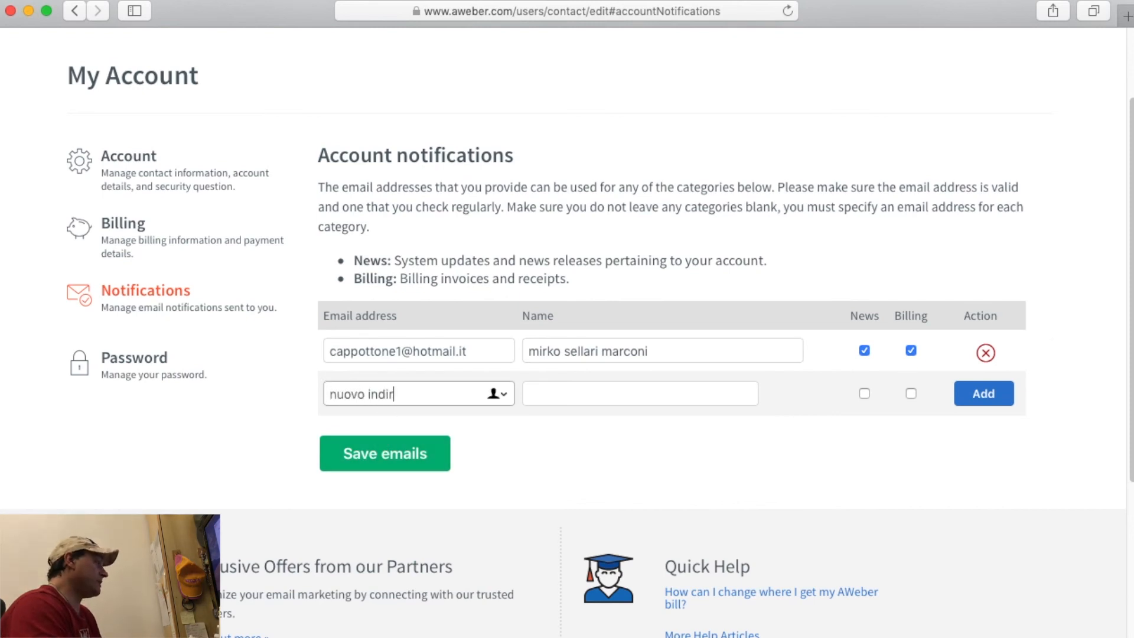
type("izzo")
double_click(416, 396)
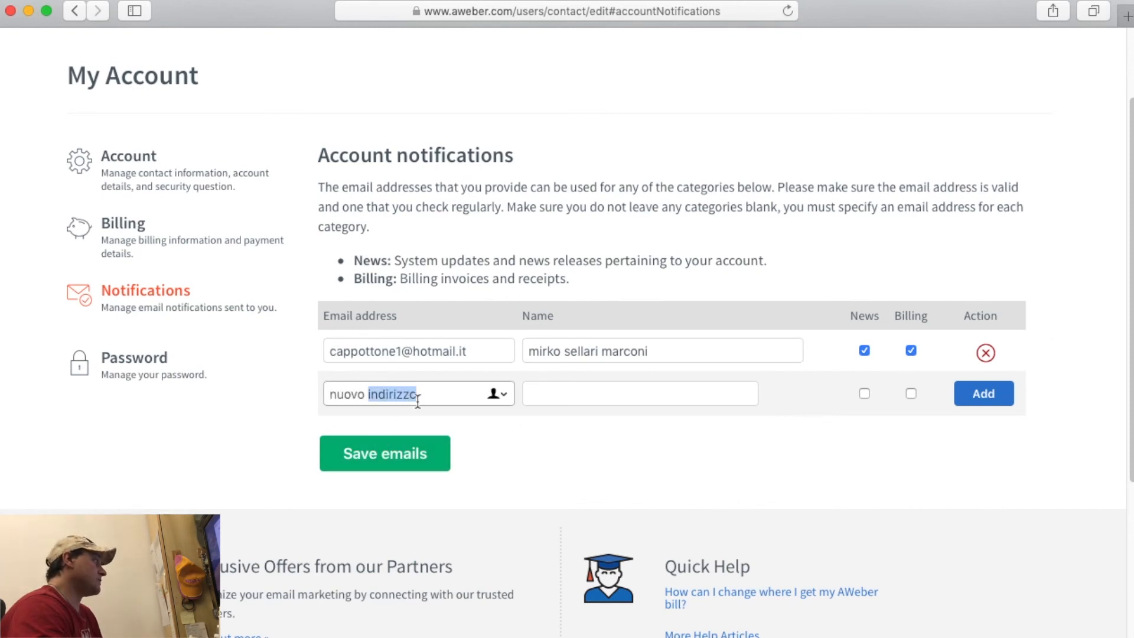
left_click(574, 392)
type("nuovo nome")
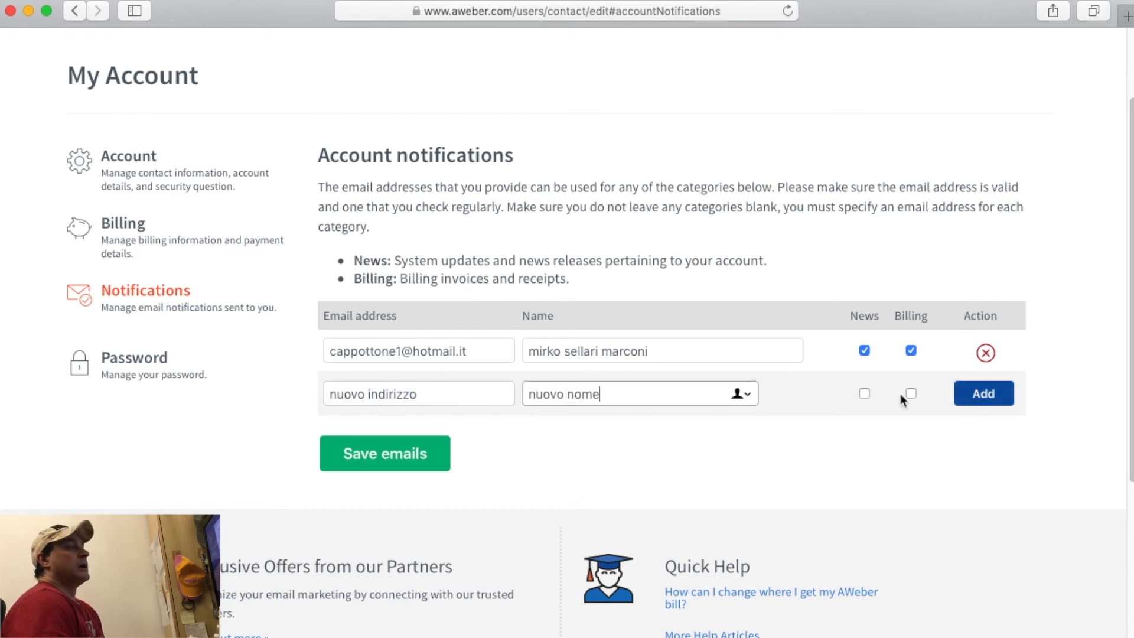
Tick News and Billing for the new row, then untick Billing again.
left_click(864, 394)
left_click(911, 394)
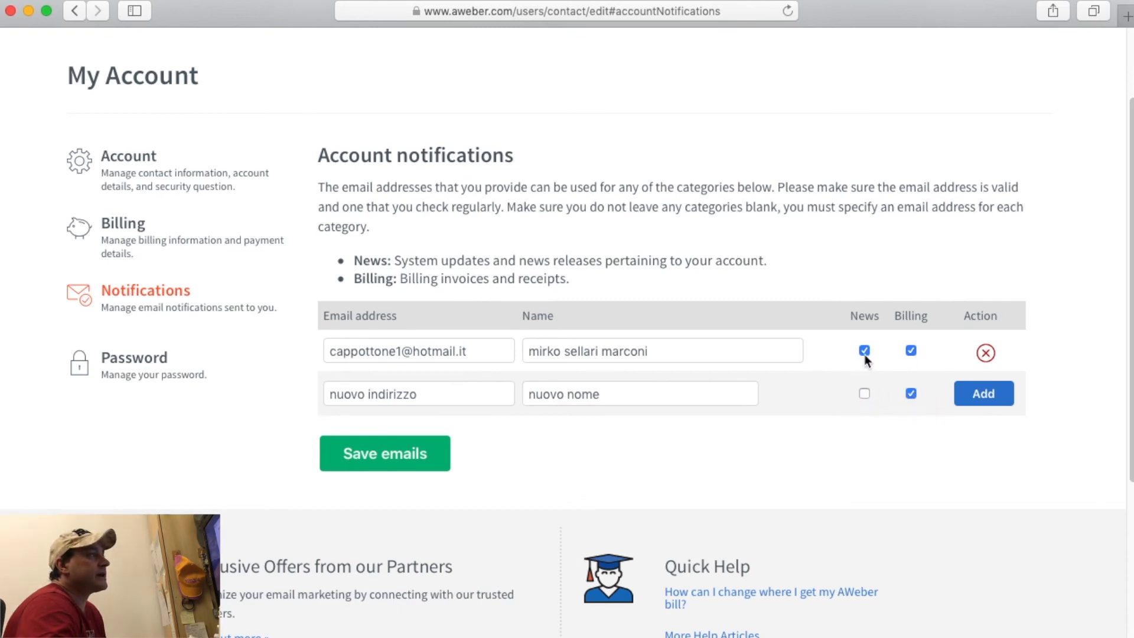
left_click(911, 394)
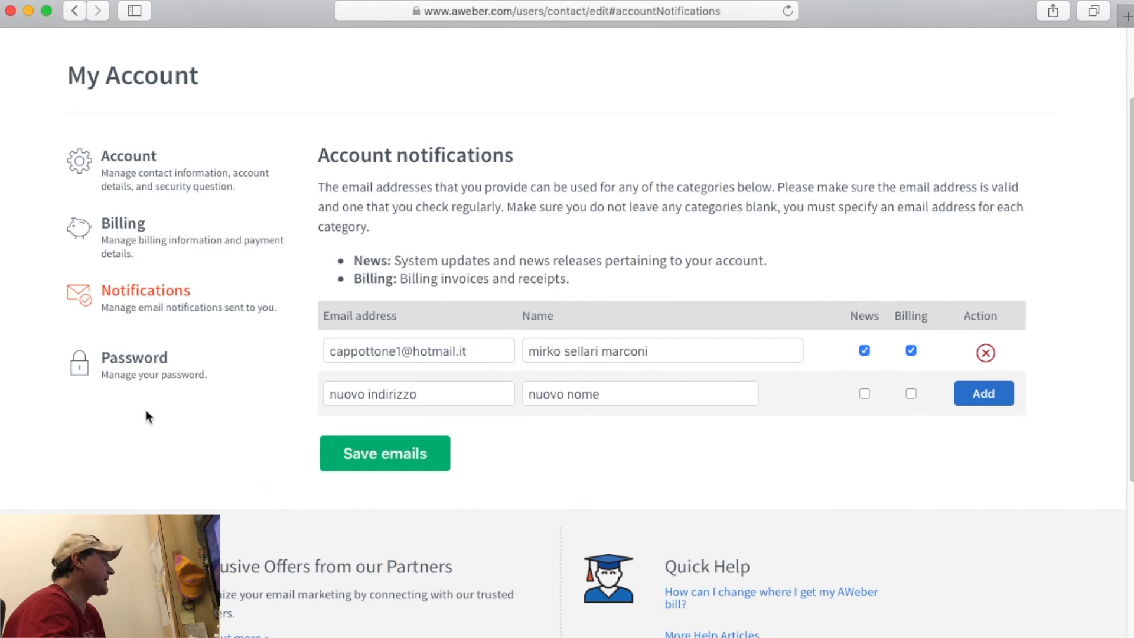
Open the Password form, leave it blank, and go back to the Account Overview dashboard.
left_click(134, 366)
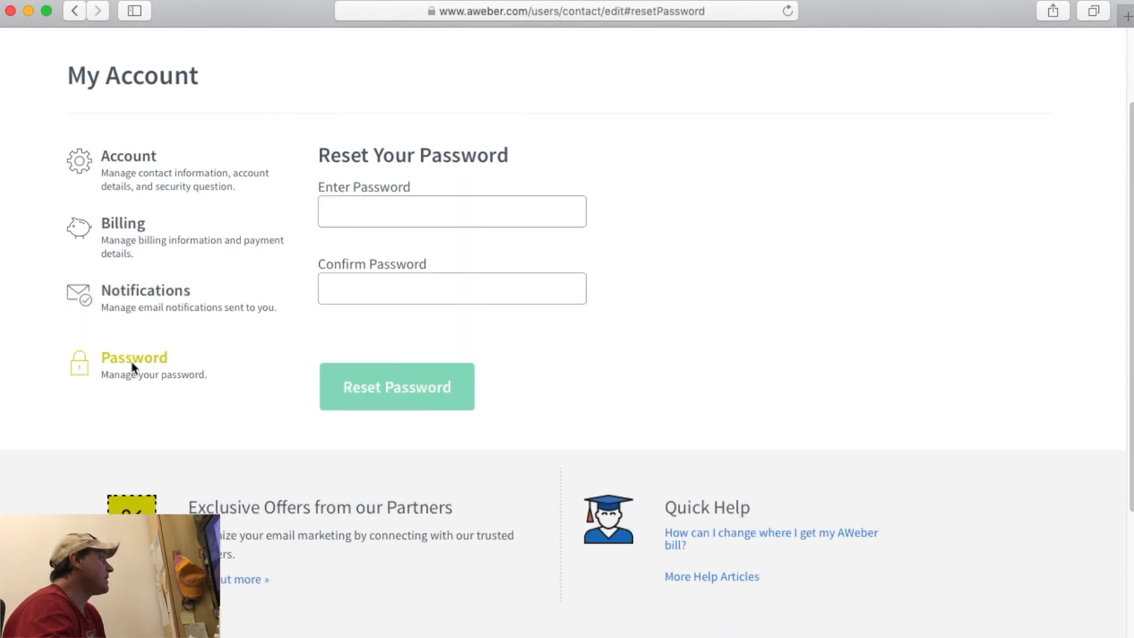
left_click(343, 202)
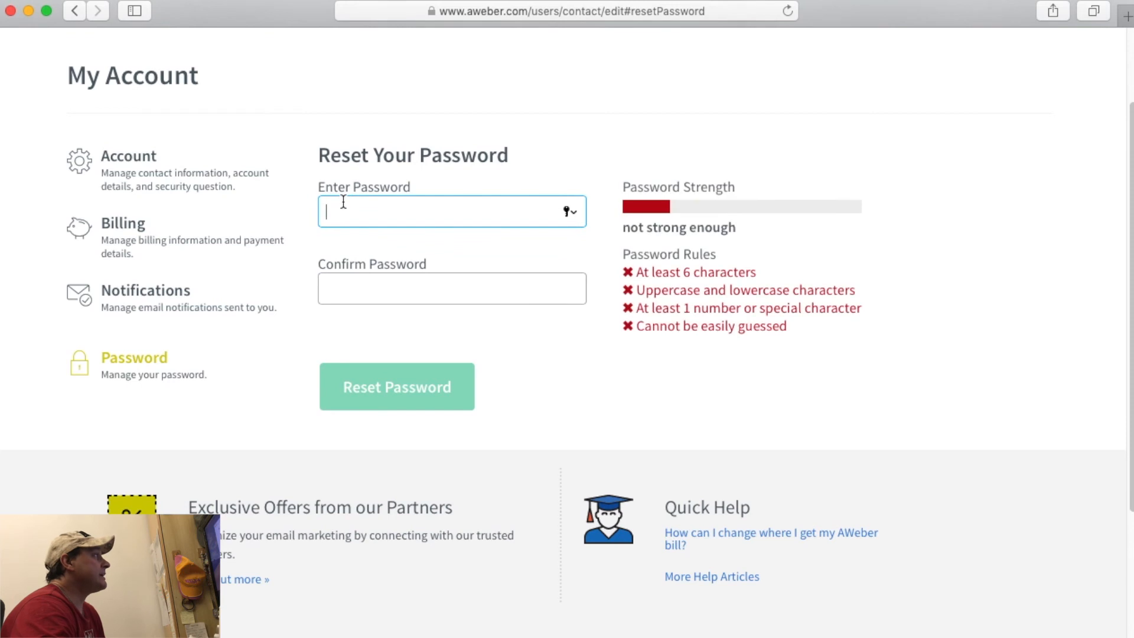
left_click(430, 287)
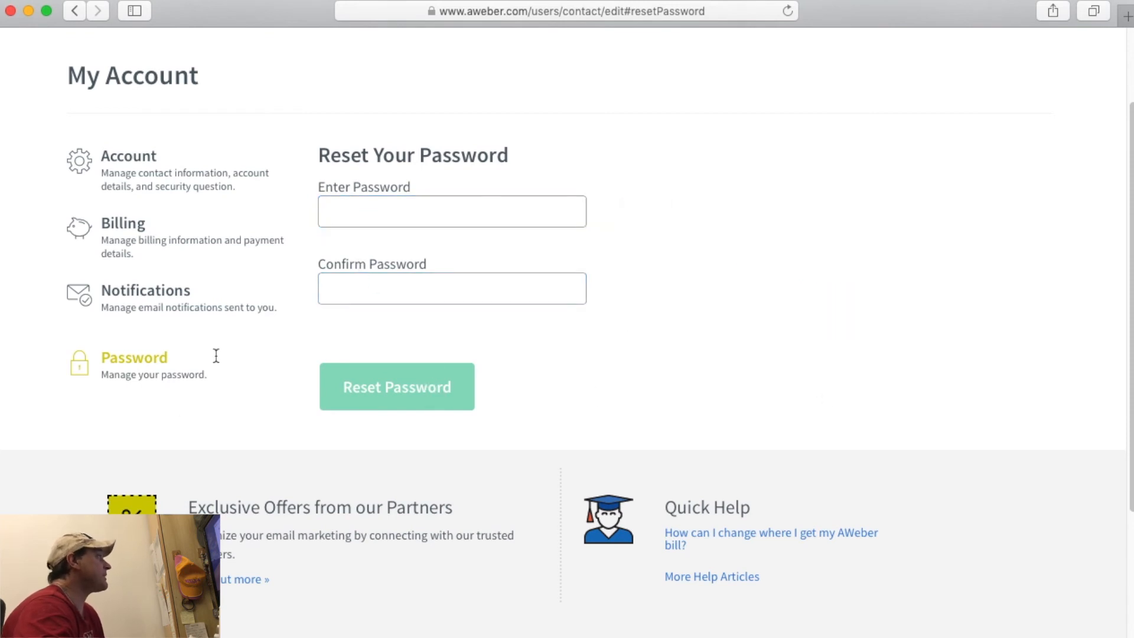
scroll(215, 354, "up", 3)
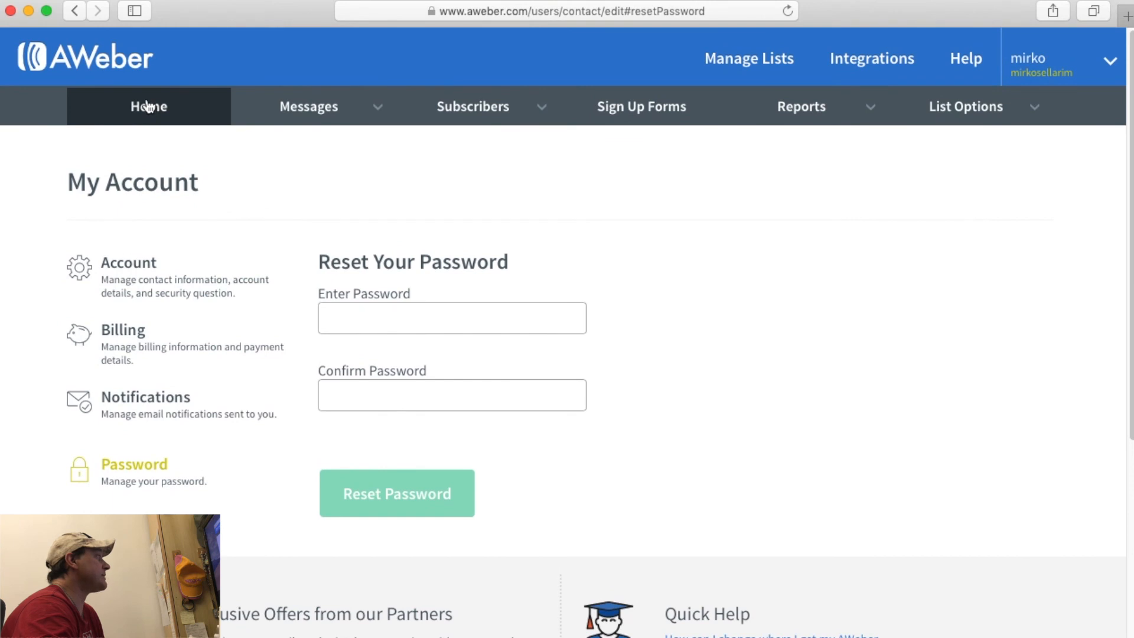
left_click(147, 106)
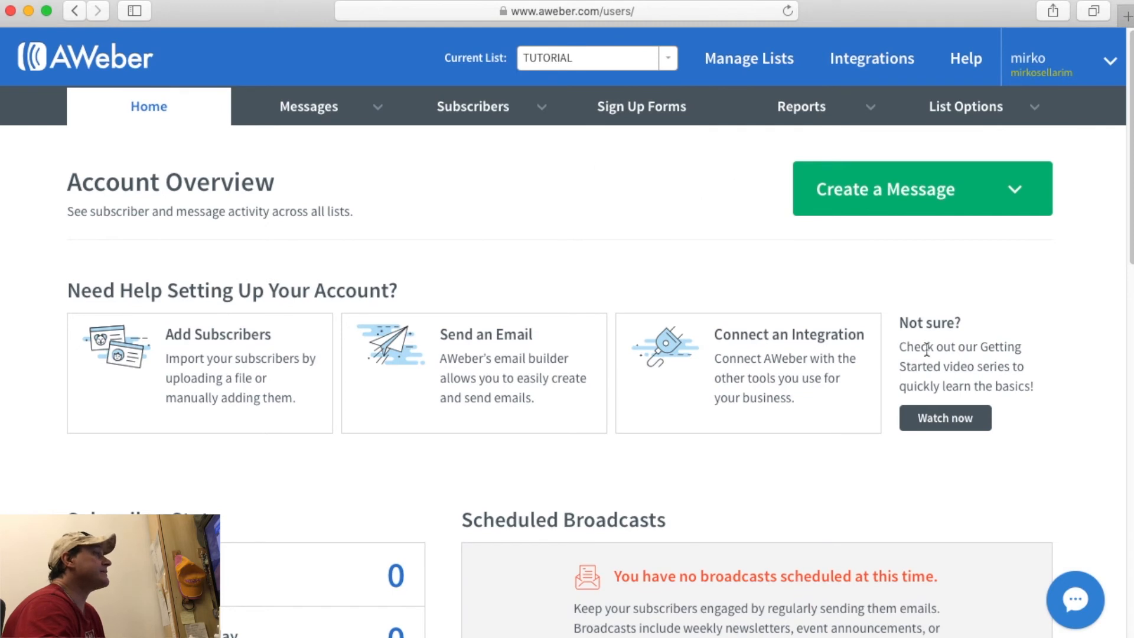
scroll(952, 375, "down", 5)
scroll(952, 376, "up", 5)
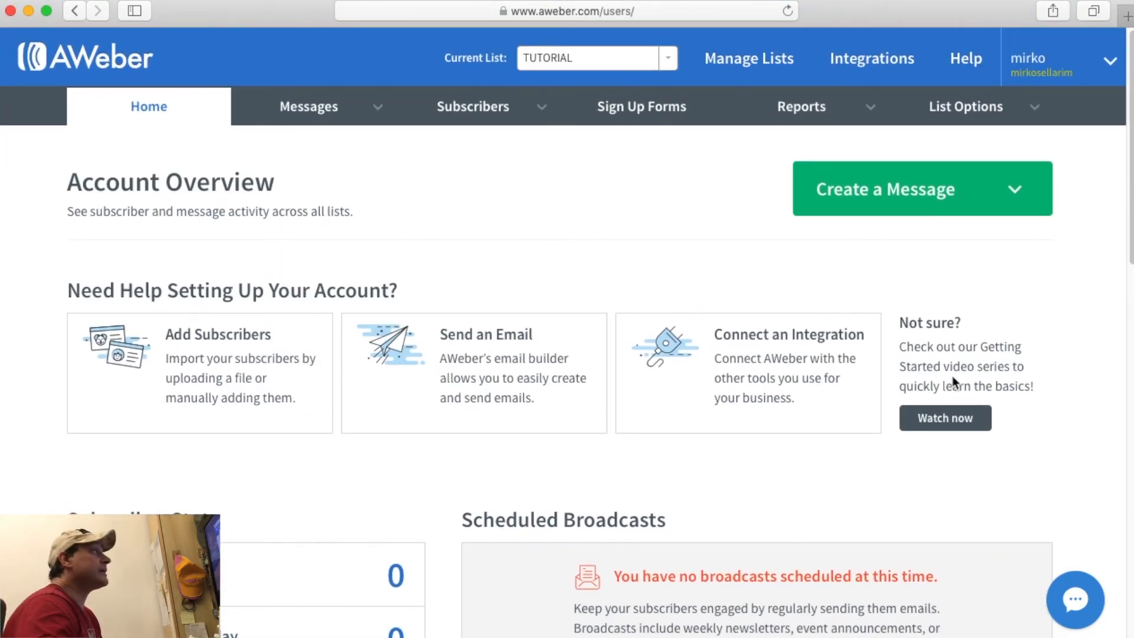
left_click(743, 65)
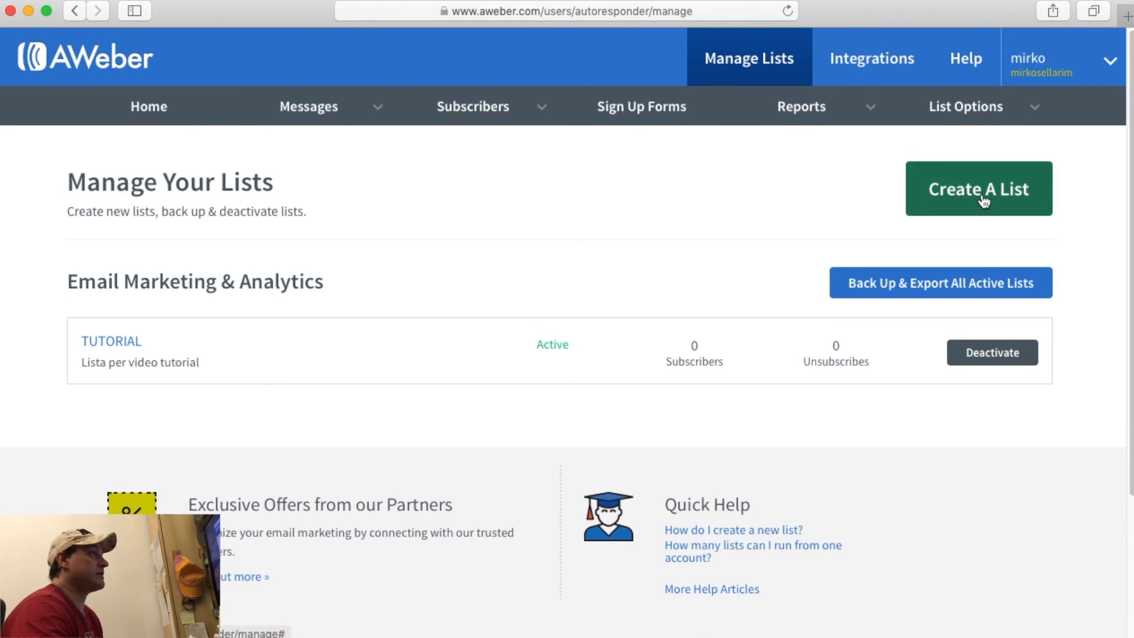
left_click(982, 192)
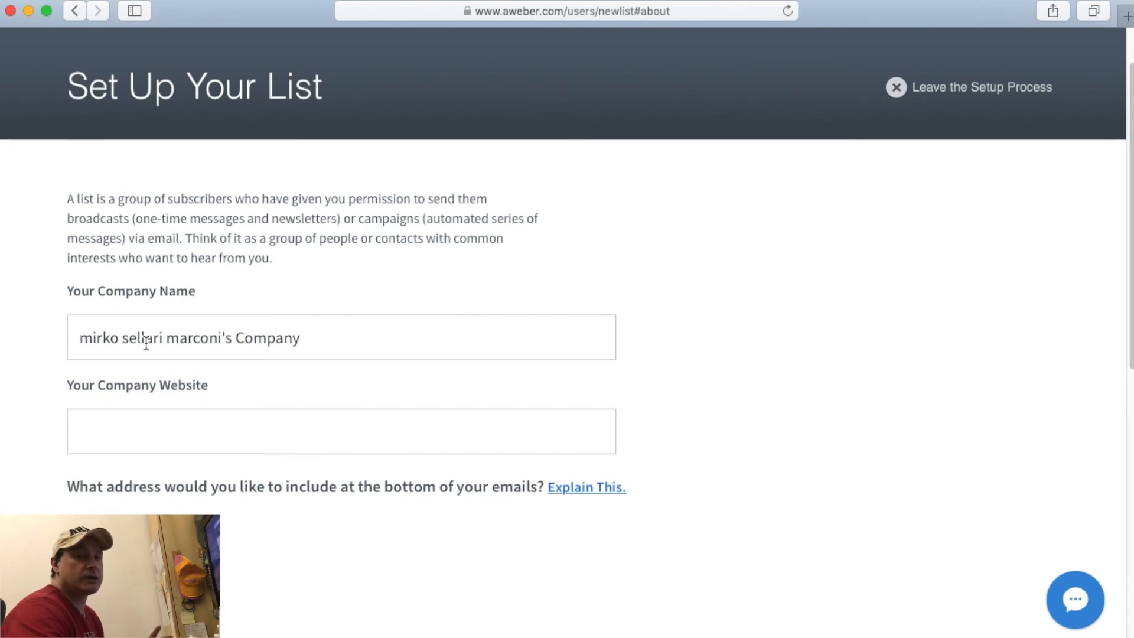
scroll(146, 343, "down", 2)
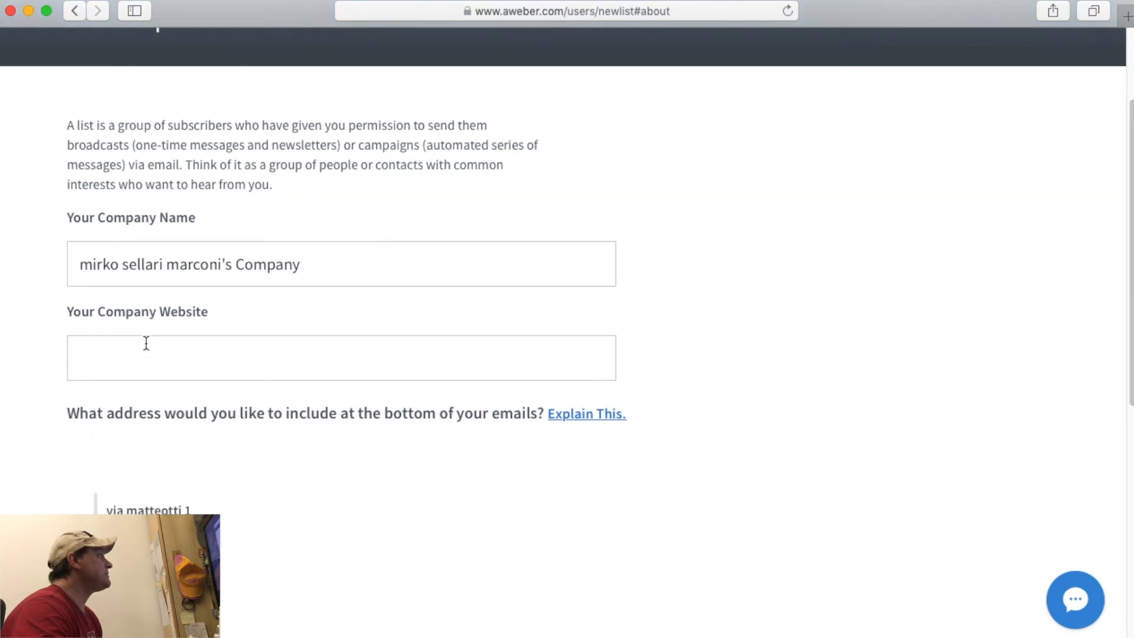
scroll(130, 258, "down", 2)
left_click(129, 263)
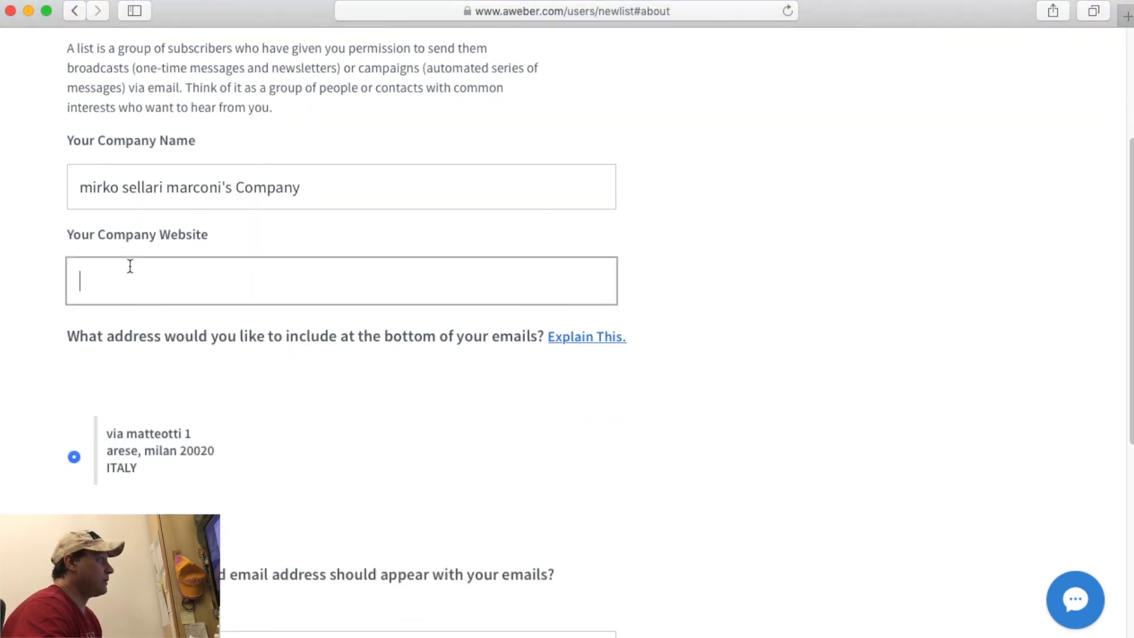
scroll(133, 274, "down", 3)
scroll(161, 309, "down", 4)
scroll(160, 309, "up", 4)
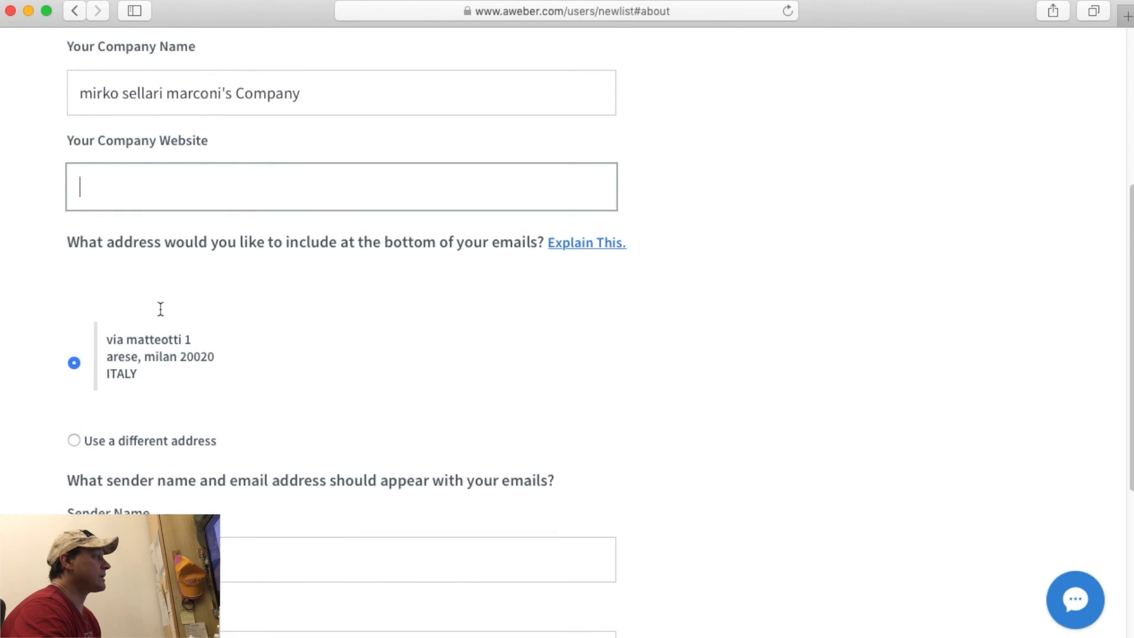
scroll(161, 330, "down", 6)
scroll(138, 366, "up", 6)
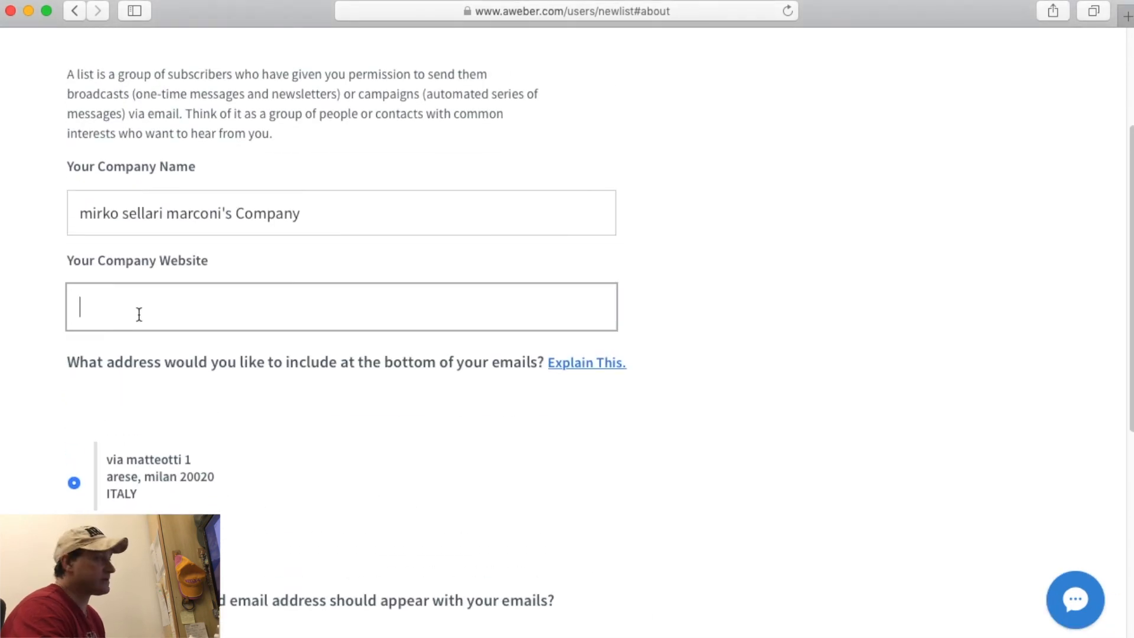
scroll(139, 314, "up", 2)
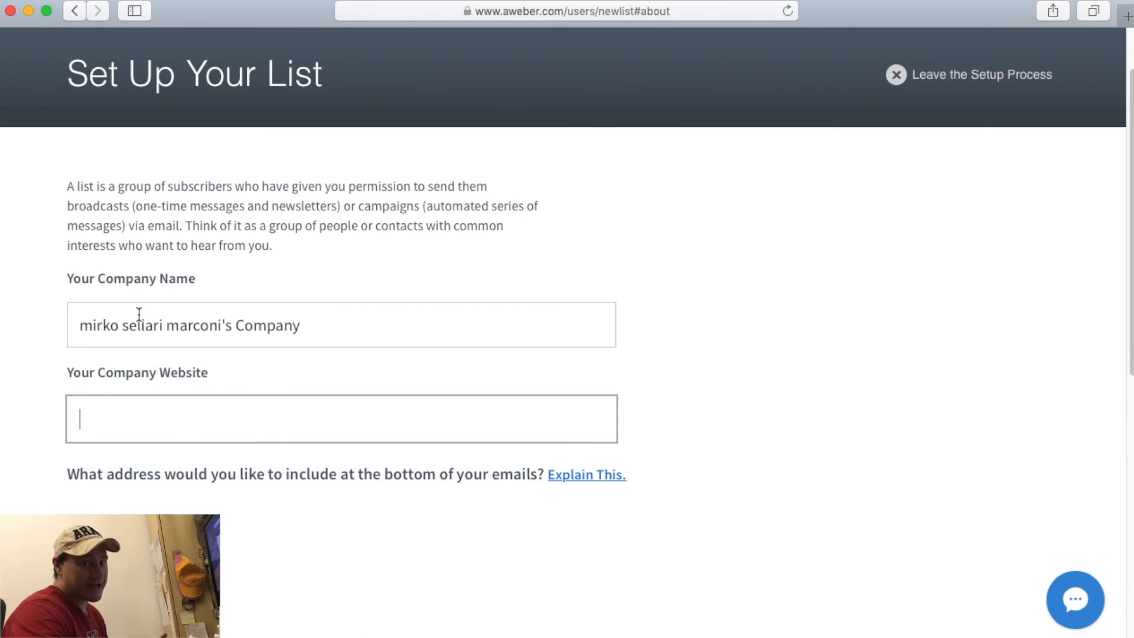
left_click(642, 334)
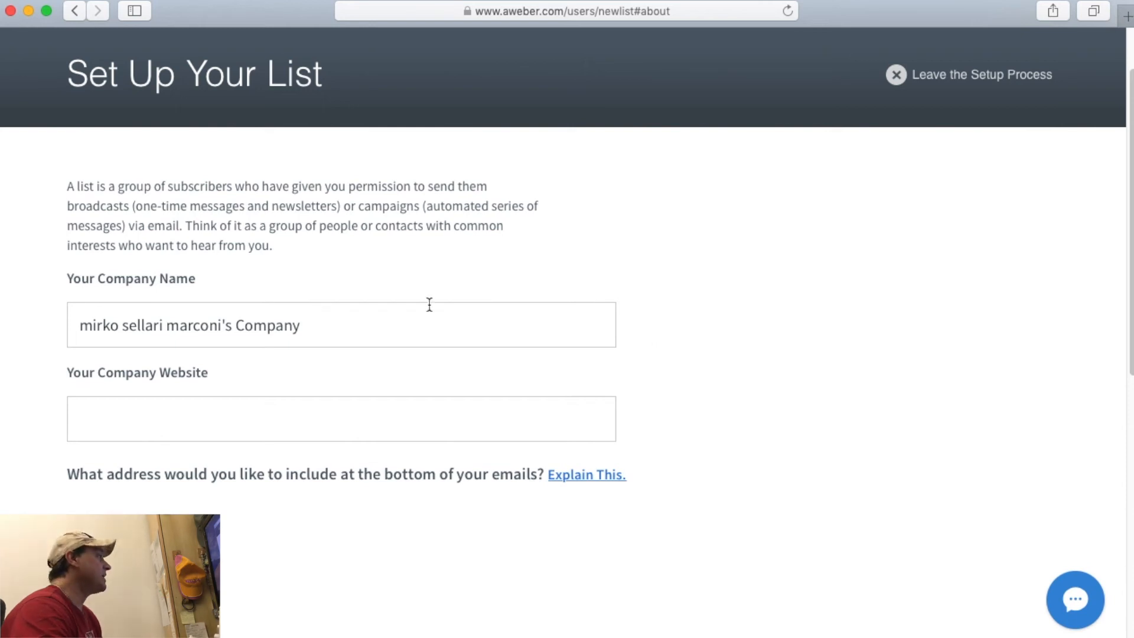
left_click(384, 324)
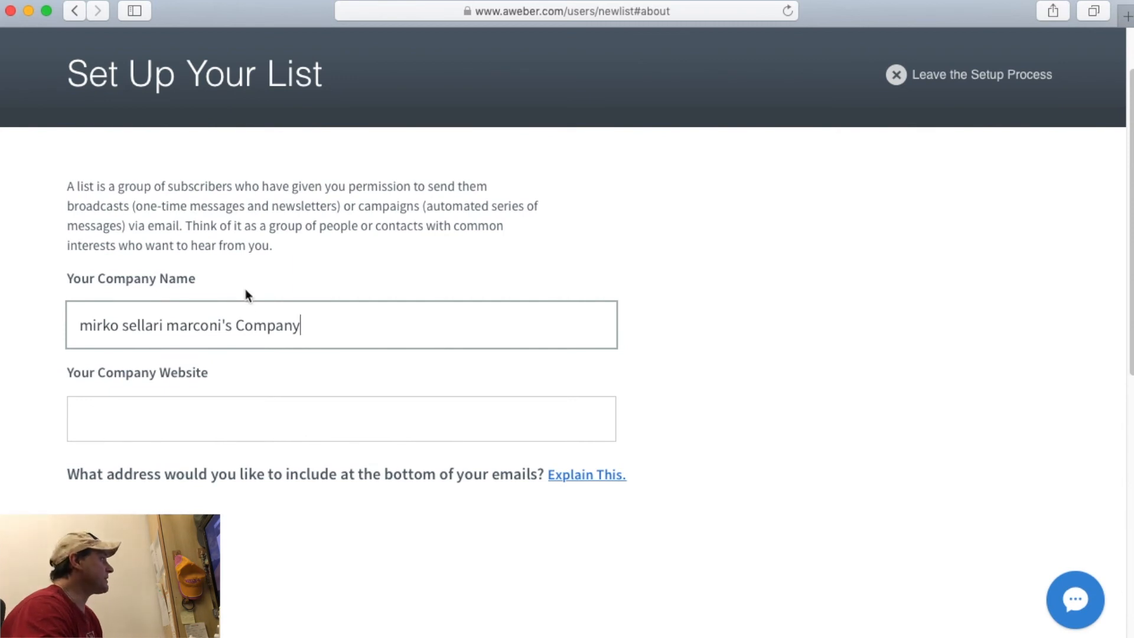
left_click(154, 427)
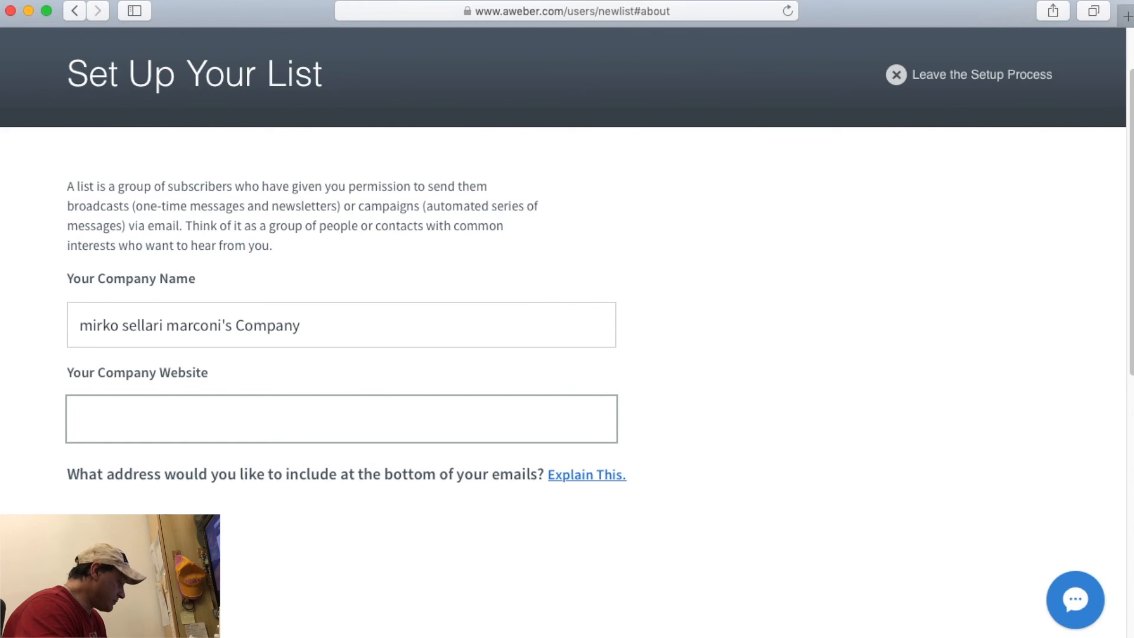
type("h")
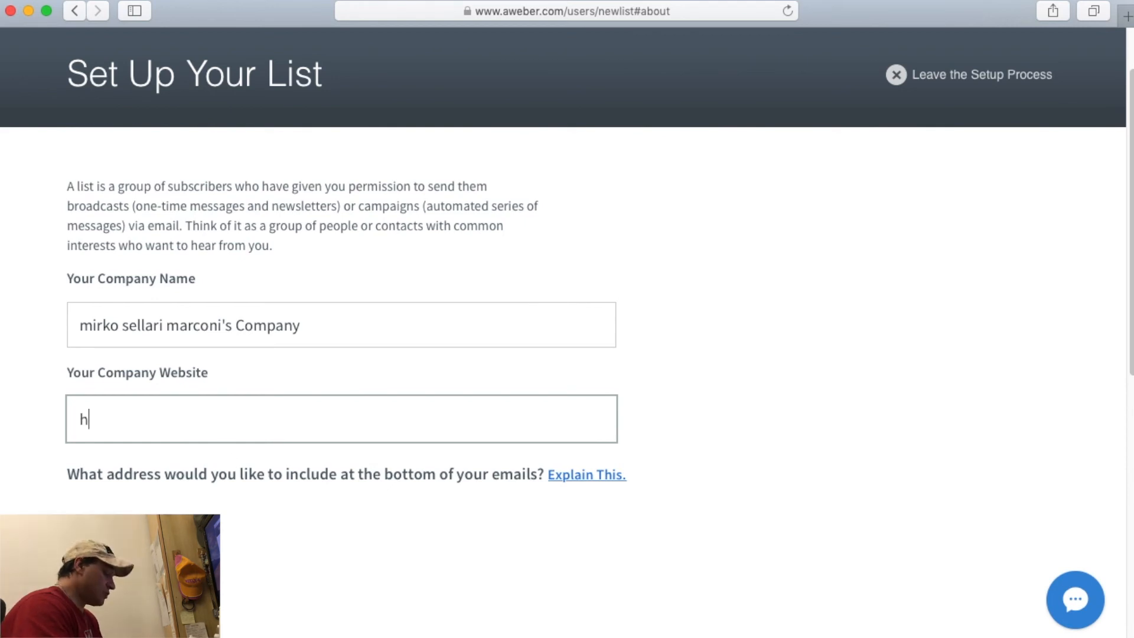
type("ttp://222")
key("BackSpace")
key("BackSpace")
key("BackSpace")
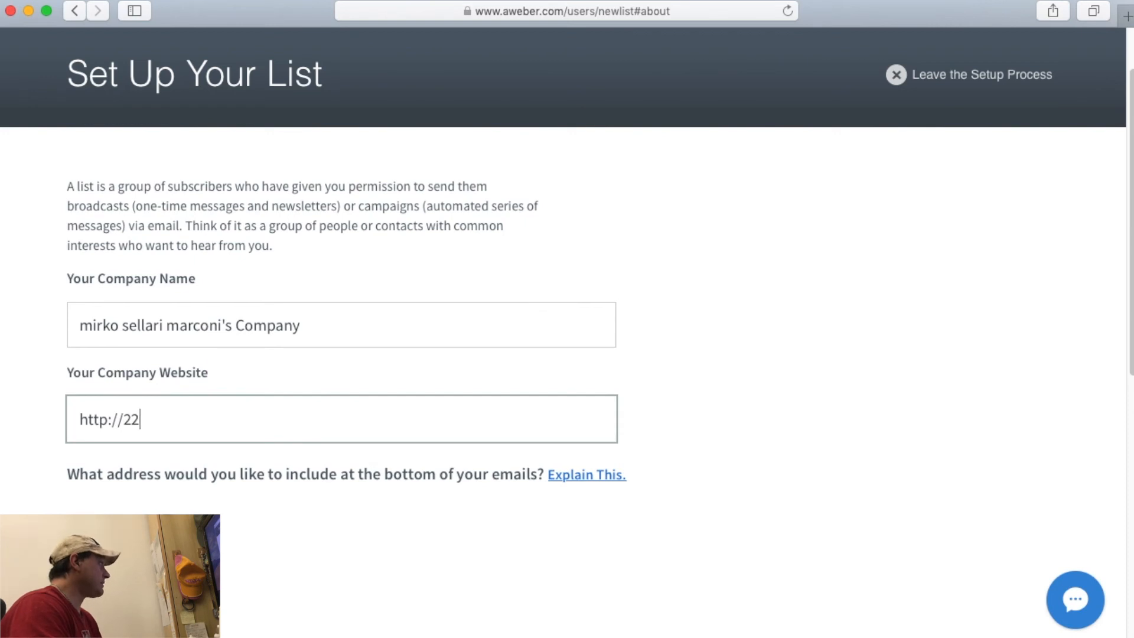
type("www.alf")
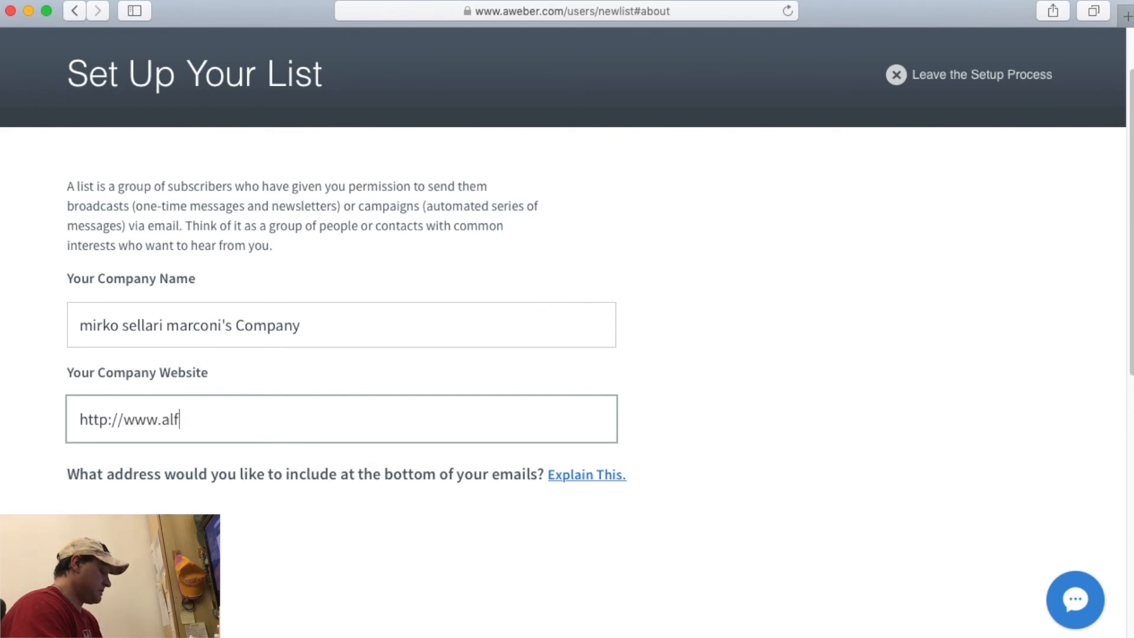
type("ateamasd.it")
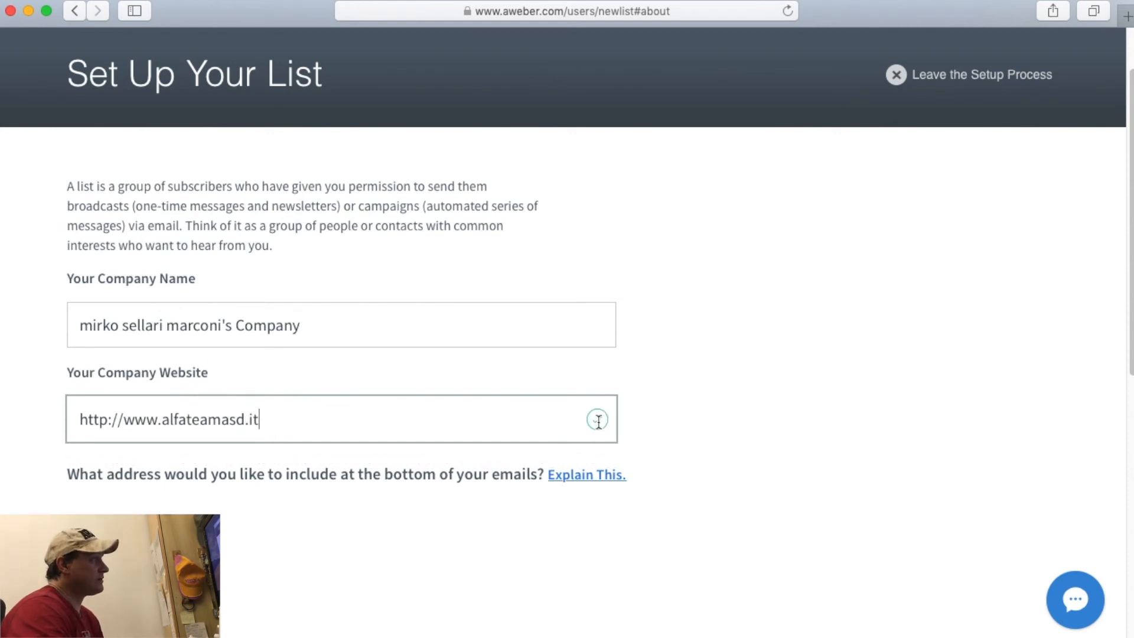
scroll(599, 420, "down", 2)
scroll(599, 420, "down", 5)
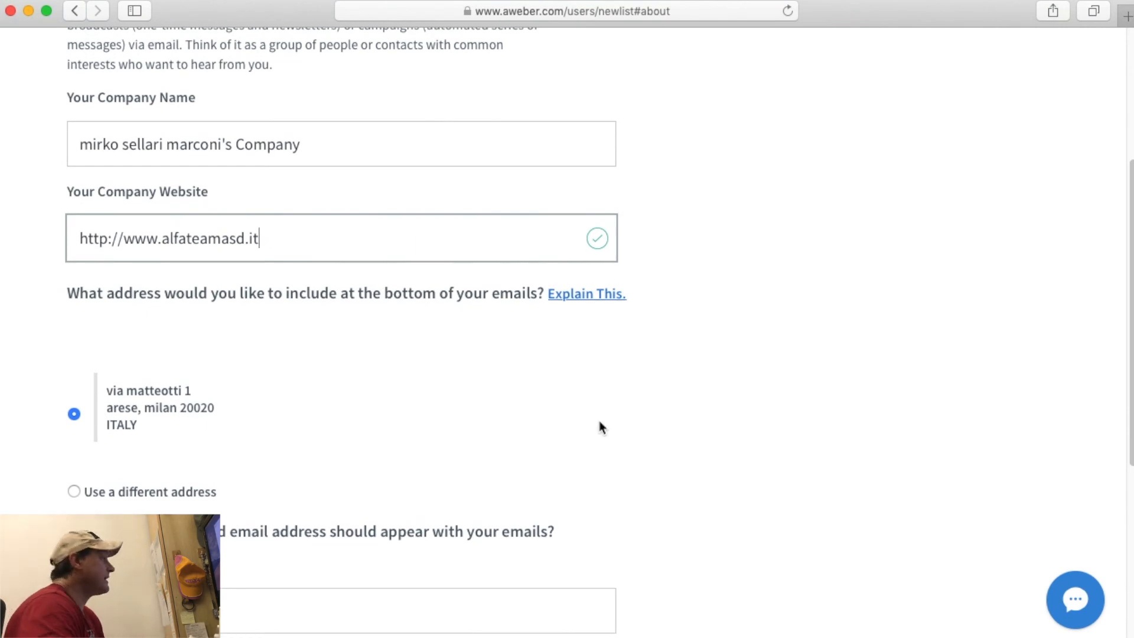
scroll(598, 421, "down", 3)
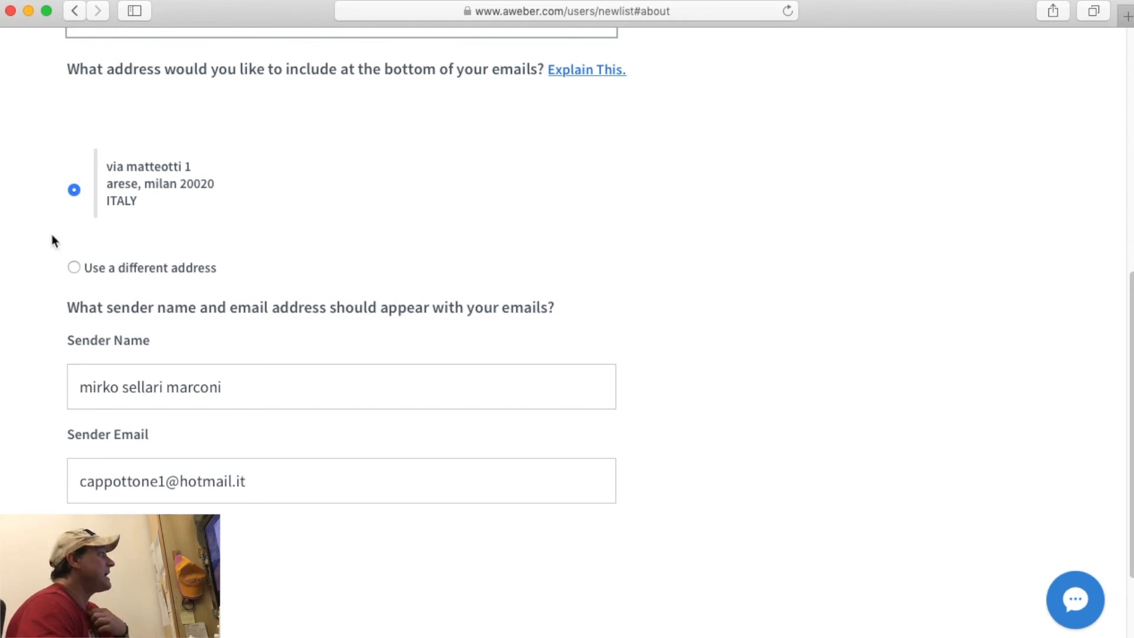
Toggle 'Use a different address', then reselect the existing Italy footer address.
left_click(73, 272)
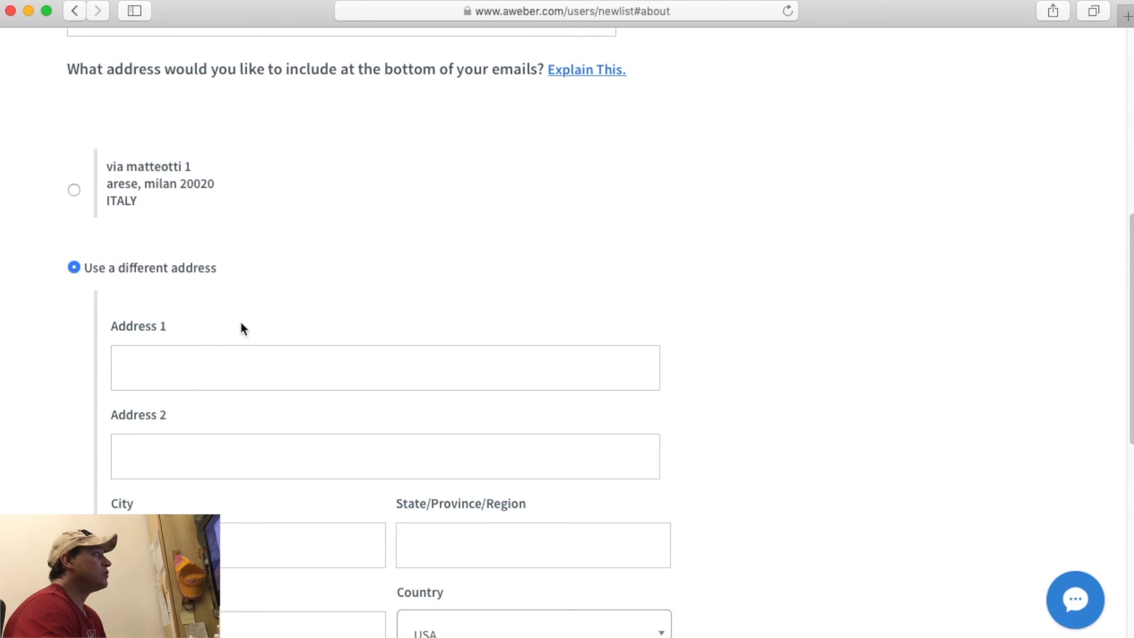
scroll(241, 327, "down", 4)
scroll(241, 327, "up", 4)
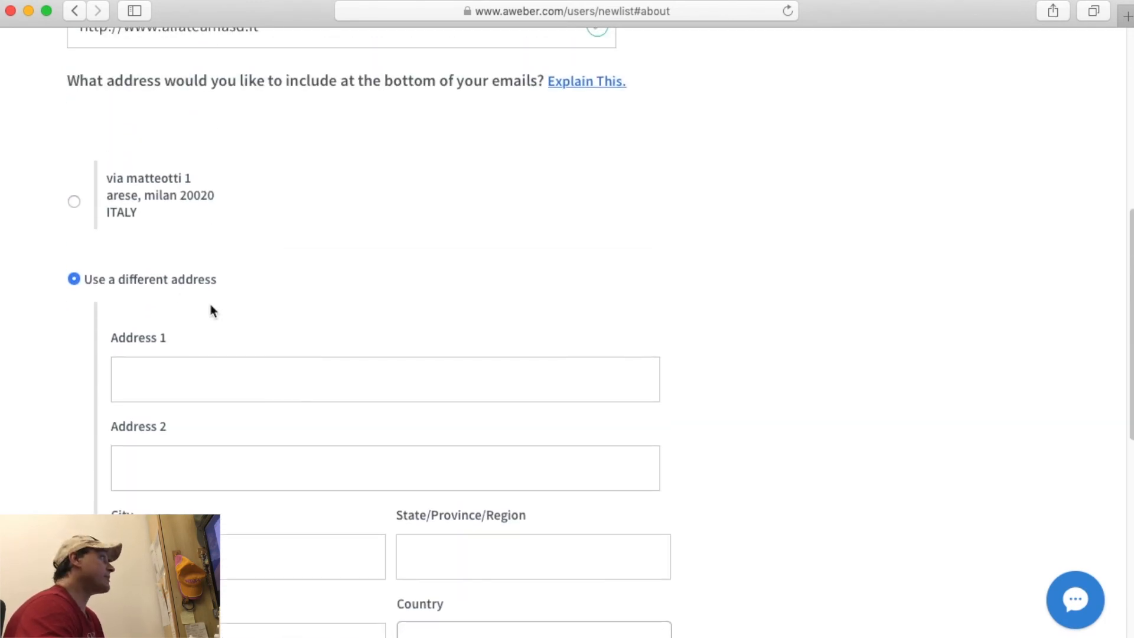
left_click(75, 202)
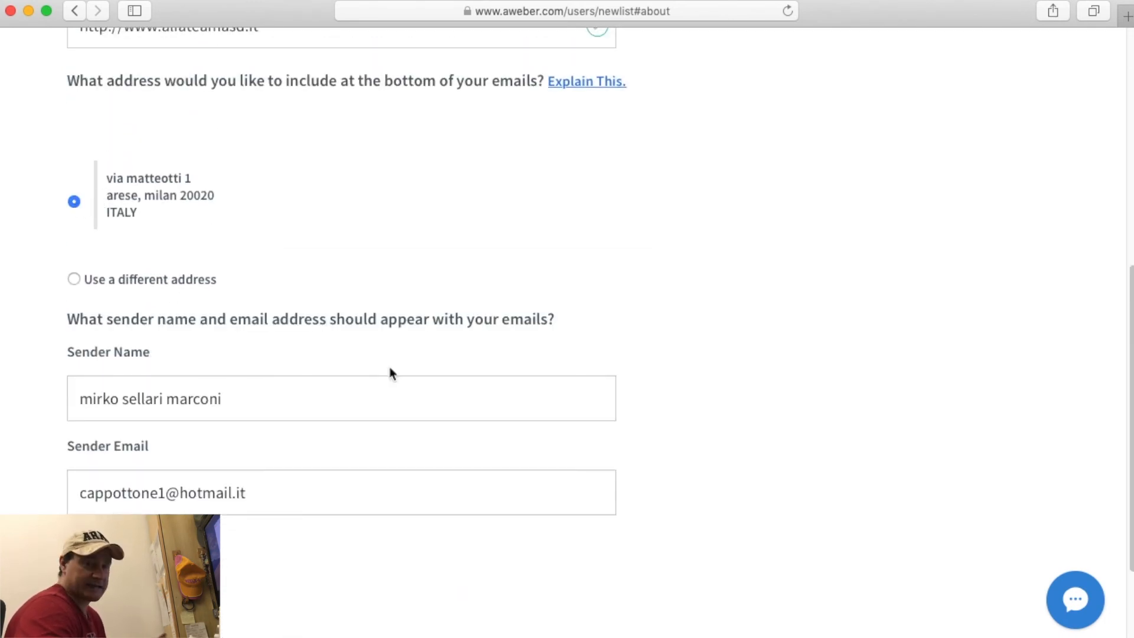
scroll(410, 380, "down", 3)
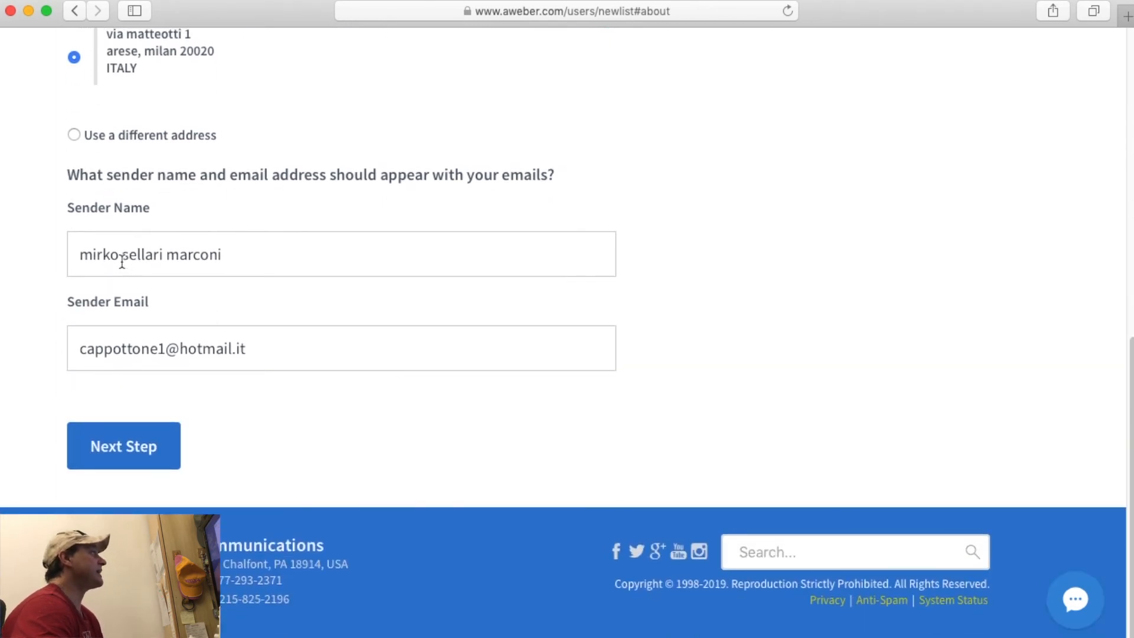
Replace the sender name with 'Vostro nome' and select the Sender Email text.
triple_click(153, 254)
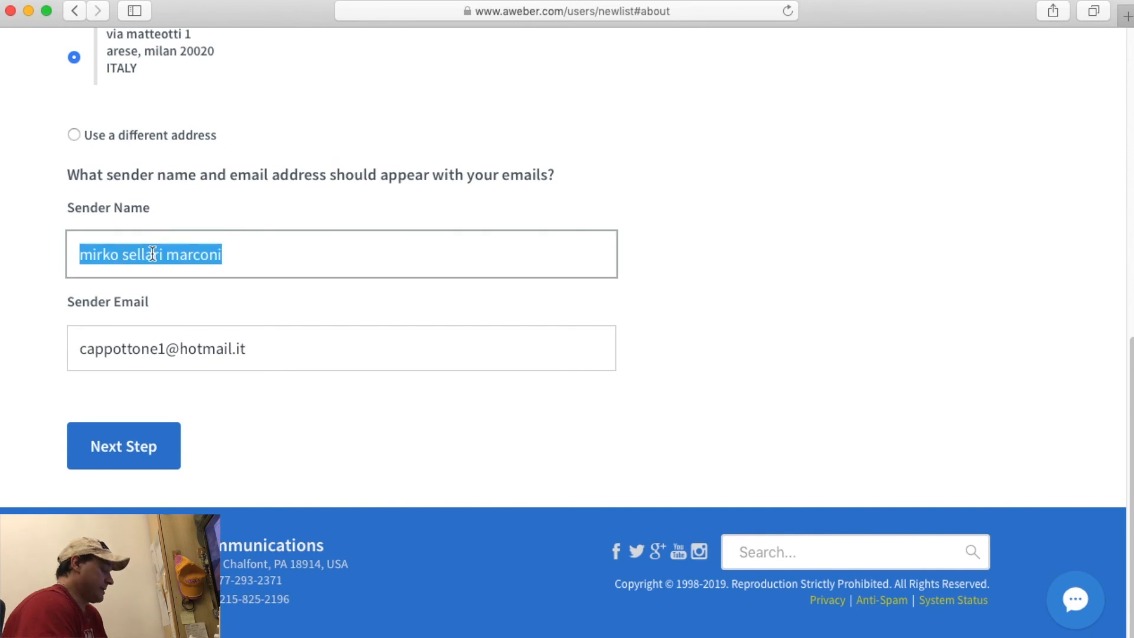
type("Vostro nomo")
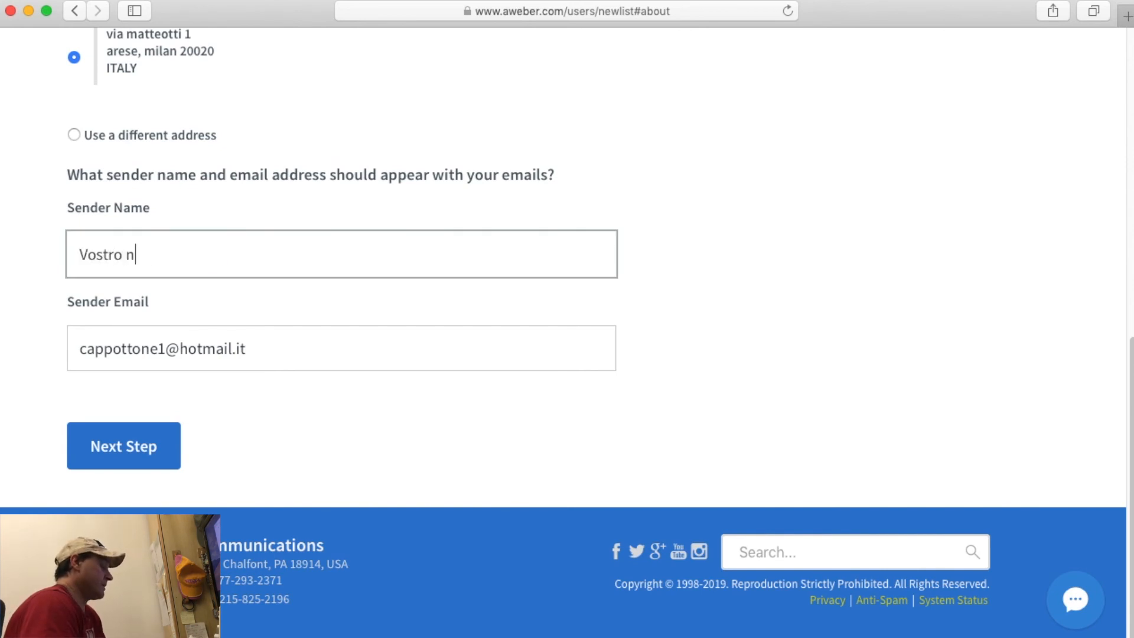
key("BackSpace")
type("e")
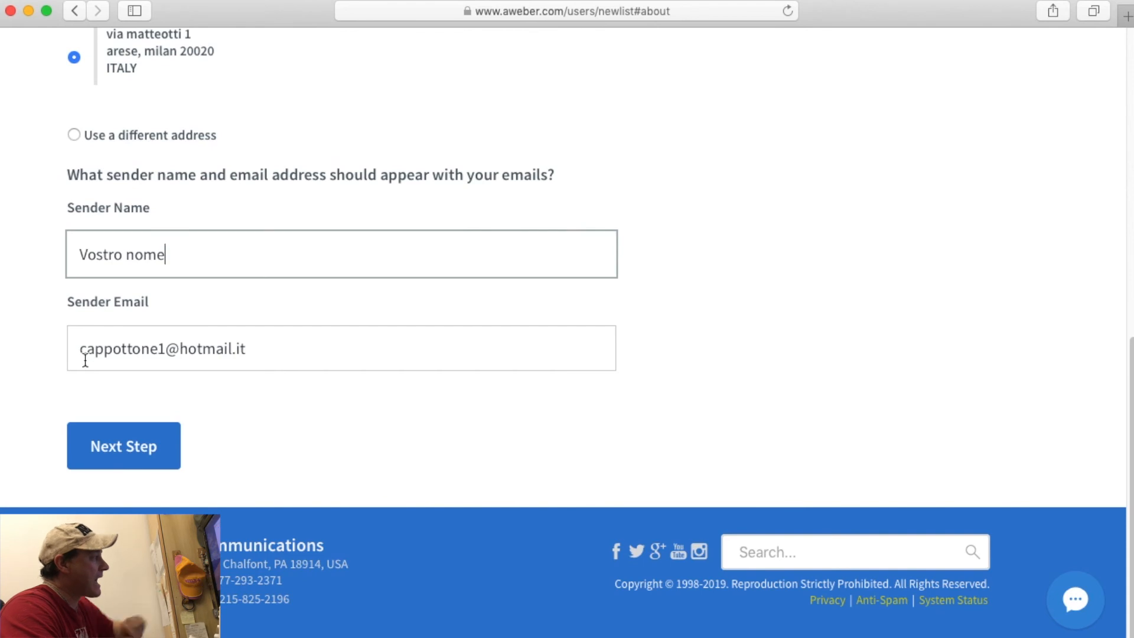
left_click_drag(82, 349, 265, 351)
scroll(274, 349, "up", 3)
scroll(233, 423, "down", 3)
Name the list 'LISTA DI PROVA PER TUTORIAL' with the description 'descrizione a piacere'.
left_click(157, 446)
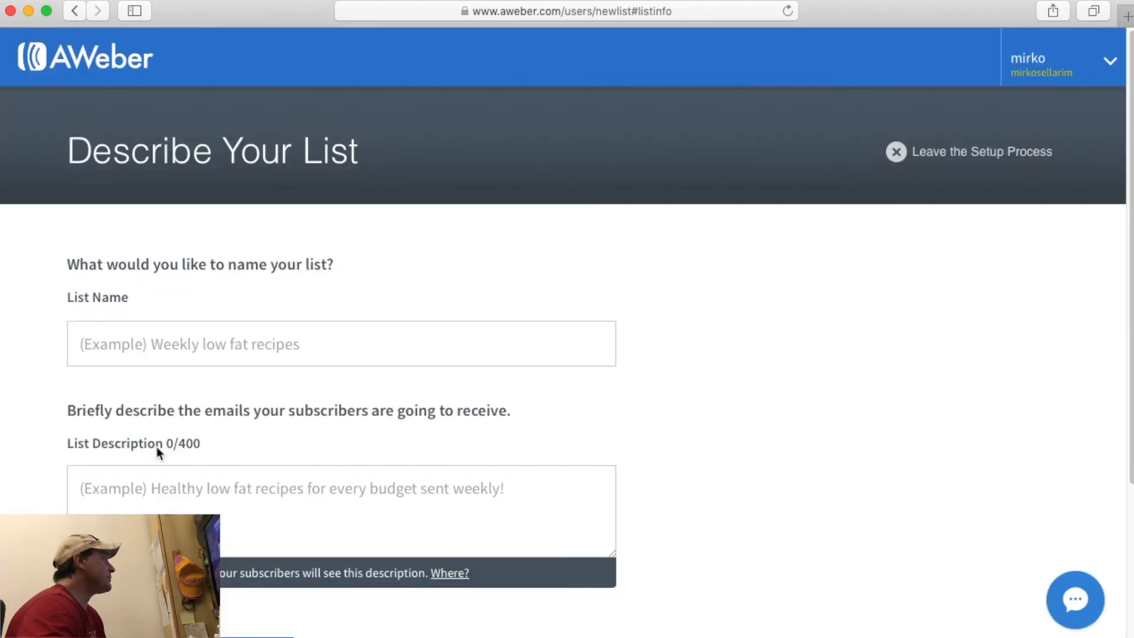
scroll(157, 450, "up", 3)
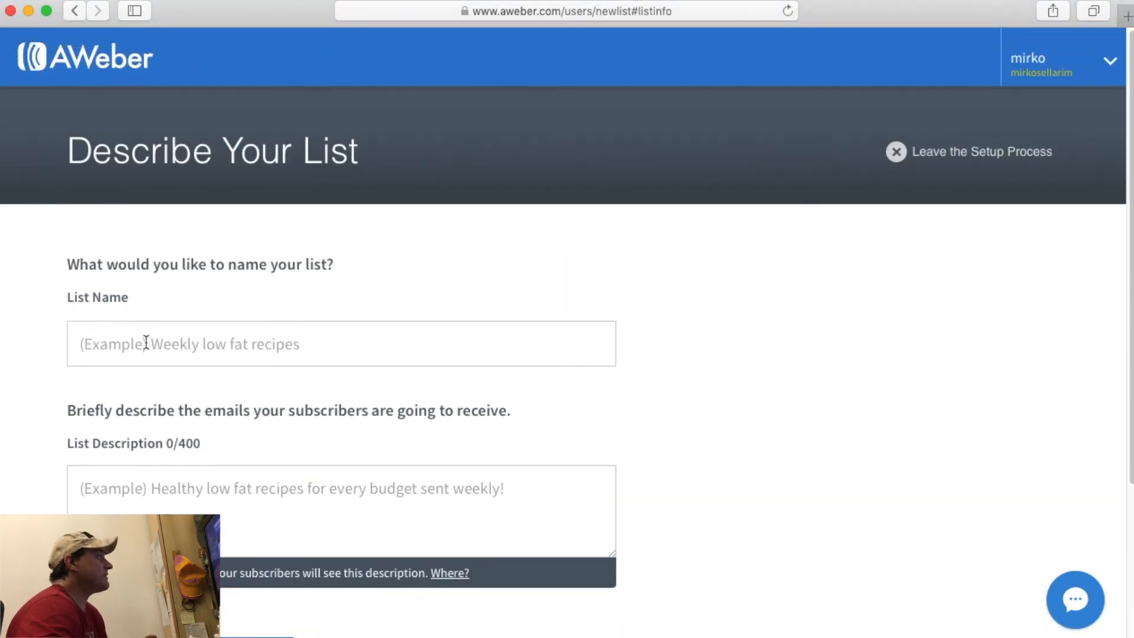
left_click(154, 351)
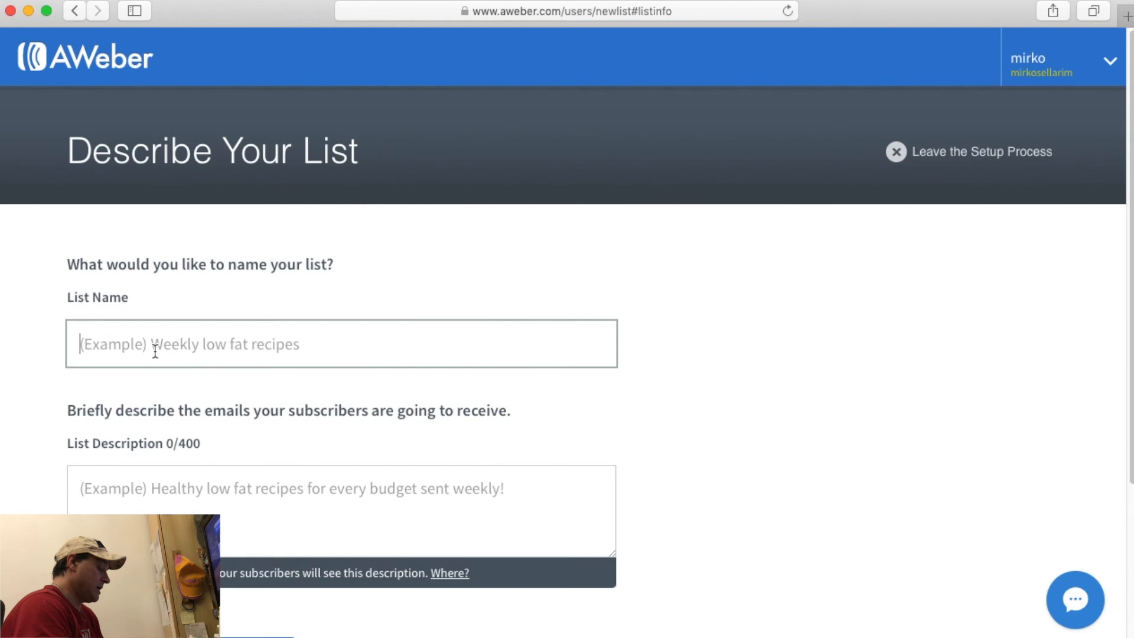
type("LISTA DI PROV")
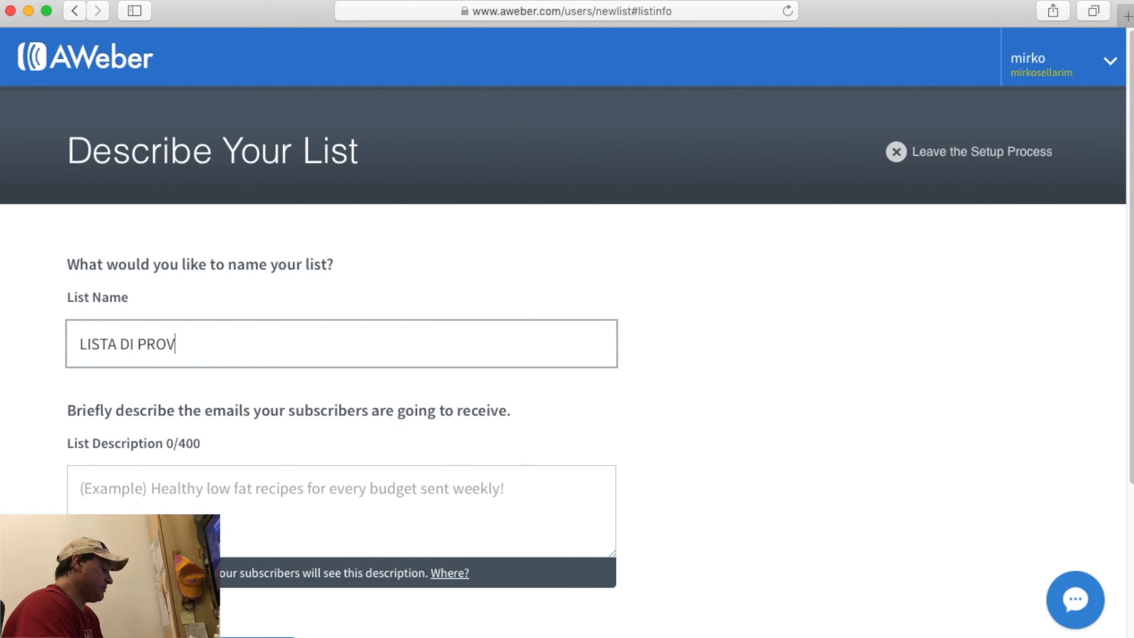
type("A PER TUTORIAL")
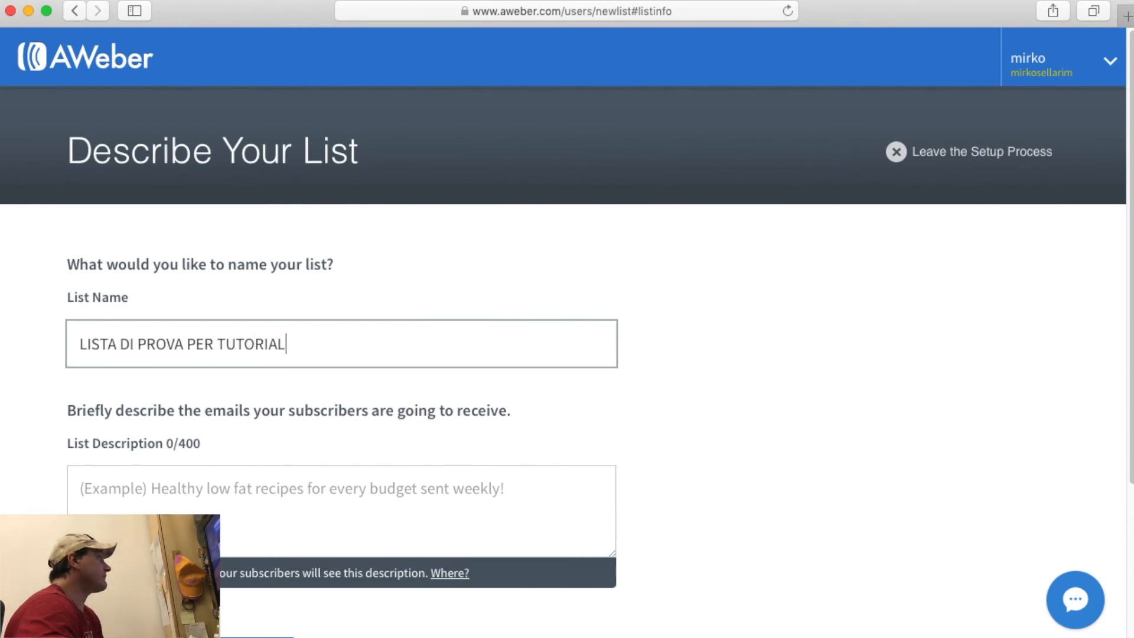
scroll(154, 354, "down", 3)
left_click(149, 321)
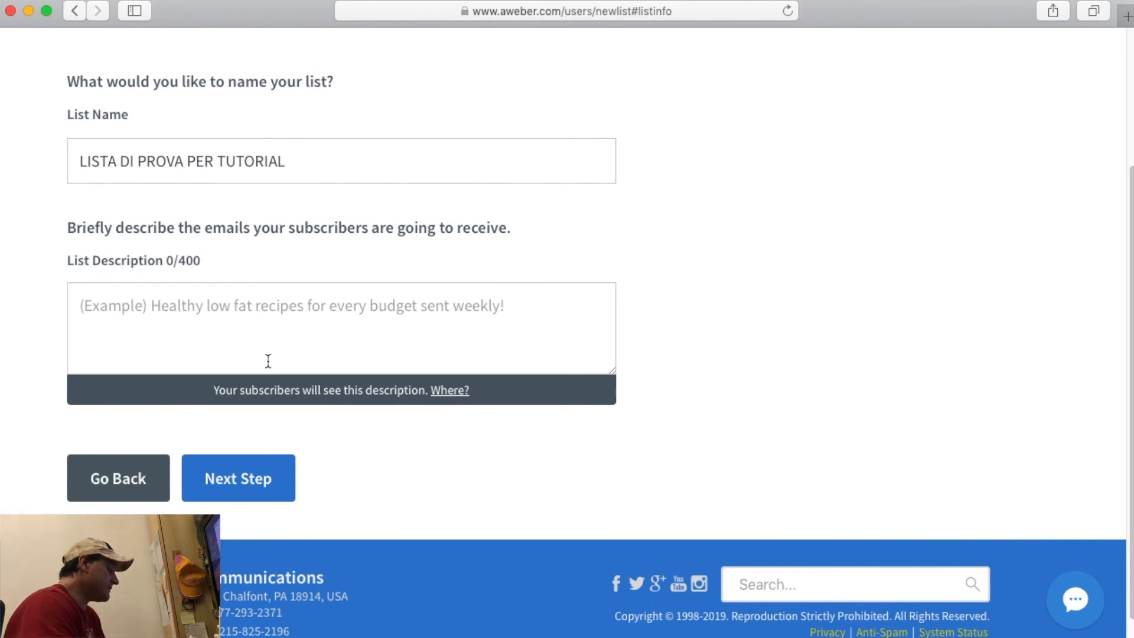
type("descrizione a piacere")
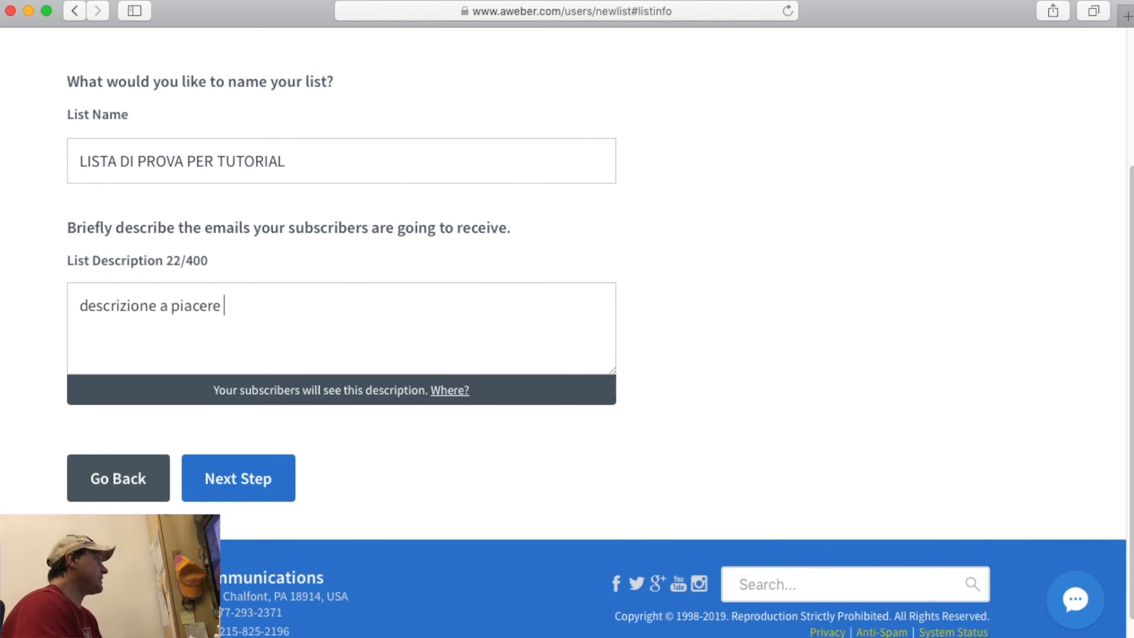
Move to the confirmation message step and keep English as the message language.
left_click(245, 478)
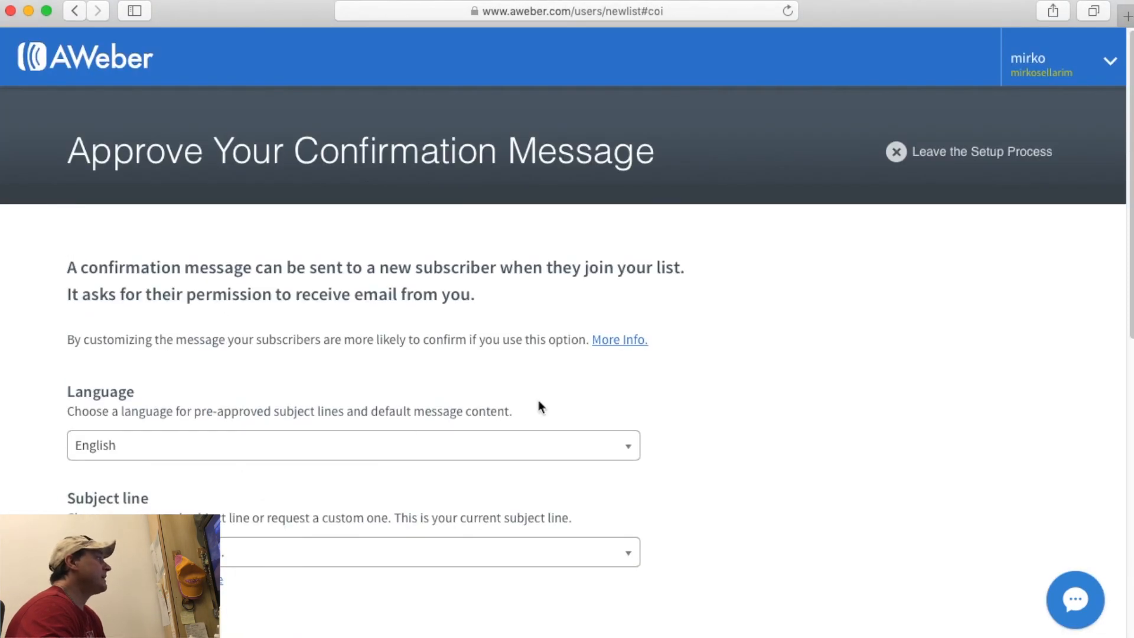
scroll(242, 334, "down", 2)
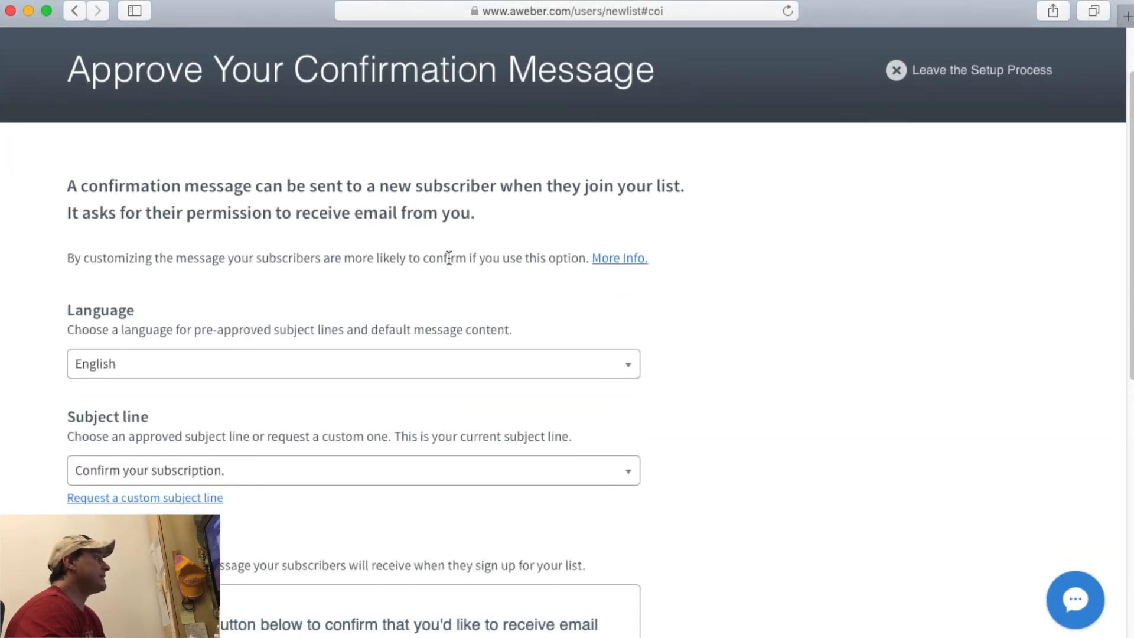
left_click(250, 365)
scroll(252, 439, "down", 1)
scroll(252, 439, "down", 5)
scroll(252, 439, "up", 8)
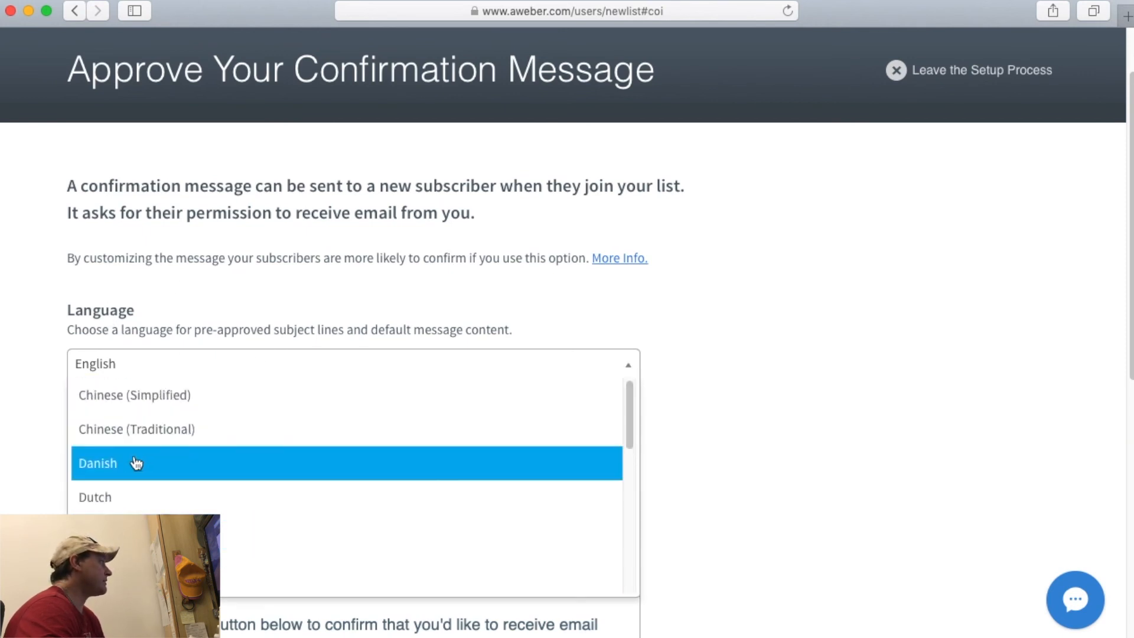
scroll(172, 498, "down", 1)
left_click(172, 498)
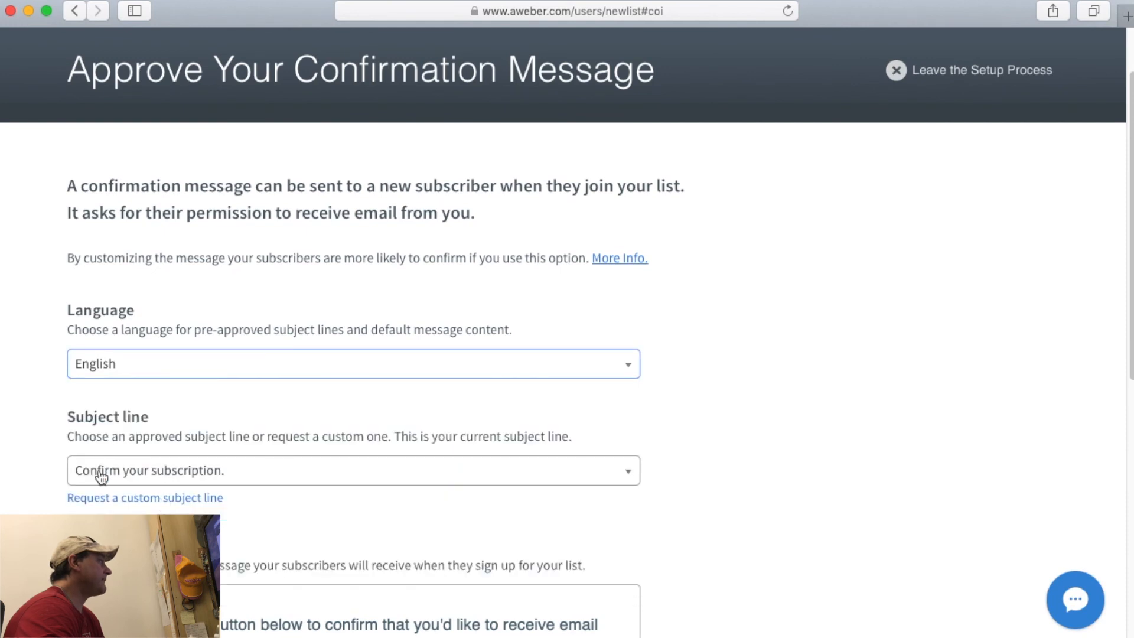
scroll(118, 452, "down", 2)
scroll(71, 433, "down", 2)
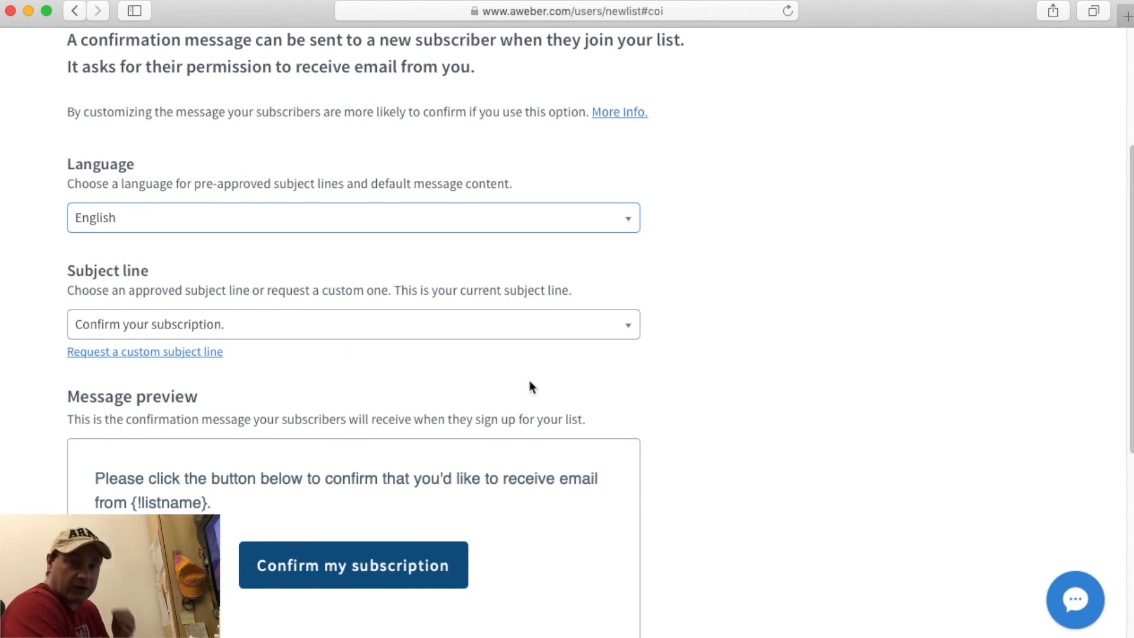
Review the approved subject lines, then switch to requesting a custom subject line.
scroll(530, 385, "down", 5)
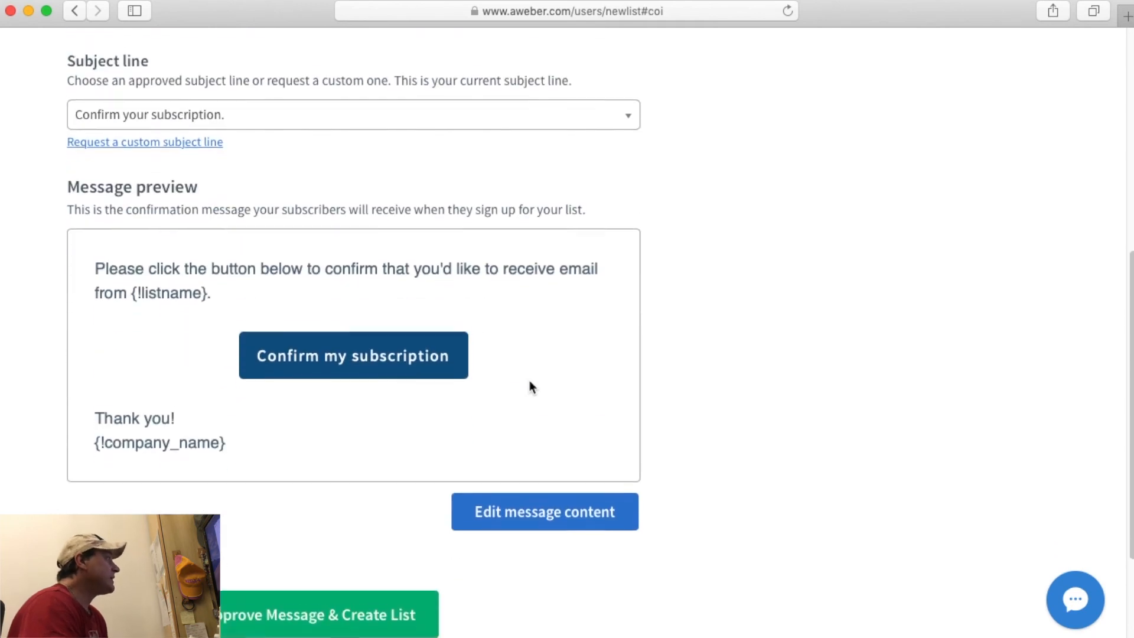
scroll(529, 386, "up", 9)
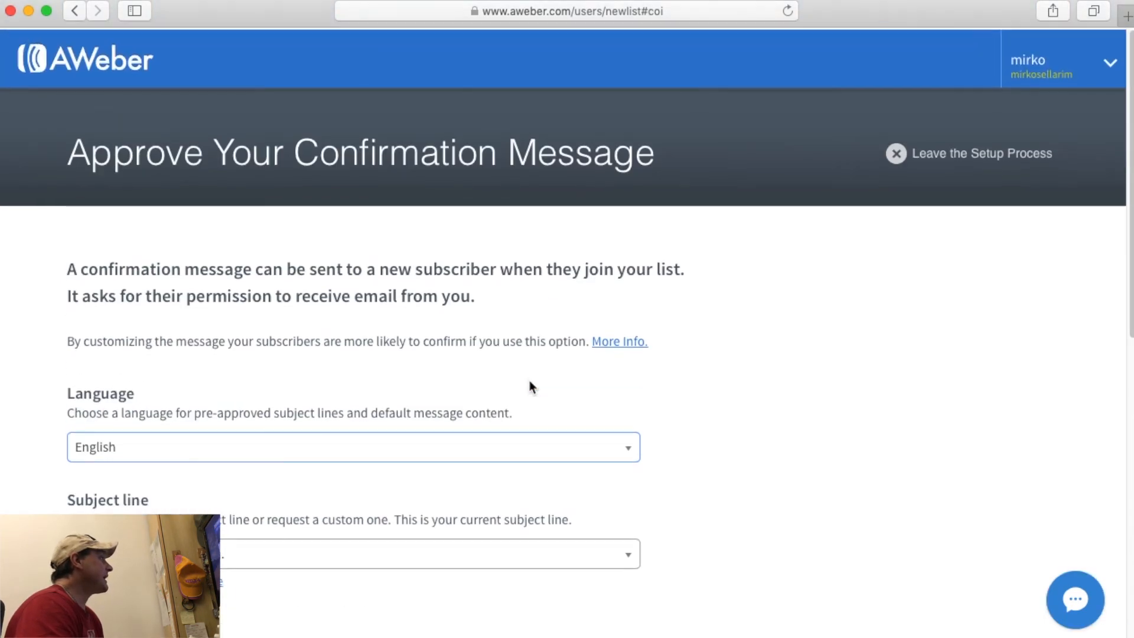
scroll(441, 435, "down", 2)
left_click(289, 437)
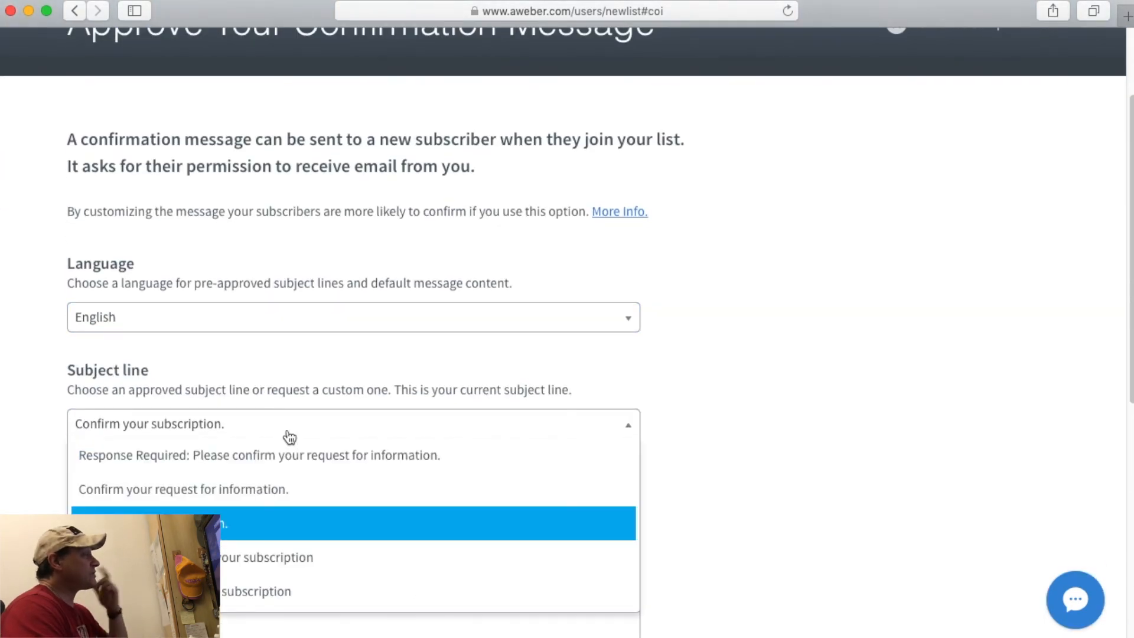
left_click(289, 437)
scroll(752, 430, "down", 2)
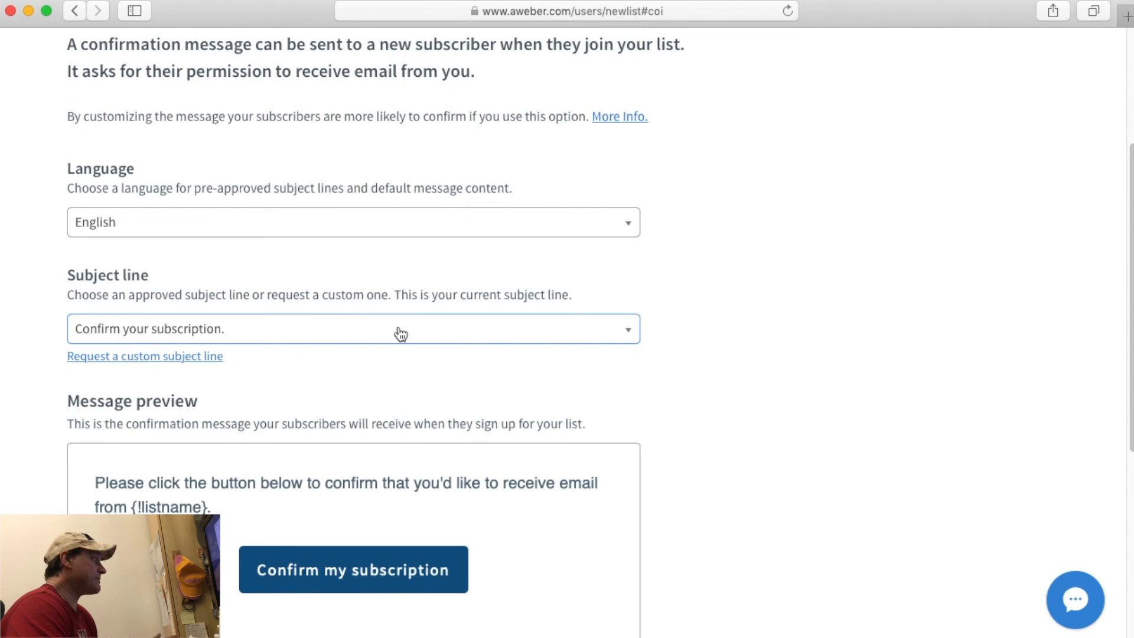
left_click(152, 358)
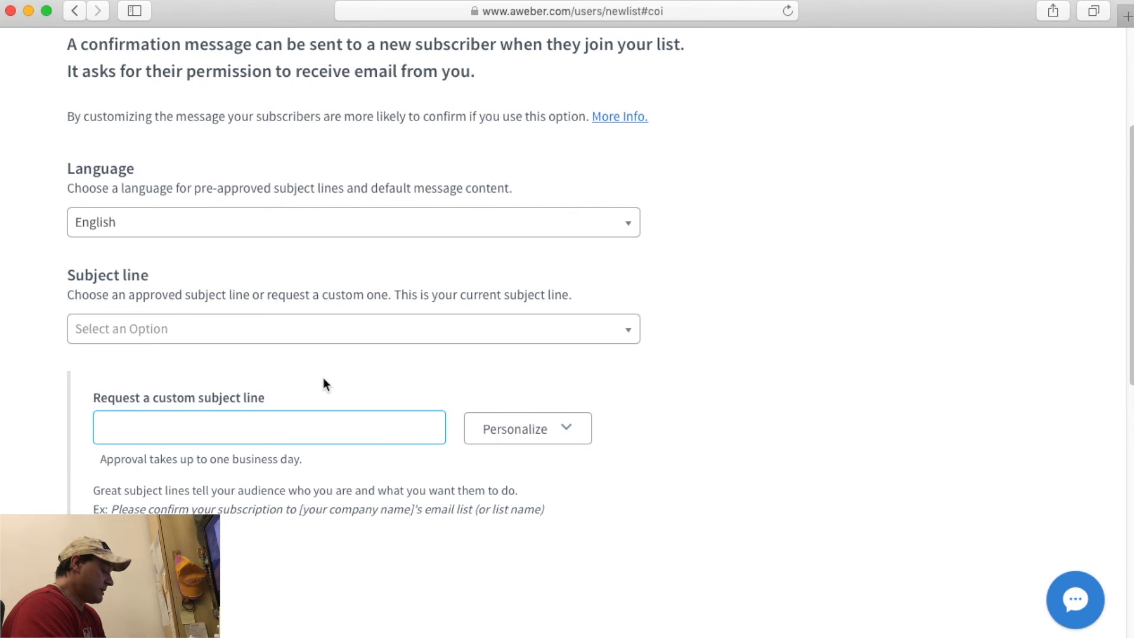
Enter 'conferma iscrizione email' as the custom subject line, leaving personalization fields unused.
type("conferma iscri")
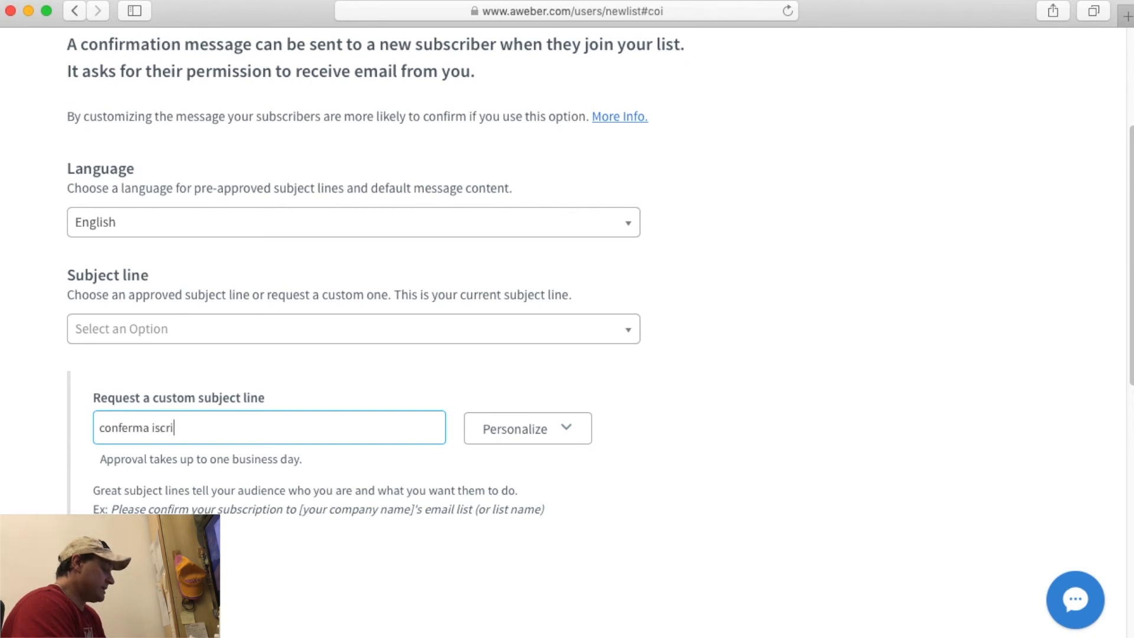
type("zione email")
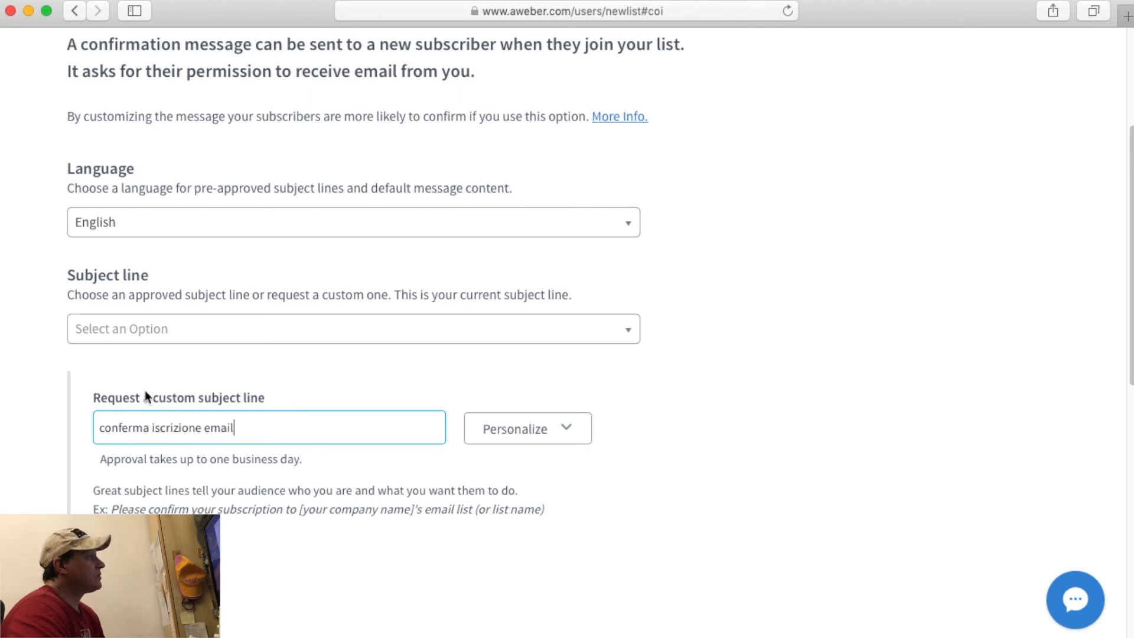
left_click(542, 430)
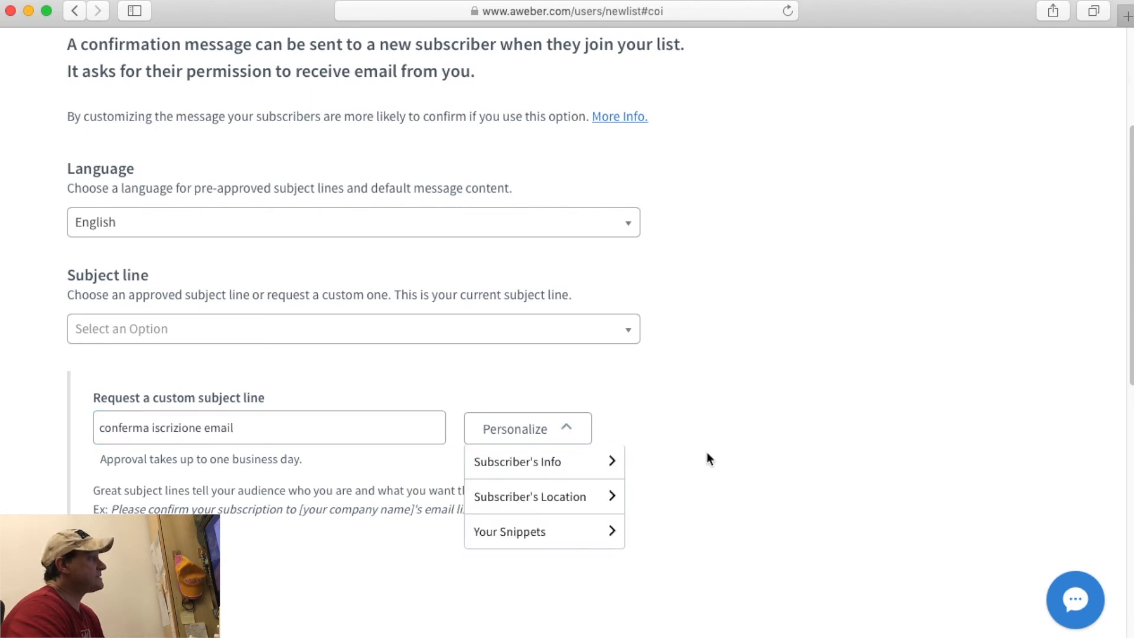
scroll(706, 452, "down", 3)
left_click(555, 366)
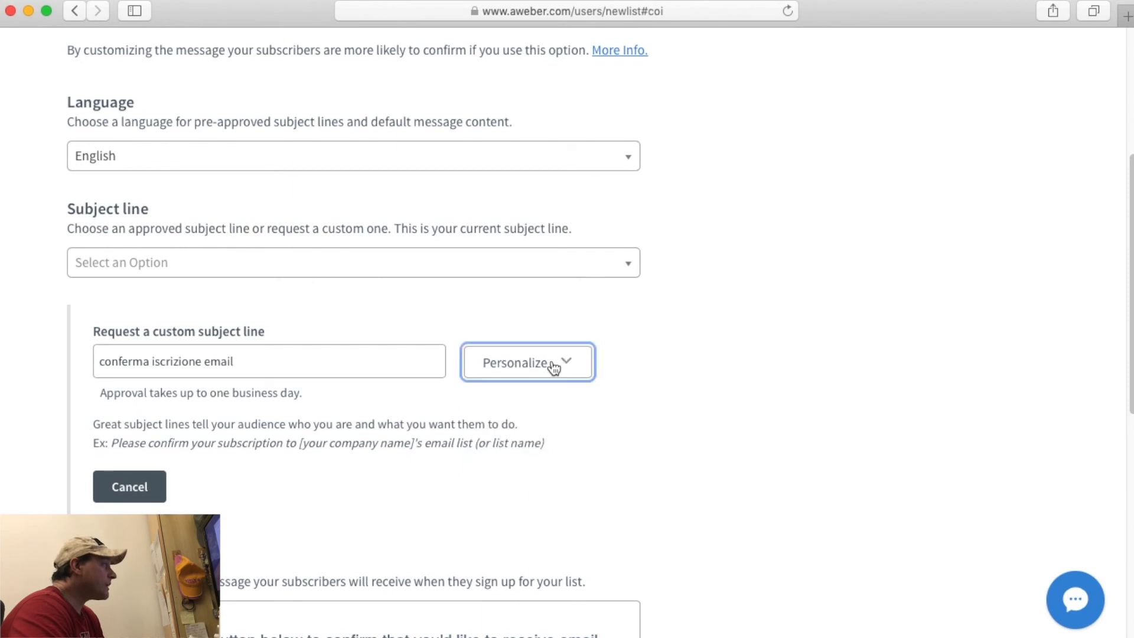
scroll(237, 509, "down", 10)
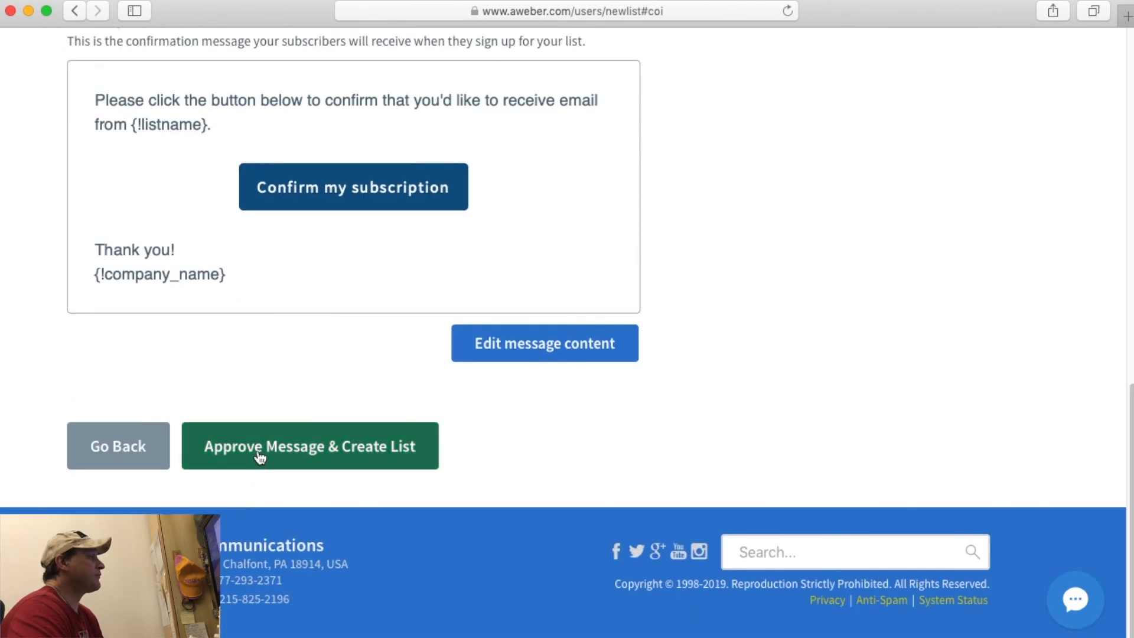
scroll(706, 423, "up", 10)
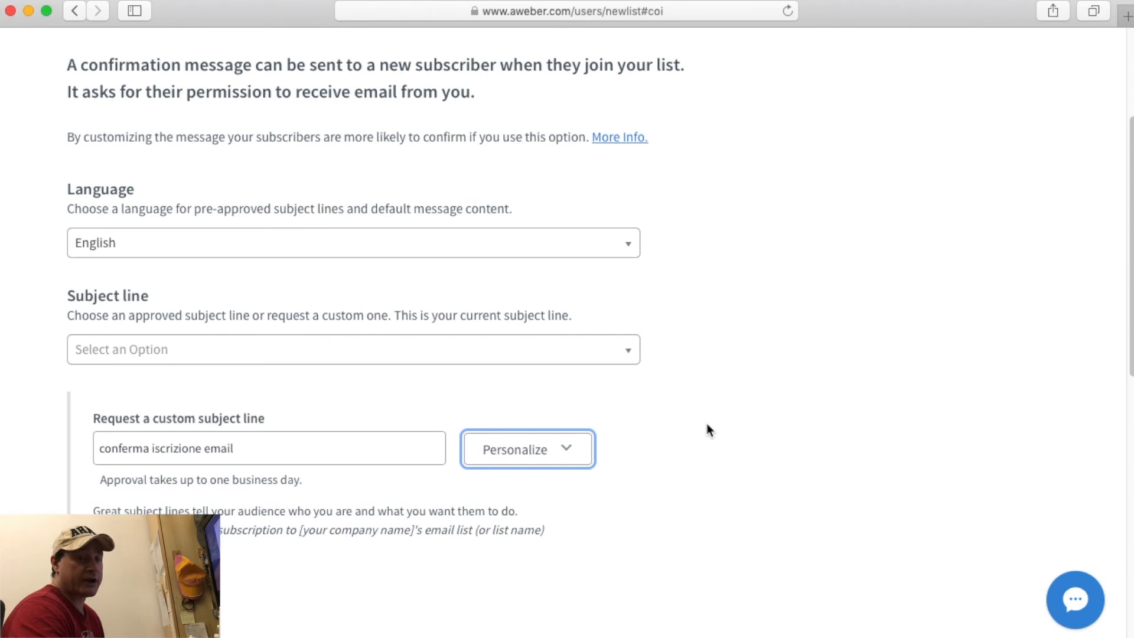
Clear the custom subject and select the approved subject 'Confirm your subscription.'.
triple_click(261, 449)
key("BackSpace")
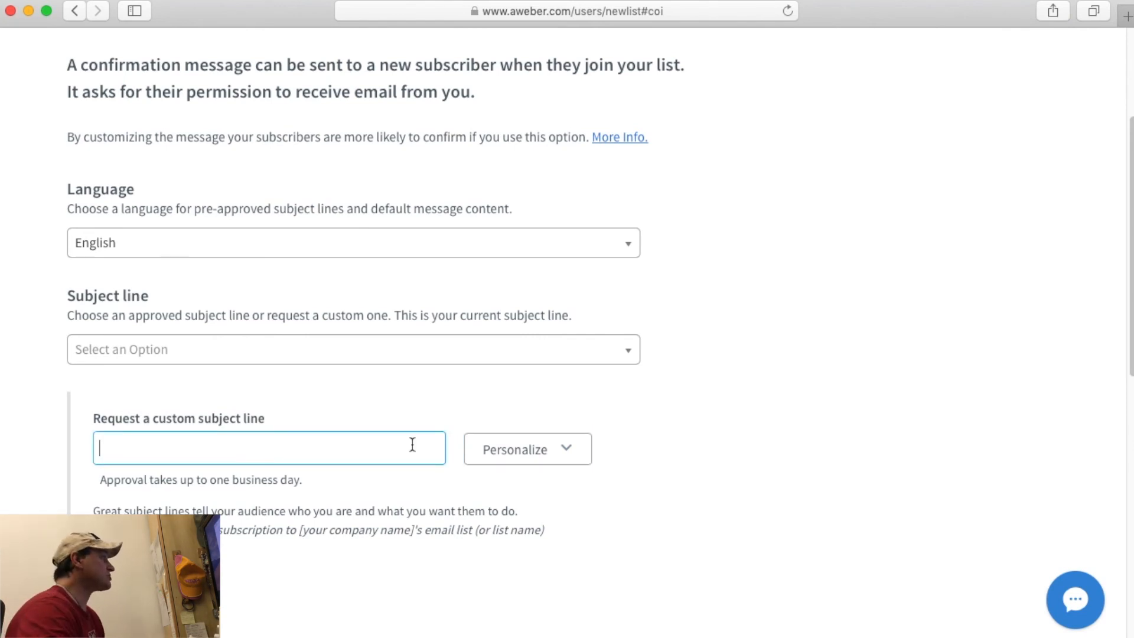
left_click(454, 350)
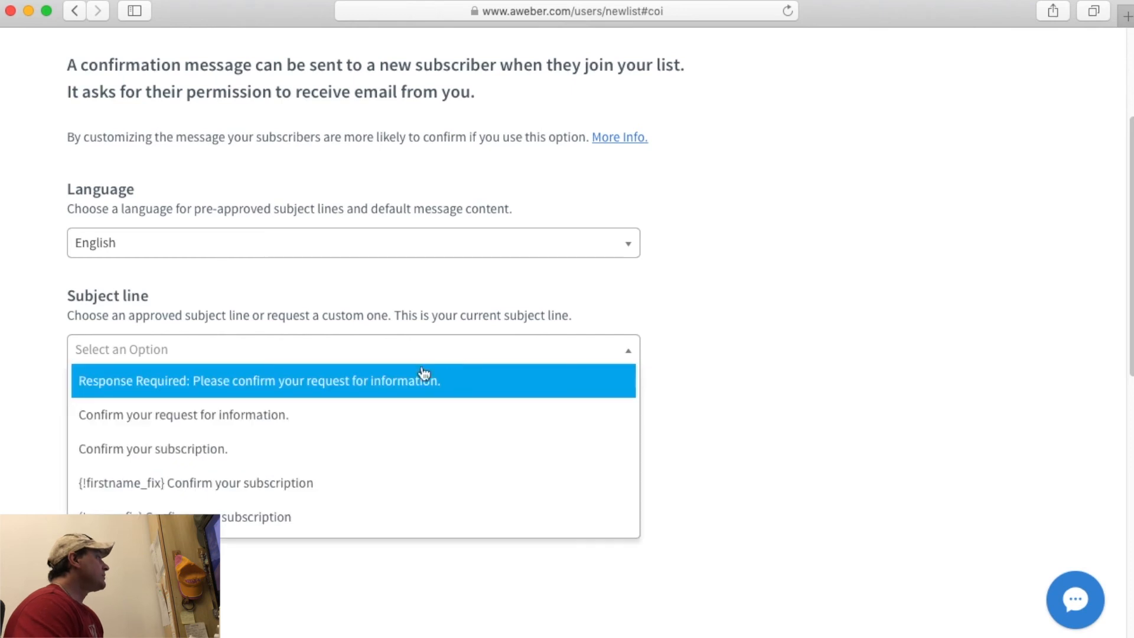
left_click(211, 447)
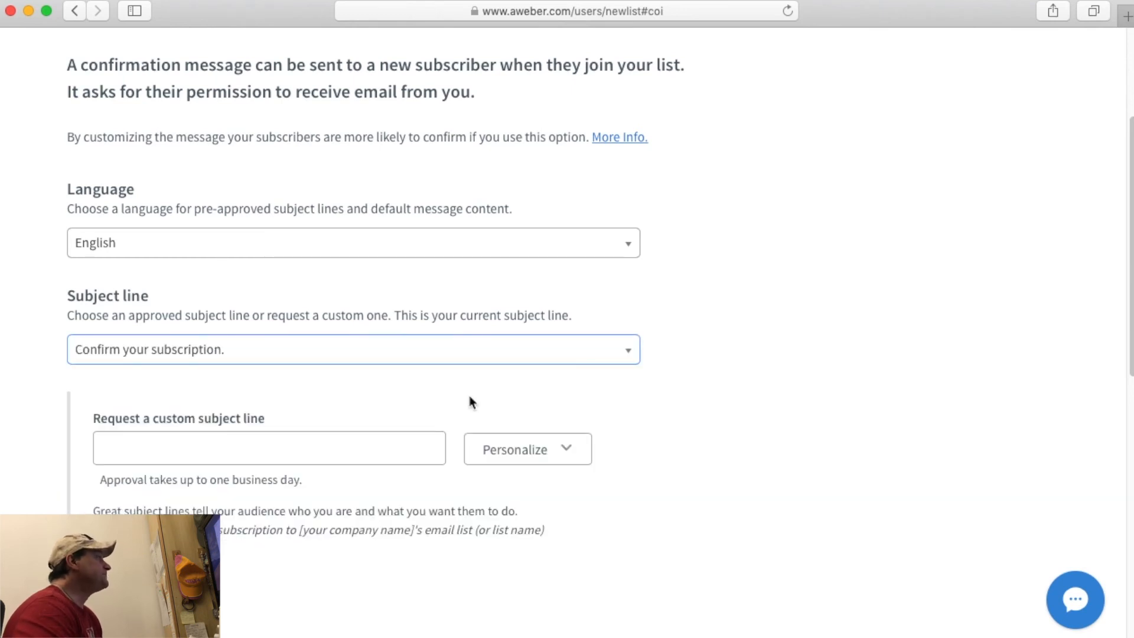
scroll(940, 367, "down", 7)
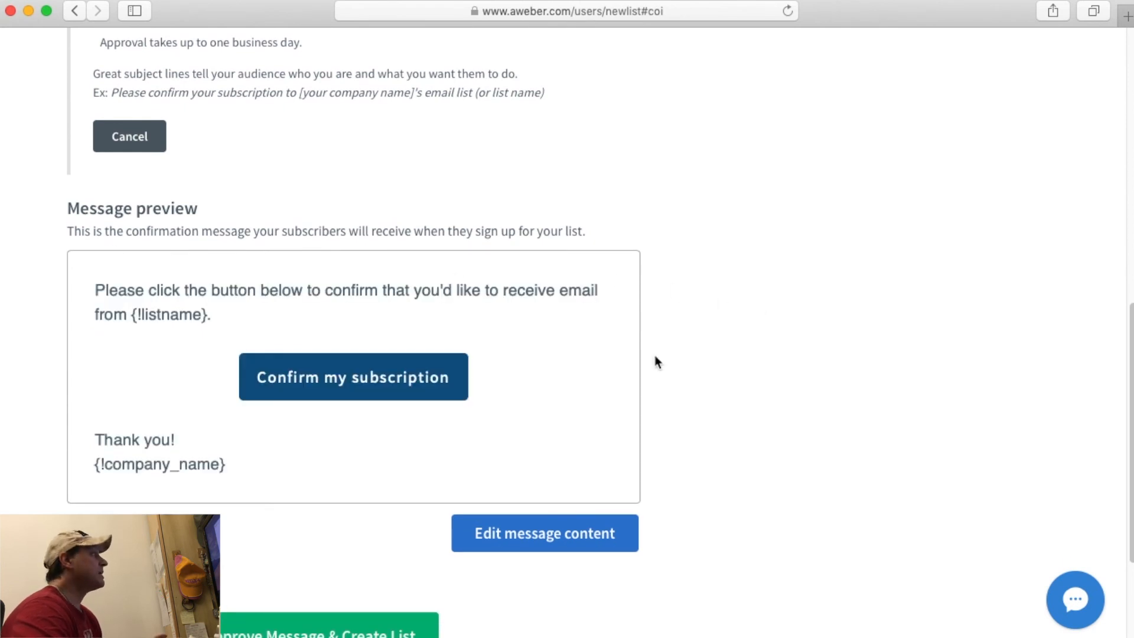
Open the message content for editing, attempt a header rewrite, and undo back to the original.
left_click(349, 392)
triple_click(270, 336)
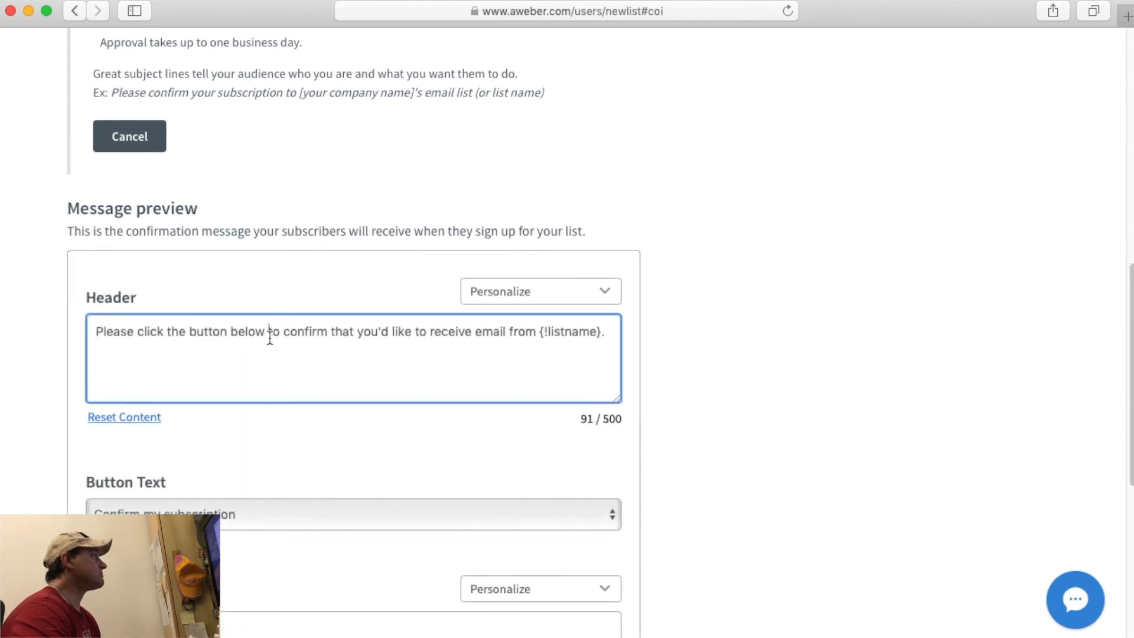
key("BackSpace")
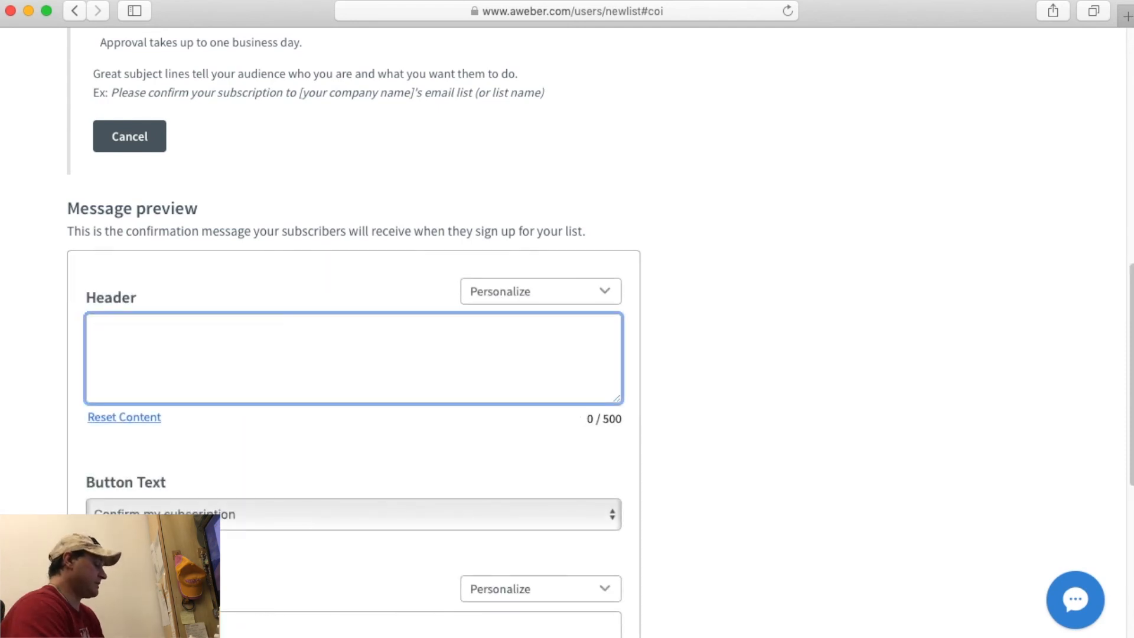
type("graze")
key("BackSpace")
key("super+a")
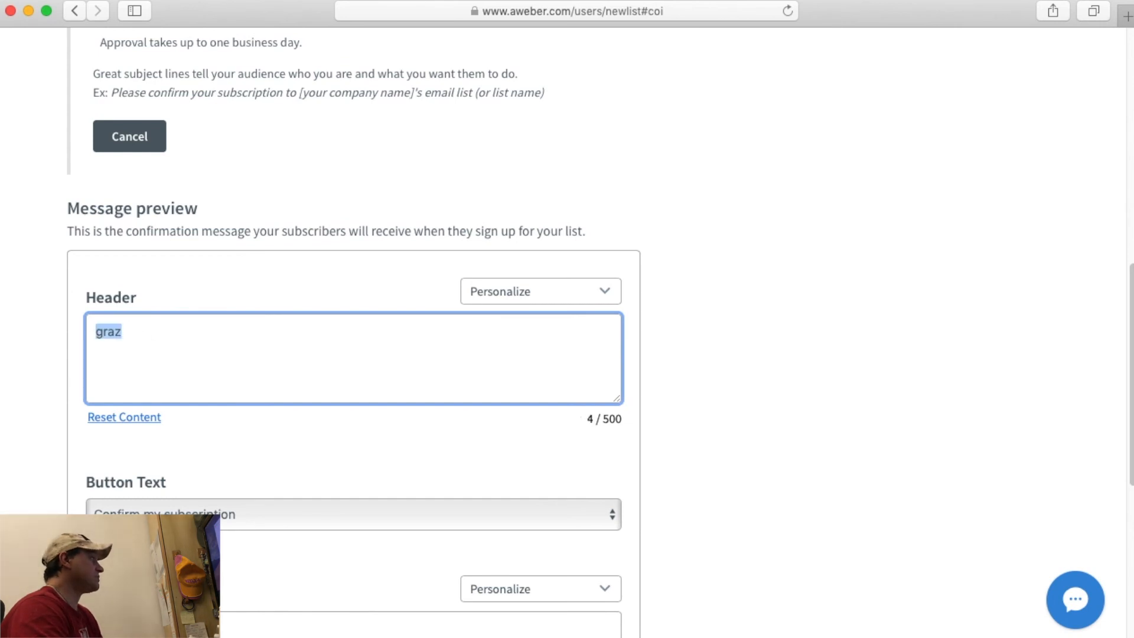
key("super+z")
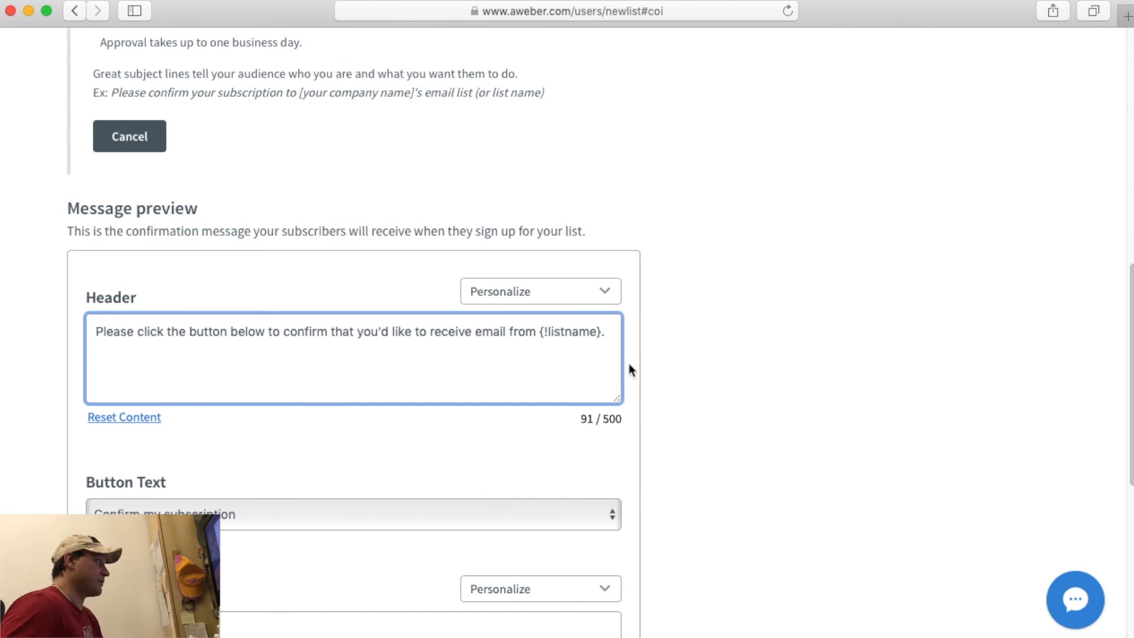
Replace the English header wording before {!listname} with 'grazie per esserti scritto alla lista'.
left_click(540, 331, "shift")
left_click_drag(596, 324, 89, 337)
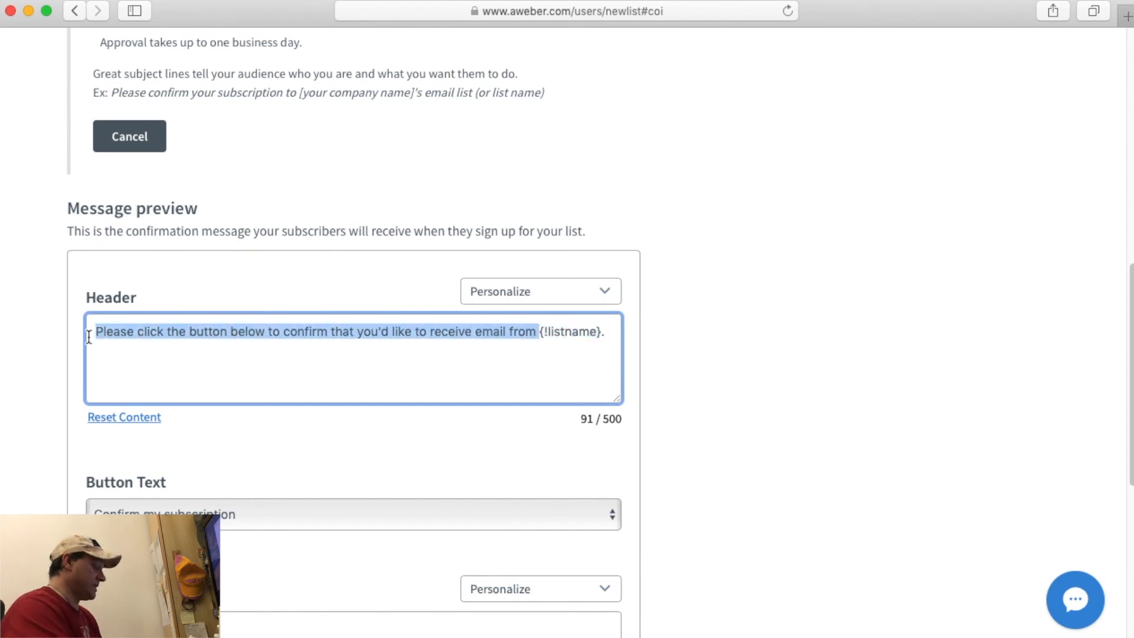
type("grazie p")
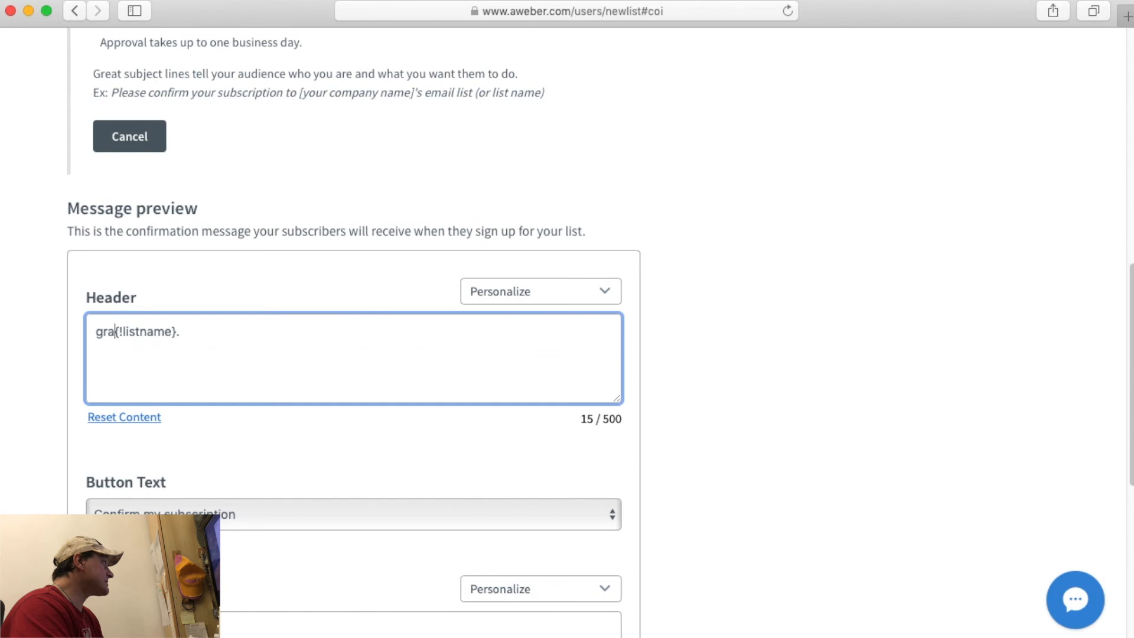
type("er esseer")
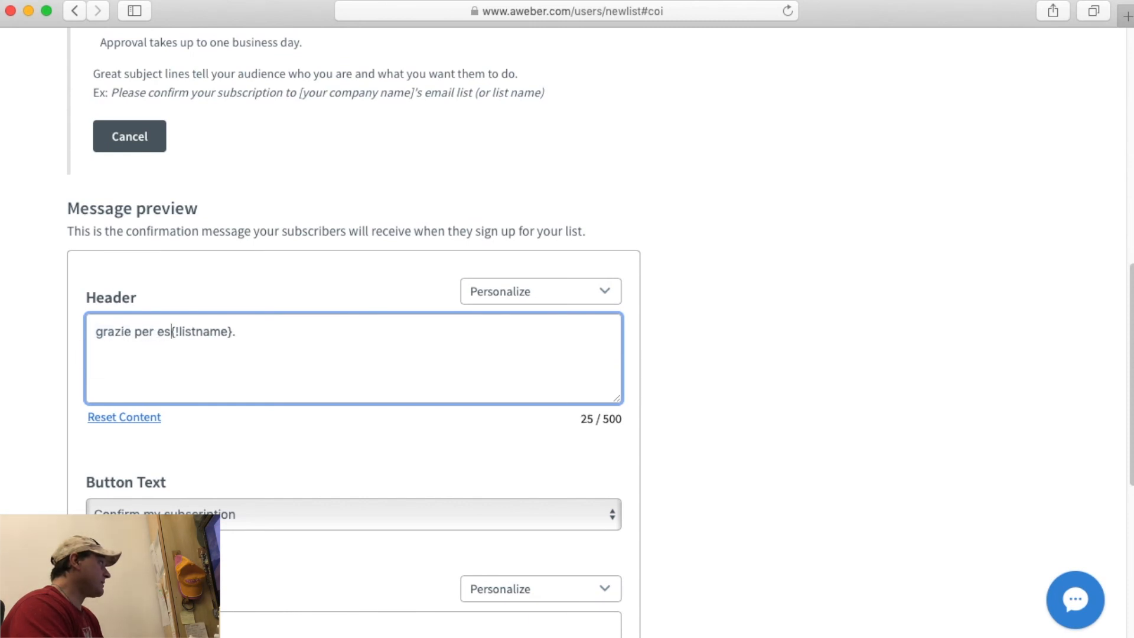
type("ti scritto alla ")
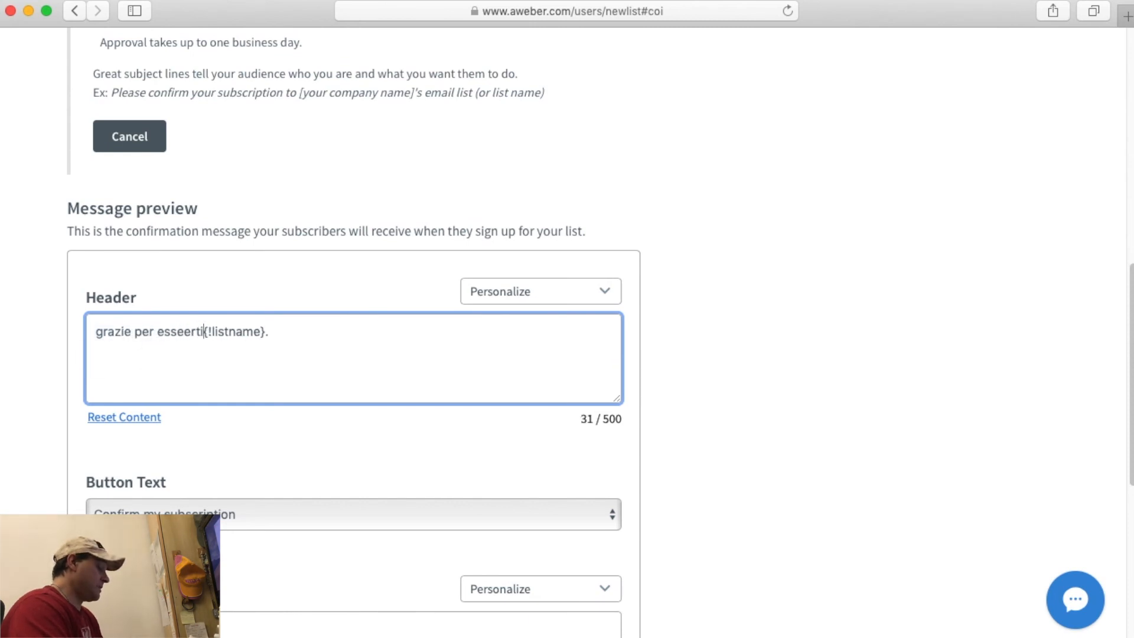
type("lista")
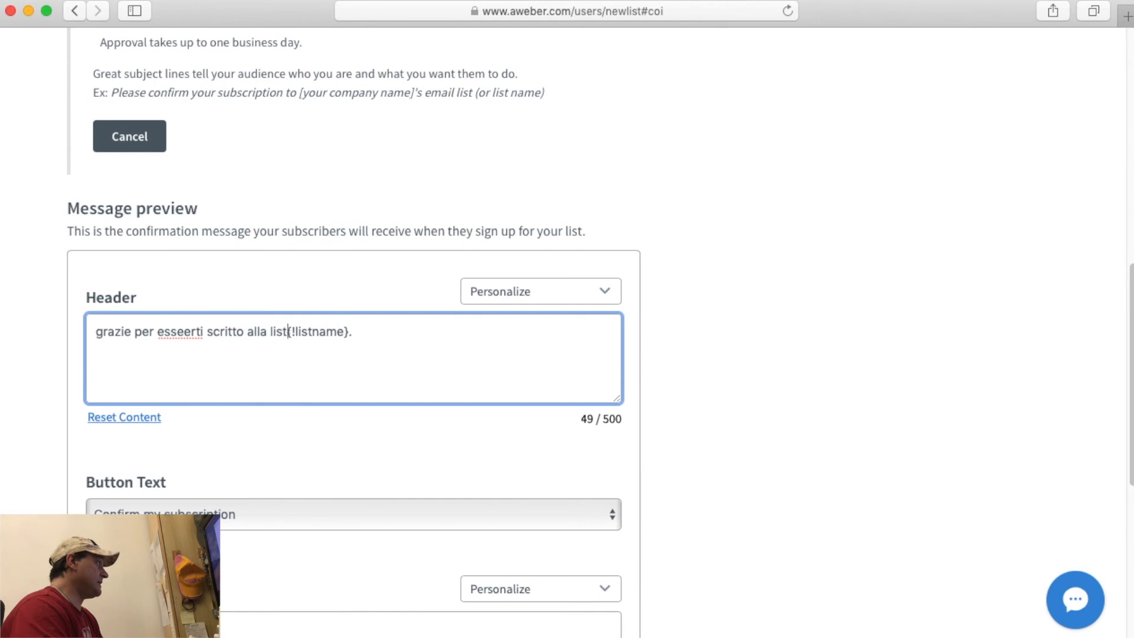
left_click_drag(298, 331, 362, 331)
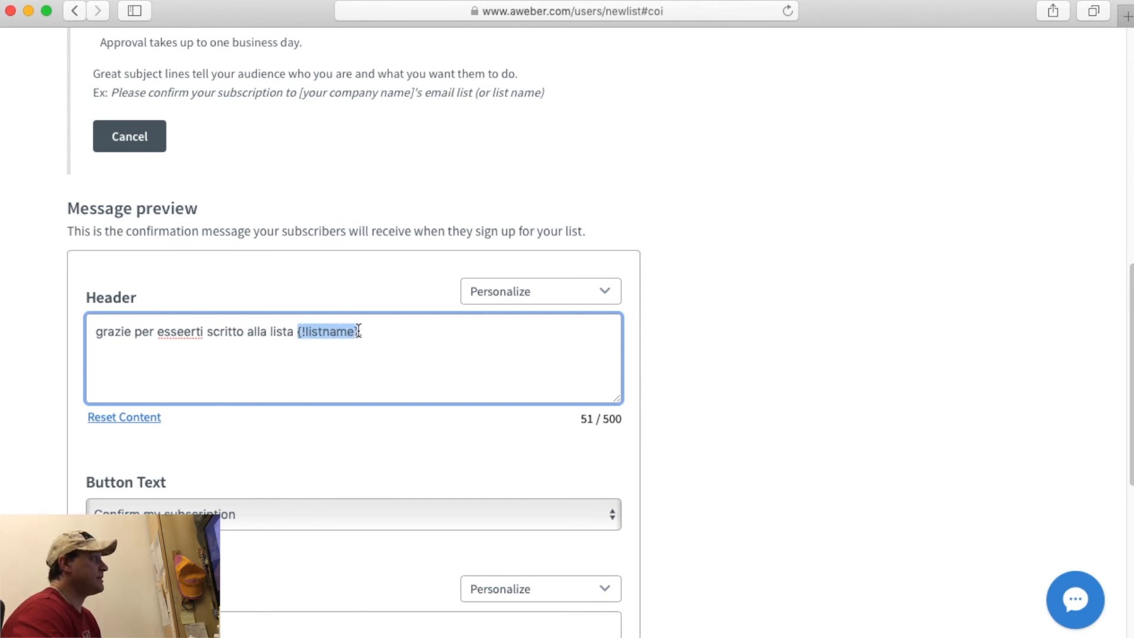
left_click(390, 331)
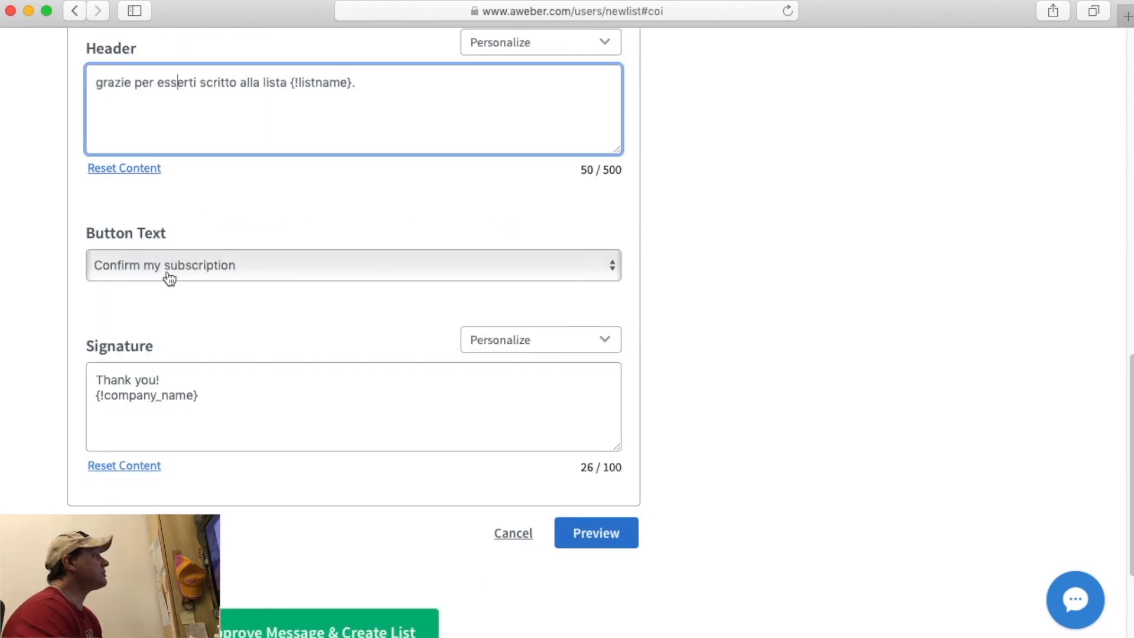
left_click(200, 272)
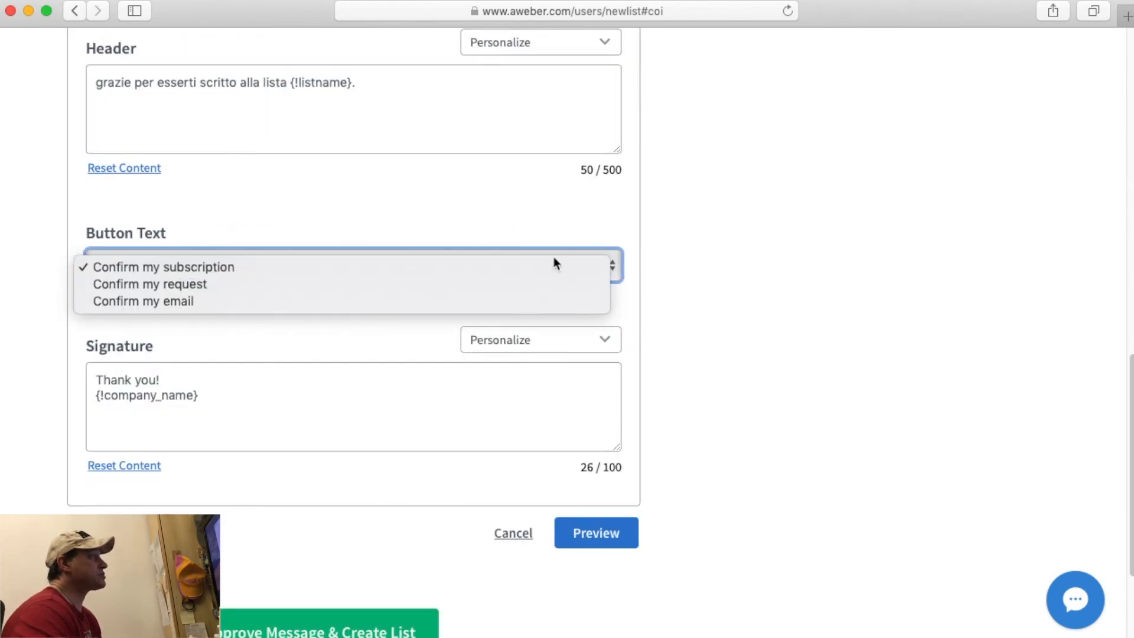
left_click(691, 276)
scroll(692, 288, "down", 4)
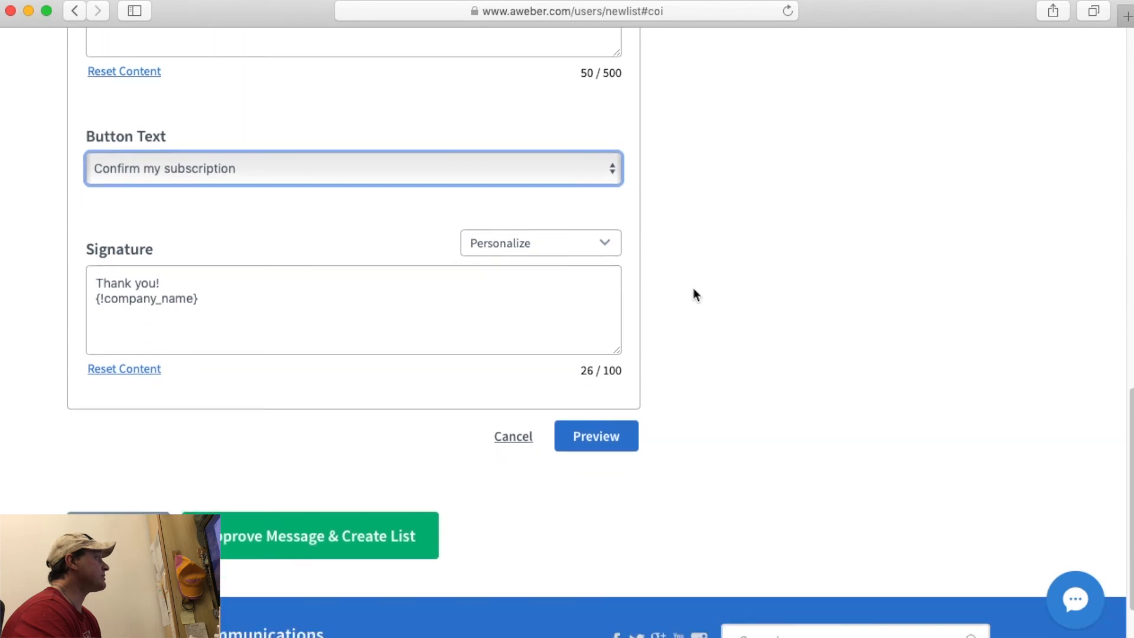
scroll(180, 216, "up", 2)
left_click(169, 203)
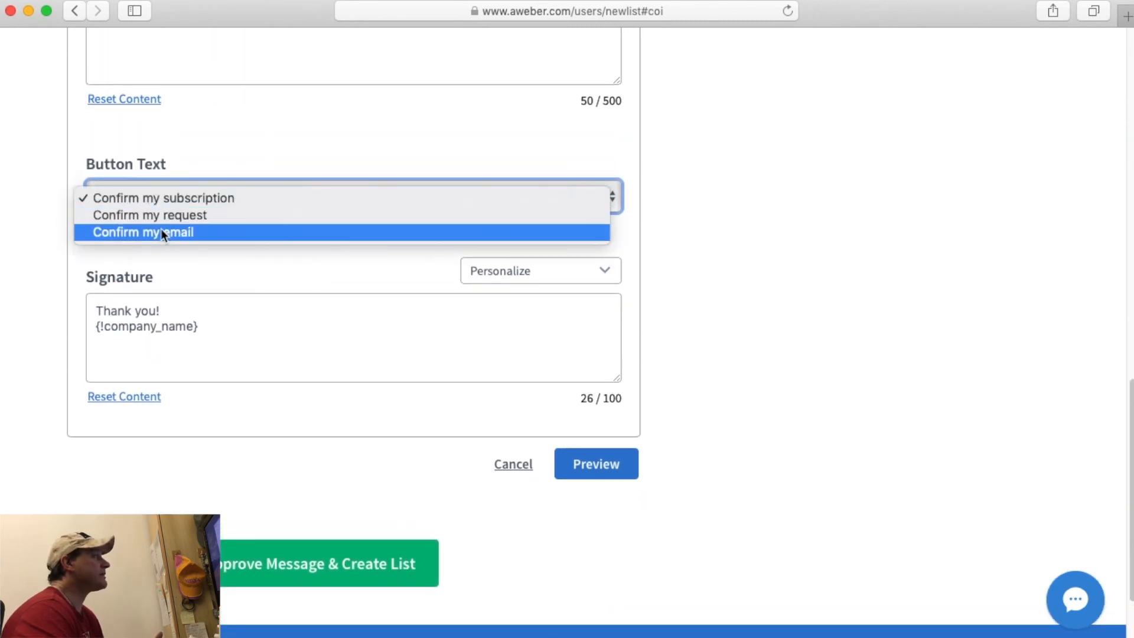
left_click(213, 261)
left_click(168, 311)
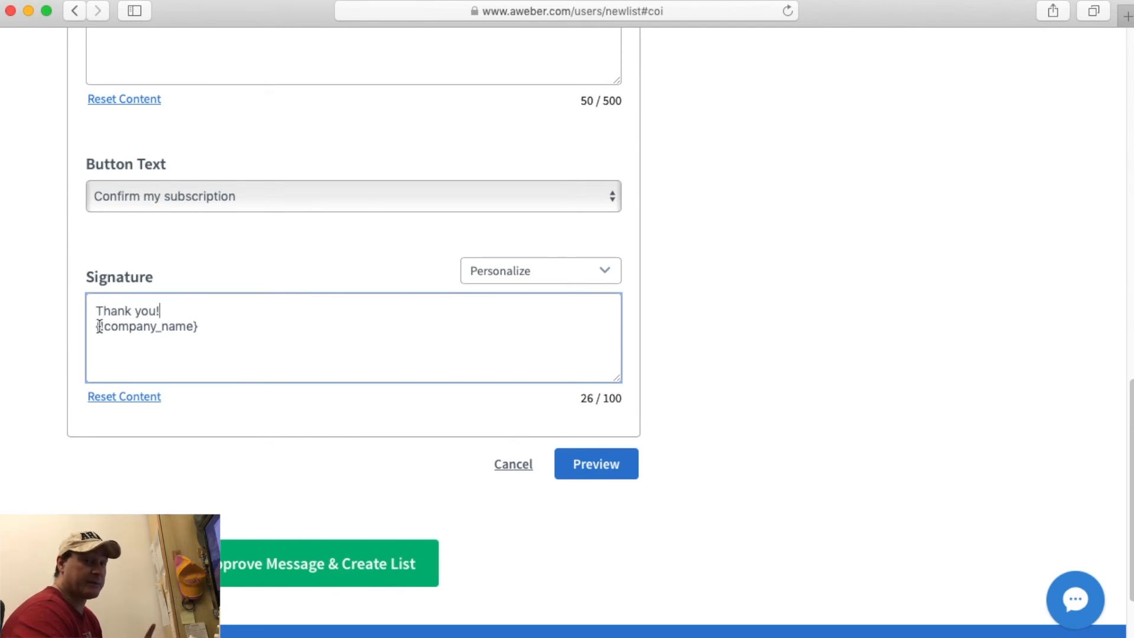
Inspect the signature's {!company_name} placeholder line, leaving it unchanged.
left_click_drag(93, 327, 201, 327)
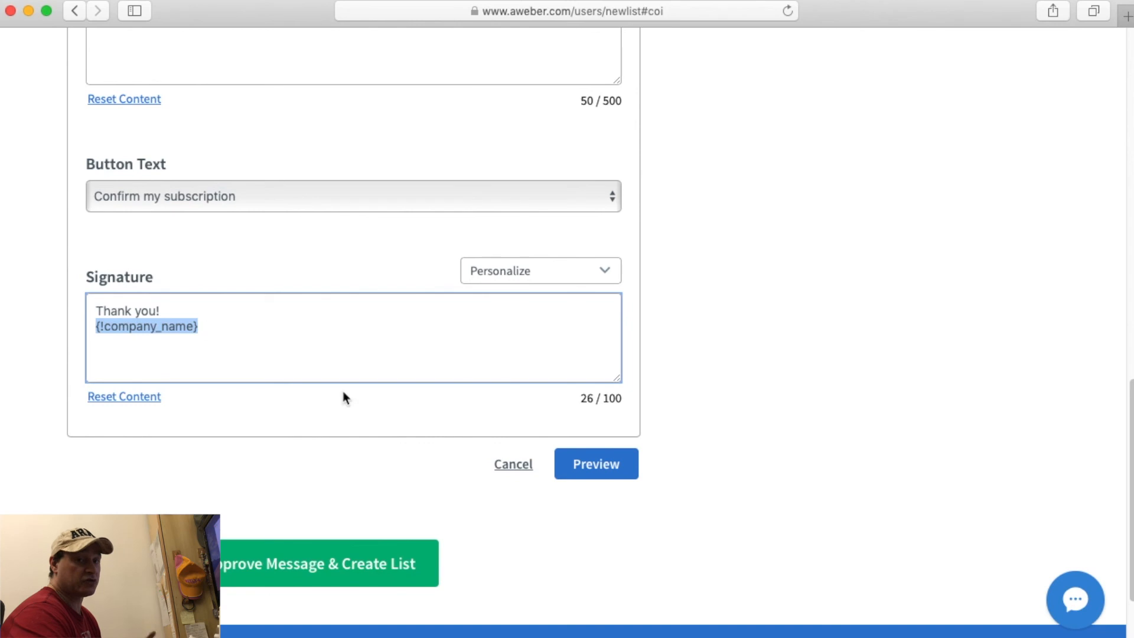
left_click(389, 390)
left_click(329, 345)
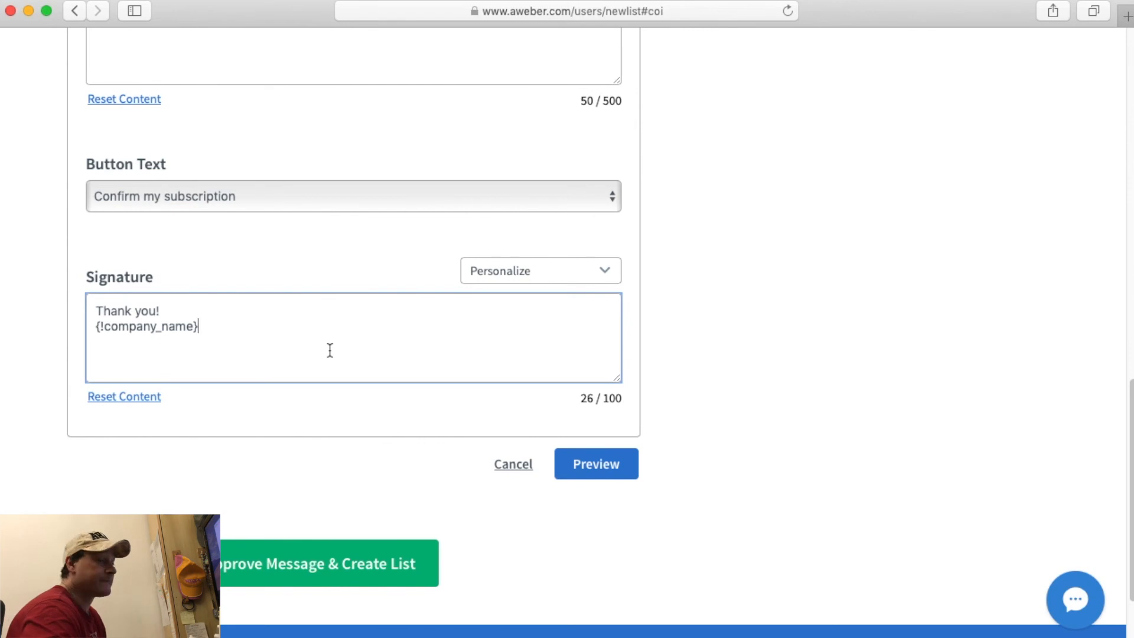
triple_click(171, 329)
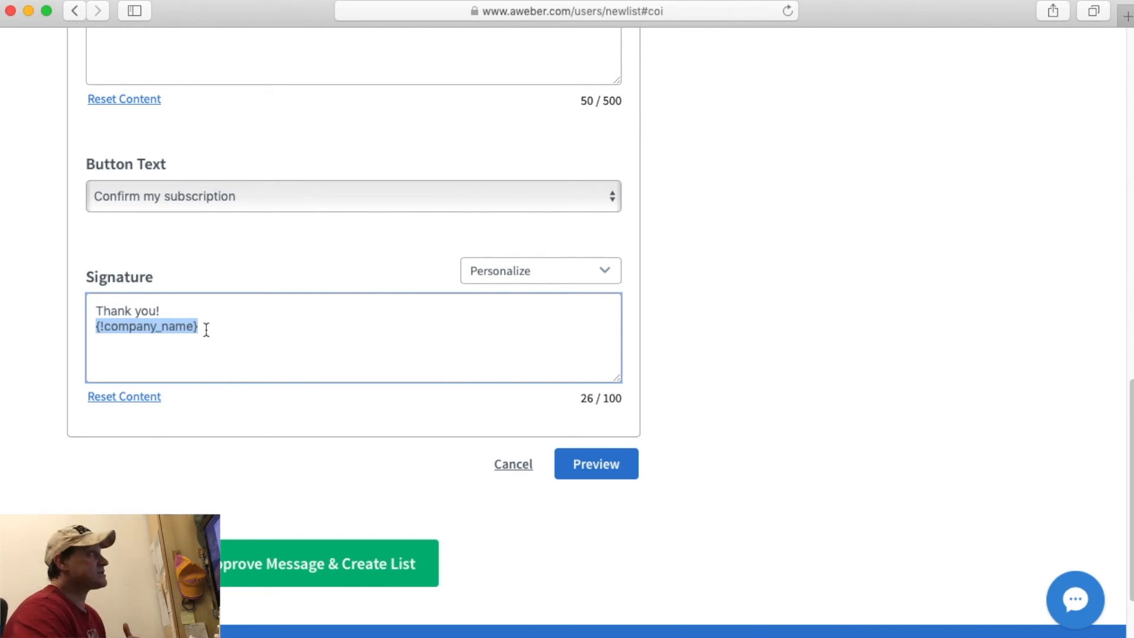
scroll(653, 352, "up", 15)
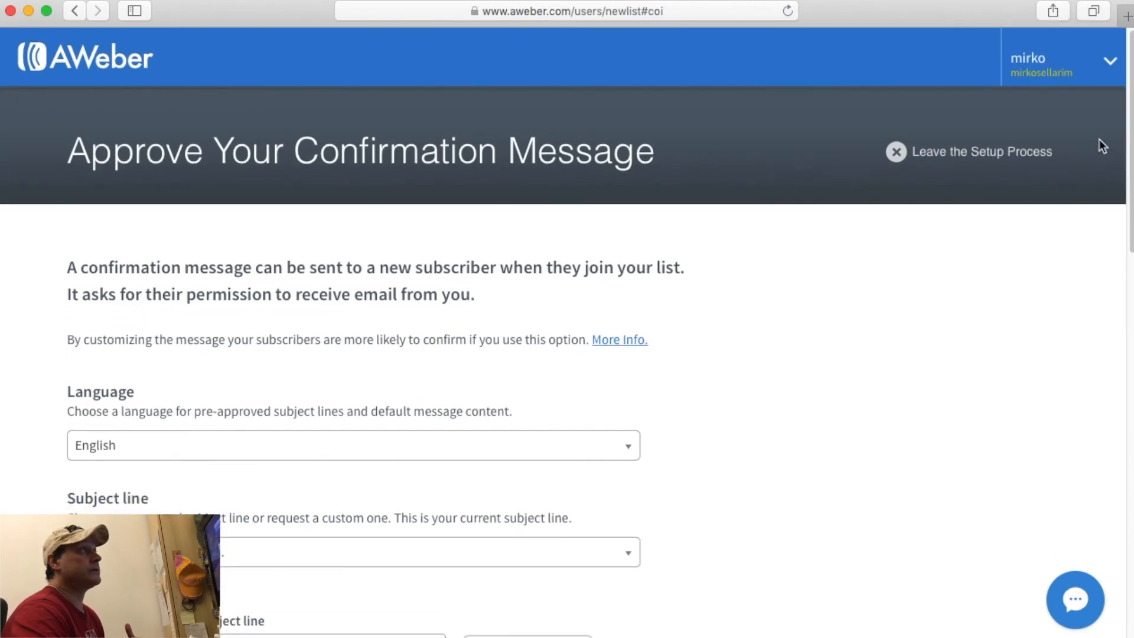
mouse_move(1108, 60)
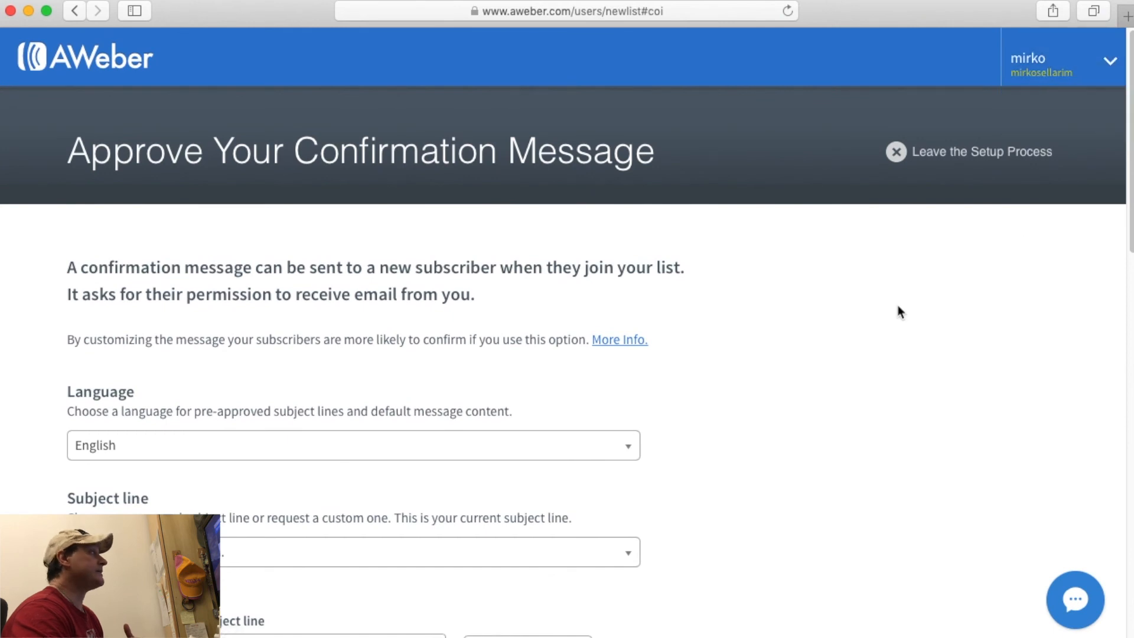
scroll(897, 305, "down", 10)
scroll(898, 306, "down", 7)
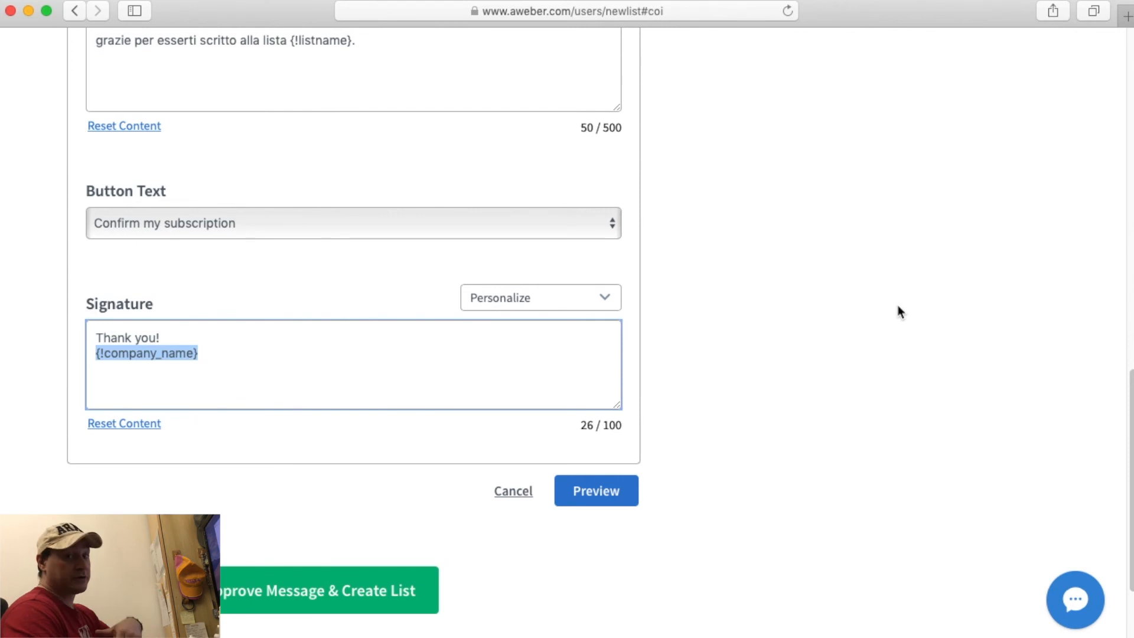
left_click(637, 379)
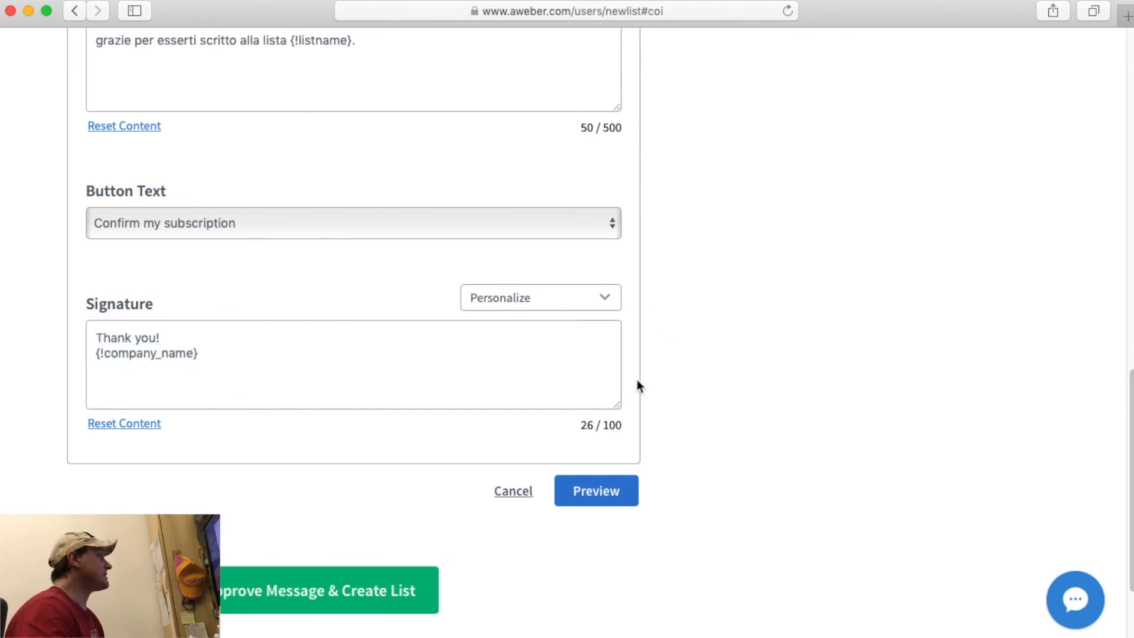
Replace 'Thank you!' with 'un caro saluto' and the sender's first name, then preview.
triple_click(183, 332)
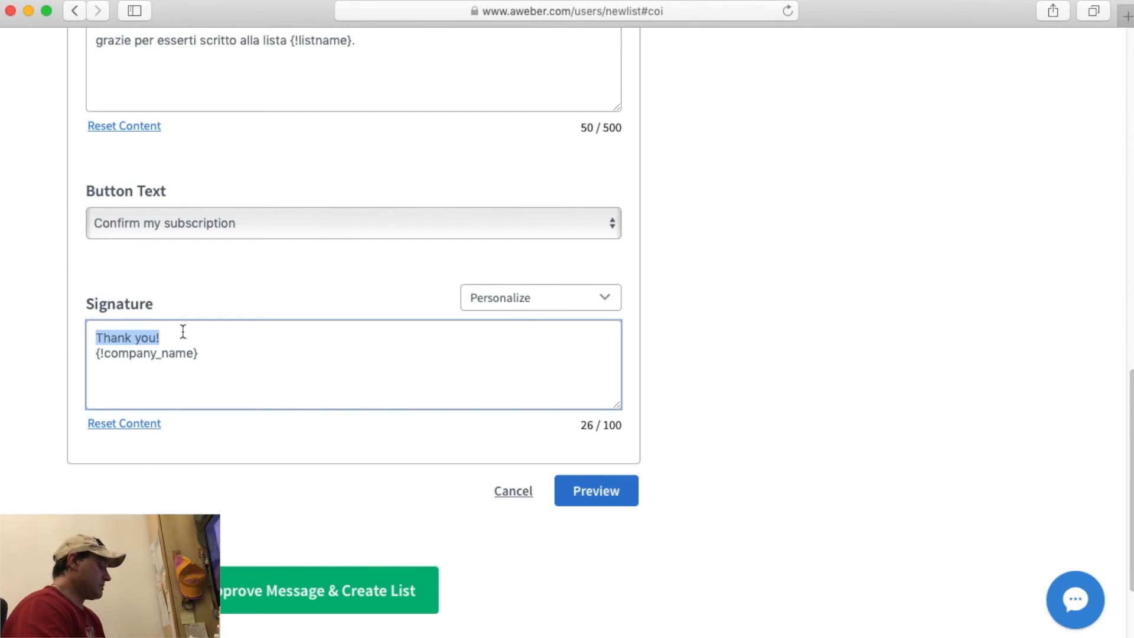
type("un caro saluto{!company_name")
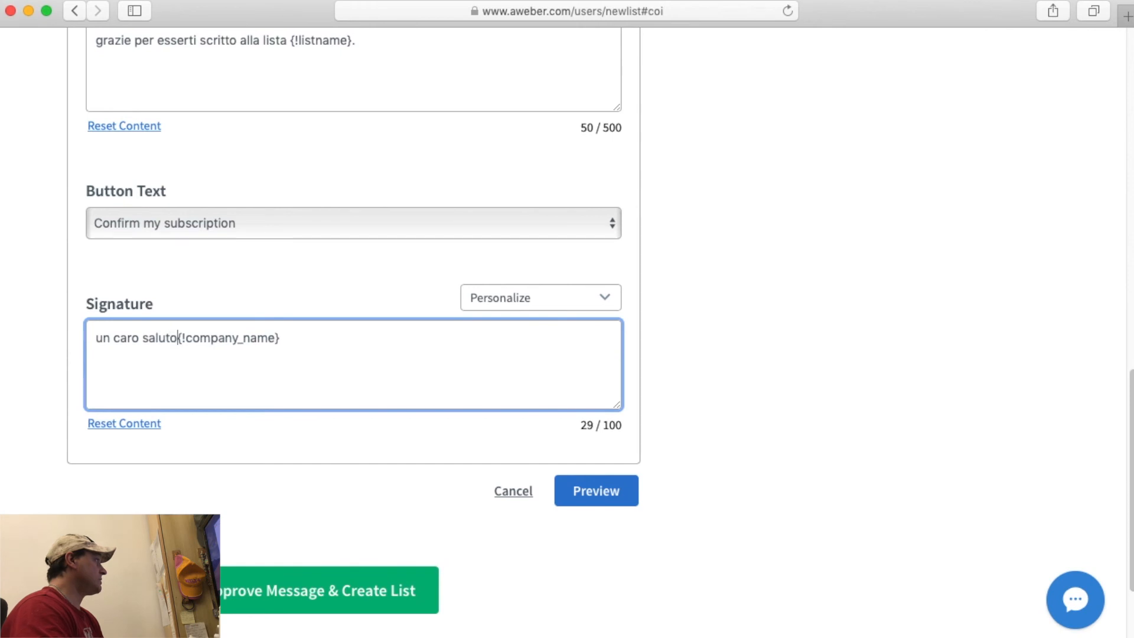
key("Return")
type("A")
type("rmando")
key("Return")
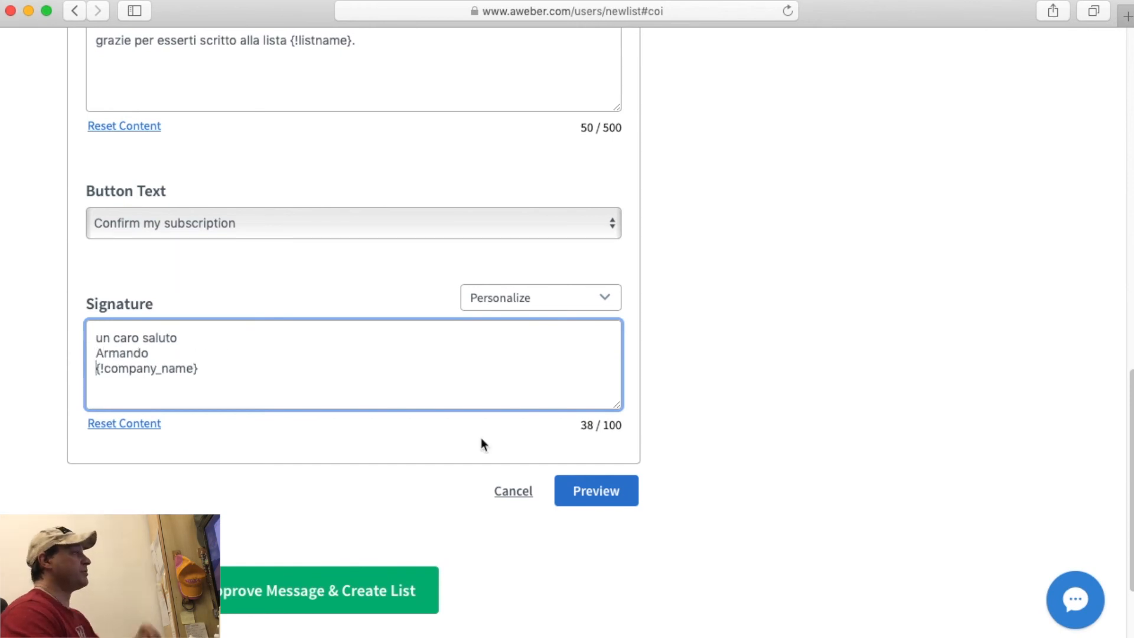
left_click(591, 491)
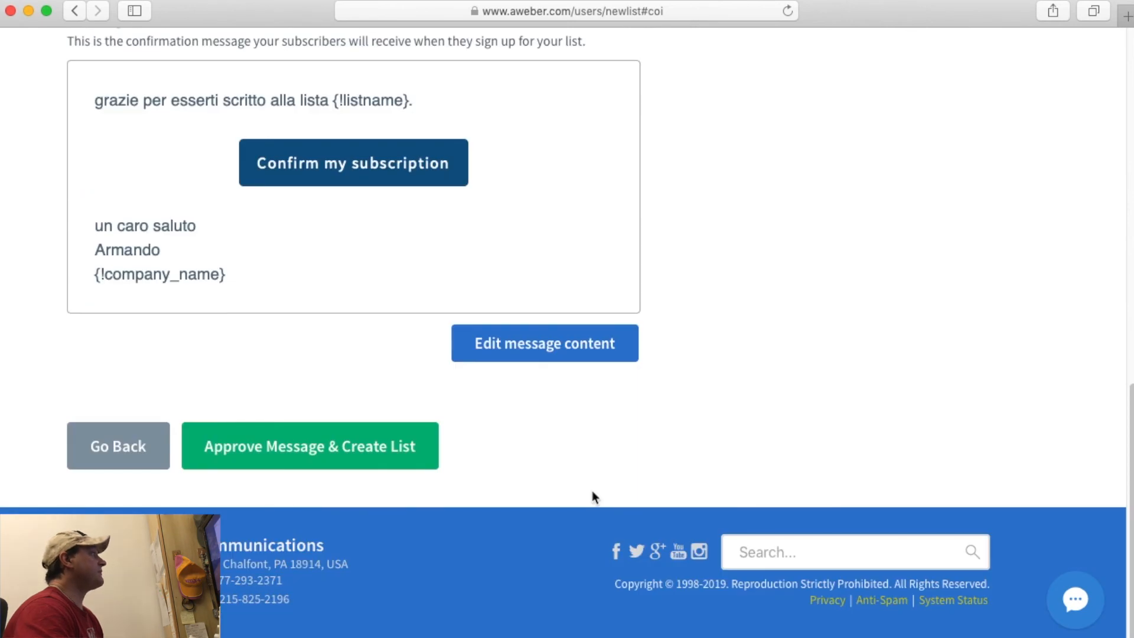
Approve the Italian confirmation message and create the list LISTA DI PROVA PER TUTORIAL.
scroll(592, 491, "up", 13)
scroll(592, 491, "down", 8)
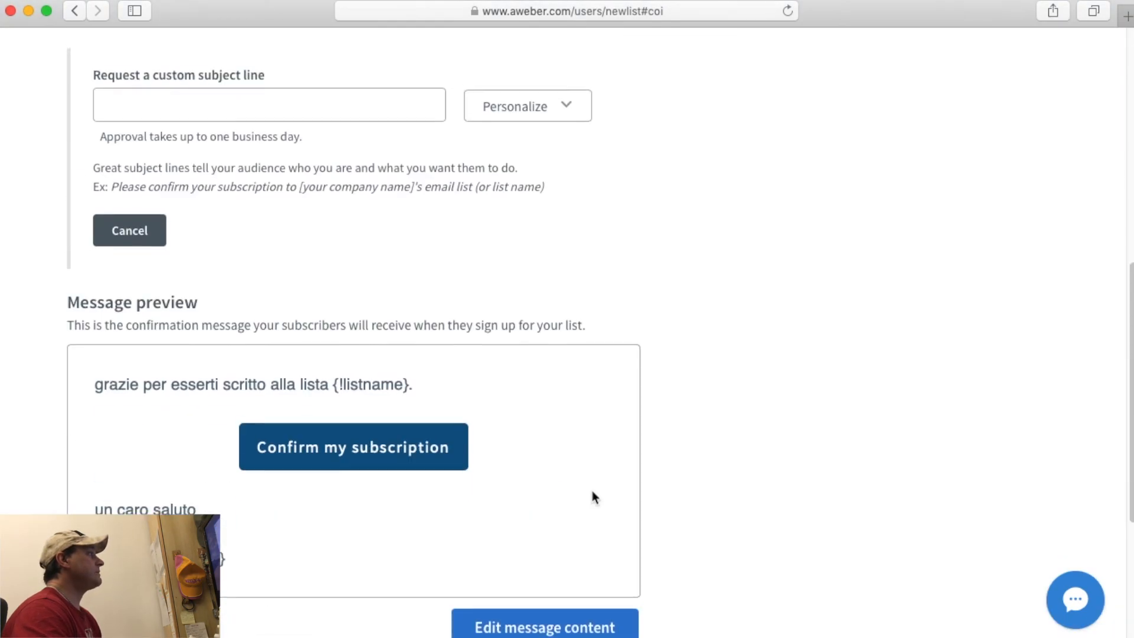
scroll(591, 492, "down", 5)
scroll(592, 492, "up", 2)
scroll(592, 491, "down", 2)
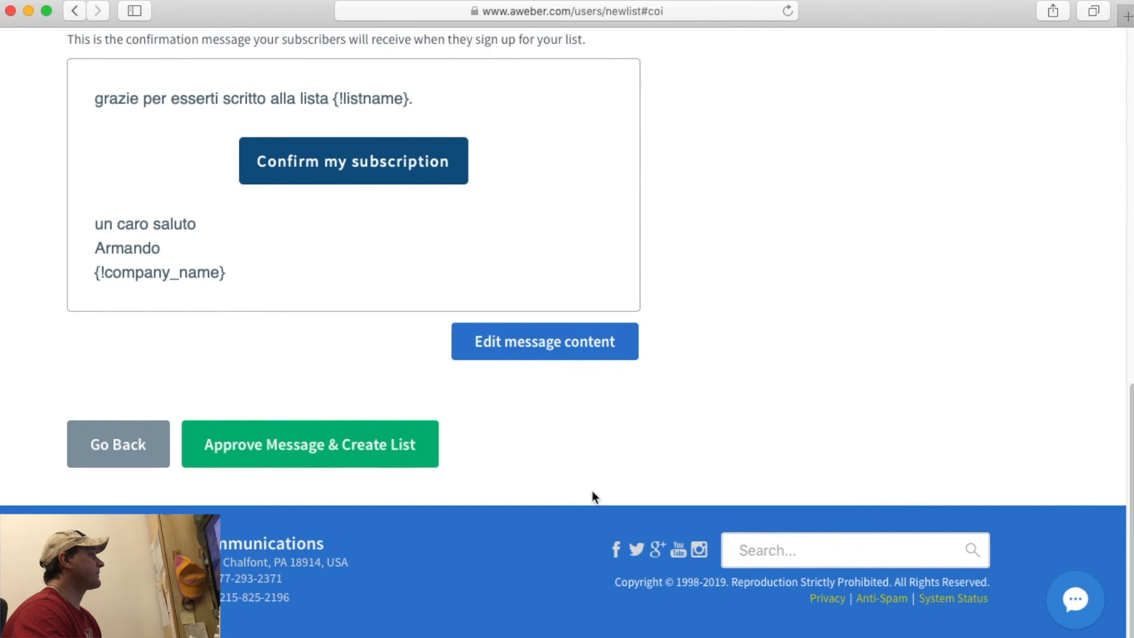
left_click(302, 446)
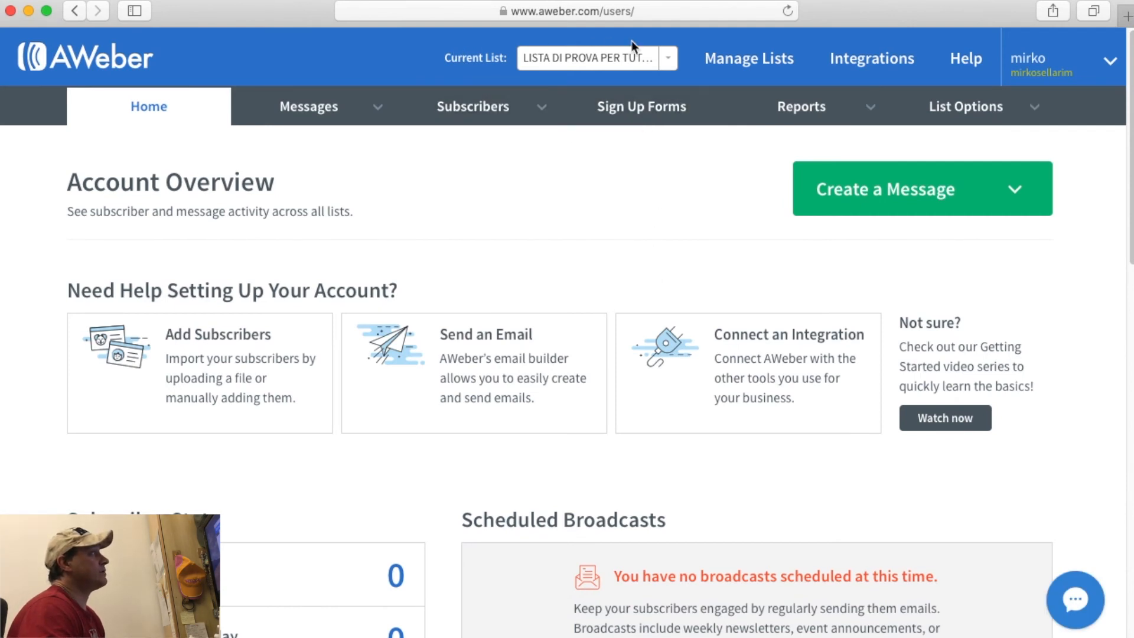
Keep LISTA DI PROVA PER TUTORIAL as the current list and go to Sign Up Forms.
left_click(668, 59)
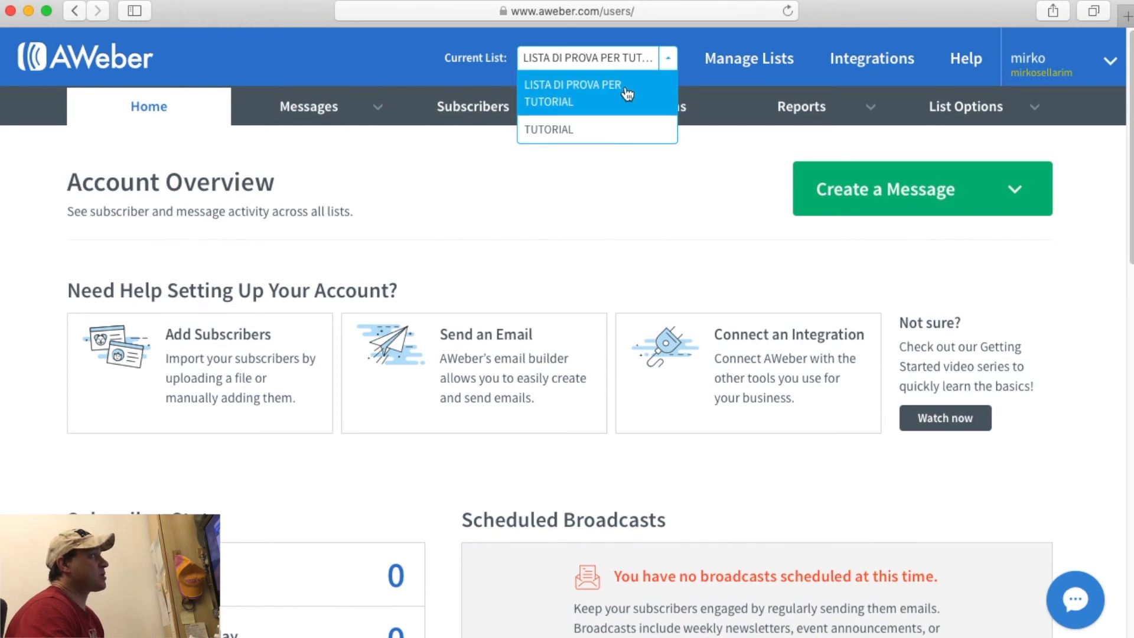
left_click(684, 186)
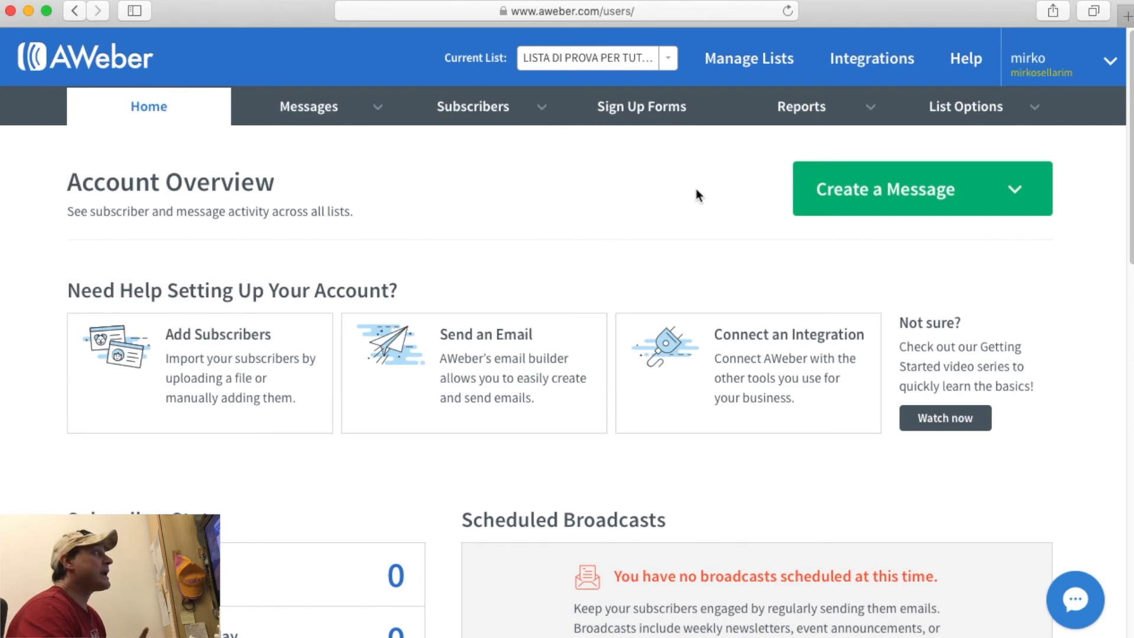
left_click(663, 109)
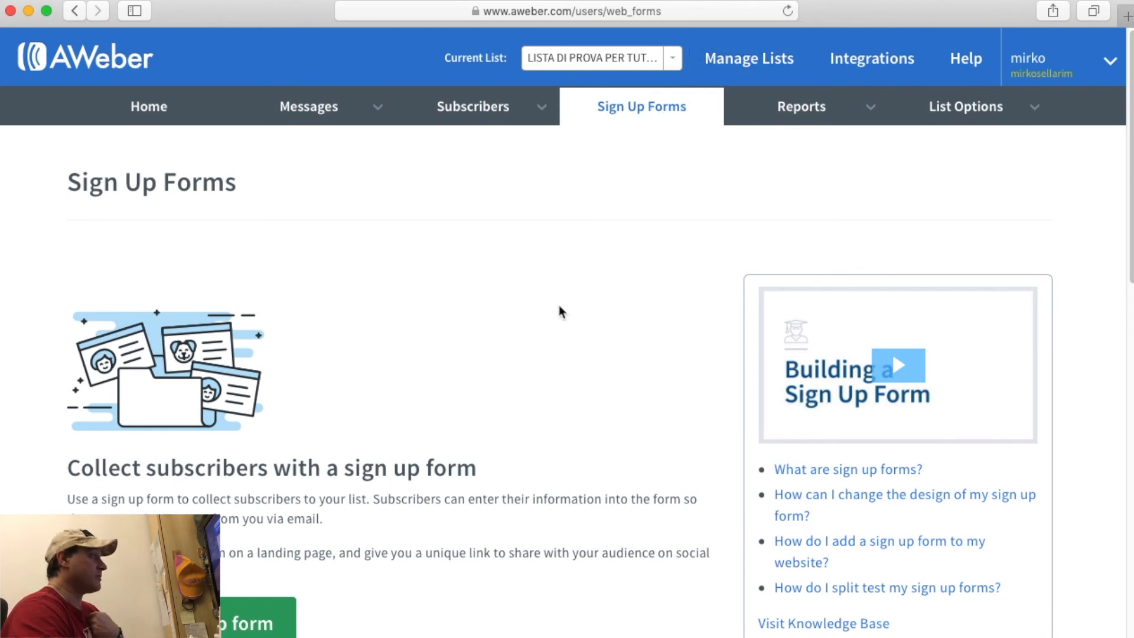
Create a new sign-up form, reaching the Design step's template gallery.
scroll(532, 316, "down", 5)
scroll(478, 392, "up", 2)
scroll(478, 392, "down", 2)
scroll(479, 177, "up", 5)
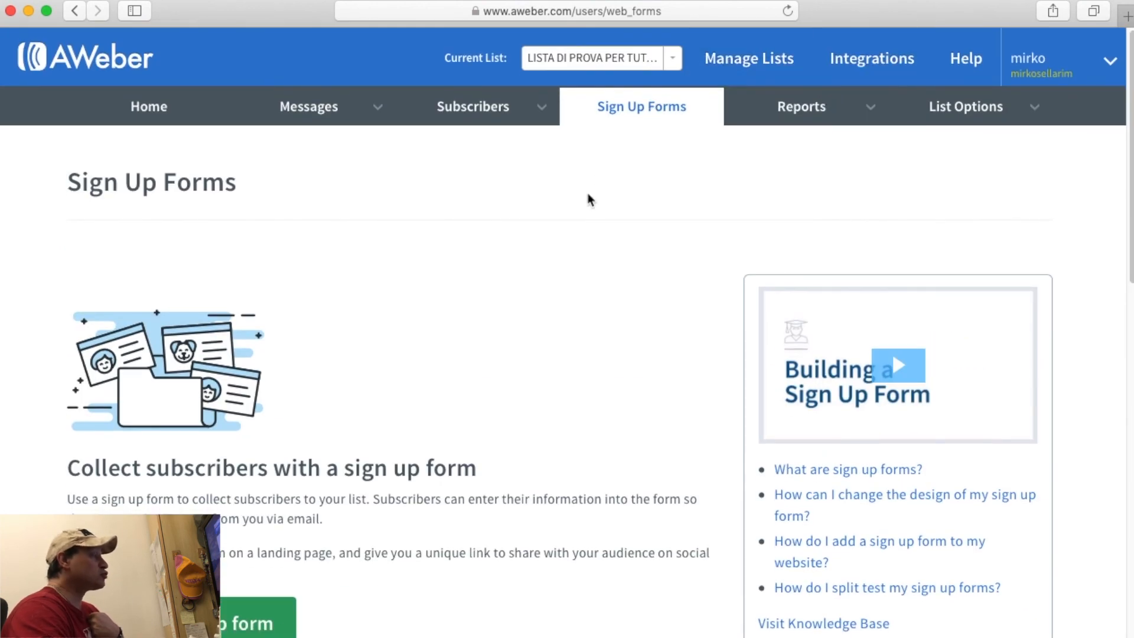
scroll(587, 197, "down", 8)
left_click(190, 254)
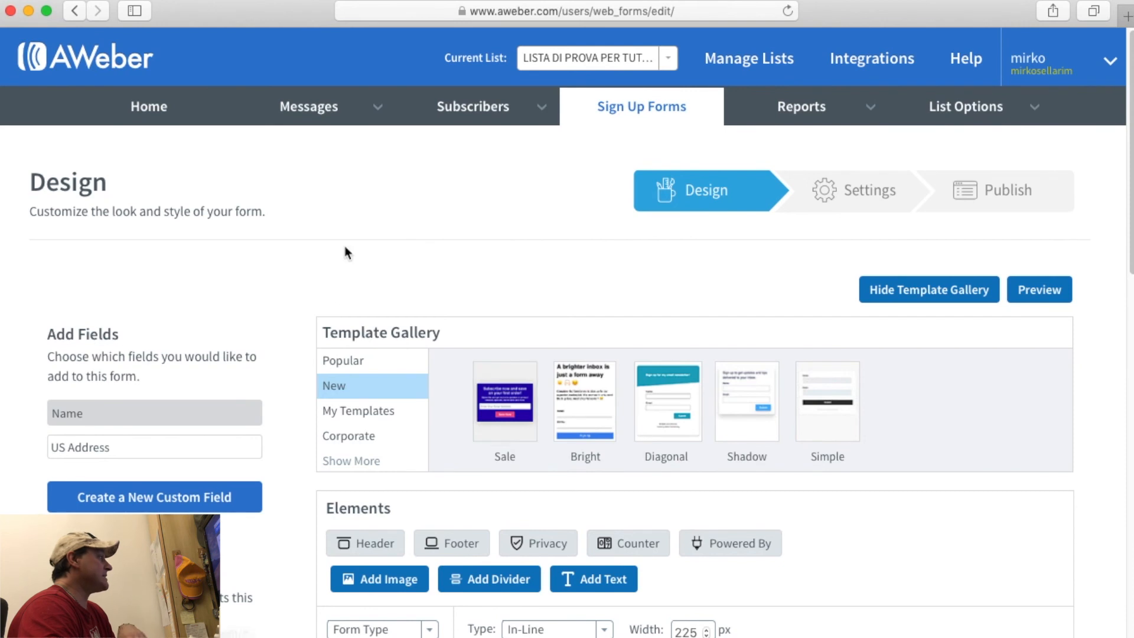
scroll(345, 246, "down", 3)
scroll(285, 292, "down", 10)
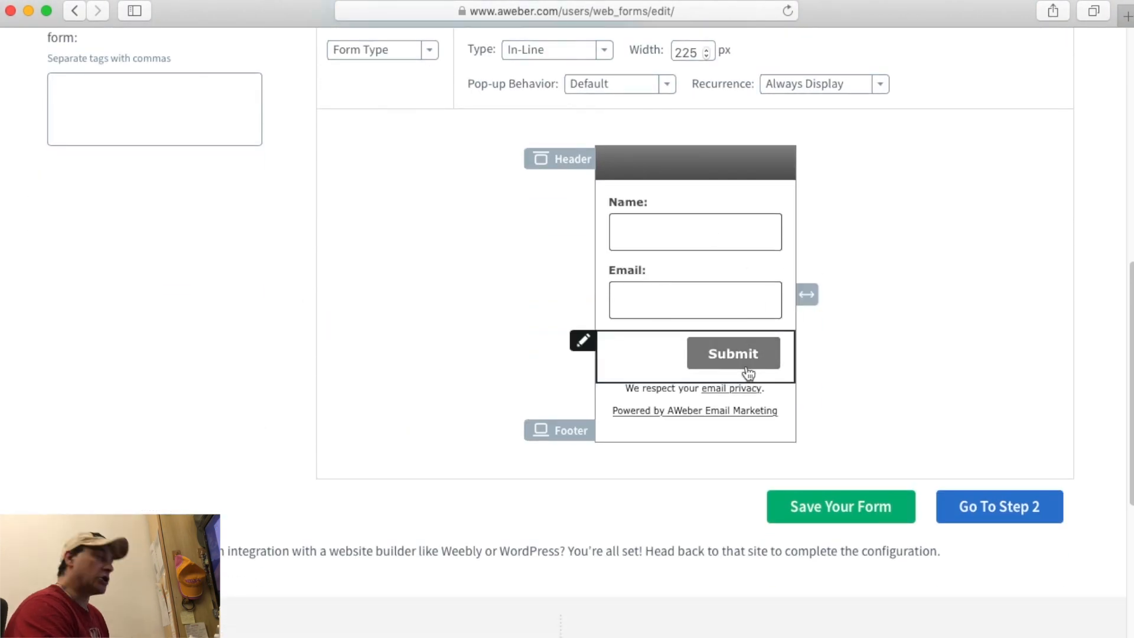
scroll(919, 428, "up", 3)
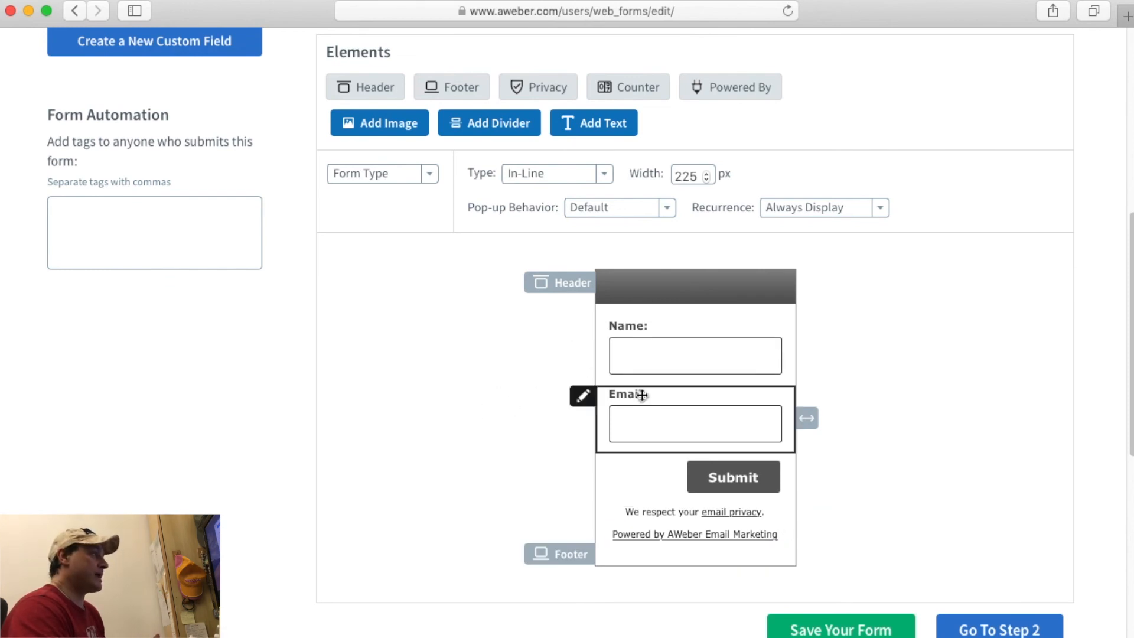
scroll(960, 497, "up", 3)
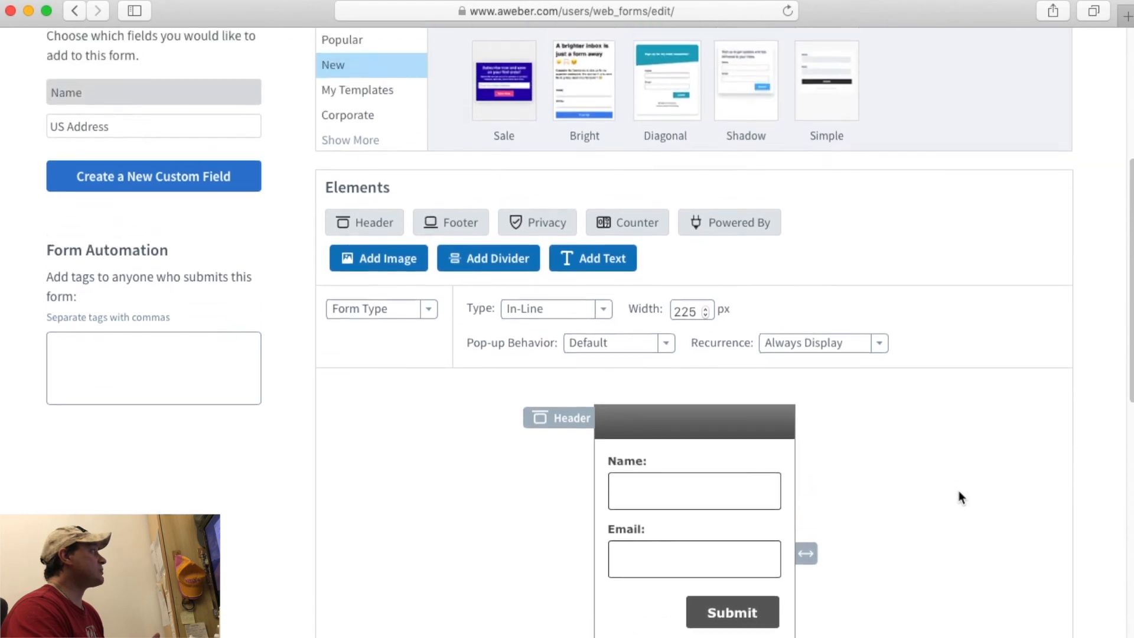
scroll(960, 497, "up", 2)
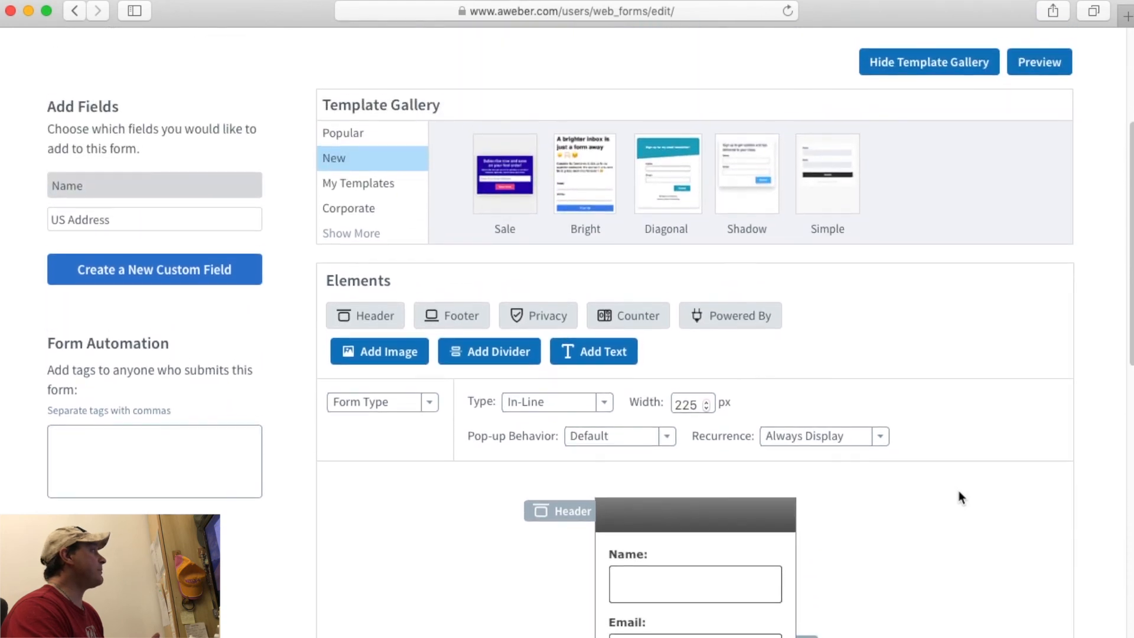
Add a new custom field named 'numero di telefono' to the sign-up form.
left_click(140, 269)
scroll(374, 385, "down", 3)
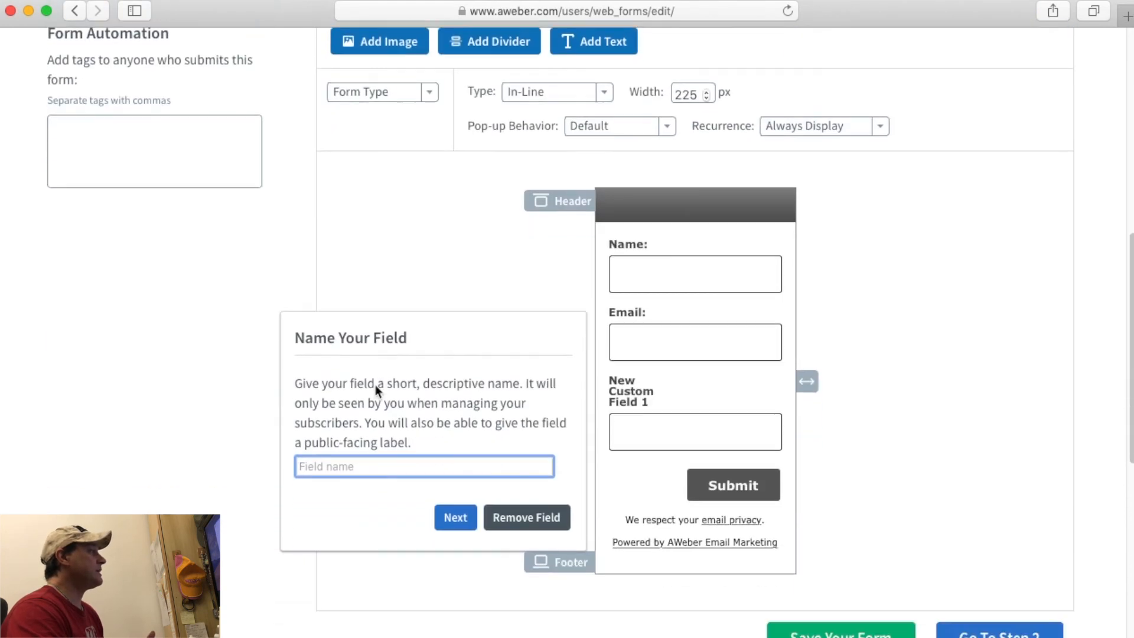
scroll(374, 385, "down", 1)
type("numero di telefono")
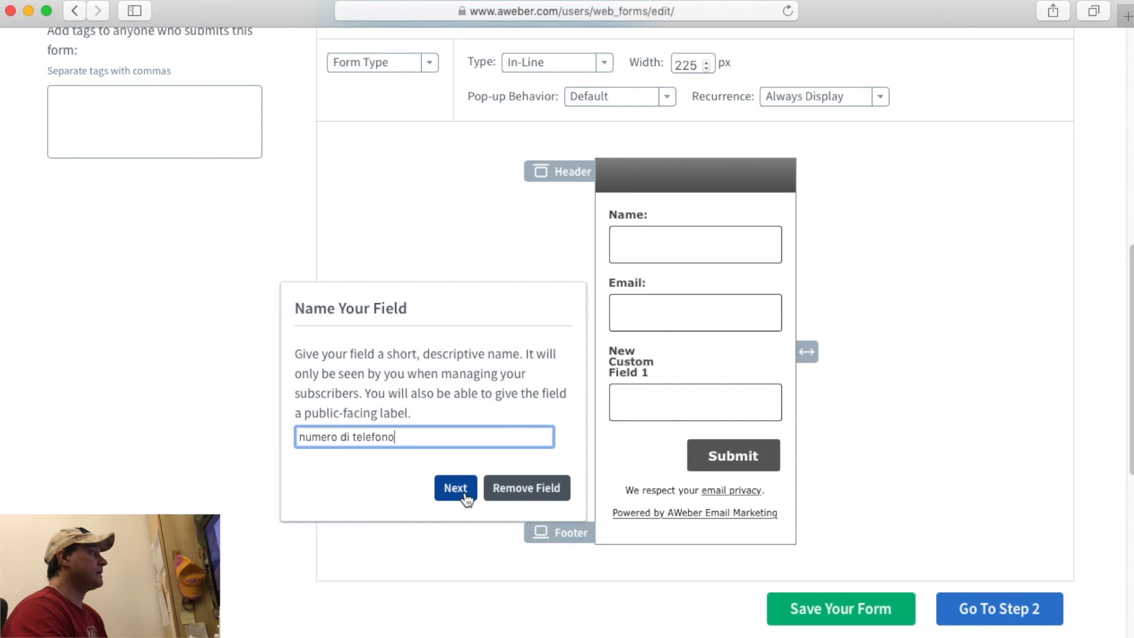
left_click(455, 488)
Make 'numero di telefono' a required text area and save the field.
scroll(243, 464, "down", 1)
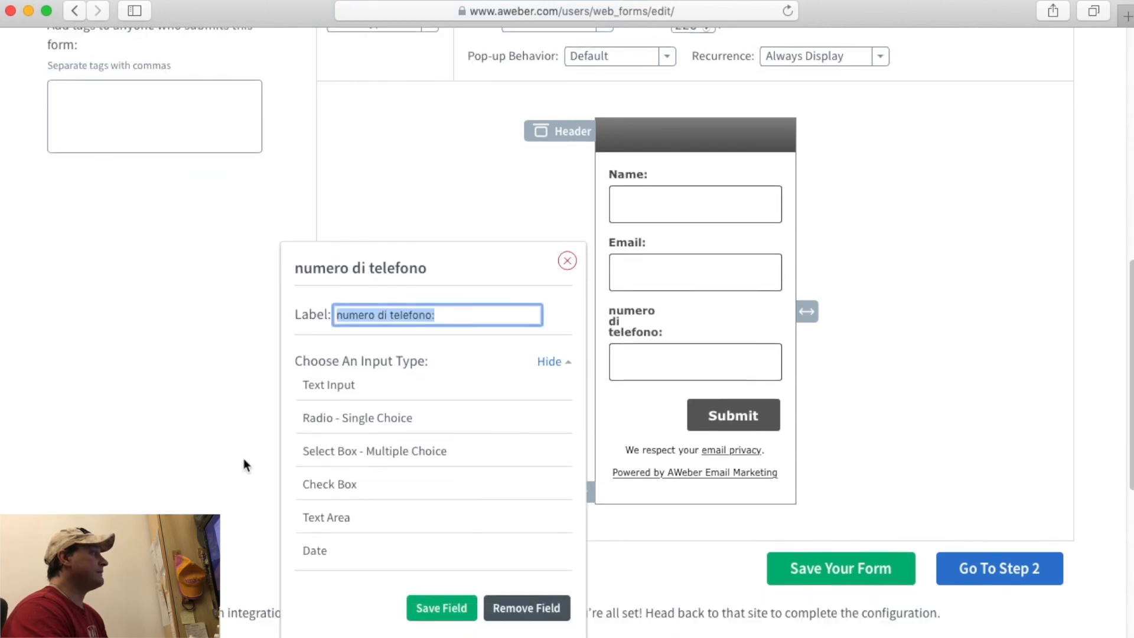
scroll(243, 458, "down", 1)
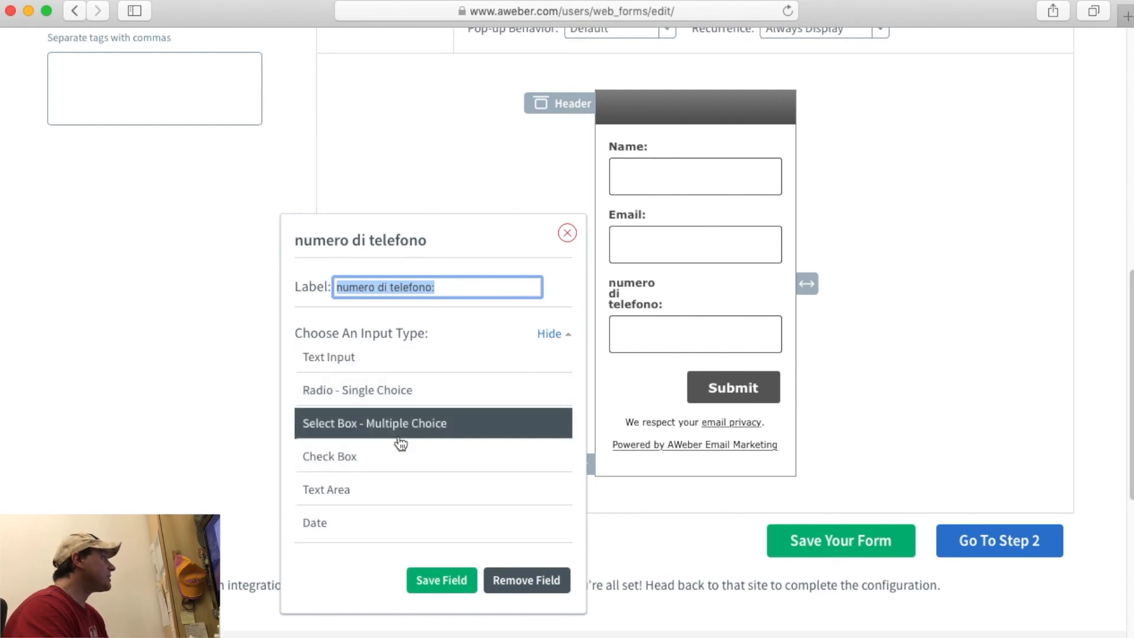
left_click(349, 489)
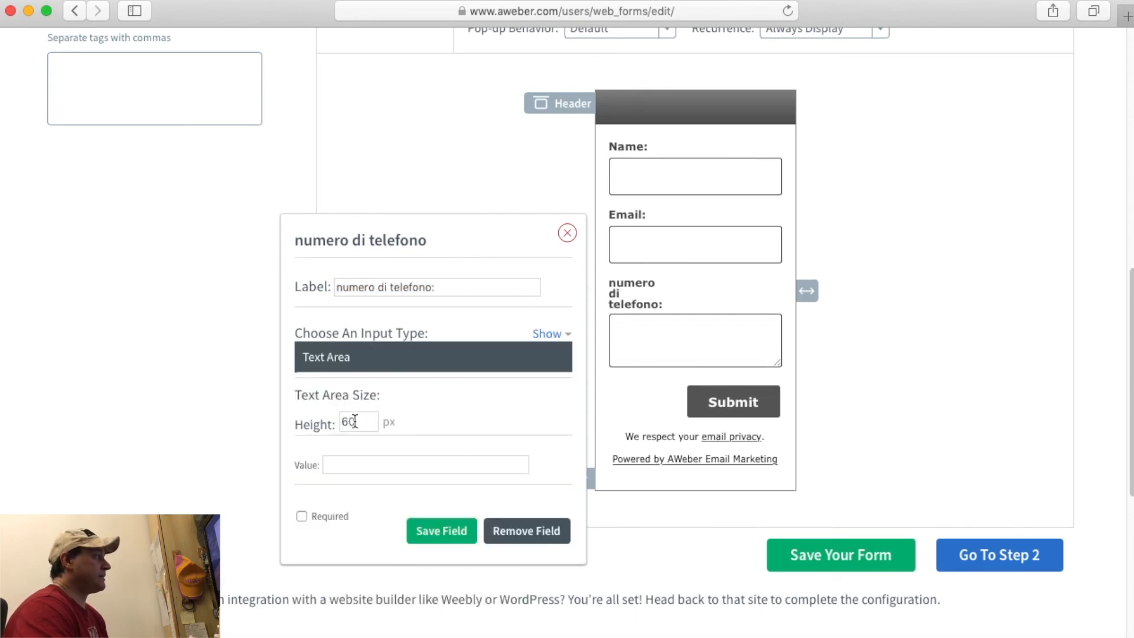
left_click(357, 460)
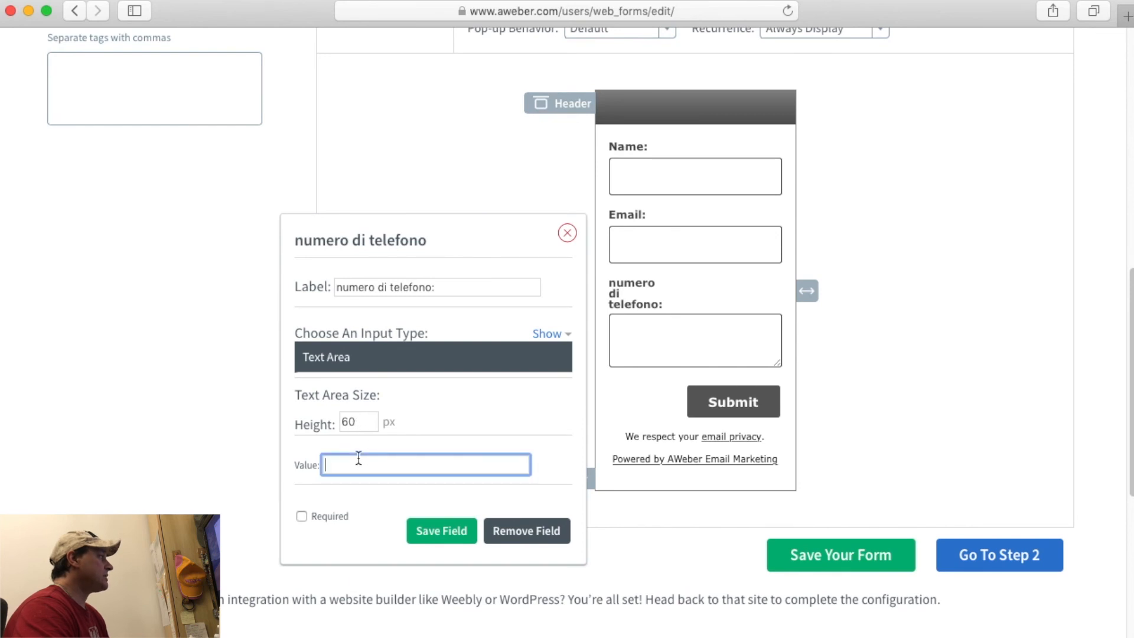
left_click(303, 518)
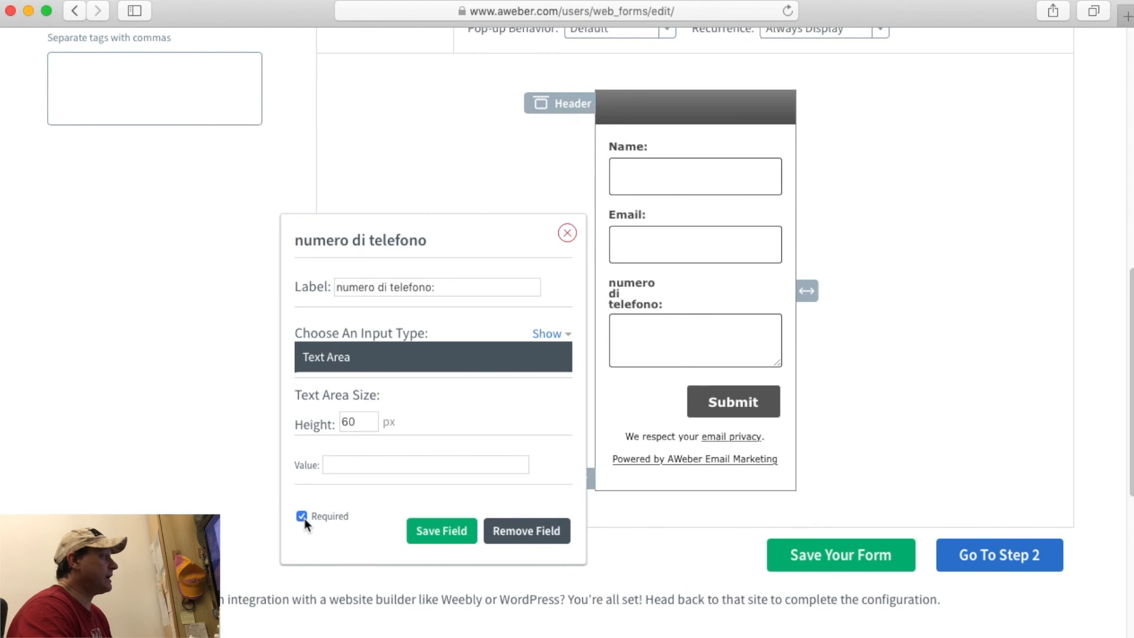
left_click(433, 537)
scroll(546, 523, "down", 6)
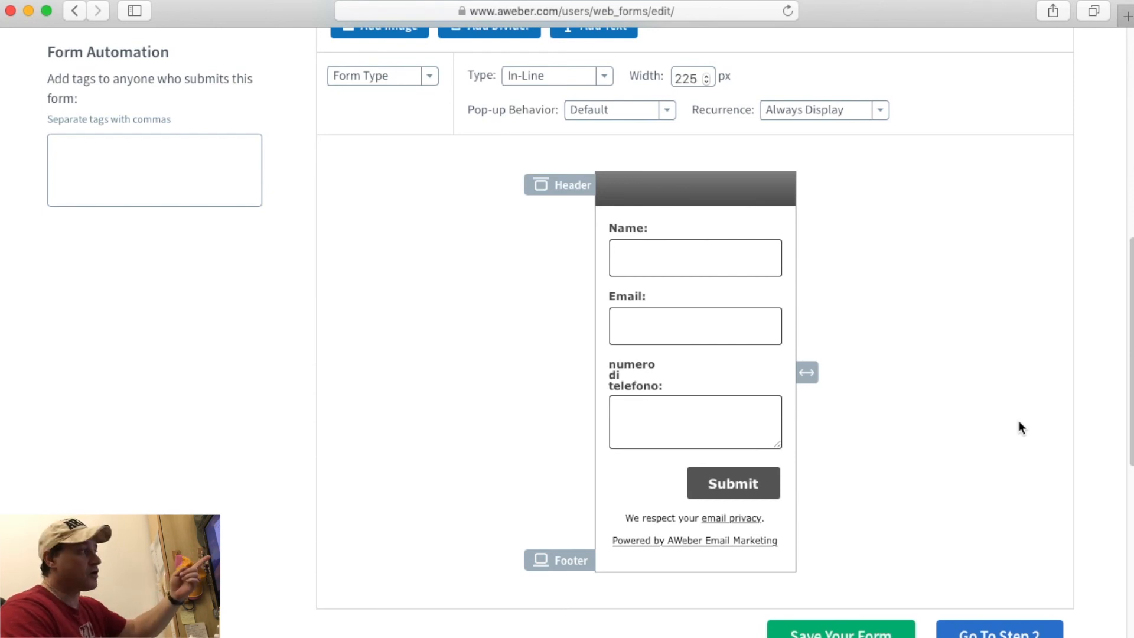
scroll(1018, 421, "up", 5)
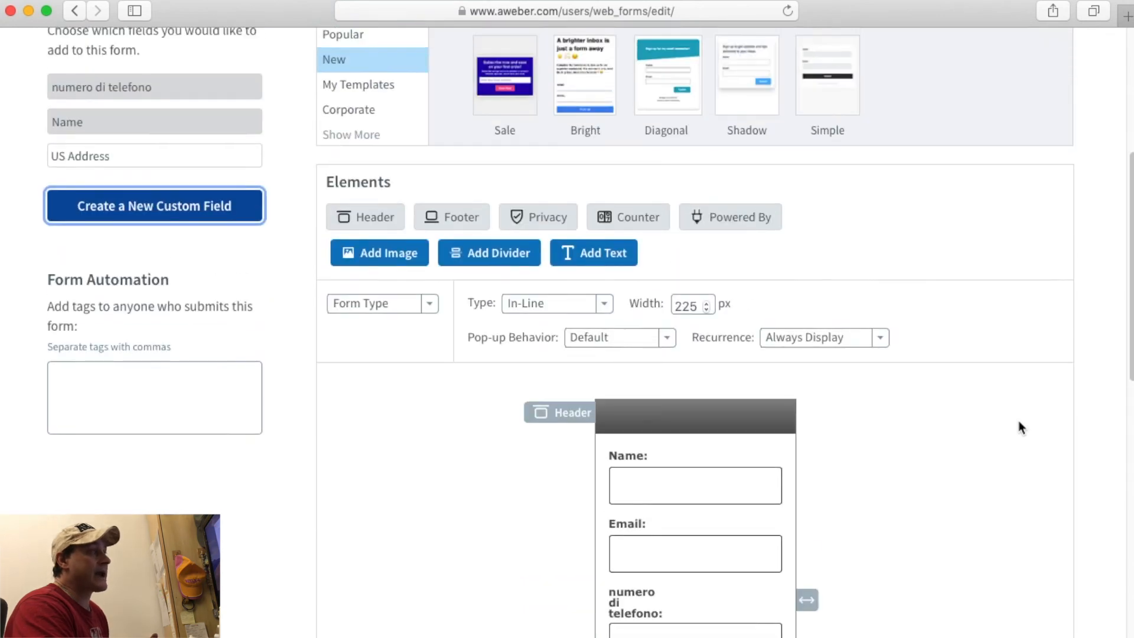
scroll(1018, 420, "down", 3)
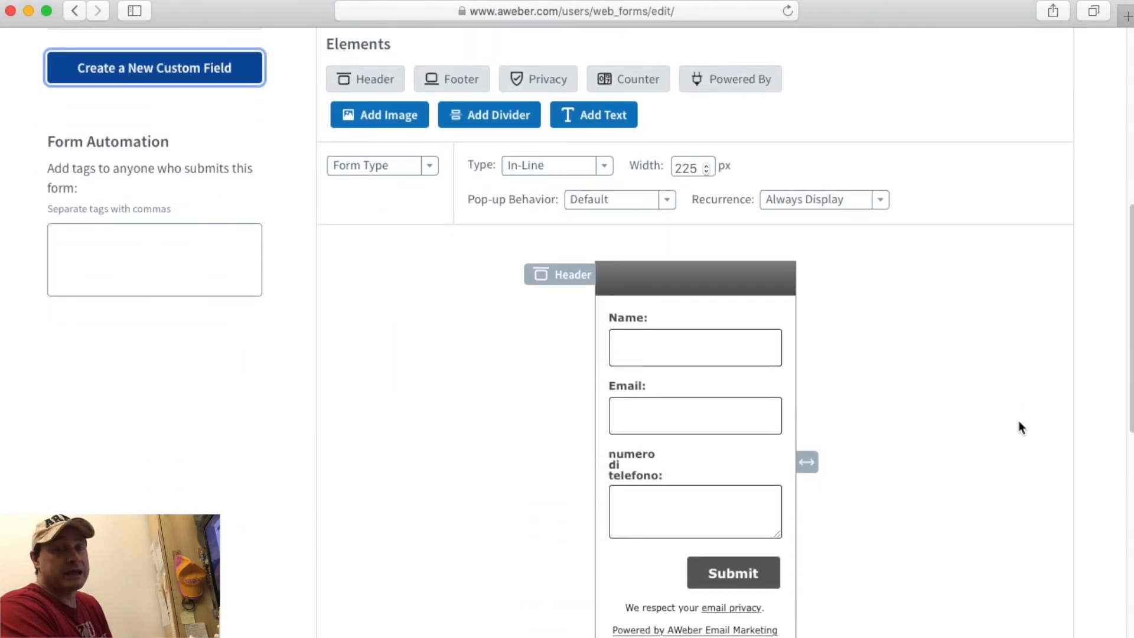
scroll(1019, 425, "up", 1)
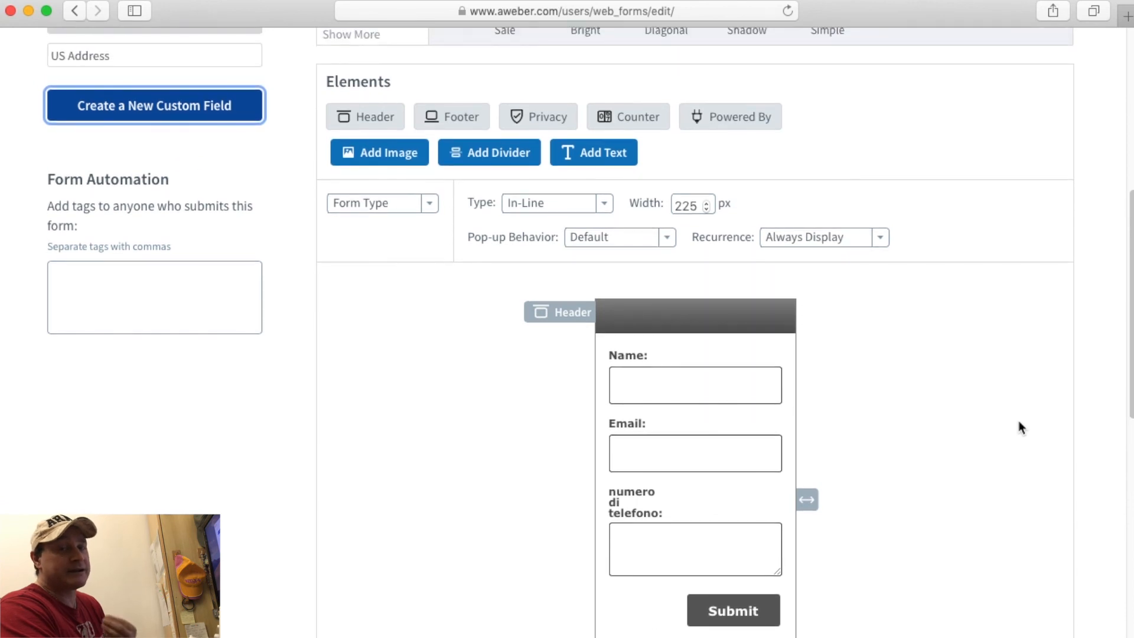
scroll(1018, 425, "down", 2)
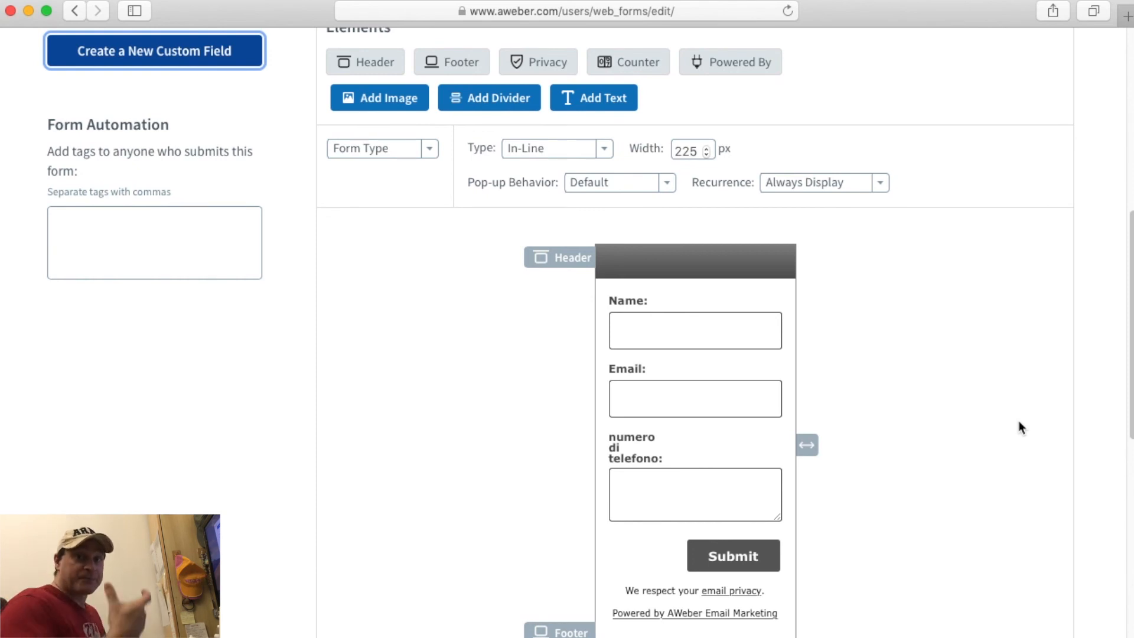
mouse_move(723, 430)
mouse_move(687, 418)
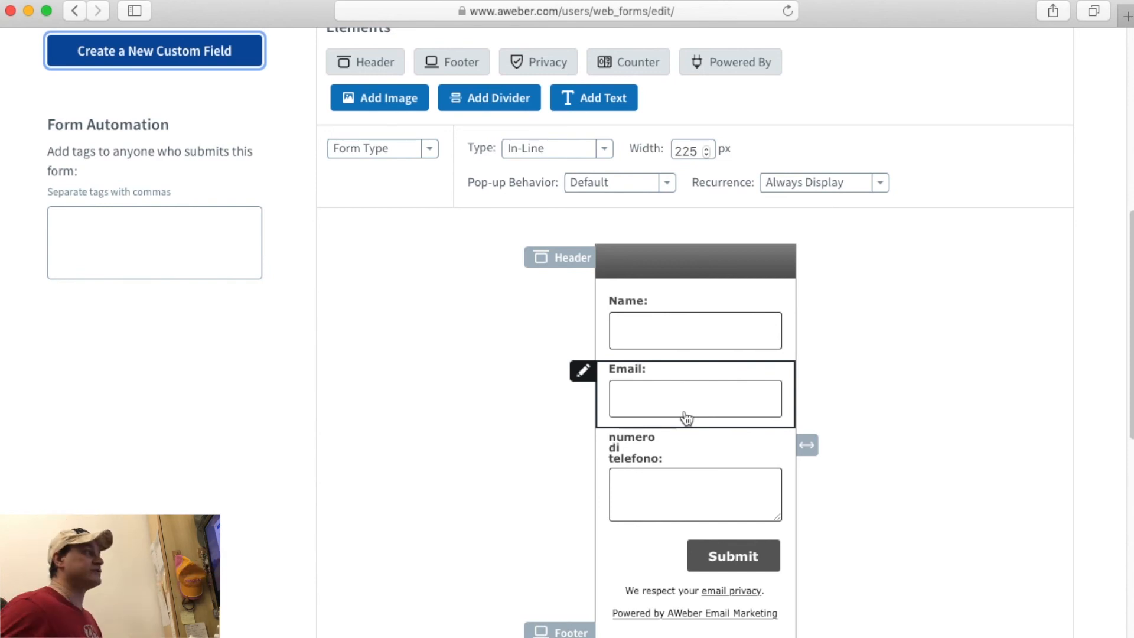
scroll(416, 457, "down", 15)
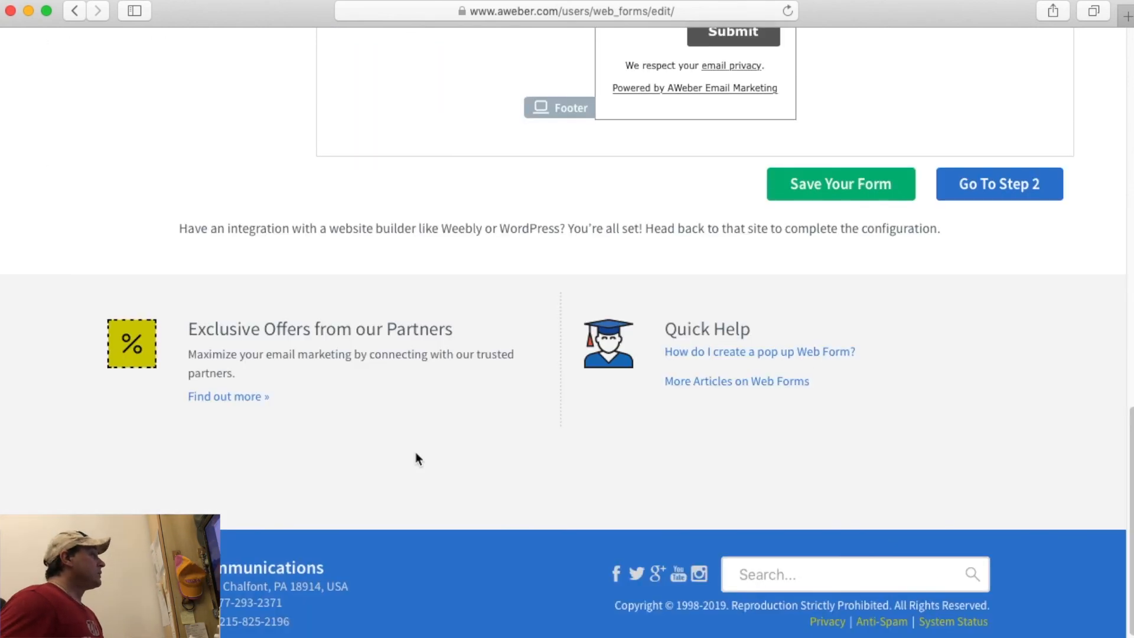
scroll(416, 458, "up", 15)
scroll(417, 456, "down", 1)
scroll(433, 390, "down", 5)
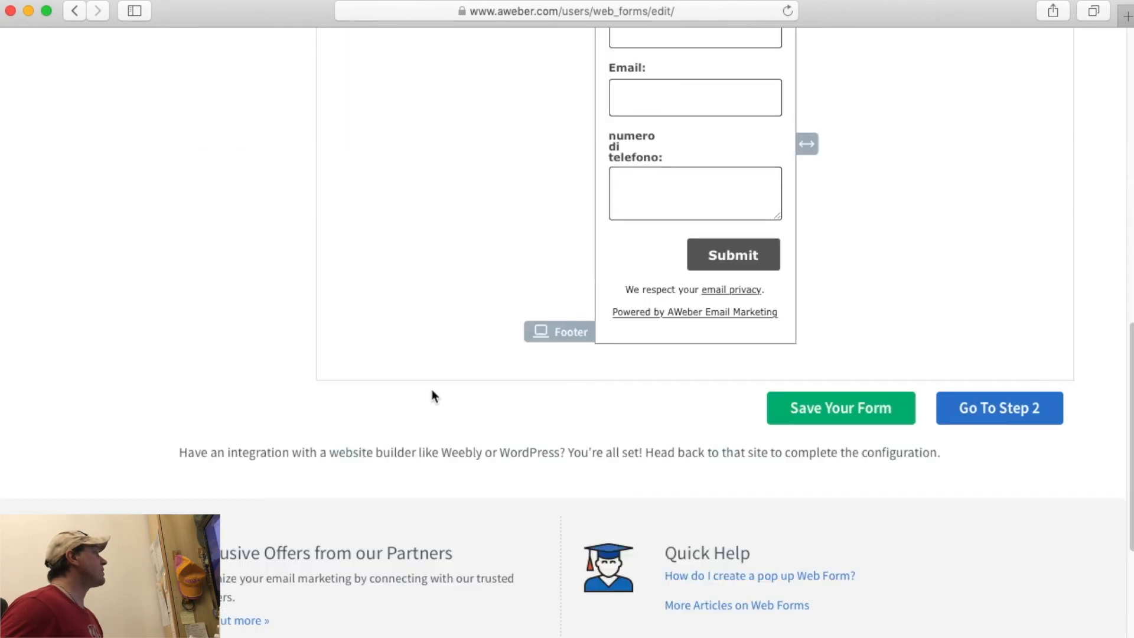
scroll(945, 490, "up", 2)
Save the sign-up form design, then go to Step 2, the form's Settings.
left_click(856, 552)
scroll(861, 547, "down", 10)
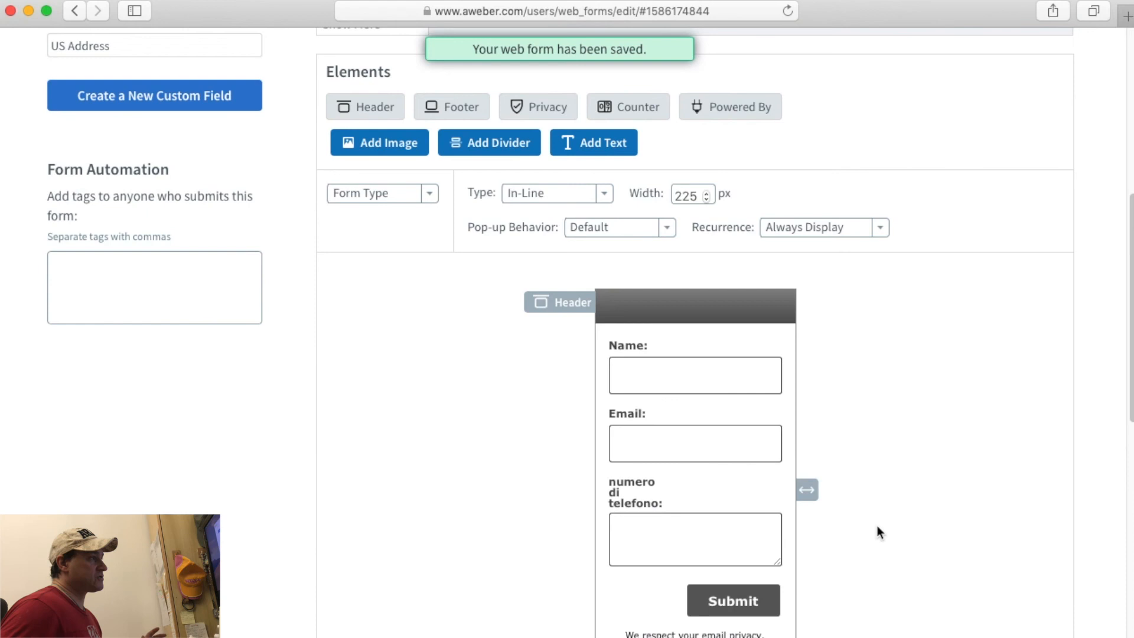
scroll(876, 527, "down", 2)
left_click(985, 532)
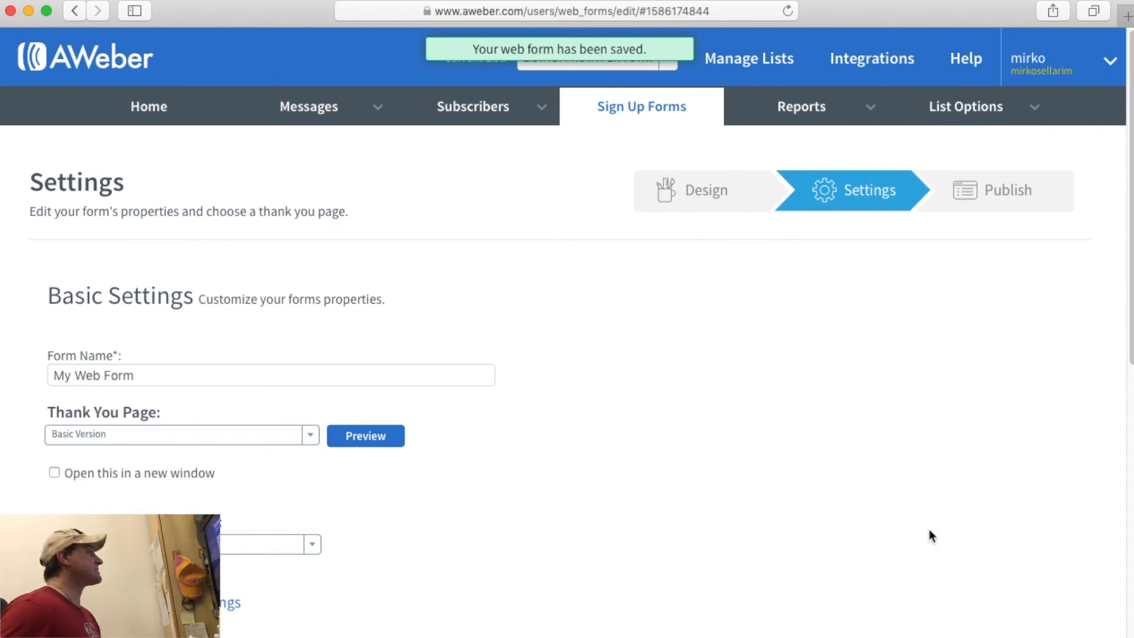
Rename the form to 'FORM - lista di prova per tutorial', checking the mailing list name.
left_click(147, 375)
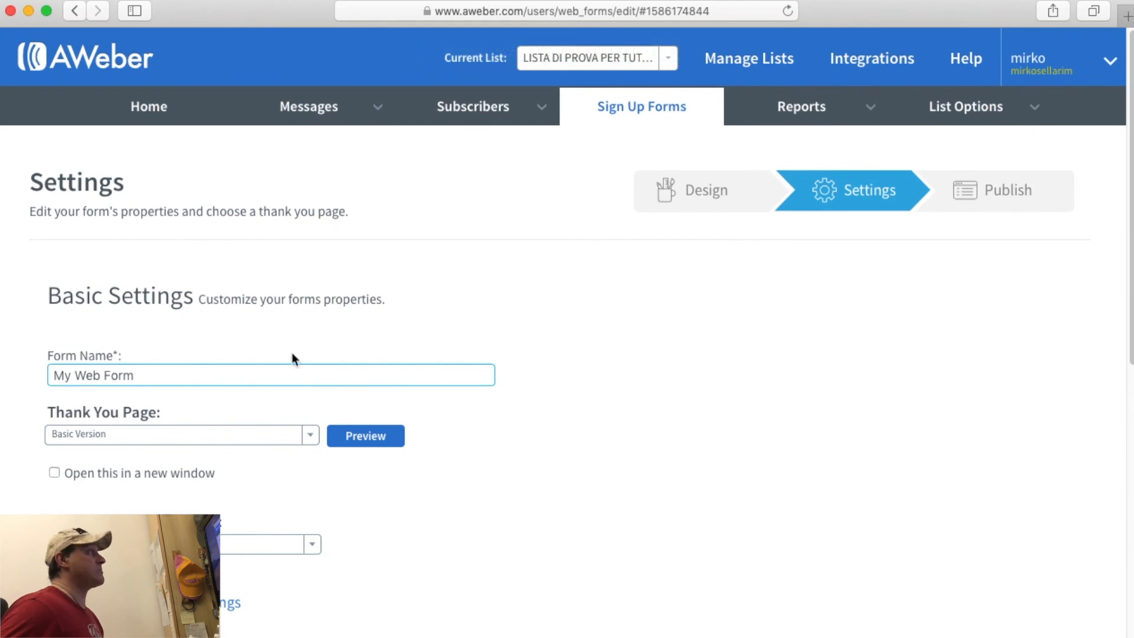
left_click(677, 57)
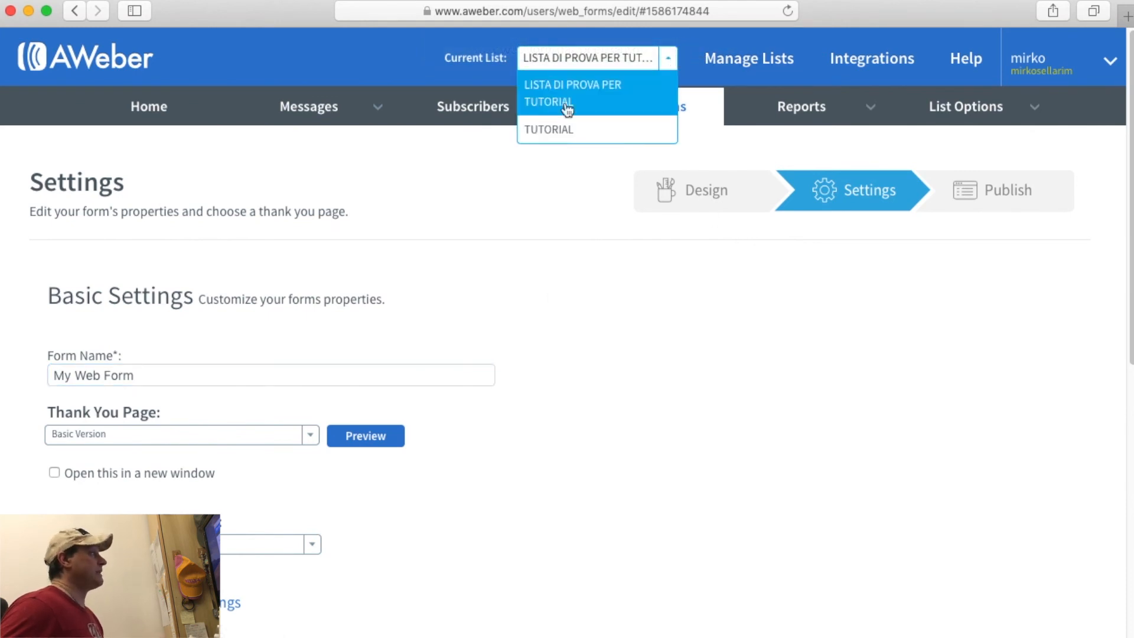
left_click(105, 365)
triple_click(115, 383)
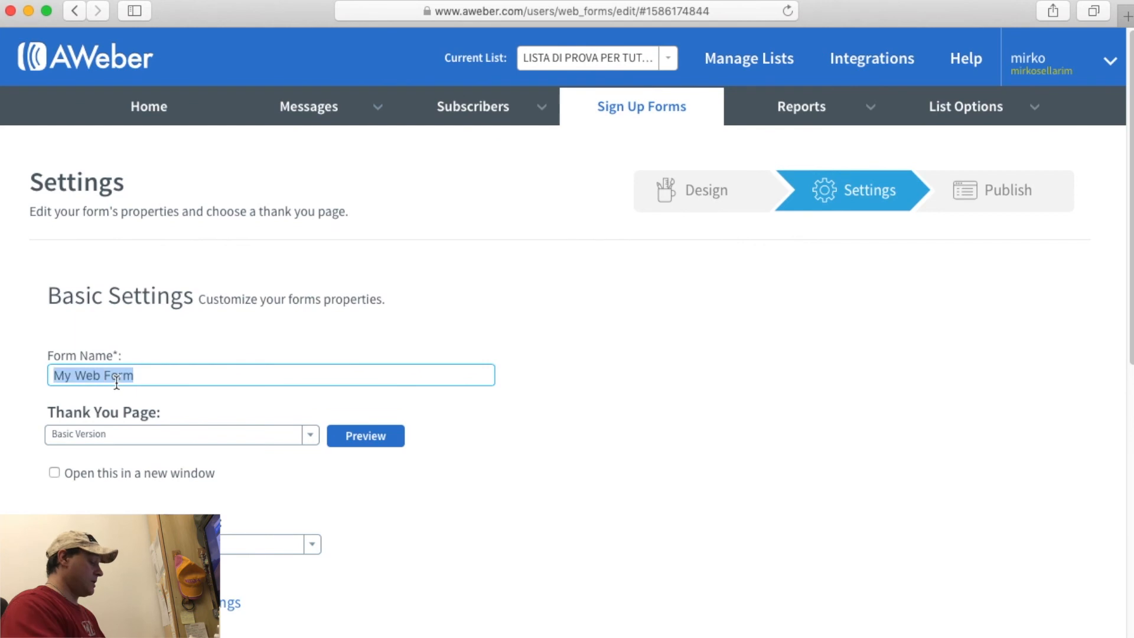
type("FORM -")
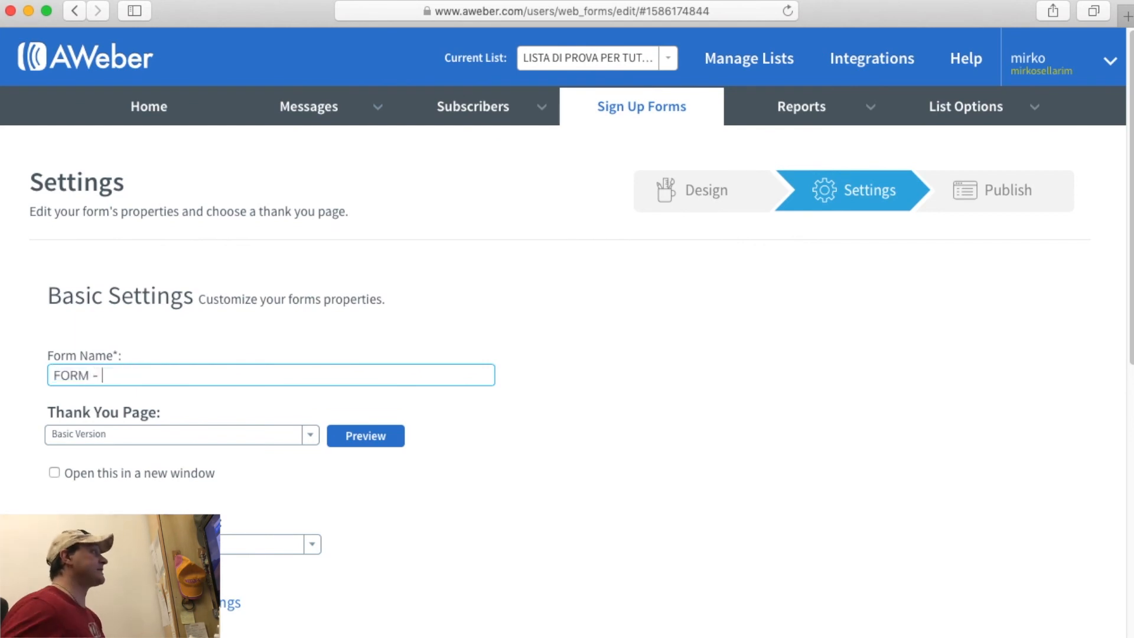
left_click(670, 59)
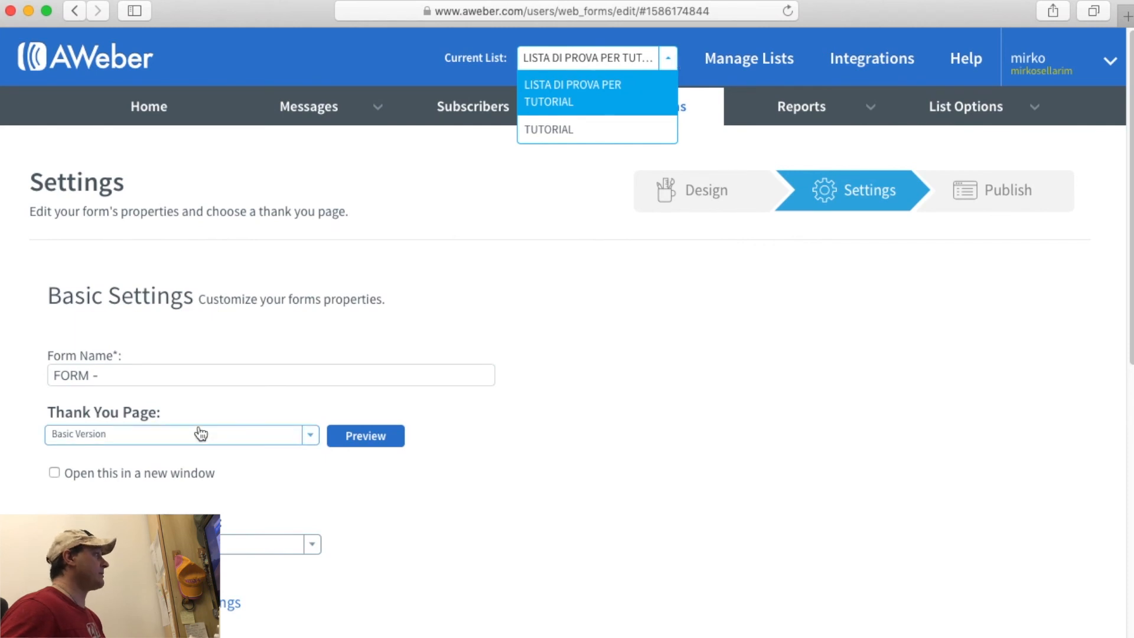
left_click(170, 377)
type("lista di prova")
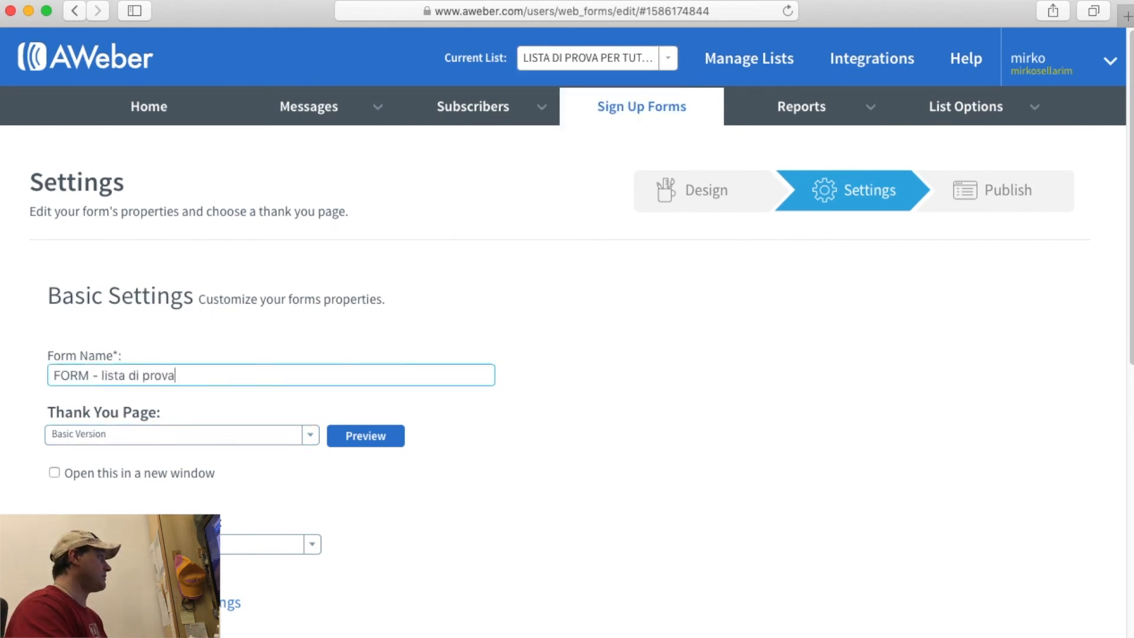
key("BackSpace")
type("a per tutorial")
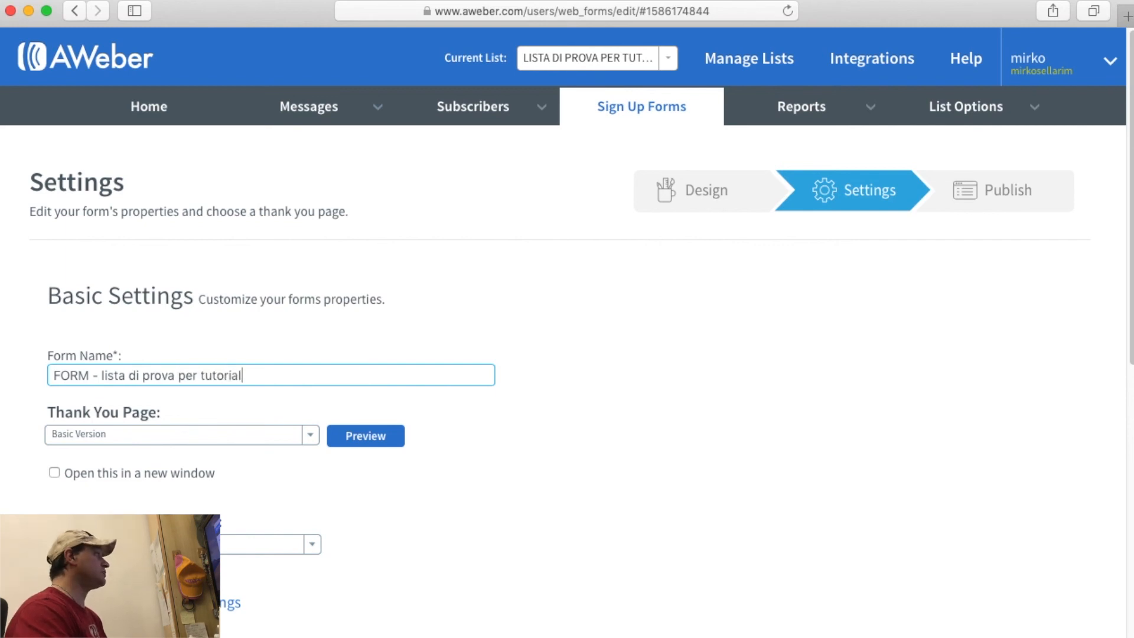
Leave the Thank You Page option unchanged and save the renamed form.
scroll(230, 396, "down", 2)
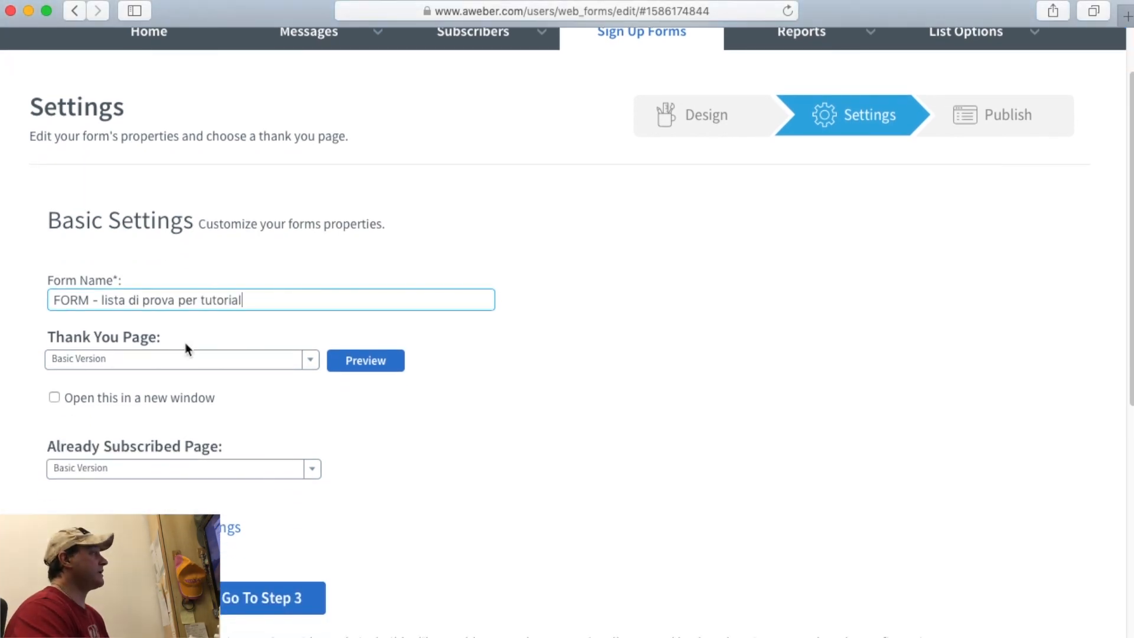
left_click(185, 358)
left_click(12, 334)
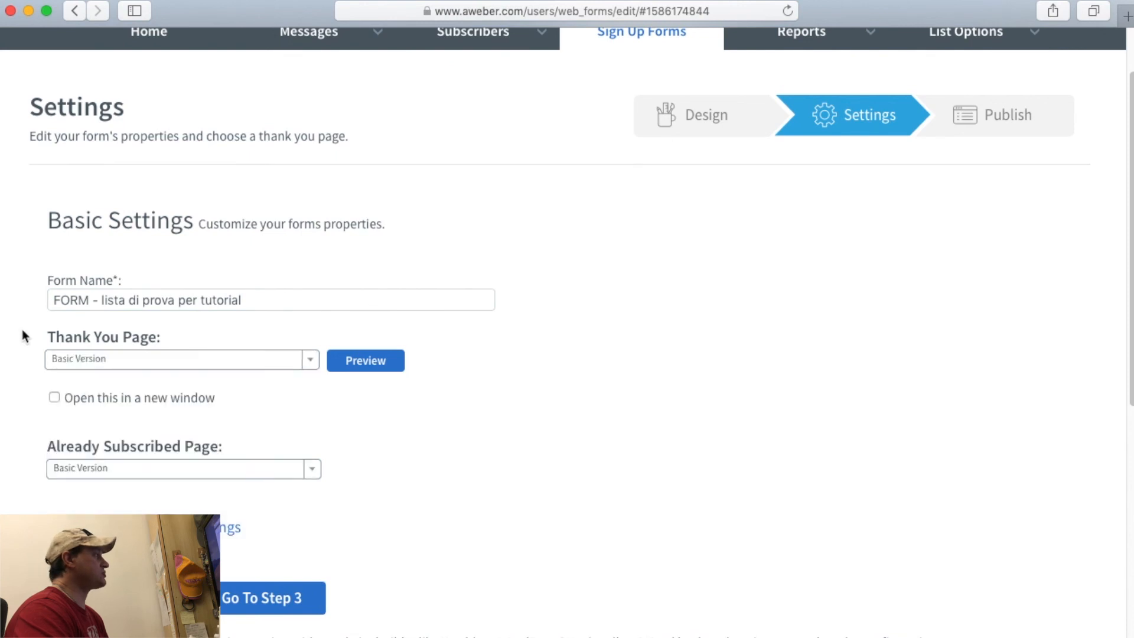
scroll(323, 417, "down", 3)
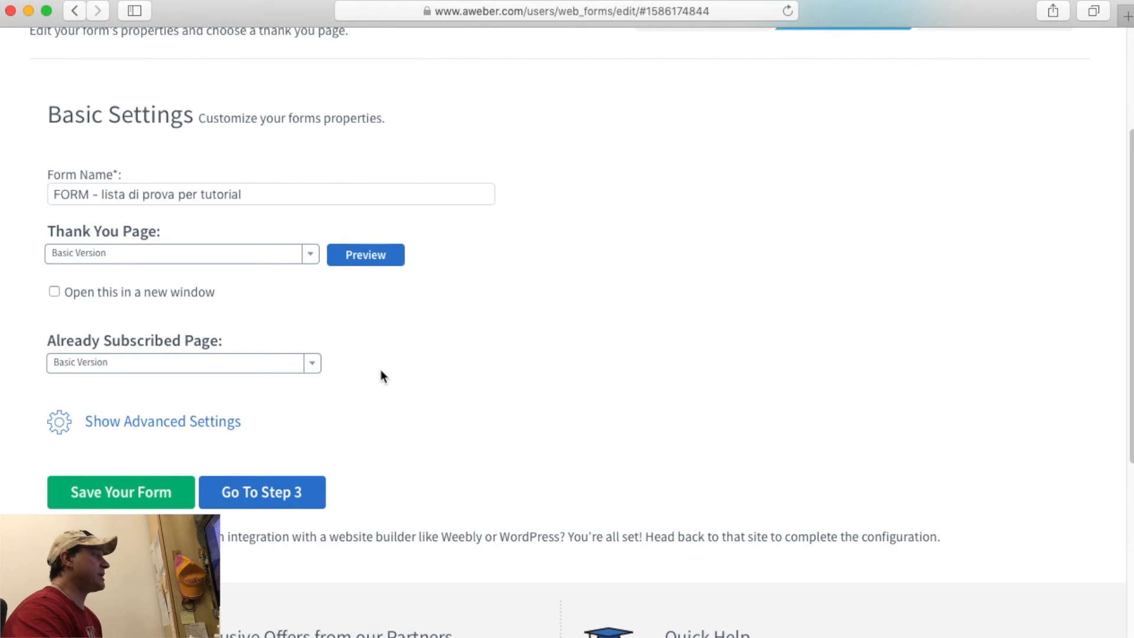
scroll(381, 370, "down", 1)
scroll(380, 372, "up", 3)
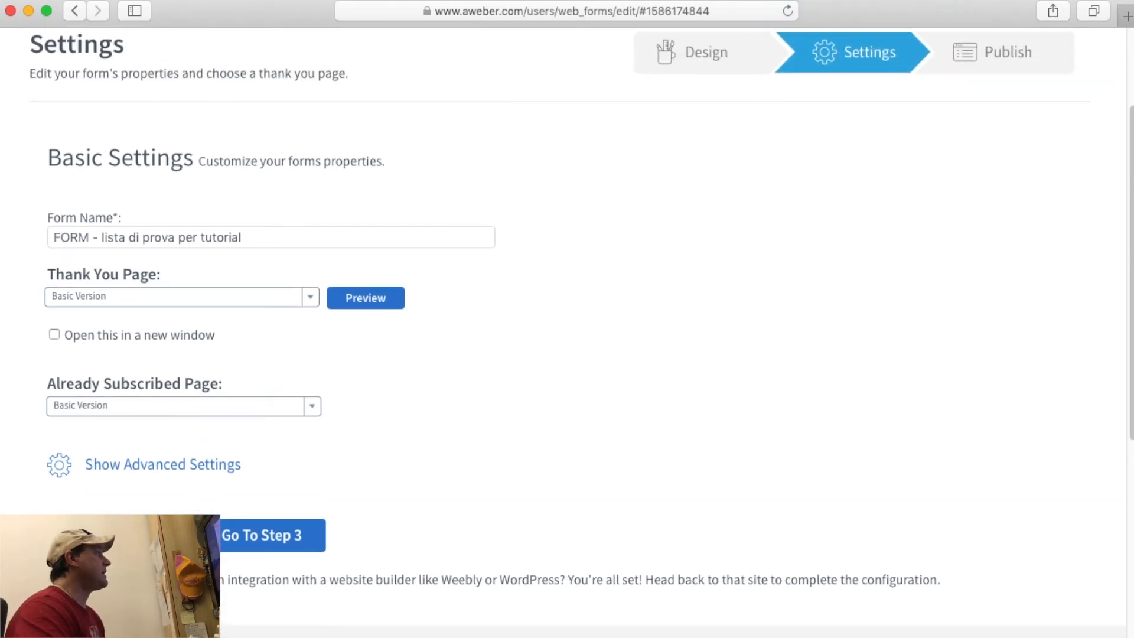
left_click(121, 535)
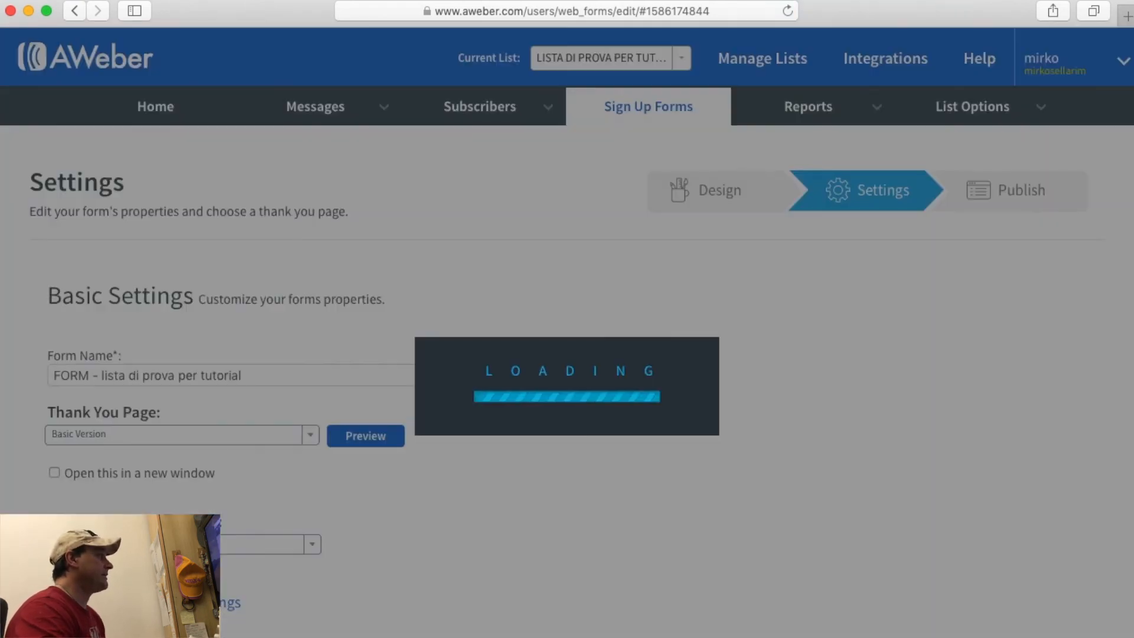
scroll(121, 535, "down", 8)
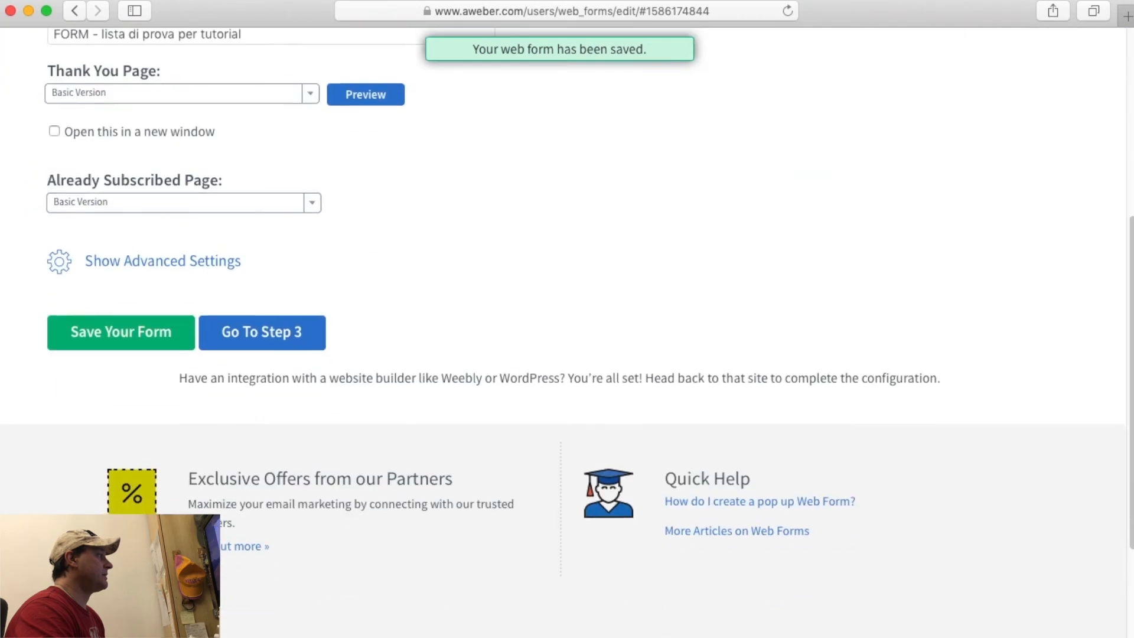
left_click(245, 347)
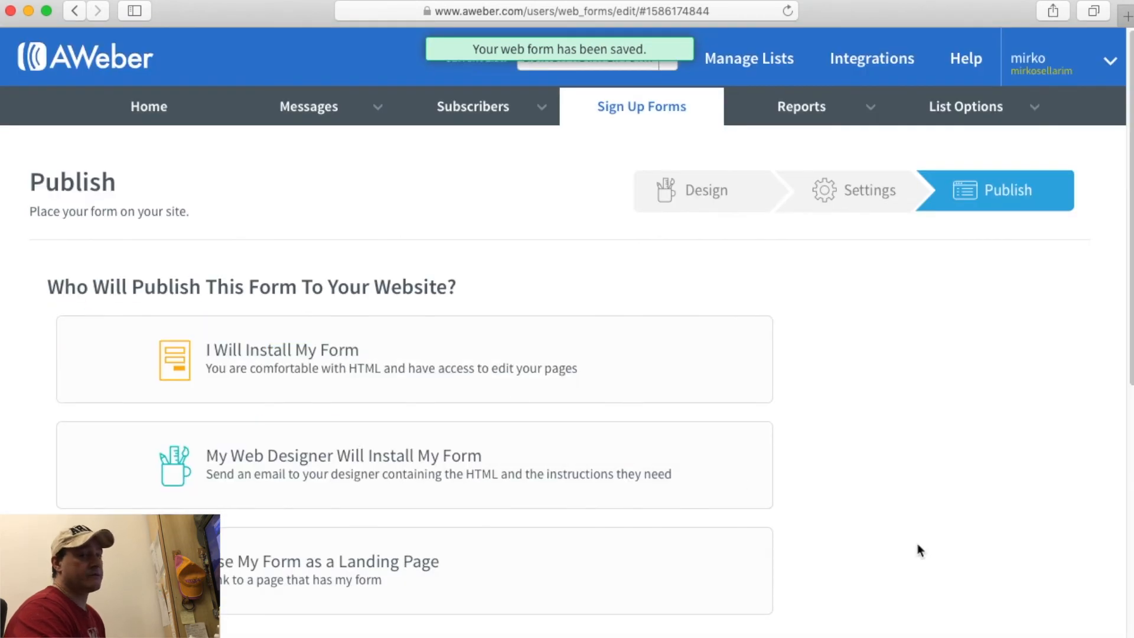
scroll(916, 545, "down", 1)
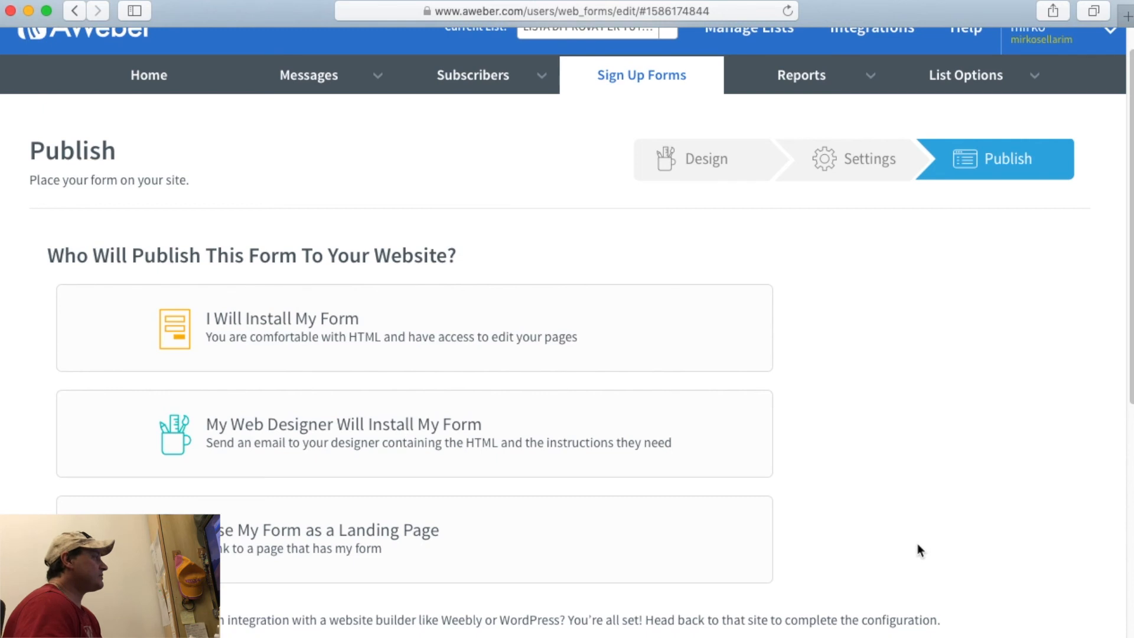
scroll(889, 480, "down", 2)
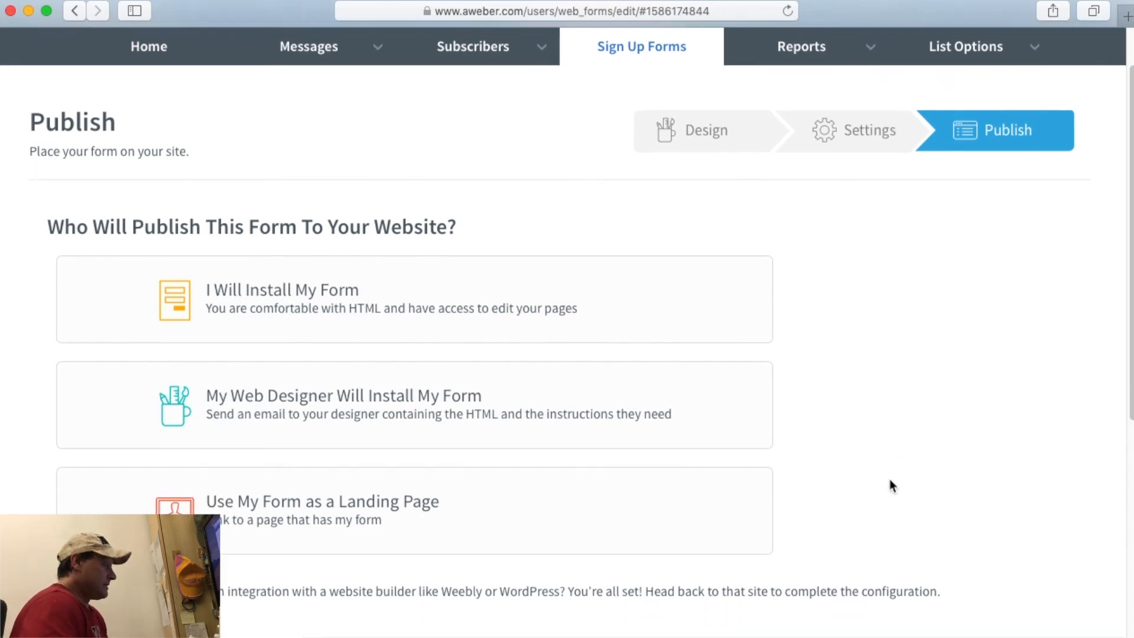
scroll(889, 480, "up", 1)
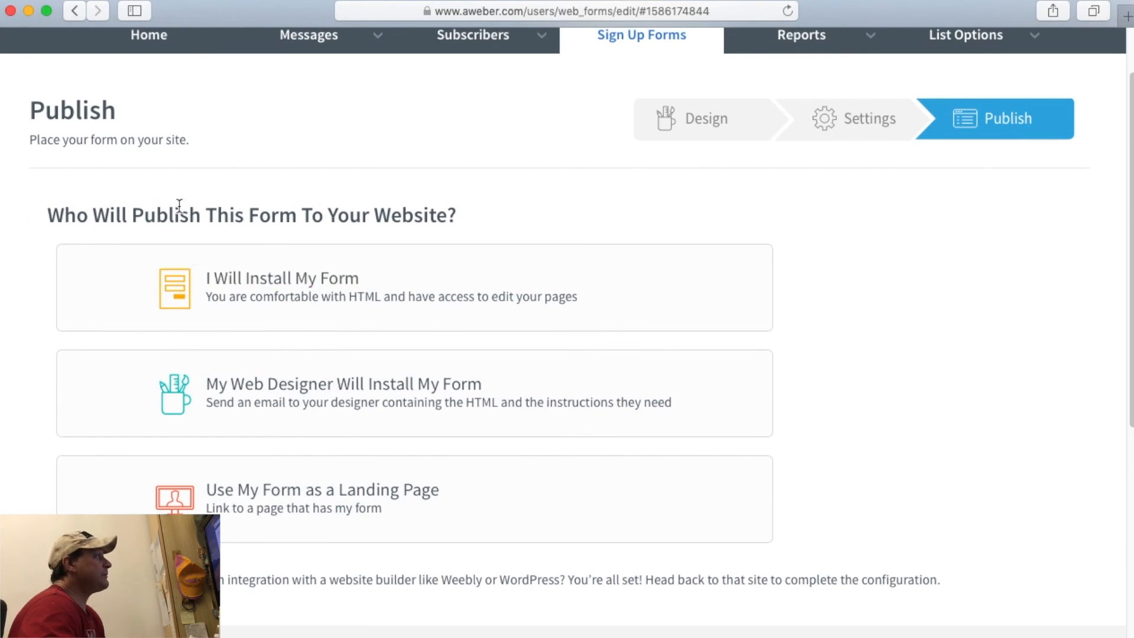
scroll(806, 270, "down", 1)
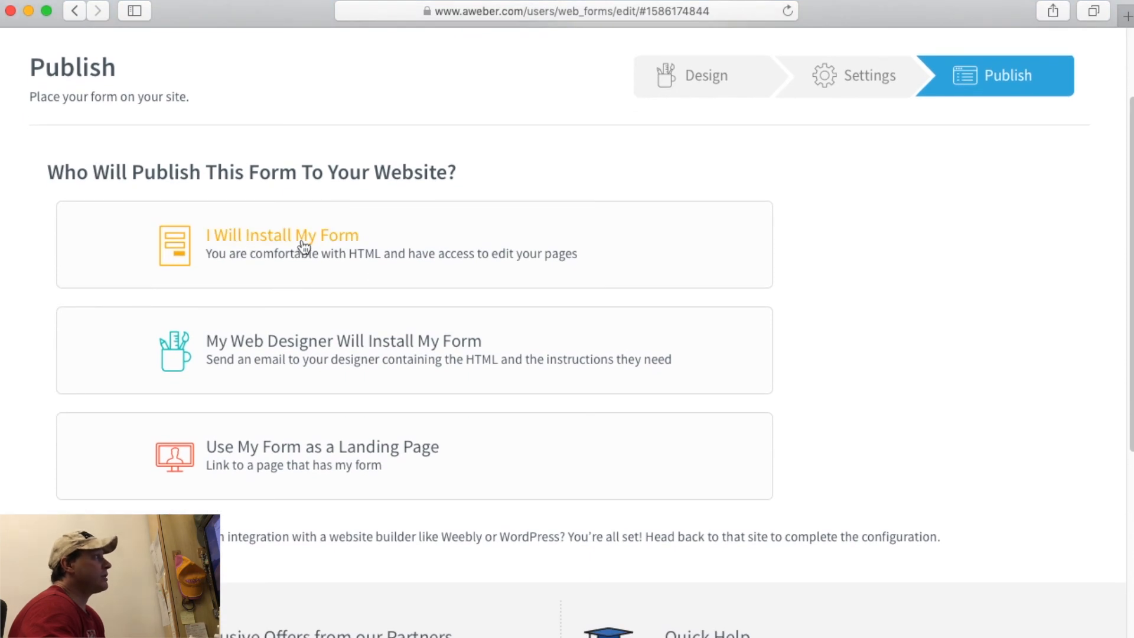
scroll(407, 260, "down", 1)
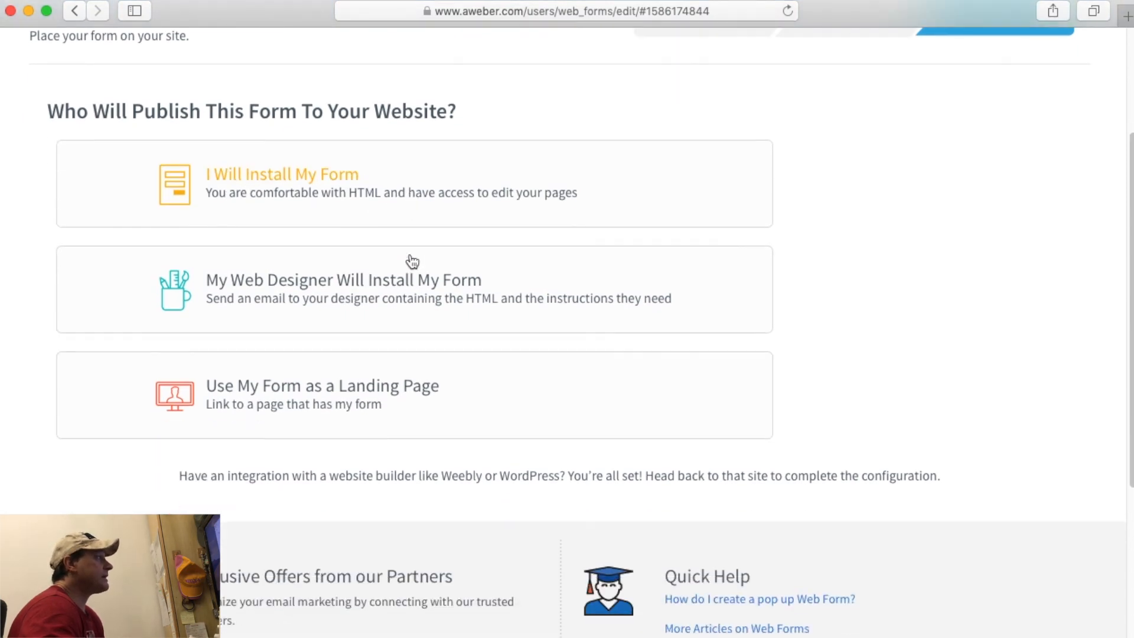
scroll(427, 300, "down", 1)
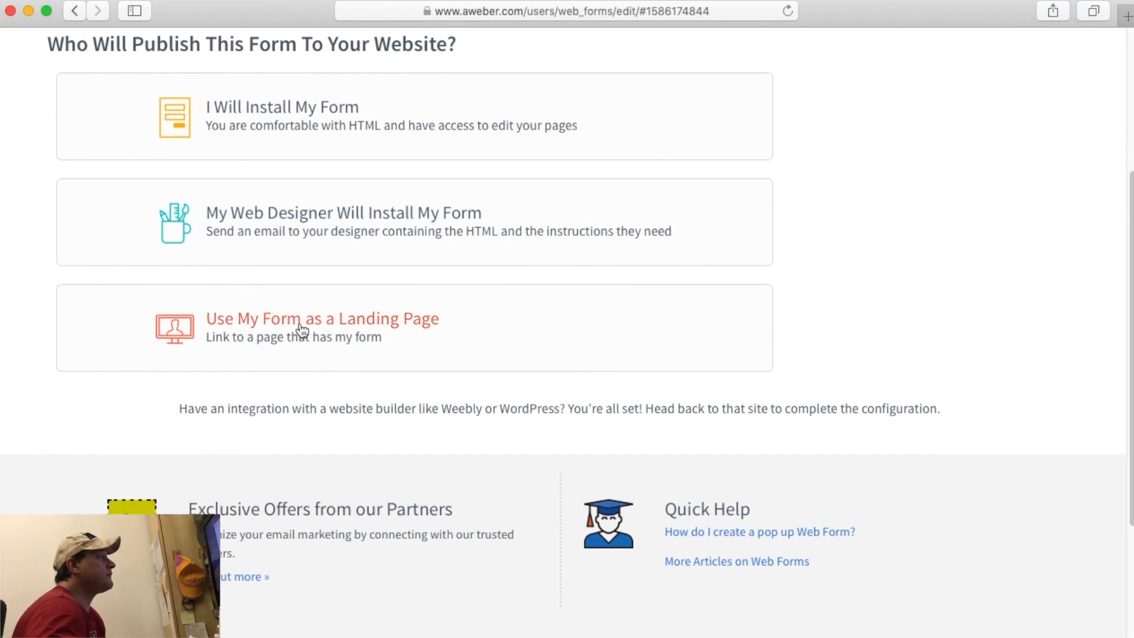
scroll(866, 379, "up", 4)
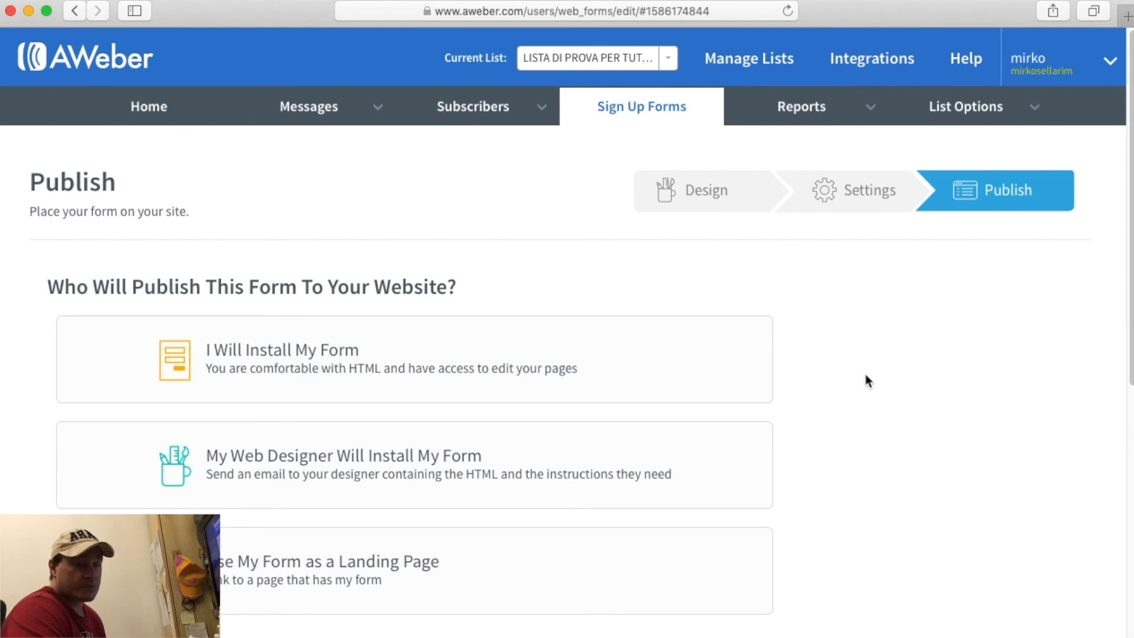
scroll(866, 379, "down", 1)
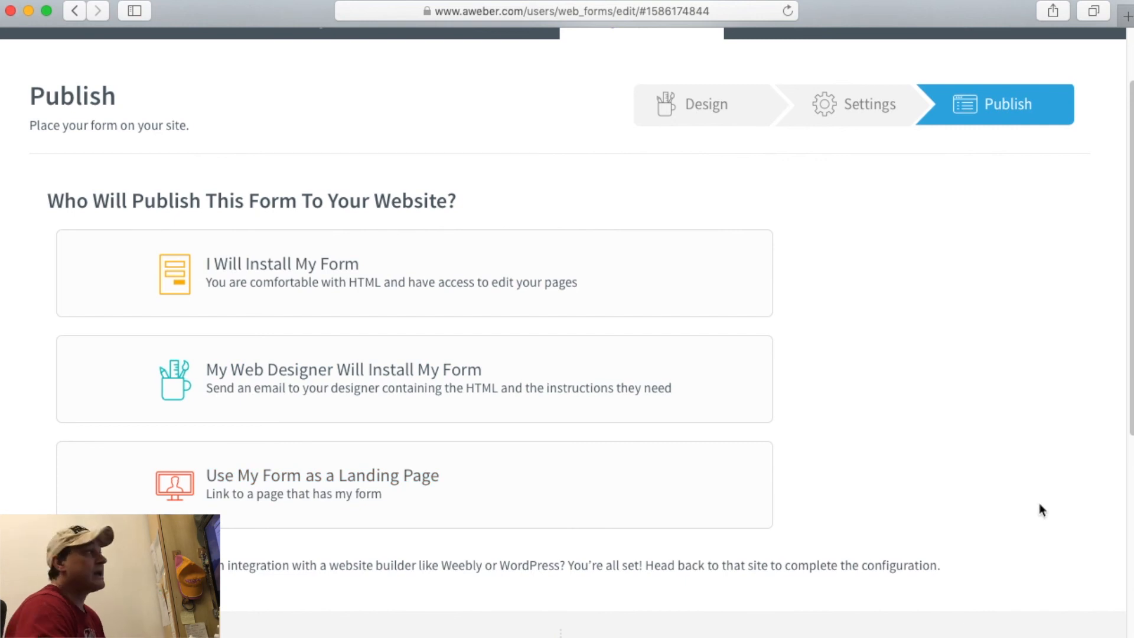
scroll(944, 480, "up", 2)
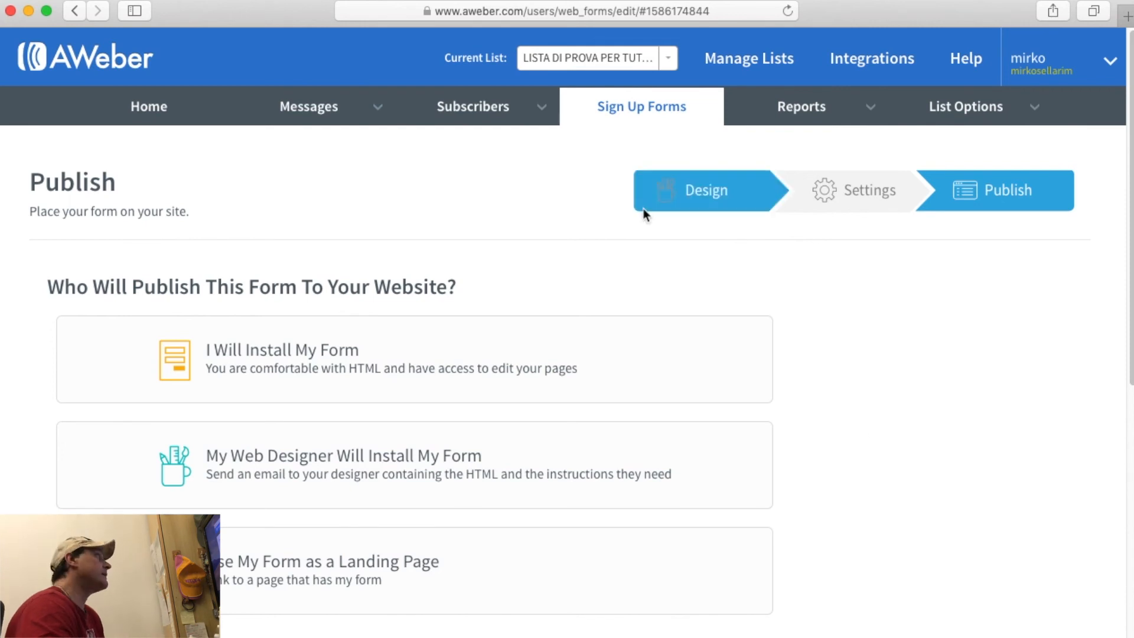
mouse_move(531, 127)
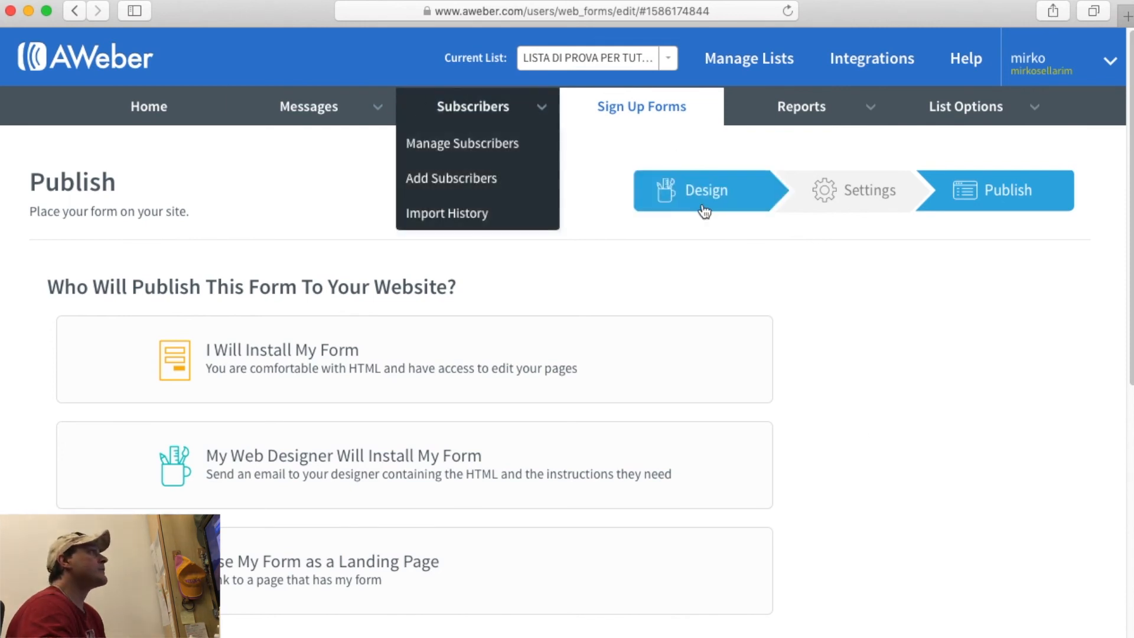
Go from the form's Publish step to the account Home, then into Messages.
left_click(151, 111)
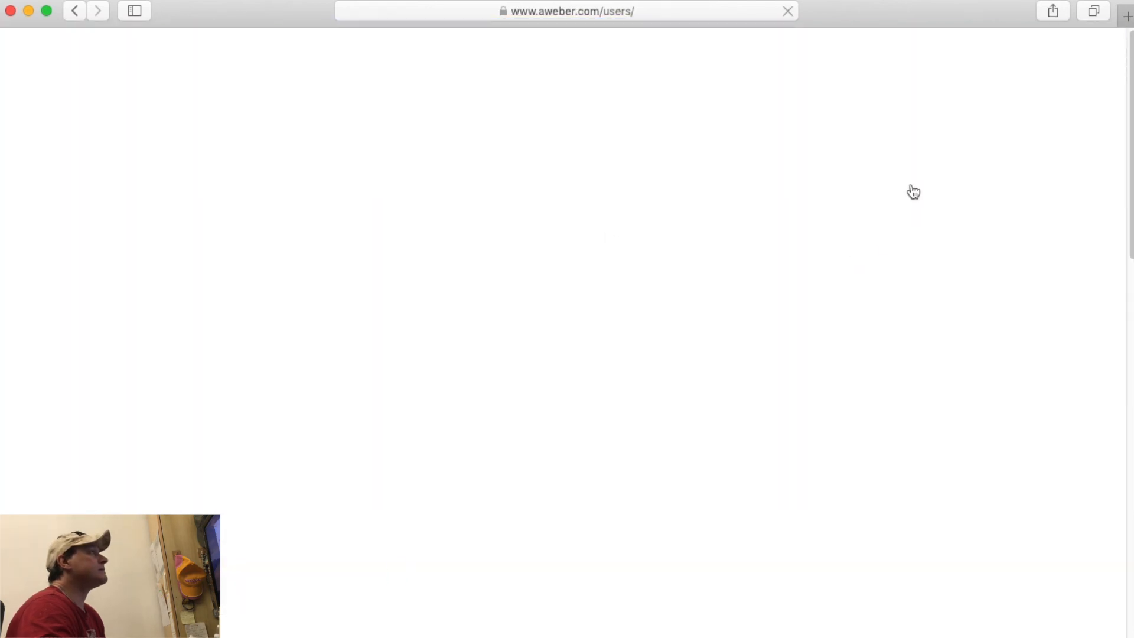
left_click(382, 109)
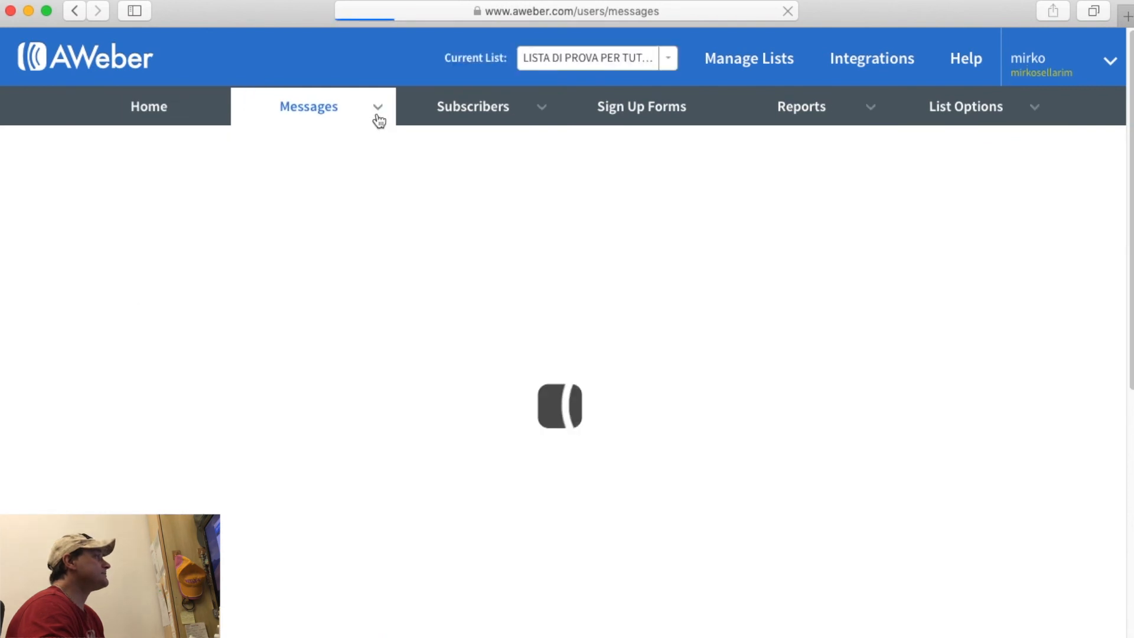
mouse_move(382, 130)
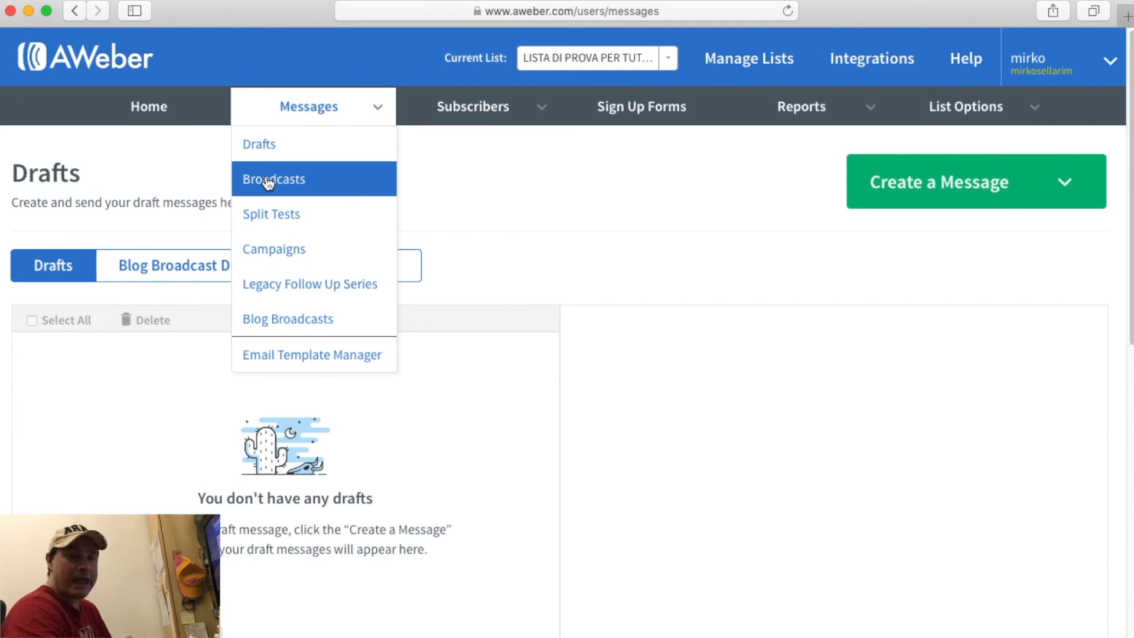
Open Legacy Follow Up Series and start a message with the Drag & Drop Email Builder.
left_click(267, 289)
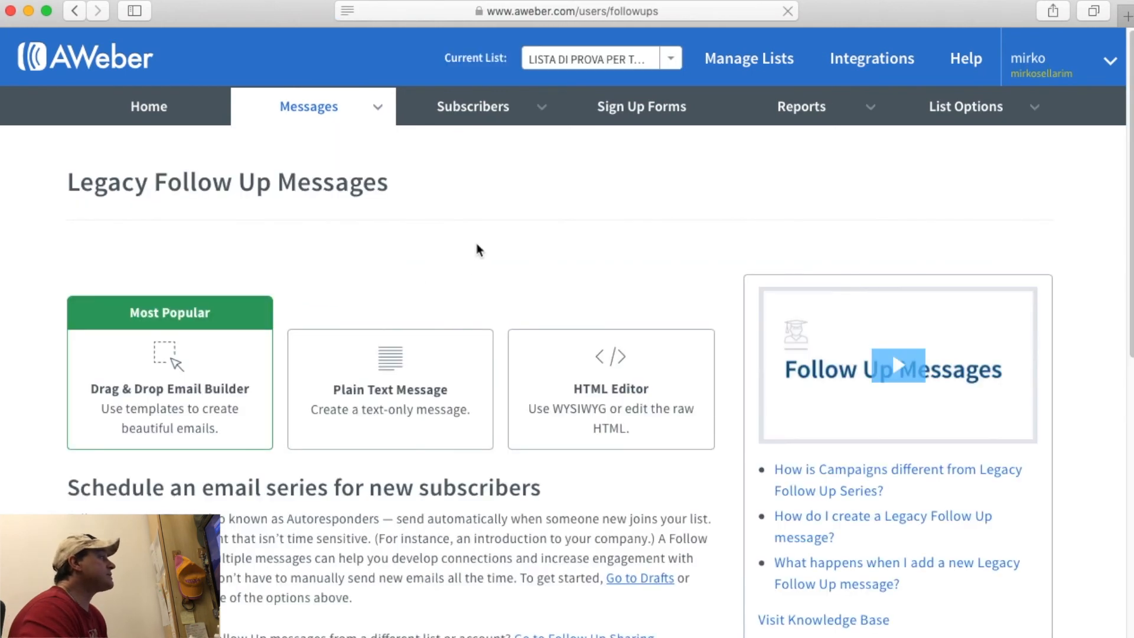
scroll(478, 248, "down", 3)
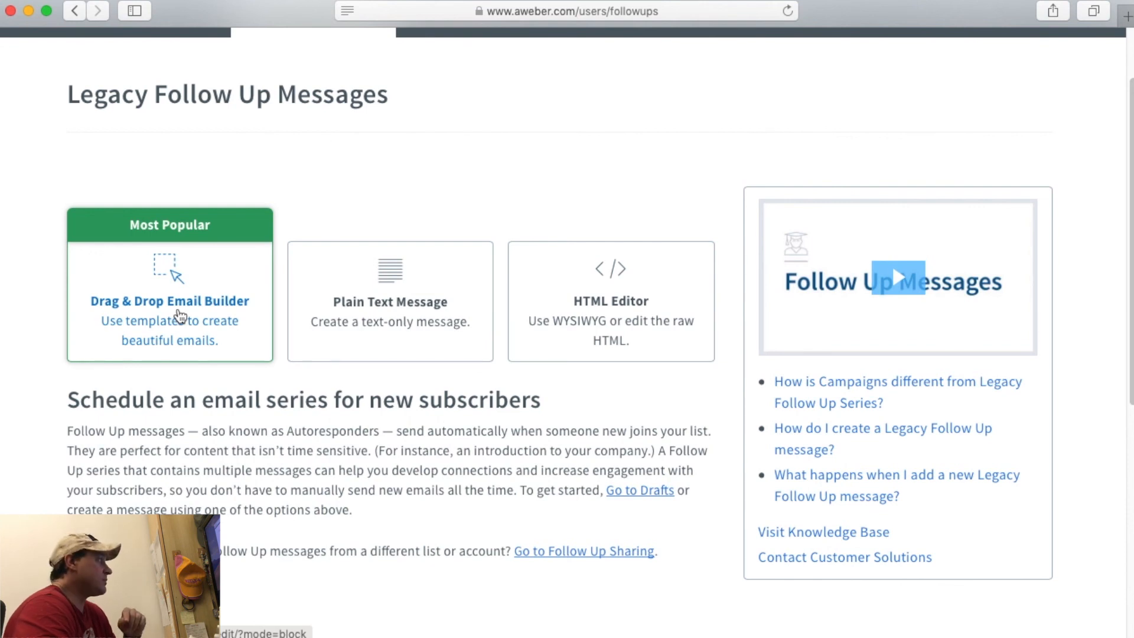
left_click(181, 317)
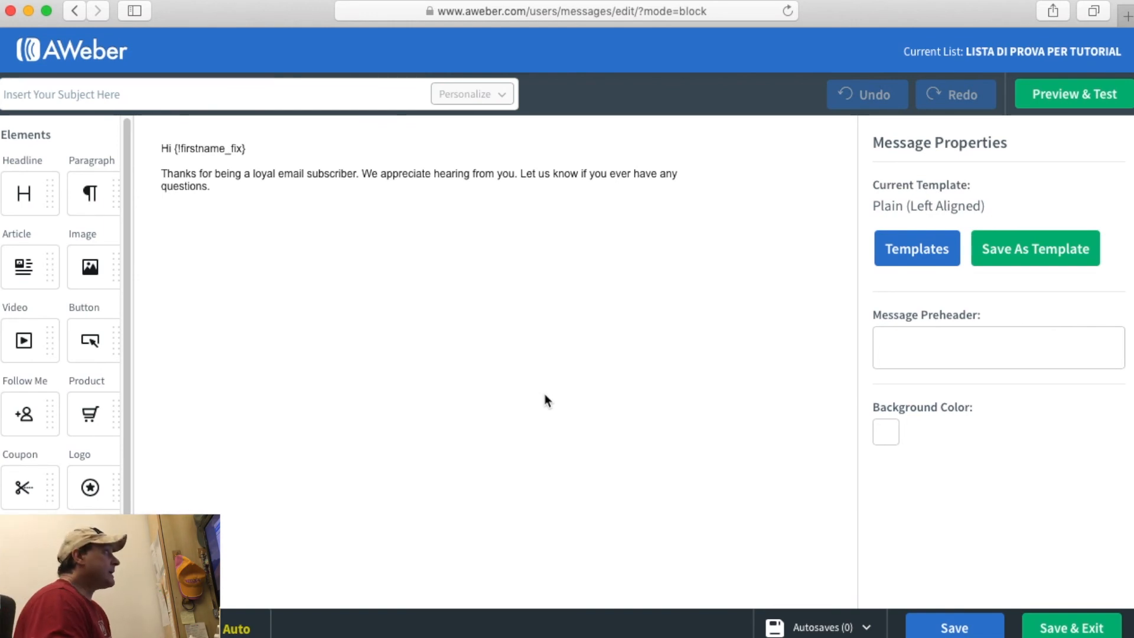
Change the email greeting from 'Hi' to 'Ciao'.
left_click(279, 164)
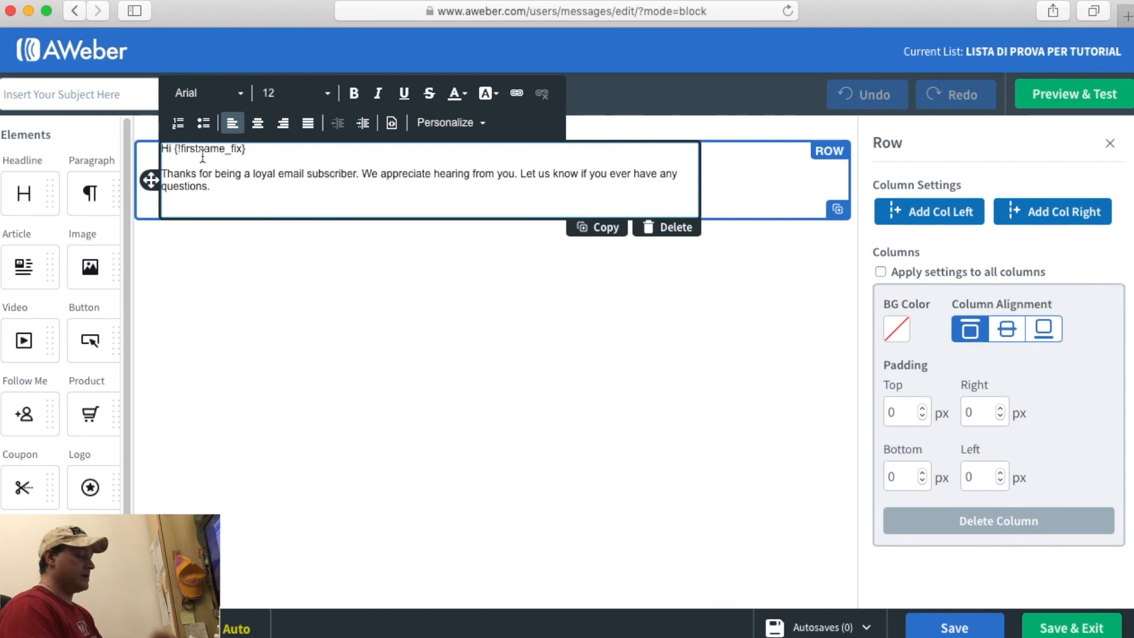
key("BackSpace")
key("BackSpace")
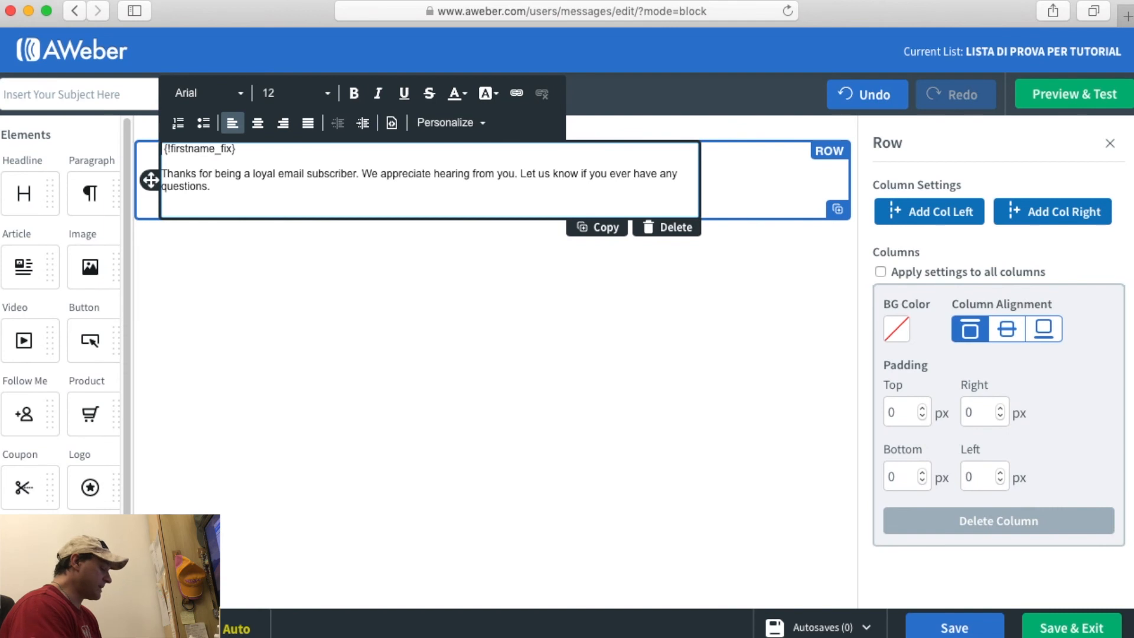
type("Ciao")
key("BackSpace")
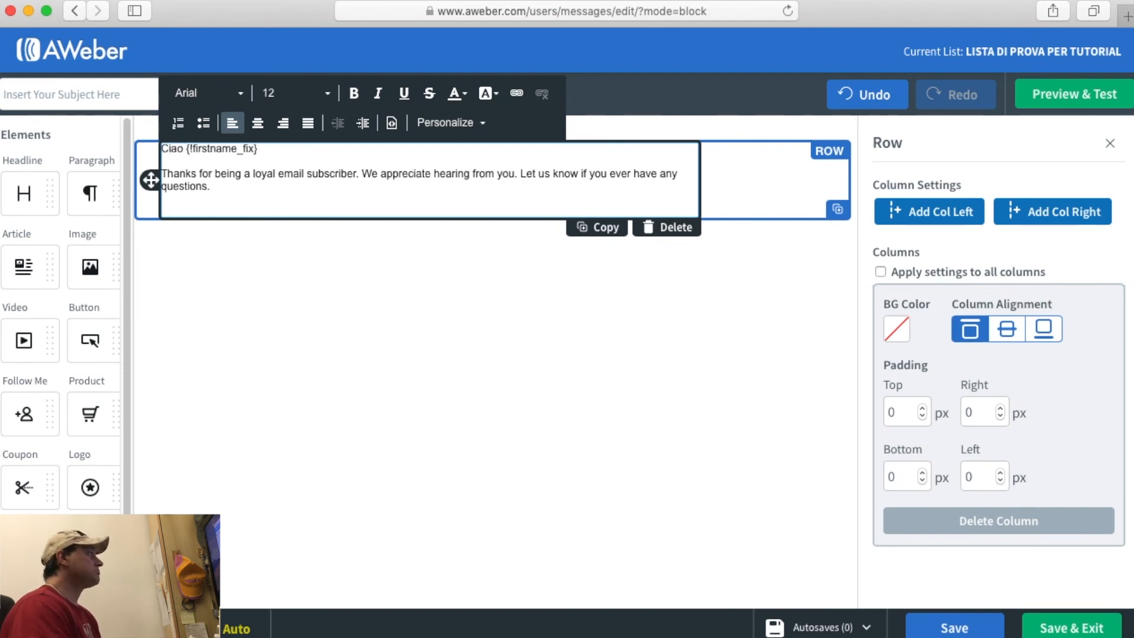
Add 'volevo ringraziarti per esserti iscritto alla mia mailing list' and a 'contenuto' line below the greeting.
left_click(259, 148)
key("Return")
key("Return")
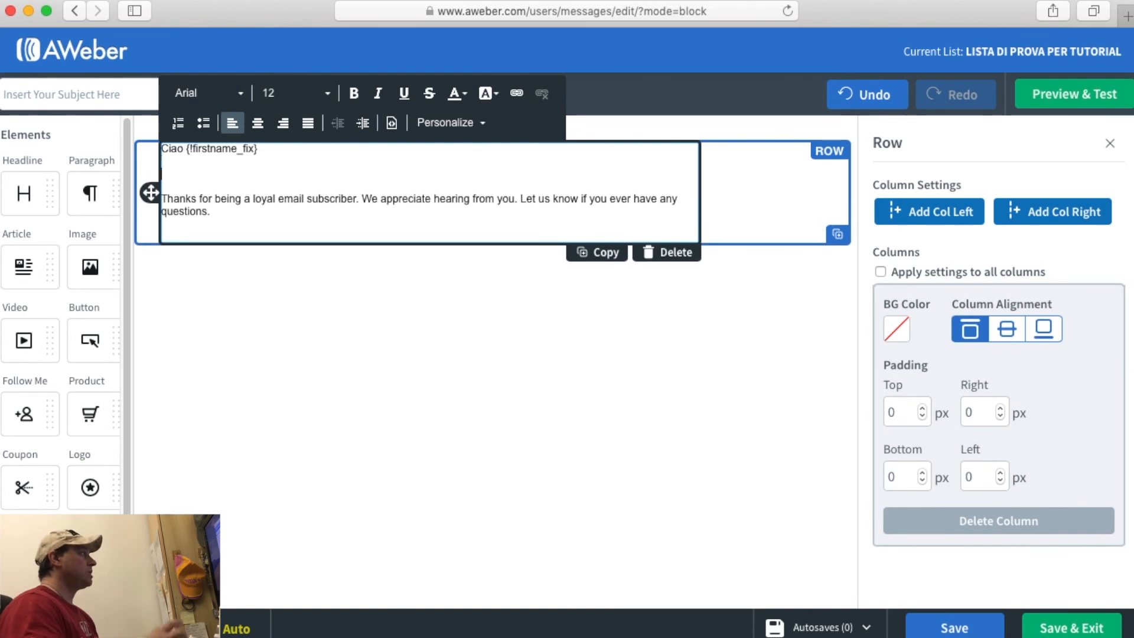
type("volevo ")
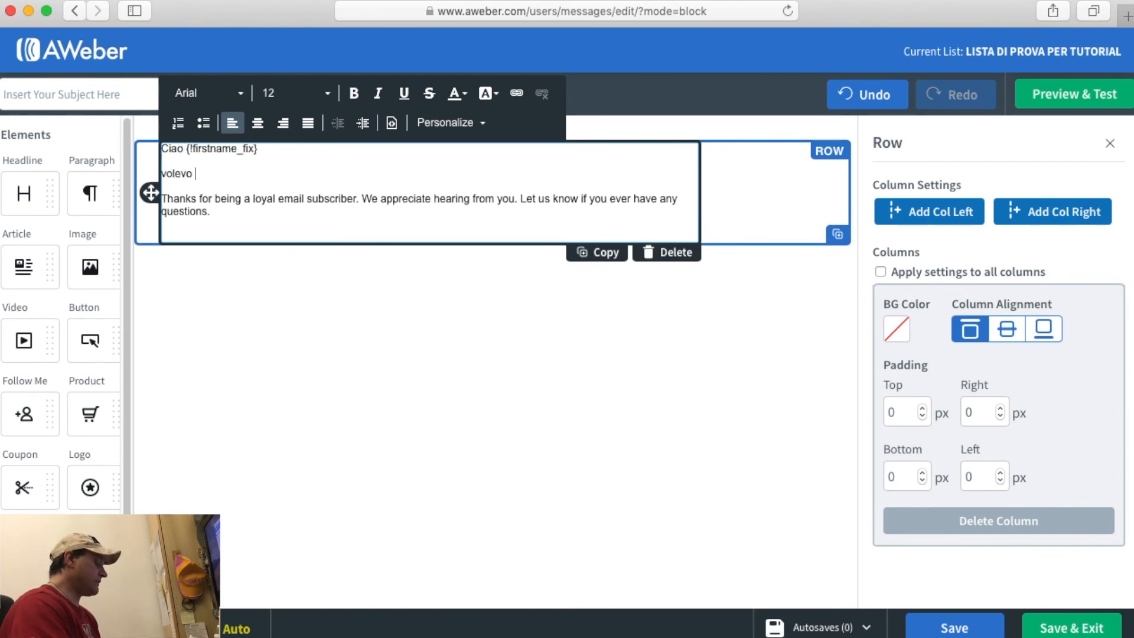
type("ringraziarti per")
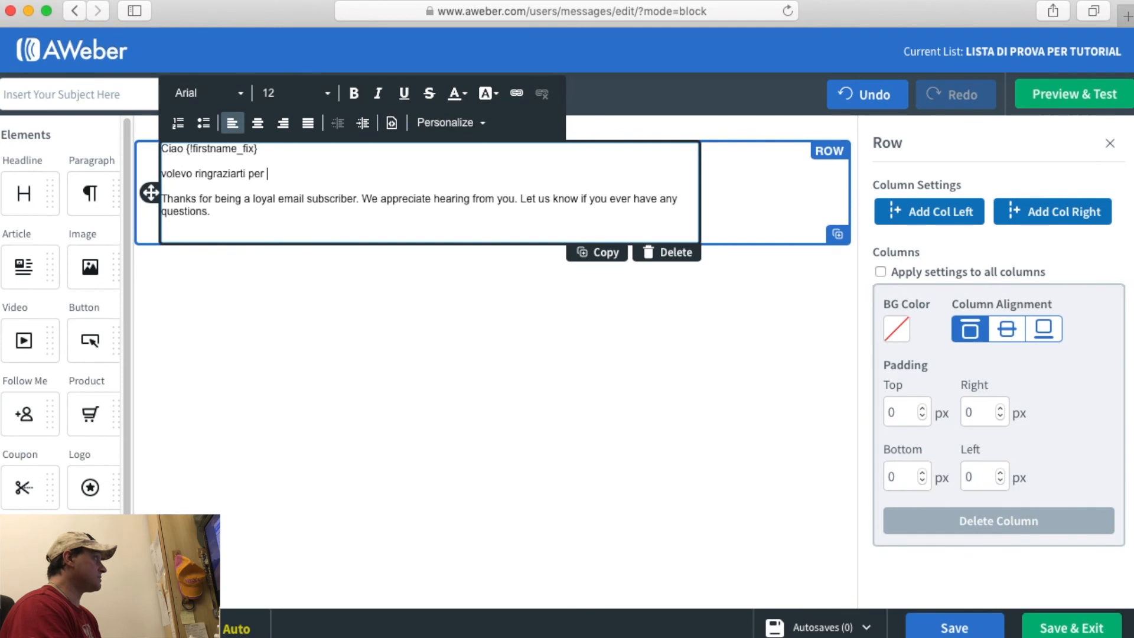
key("BackSpace")
key("BackSpace")
key("BackSpace")
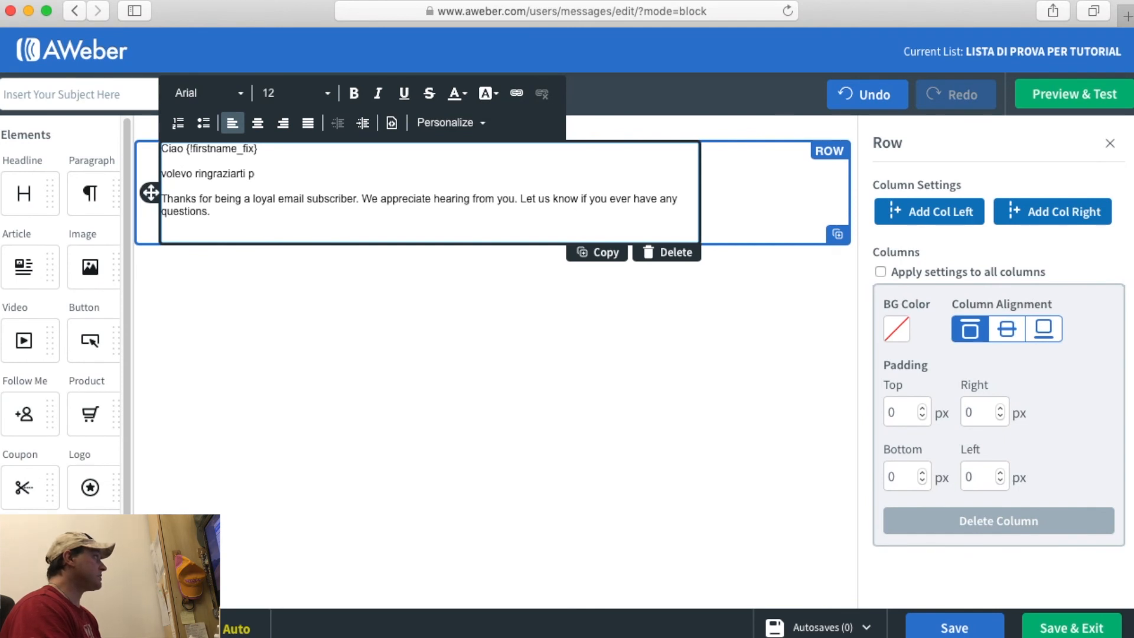
type("er essert")
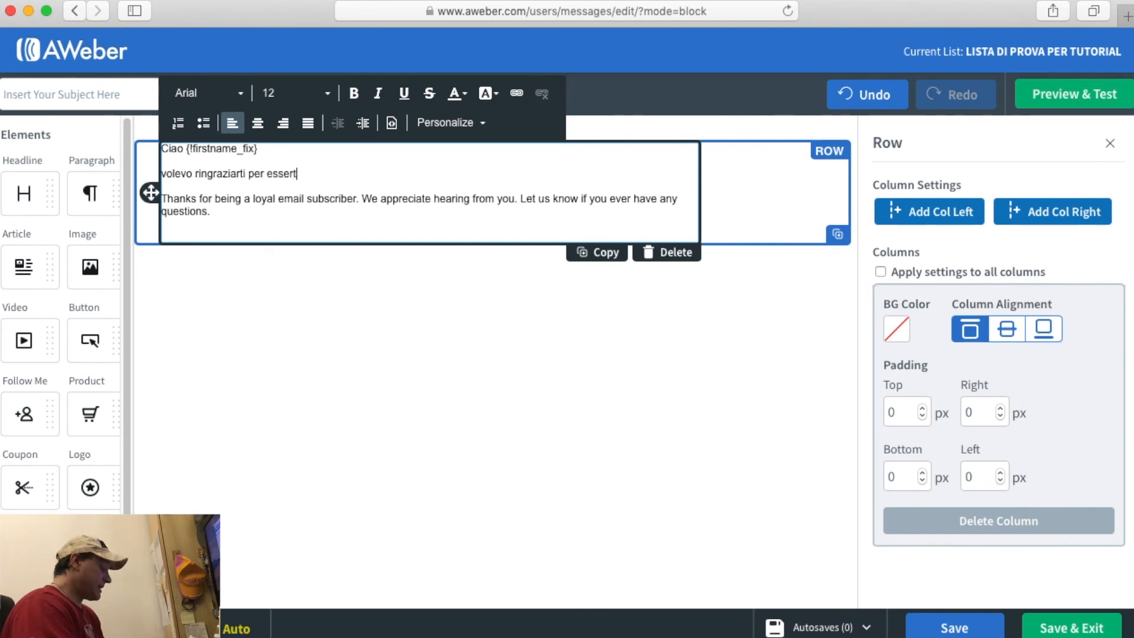
type("i iscritto alla mi")
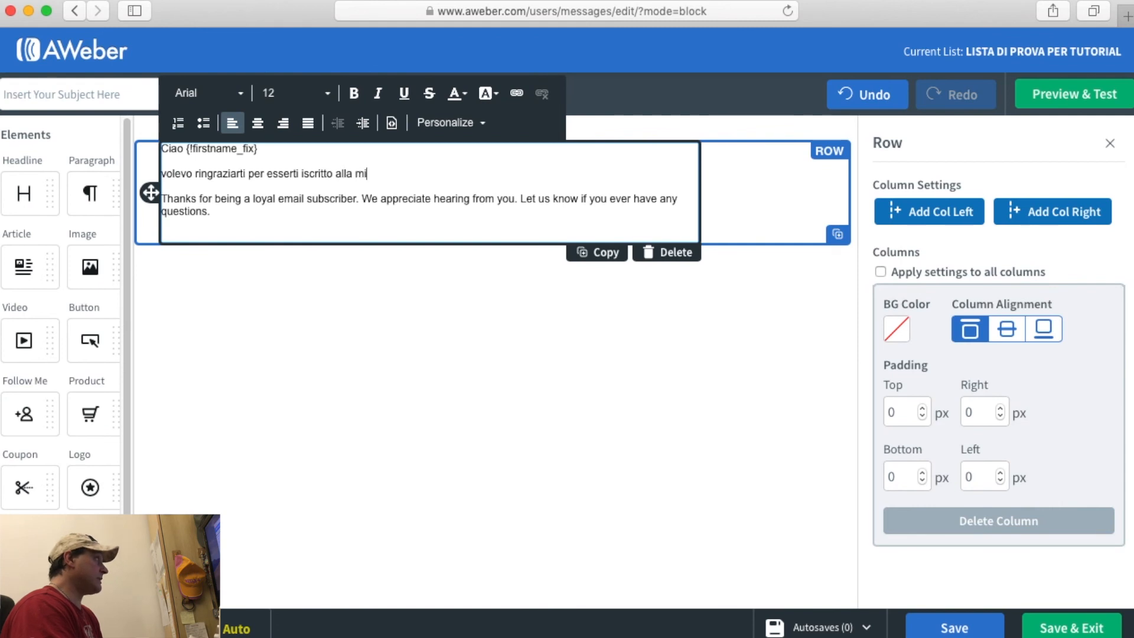
type("a mail")
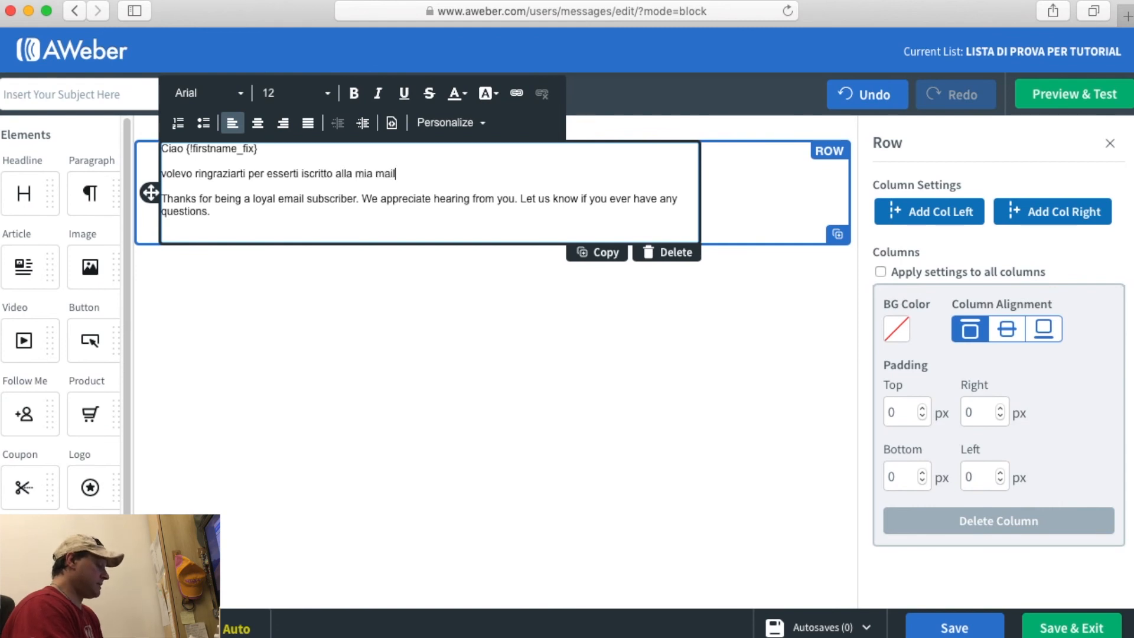
type("ing list")
key("Return")
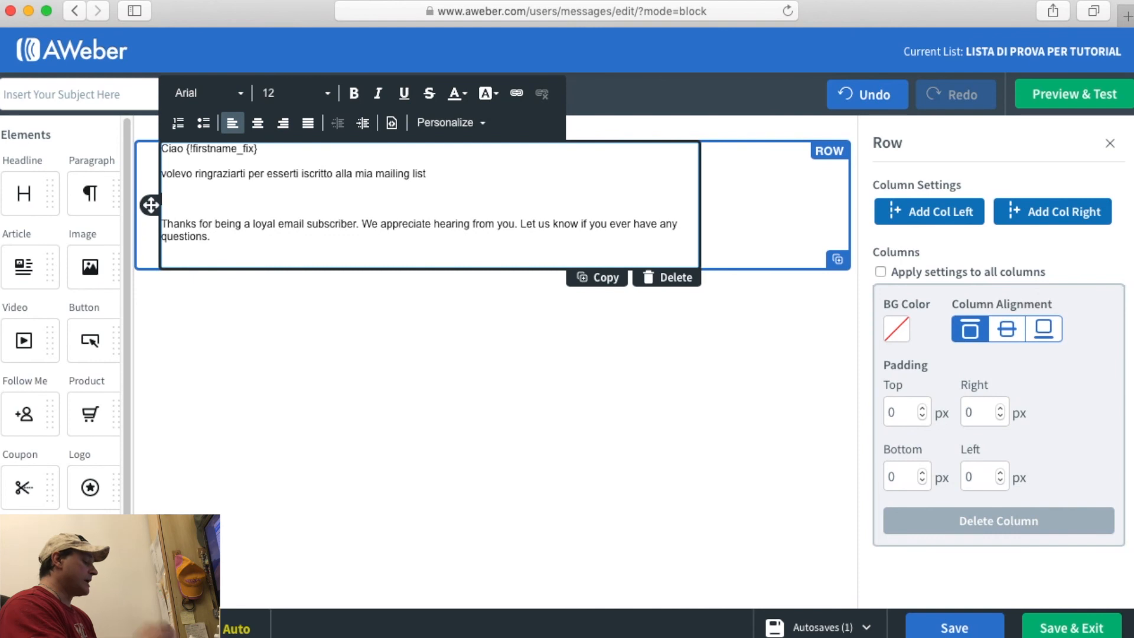
type("contenuto")
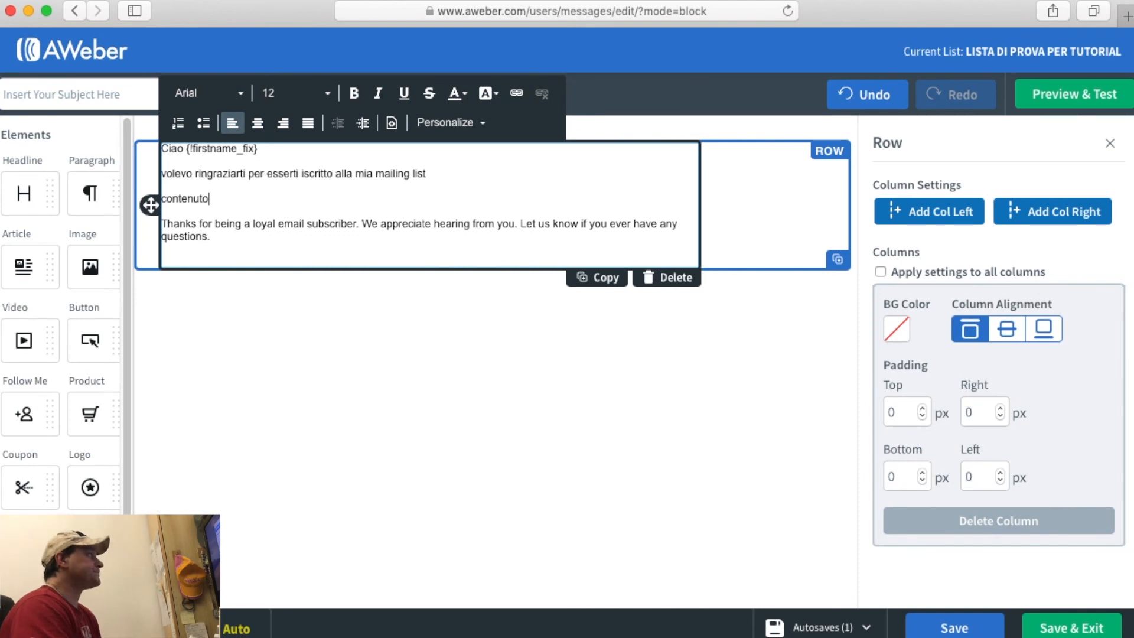
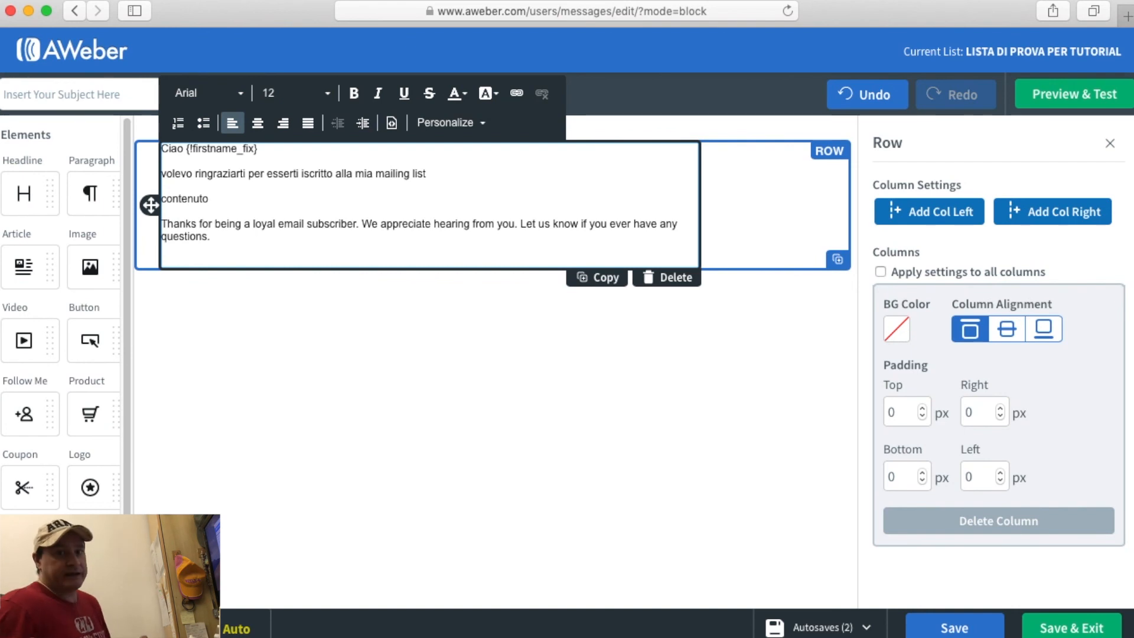
Swap the 'Thanks for being…' paragraph for an 'arrivederci' sign-off with the sender's first name beneath.
left_click_drag(163, 223, 237, 241)
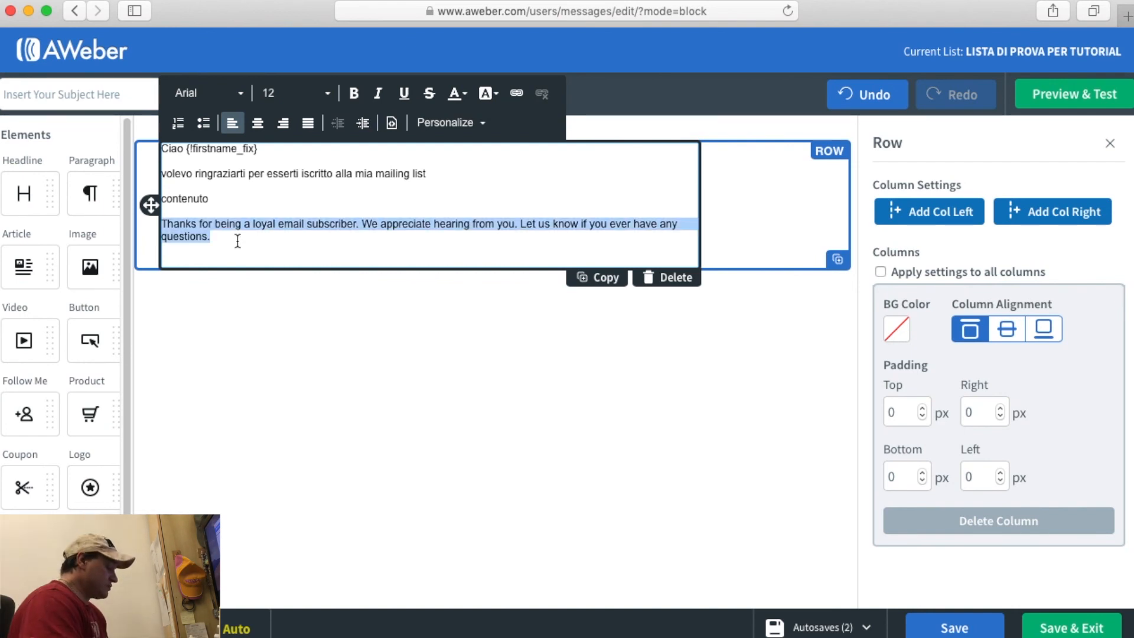
type("arriverdrci")
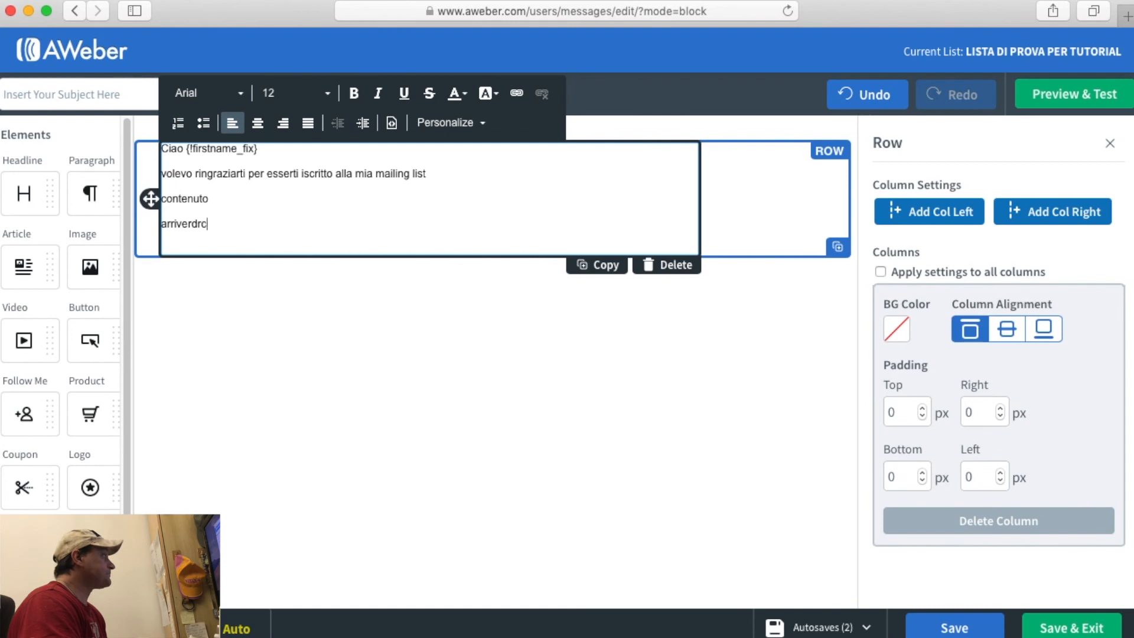
key("Return")
type("ARmand")
key("BackSpace")
key("BackSpace")
key("BackSpace")
key("BackSpace")
key("BackSpace")
key("BackSpace")
type("rman")
key("BackSpace")
key("BackSpace")
key("BackSpace")
key("BackSpace")
type("Armando")
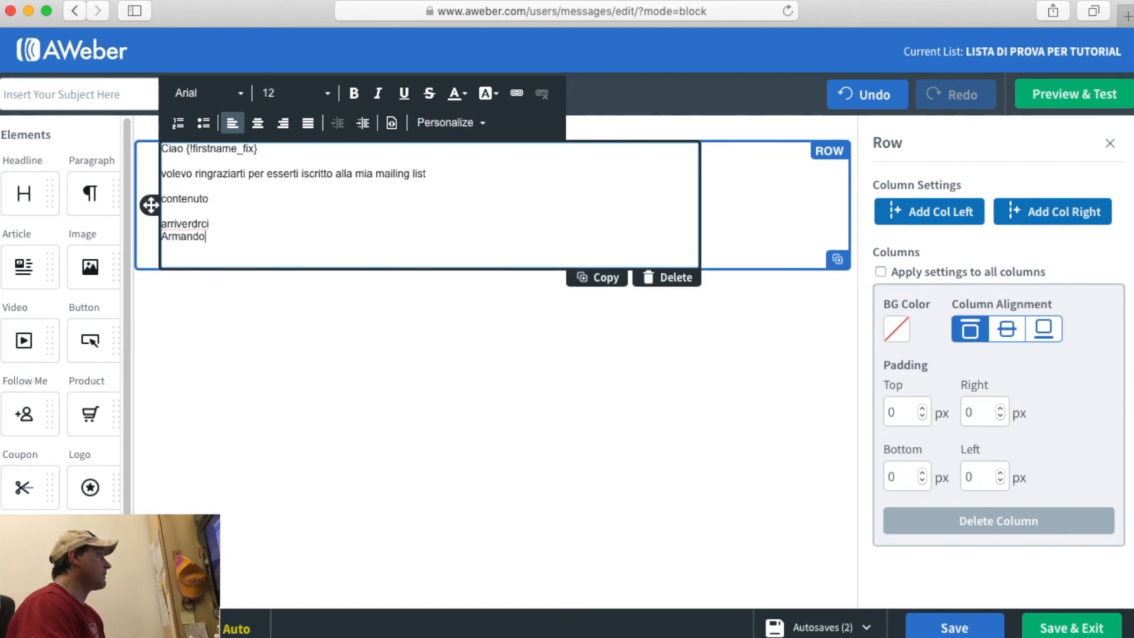
double_click(197, 223)
type("a")
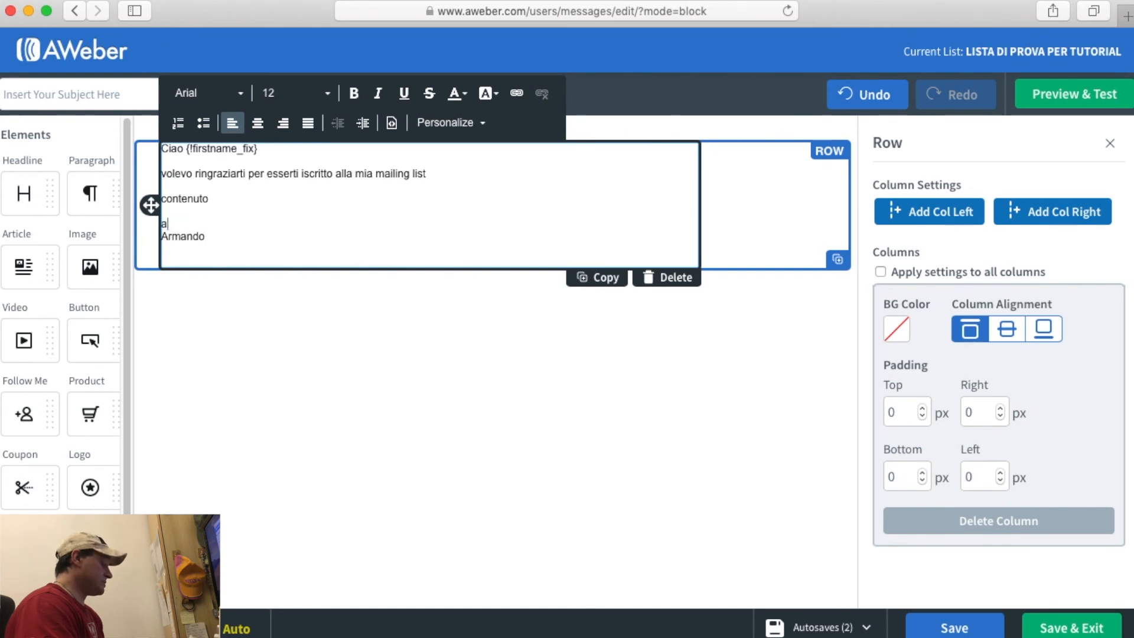
type("rrivederci")
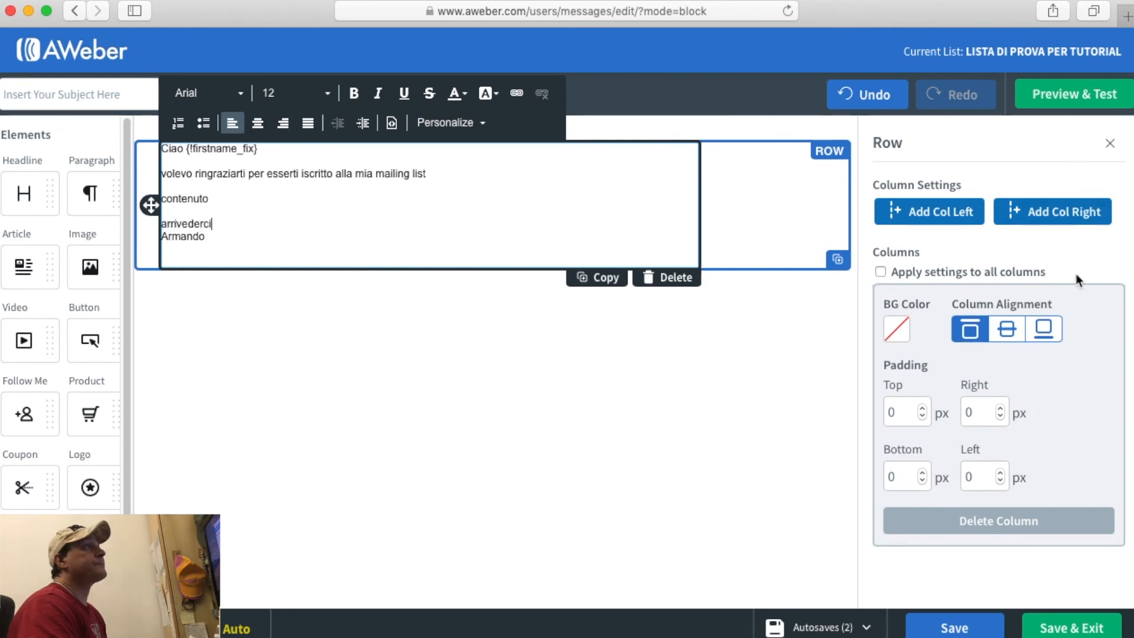
Set the message subject to 'mail di prova' from the Preview & Test view.
left_click(1075, 94)
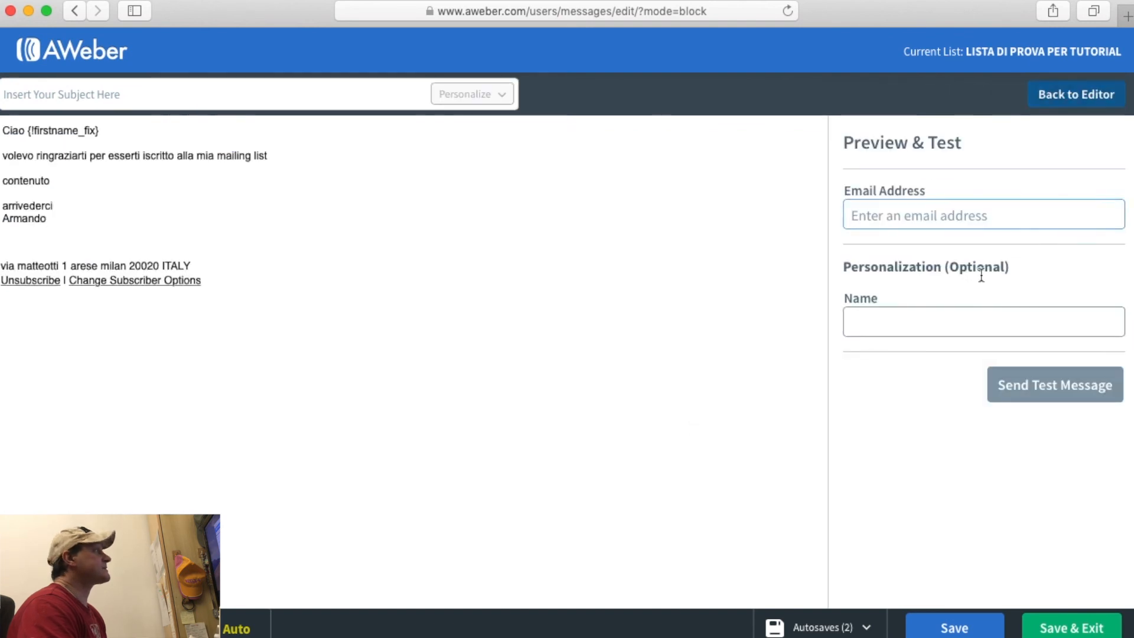
left_click(15, 98)
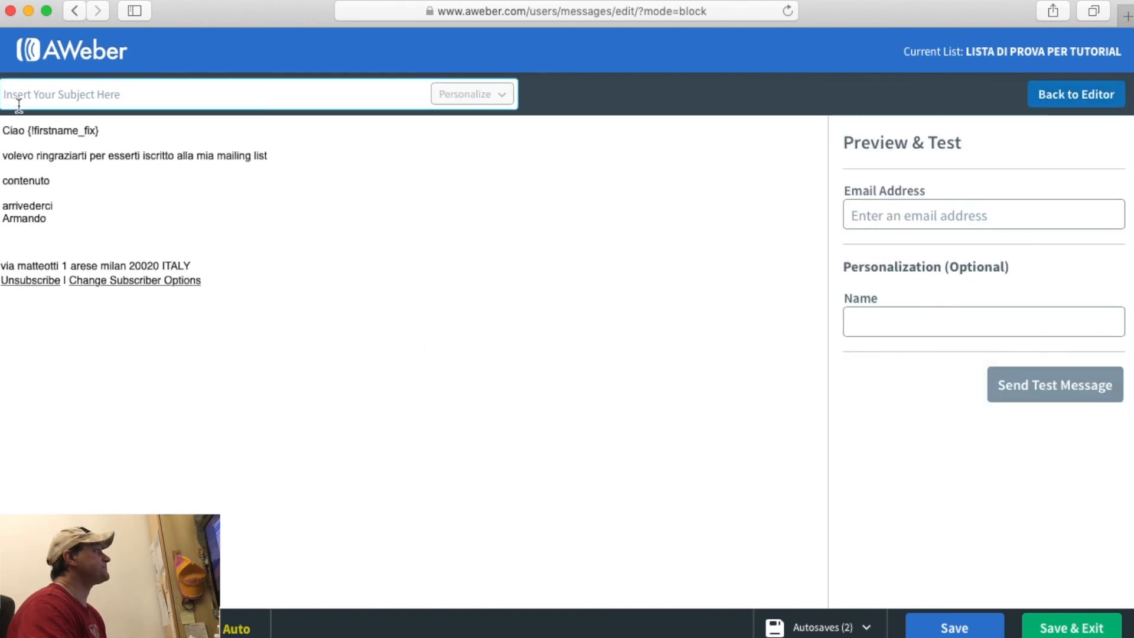
type("ma")
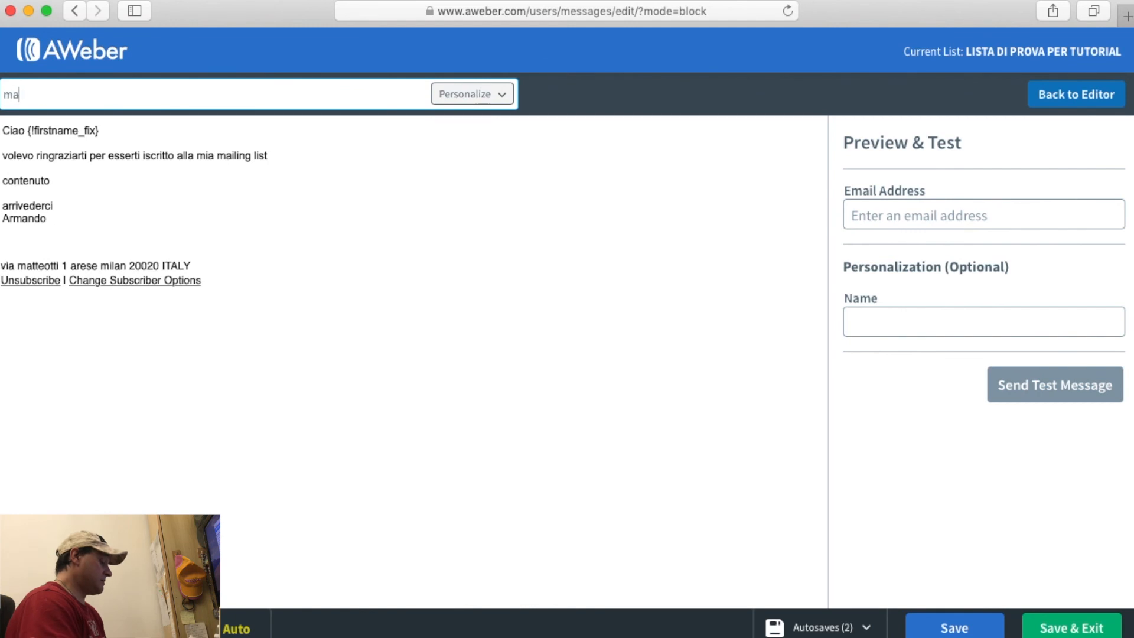
type("il di prova")
left_click(788, 250)
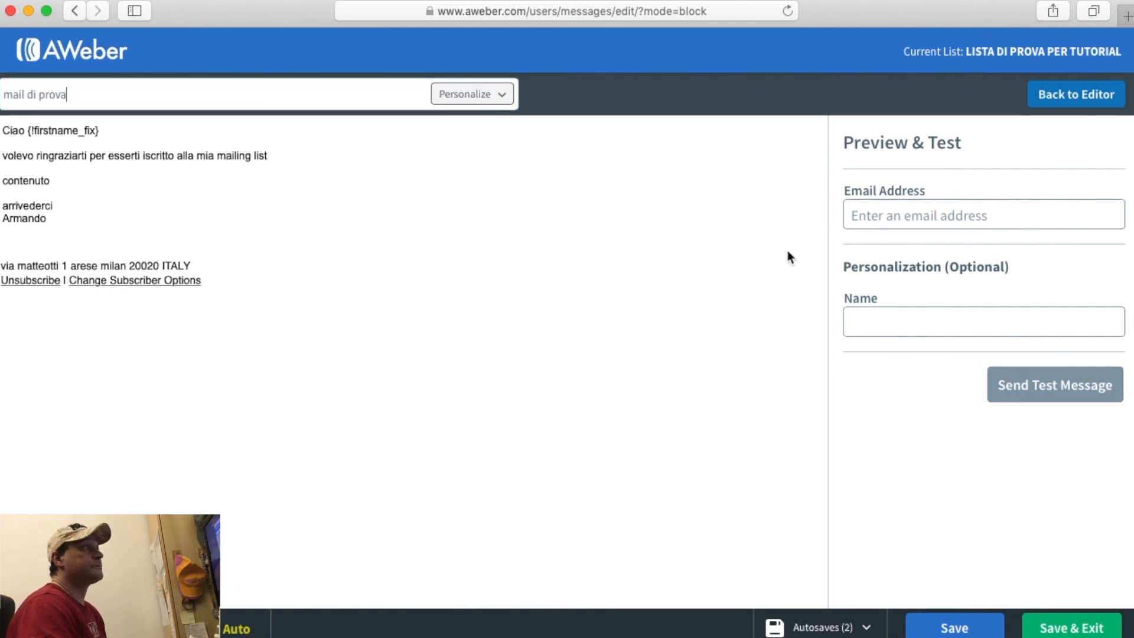
Enter the test recipient's e-mail address and name, then go back to the editor.
left_click(912, 221)
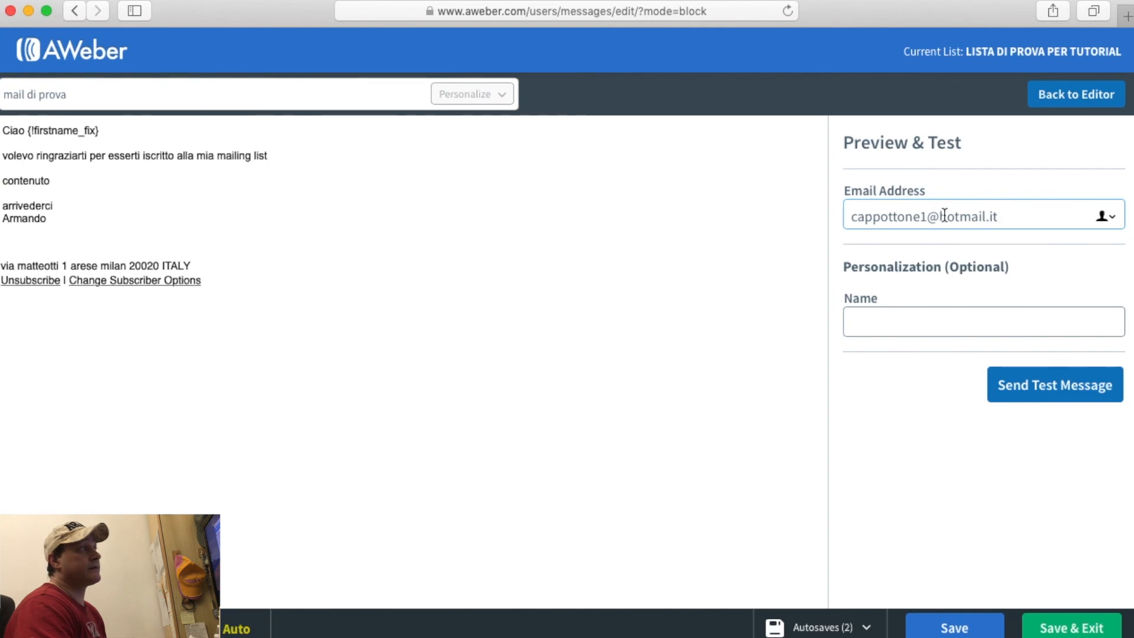
left_click(894, 325)
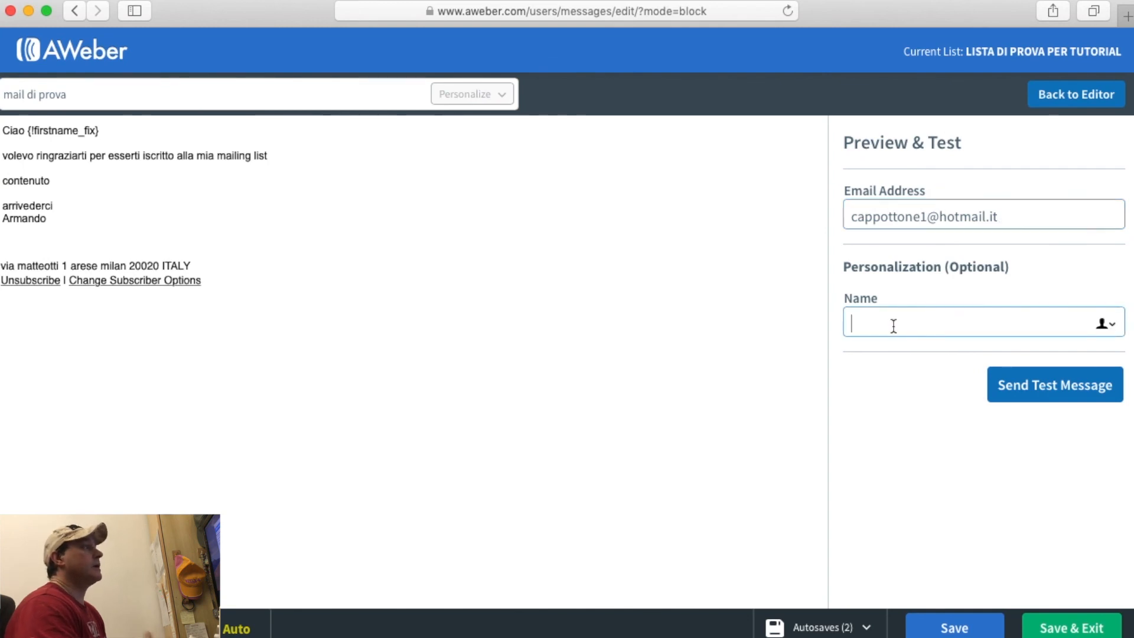
type("armando prova")
key("BackSpace")
type("a")
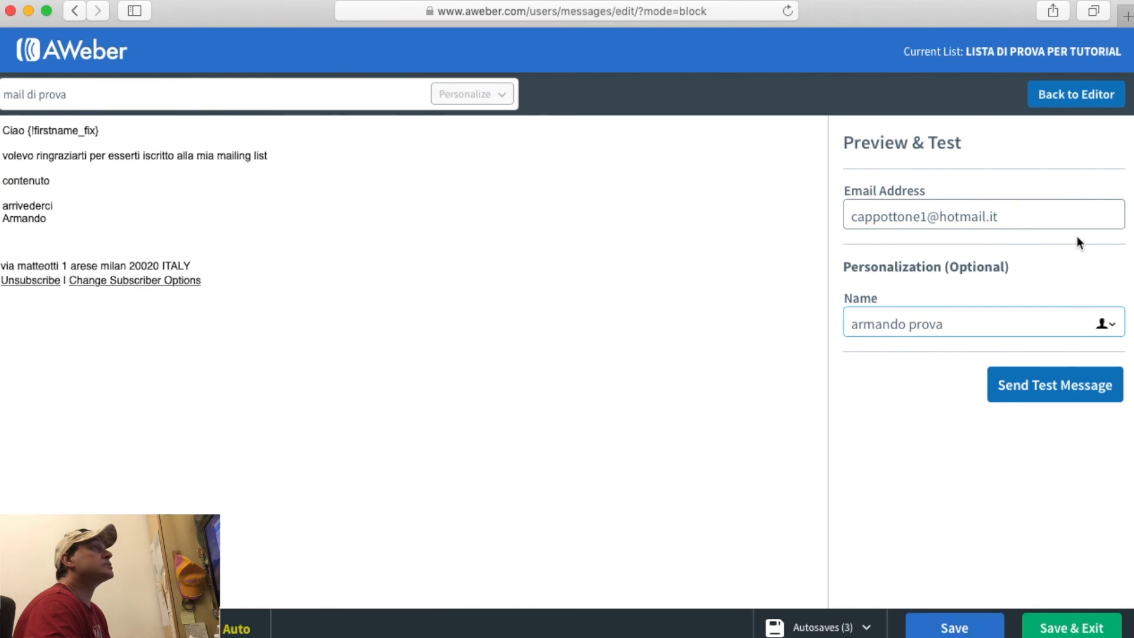
left_click(1072, 101)
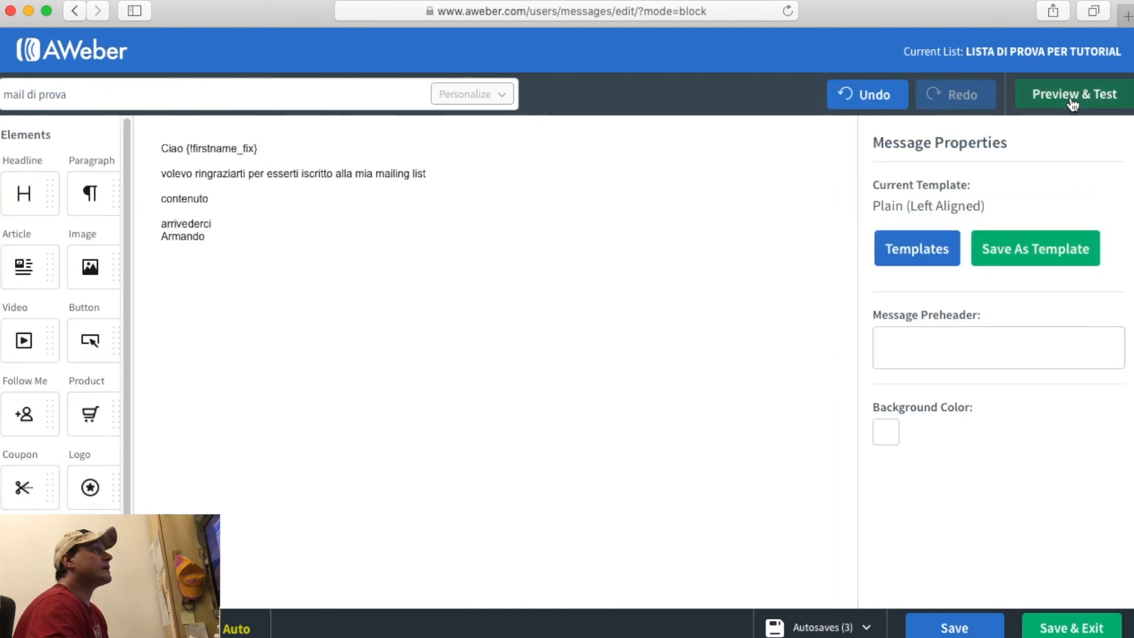
Save the message and enter 'contenuto del preview' as its preheader.
left_click(962, 630)
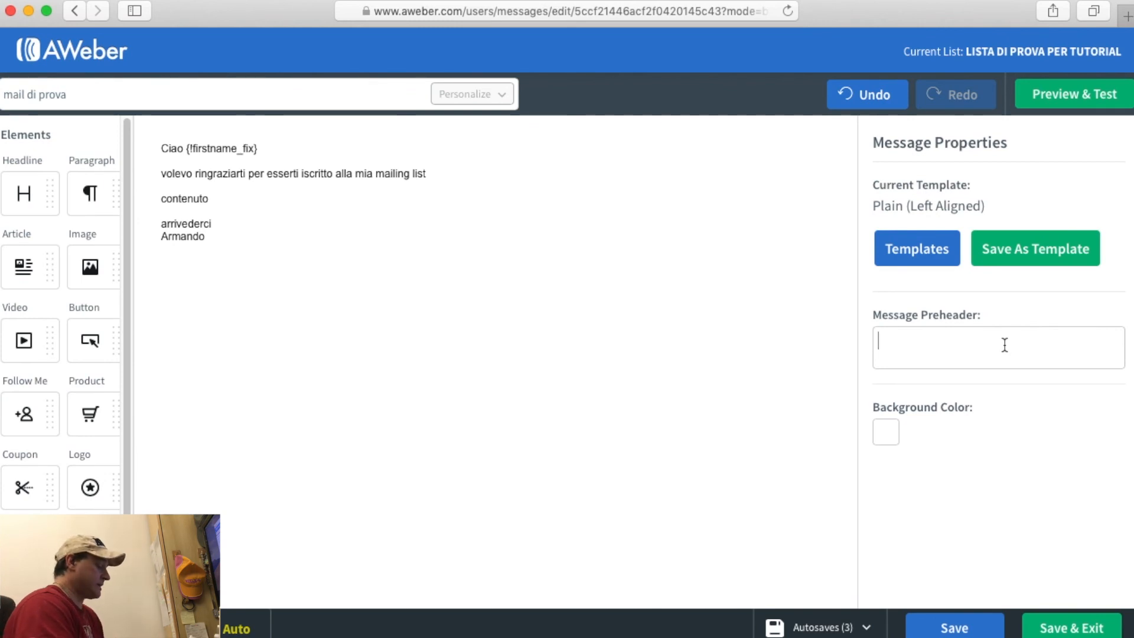
type("contenuto del ")
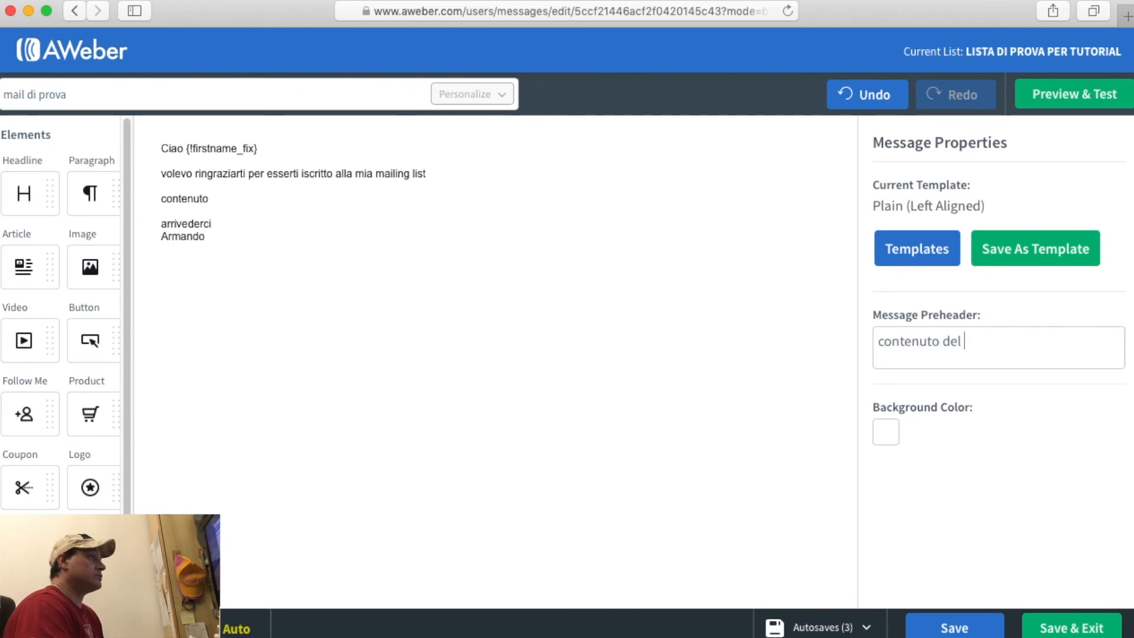
type("preview")
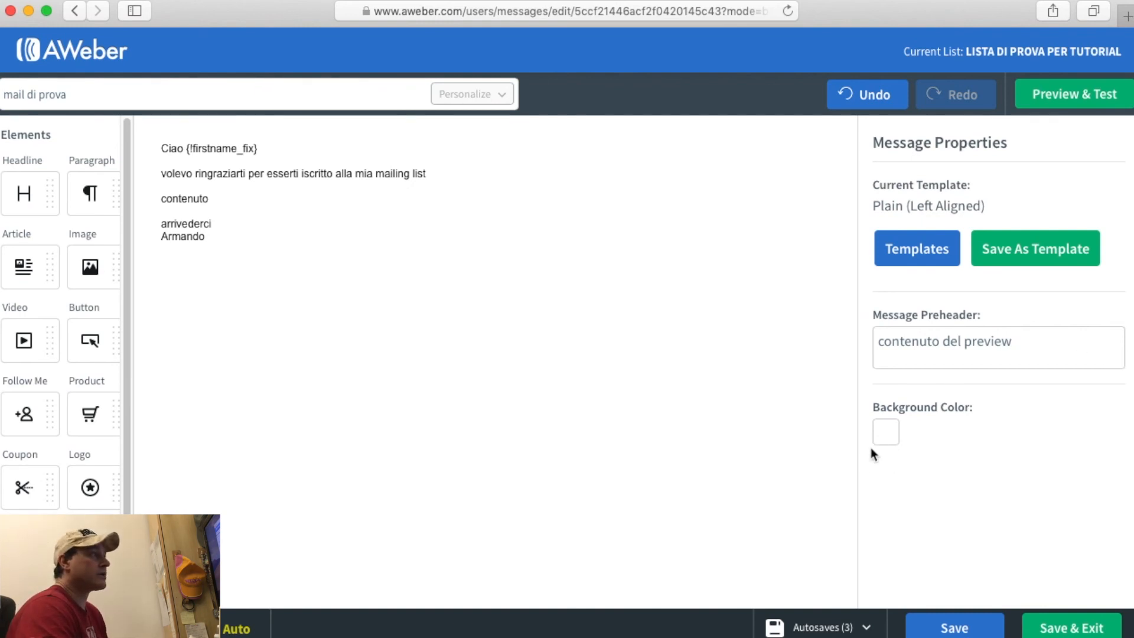
left_click(882, 436)
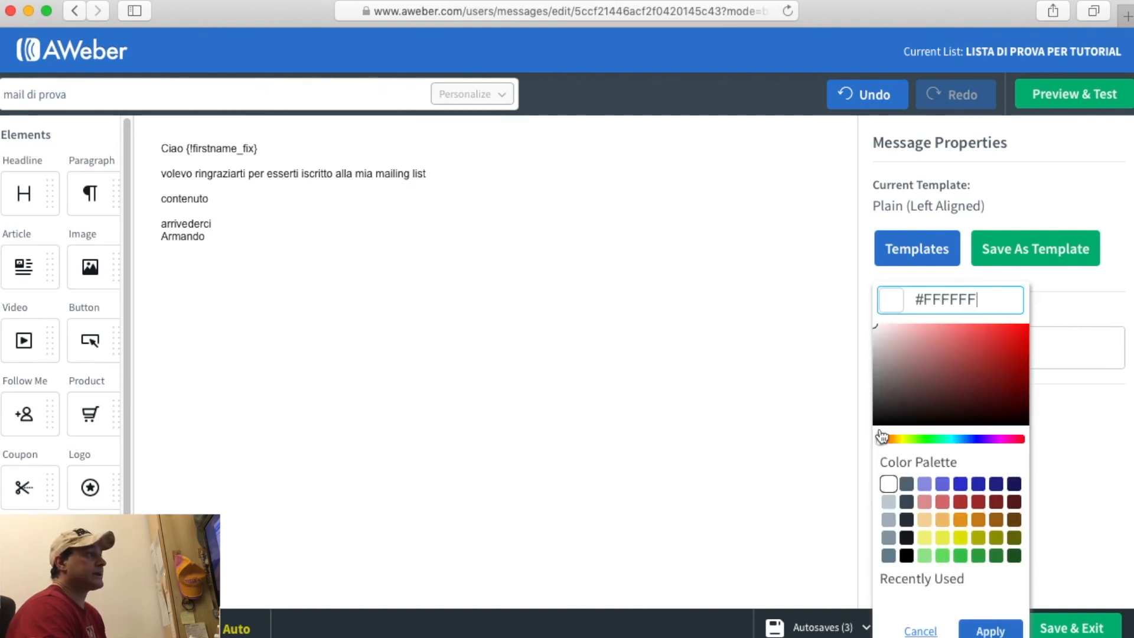
left_click(907, 484)
left_click(960, 538)
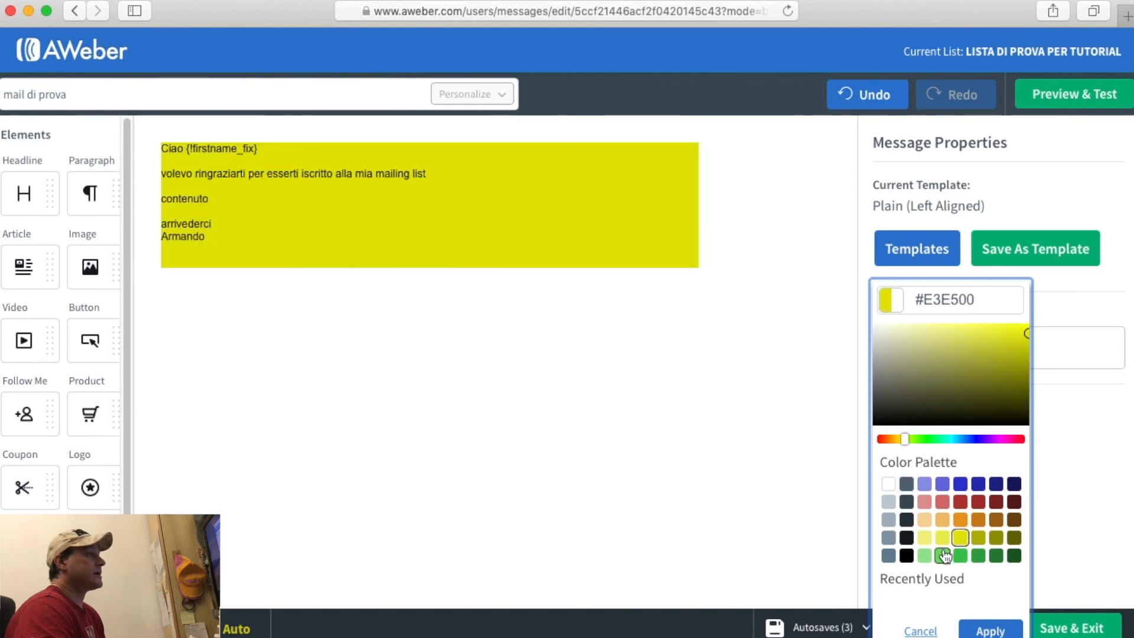
left_click(942, 555)
left_click(888, 484)
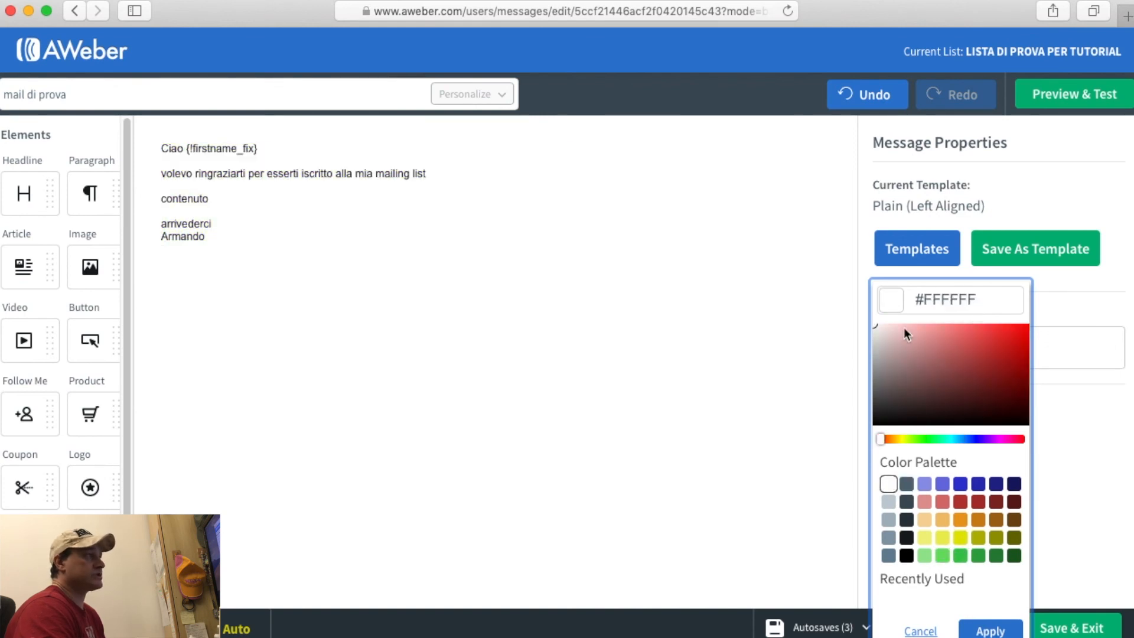
left_click(1093, 332)
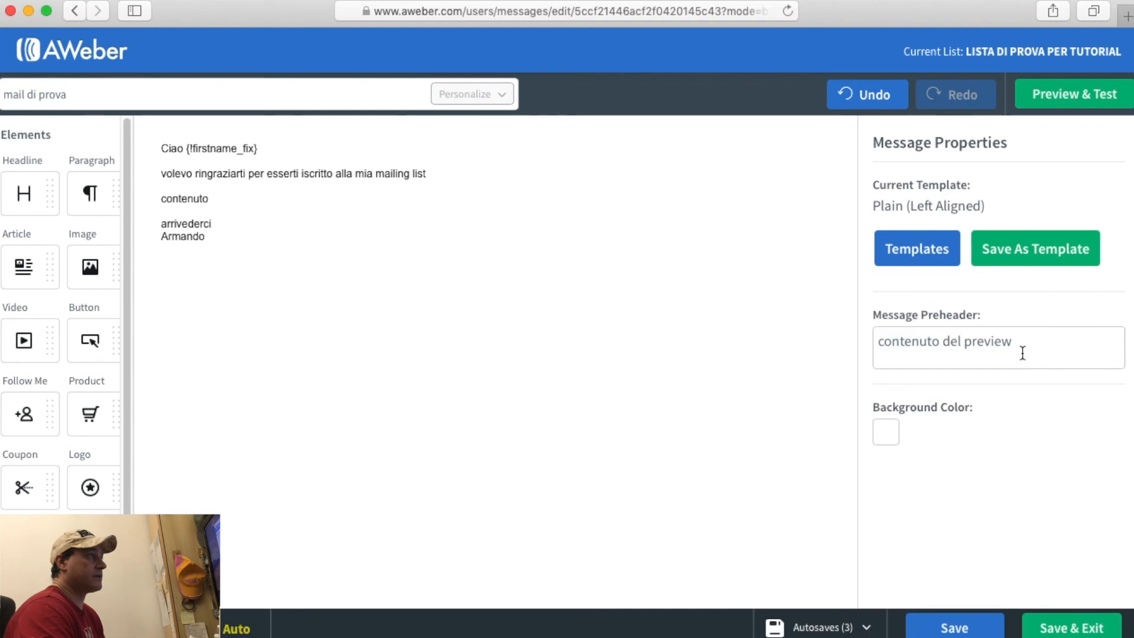
double_click(952, 343)
triple_click(952, 342)
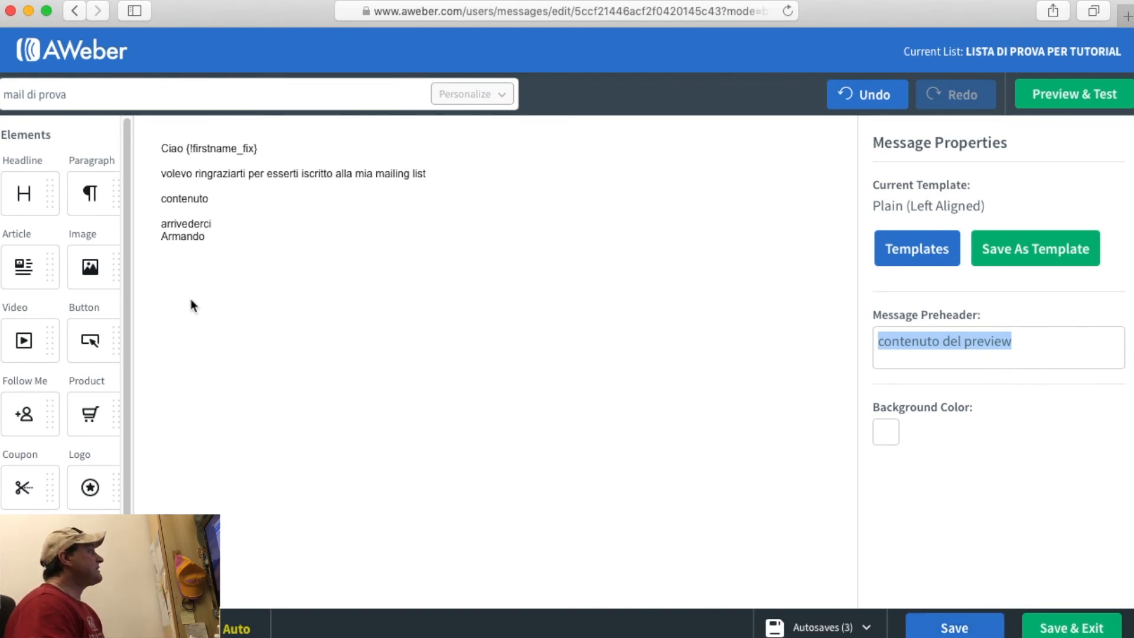
scroll(49, 437, "down", 1)
scroll(49, 437, "down", 3)
scroll(49, 413, "up", 4)
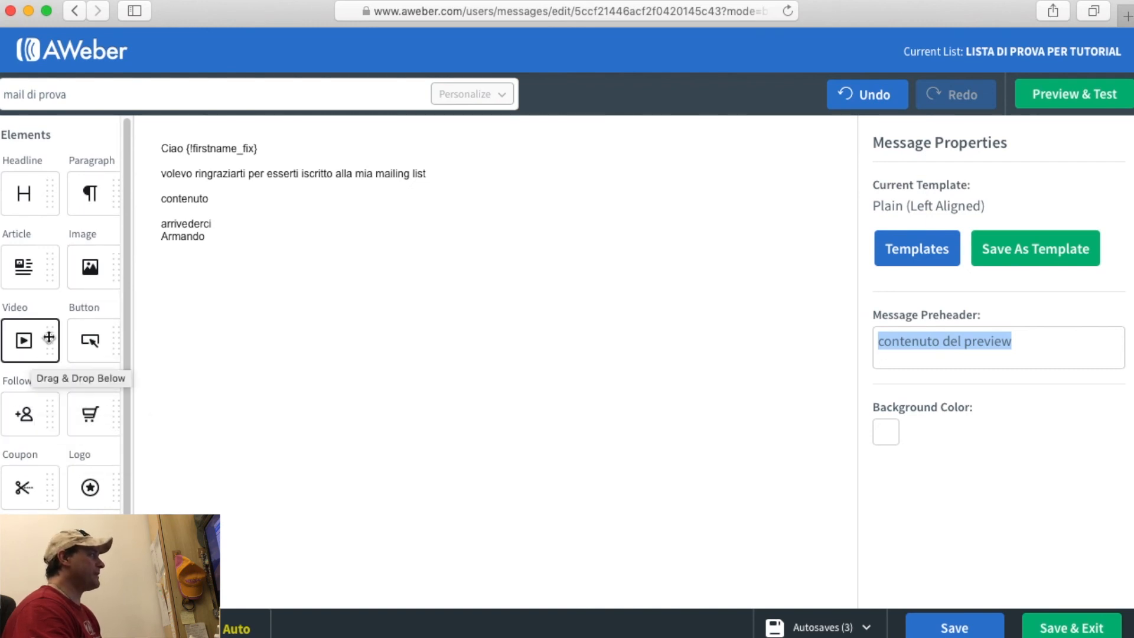
scroll(33, 355, "down", 3)
Add the line 'seguimi sui miei canali' below 'contenuto' in the text block.
left_click(246, 194)
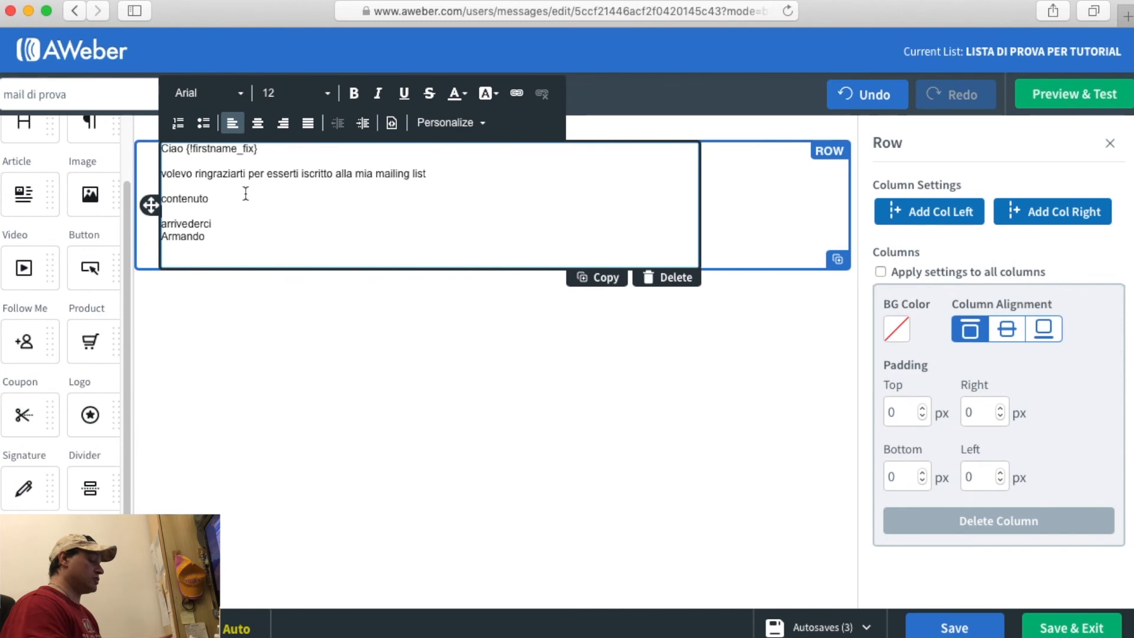
key("Return")
key("Return")
key("Return")
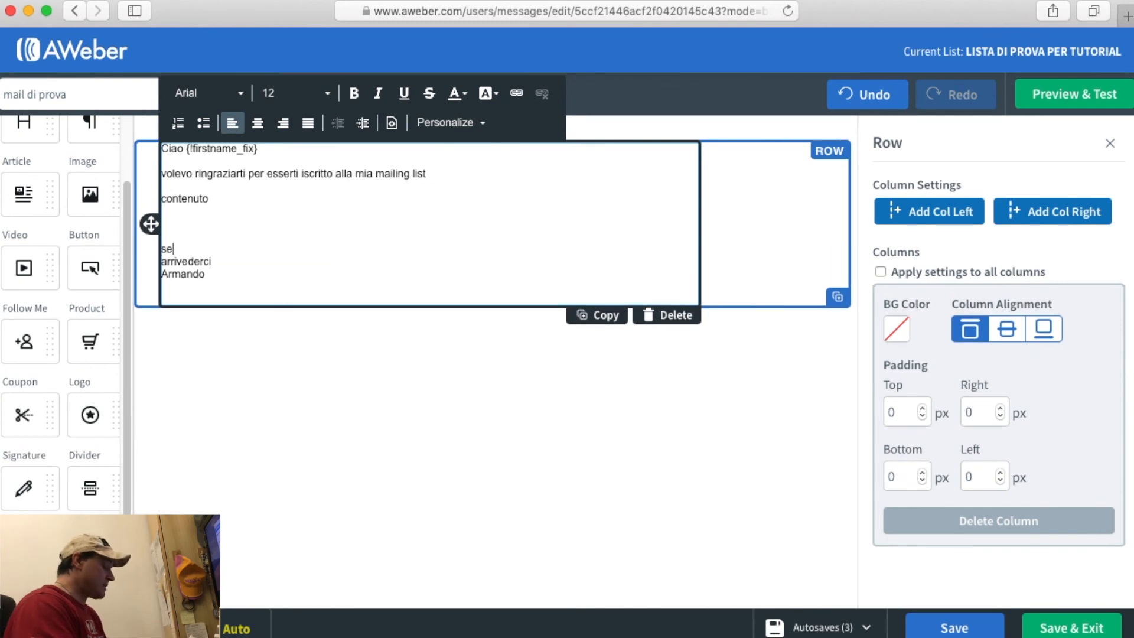
type("seguimi ")
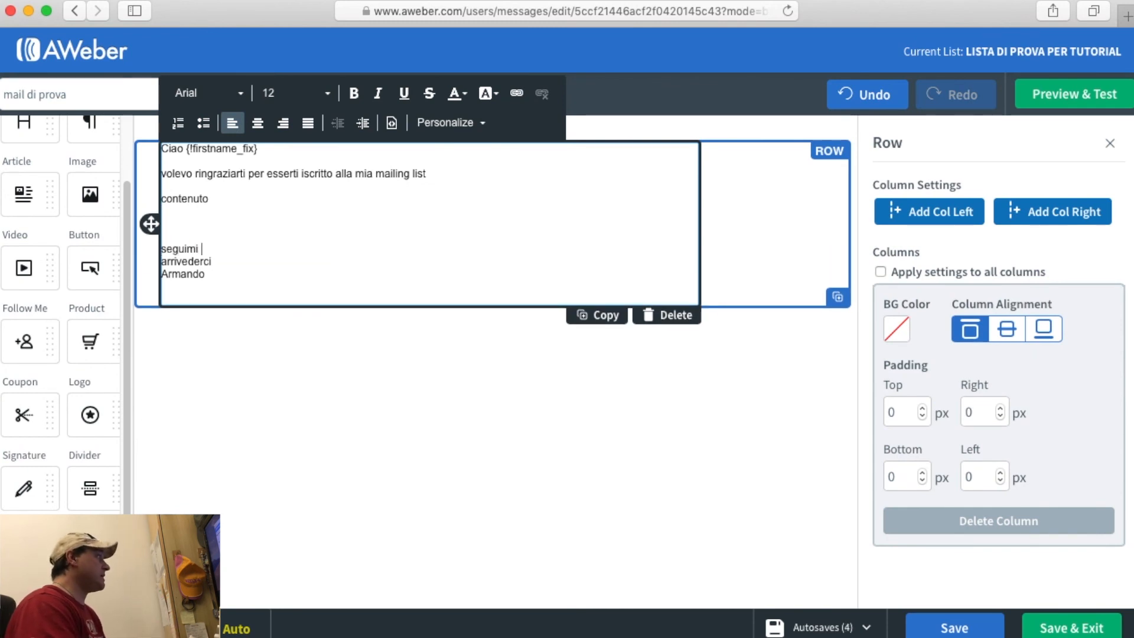
type("sui miei cana")
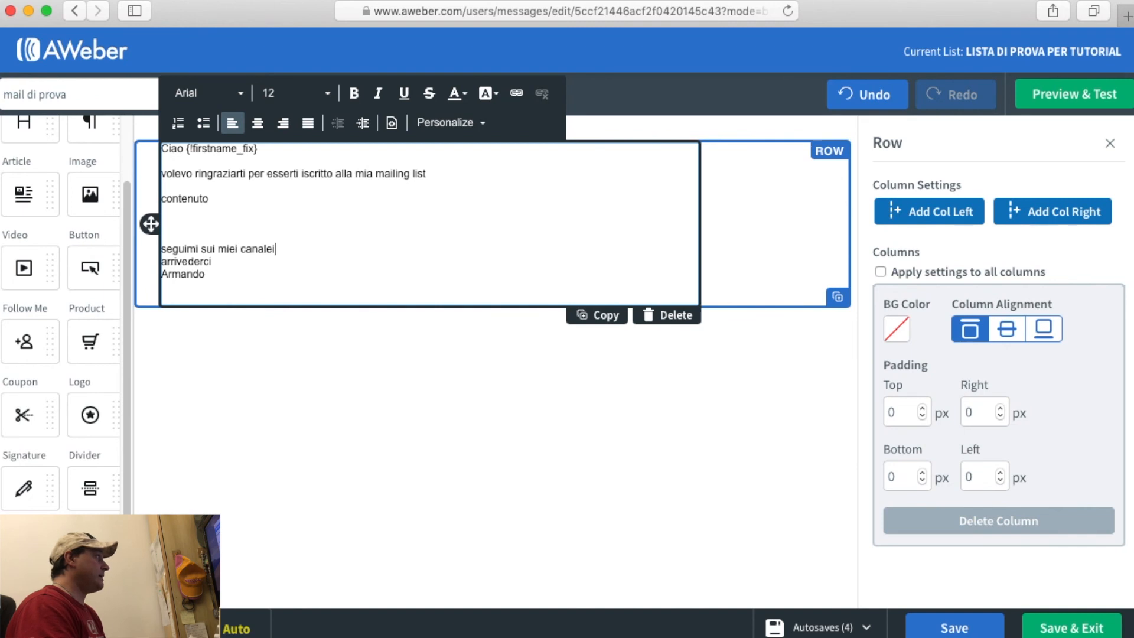
type("li")
key("Return")
key("Return")
List YOUTUBE, FACEBOOK and INSTAGRAM on separate lines beneath it.
type("YOUTUBE")
key("Return")
type("FACEBOOK")
key("Return")
type("INSTAGR")
key("BackSpace")
type("AGRAM")
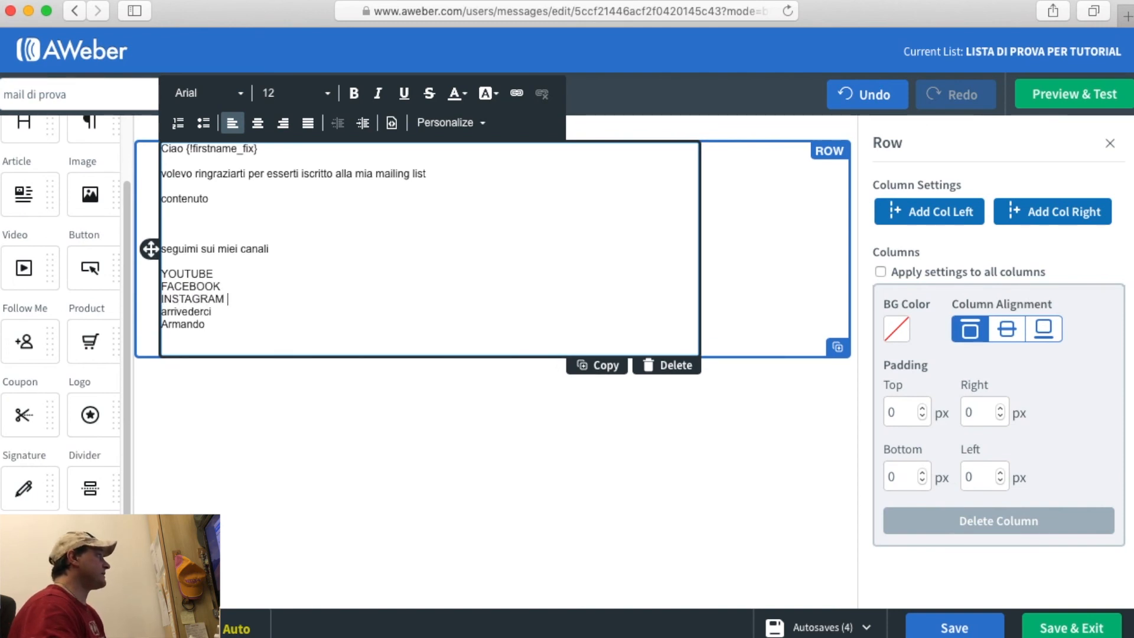
key("Return")
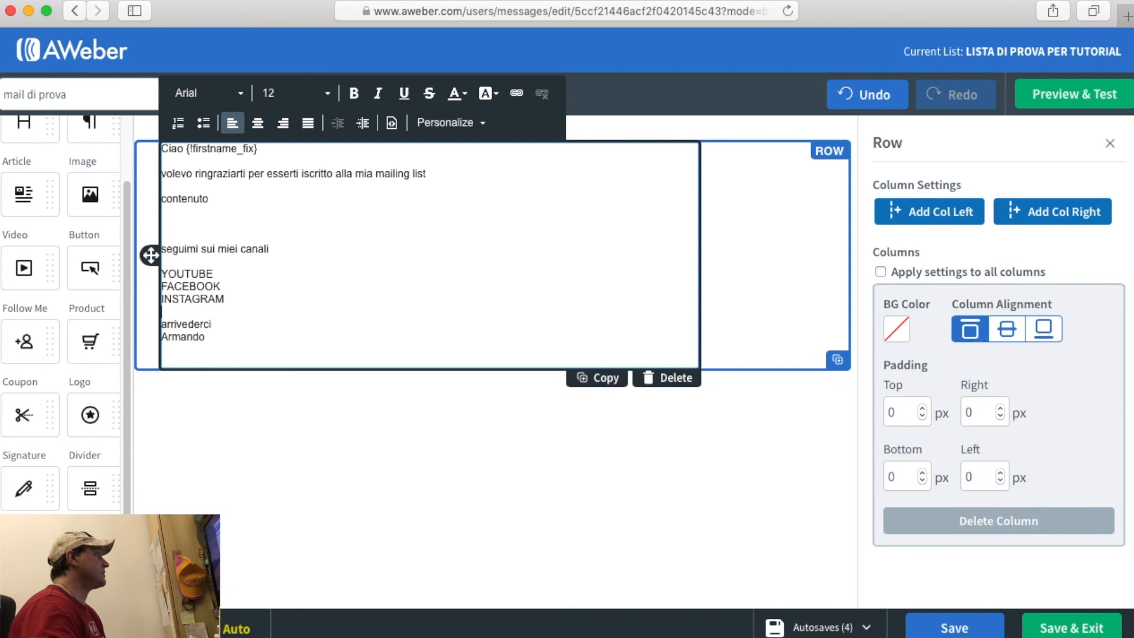
double_click(194, 271)
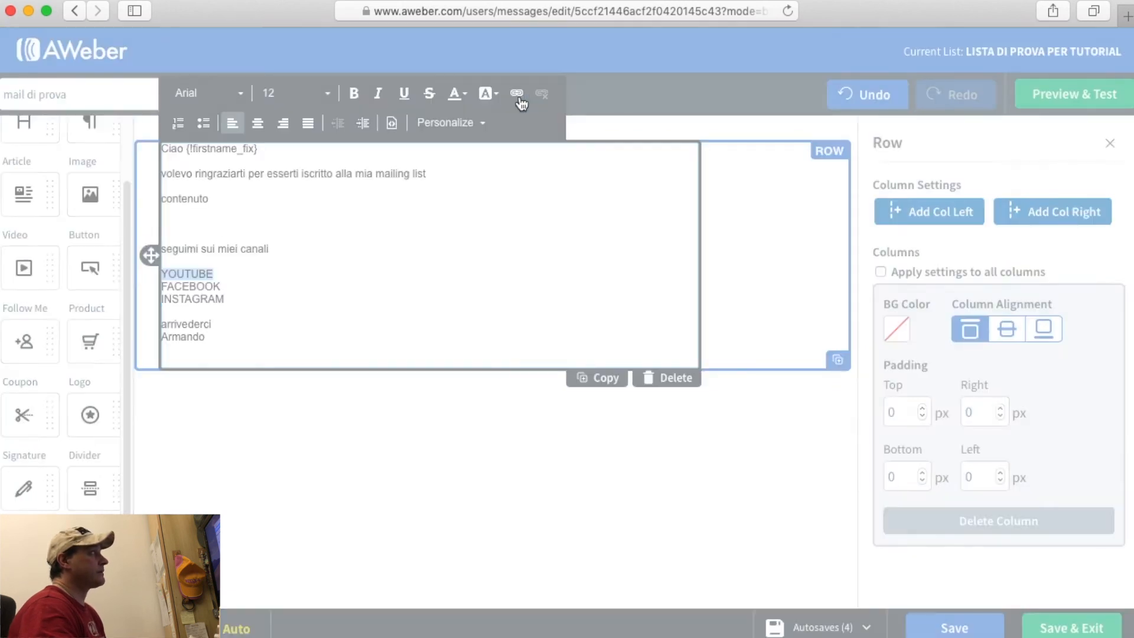
Link YOUTUBE to YouTube.com/miocanale and FACEBOOK to facebook.com/miocanale.
left_click(518, 96)
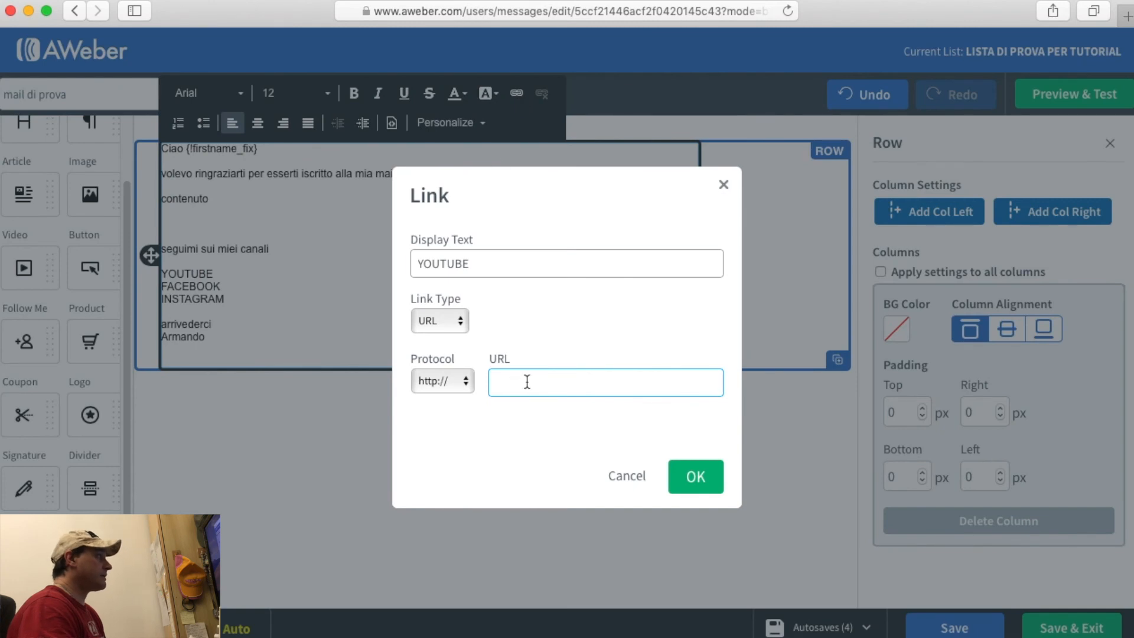
type("YouTube.")
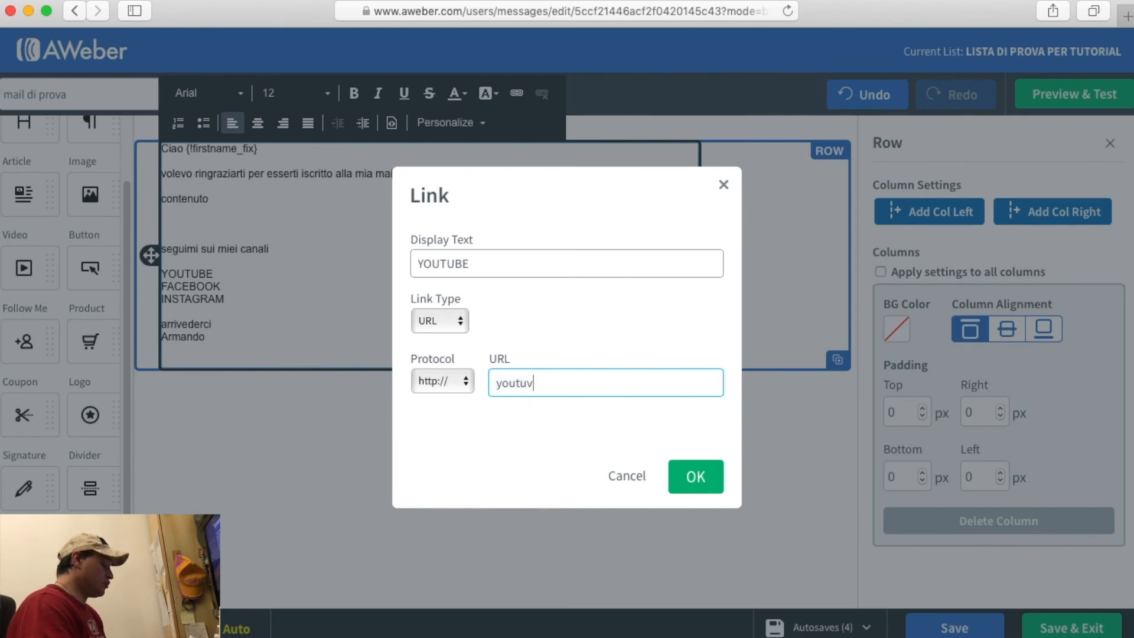
type("com")
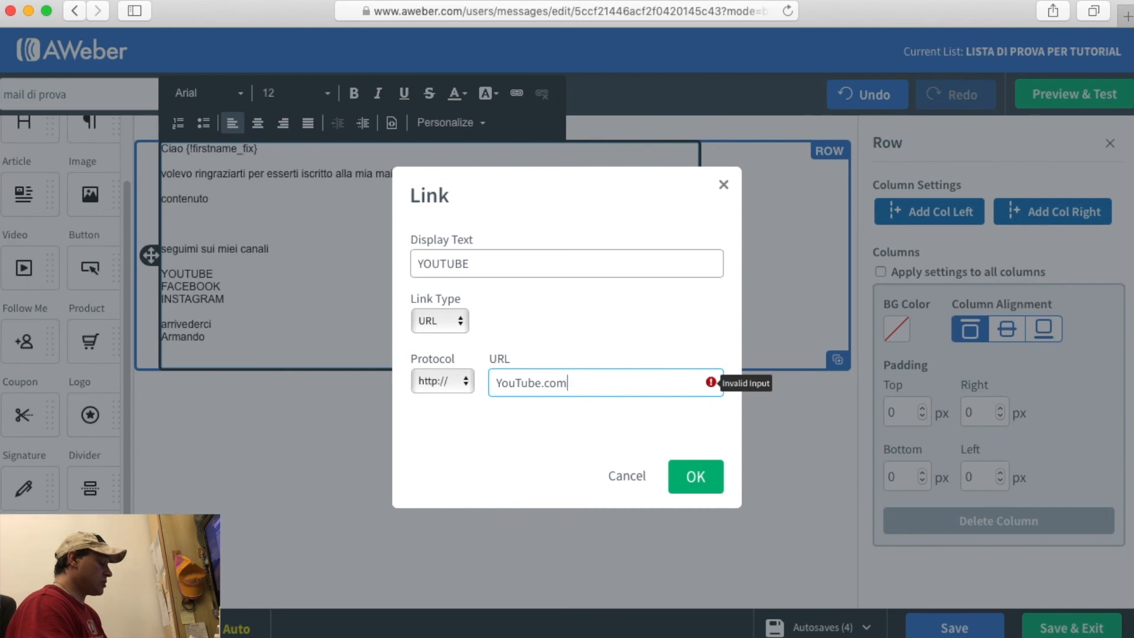
type("/miocanale")
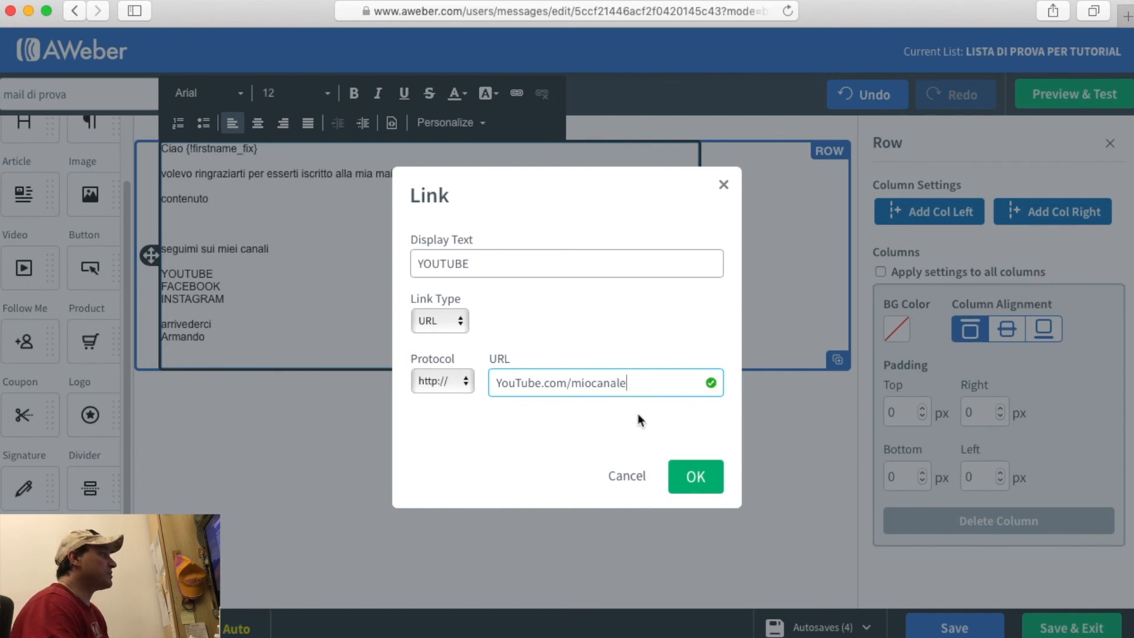
left_click(690, 484)
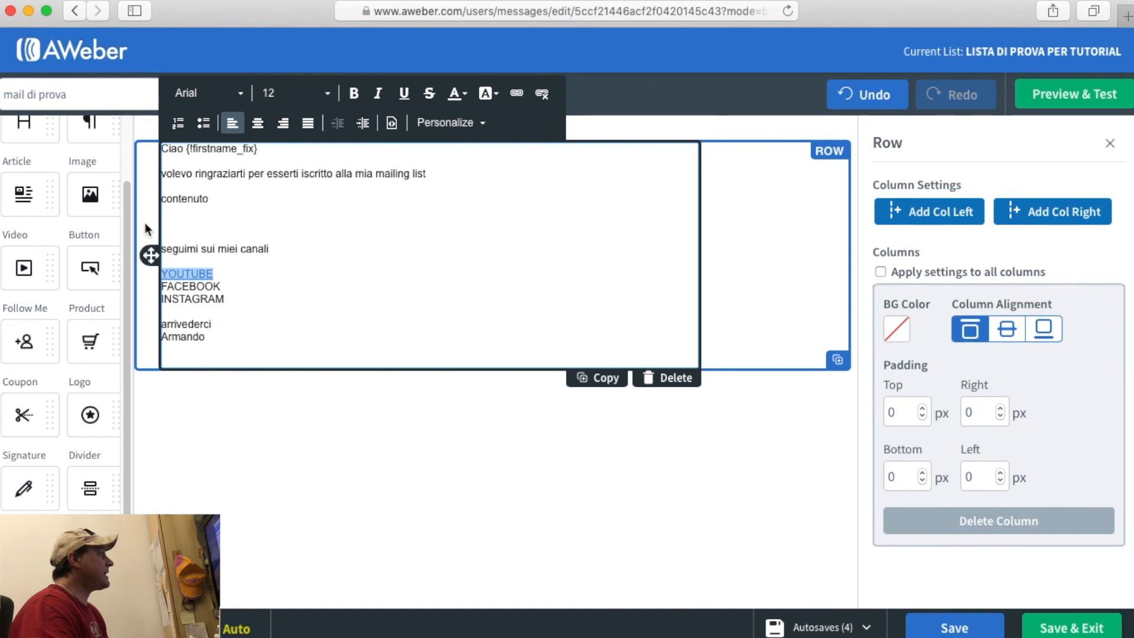
left_click(260, 342)
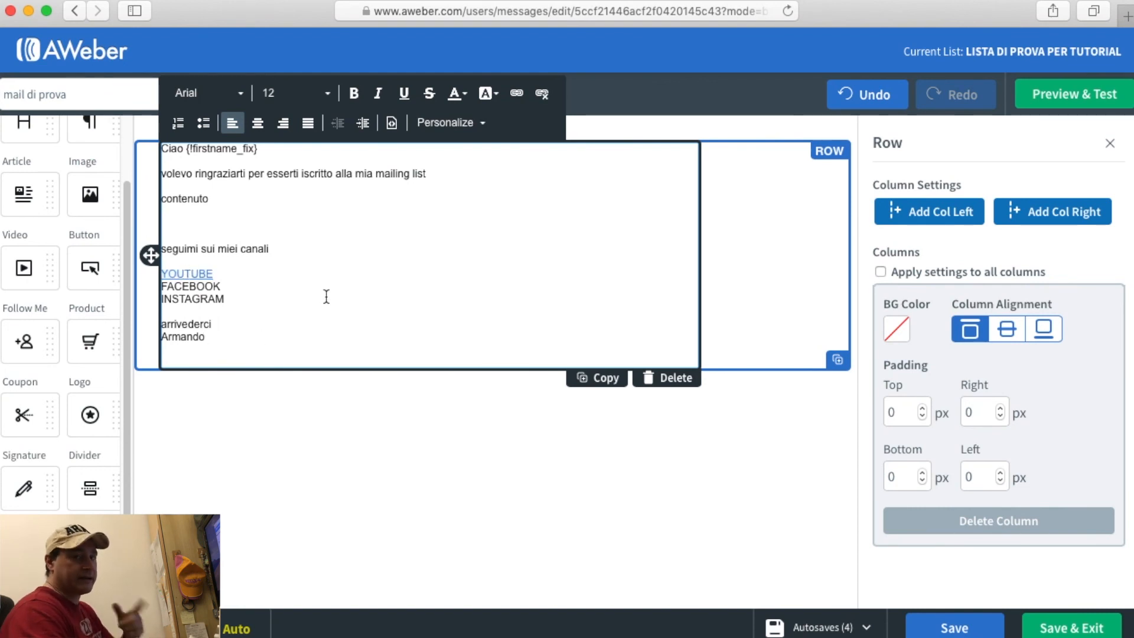
double_click(190, 287)
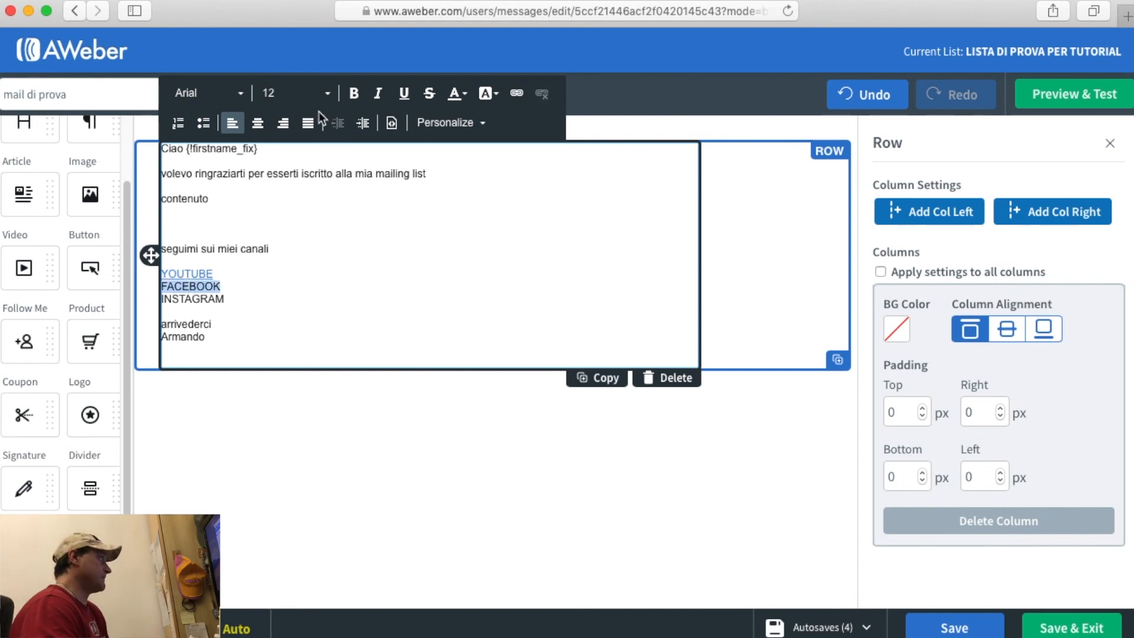
left_click(517, 92)
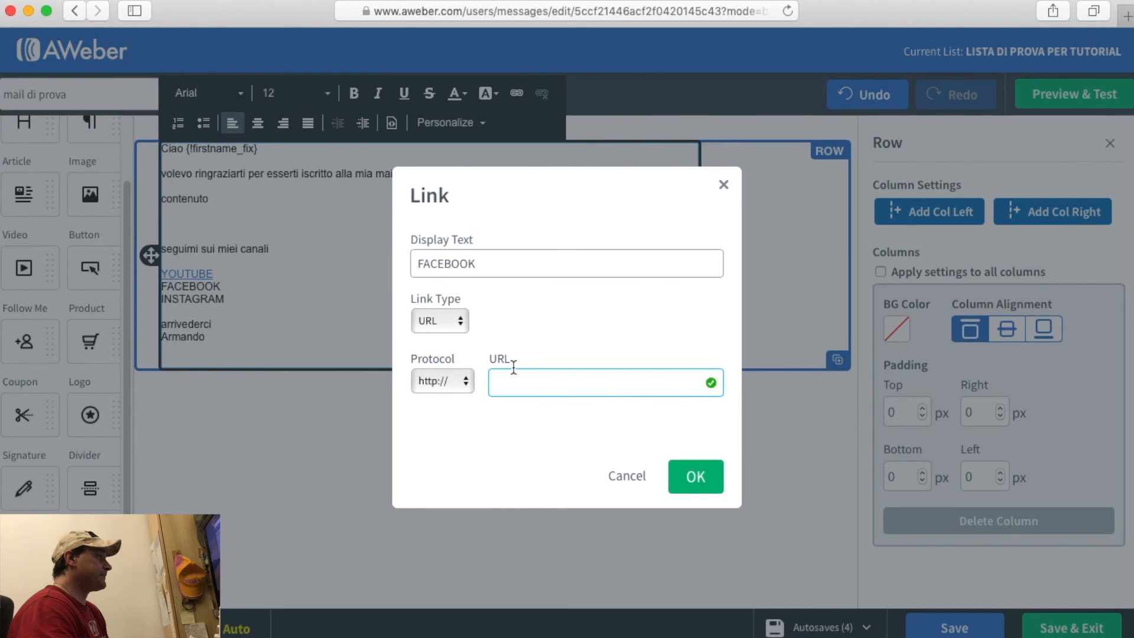
type("facebook.com/")
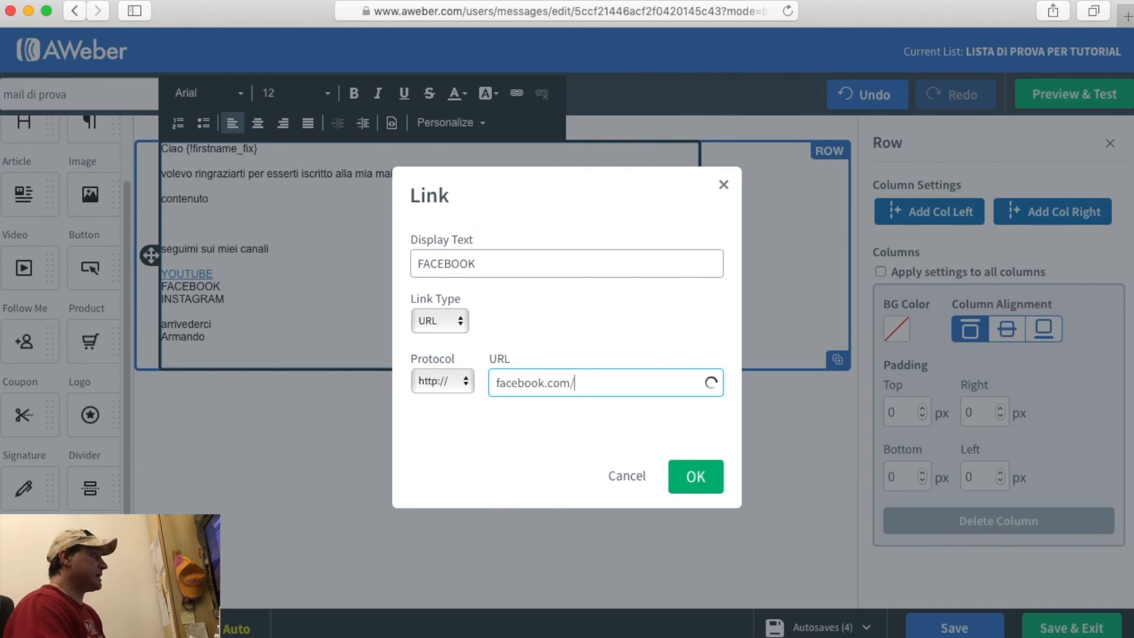
type("miocanale")
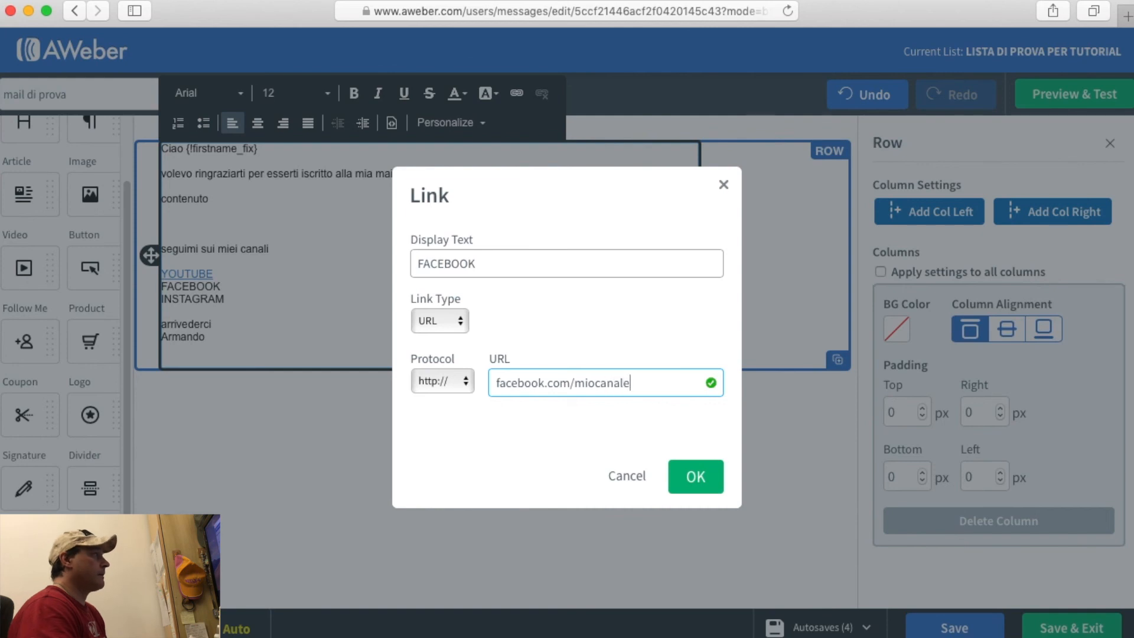
left_click(701, 473)
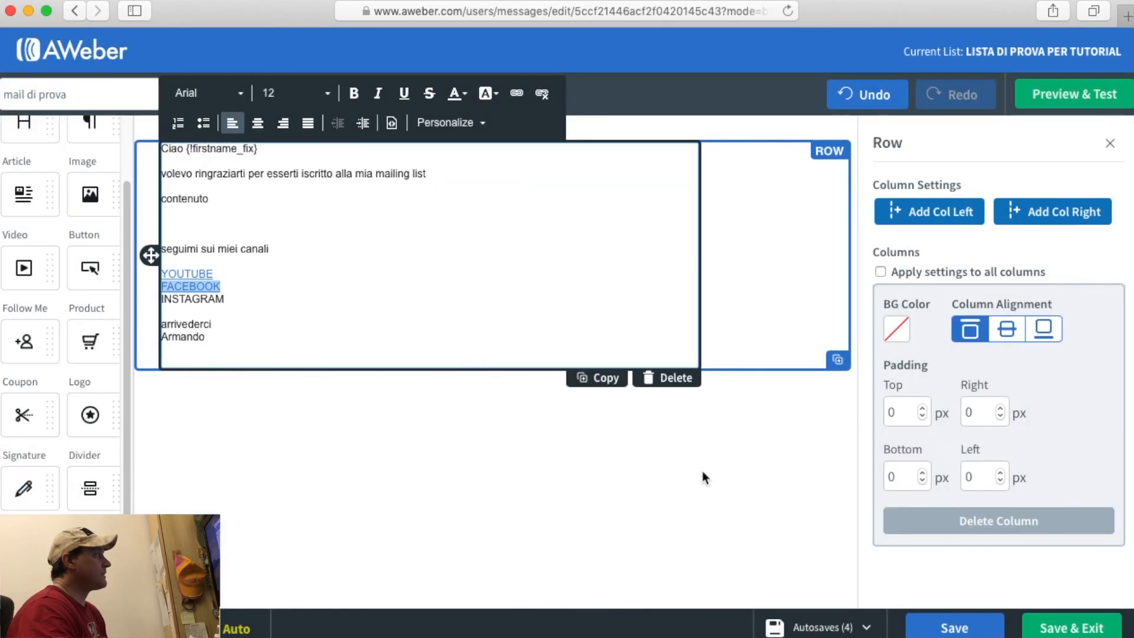
Link INSTAGRAM to instagram.com/miocanale.
double_click(216, 300)
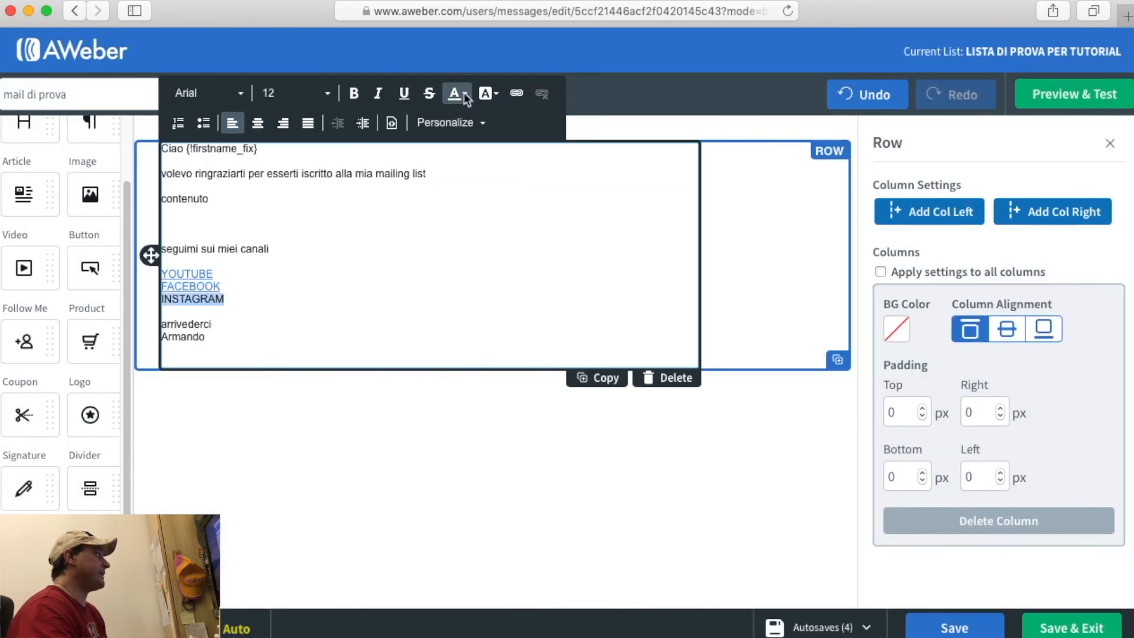
left_click(516, 92)
type("inst")
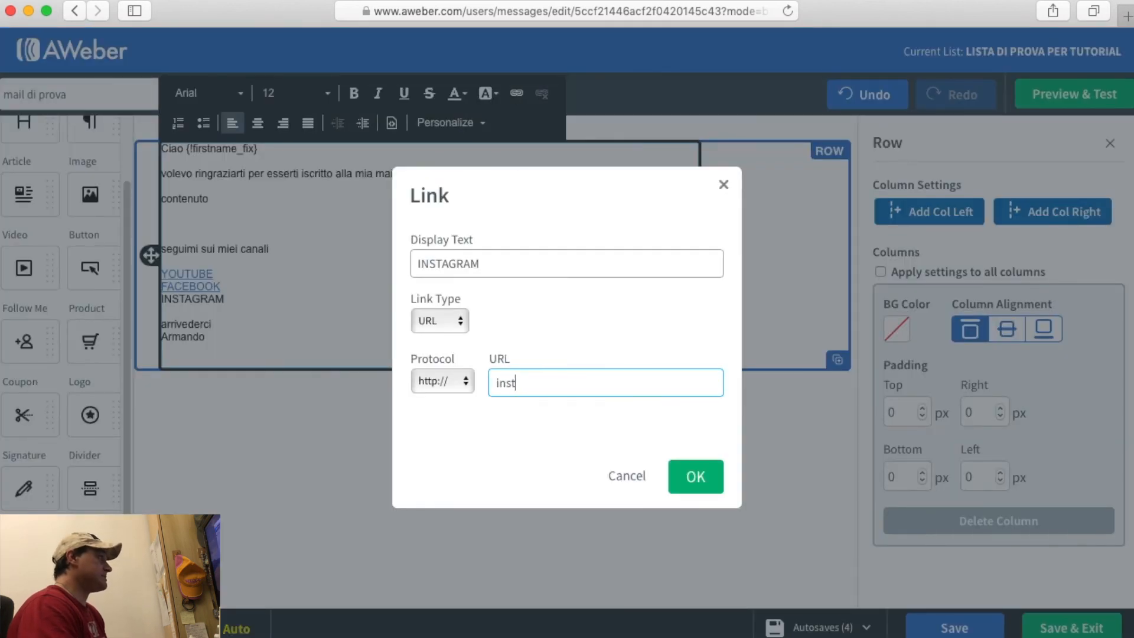
type("agr")
key("BackSpace")
type("gram.com/miocanale")
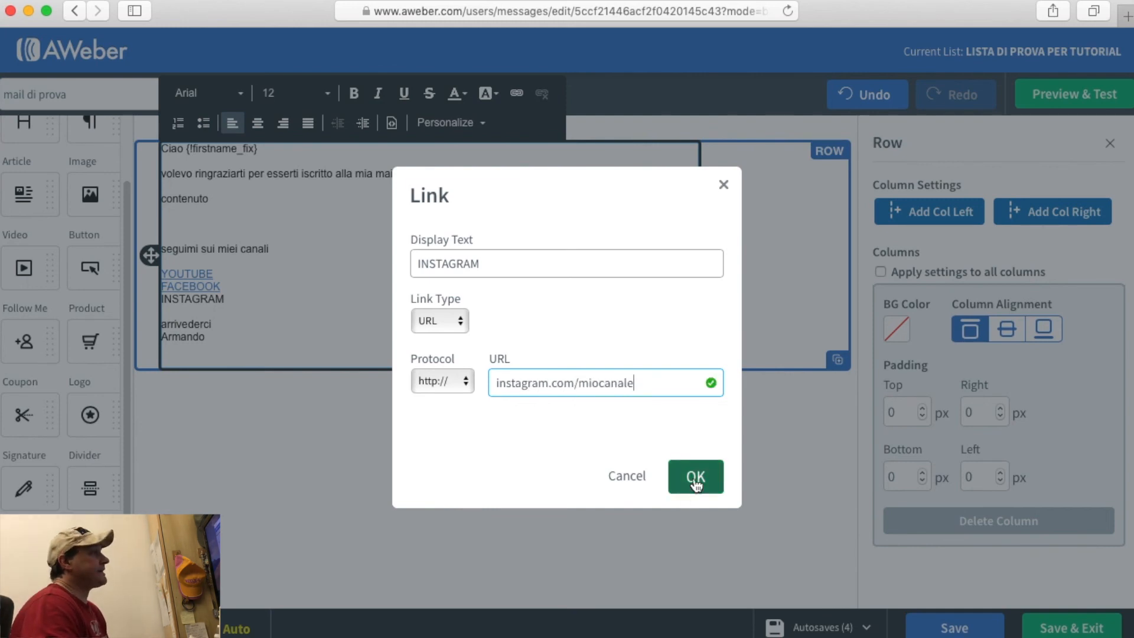
left_click(695, 483)
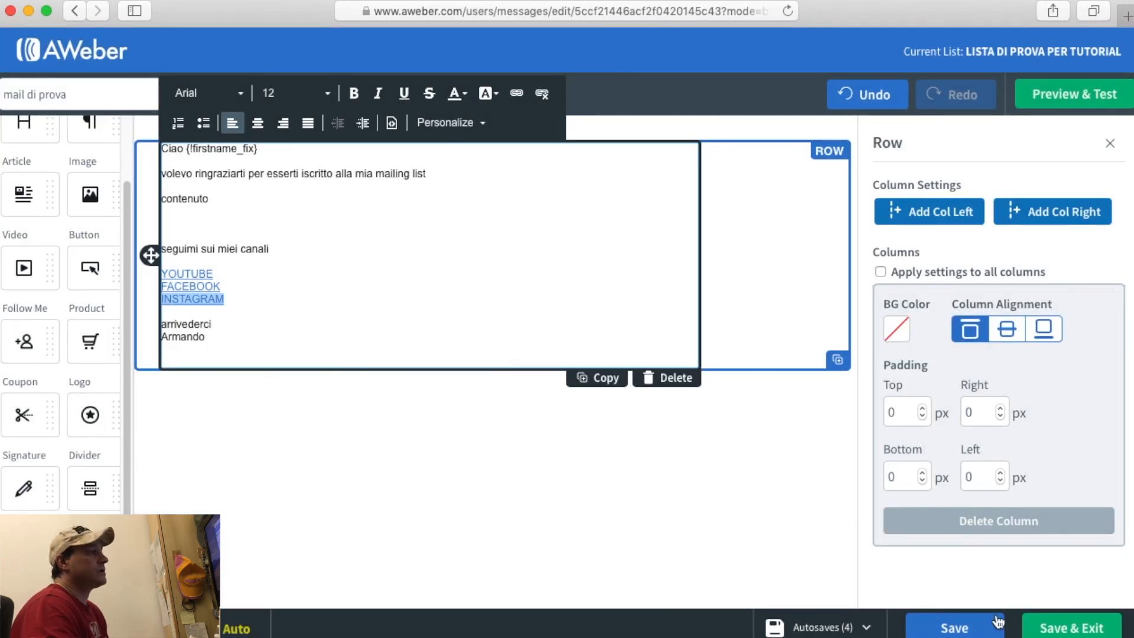
Save 'mail di prova', exit to Drafts, and open the draft's Send Options.
left_click(949, 628)
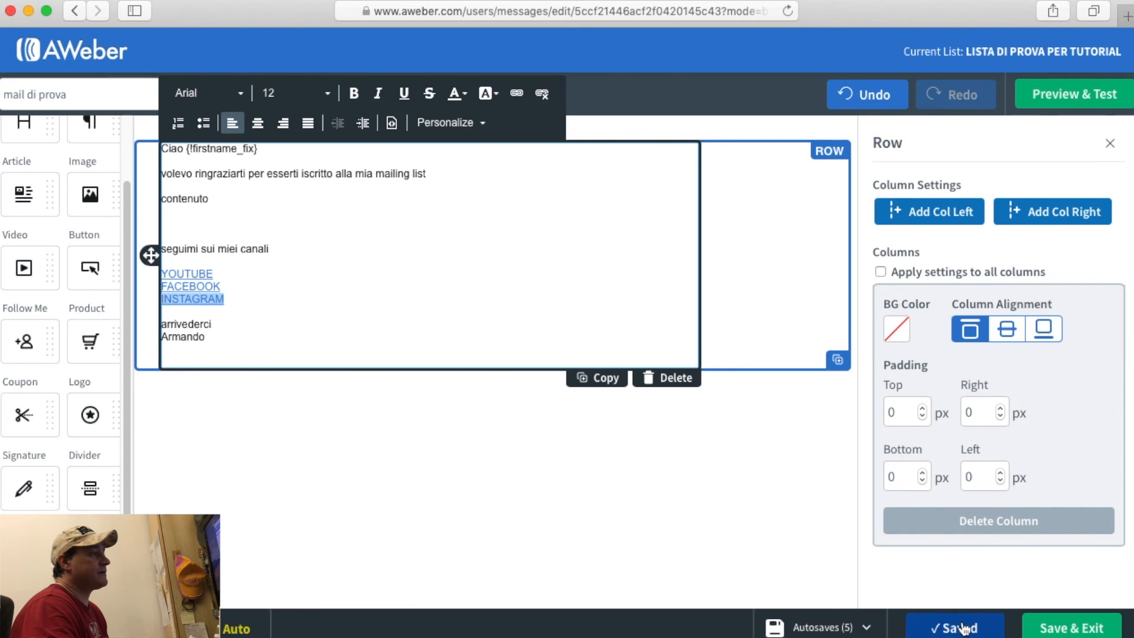
left_click(1093, 629)
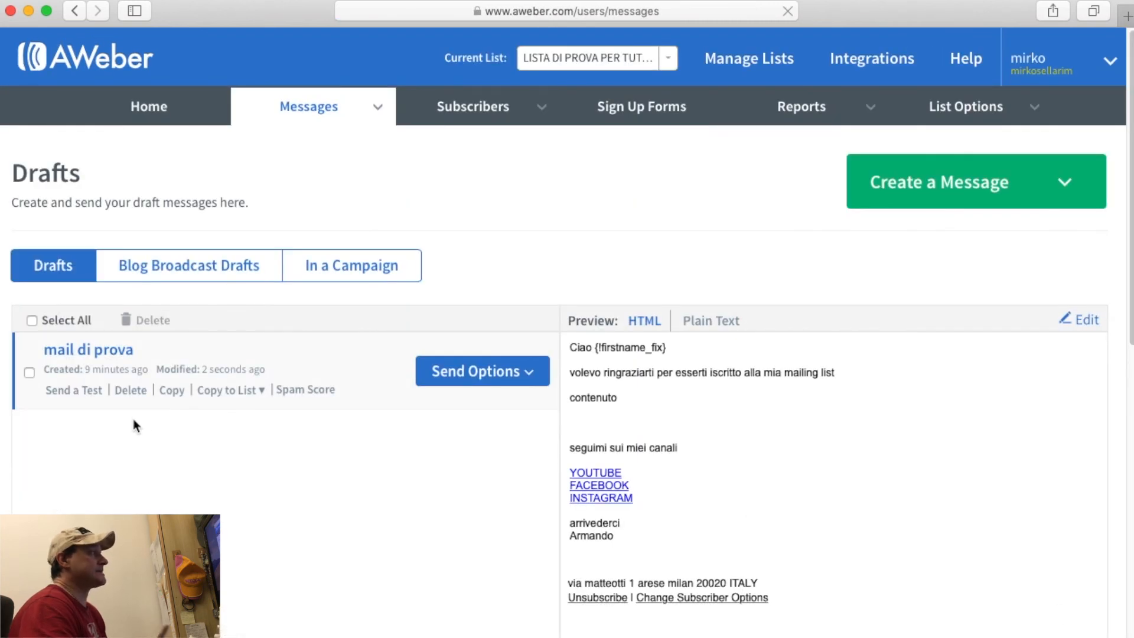
left_click(531, 375)
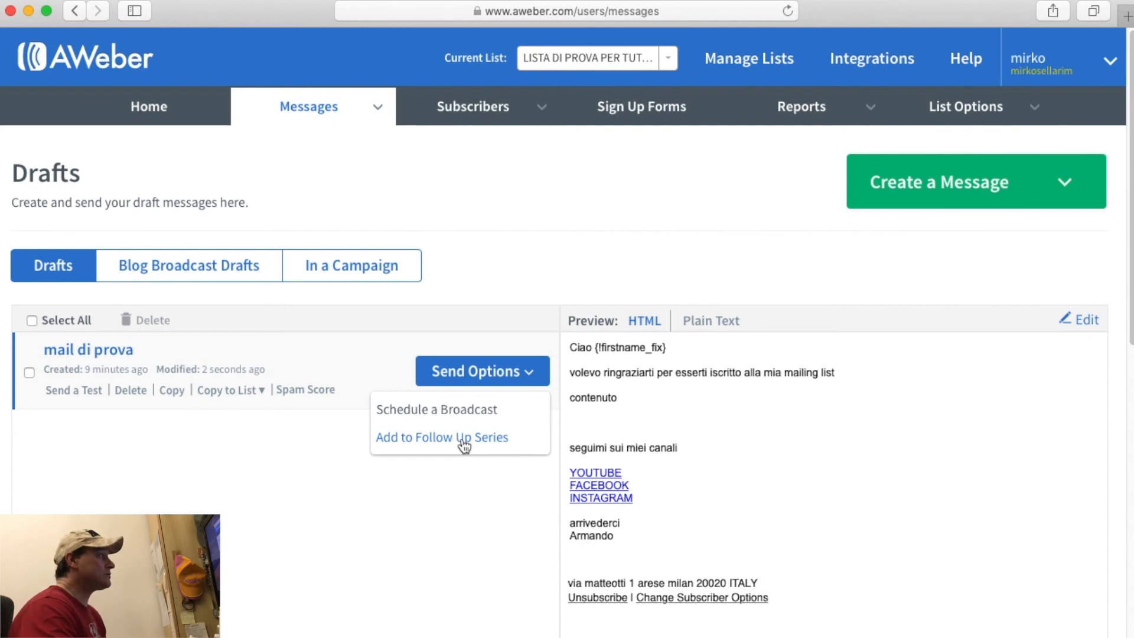
Add the 'mail di prova' draft to the Legacy Follow Up Series.
left_click(464, 440)
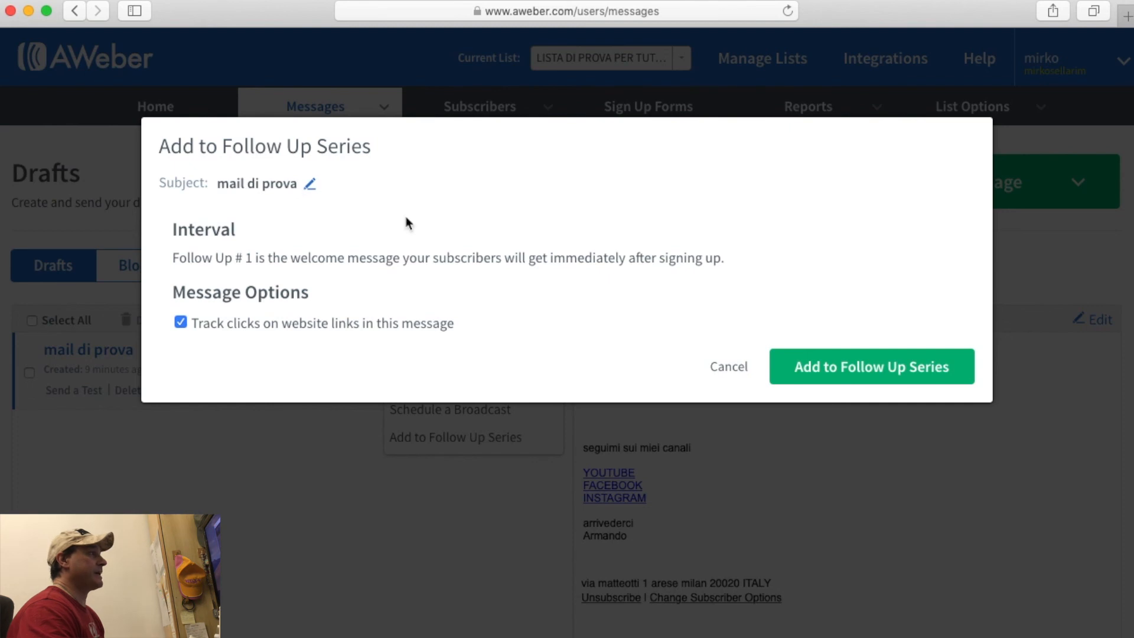
left_click(891, 371)
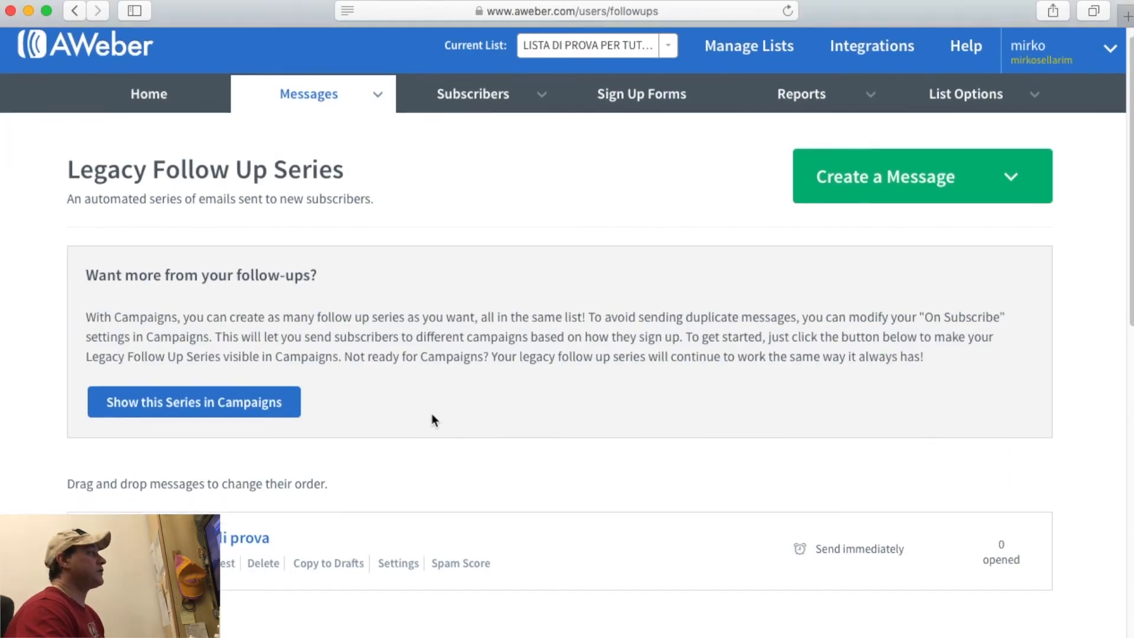
Scroll the Follow Up Series page to confirm 'mail di prova' is message 1, sent immediately.
scroll(431, 418, "down", 3)
scroll(432, 418, "down", 3)
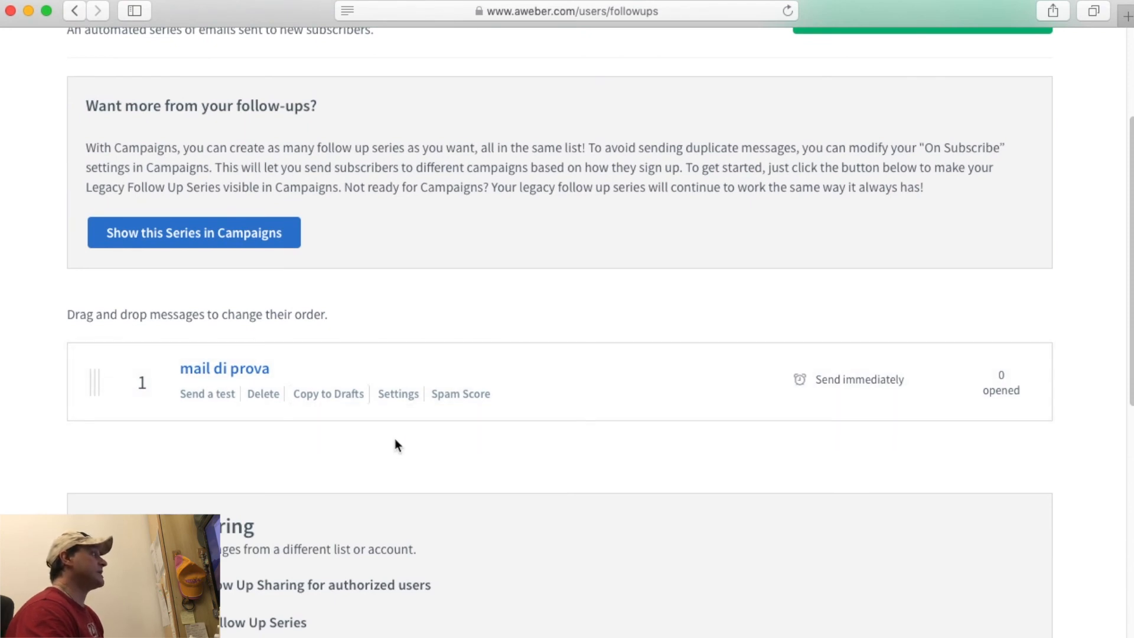
scroll(394, 439, "up", 6)
scroll(394, 438, "down", 3)
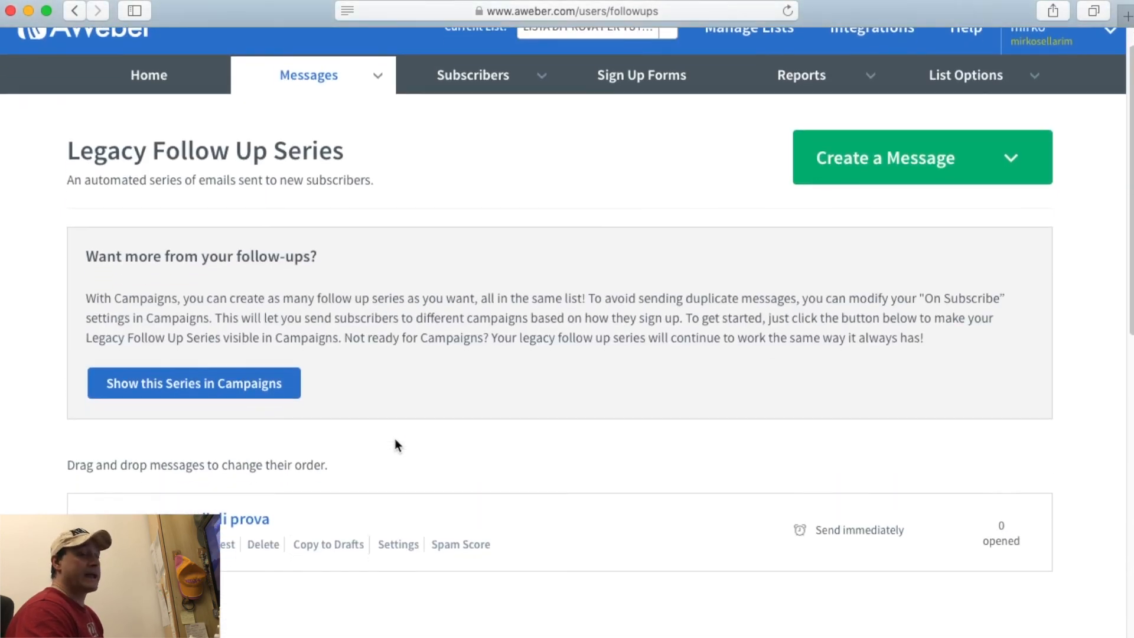
scroll(394, 444, "down", 4)
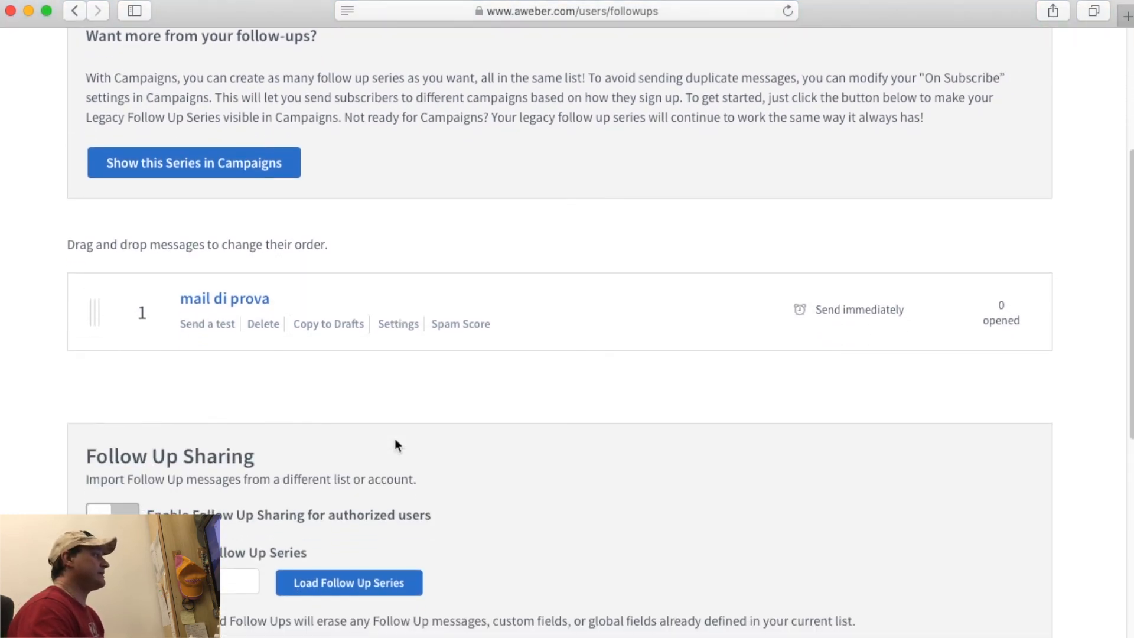
scroll(395, 444, "up", 3)
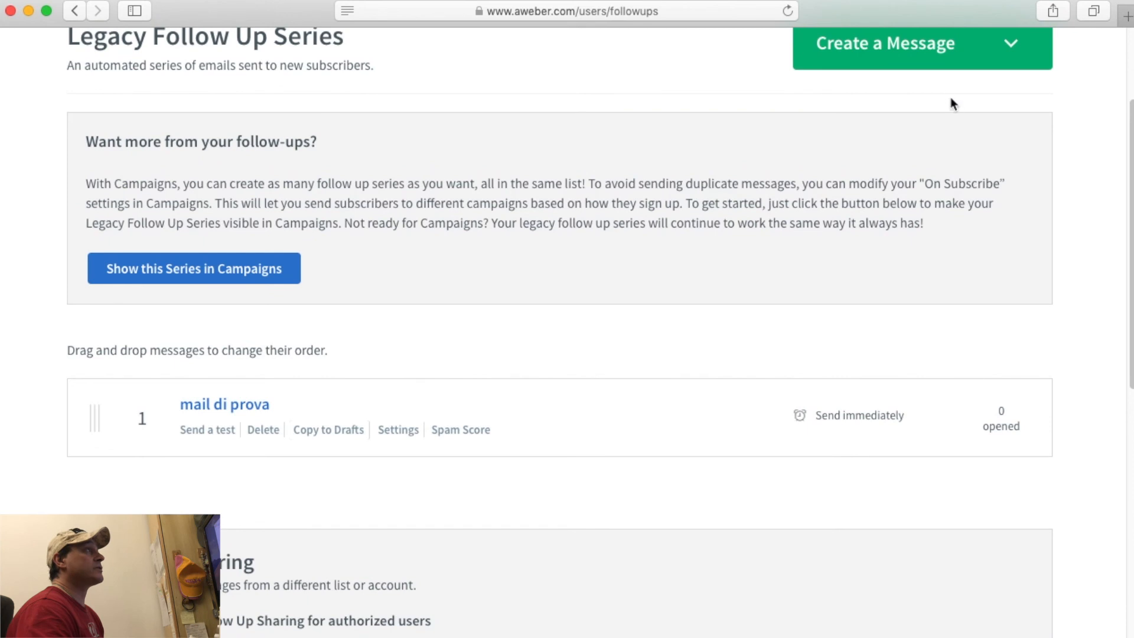
Create a drag-and-drop message with body line 'scriviamo la seconda email' and subject 'mail numero 2'.
left_click(936, 61)
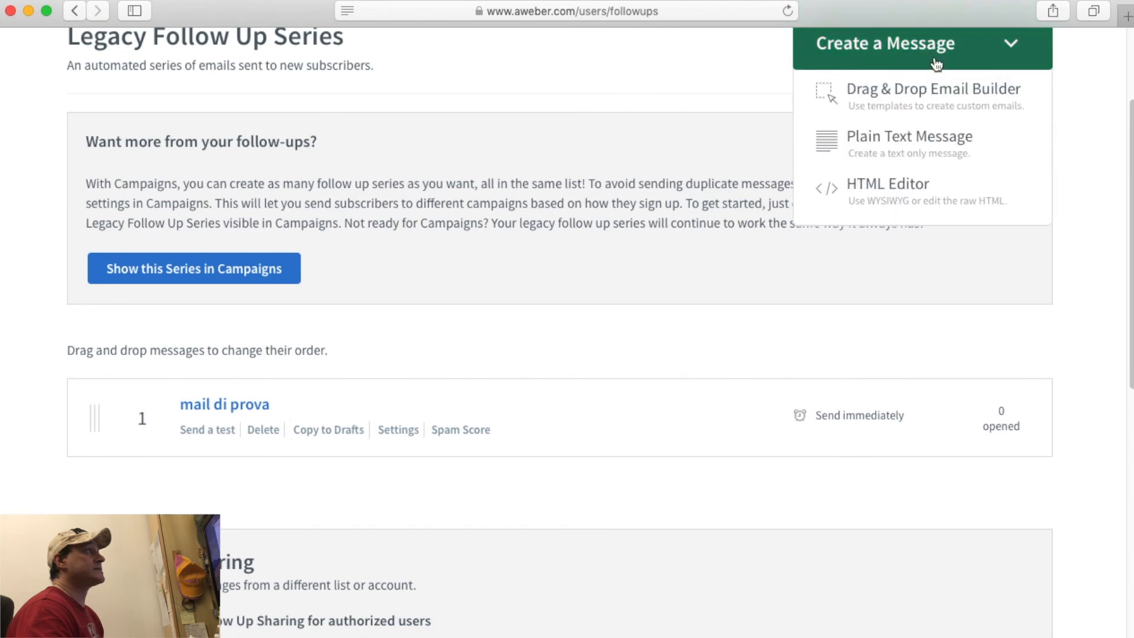
left_click(928, 95)
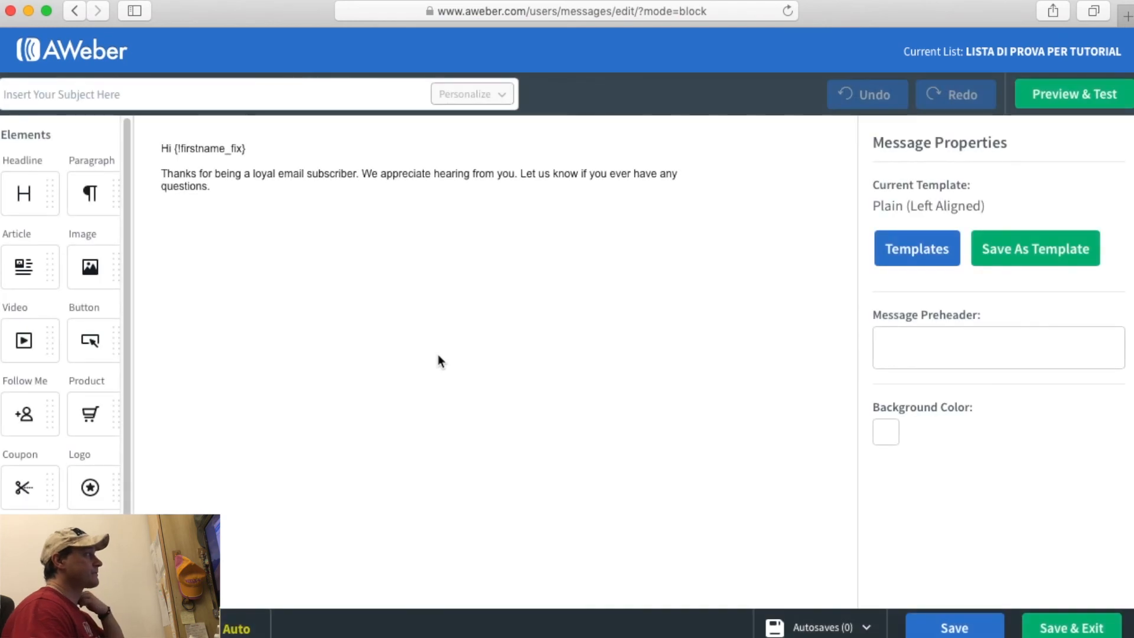
triple_click(225, 149)
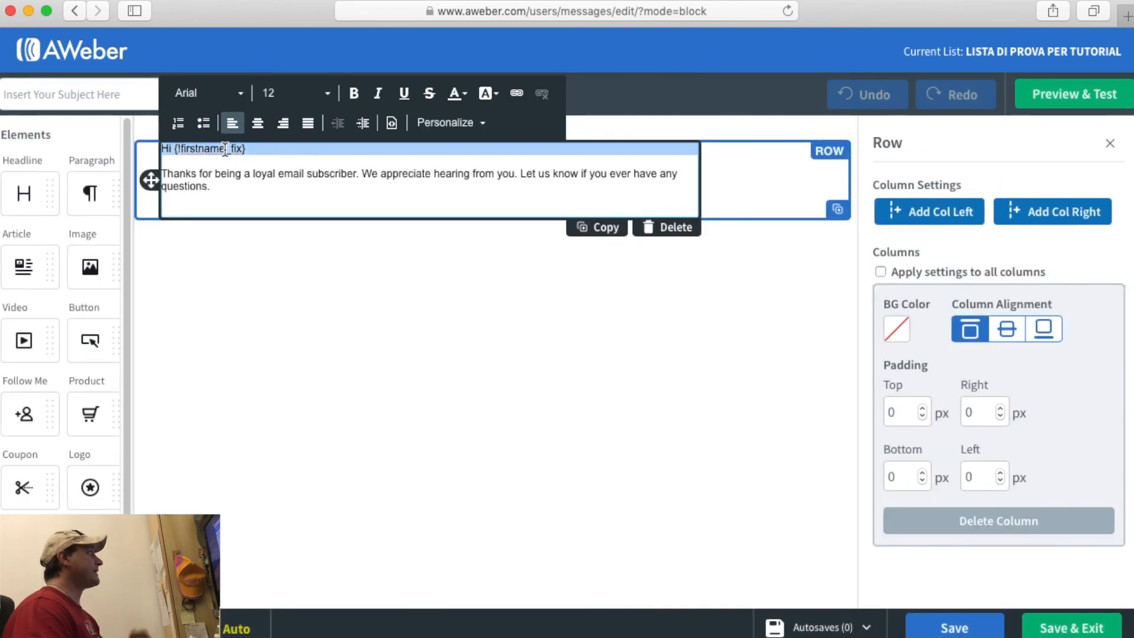
left_click(274, 172)
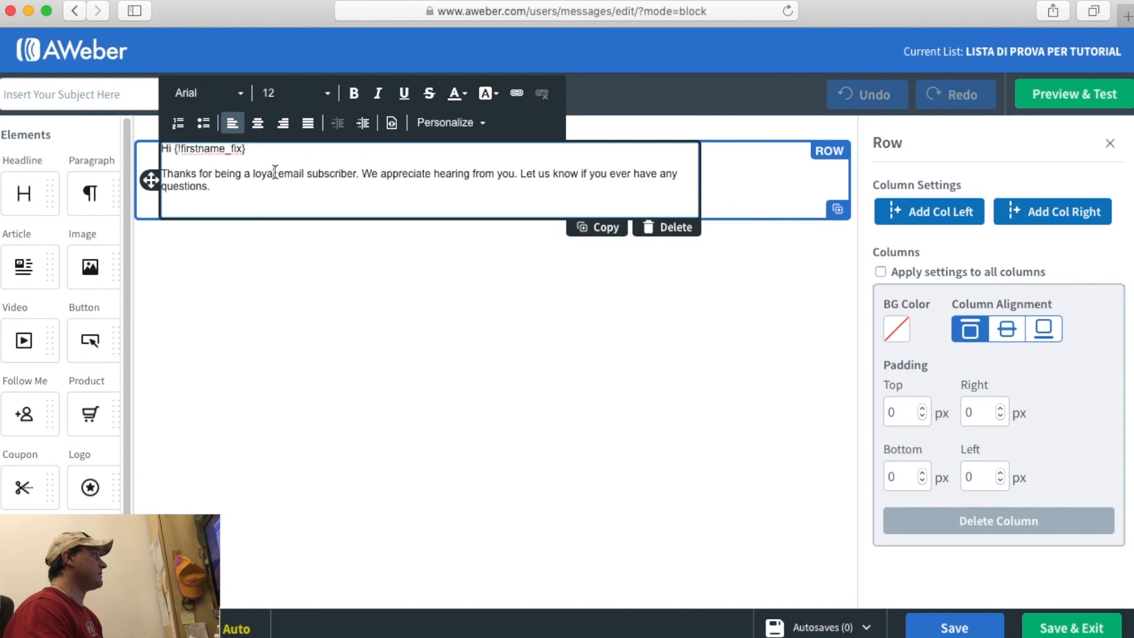
key("Return")
key("Return")
key("Return")
key("Return")
key("Return")
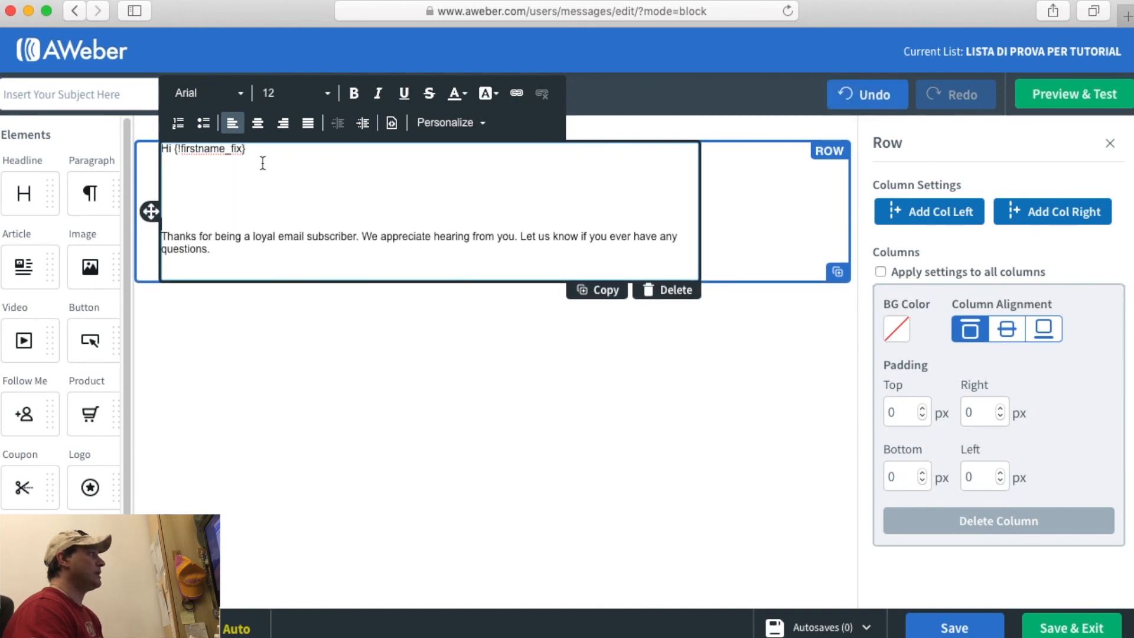
type("scriviamo la seconda email")
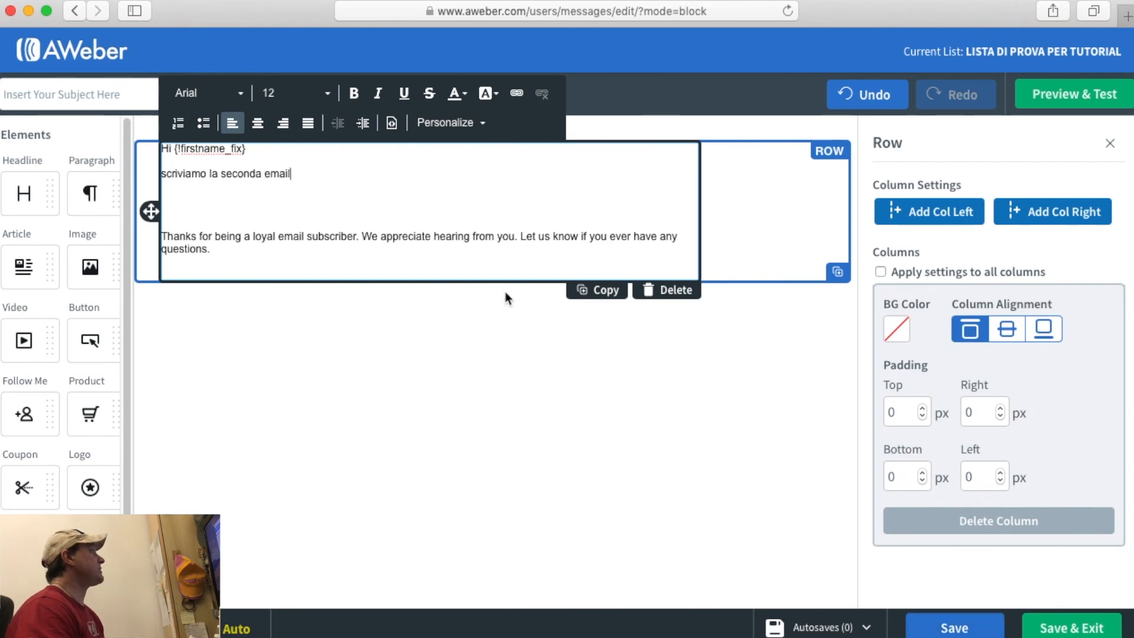
left_click(45, 97)
type("mail numero 2")
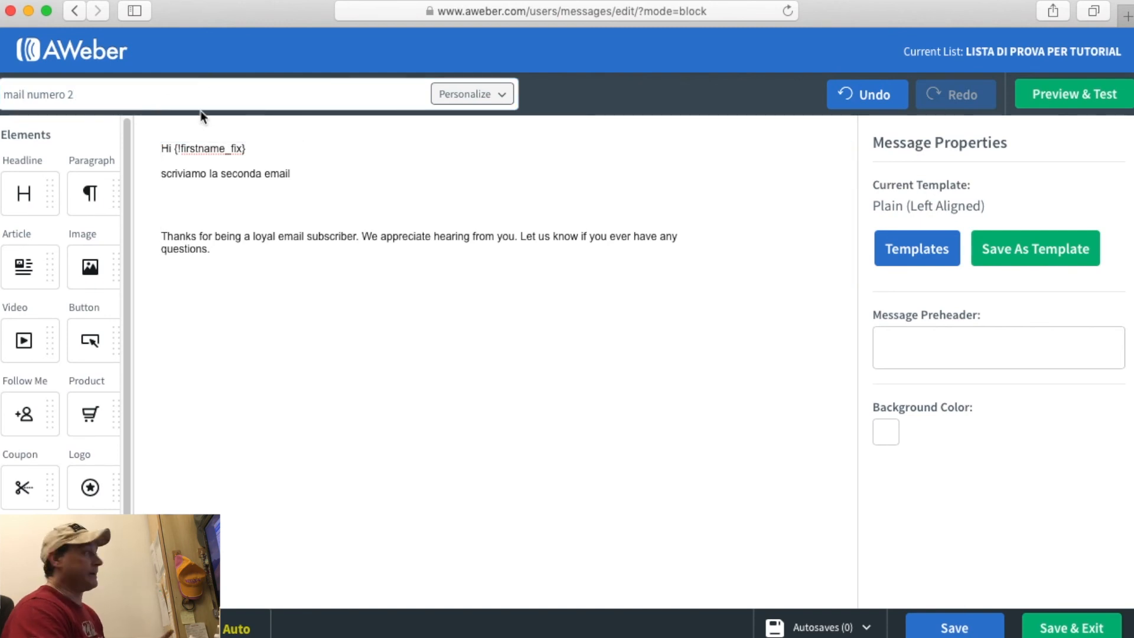
Retitle the message 'cosa ne pensi del funnel hacking', save it, and view Preview & Test.
triple_click(133, 91)
key("BackSpace")
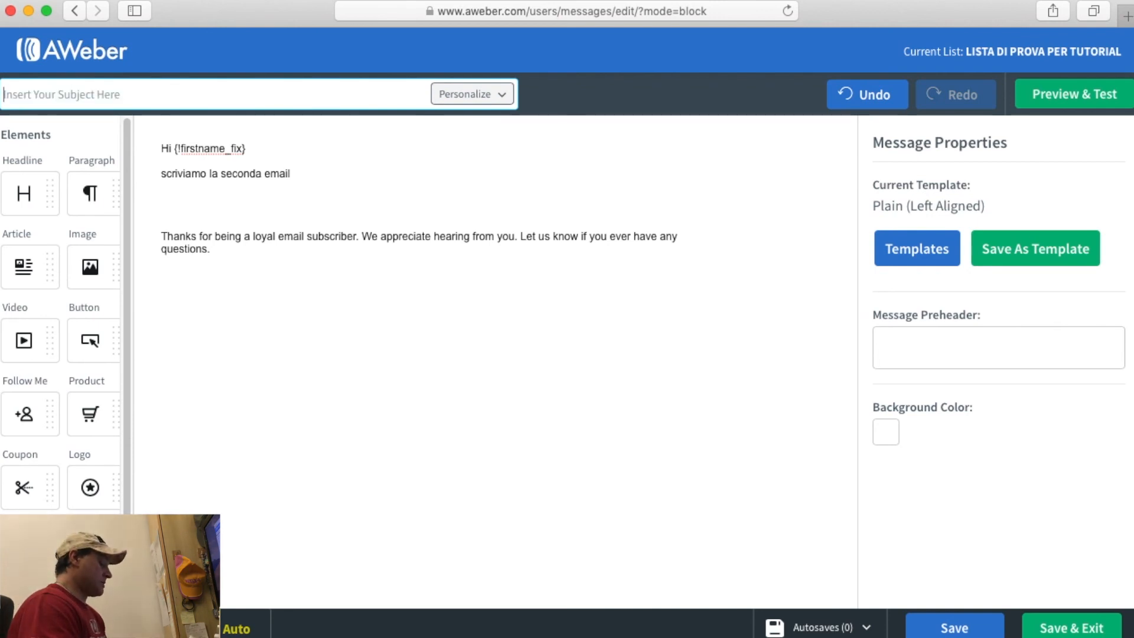
type("coat")
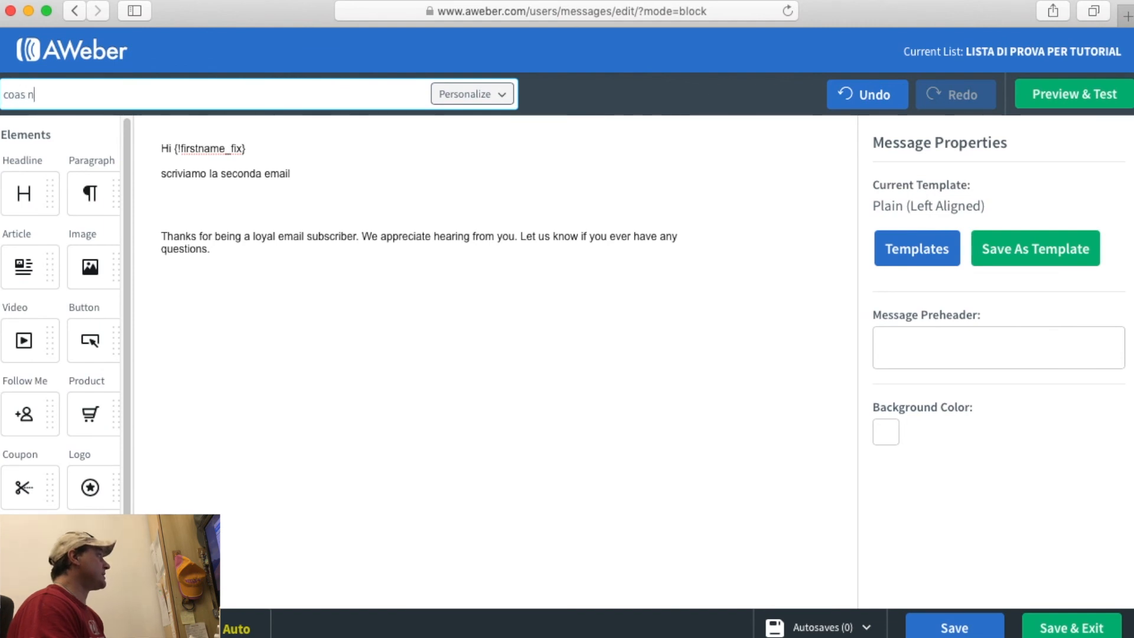
key("BackSpace")
key("BackSpace")
key("BackSpace")
type("a ne pensi")
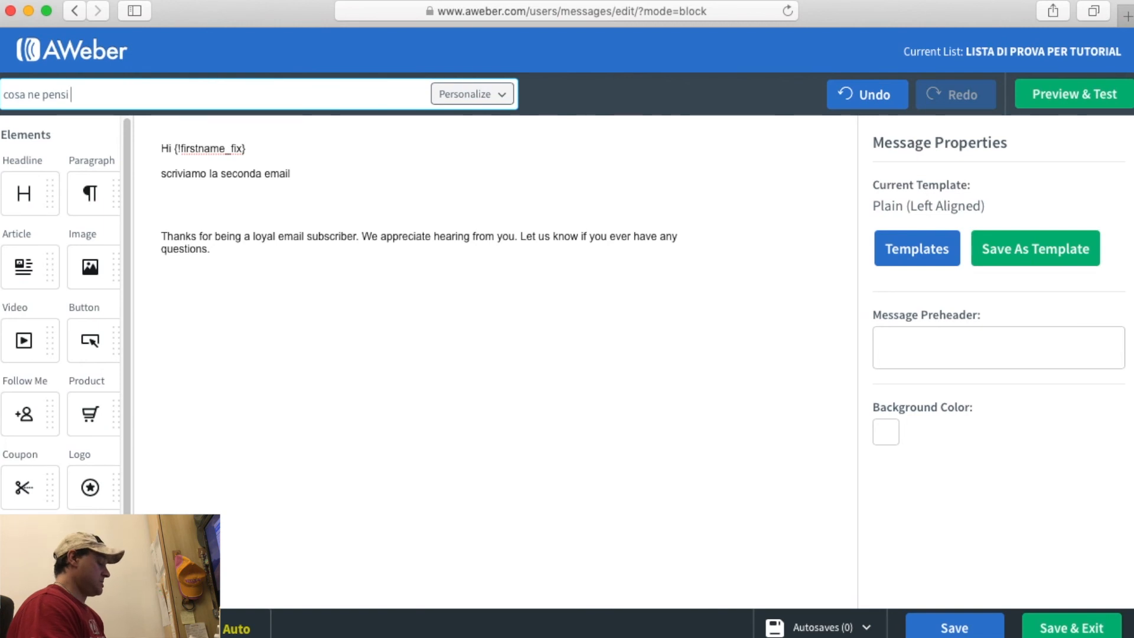
type(" del funnel hacking")
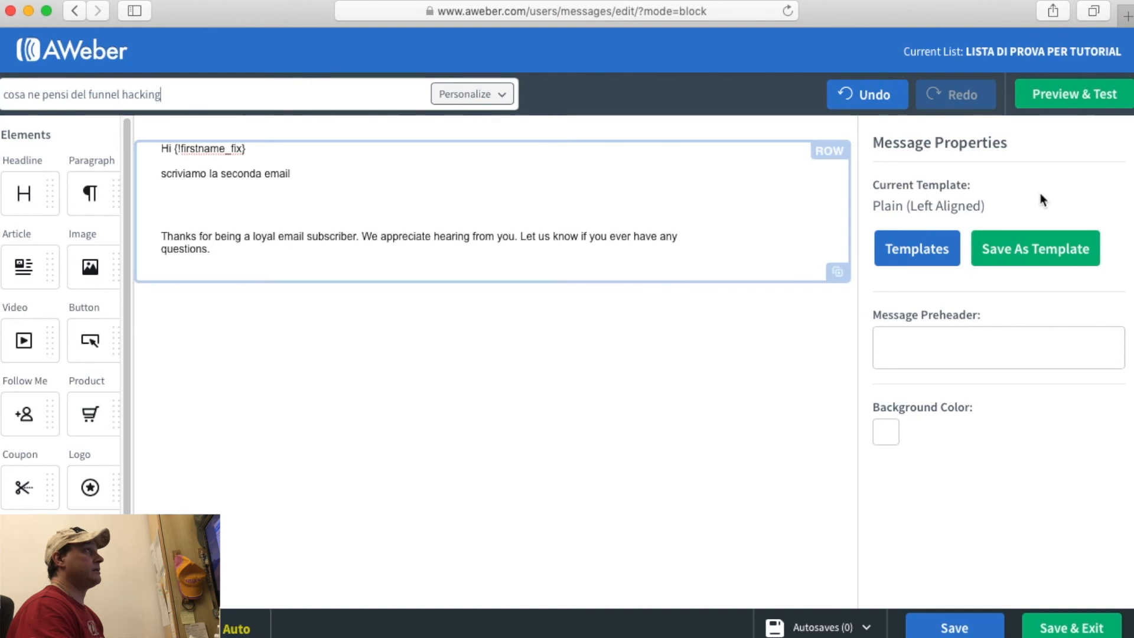
left_click(953, 627)
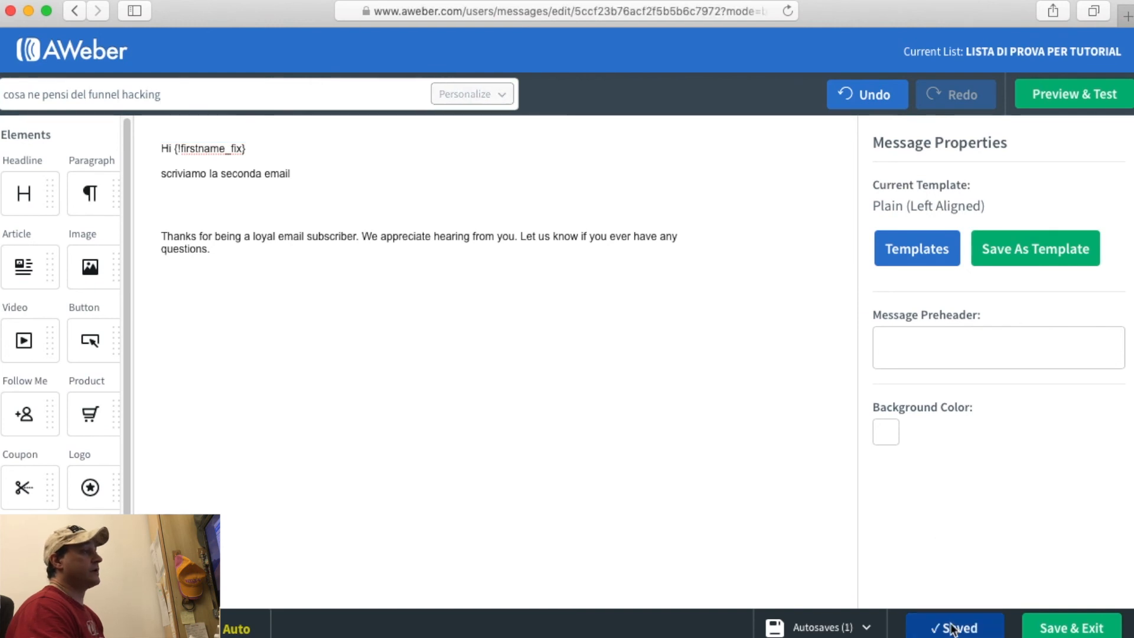
left_click(1096, 94)
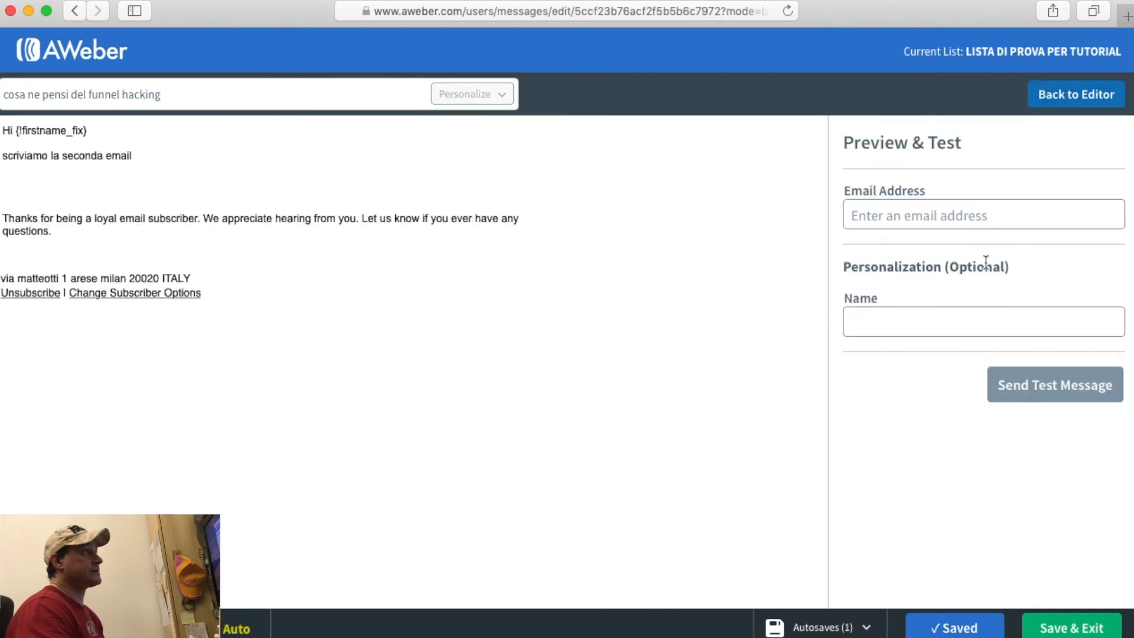
Check the test recipient name and email fields in the preview, then return to the editor.
left_click(940, 322)
left_click(897, 223)
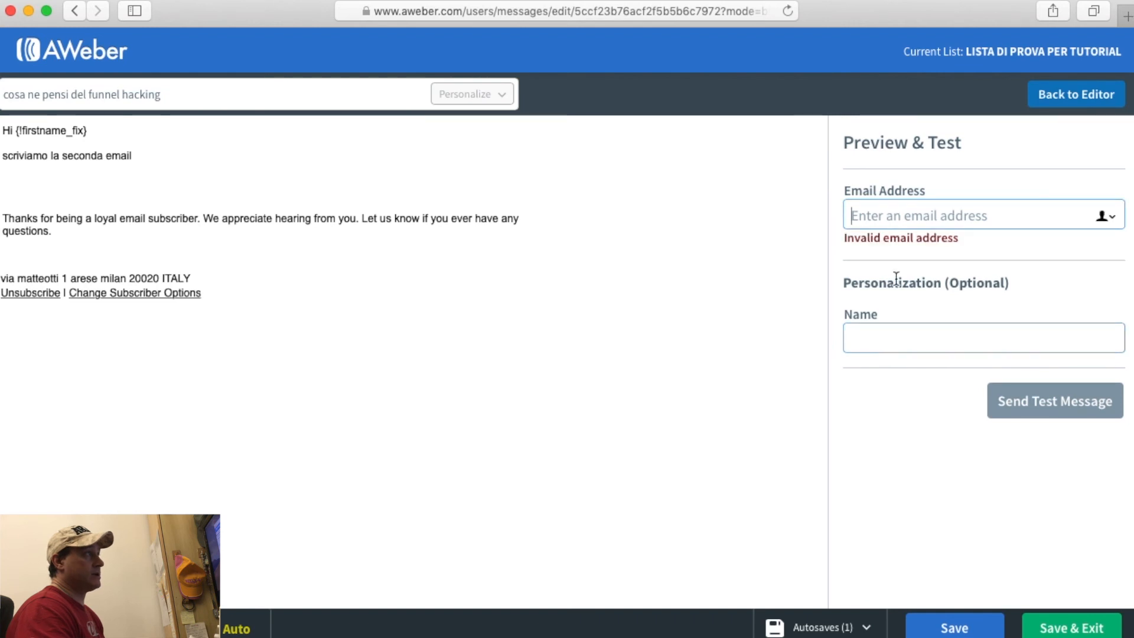
left_click(905, 329)
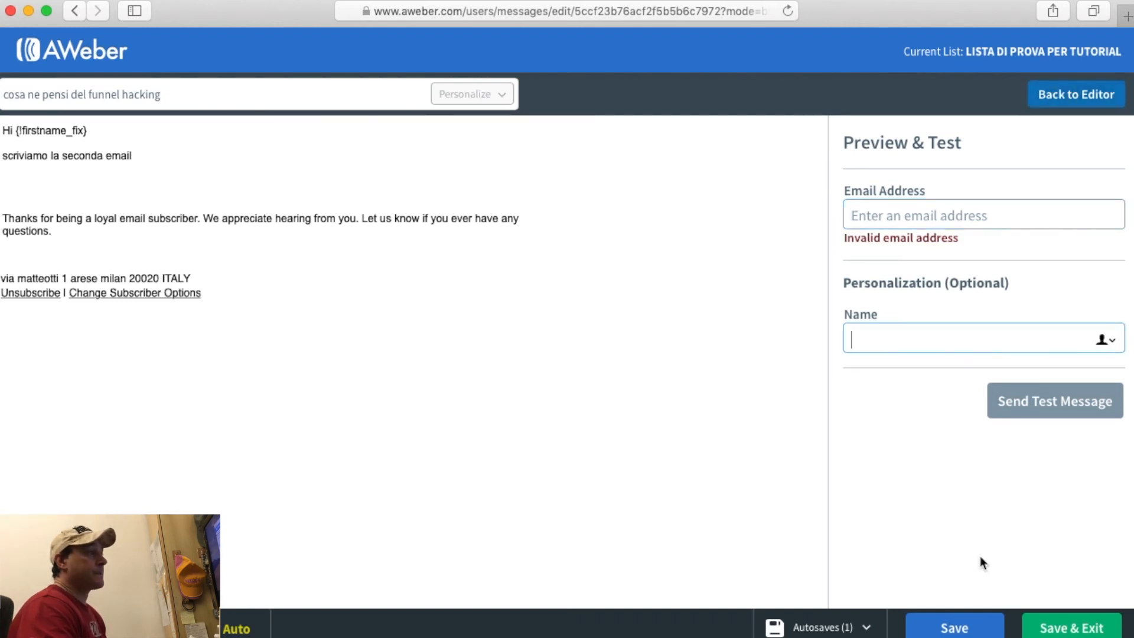
left_click(1071, 110)
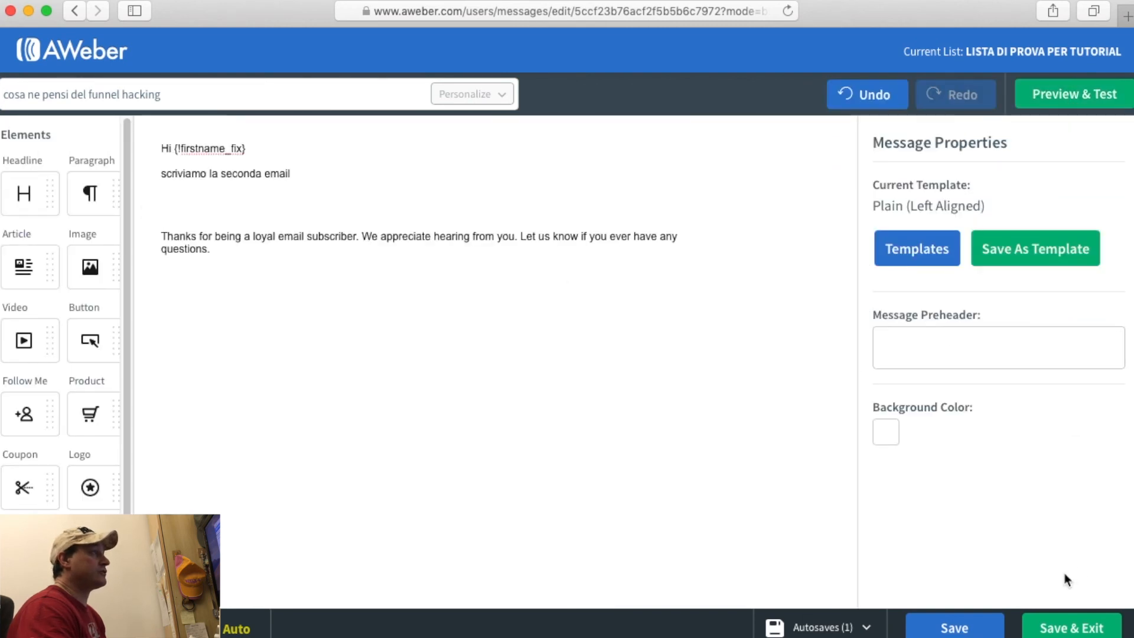
Re-preview the 'cosa ne pensi del funnel hacking' email, then save it and exit the editor.
left_click(1110, 94)
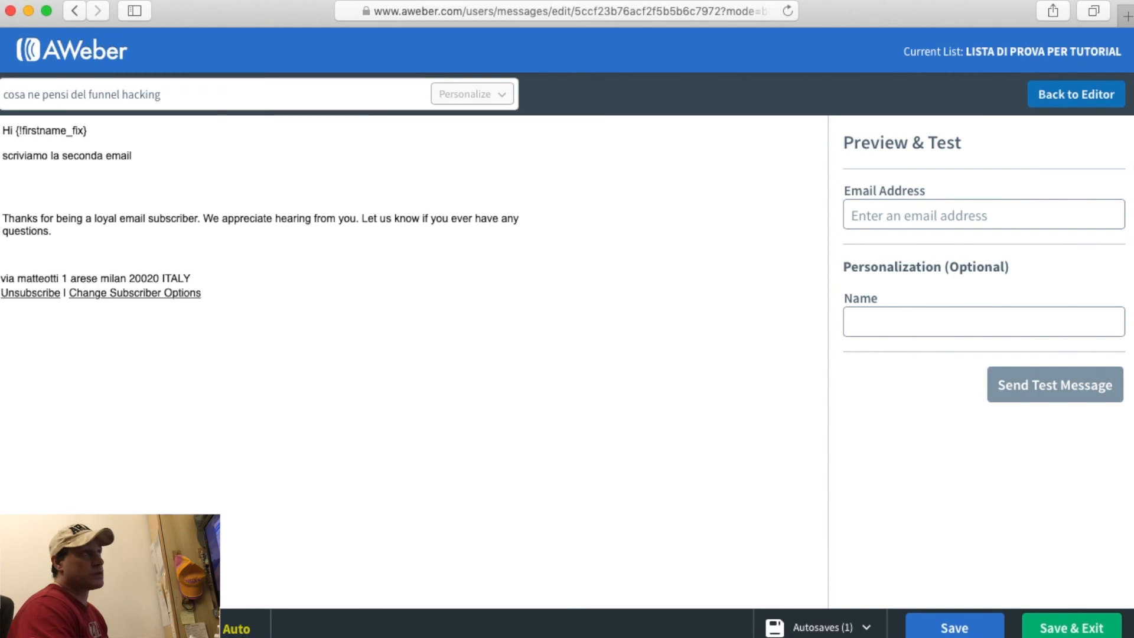
left_click(1014, 331)
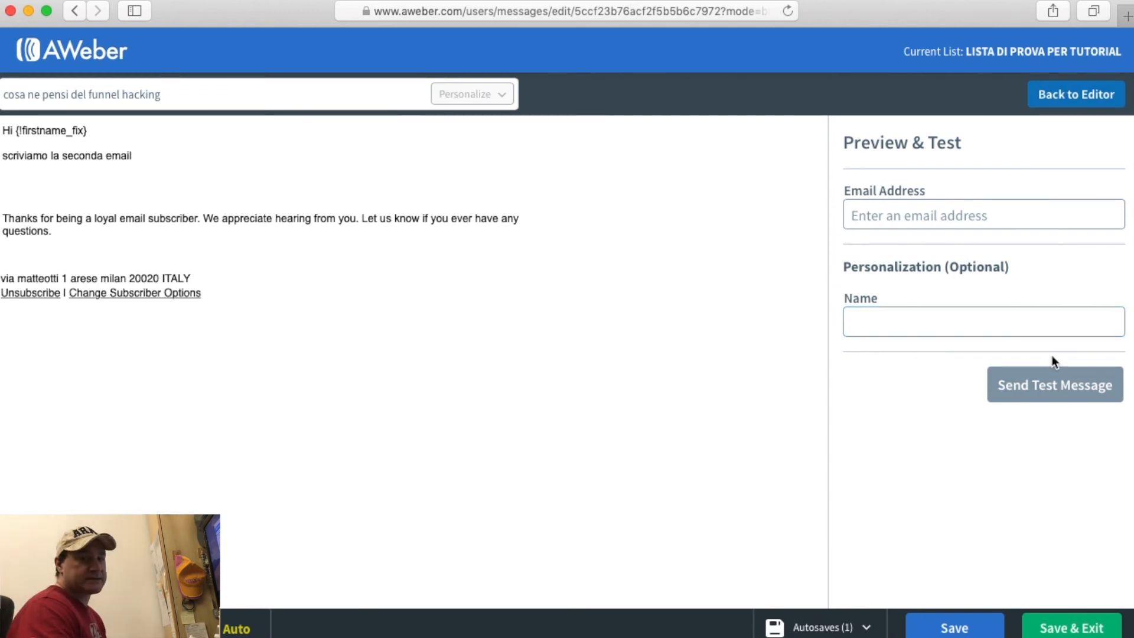
left_click(1074, 111)
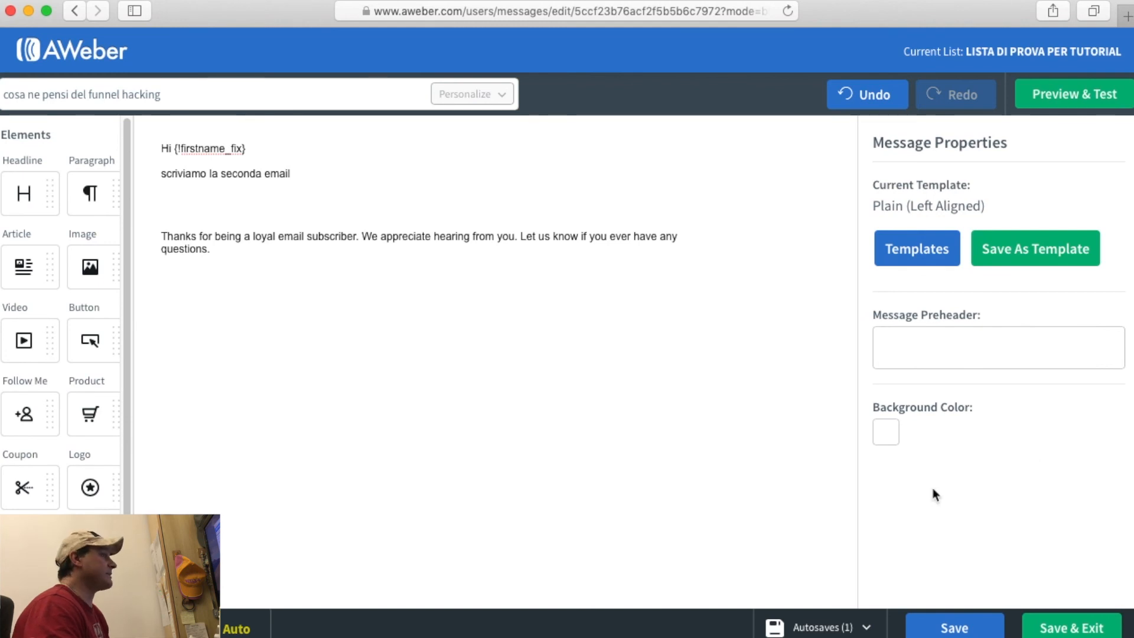
left_click(959, 625)
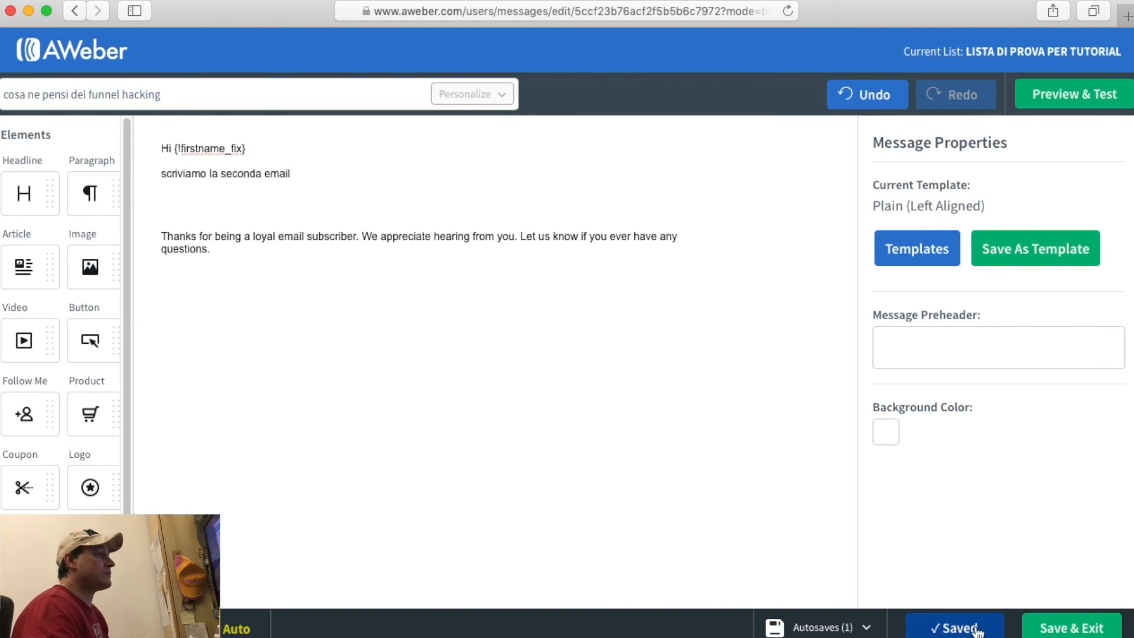
left_click(1054, 627)
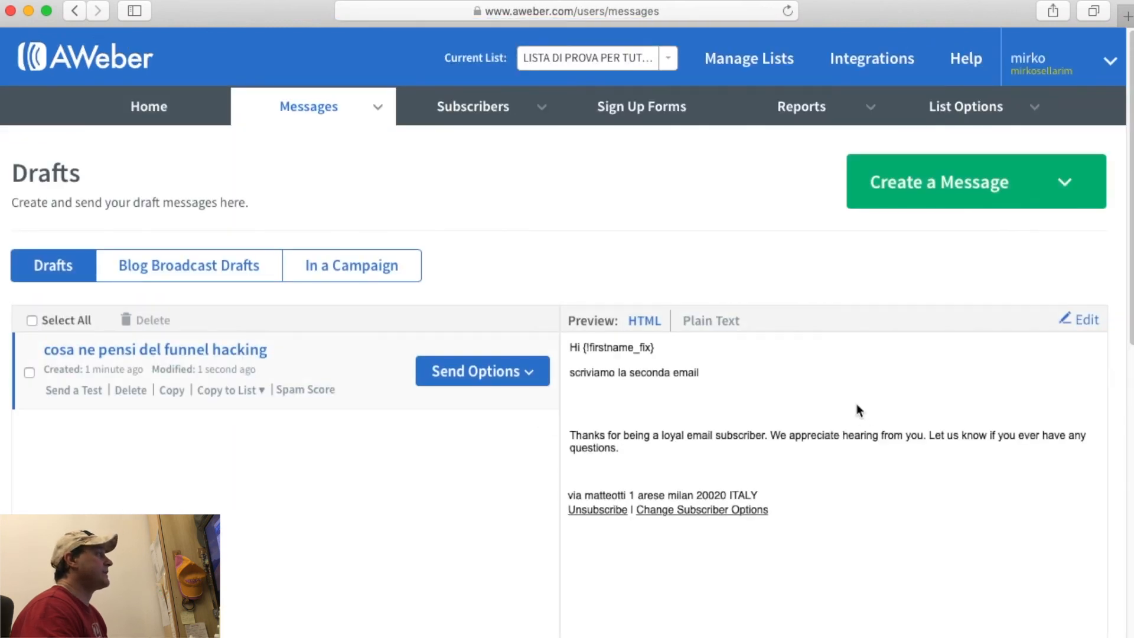
Add 'cosa ne pensi del funnel hacking' to the follow-up series as Follow Up #2, 1 day after the previous.
left_click(535, 380)
scroll(535, 381, "down", 2)
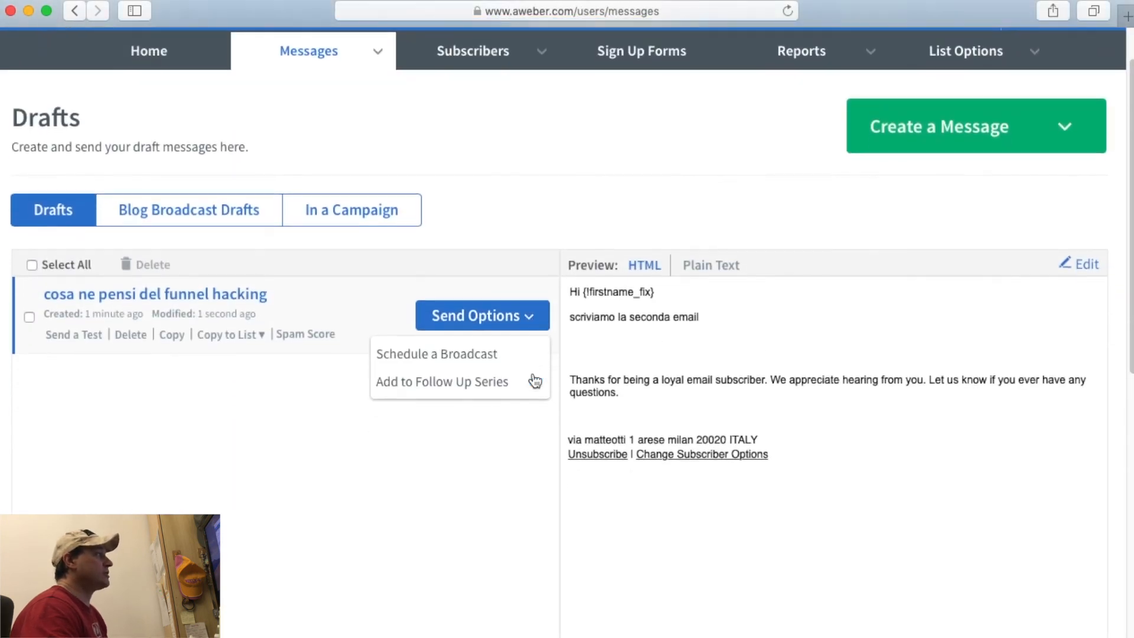
left_click(488, 385)
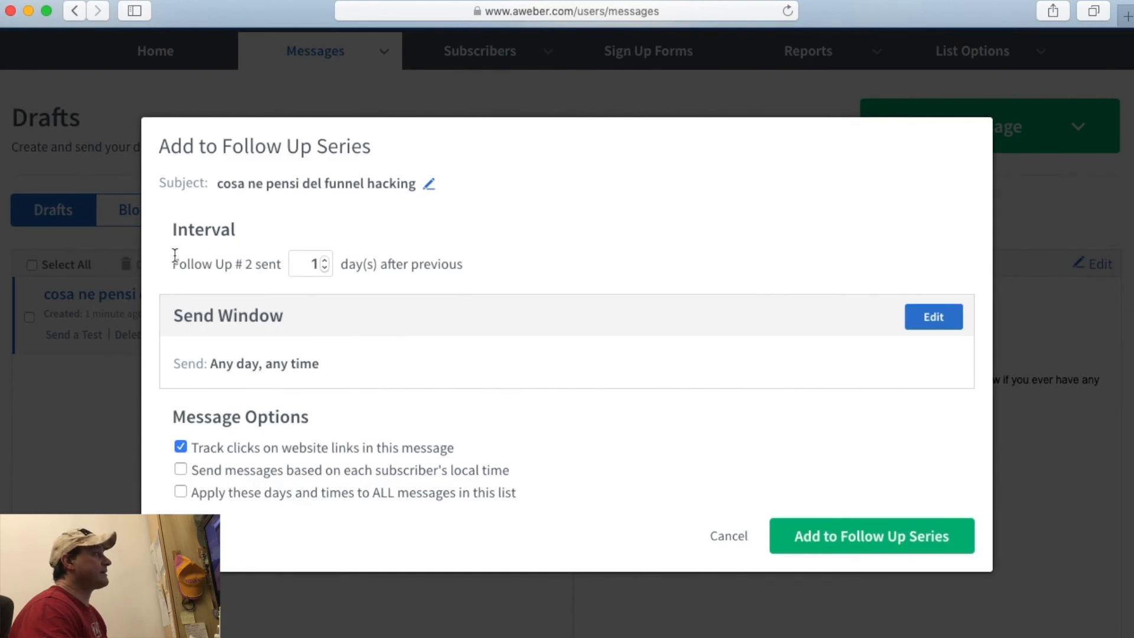
left_click_drag(177, 264, 262, 264)
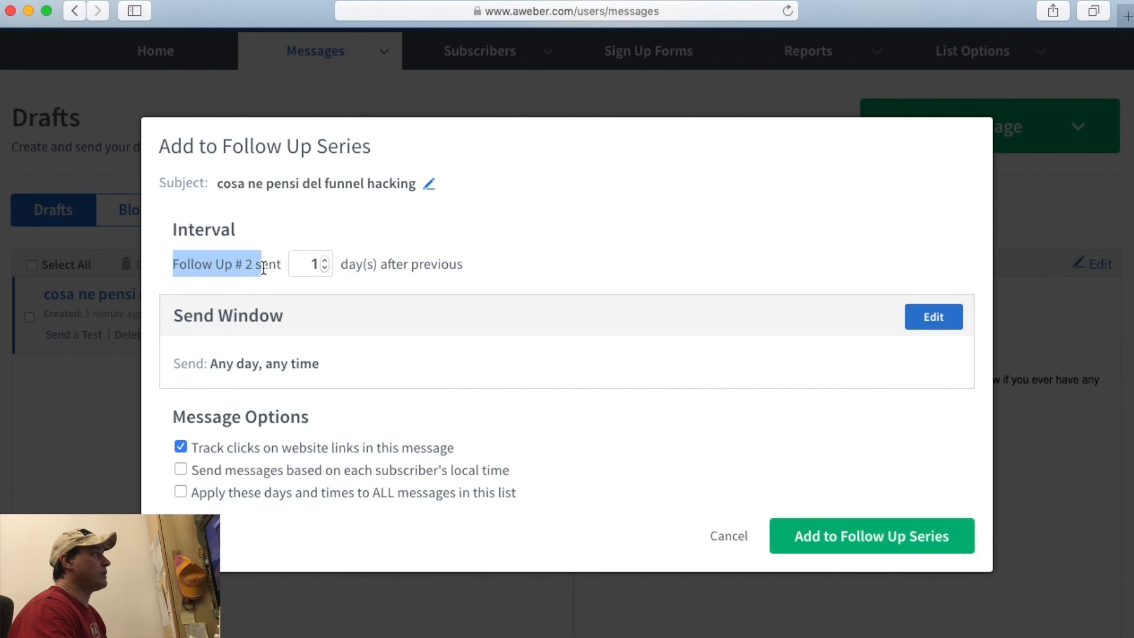
left_click(296, 260)
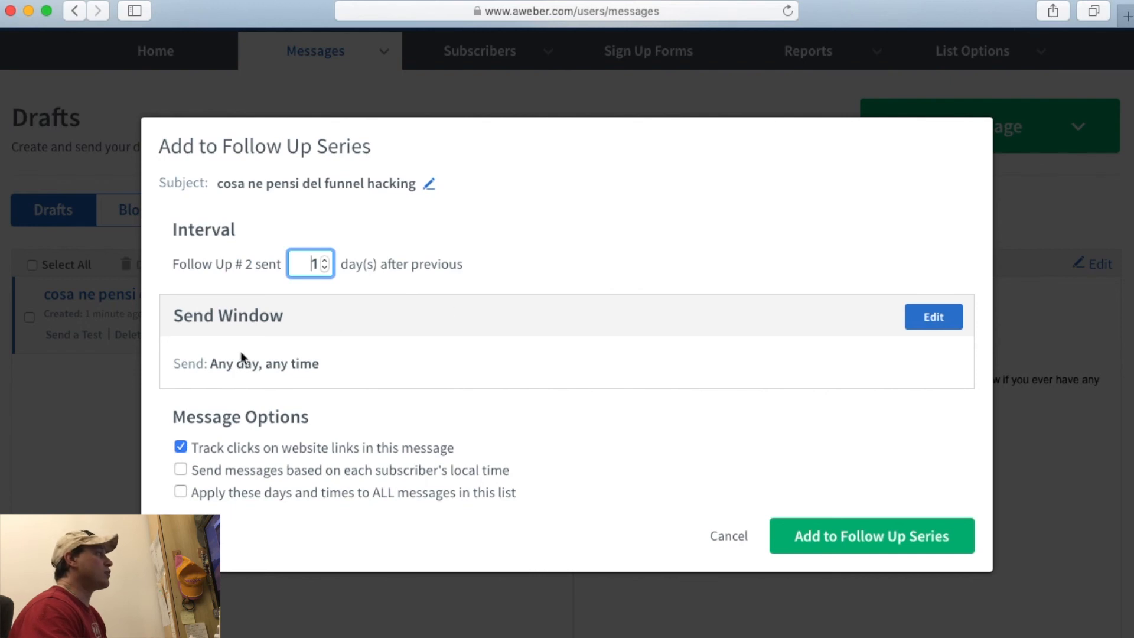
left_click(848, 538)
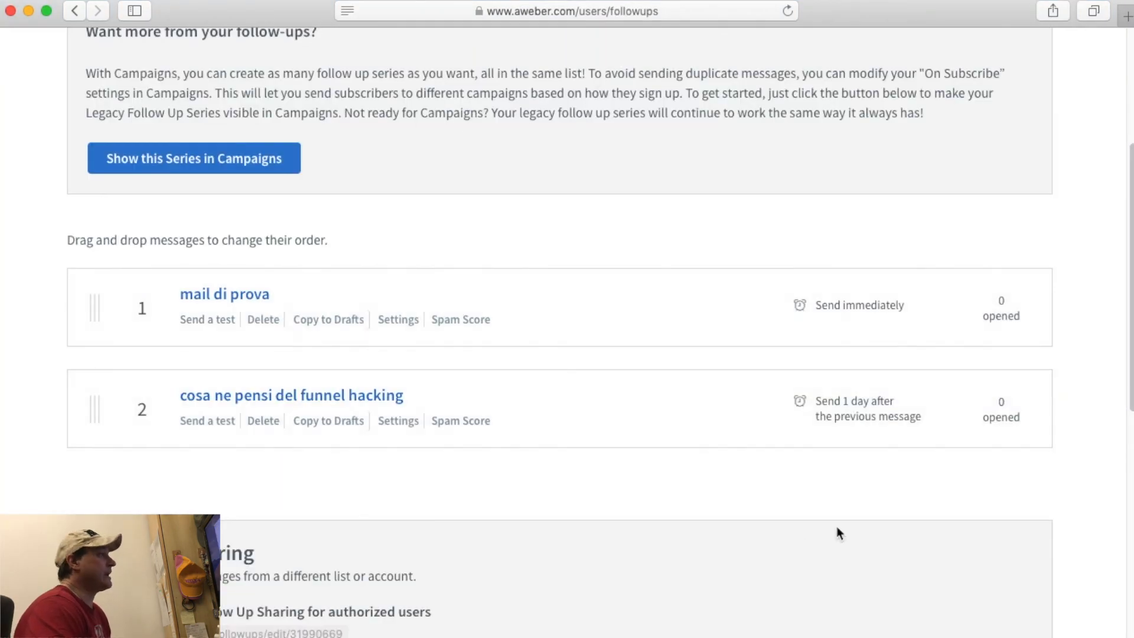
Start a new blank message with the Drag & Drop Email Builder from Create a Message.
scroll(837, 527, "up", 5)
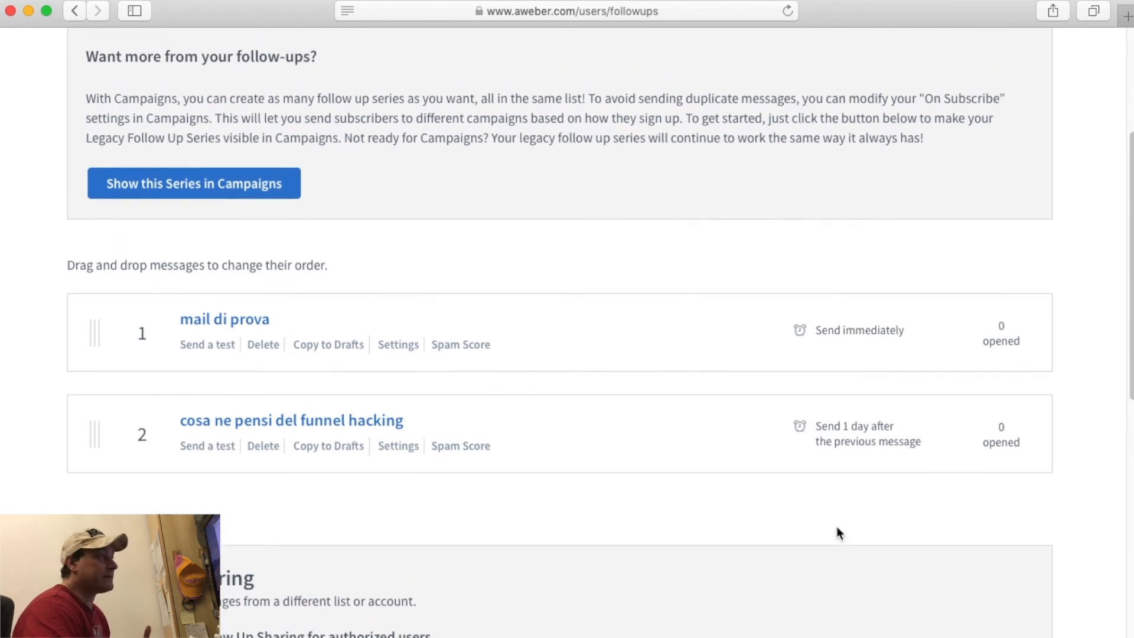
left_click(900, 202)
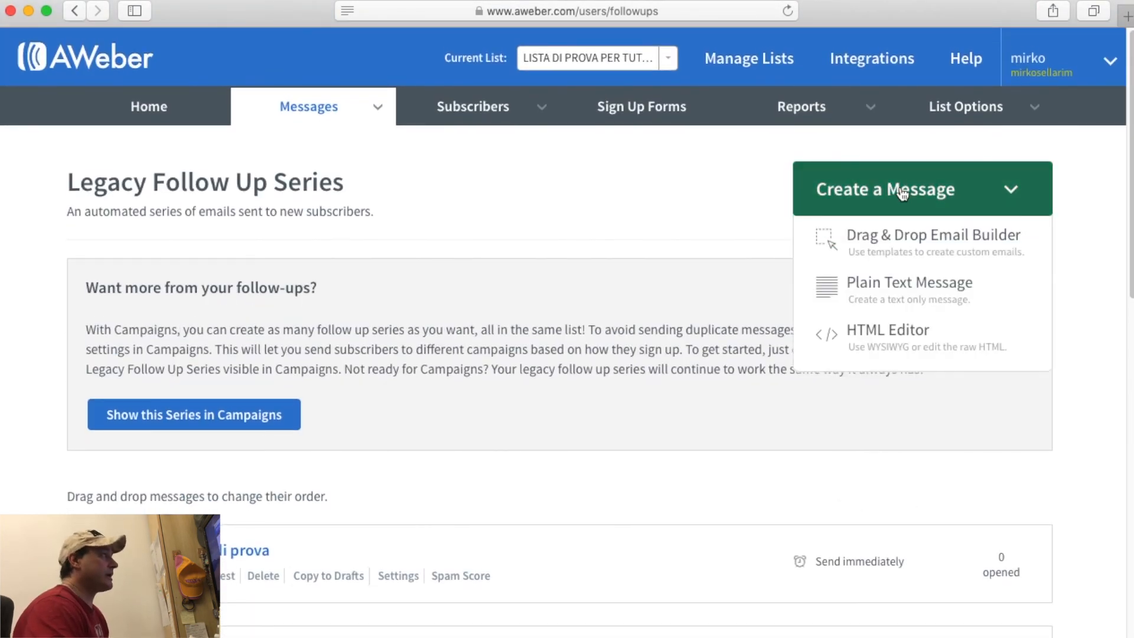
left_click(906, 245)
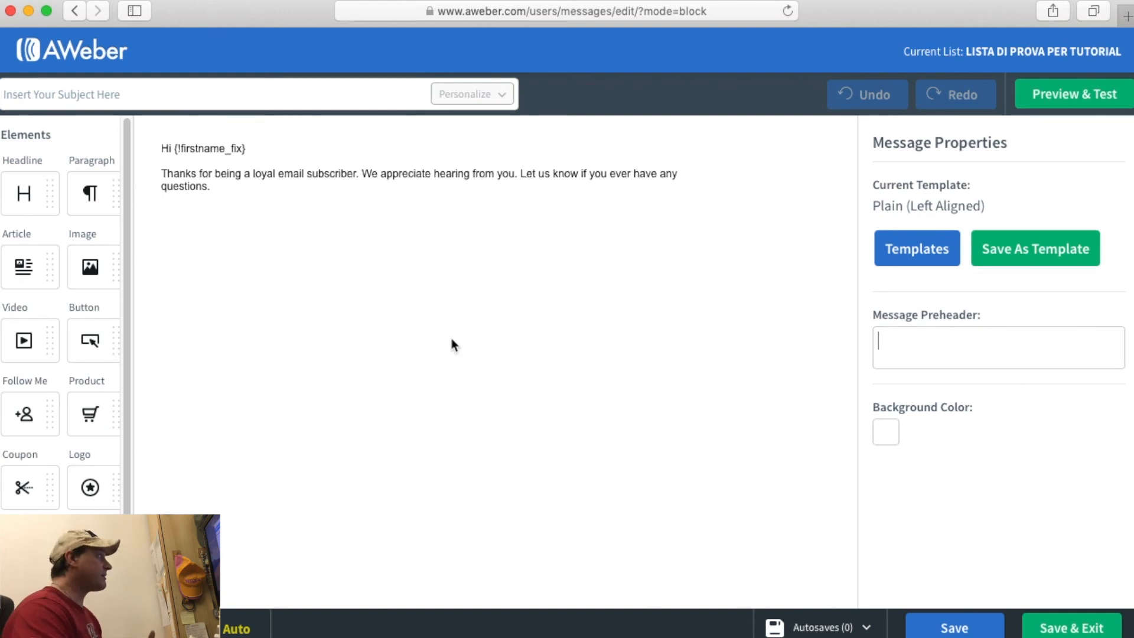
Preview the new blank email and return to the editor.
left_click(83, 96)
left_click(286, 190)
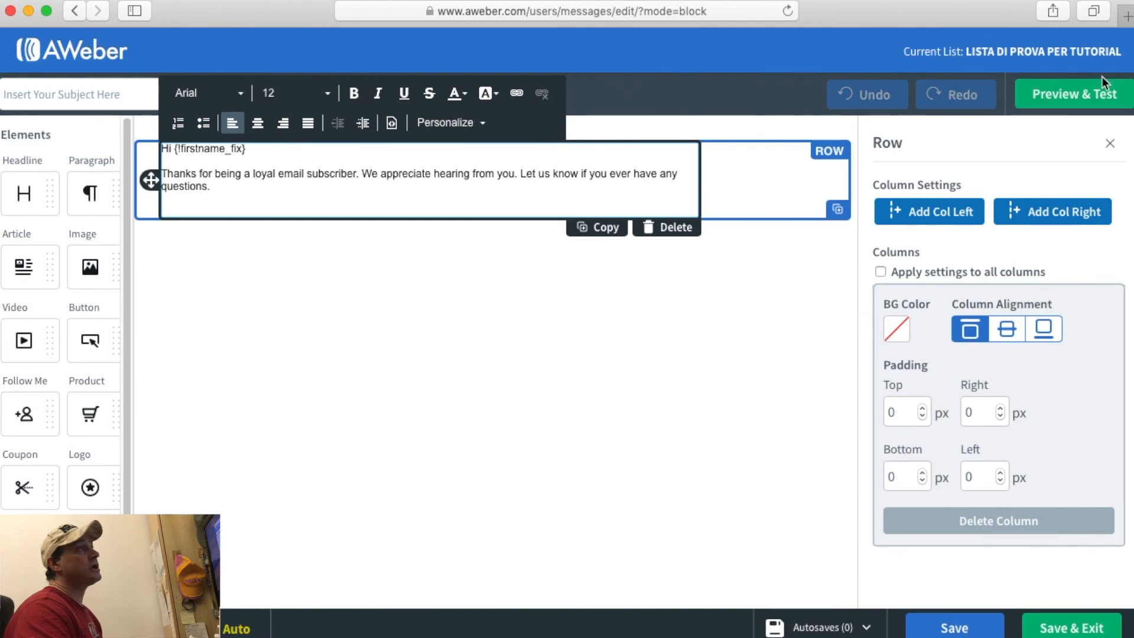
left_click(1104, 94)
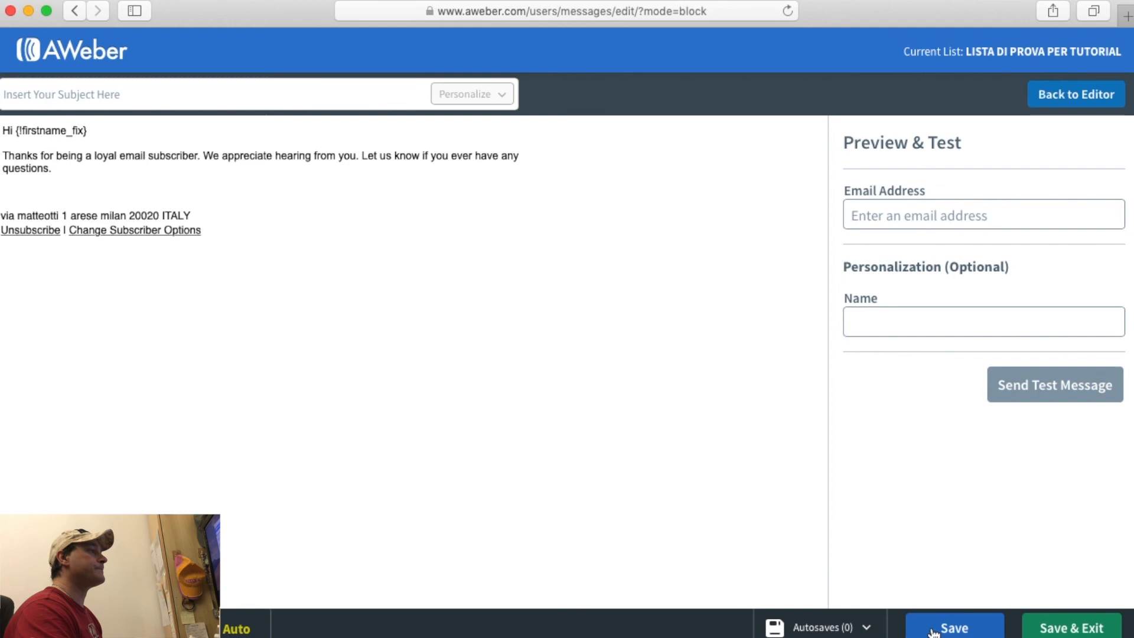
left_click(1085, 95)
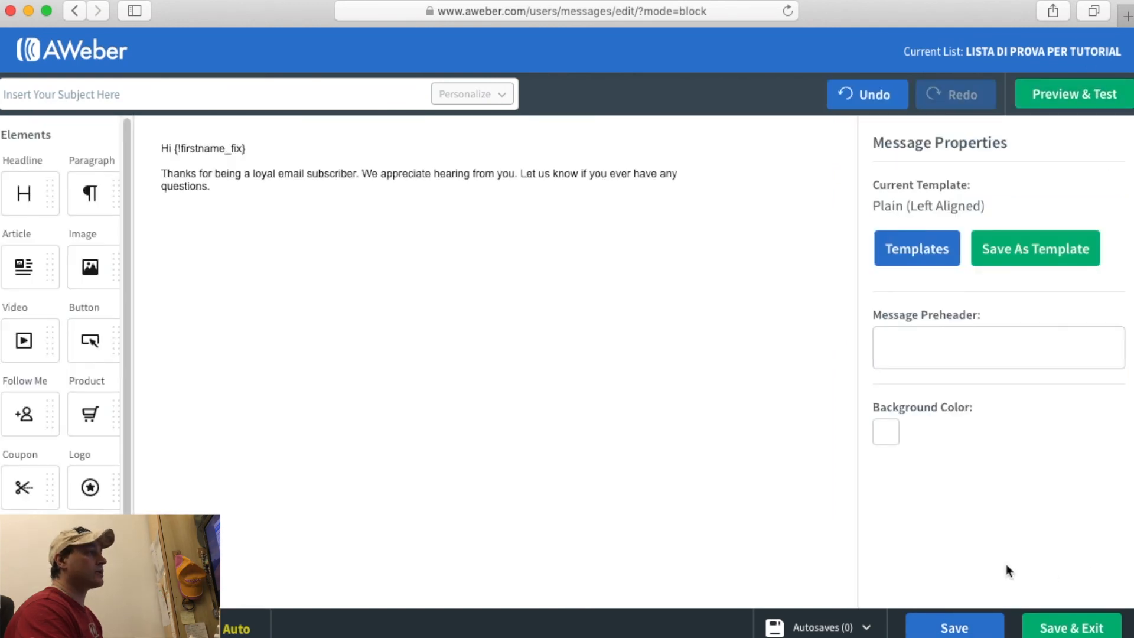
Give the email the subject 'pippo', save it and close the editor.
left_click(76, 93)
type("pippo")
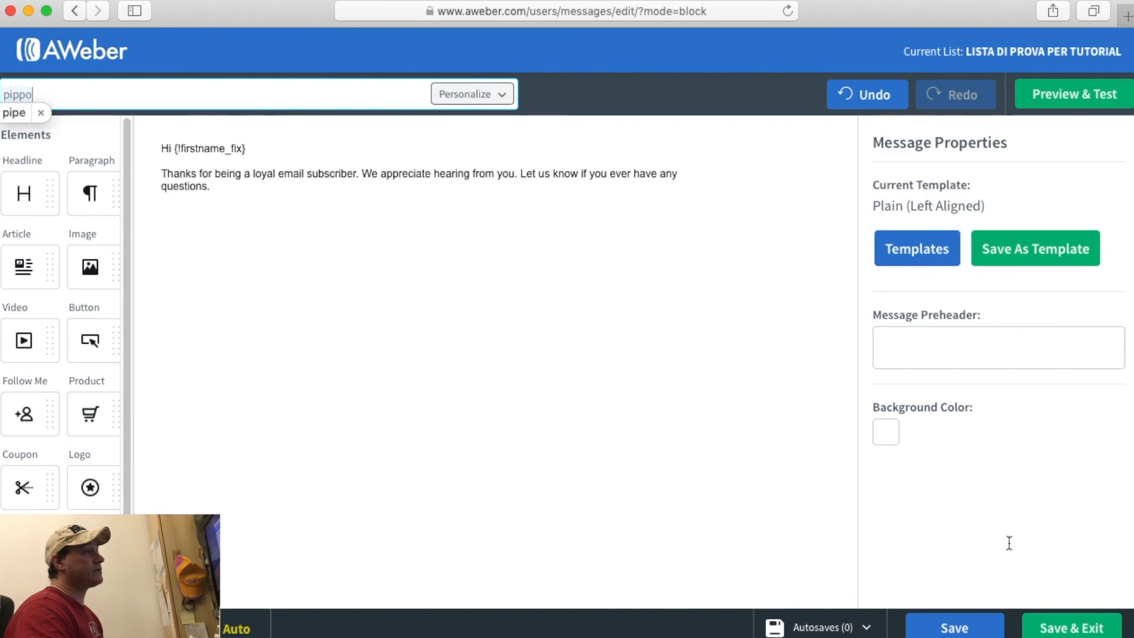
left_click(973, 631)
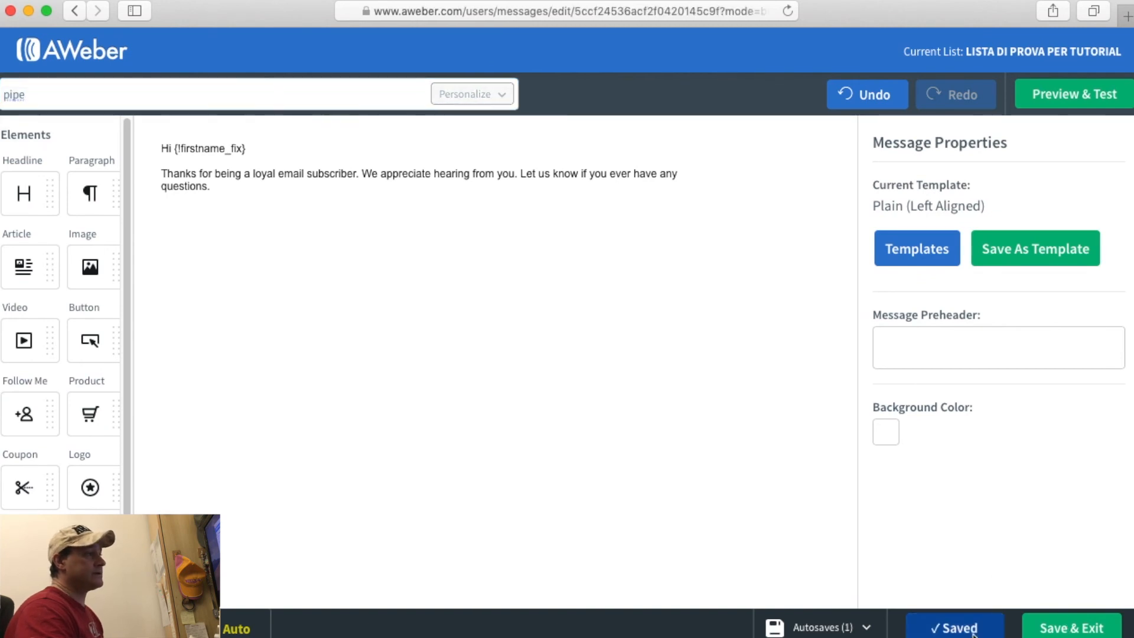
left_click(1107, 630)
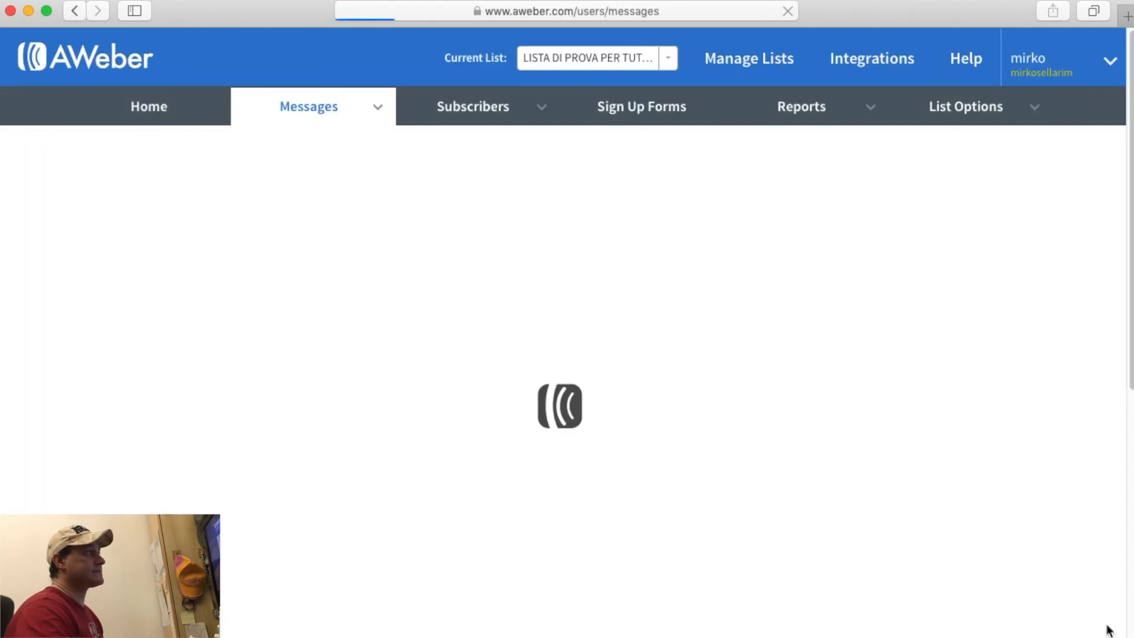
Add the new draft to the follow-up series as Follow Up #3, 1 day after the previous.
left_click(537, 380)
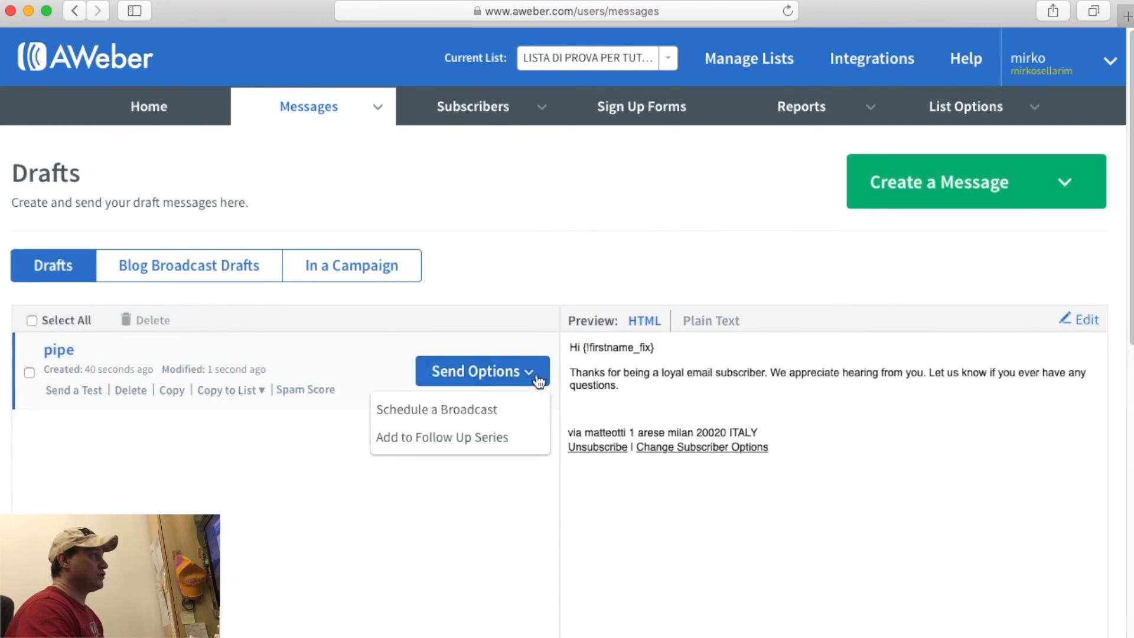
left_click(508, 437)
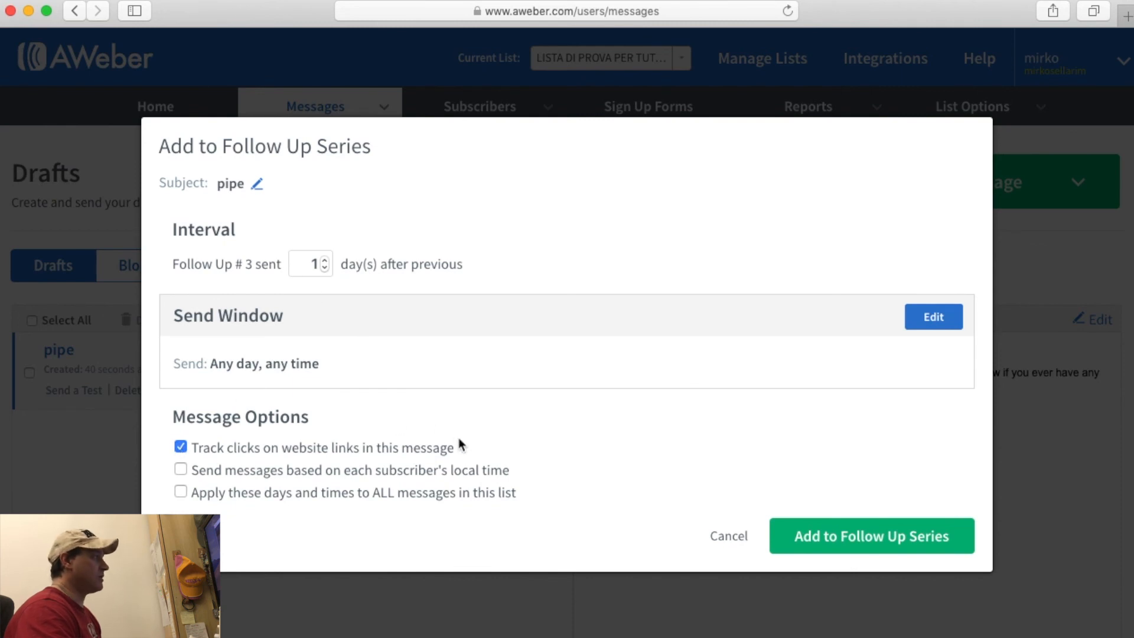
left_click(920, 538)
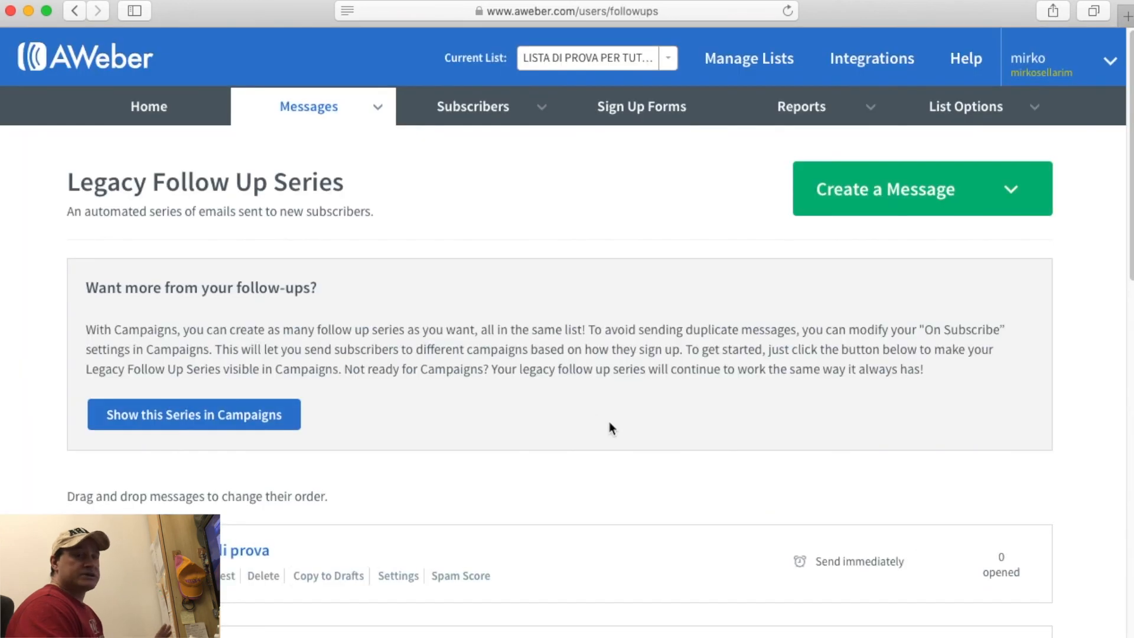
Review the Legacy Follow Up Series list, then start another Drag & Drop email.
scroll(610, 422, "down", 5)
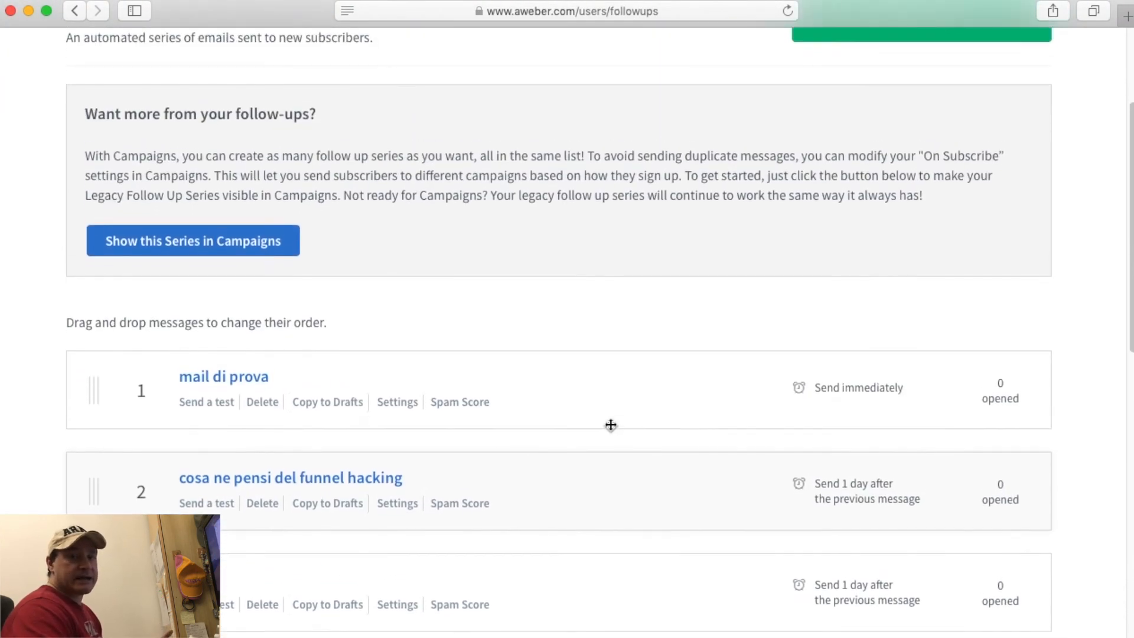
scroll(611, 425, "up", 1)
scroll(611, 423, "up", 5)
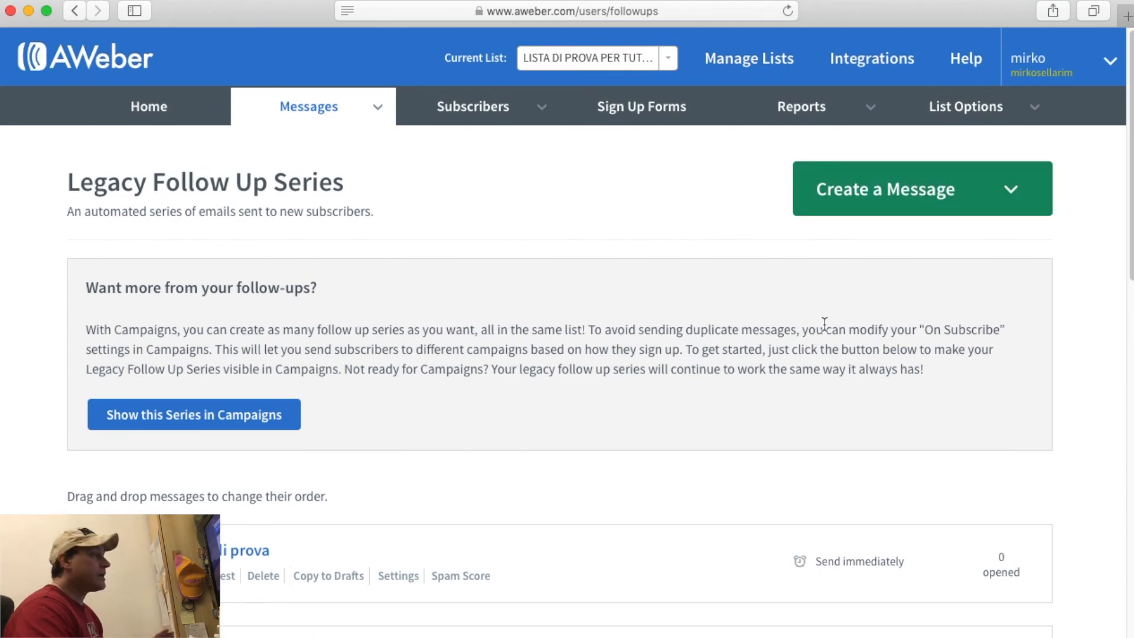
scroll(600, 347, "down", 7)
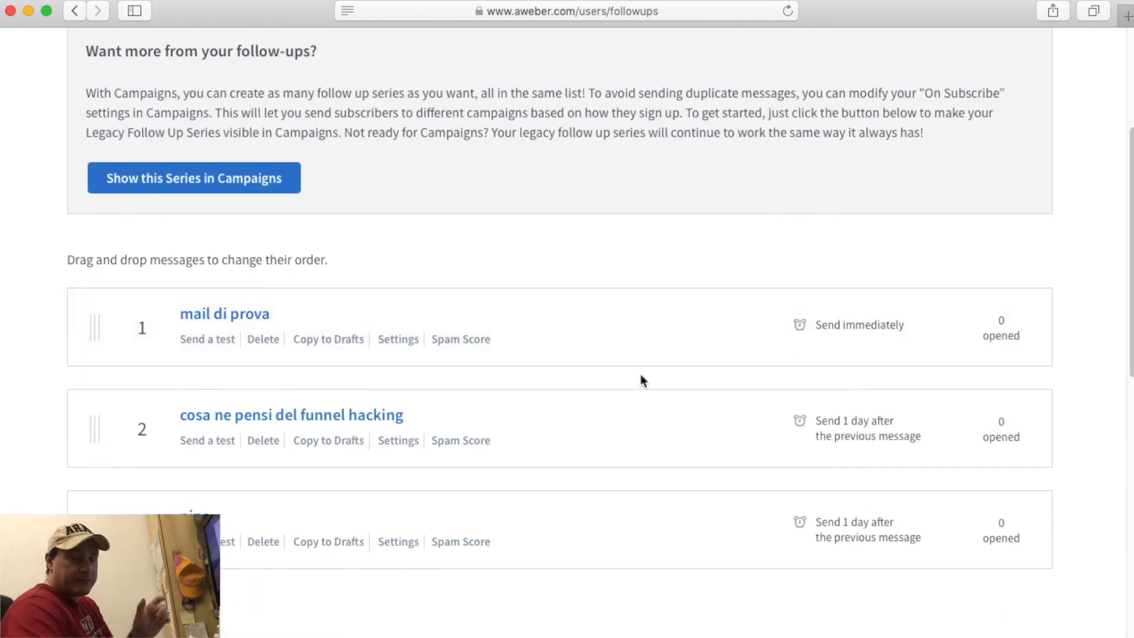
scroll(640, 373, "up", 5)
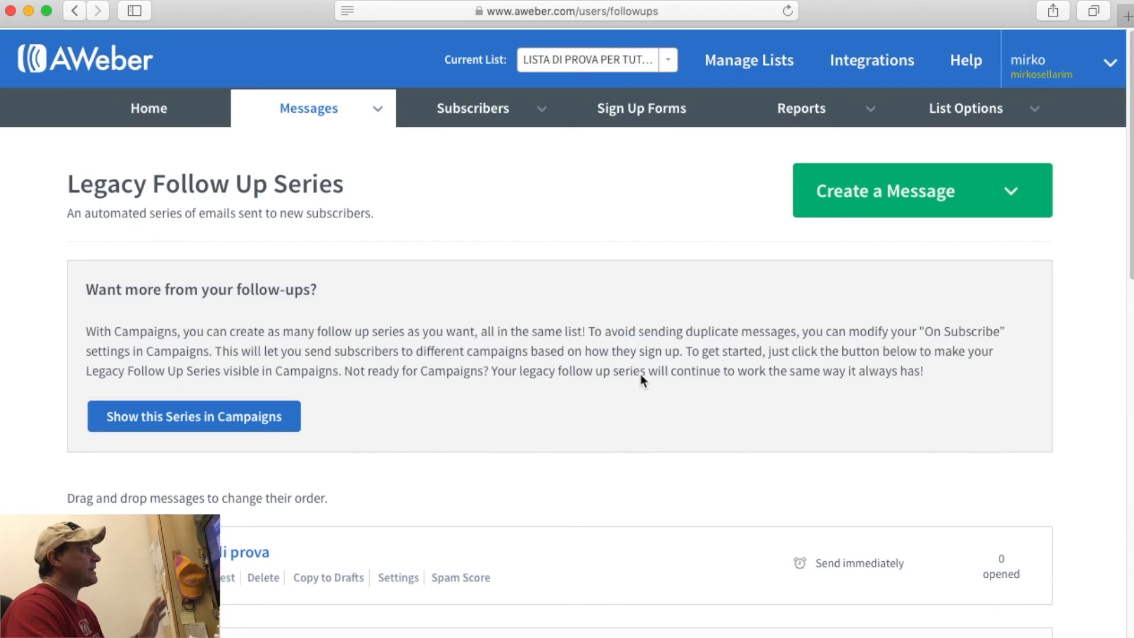
left_click(914, 246)
Enter the subject 'mail per drafts', save the draft and exit the editor.
type("mail per drafts")
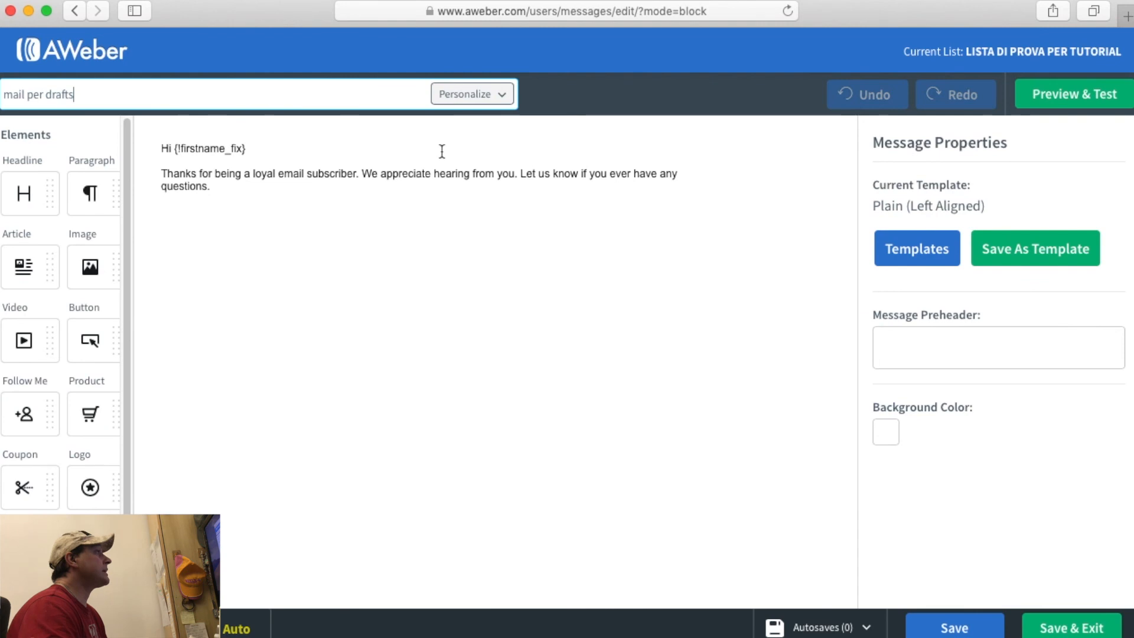
left_click(969, 627)
left_click(1090, 630)
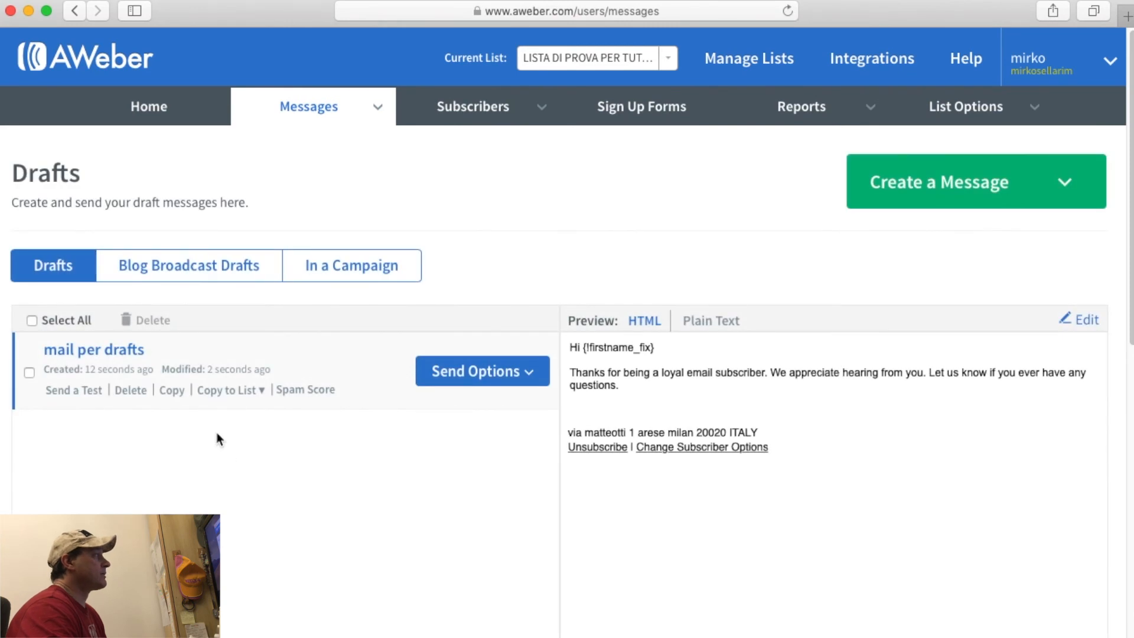
Open and close the Messages sections menu on the Drafts page.
left_click(376, 110)
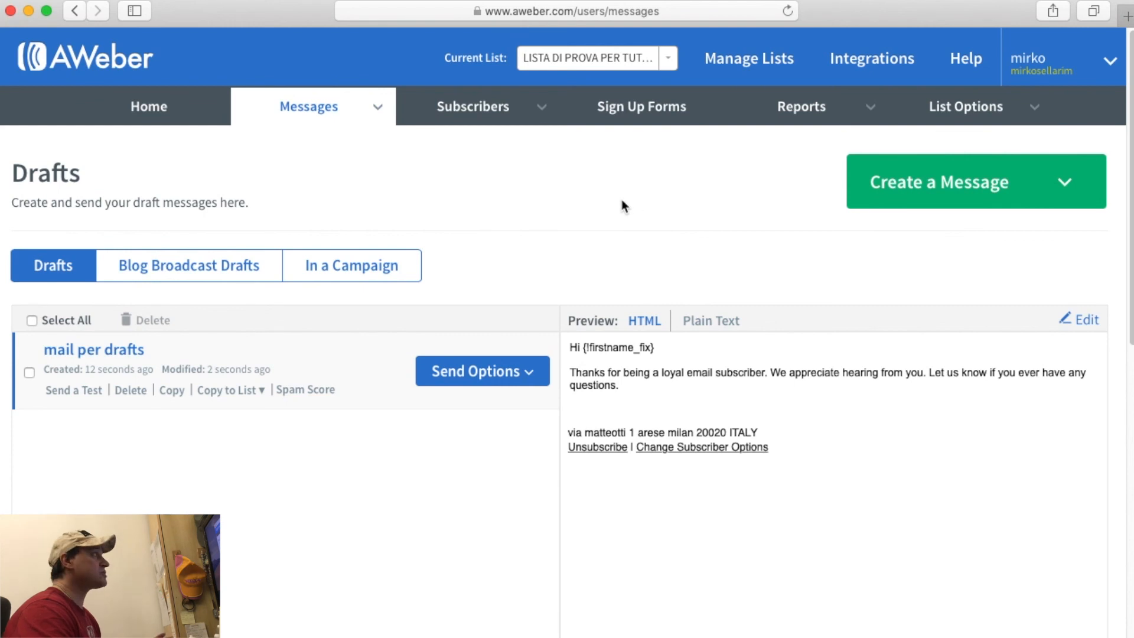
left_click(334, 105)
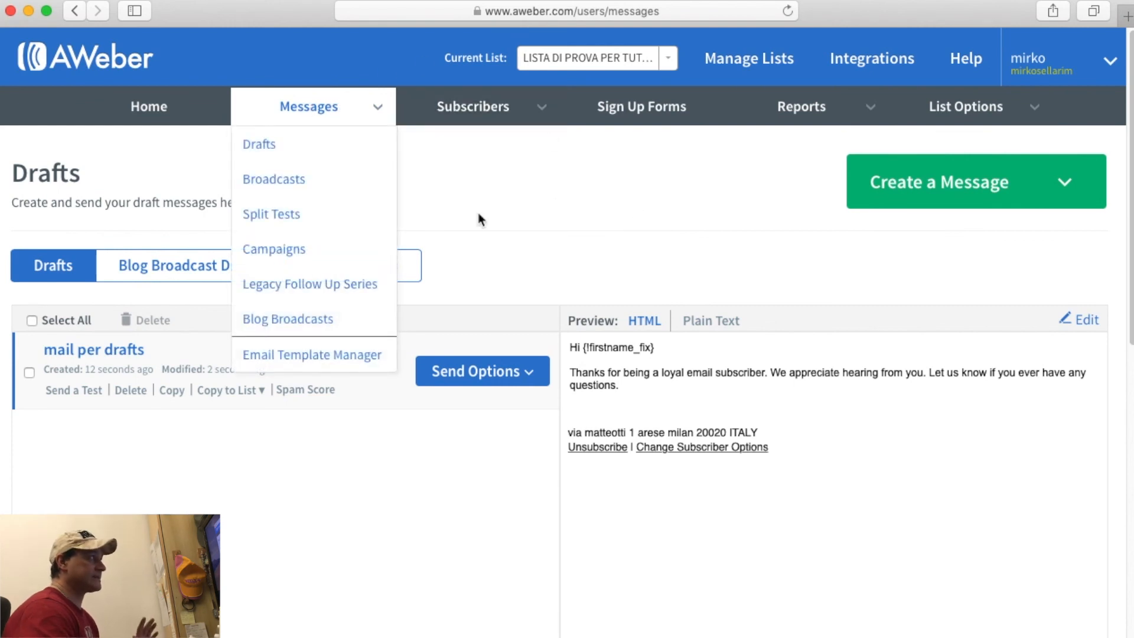
left_click(658, 182)
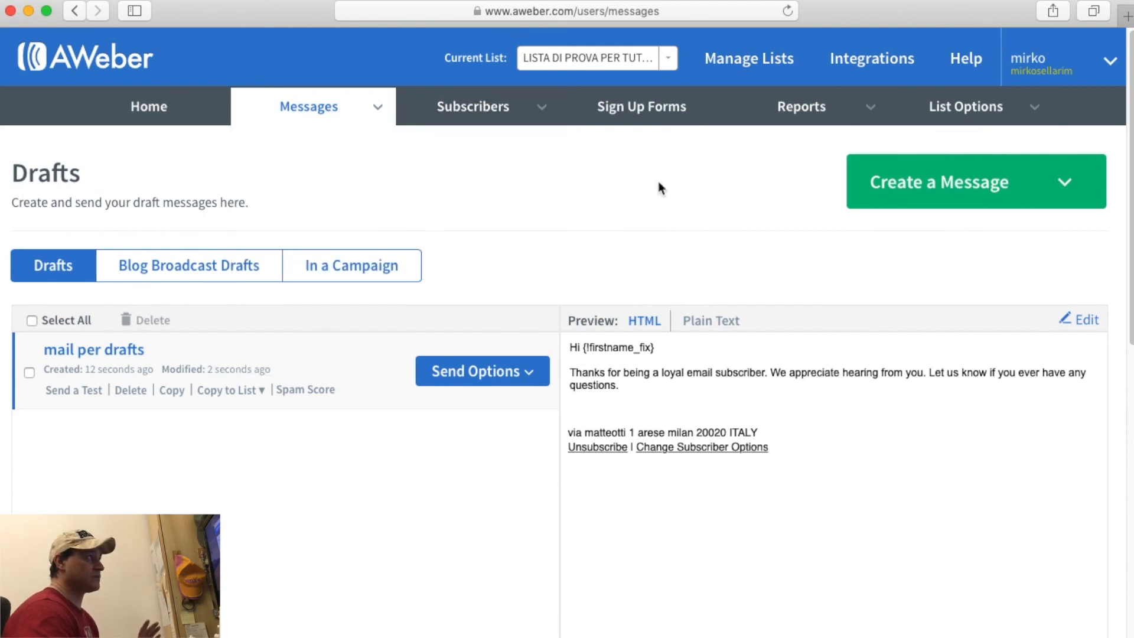
Start a new Drag & Drop email with the subject 'mail non ancora definita'.
left_click(933, 182)
left_click(950, 229)
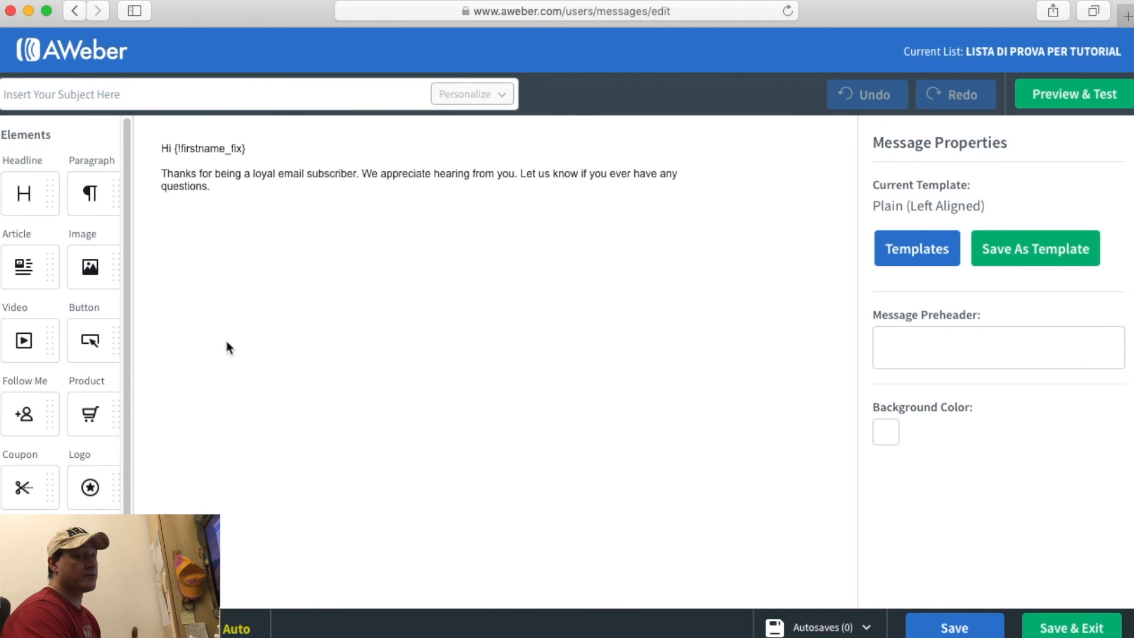
left_click(125, 96)
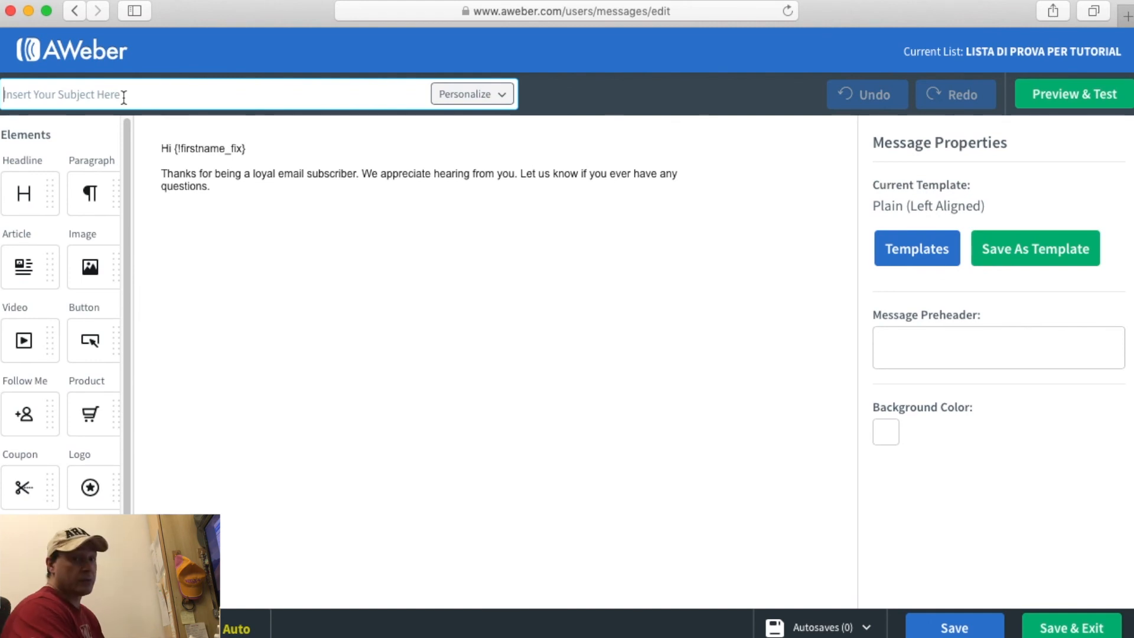
type("m")
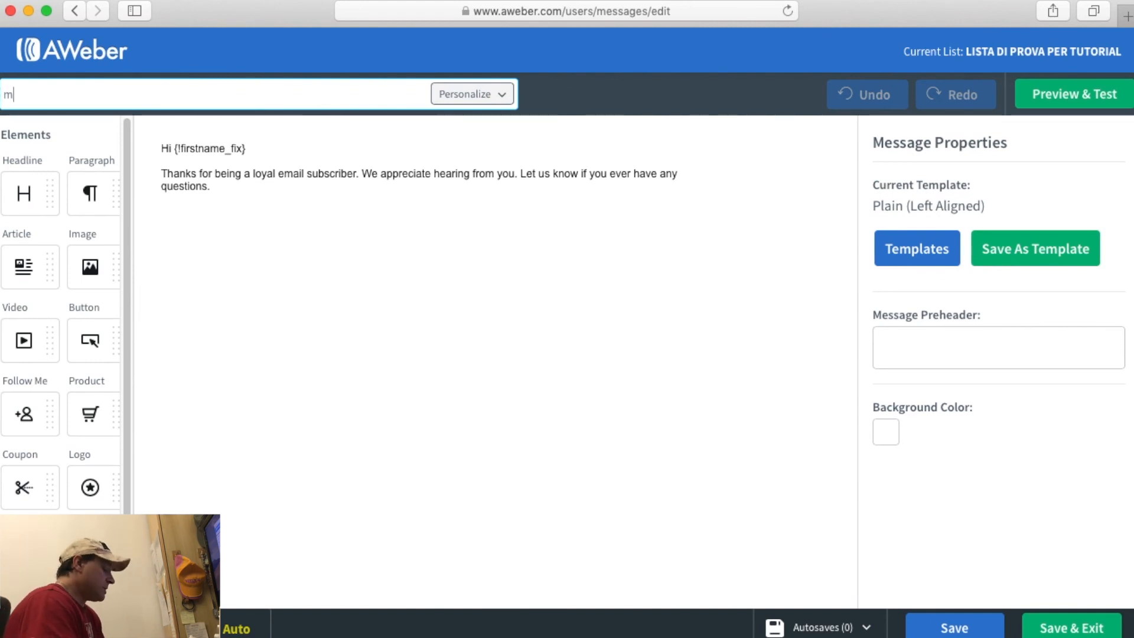
type("ail non an")
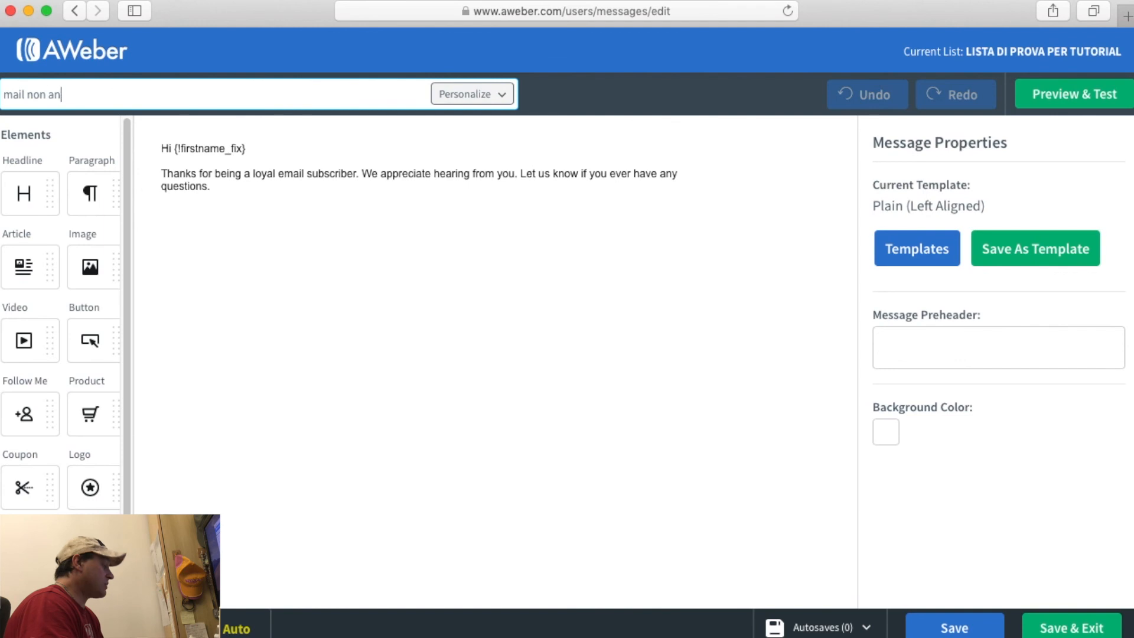
type("cora definita")
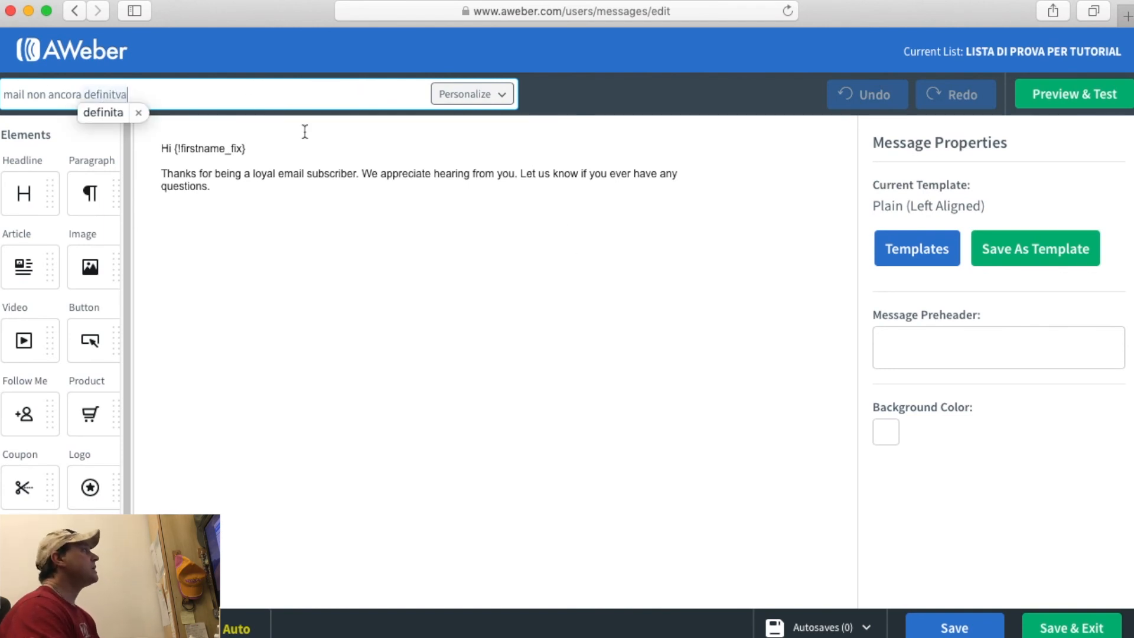
Fill the body with placeholder text, then save the draft and exit the editor.
left_click(257, 173)
type("asdfasòldf,aòklfgnaksdmfaklsmfgak-")
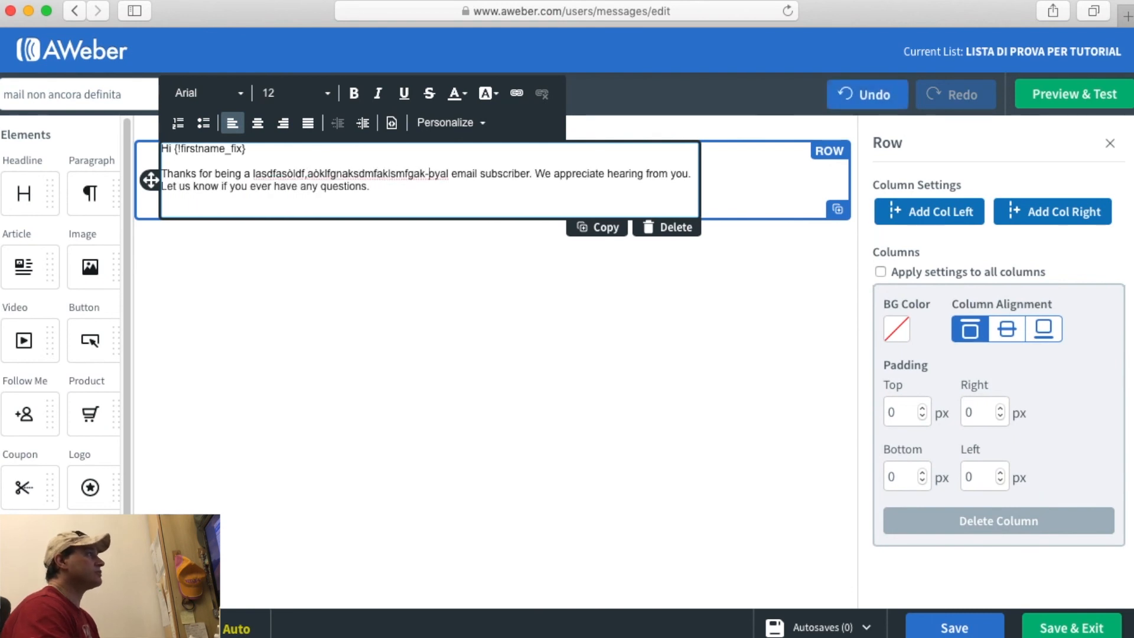
left_click(425, 357)
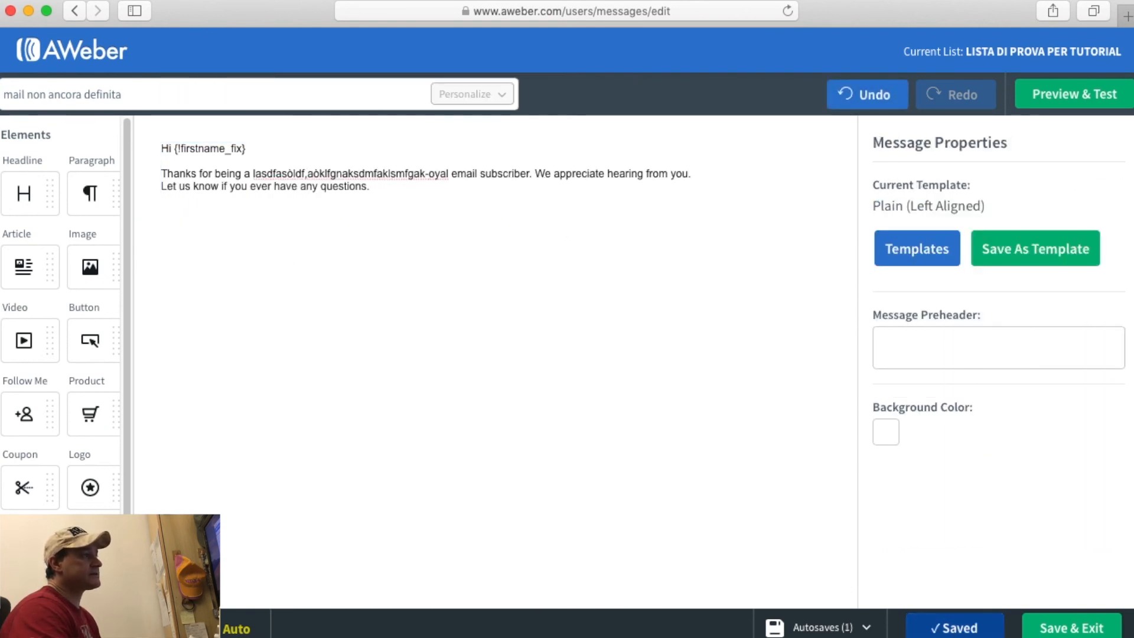
left_click(1071, 627)
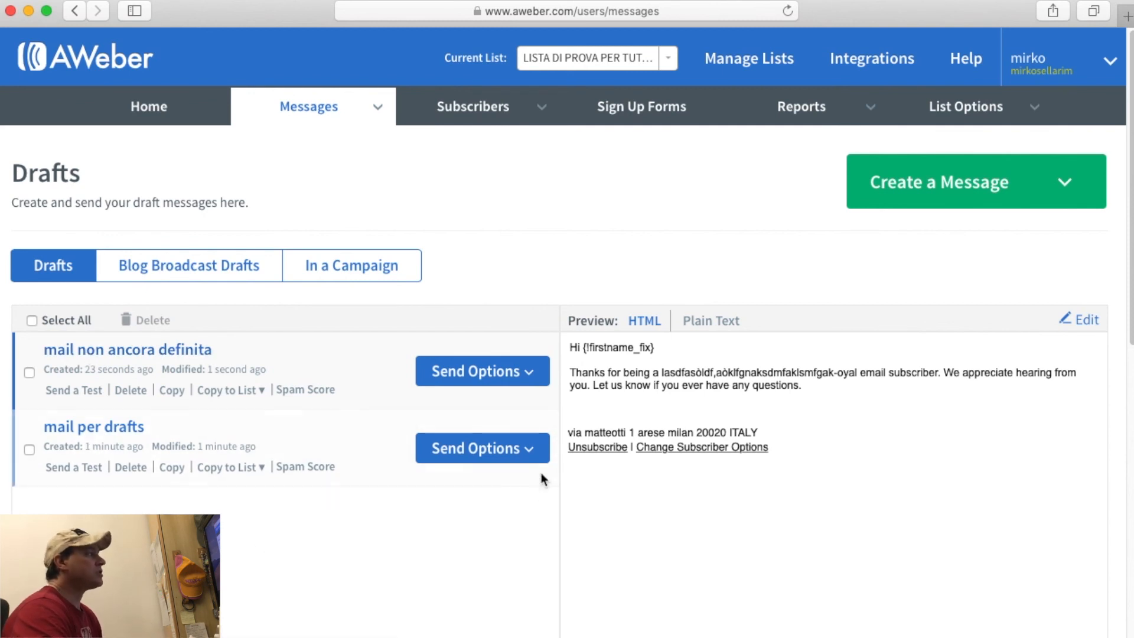
left_click(538, 376)
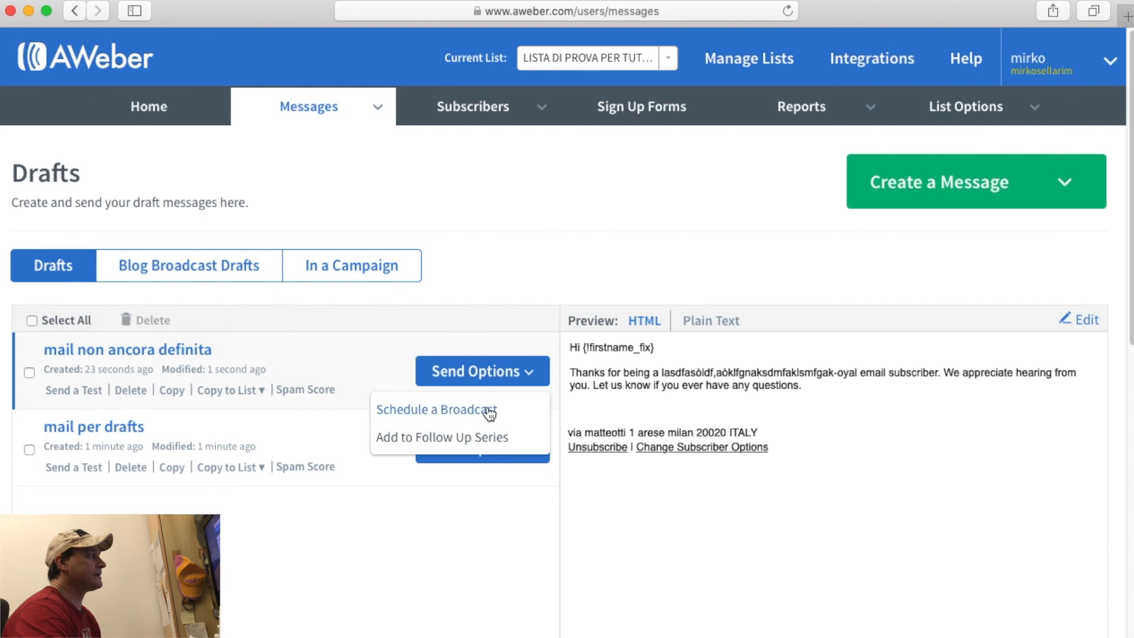
left_click(472, 554)
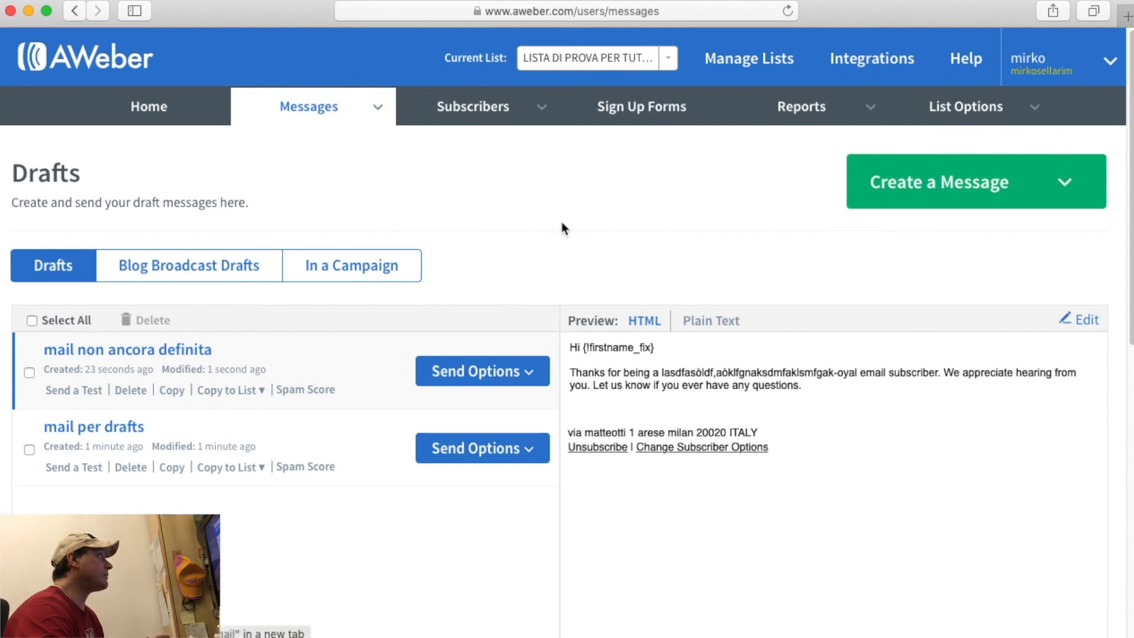
Go to the Broadcasts page from the Messages menu.
left_click(374, 110)
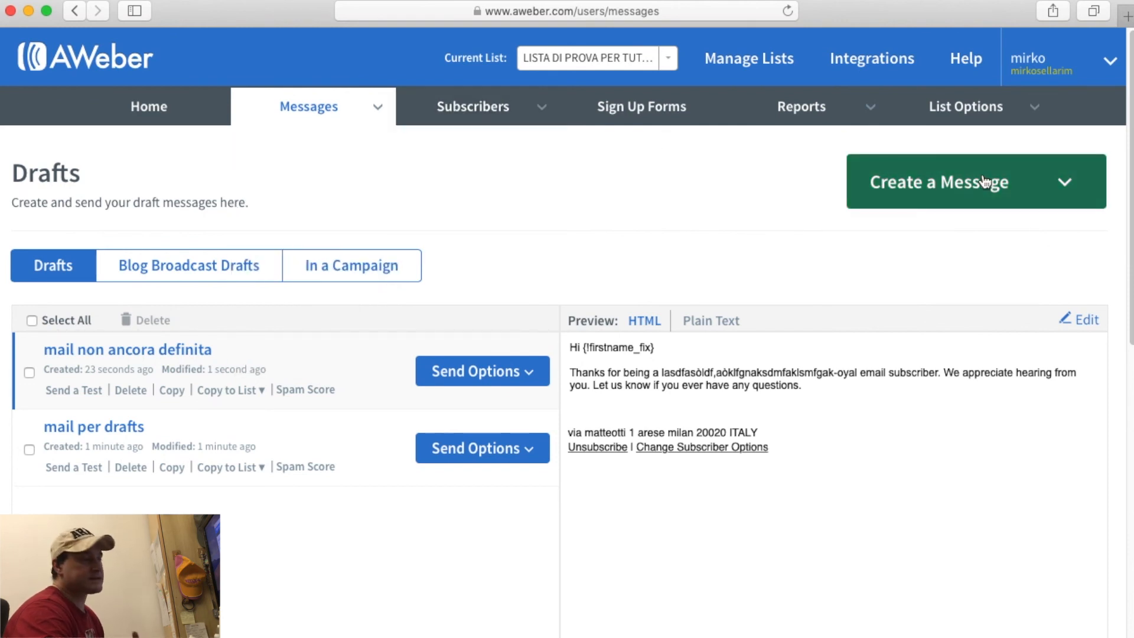
mouse_move(345, 114)
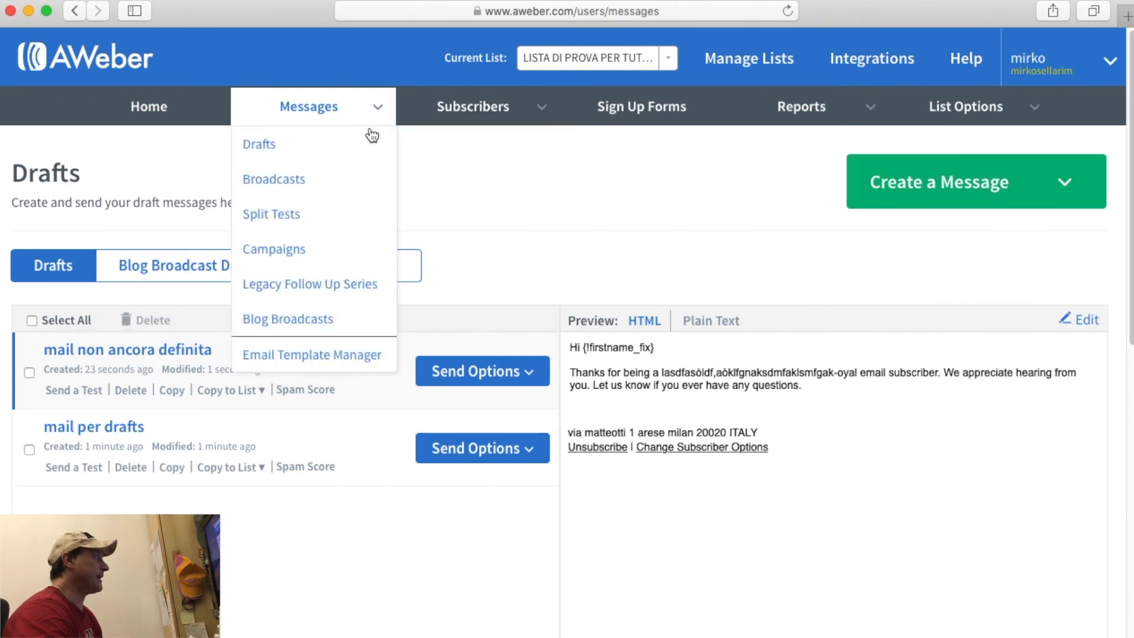
left_click(287, 186)
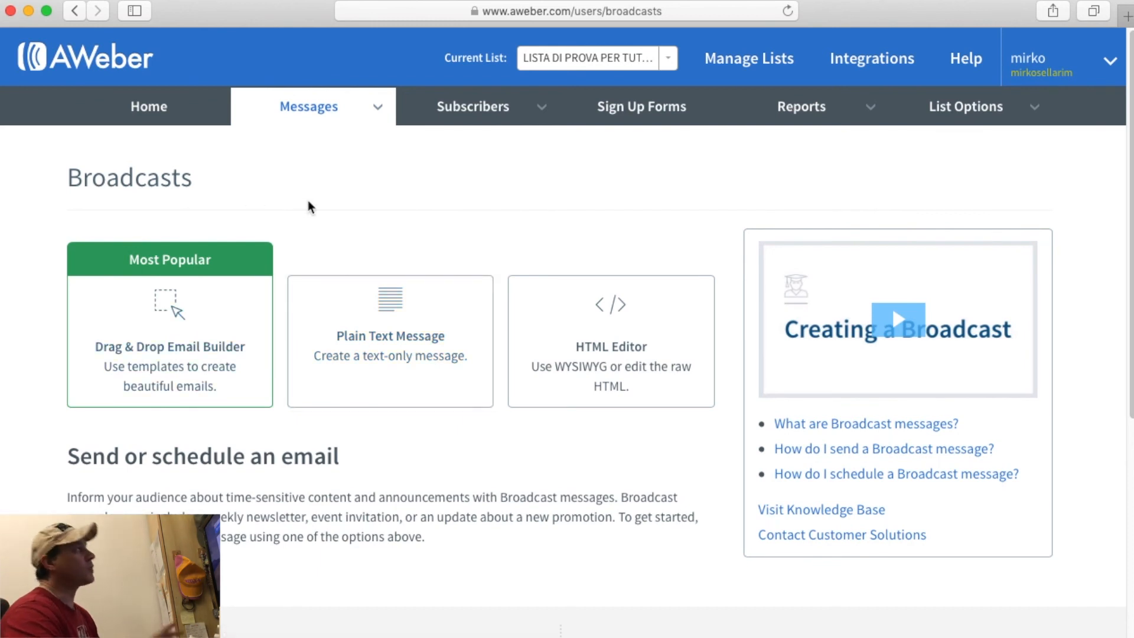
mouse_move(331, 118)
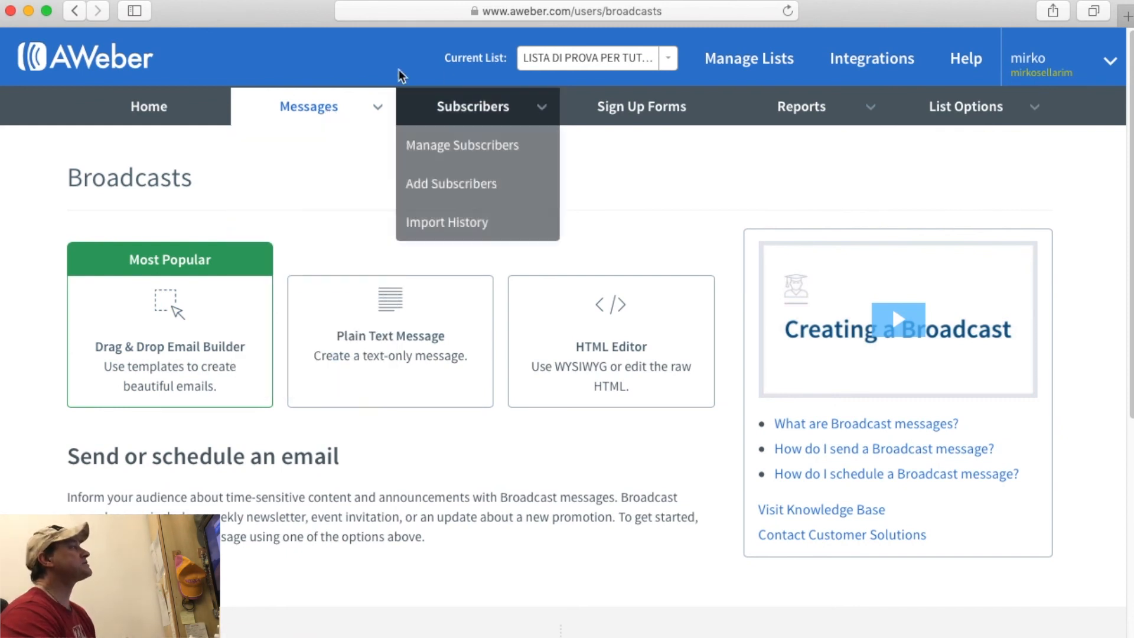
mouse_move(401, 144)
mouse_move(281, 111)
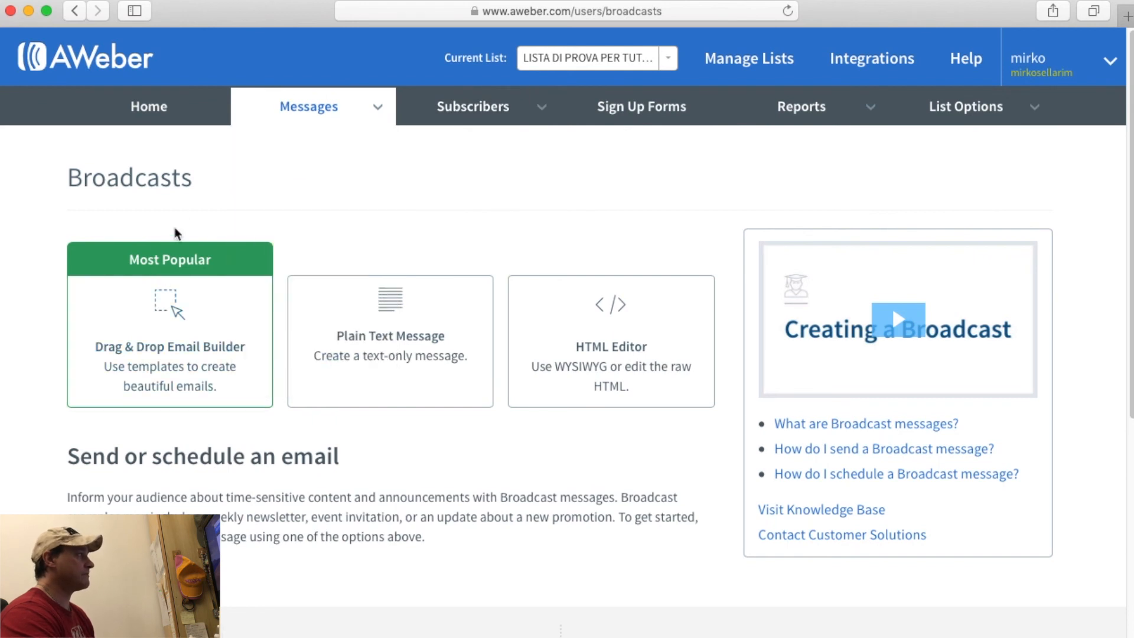
Start a Drag & Drop broadcast titled 'mail per broadcast' with the body line 'inseriamo il contenuto'.
left_click(216, 353)
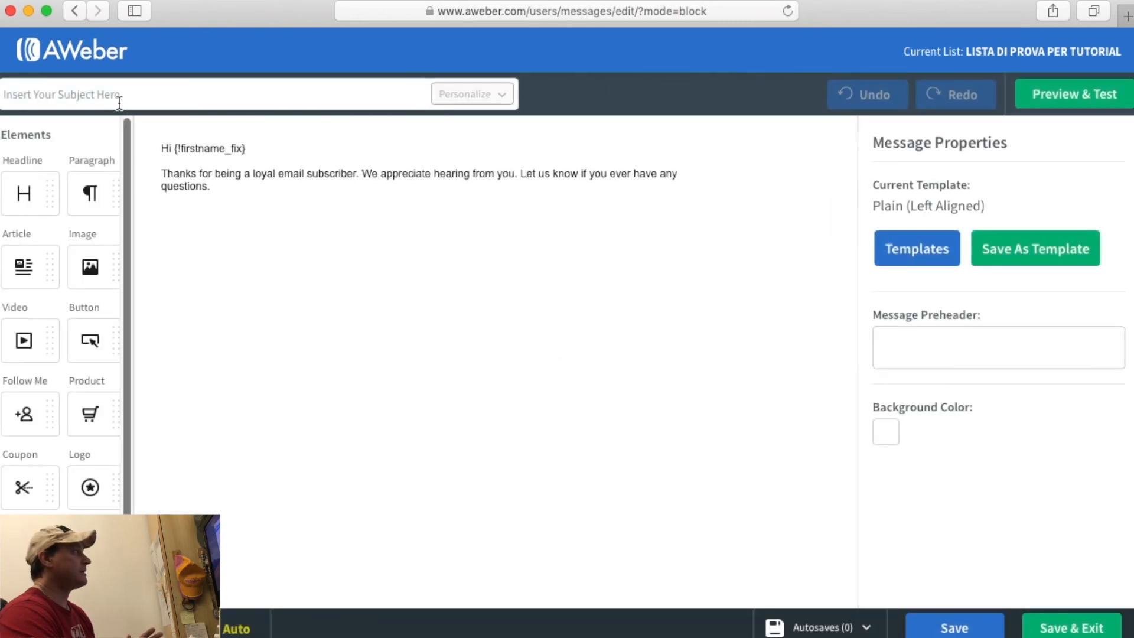
left_click(116, 98)
type("mail per")
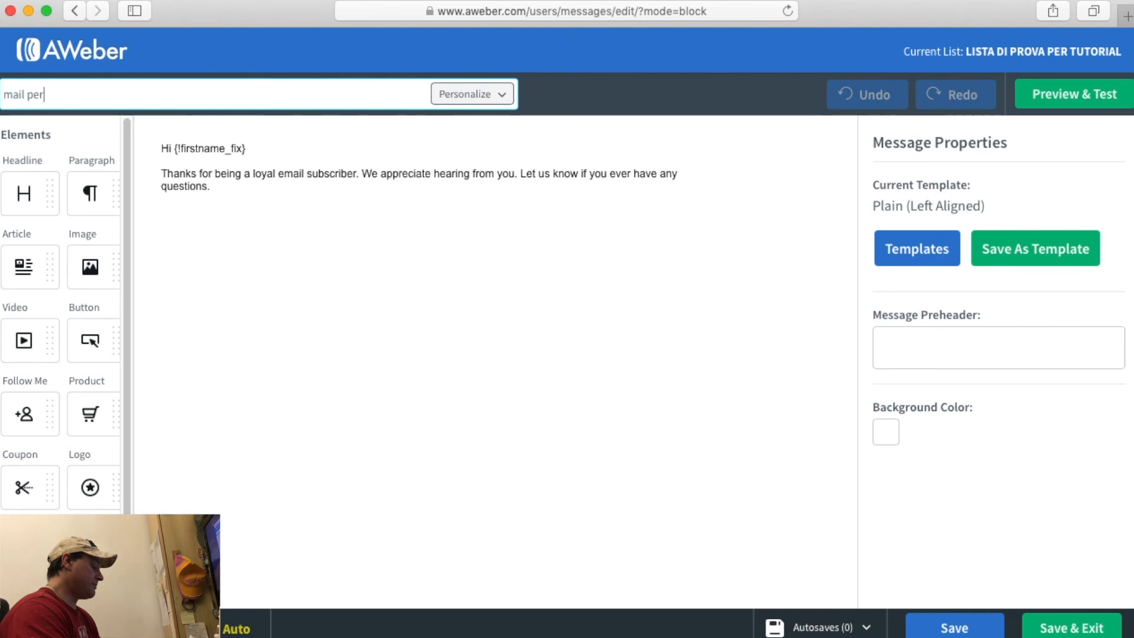
type(" broadcast")
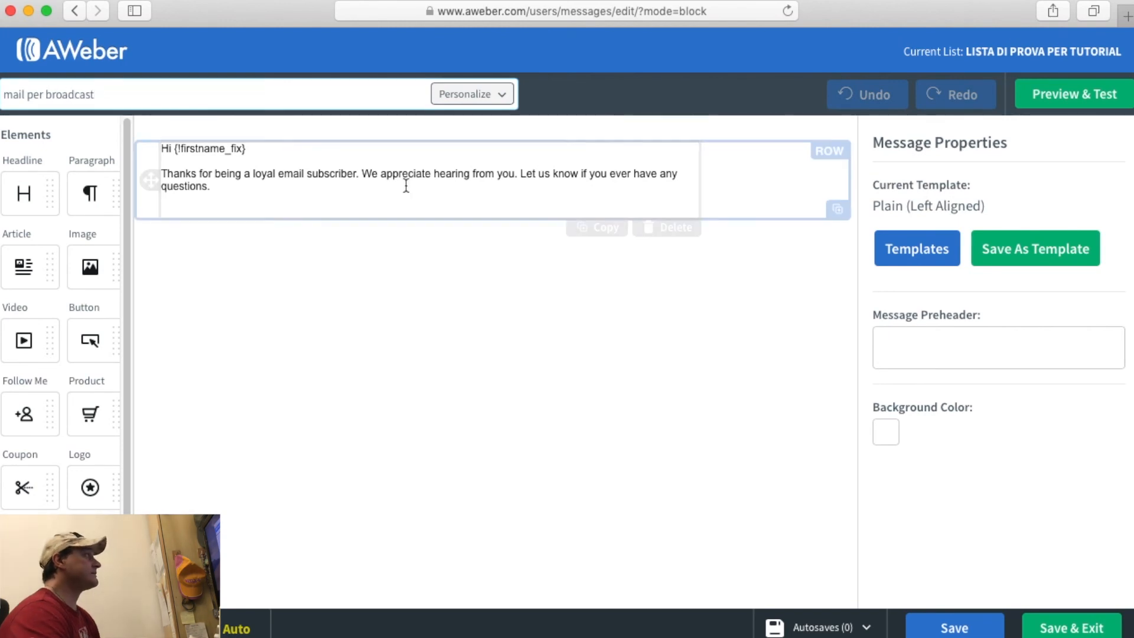
left_click(349, 166)
type("inseriamo il cont")
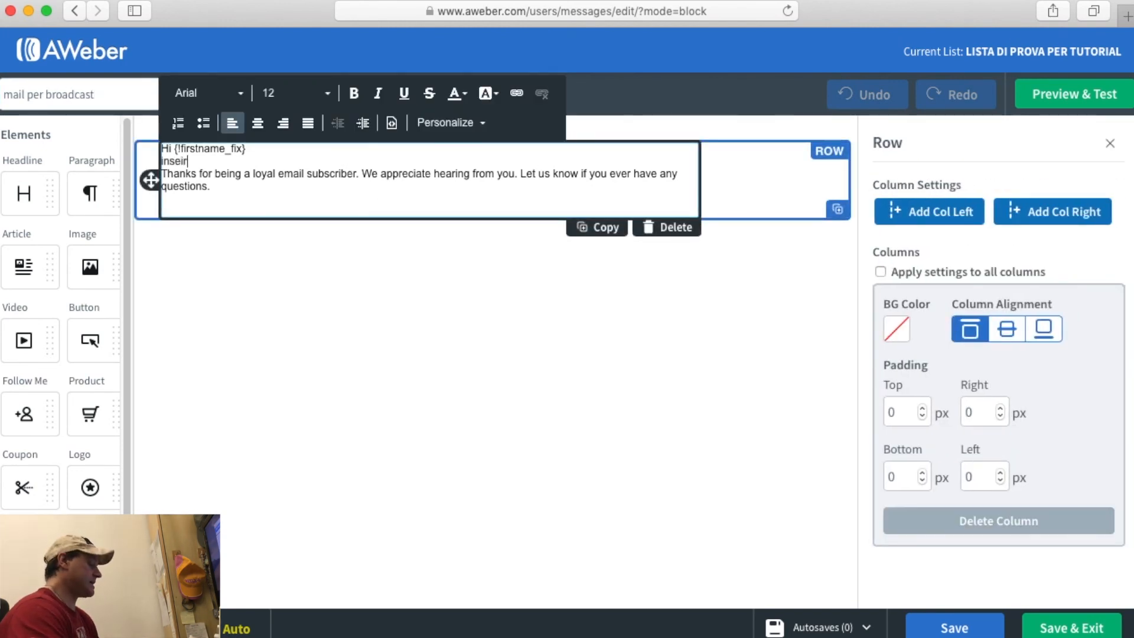
type("enut+o")
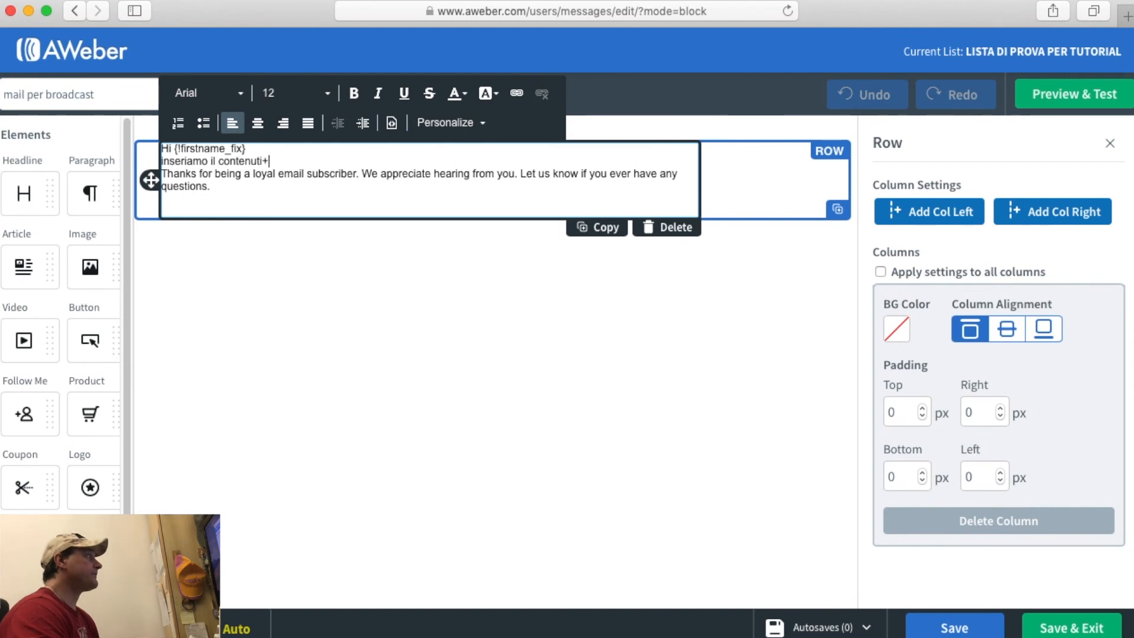
key("BackSpace")
key("BackSpace")
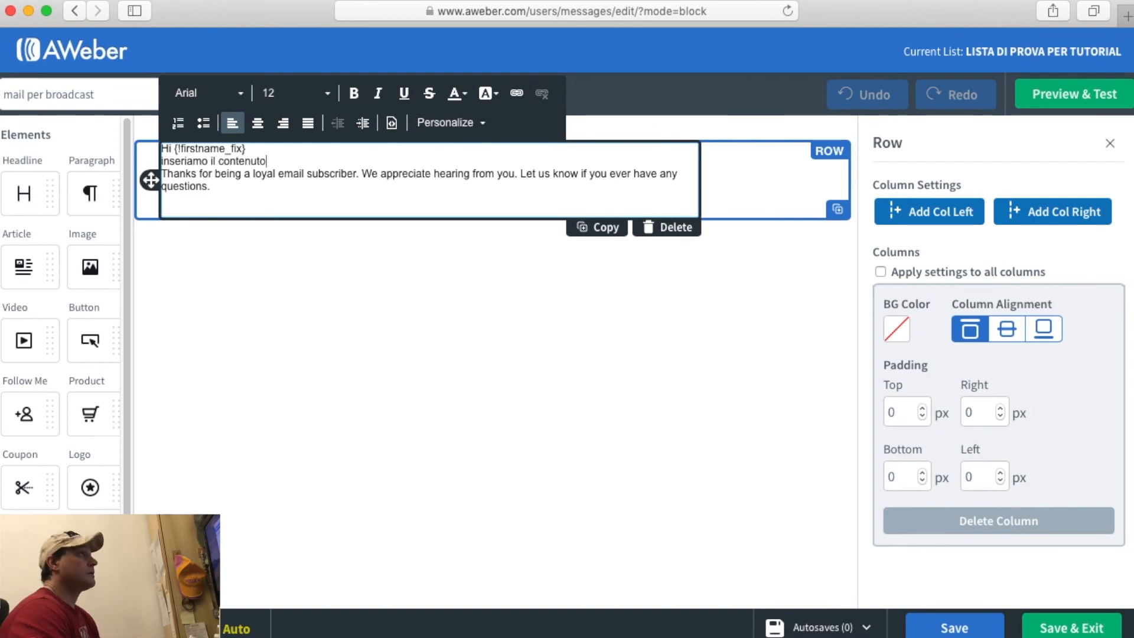
type("o")
Check the email in Preview & Test, then save it as a draft and exit the editor.
left_click(1038, 97)
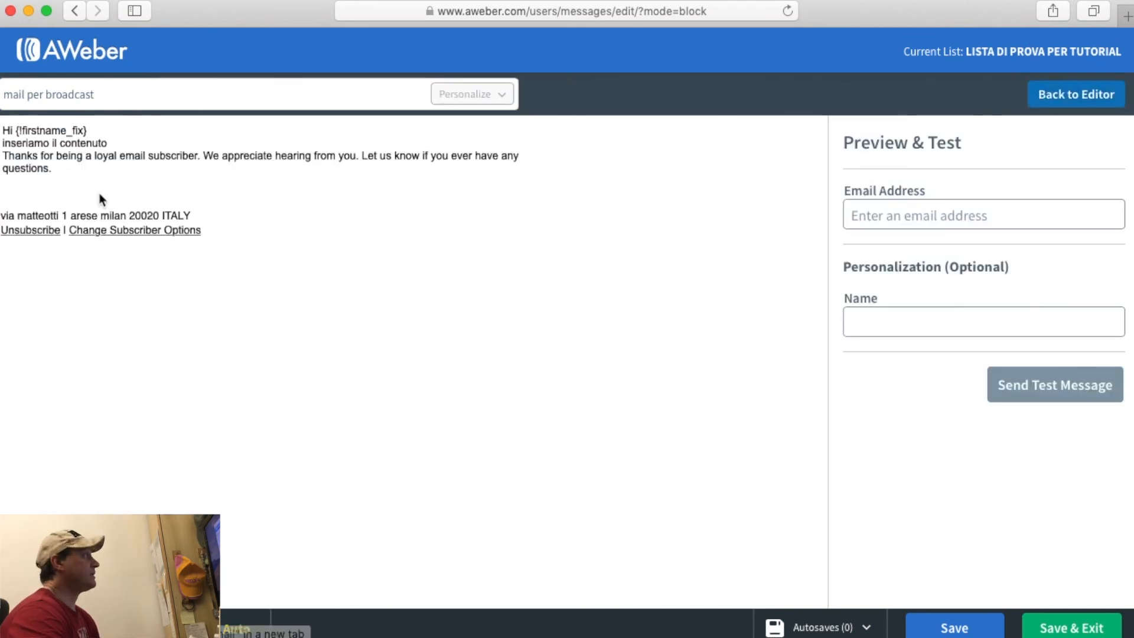
left_click(854, 214)
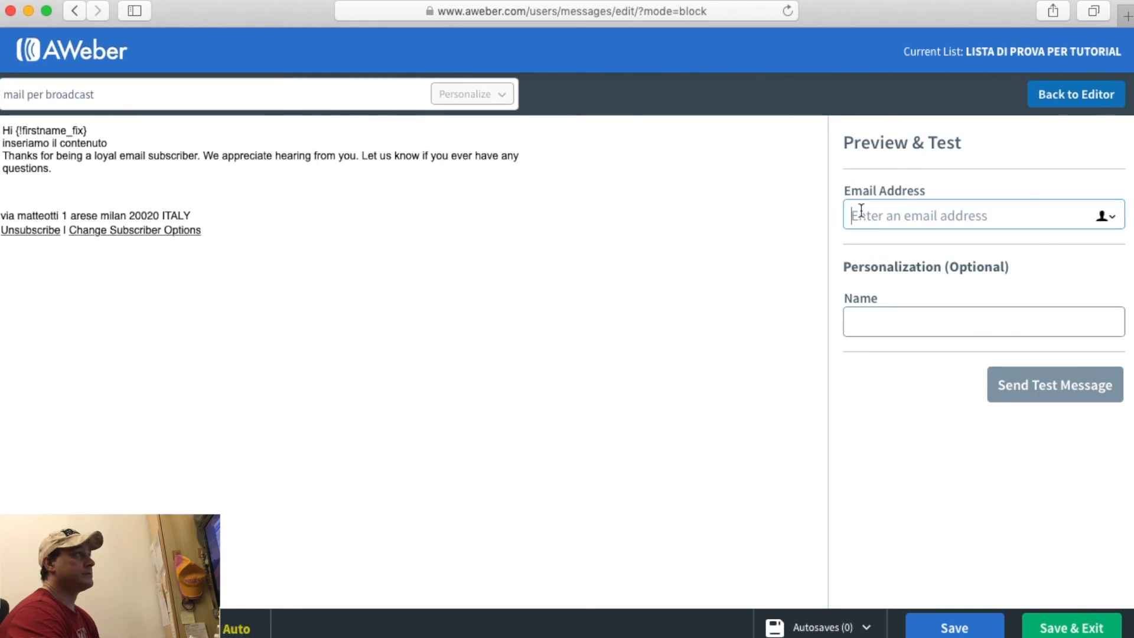
left_click(900, 328)
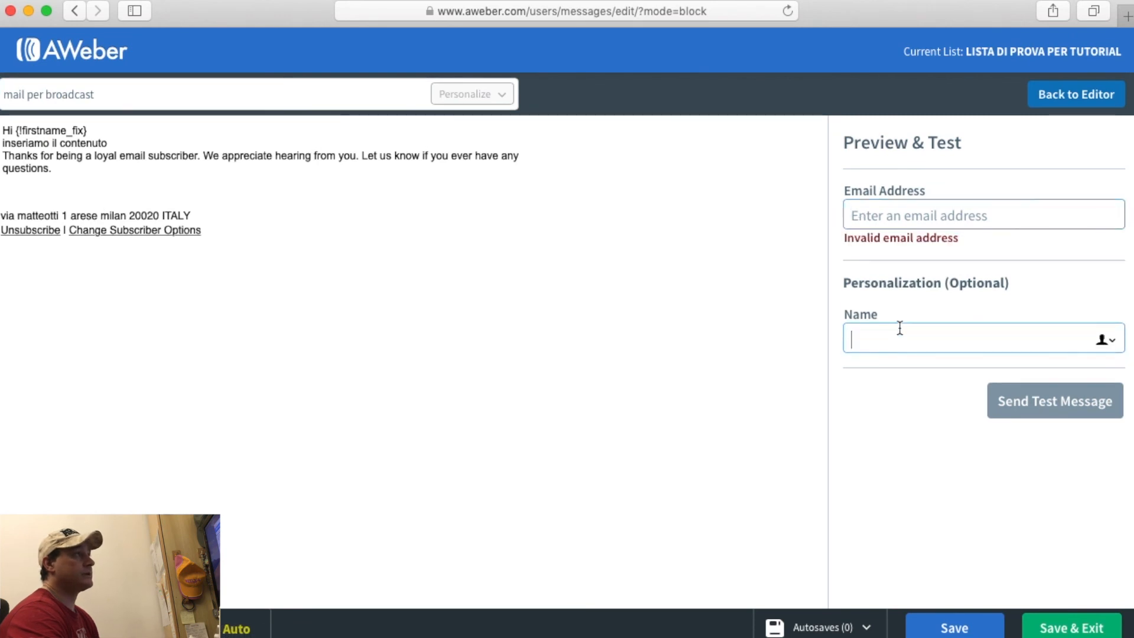
left_click(1085, 105)
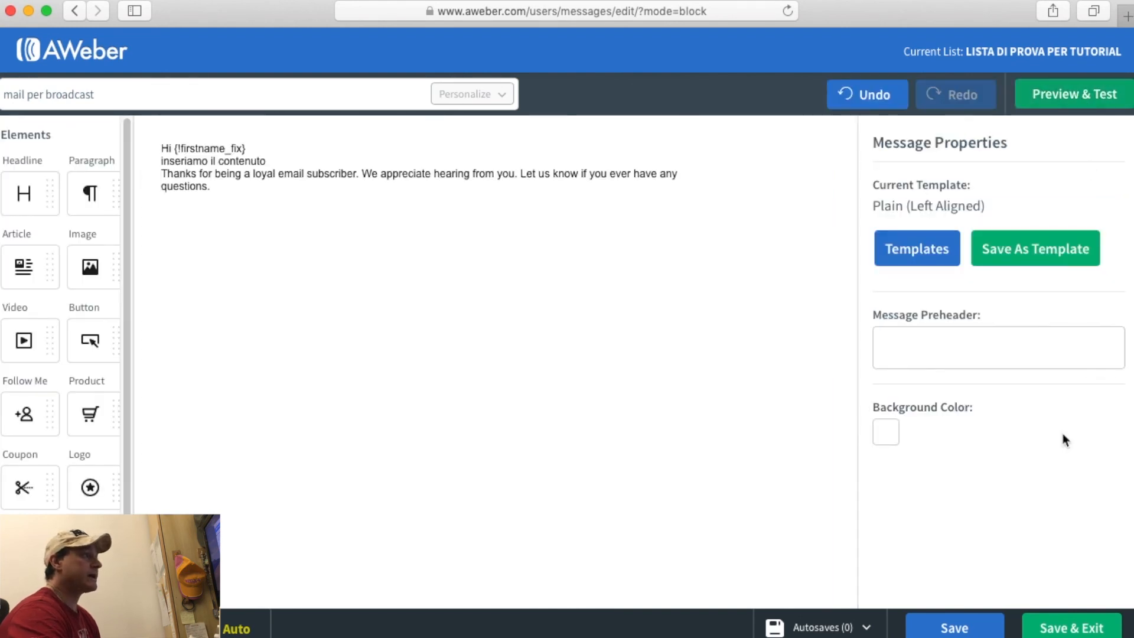
left_click(1049, 628)
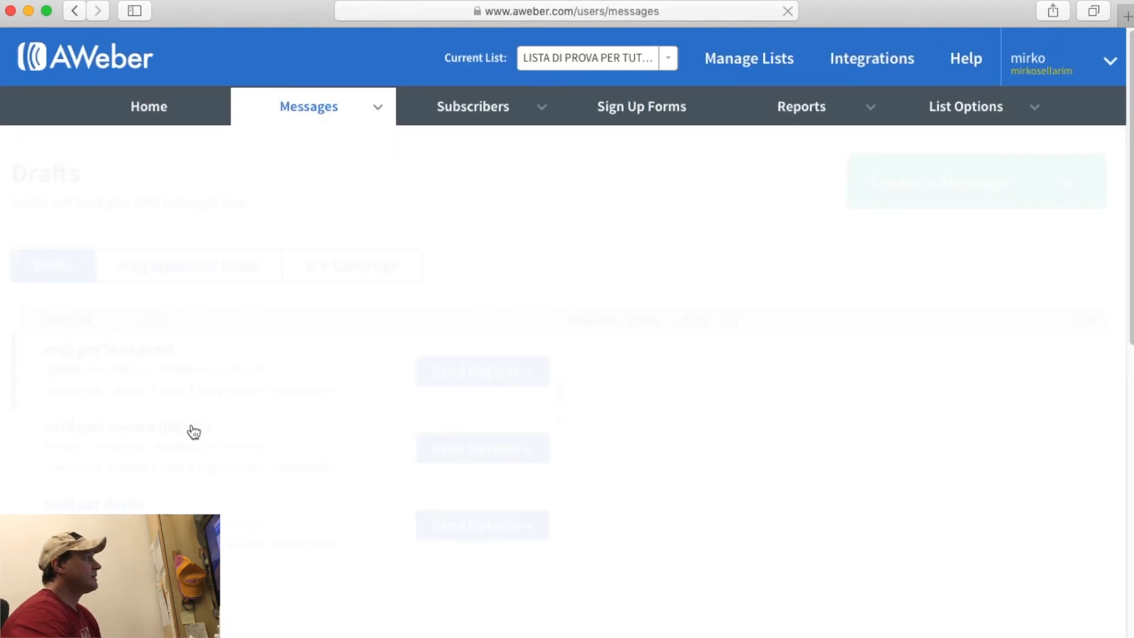
Open the Schedule a Broadcast settings for the 'mail per broadcast' draft.
scroll(177, 319, "down", 2)
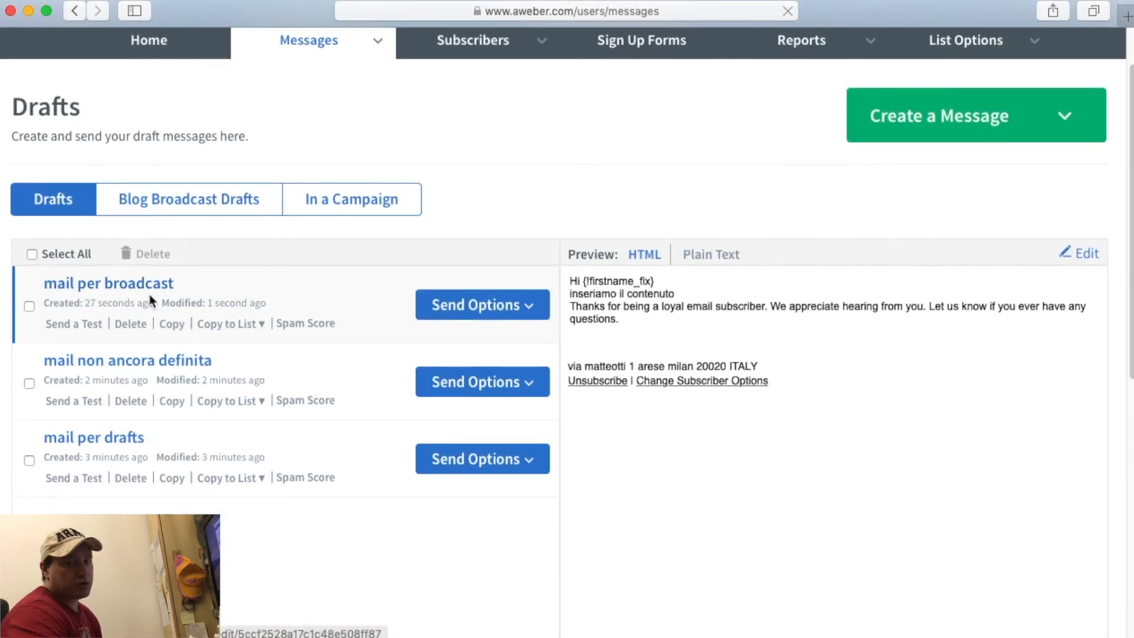
left_click(442, 306)
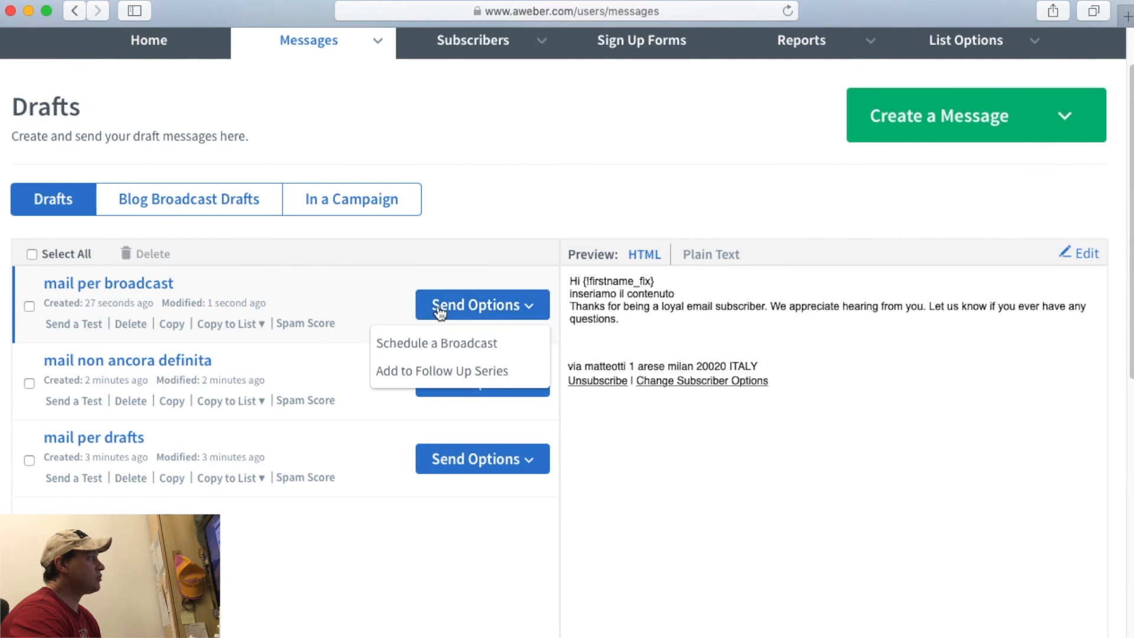
left_click(490, 348)
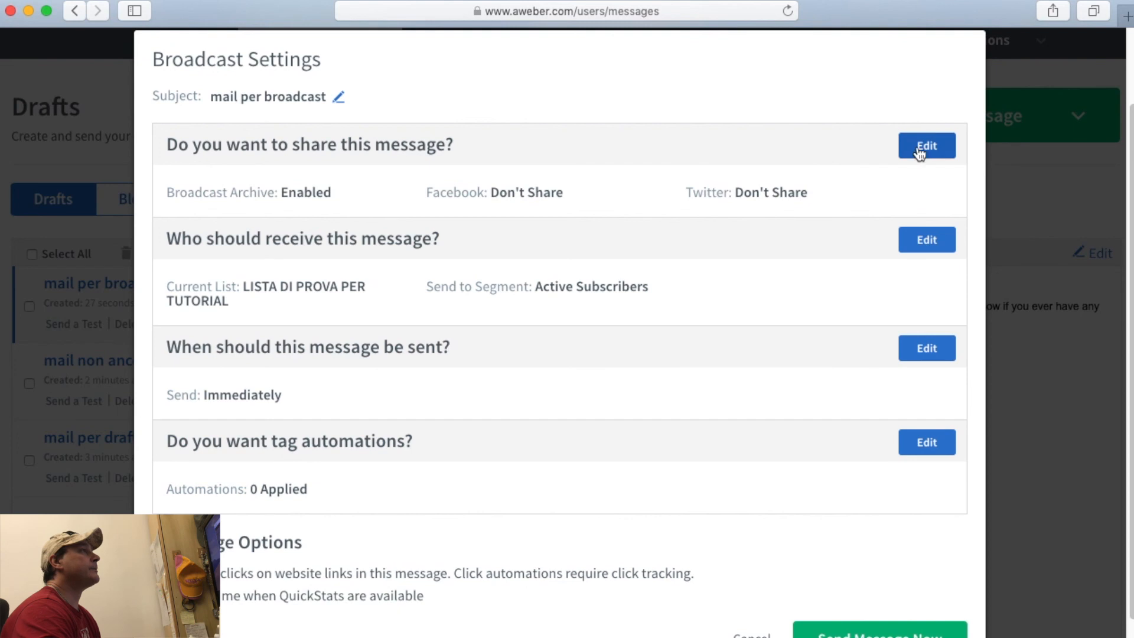
Review the Facebook and Twitter sharing options, then cancel without changing them.
scroll(662, 232, "up", 1)
scroll(662, 231, "up", 3)
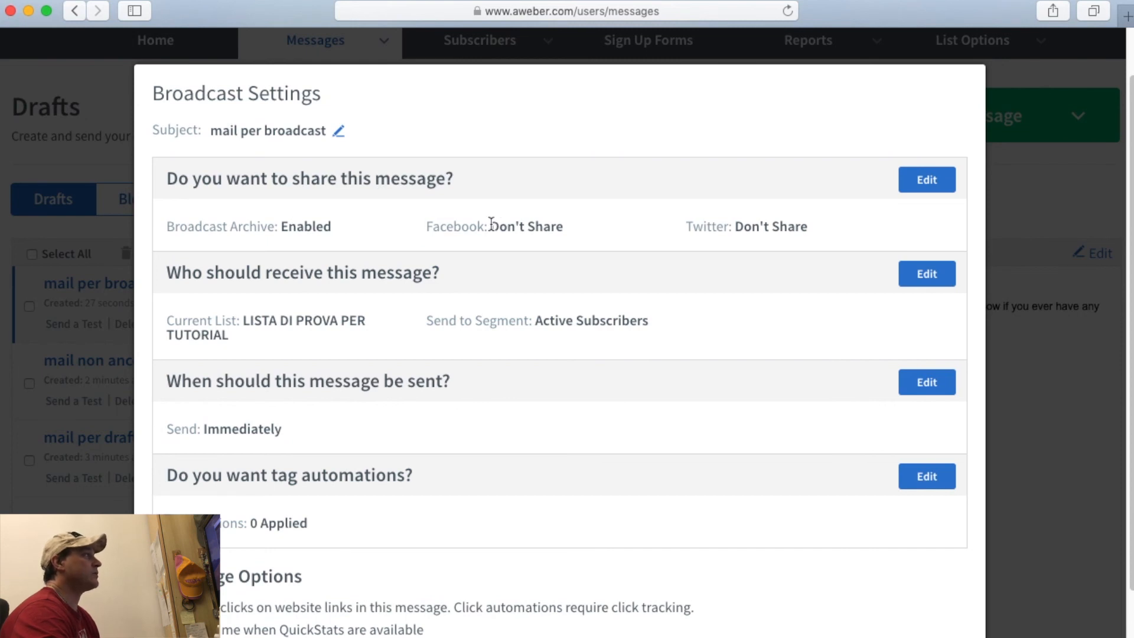
left_click_drag(491, 224, 602, 224)
left_click_drag(735, 226, 800, 226)
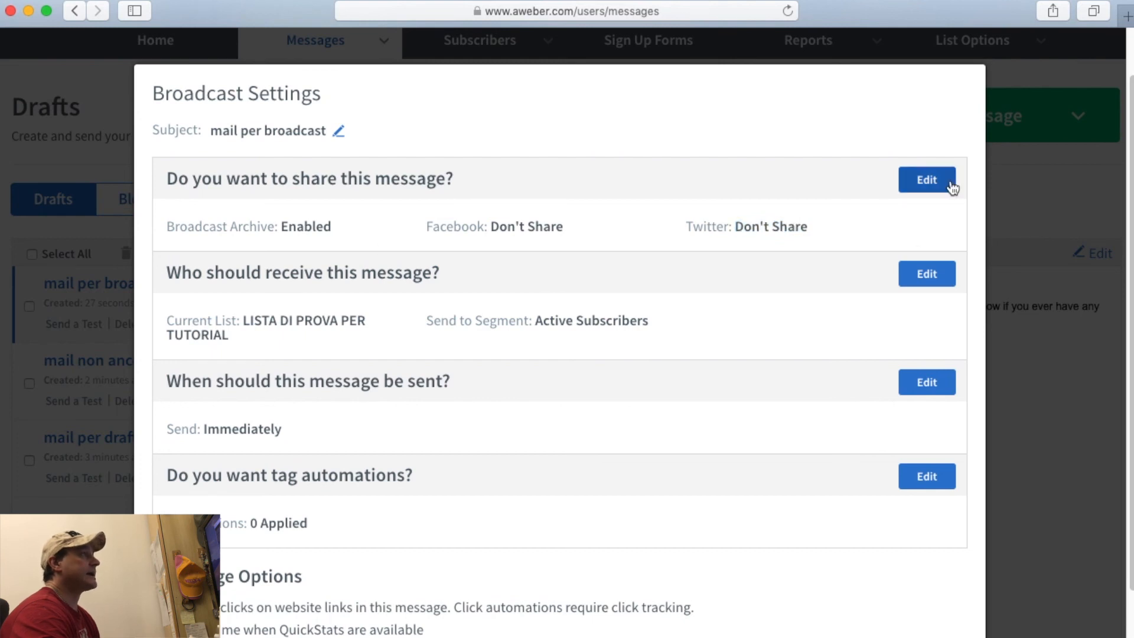
left_click(945, 180)
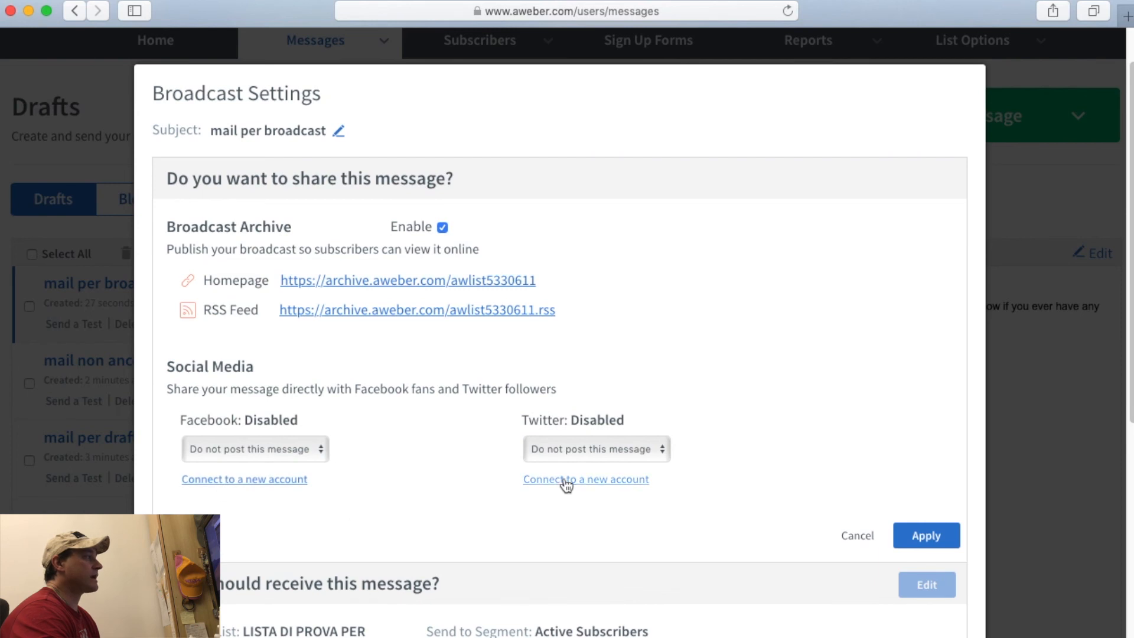
left_click(850, 536)
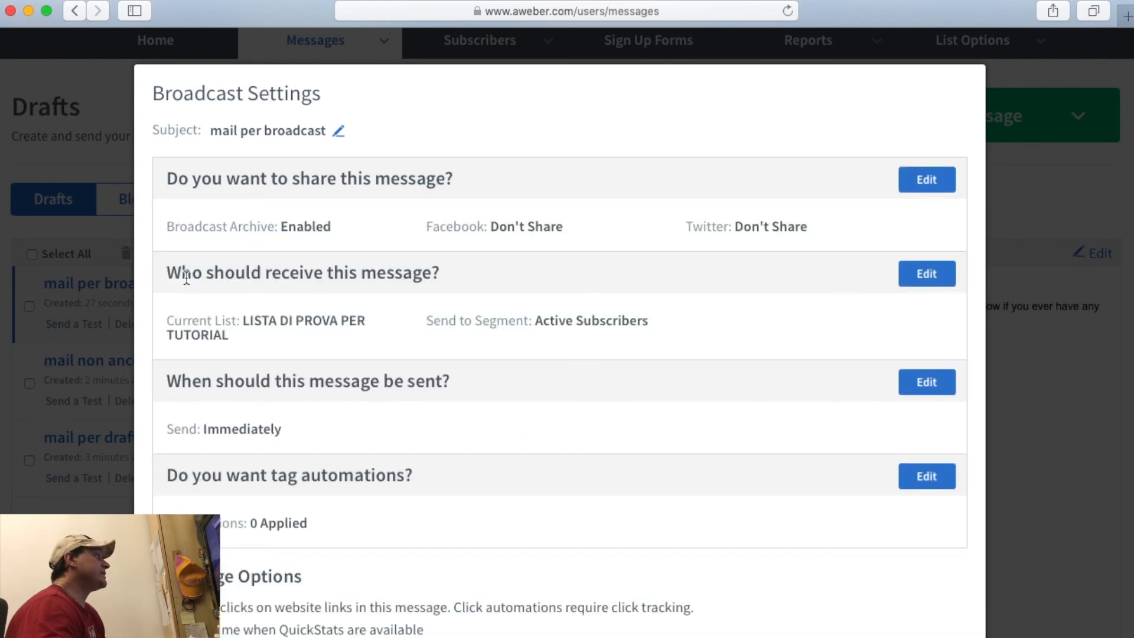
Keep Active Subscribers as the broadcast's recipient segment.
left_click(930, 276)
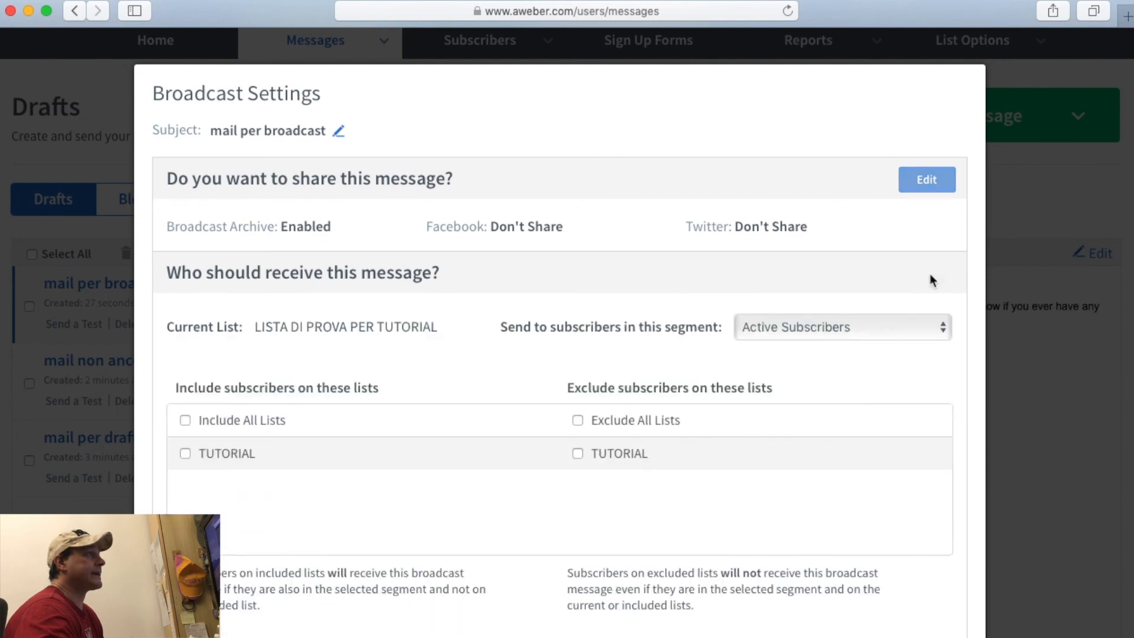
left_click(863, 330)
left_click(807, 277)
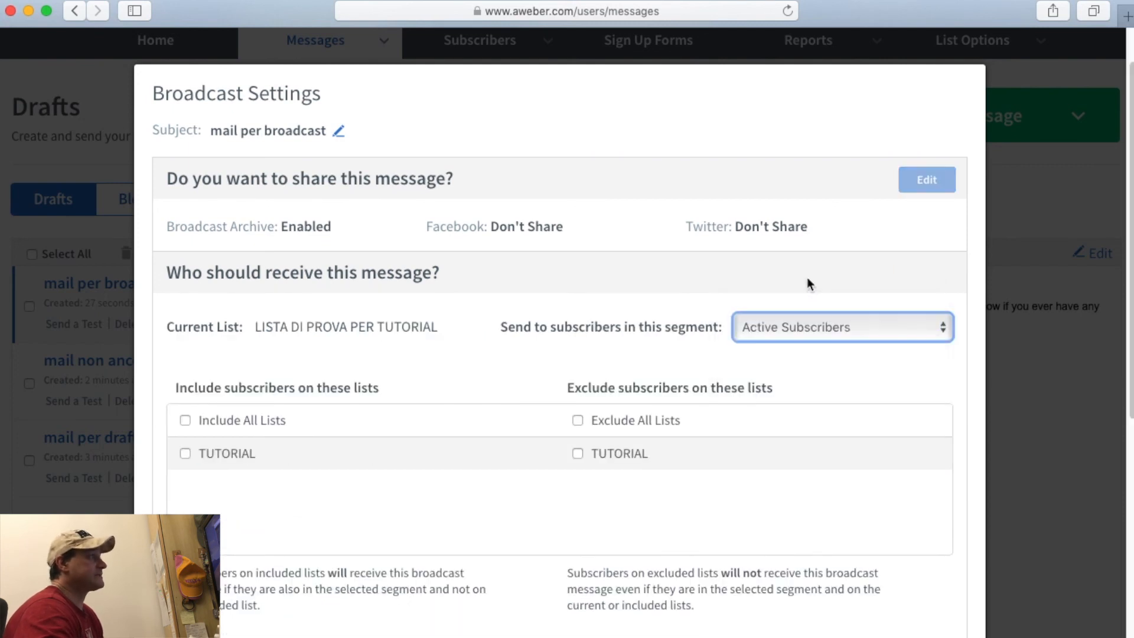
left_click(789, 327)
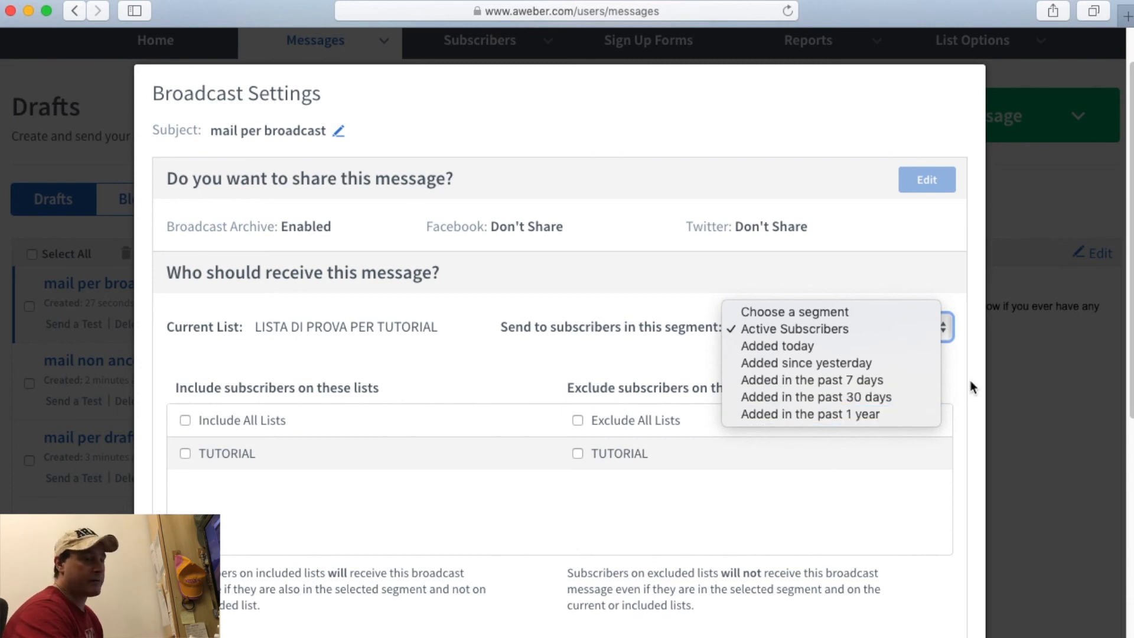
left_click(835, 326)
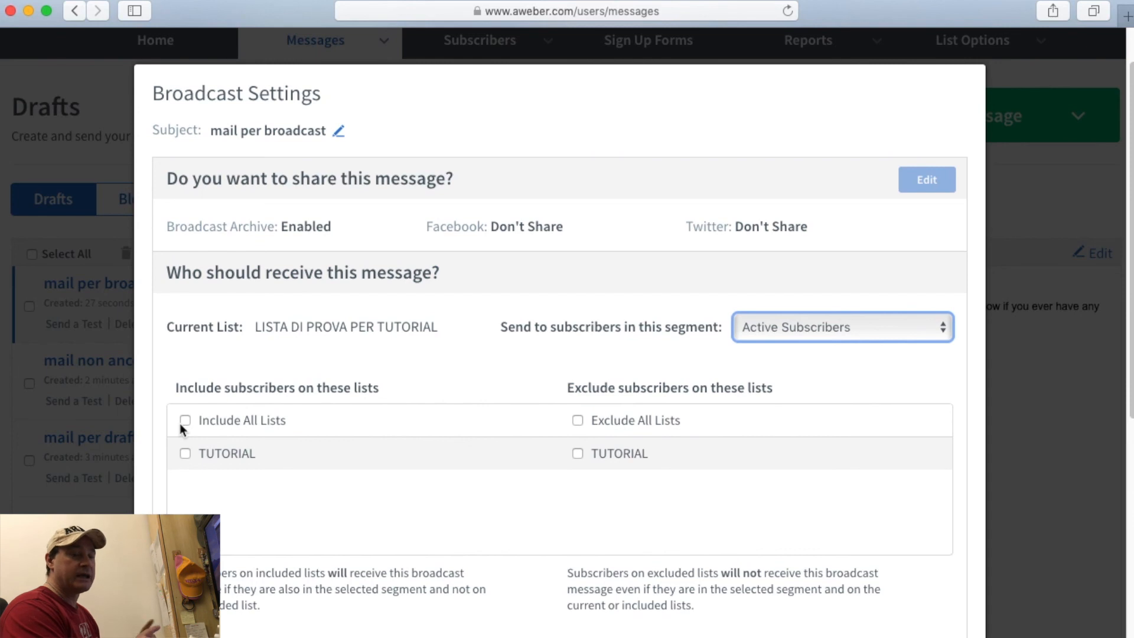
Toggle the TUTORIAL list on and off, apply recipients, and note the Immediately send setting.
left_click(185, 453)
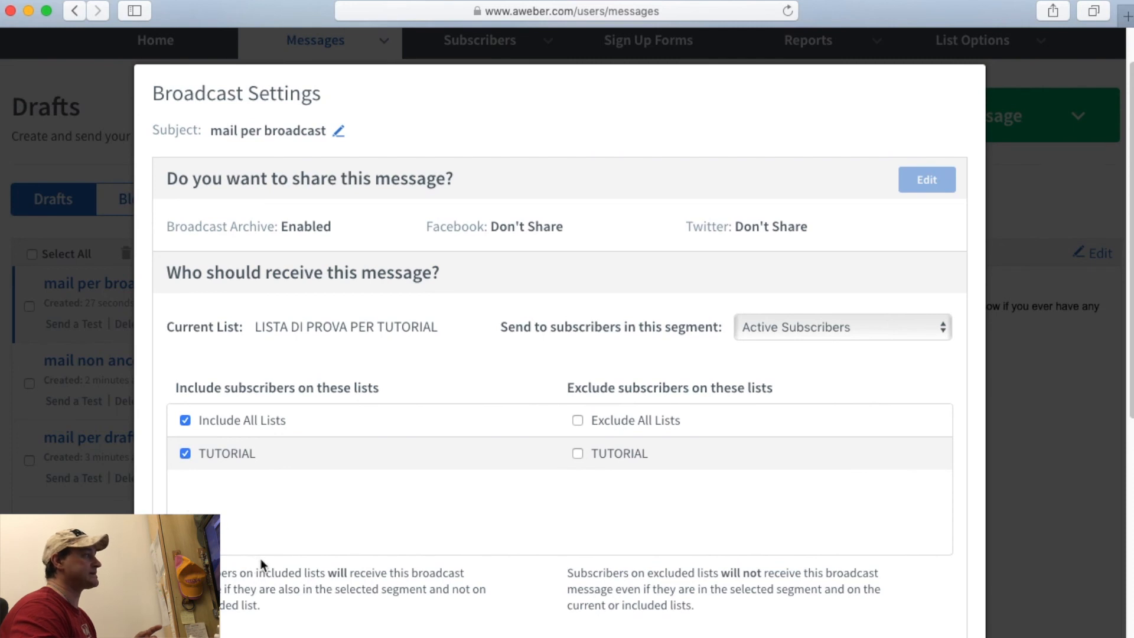
left_click_drag(256, 327, 438, 325)
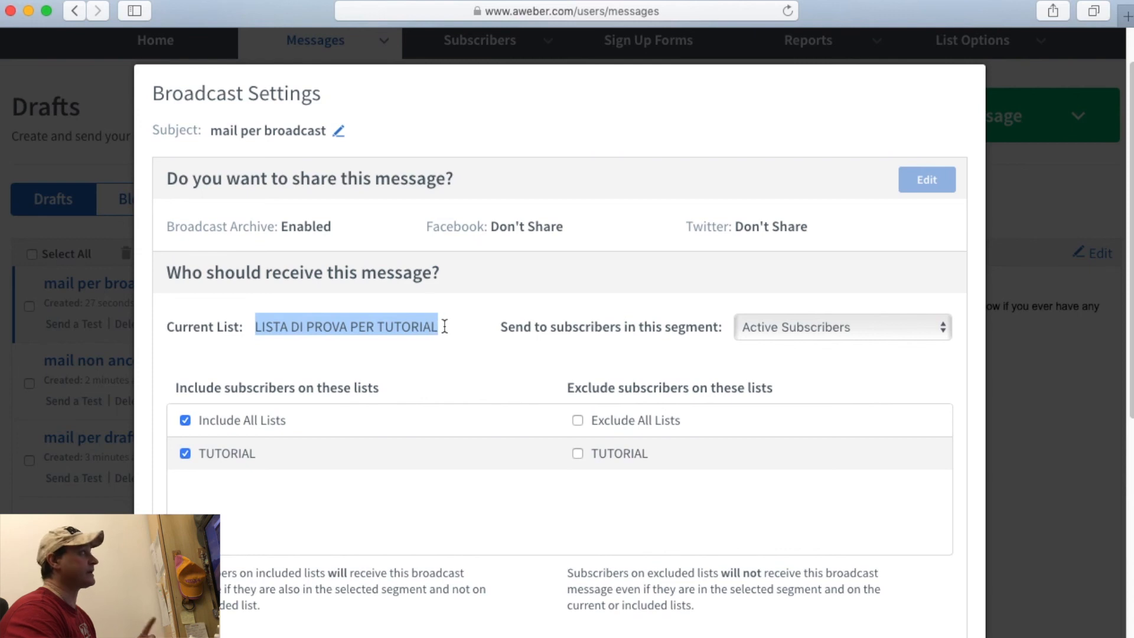
left_click(185, 452)
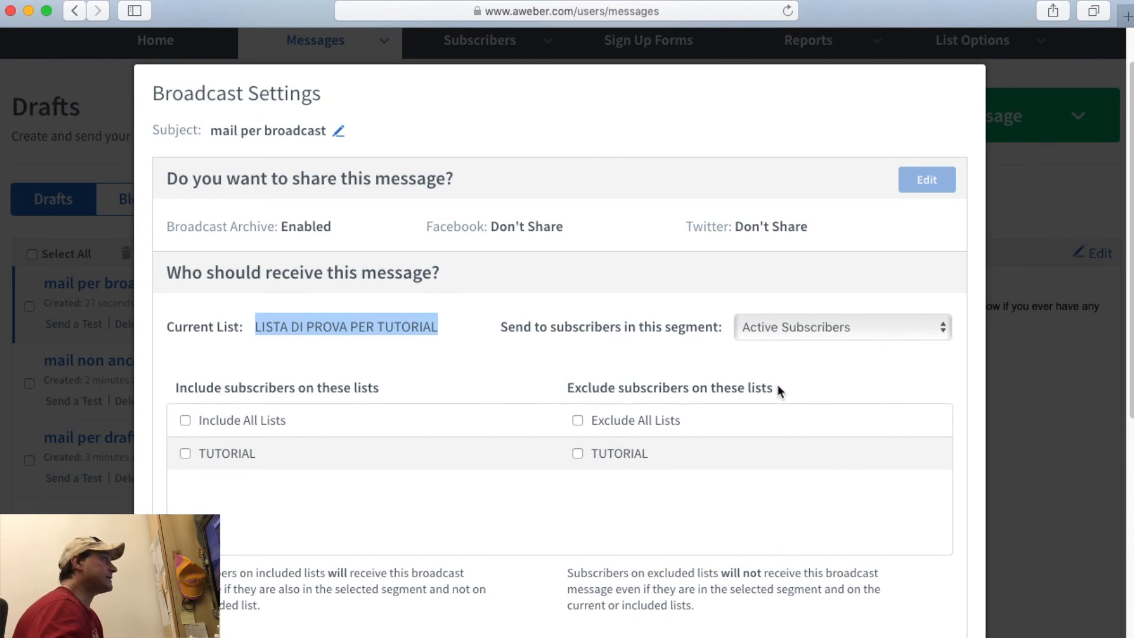
scroll(578, 476, "down", 3)
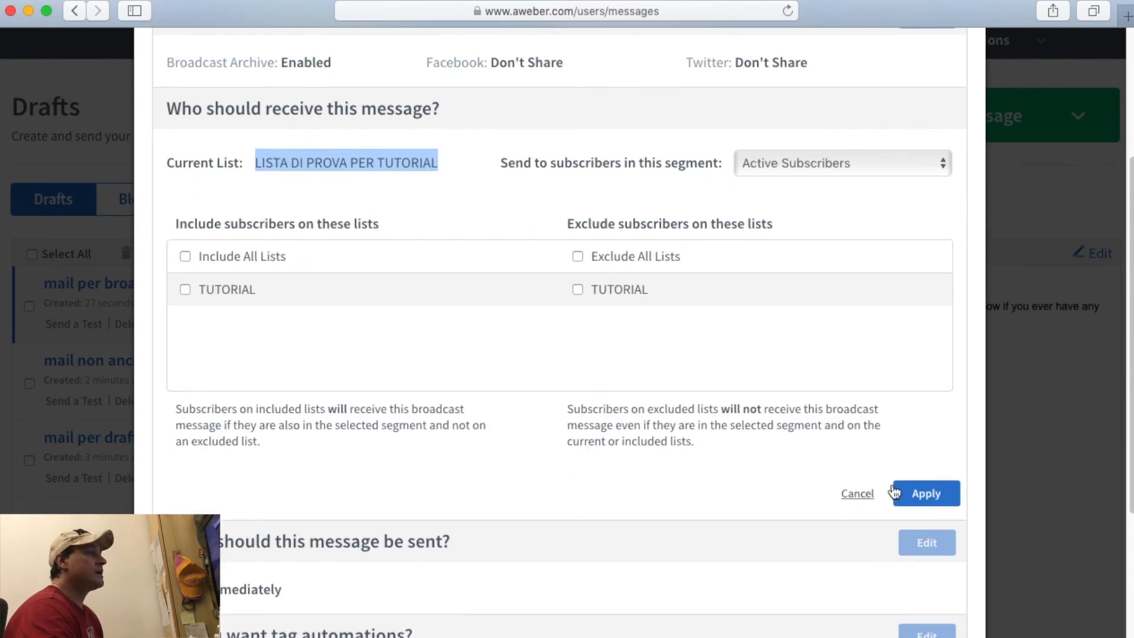
left_click(852, 493)
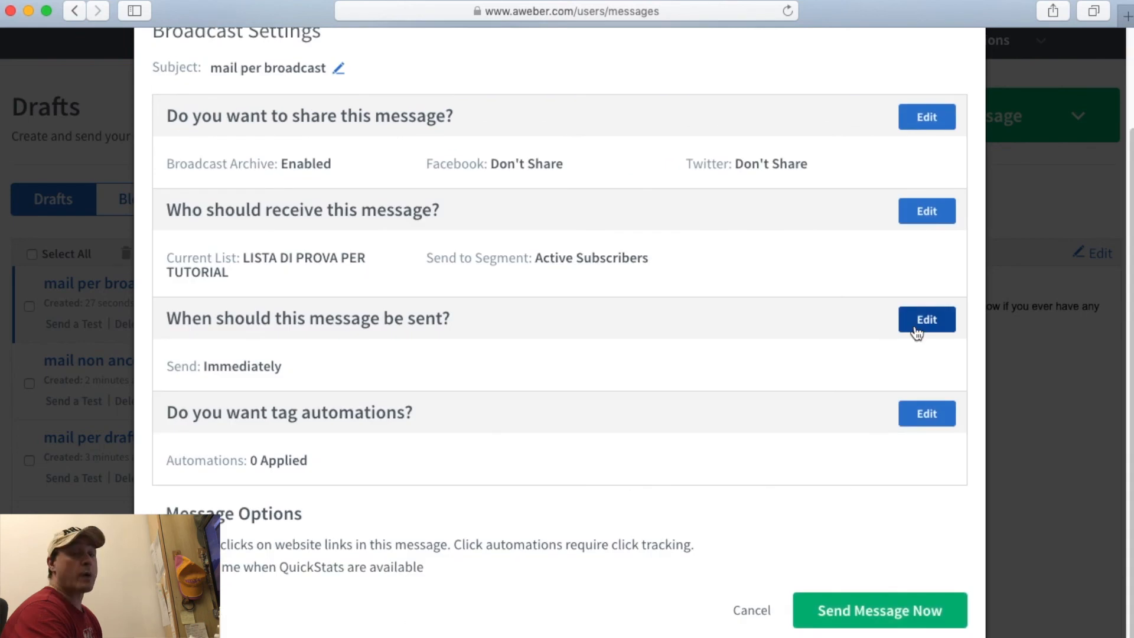
double_click(257, 317)
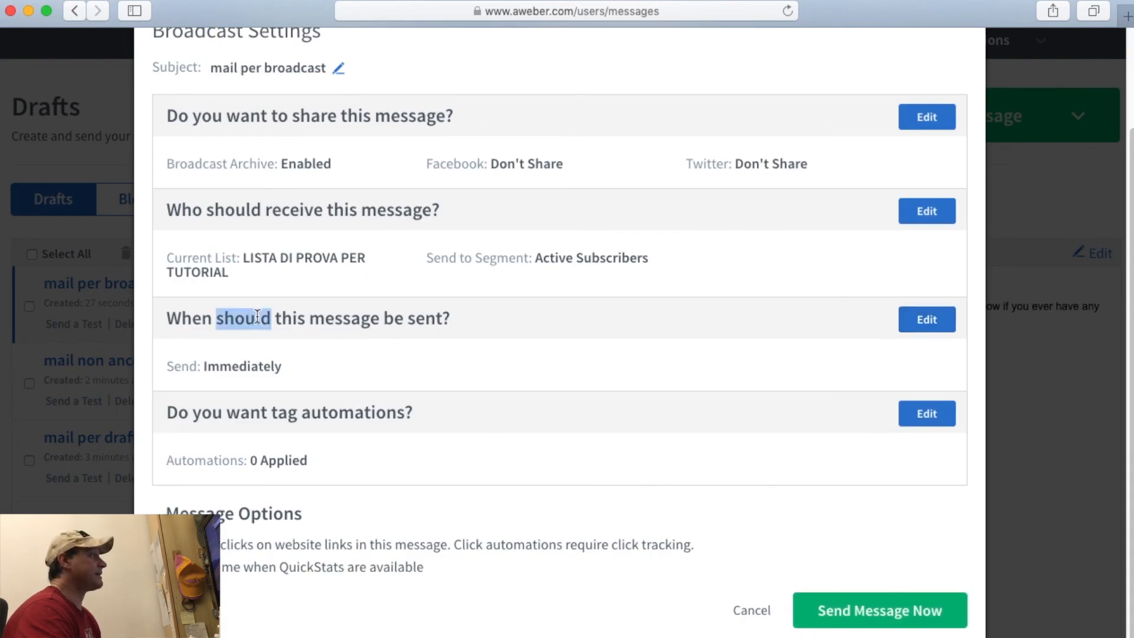
double_click(265, 367)
Try calendar send dates 14, 15, 14, then 10 in the send-time scheduler.
left_click(926, 328)
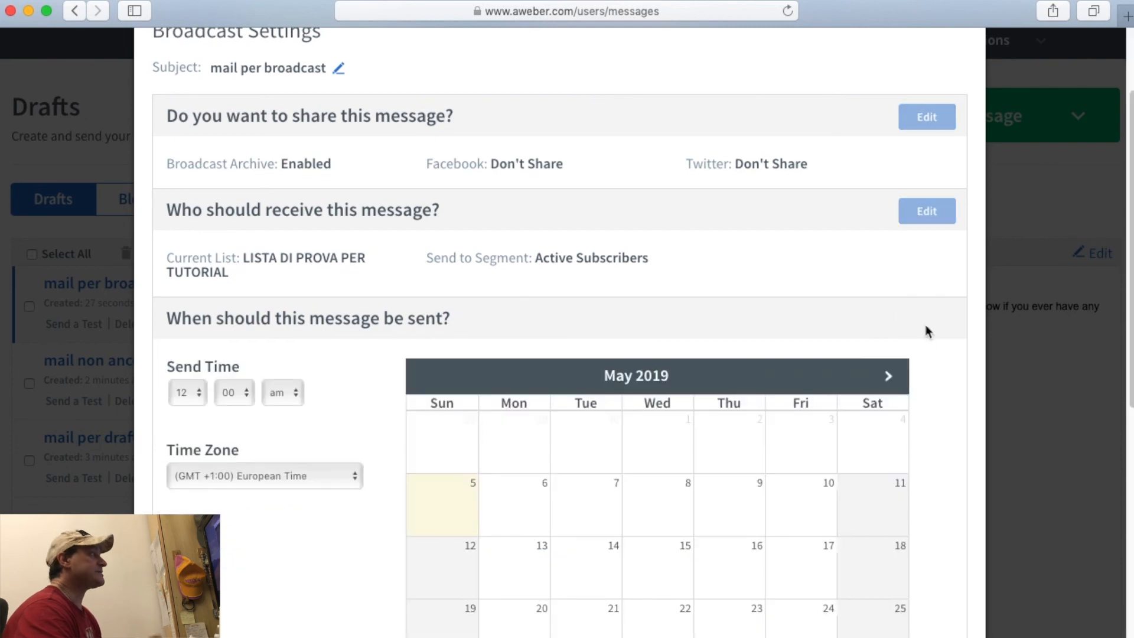
scroll(935, 398, "down", 3)
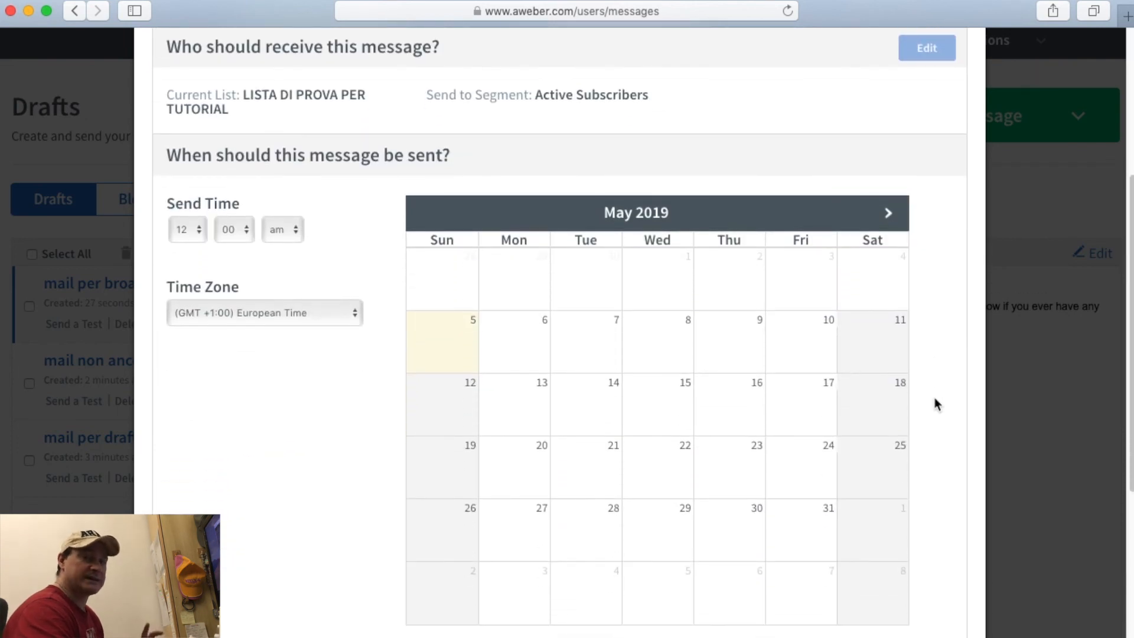
scroll(934, 398, "up", 1)
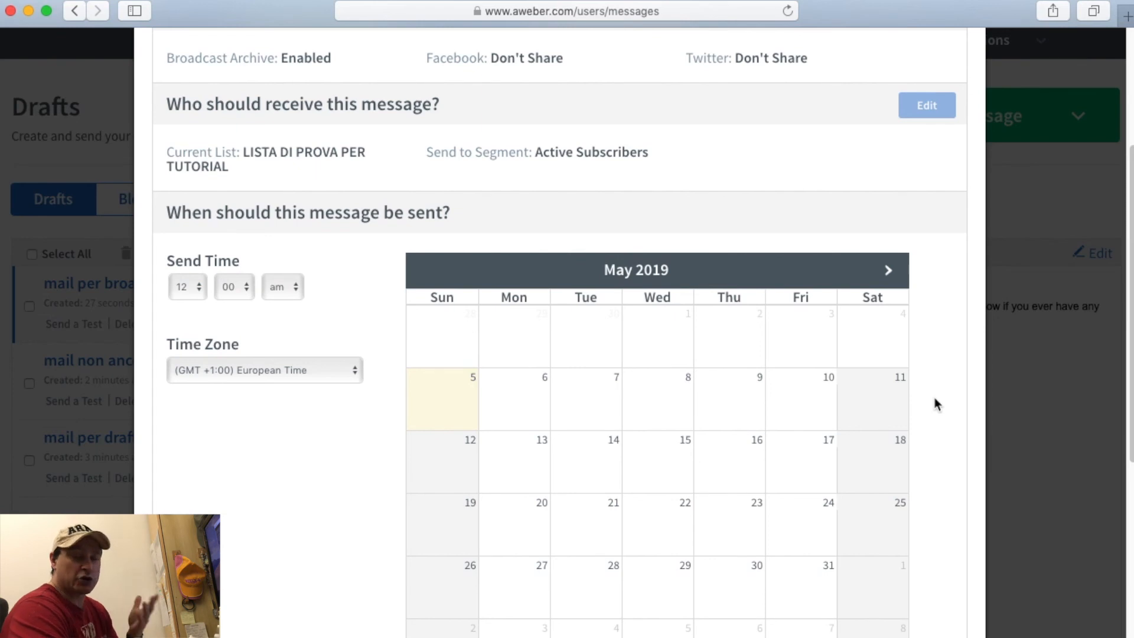
scroll(935, 405, "down", 3)
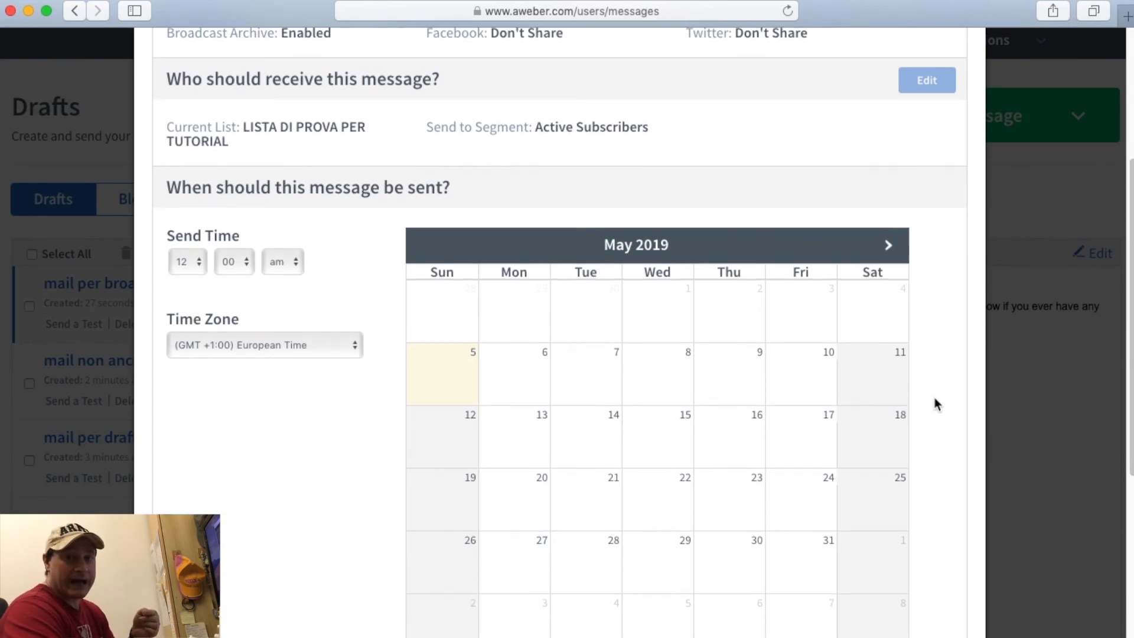
scroll(934, 405, "up", 1)
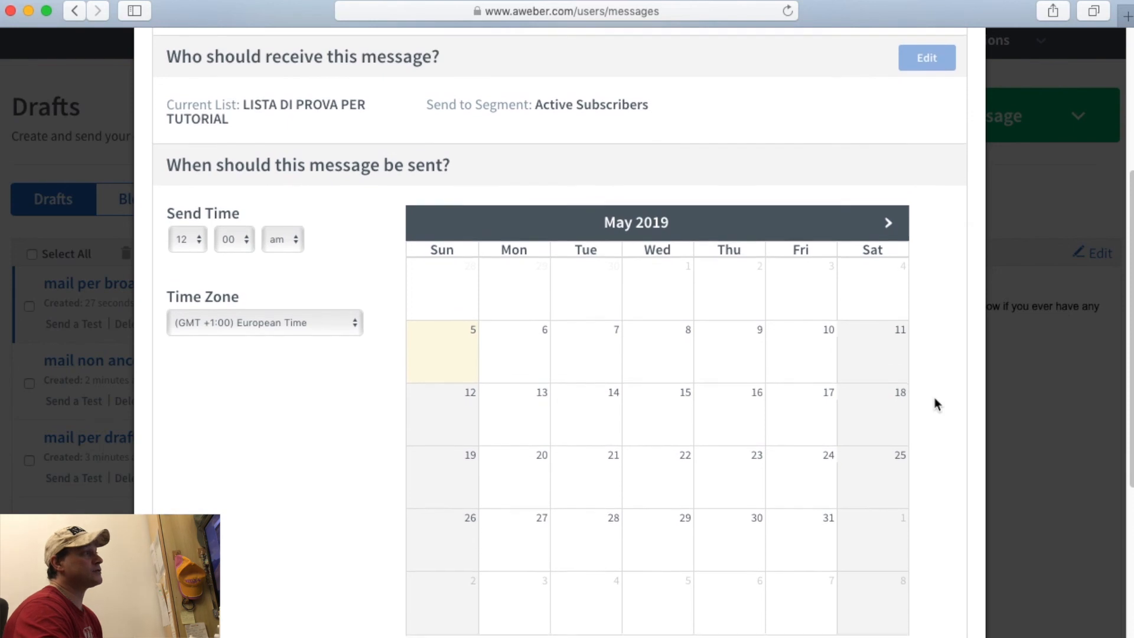
scroll(935, 405, "down", 2)
left_click(602, 352)
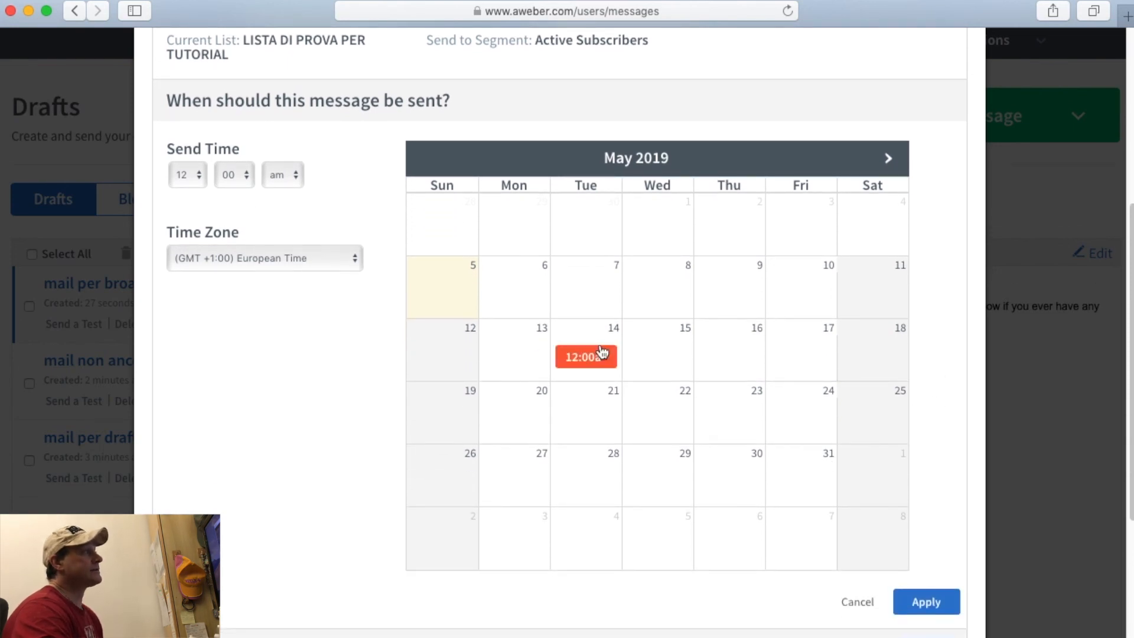
left_click(686, 335)
left_click(604, 353)
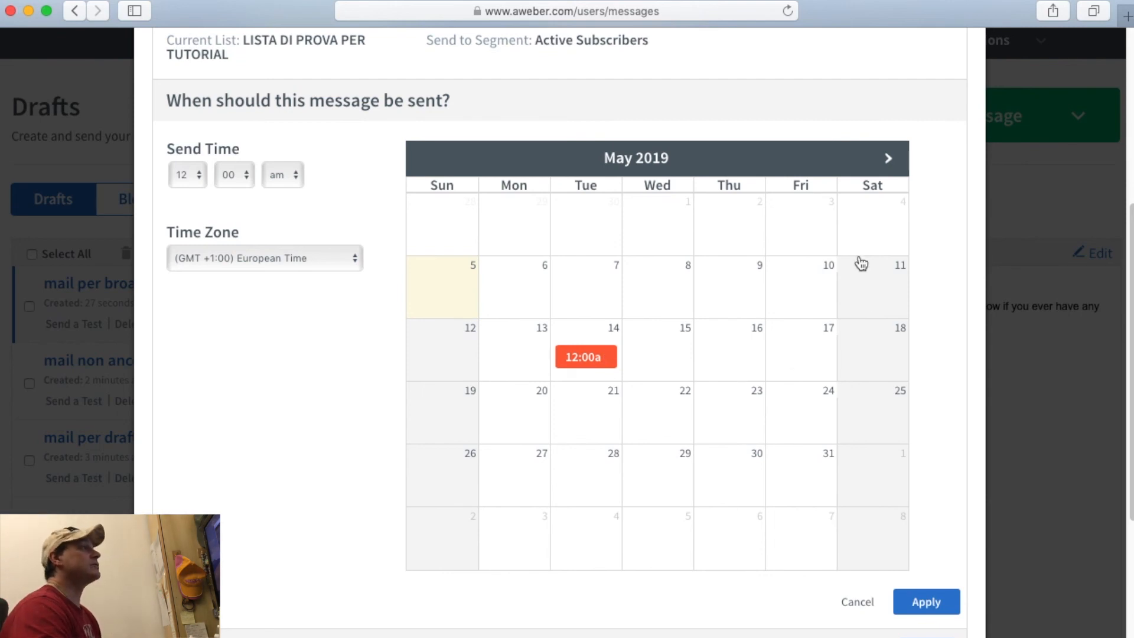
left_click(811, 274)
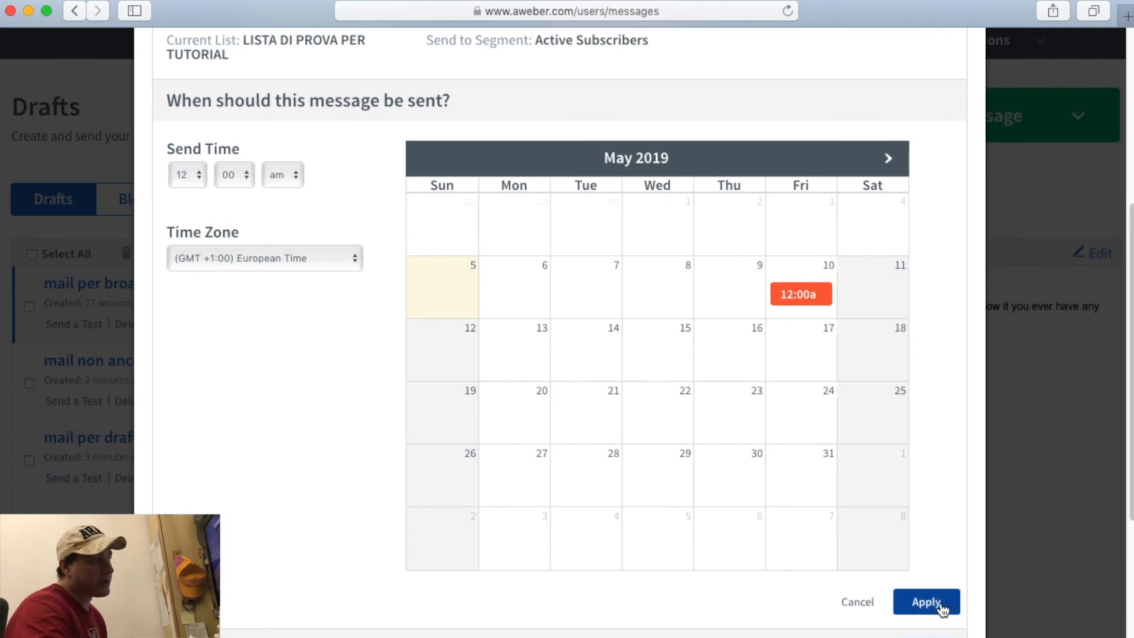
Close and reopen the scheduler, then close it without setting a date.
left_click(857, 602)
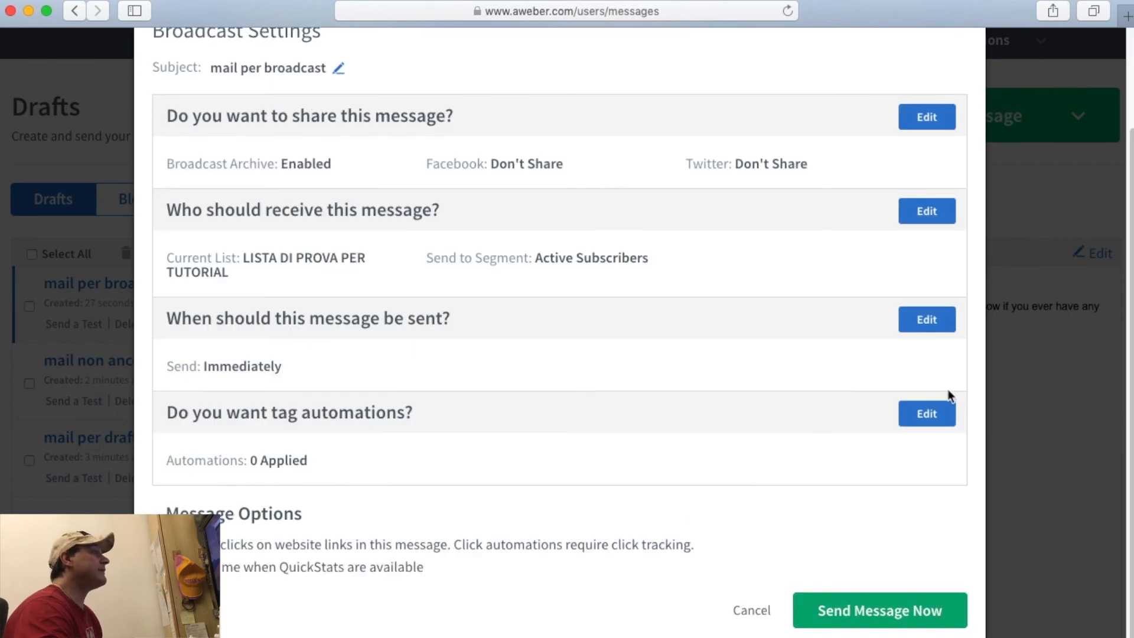
left_click(922, 322)
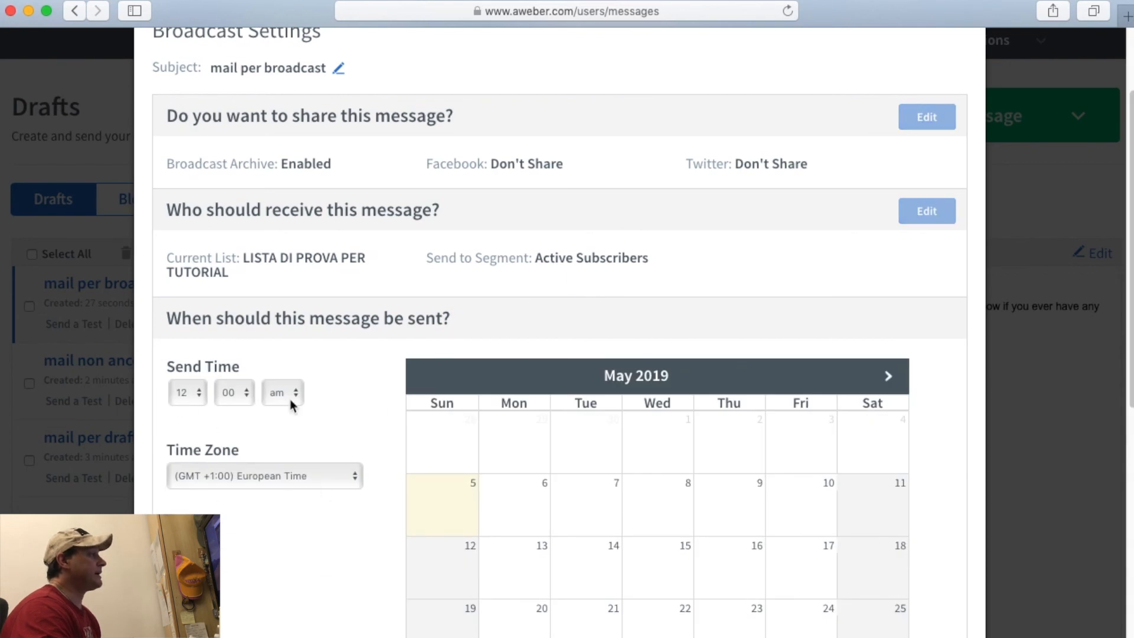
scroll(341, 427, "down", 3)
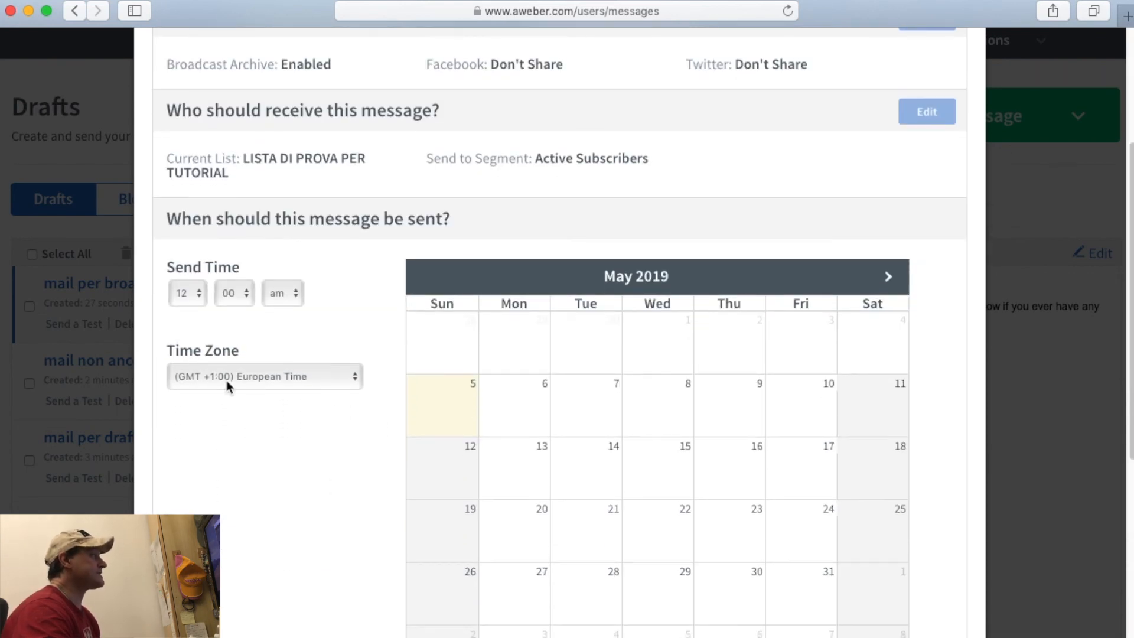
scroll(916, 293, "down", 8)
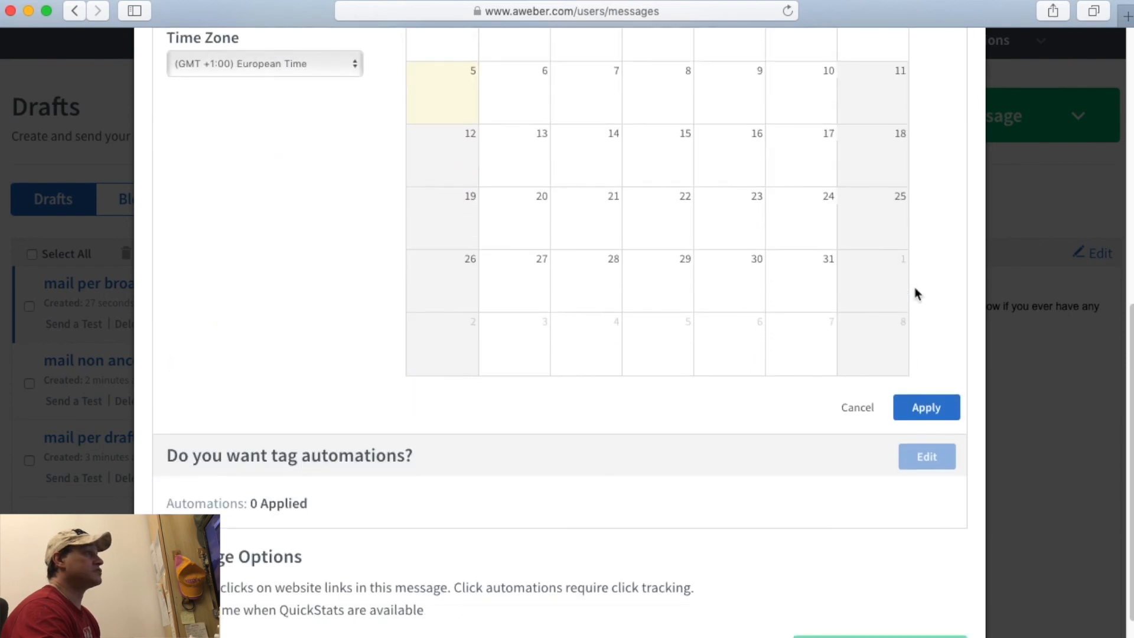
left_click(926, 406)
Look at the tag automation settings and close them unchanged.
left_click(926, 409)
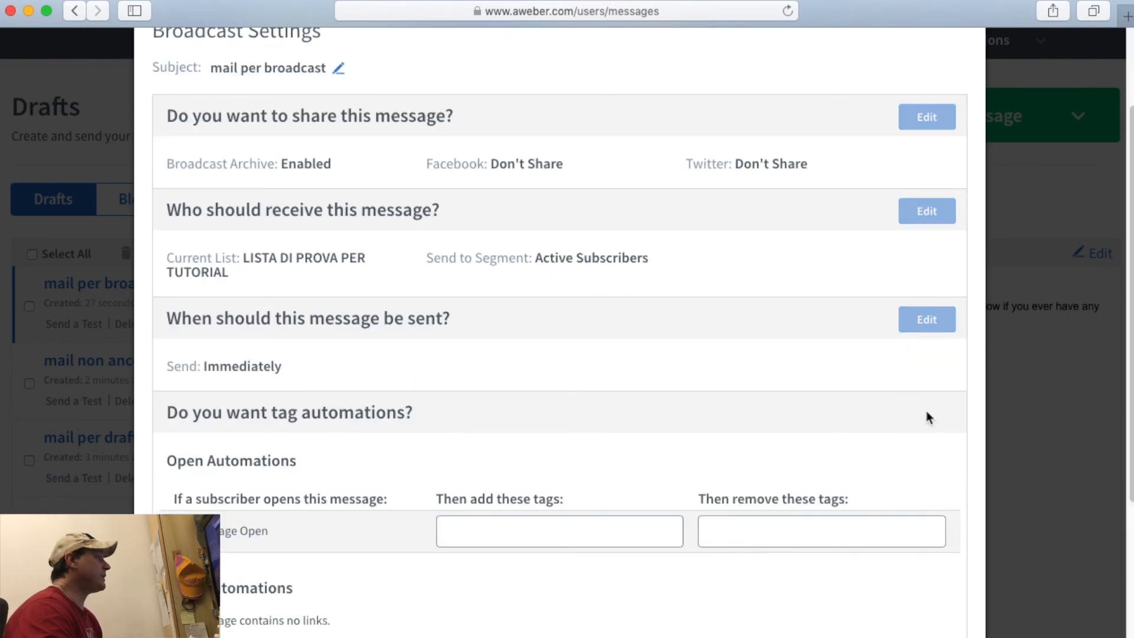
scroll(803, 457, "down", 2)
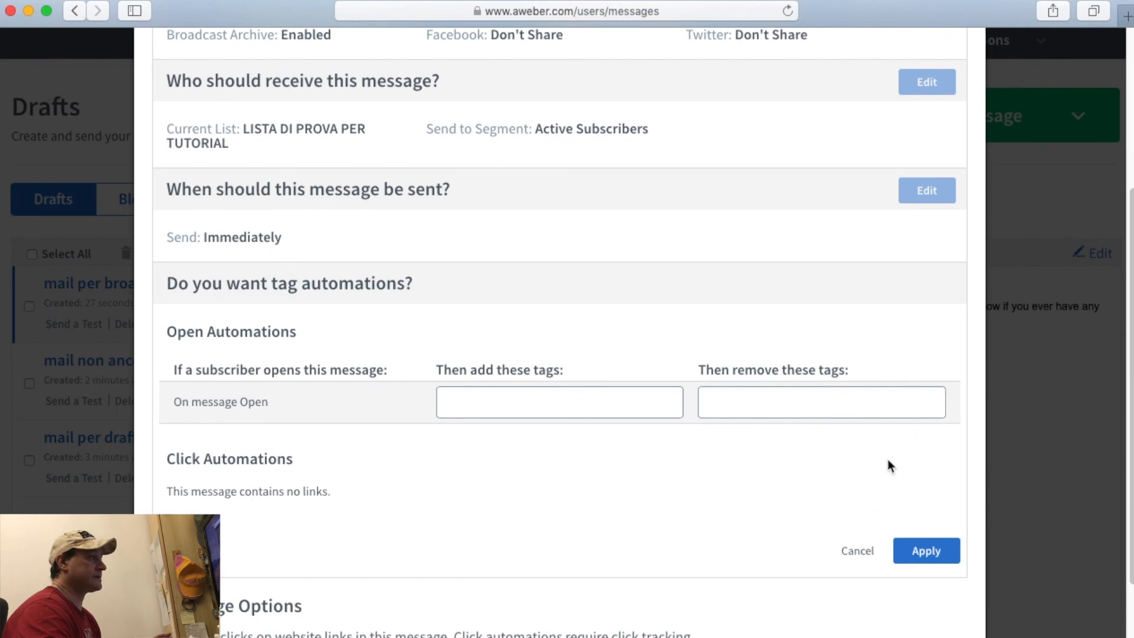
left_click(856, 550)
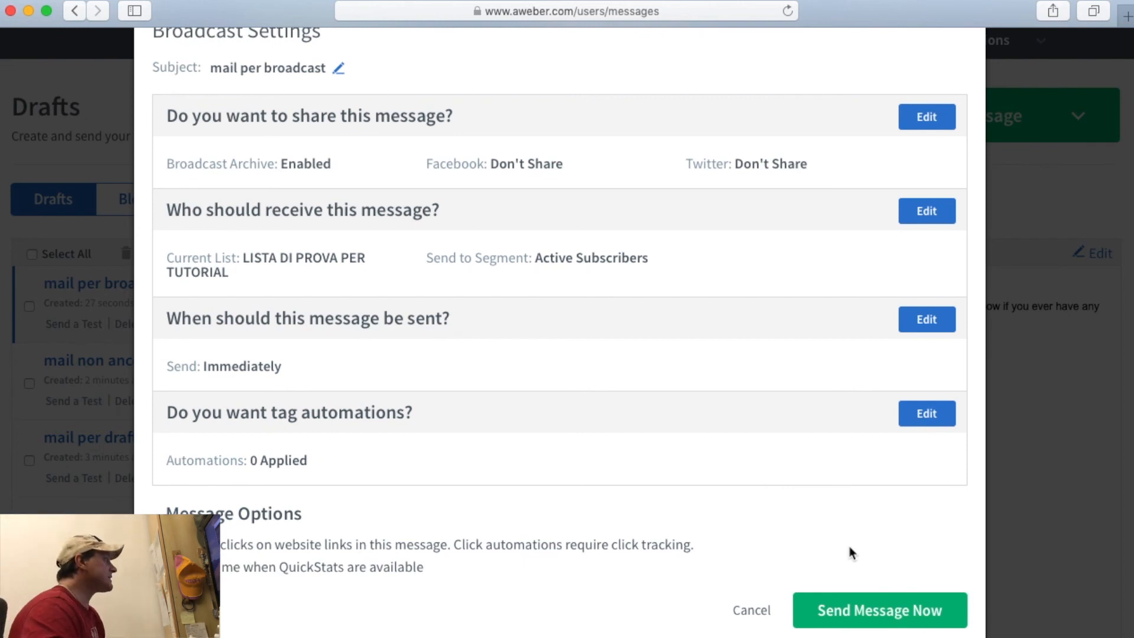
Cancel the Broadcast Settings without sending, returning to the Drafts list.
scroll(767, 537, "up", 3)
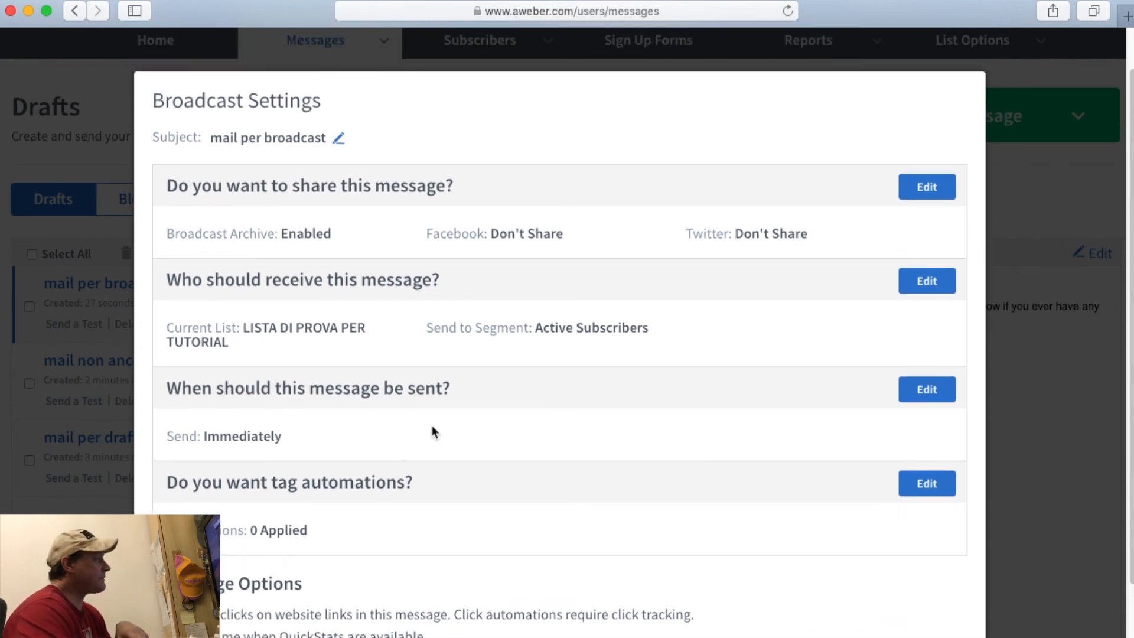
scroll(273, 405, "down", 1)
left_click_drag(167, 367, 445, 363)
left_click(560, 409)
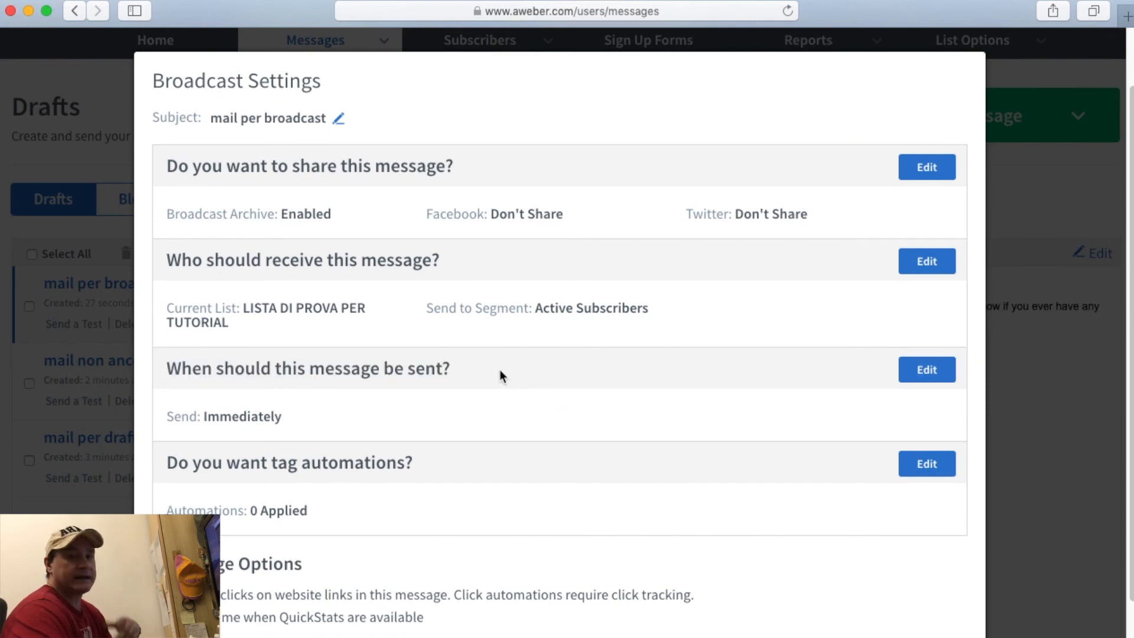
scroll(499, 372, "down", 3)
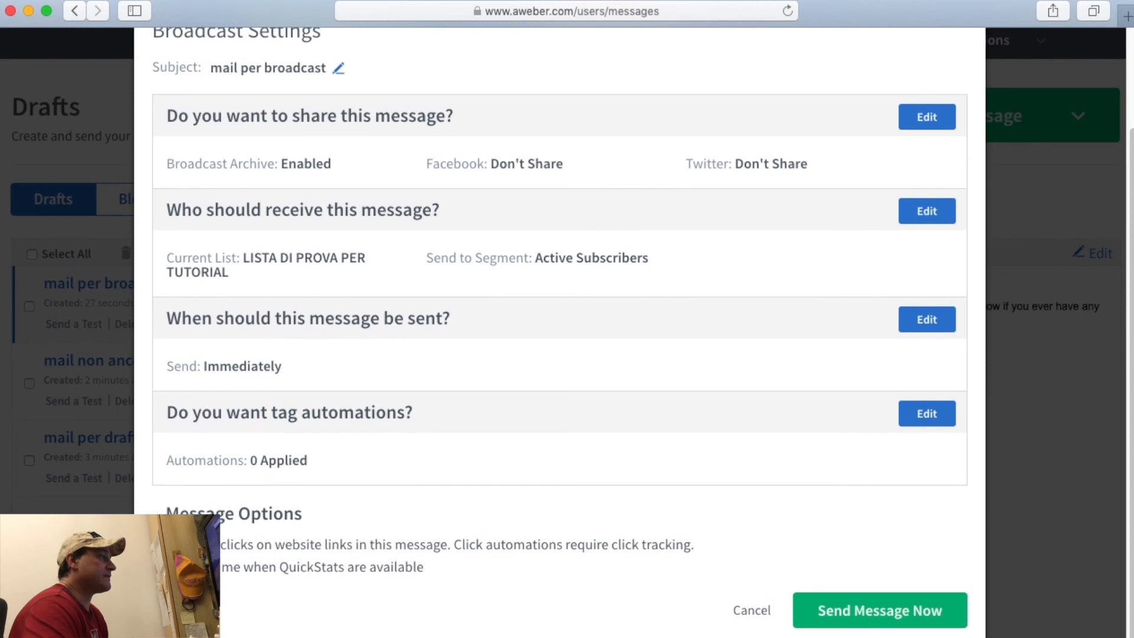
left_click(751, 613)
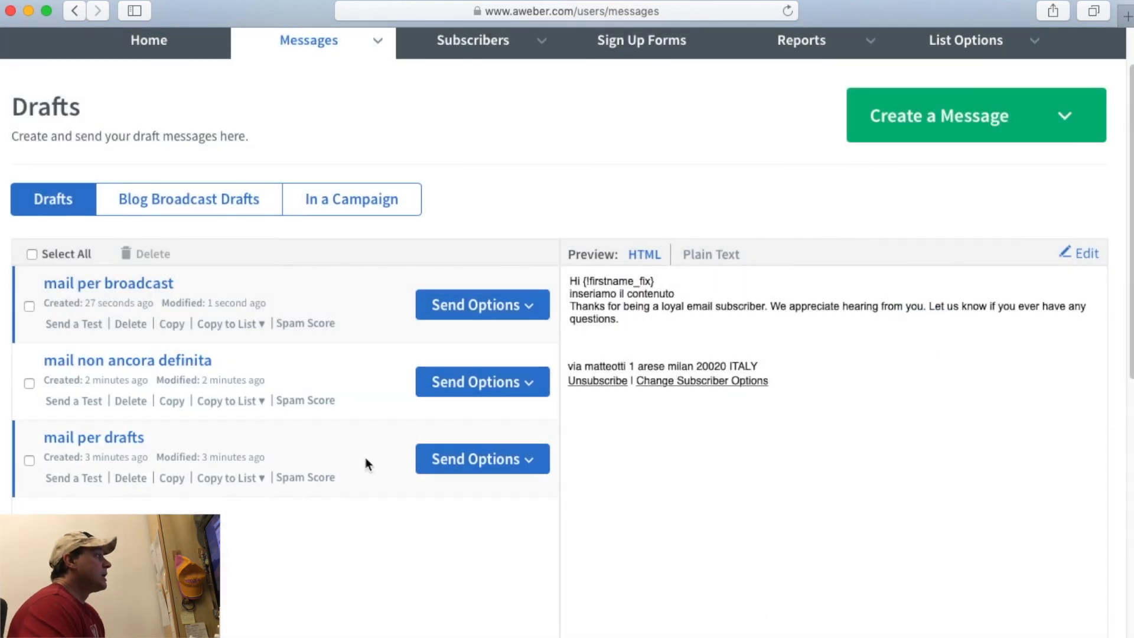
Go to Subscribers > Manage Subscribers and scroll through the still-empty subscriber list.
scroll(366, 460, "up", 2)
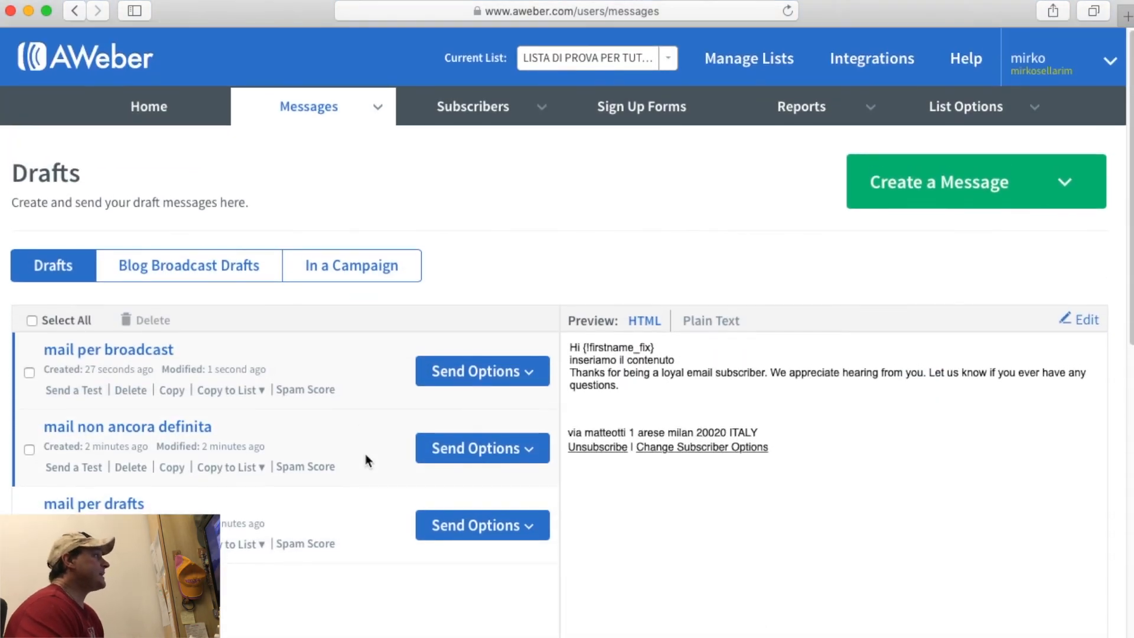
mouse_move(470, 106)
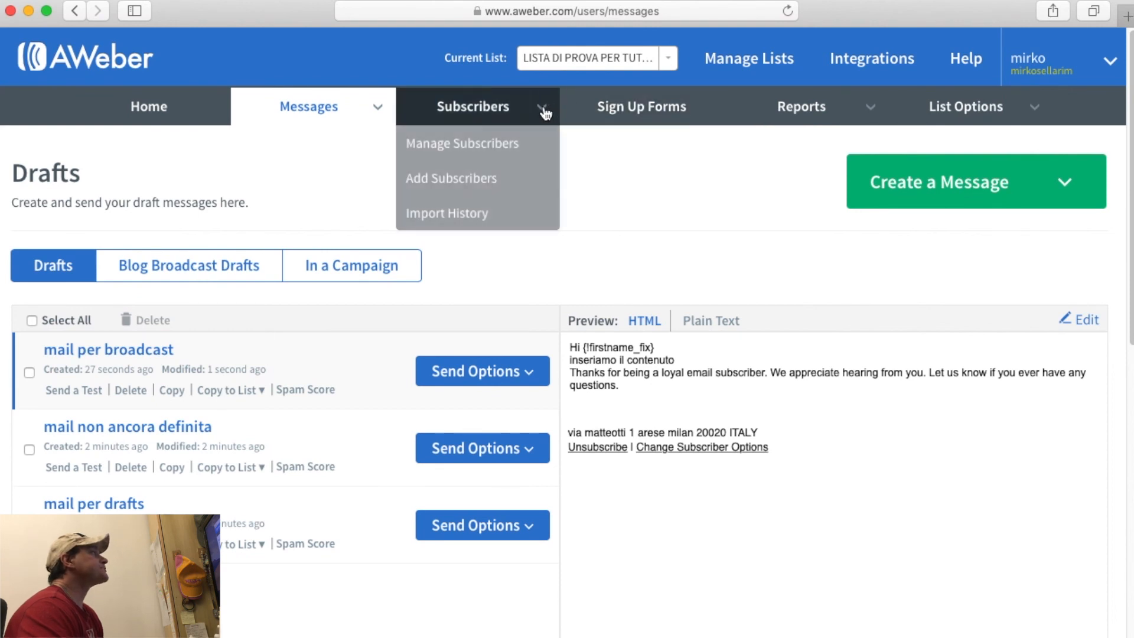
left_click(453, 106)
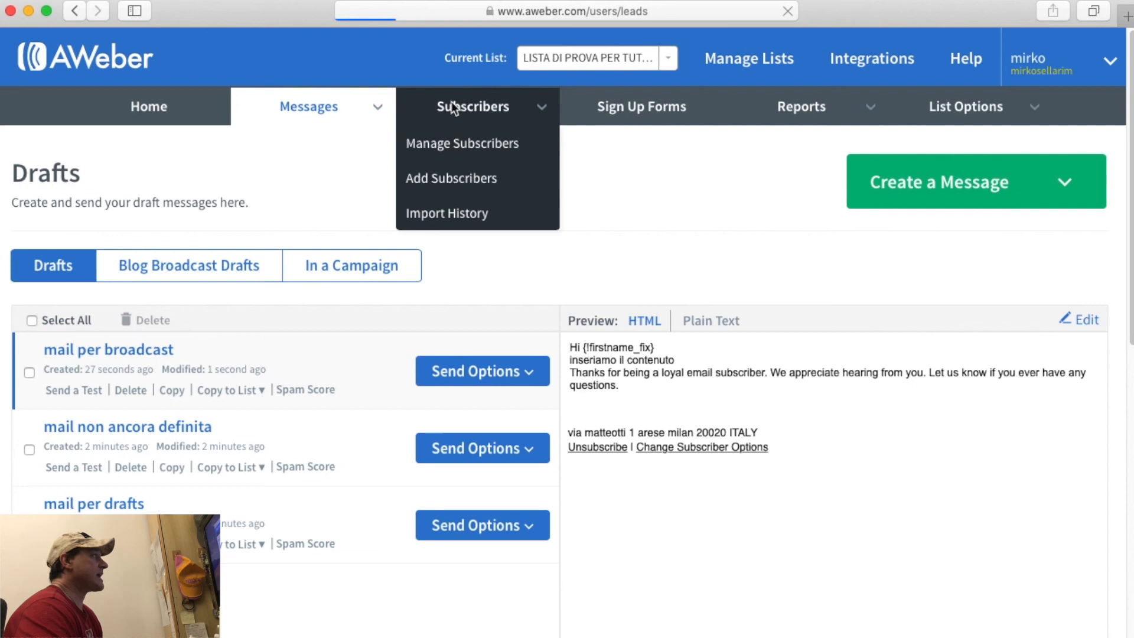
scroll(527, 251, "down", 5)
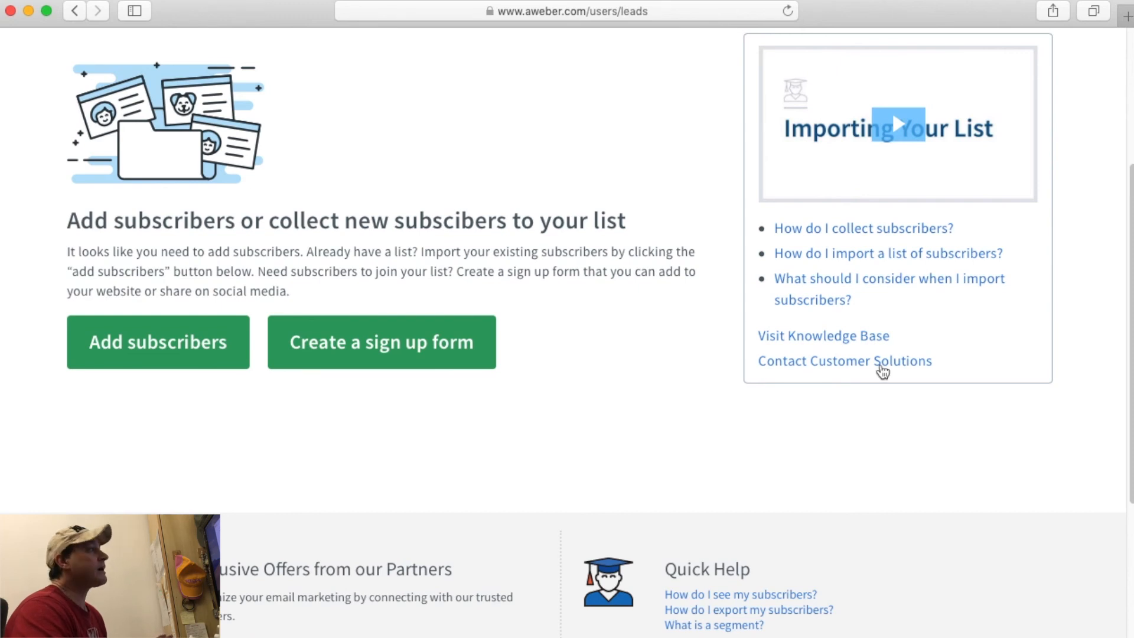
scroll(923, 417, "down", 5)
scroll(924, 417, "up", 10)
scroll(926, 419, "down", 5)
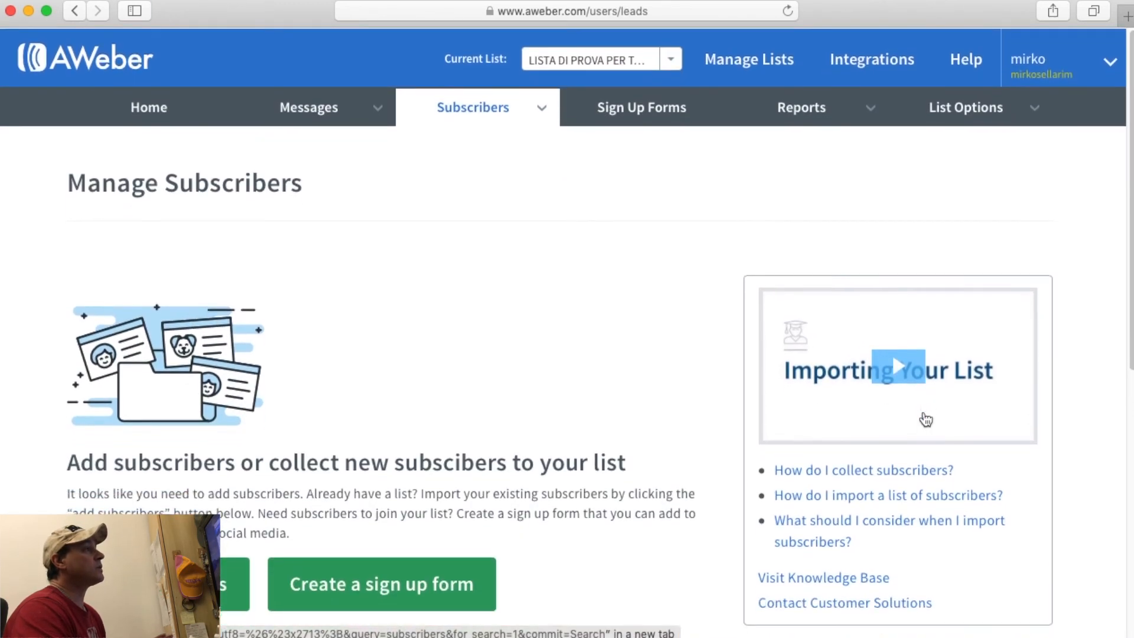
scroll(926, 419, "up", 5)
scroll(925, 419, "down", 5)
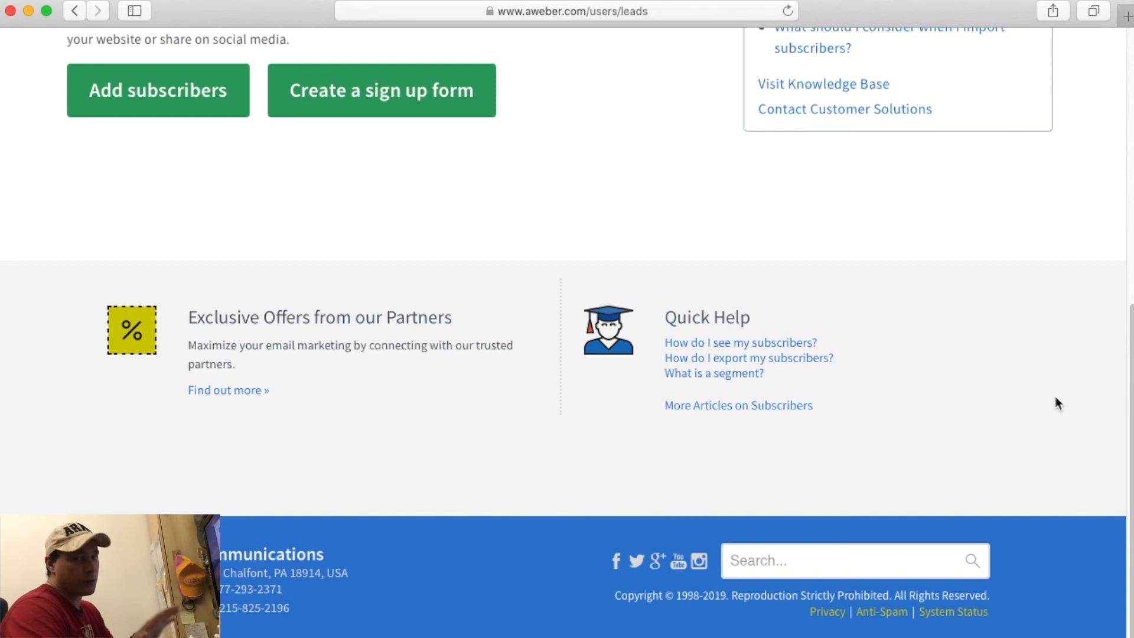
scroll(1057, 401, "up", 8)
scroll(1057, 400, "down", 3)
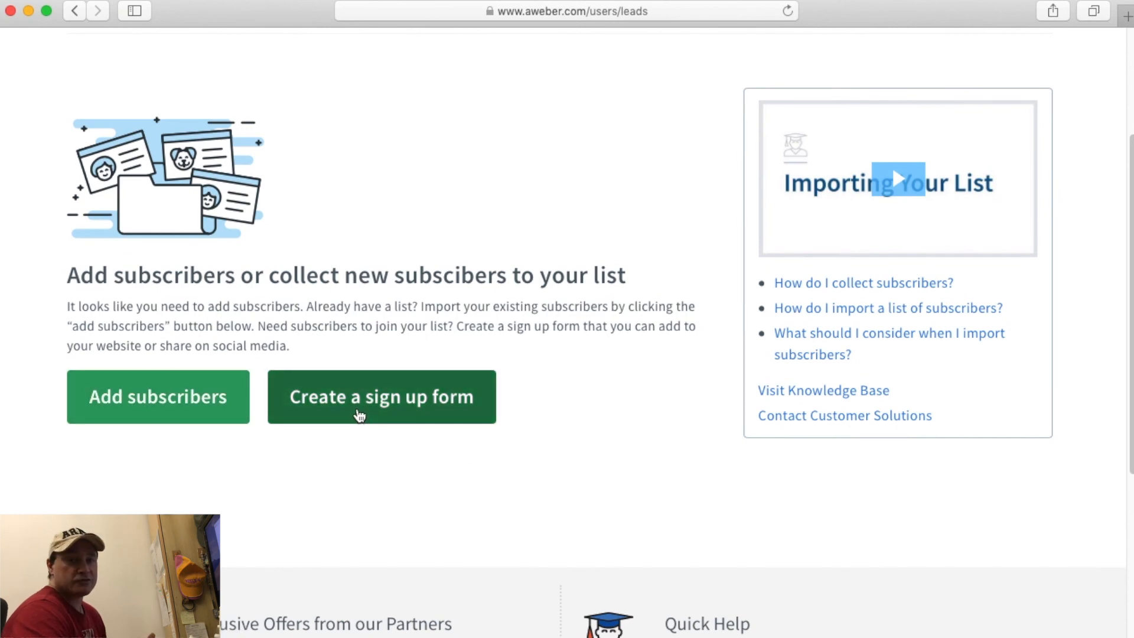
scroll(246, 407, "up", 3)
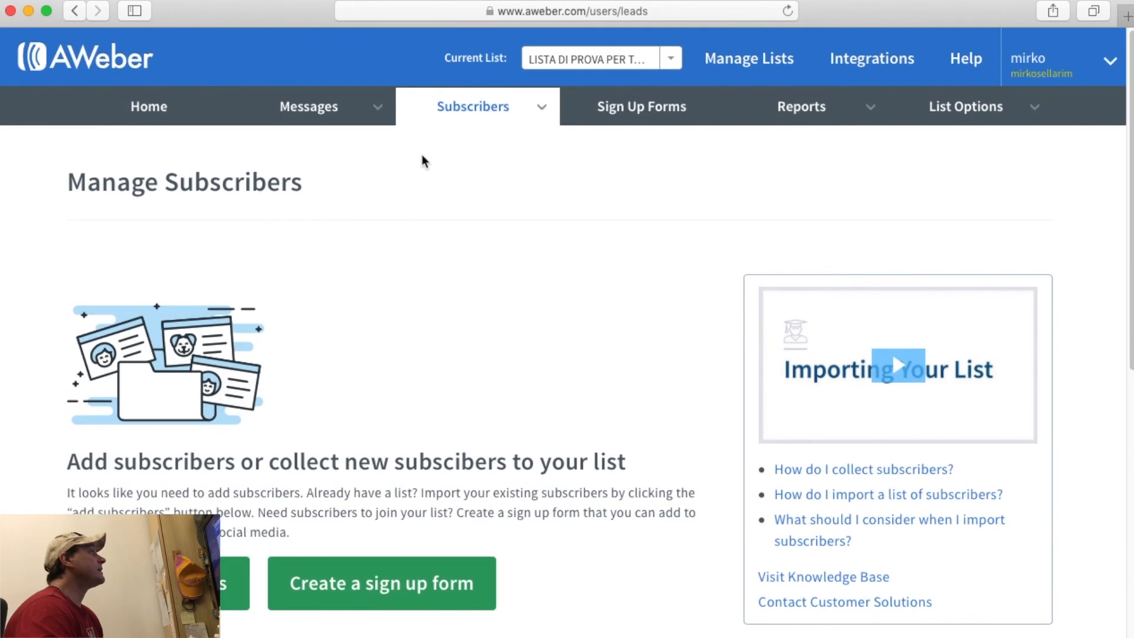
mouse_move(434, 109)
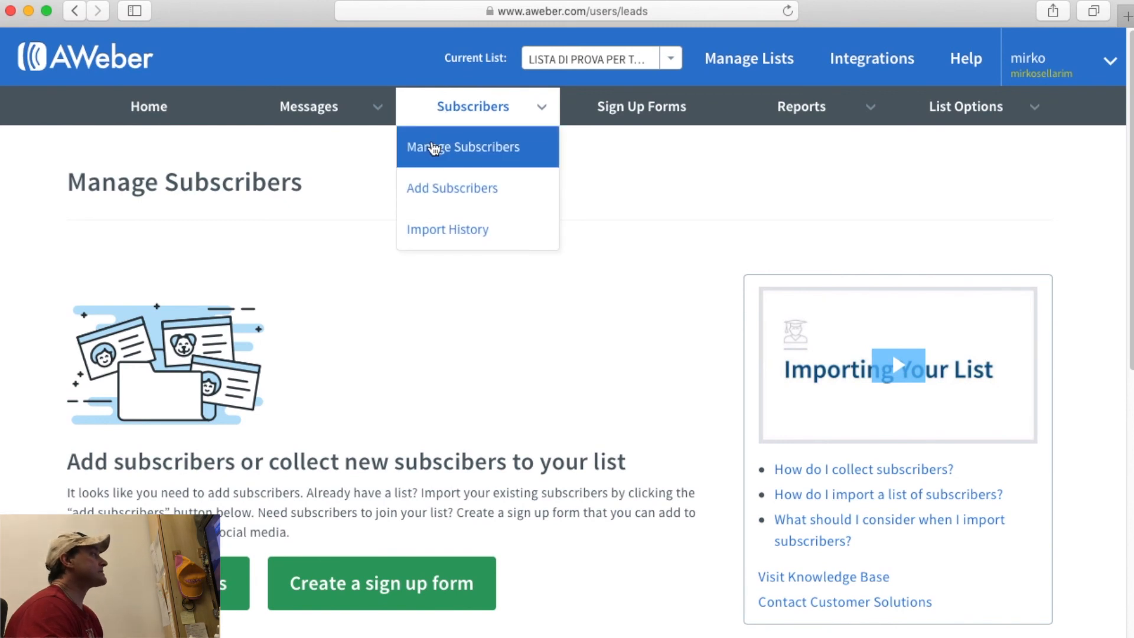
Open Add Subscribers for the TUTORIAL list, glance at the TempMailAddress tab, and come back.
left_click(426, 190)
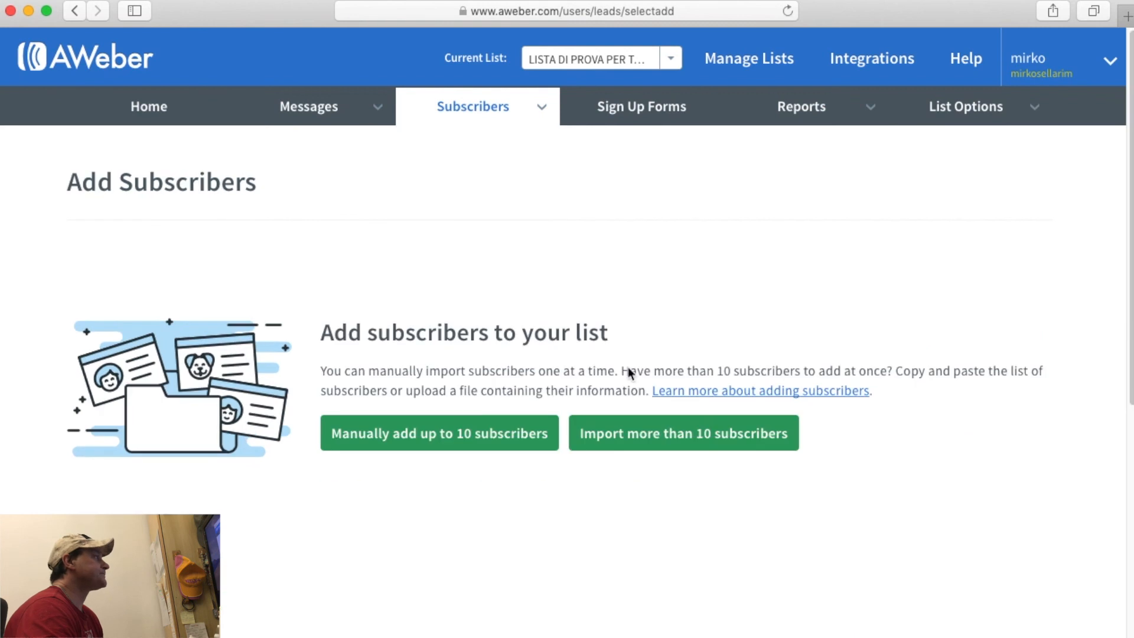
scroll(628, 367, "down", 3)
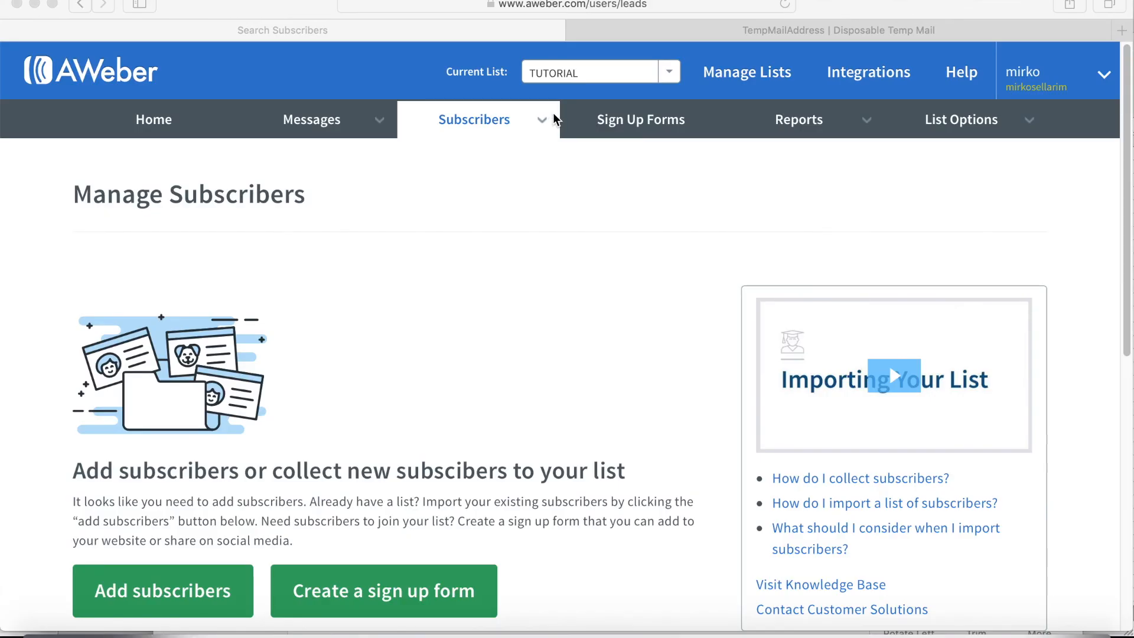
scroll(555, 118, "down", 5)
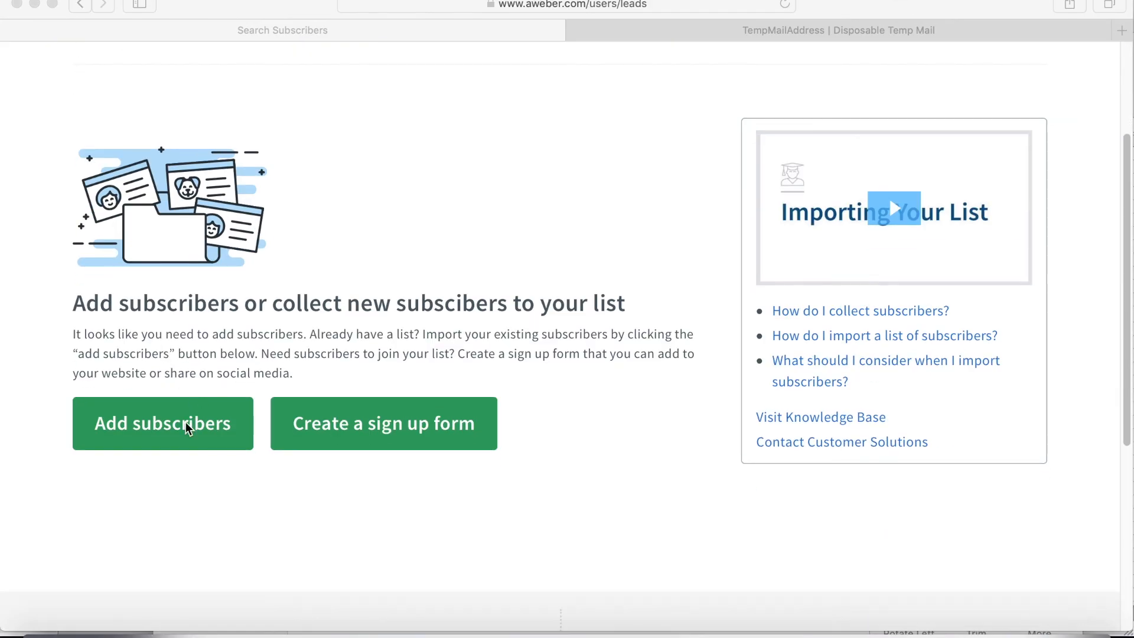
left_click(188, 427)
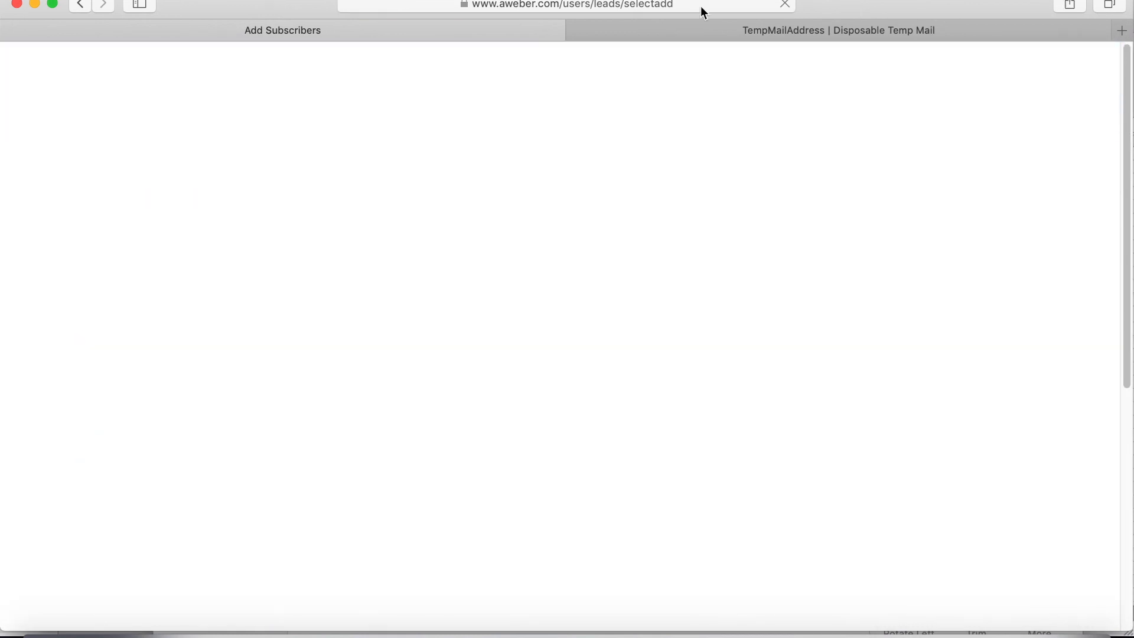
left_click(701, 25)
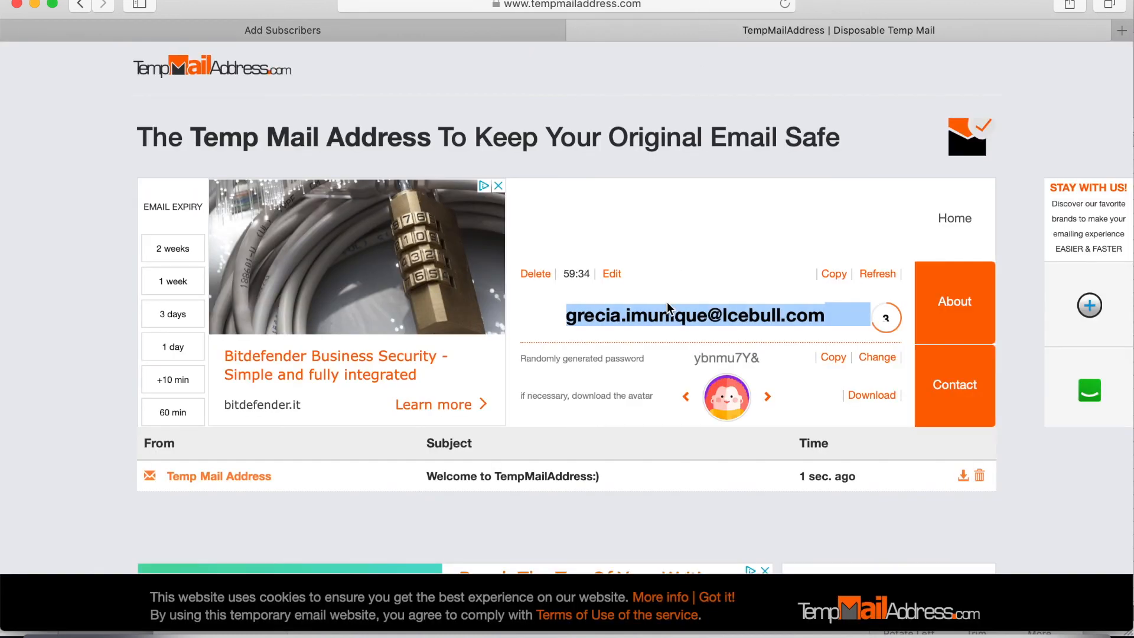
left_click(385, 26)
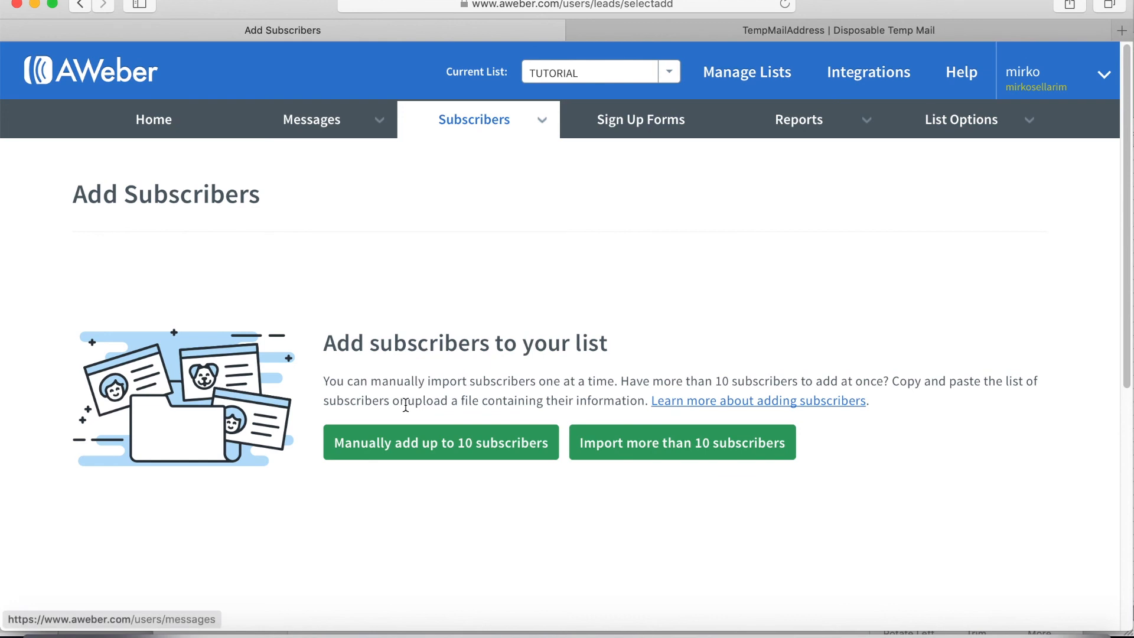
Manually add subscriber 'nome 1' with the pasted temporary e-mail address, then switch to the inbox.
left_click(409, 452)
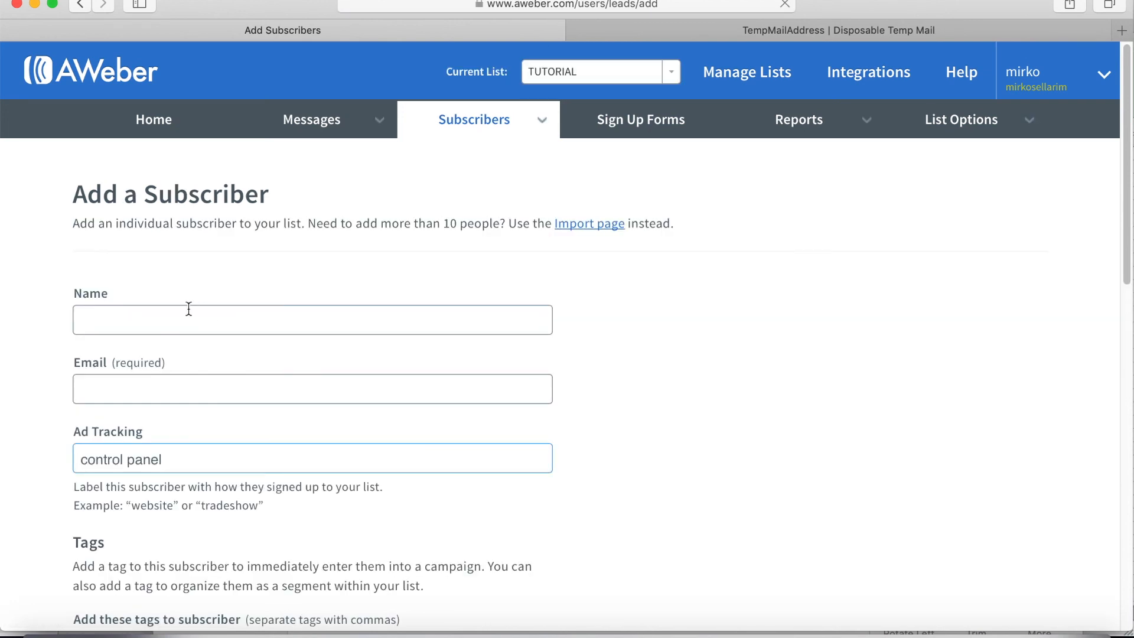
type("nome 1")
left_click(134, 397)
key("super+v")
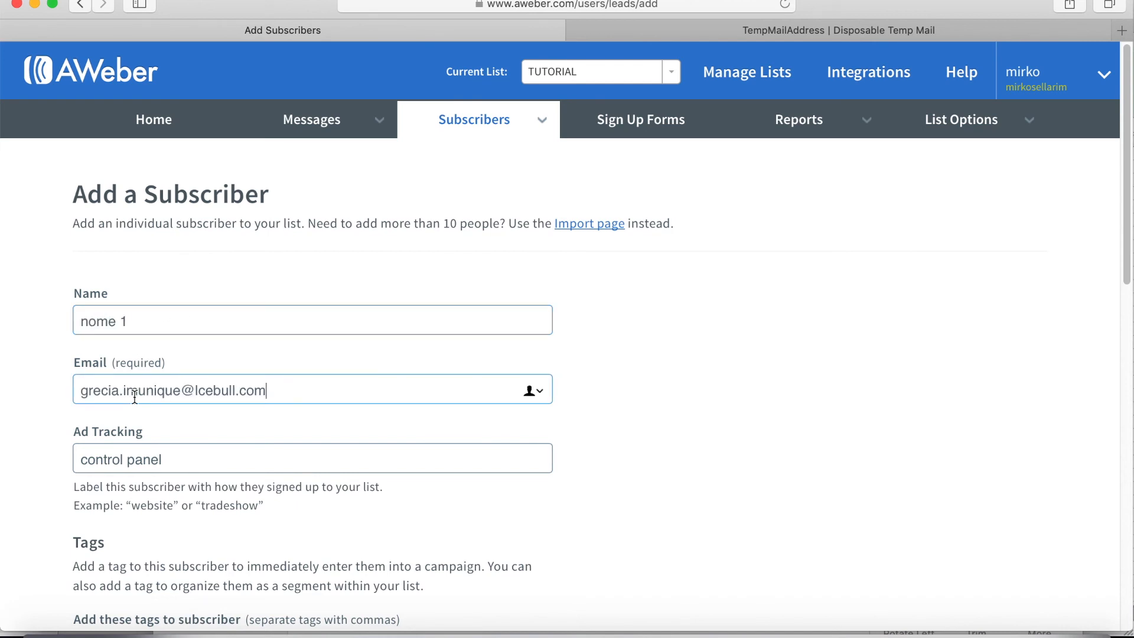
scroll(135, 397, "down", 3)
scroll(134, 397, "down", 5)
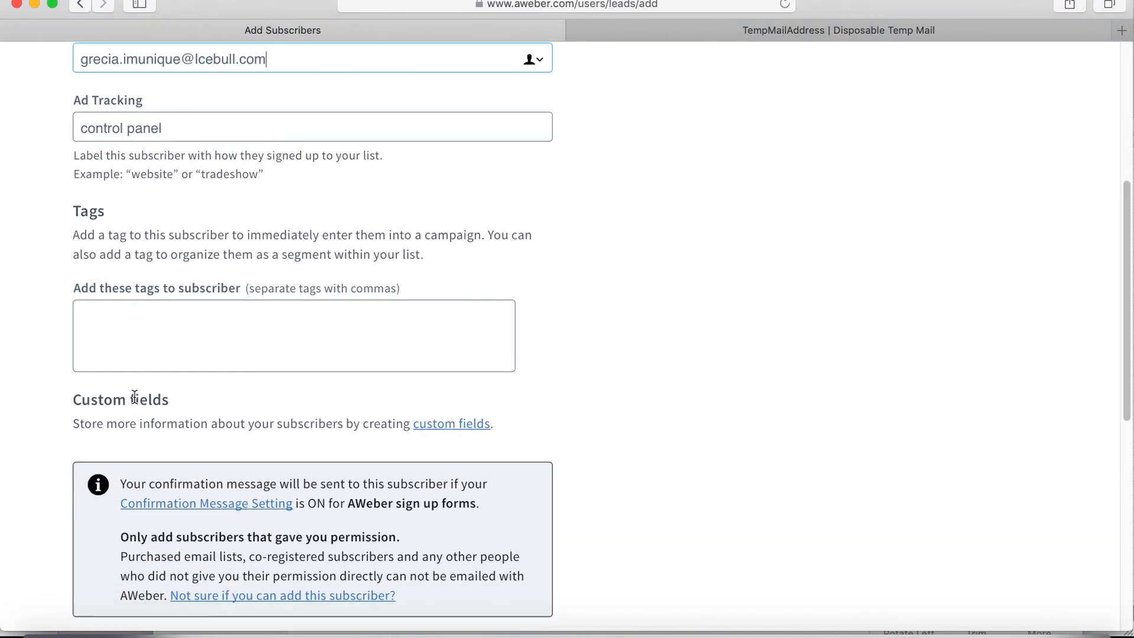
scroll(134, 397, "down", 4)
scroll(134, 397, "up", 6)
scroll(134, 397, "down", 9)
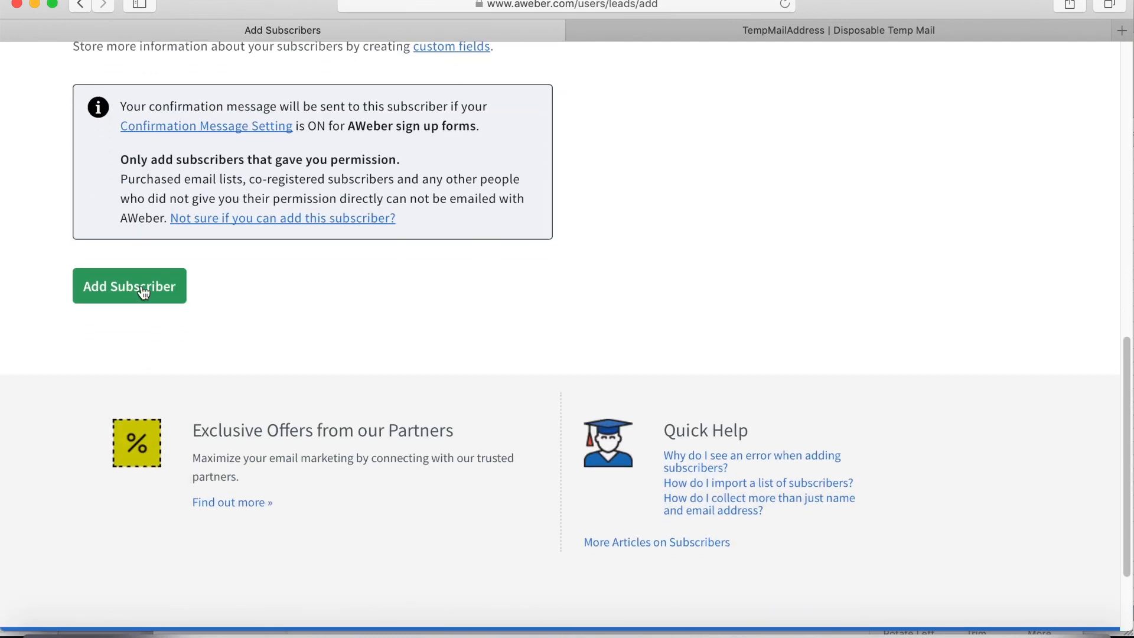
left_click(141, 281)
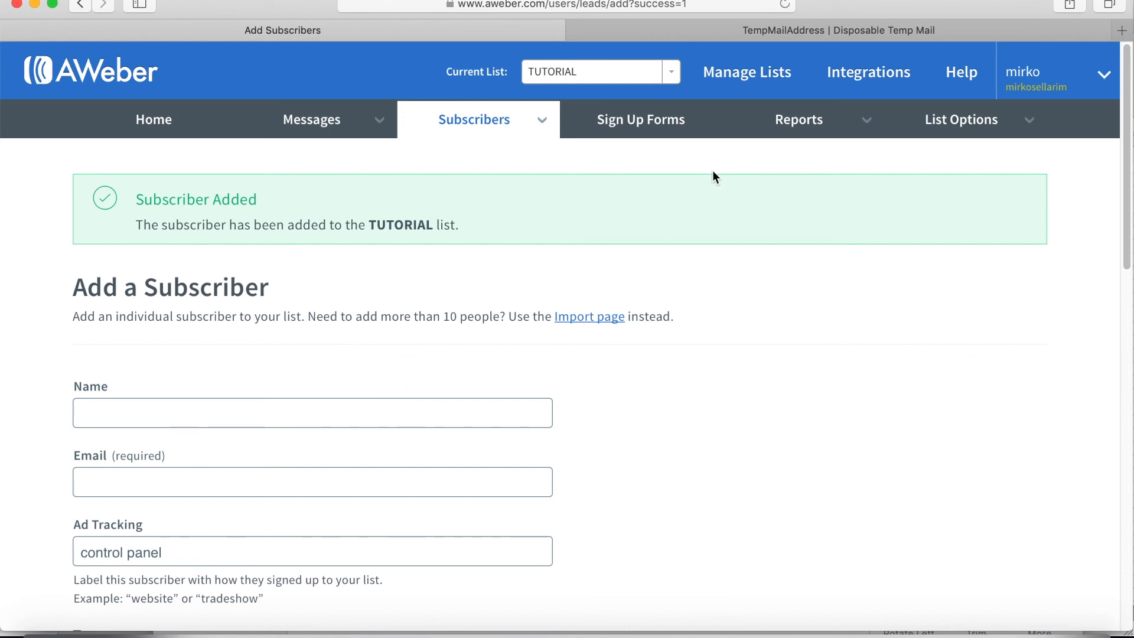
left_click(828, 28)
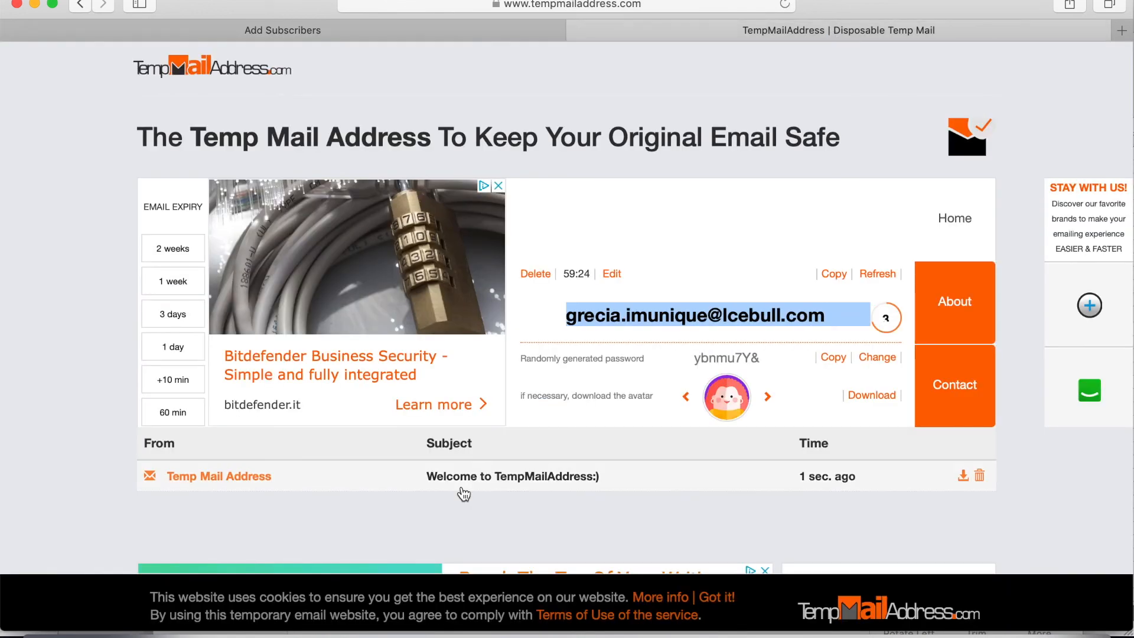
Open the 'Confirm your subscription.' email, confirm the subscription, and return to AWeber.
scroll(525, 498, "down", 3)
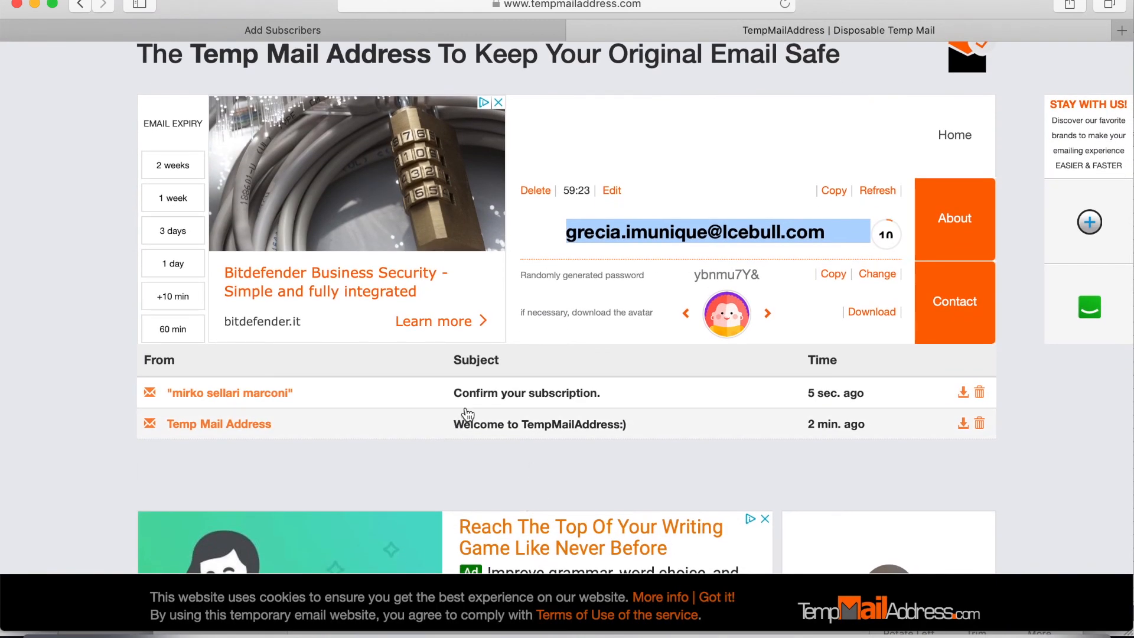
left_click(477, 392)
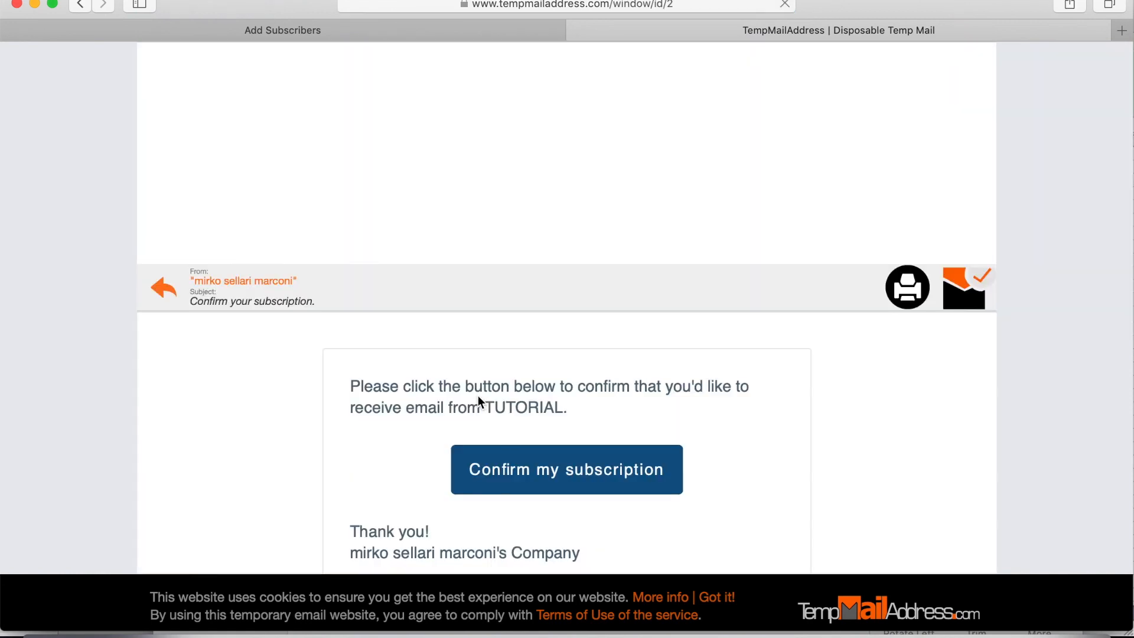
scroll(478, 395, "down", 2)
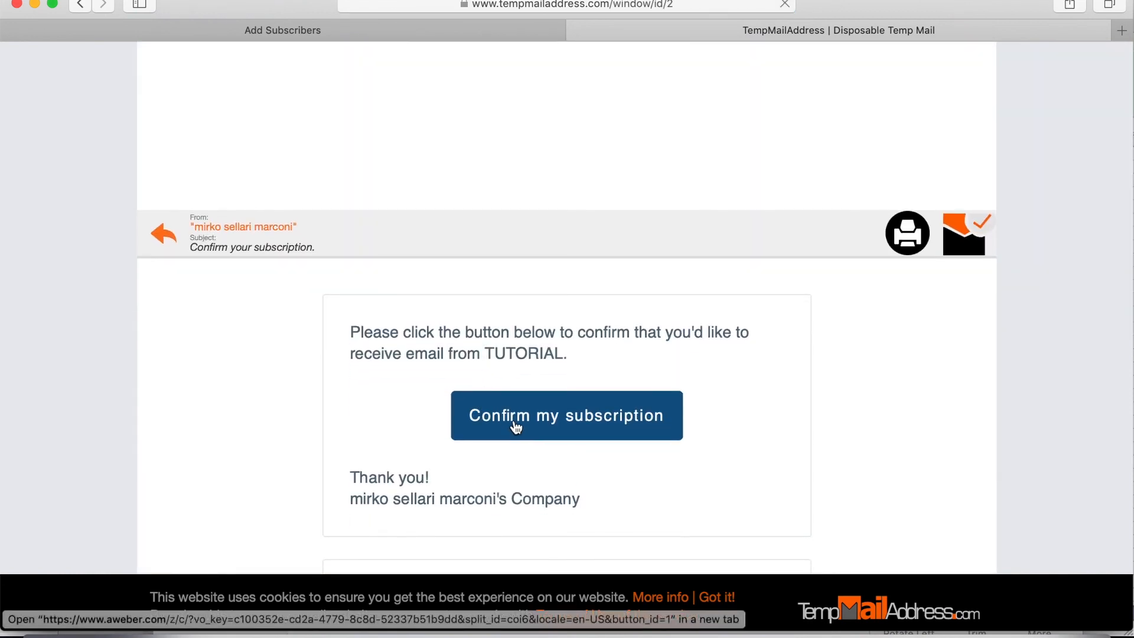
left_click(515, 426)
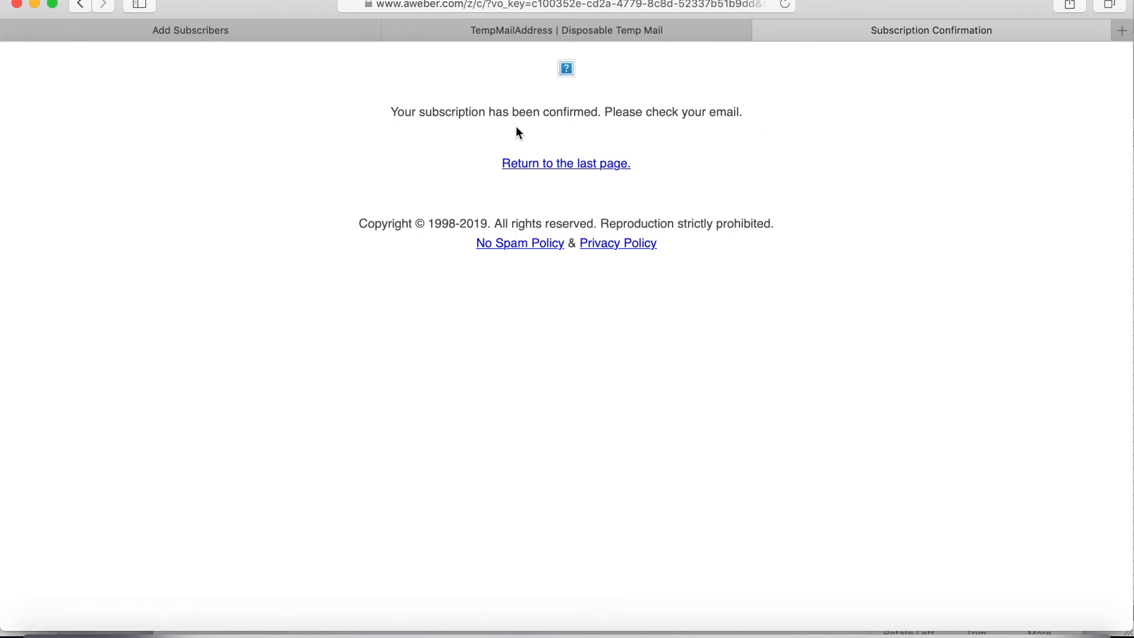
left_click(269, 31)
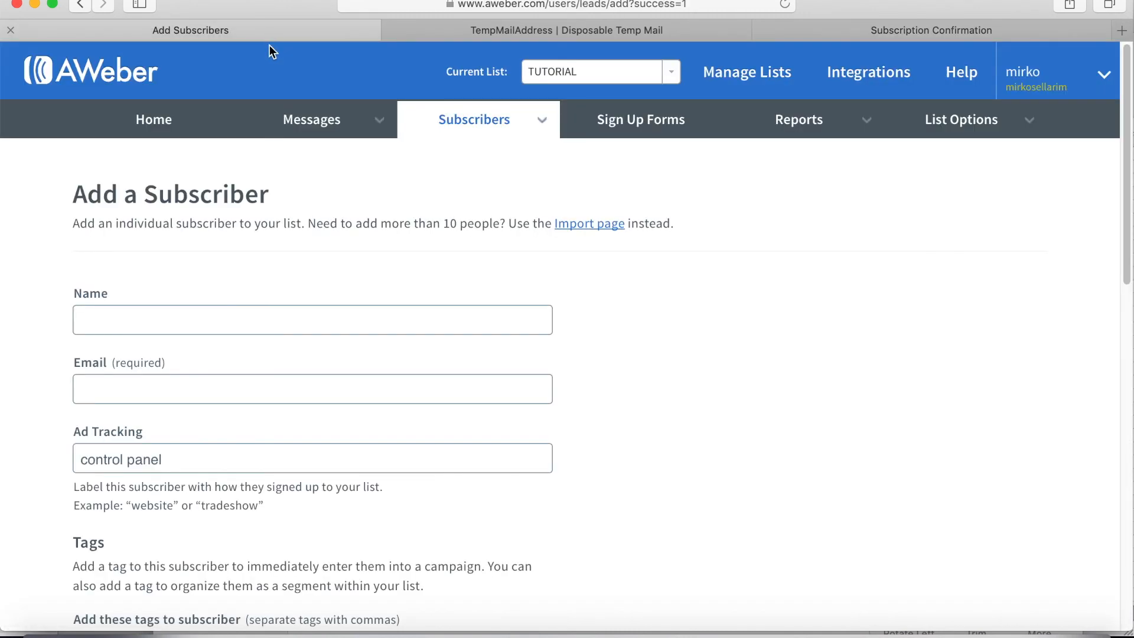
View the list's subscribers, tick and untick 'nome 1', then choose Add Subscribers.
mouse_move(504, 123)
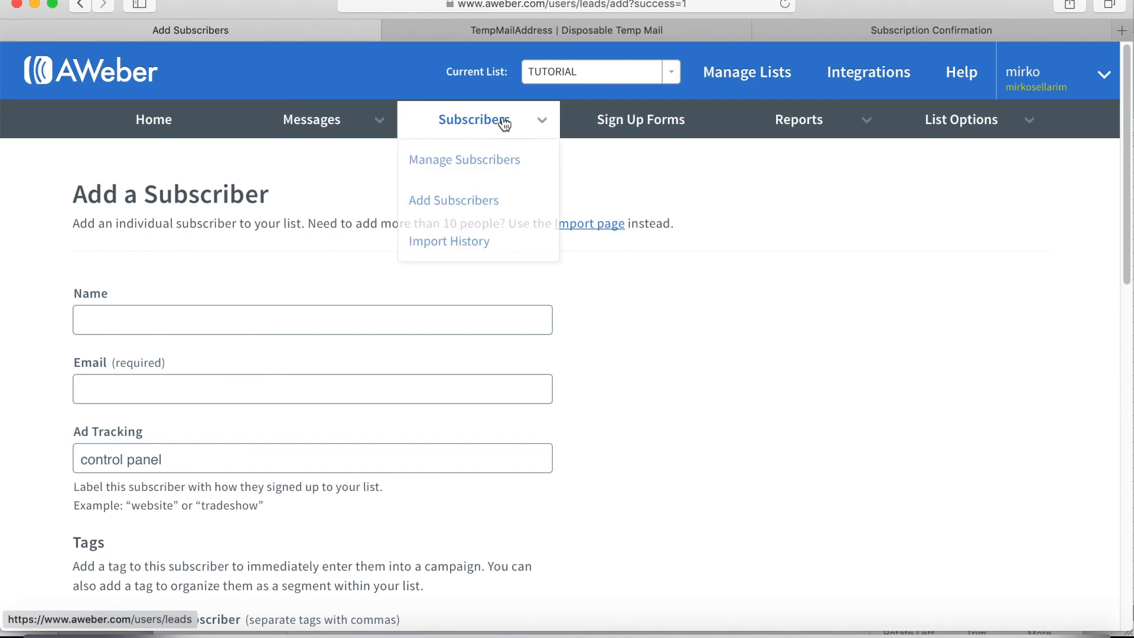
left_click(470, 160)
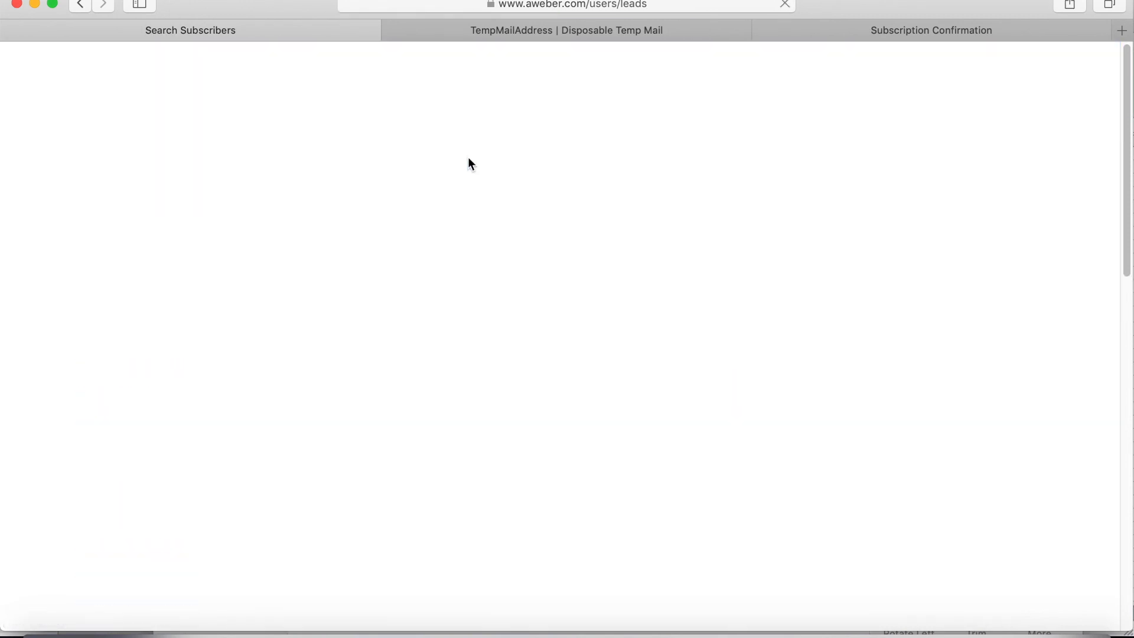
scroll(607, 412, "down", 3)
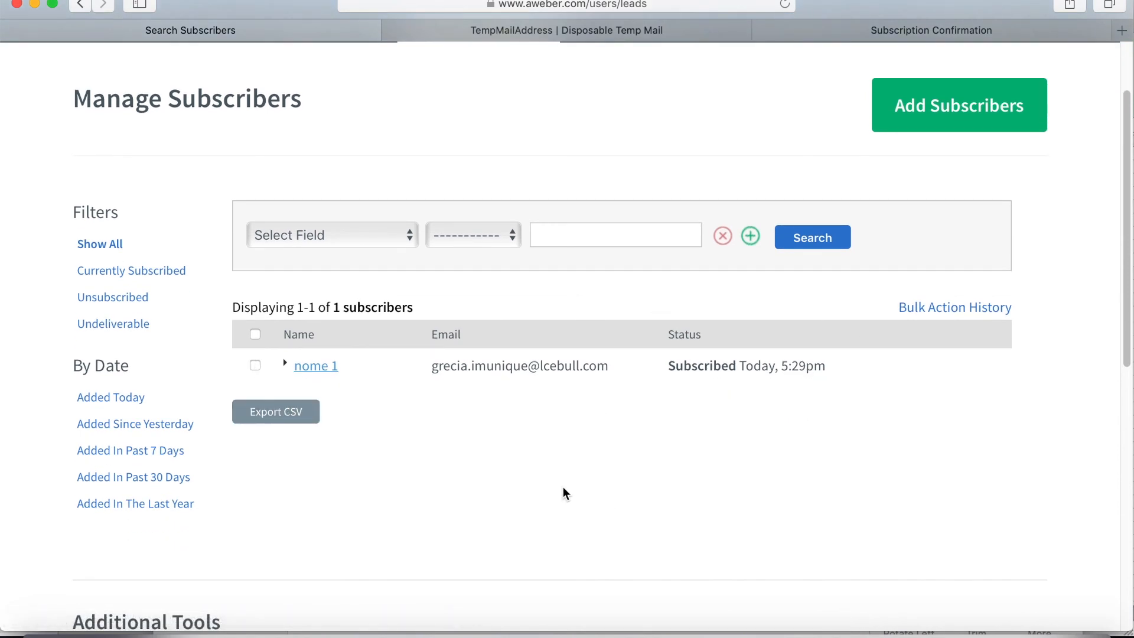
left_click(255, 365)
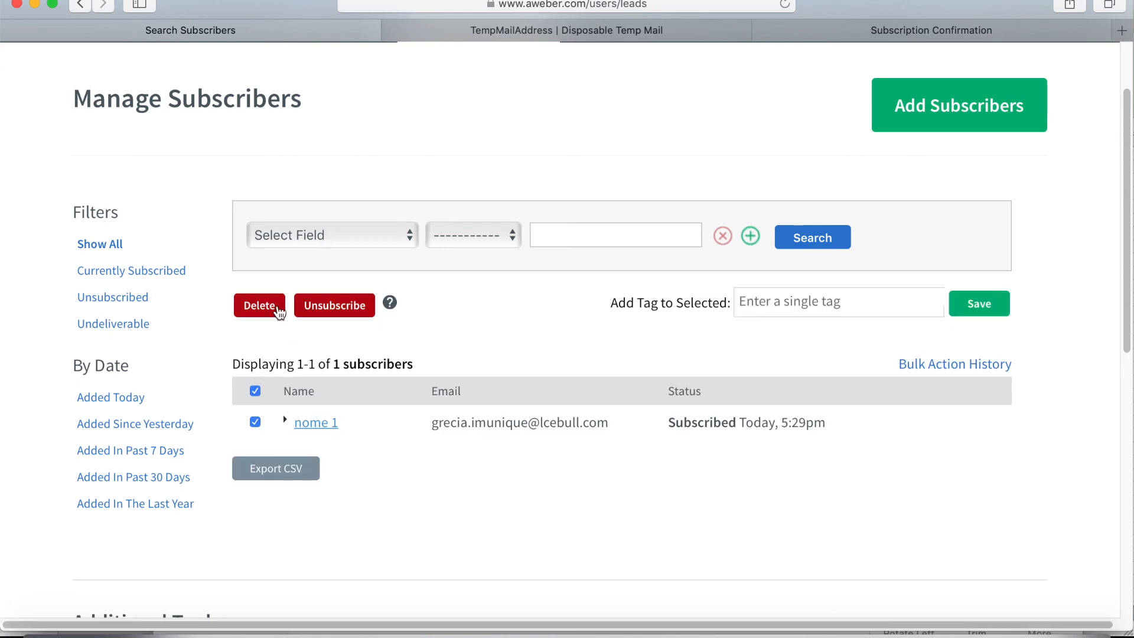
left_click(254, 423)
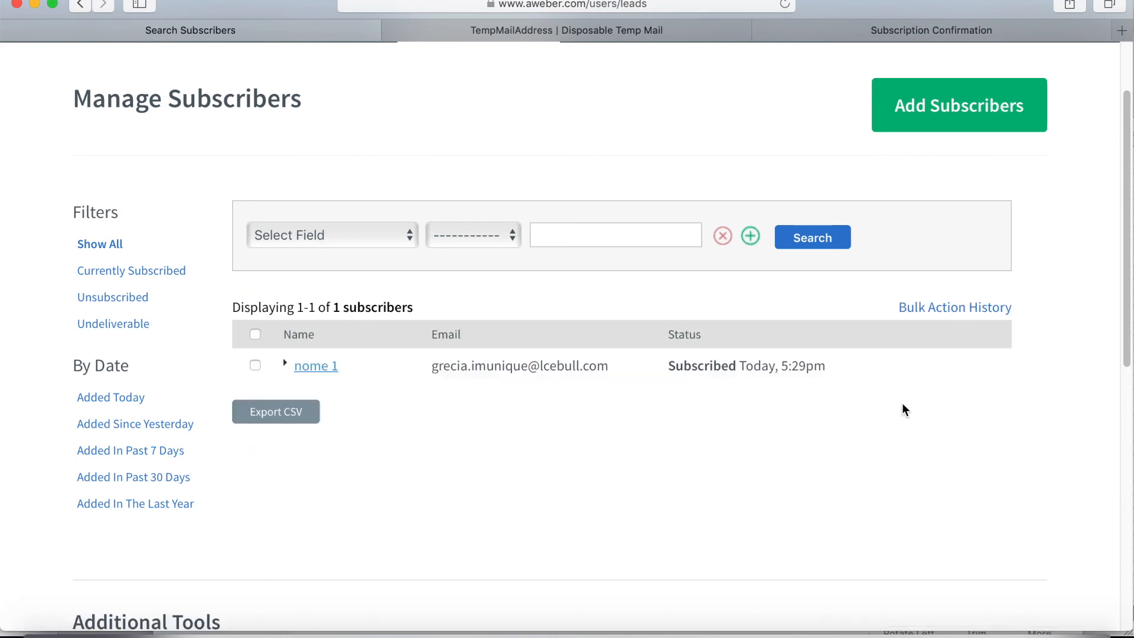
scroll(903, 407, "up", 2)
left_click(945, 206)
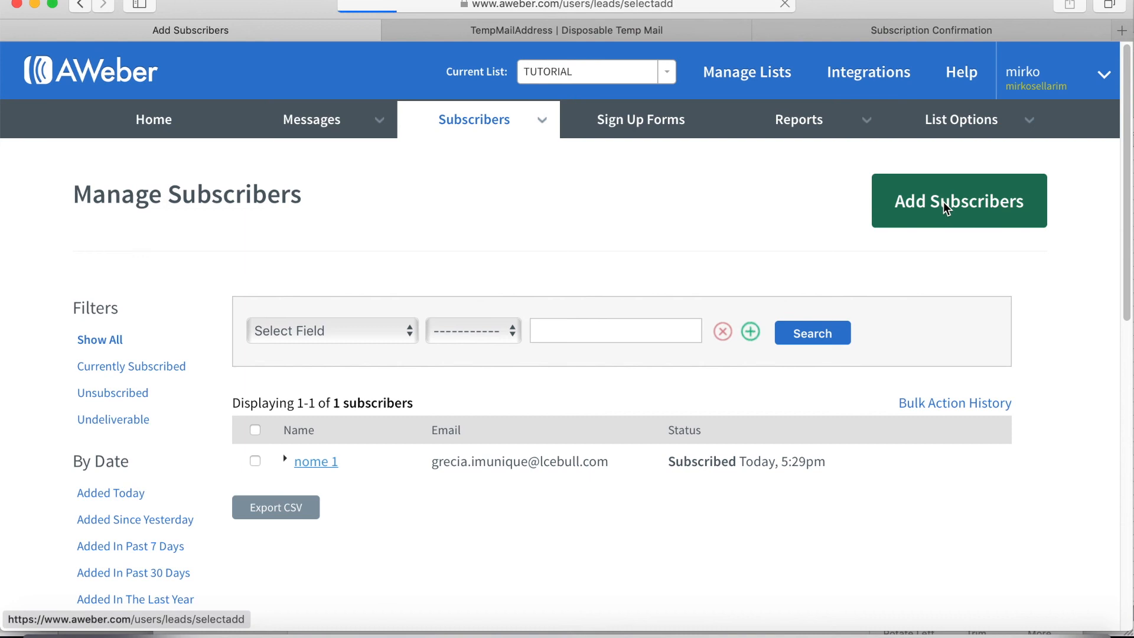
Start a bulk import of more than 10 subscribers and upload PLAN GENERALE.xlsx.
scroll(642, 239, "down", 3)
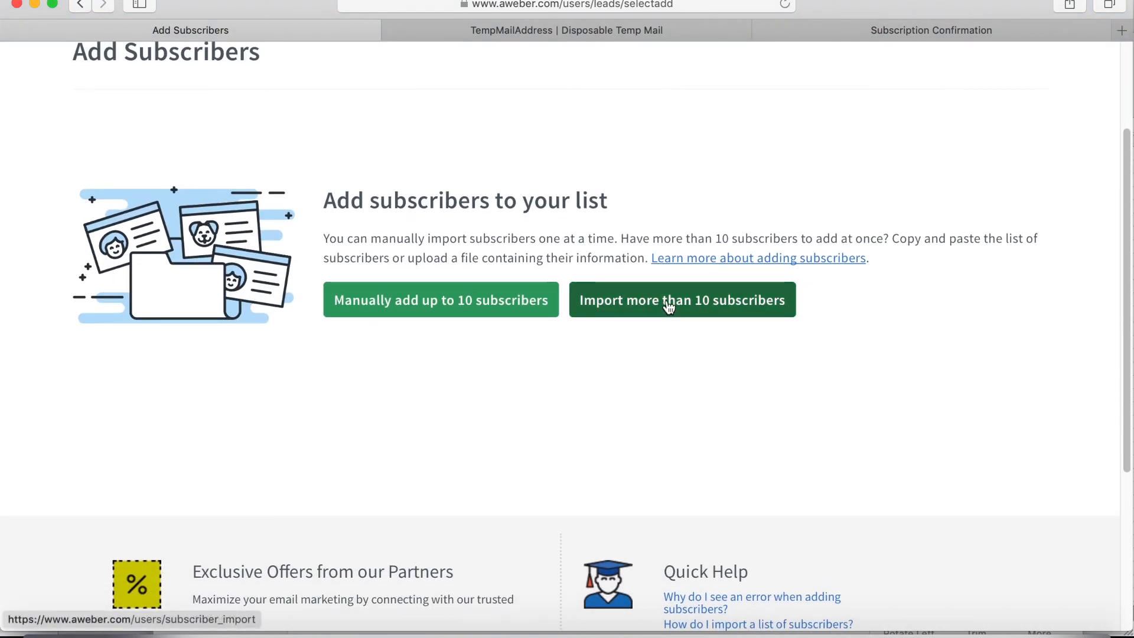
left_click(667, 307)
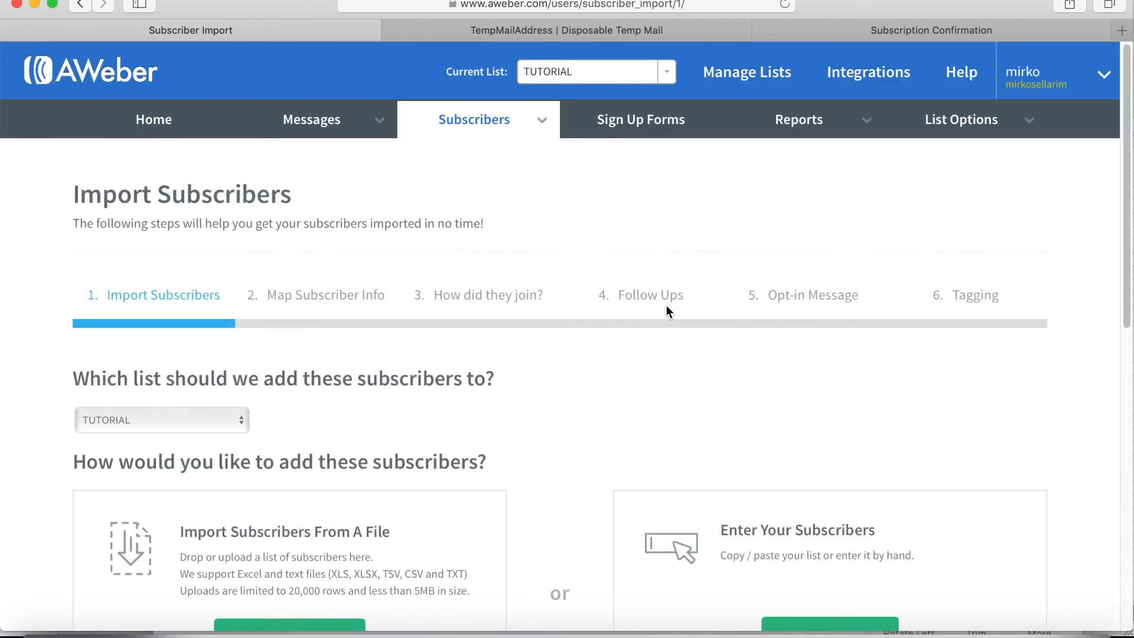
scroll(665, 307, "down", 4)
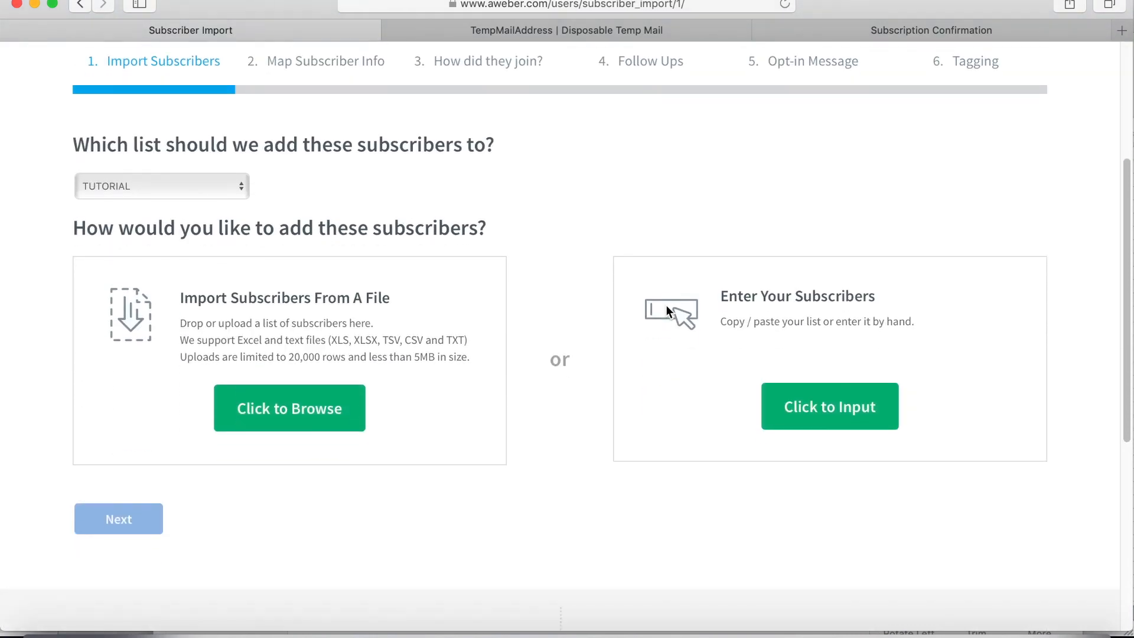
left_click(329, 427)
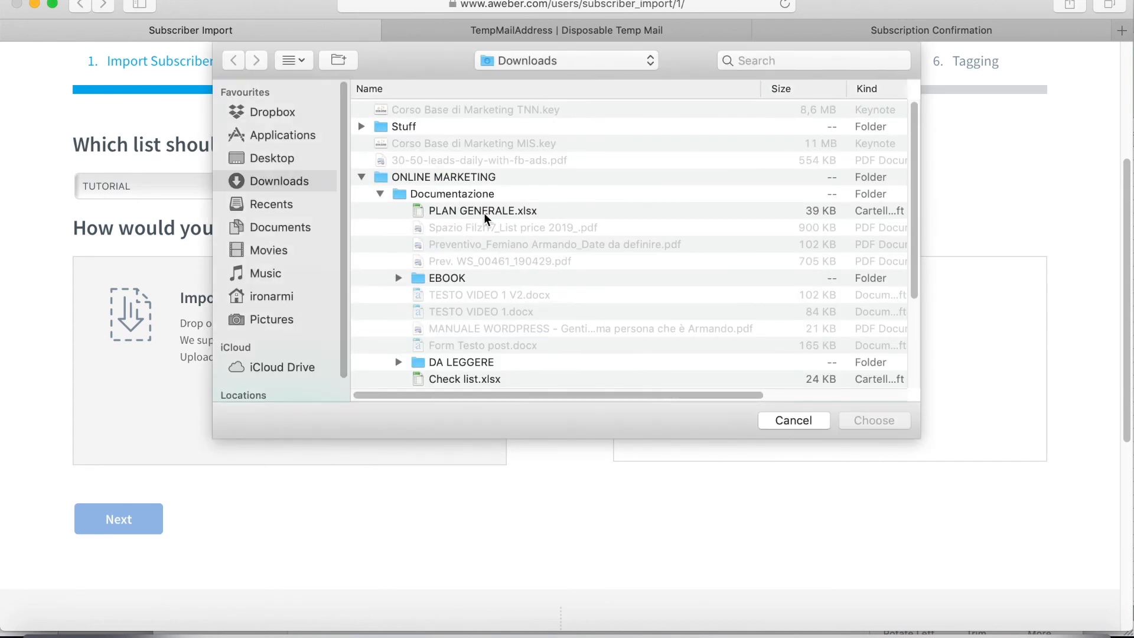
left_click(484, 214)
left_click(884, 424)
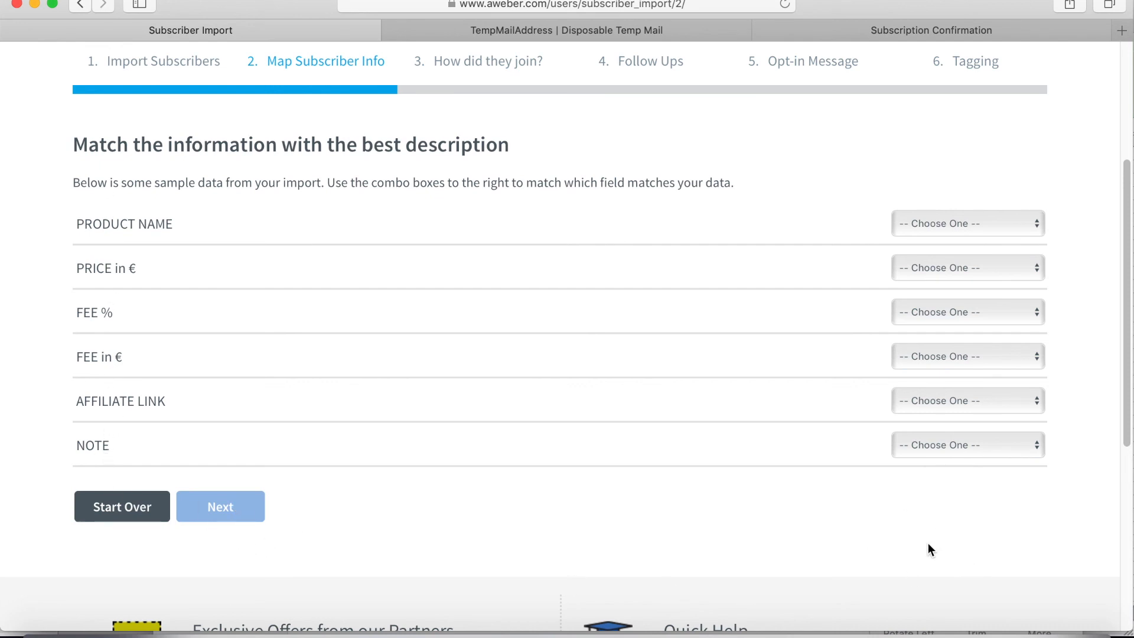
Discard the spreadsheet upload with Start Over and confirm, back at import step 1.
scroll(929, 579, "up", 3)
scroll(885, 567, "down", 6)
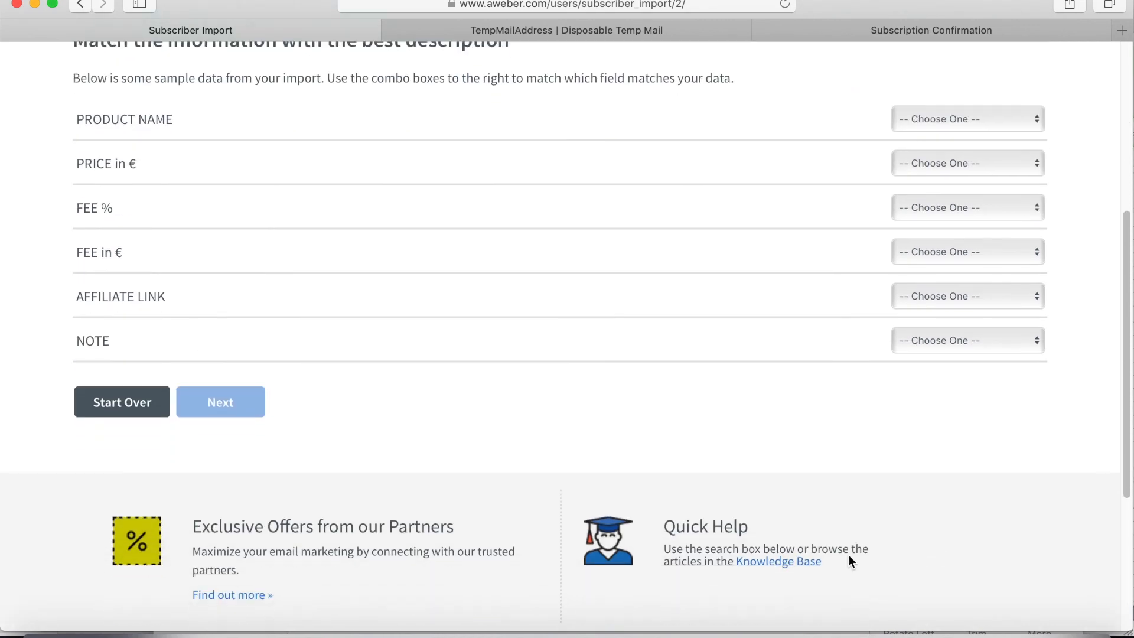
left_click(165, 401)
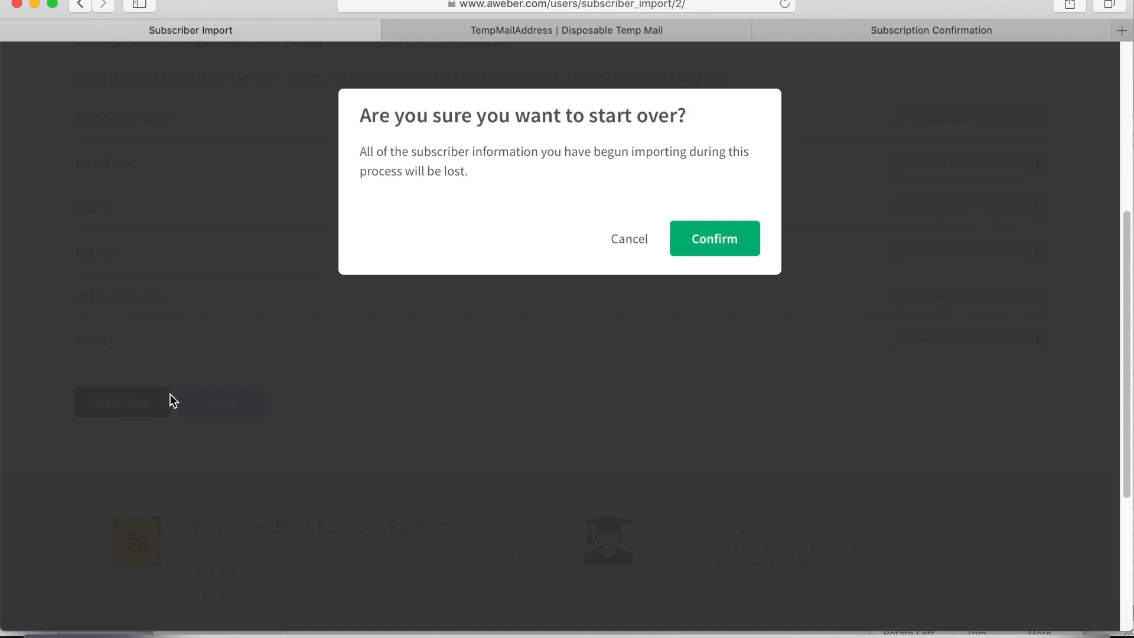
left_click(703, 251)
scroll(548, 363, "up", 5)
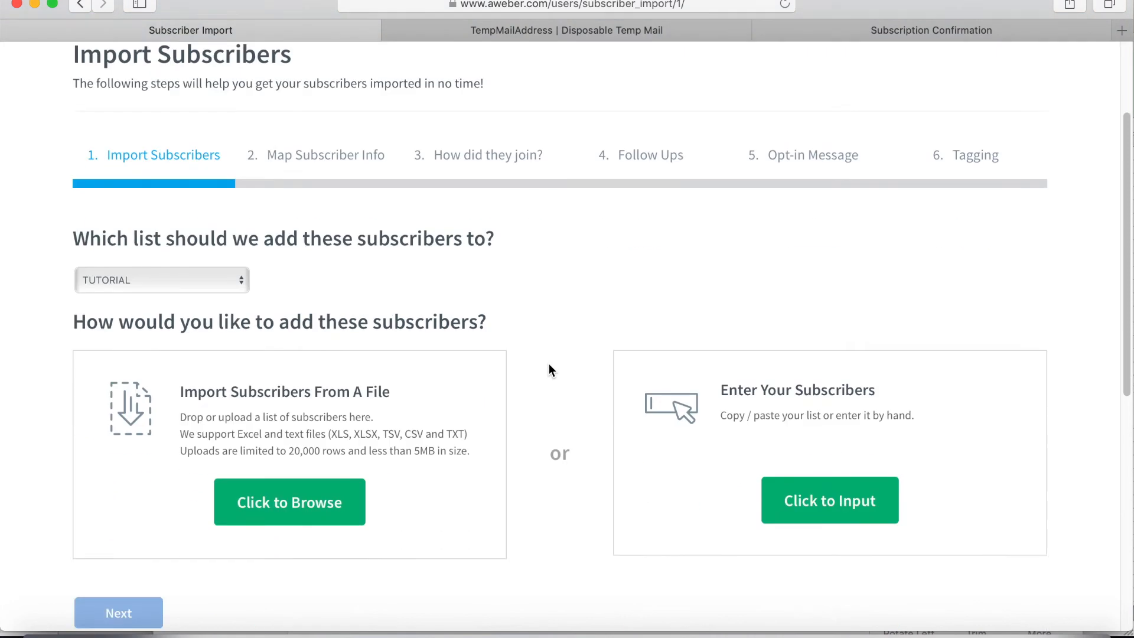
scroll(741, 269, "down", 4)
Enter 'email 1 email 2 email 100' in the manual subscriber input box without importing.
left_click(820, 363)
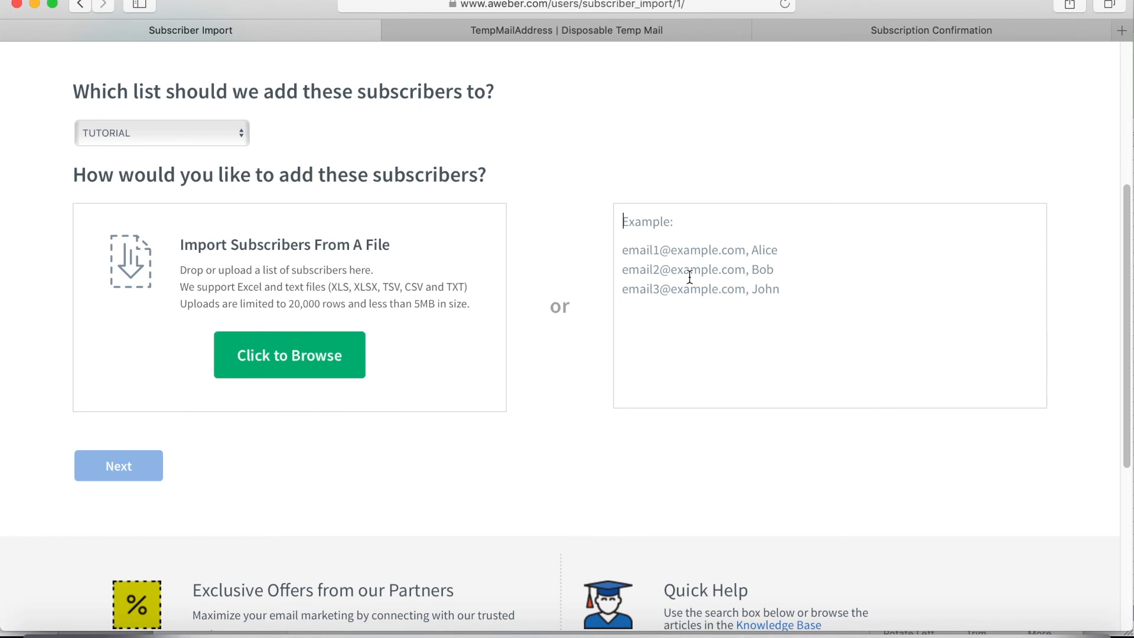
type("email 1 ")
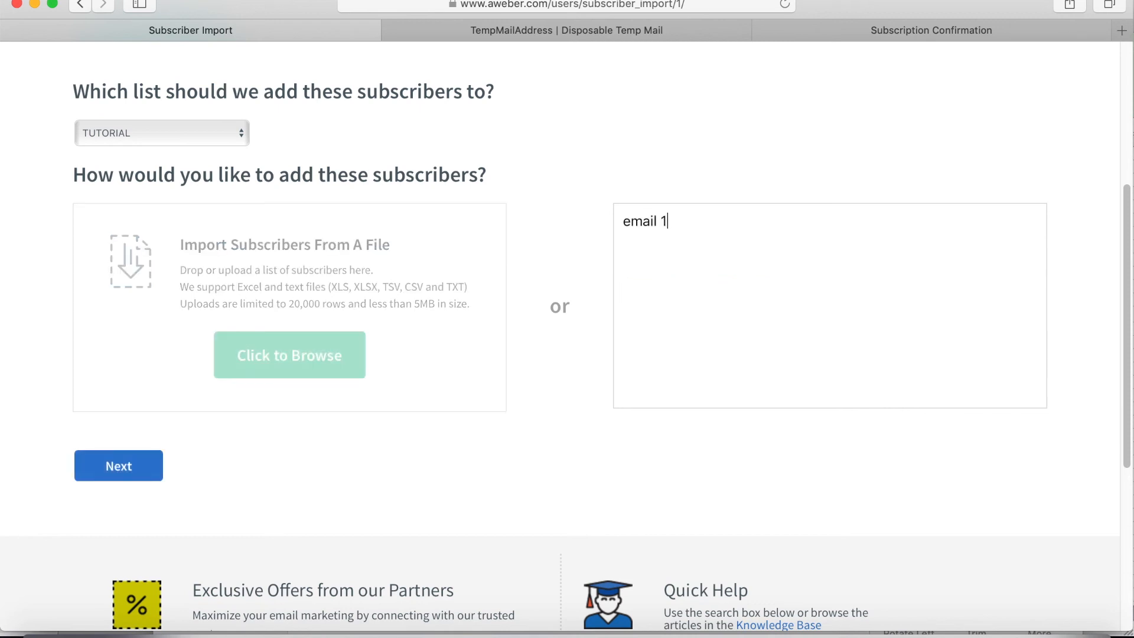
type("emai")
type("l 2 email 100")
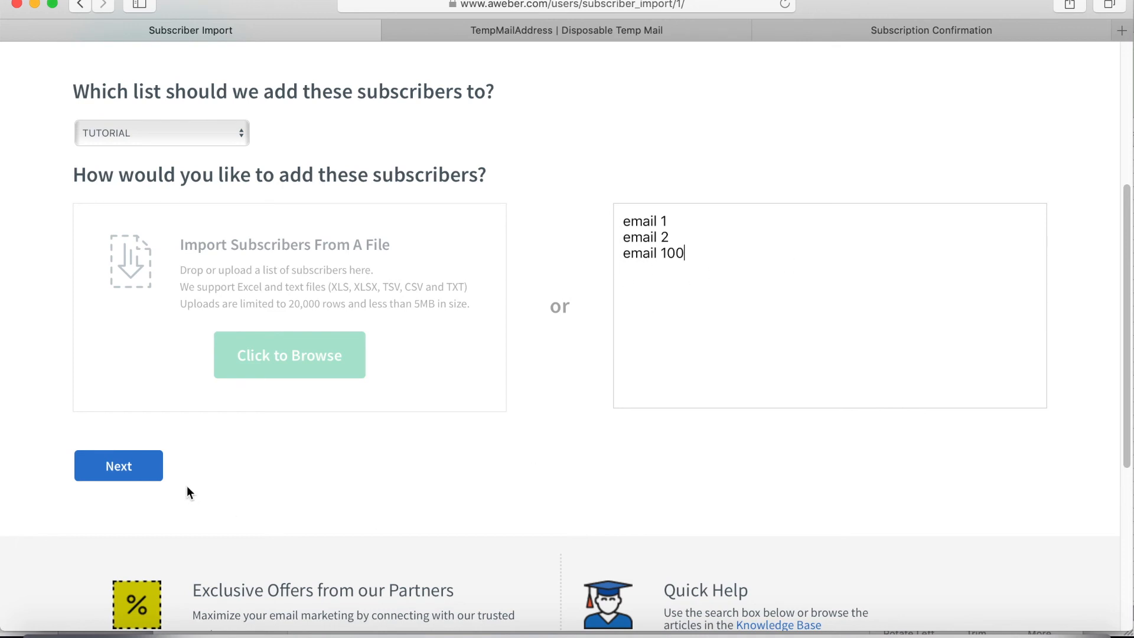
scroll(844, 483, "up", 5)
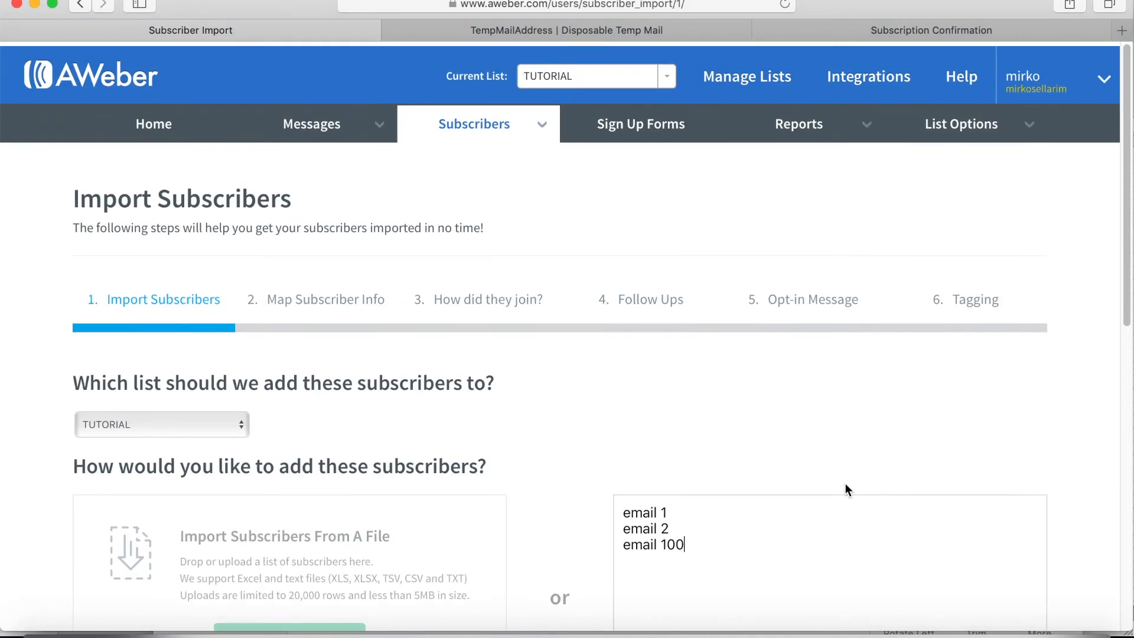
Return to Manage Subscribers, still listing one subscriber, then switch to the TempMailAddress tab.
mouse_move(474, 139)
left_click(453, 162)
scroll(453, 163, "down", 3)
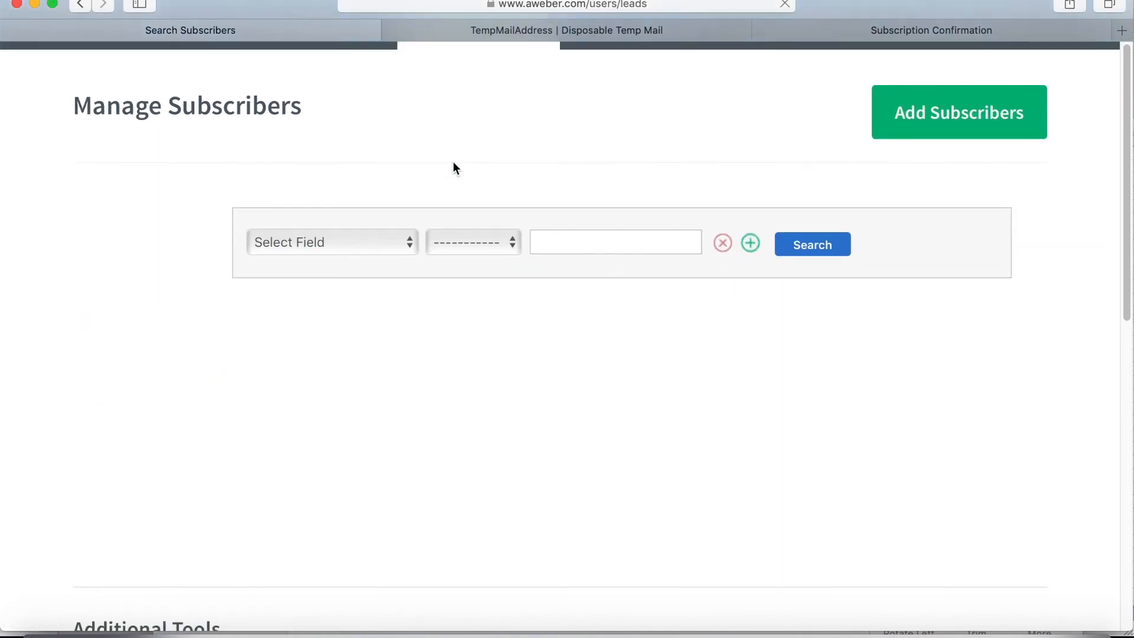
scroll(484, 339, "up", 3)
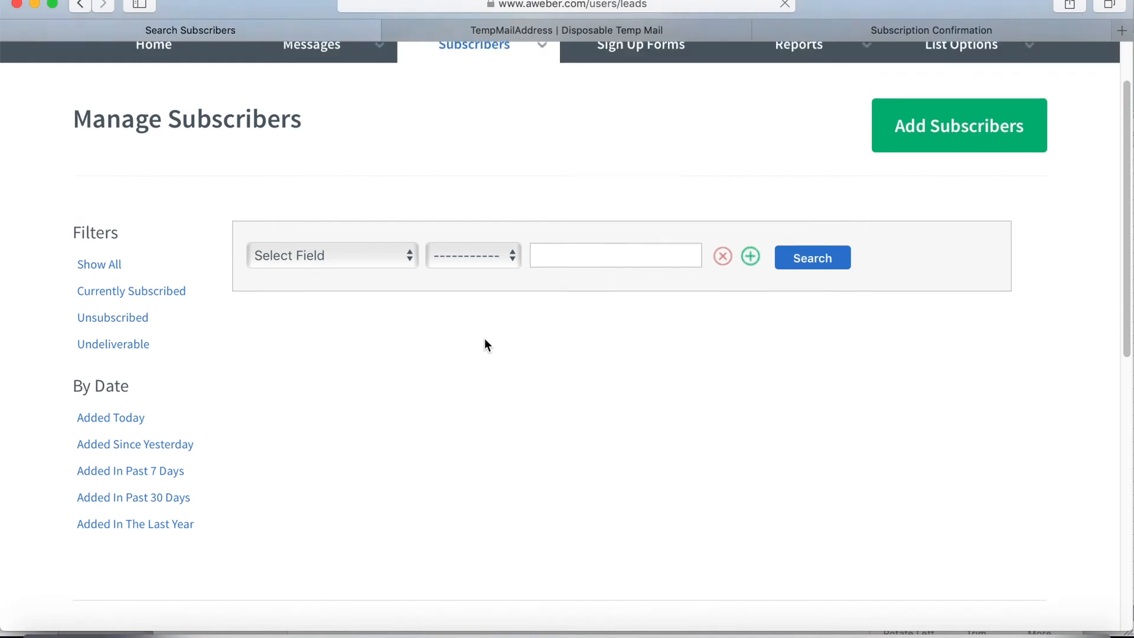
scroll(390, 388, "down", 5)
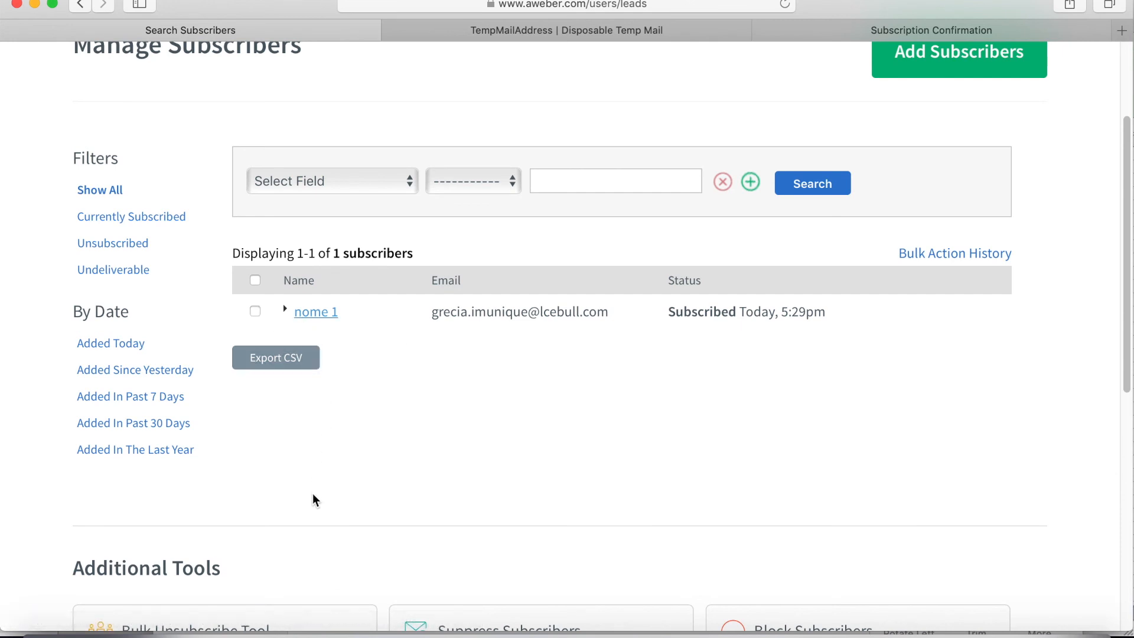
left_click(671, 36)
Read the TUTORIAL 'Confirm your subscription' email, then return to AWeber's Manage Subscribers page.
scroll(355, 239, "up", 2)
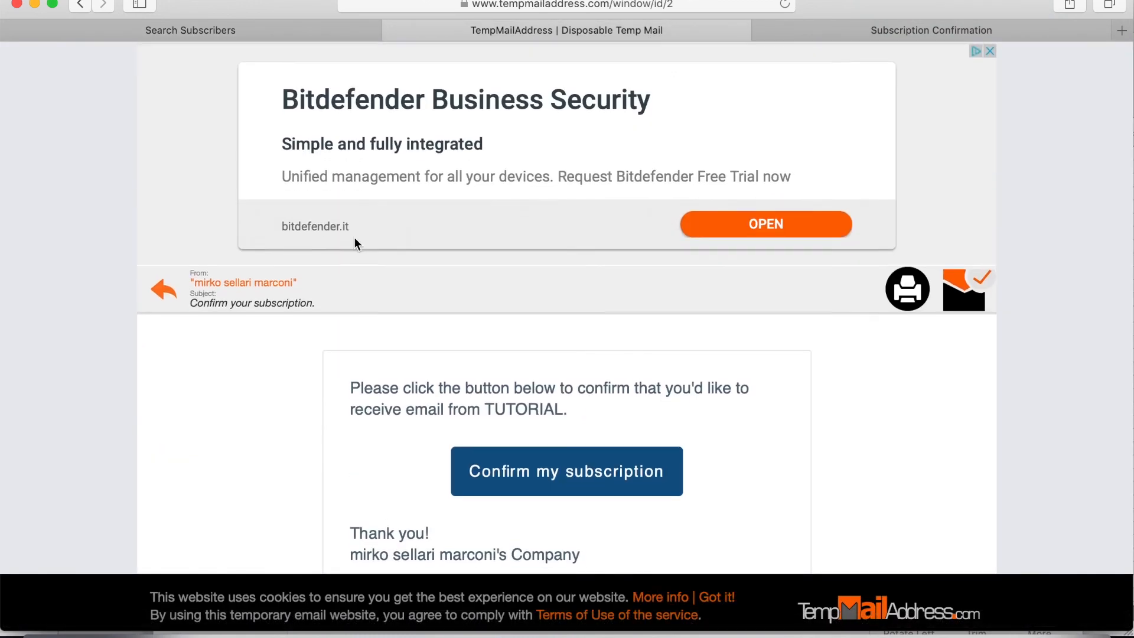
scroll(731, 415, "down", 5)
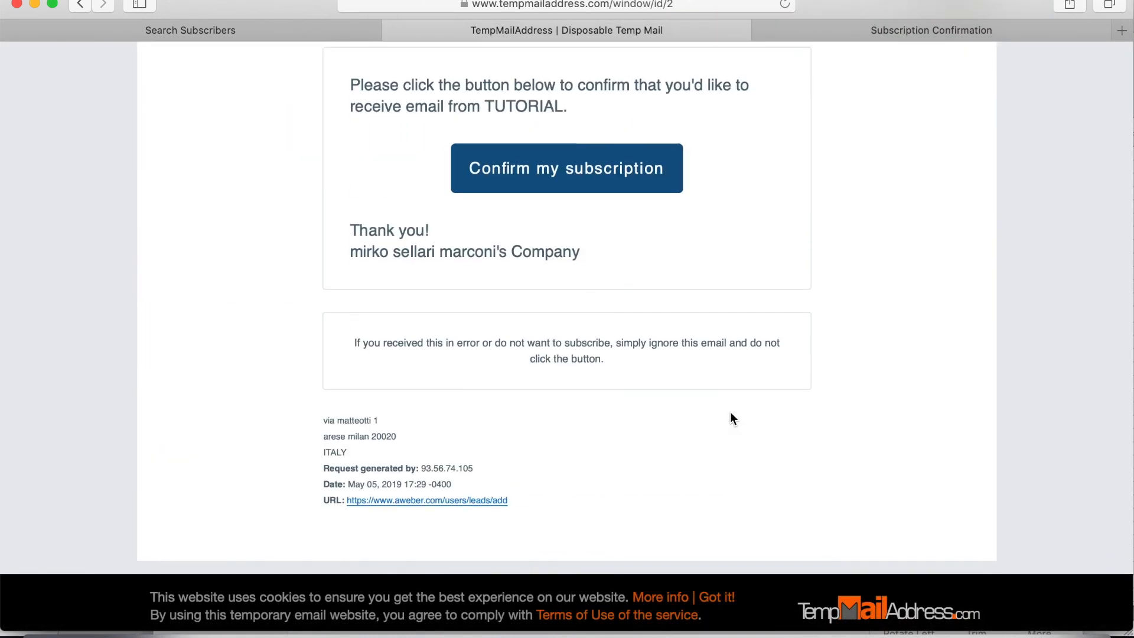
scroll(730, 412, "up", 5)
scroll(730, 412, "down", 2)
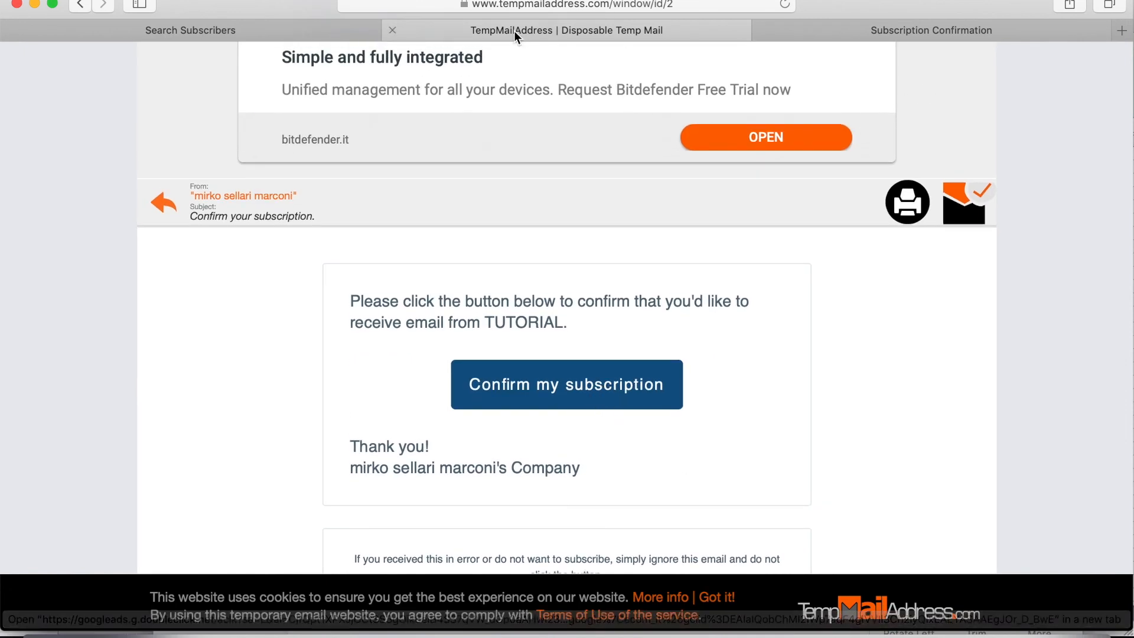
left_click(293, 32)
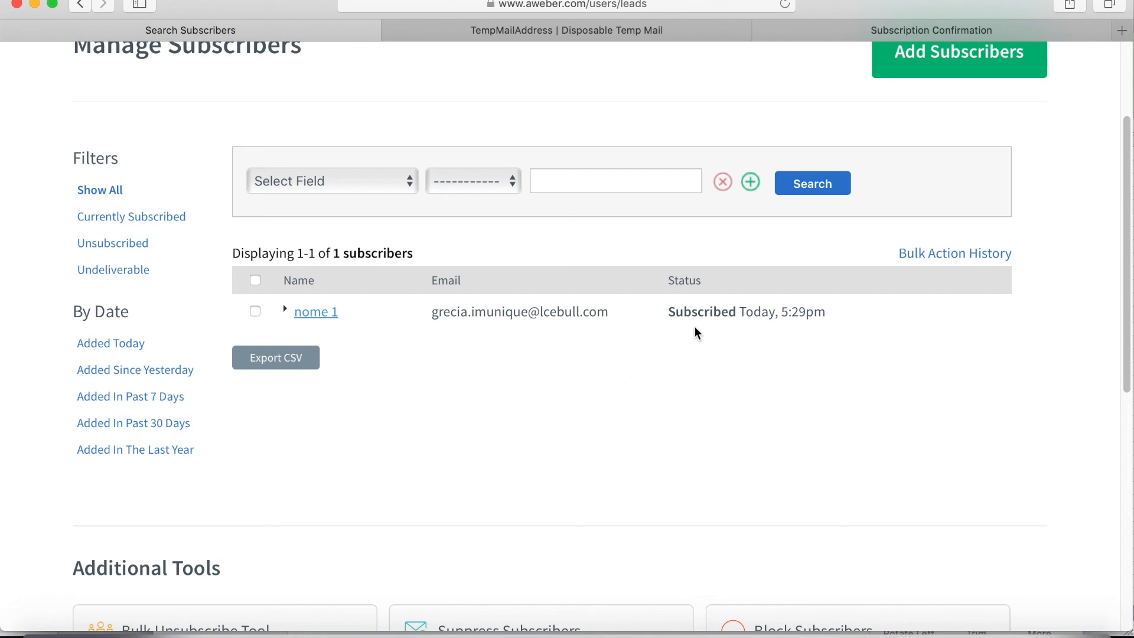
Make LISTA DI PROVA PER TUTORIAL the current mailing list from the list chooser.
left_click_drag(671, 311, 732, 311)
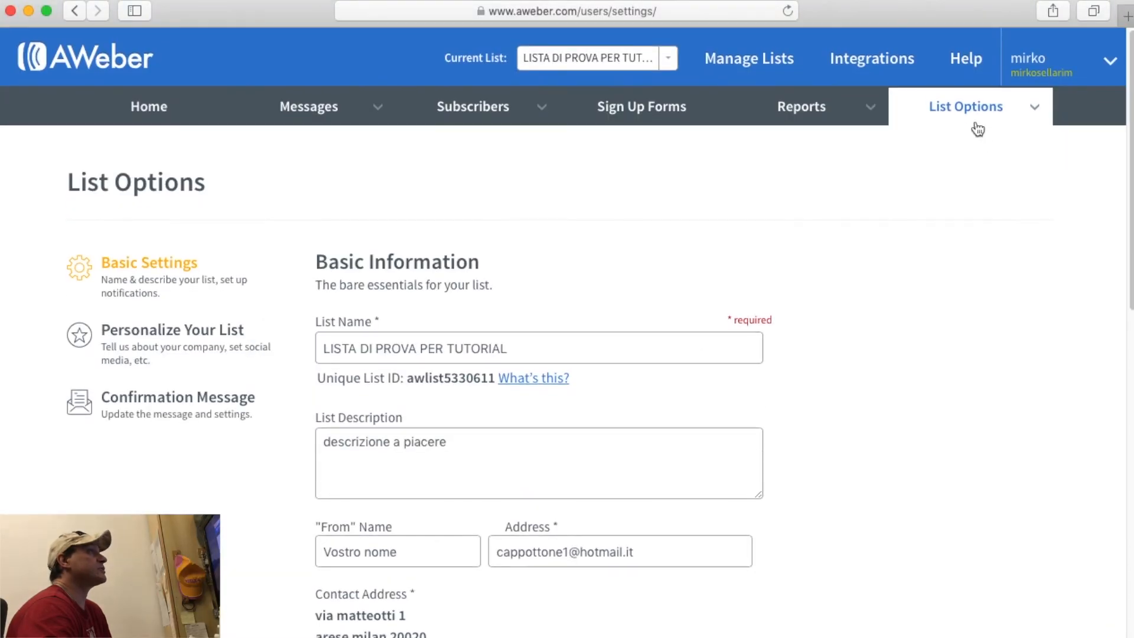
left_click(974, 112)
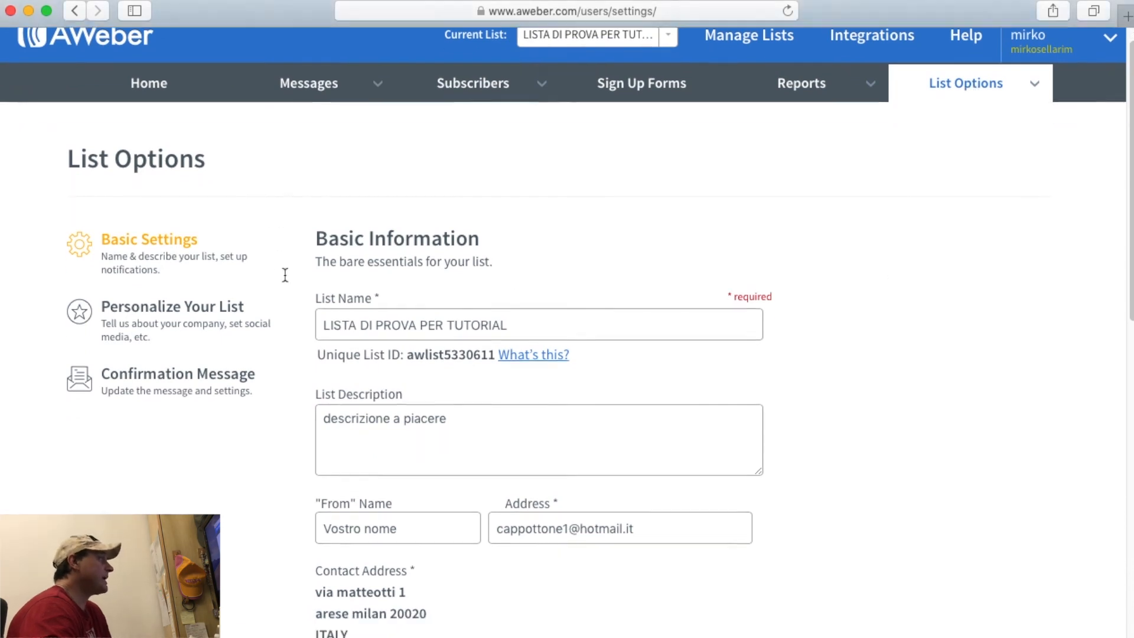
scroll(286, 274, "down", 4)
scroll(287, 283, "up", 4)
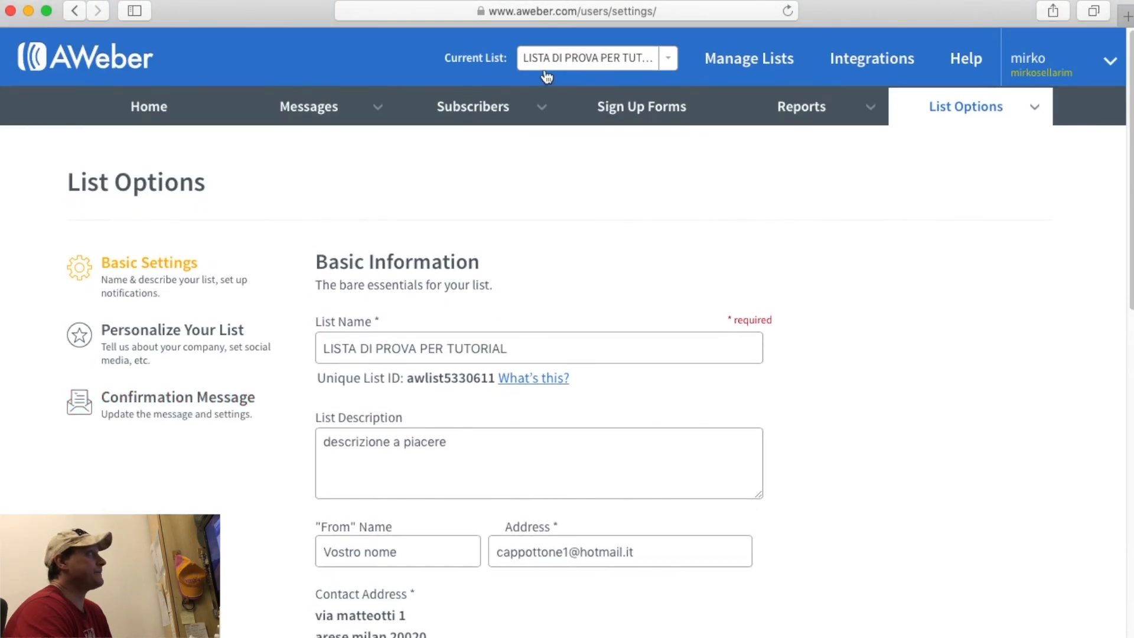
left_click(567, 56)
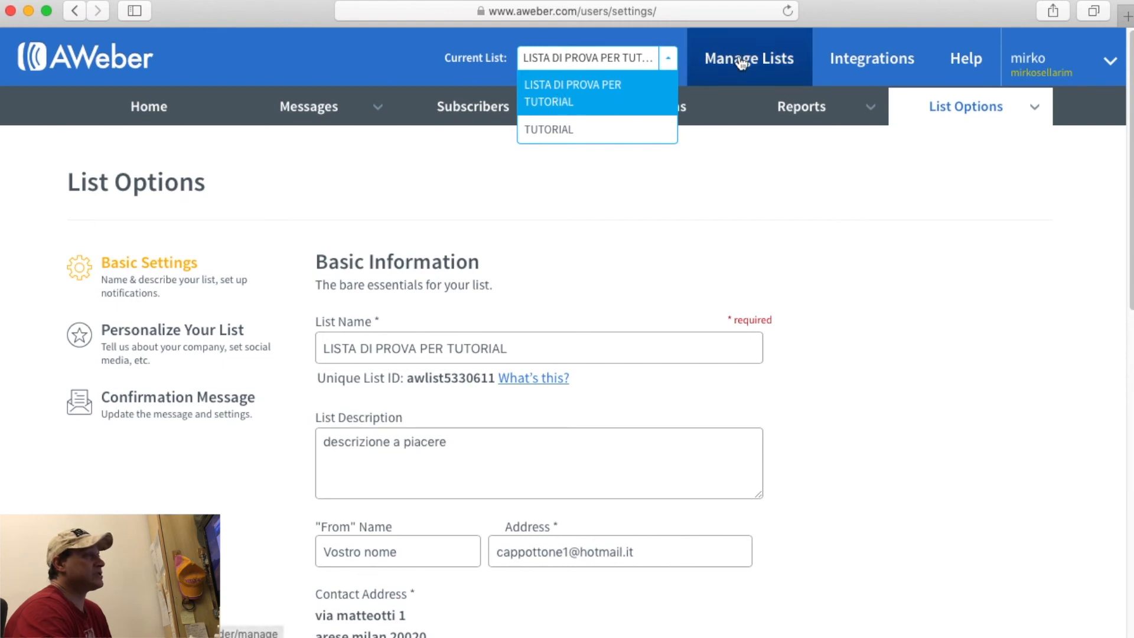
left_click(868, 289)
mouse_move(973, 112)
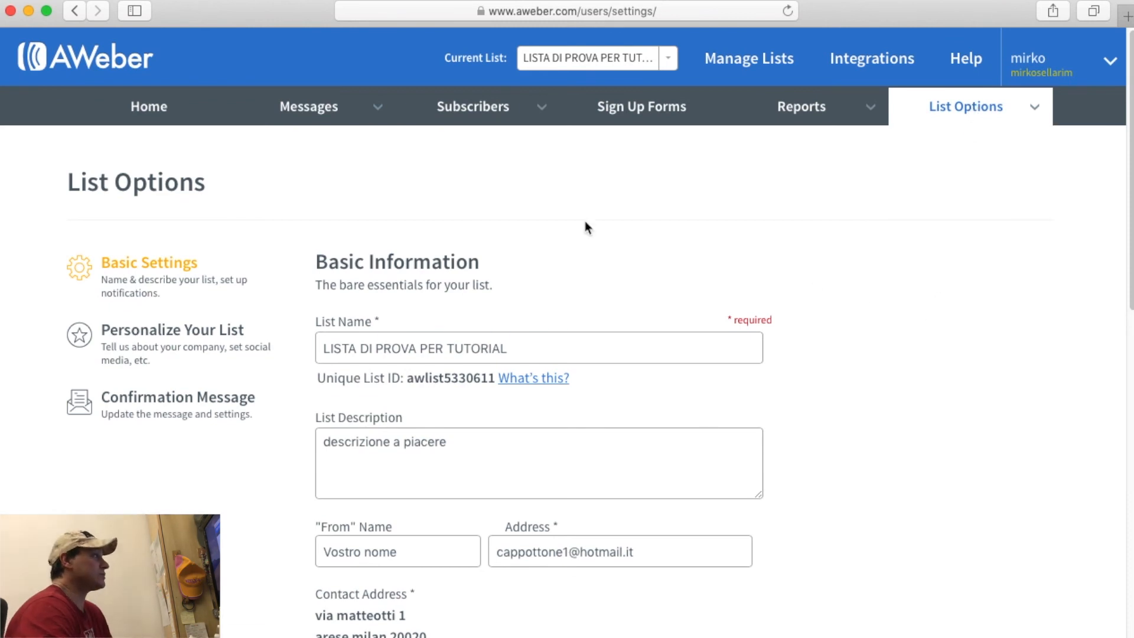
left_click(639, 55)
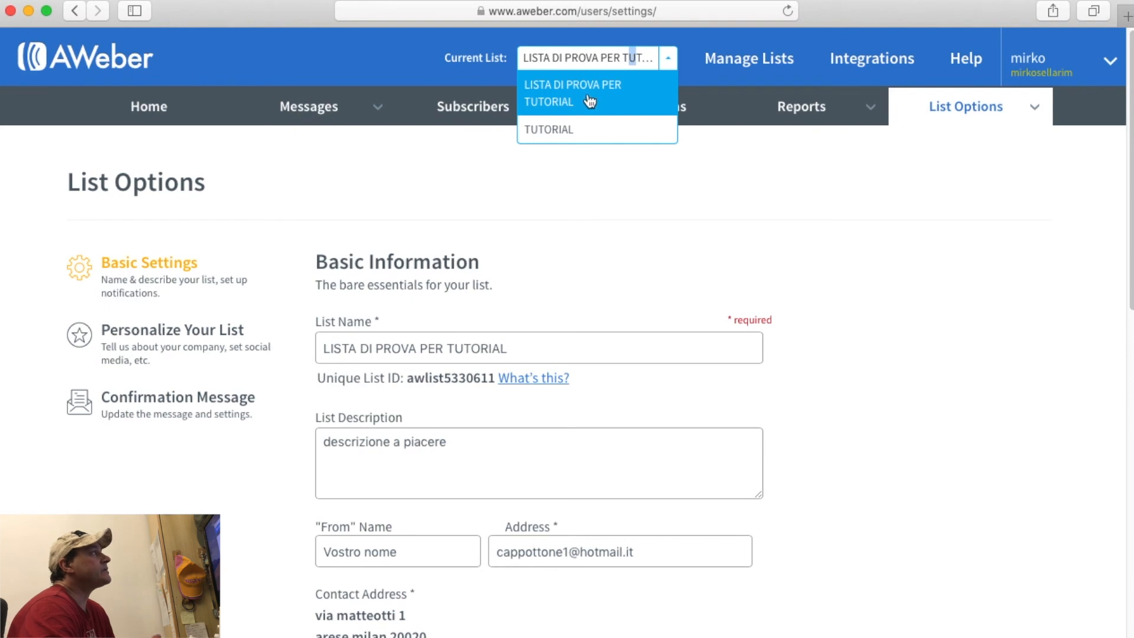
left_click(588, 122)
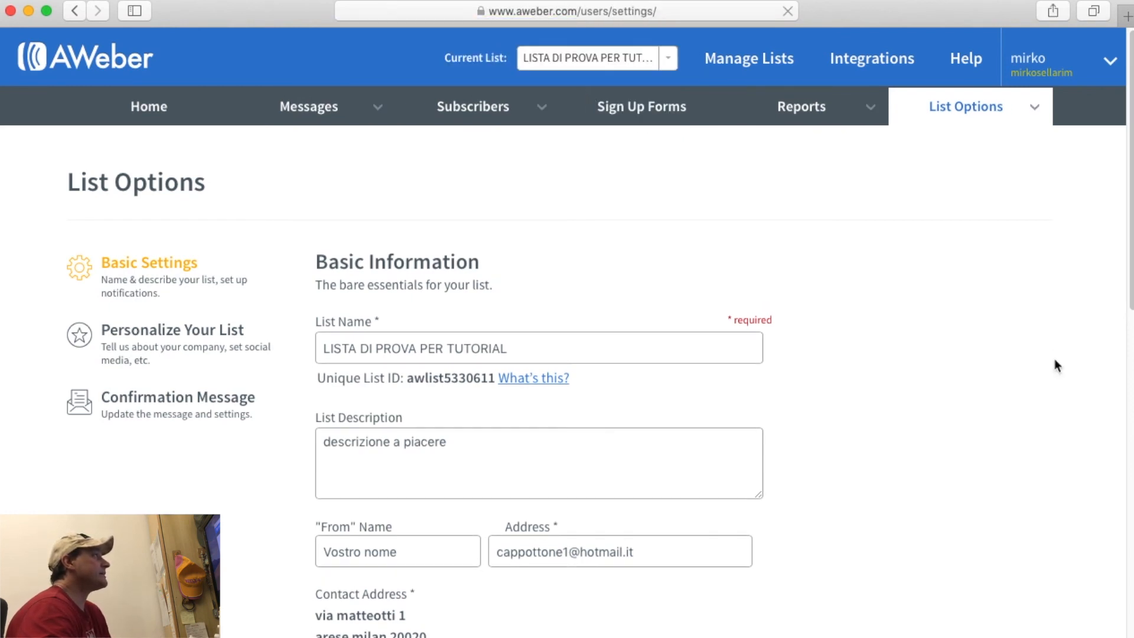
Add a new-subscriber notification recipient with the recipient's name and e-mail address.
scroll(826, 281, "down", 2)
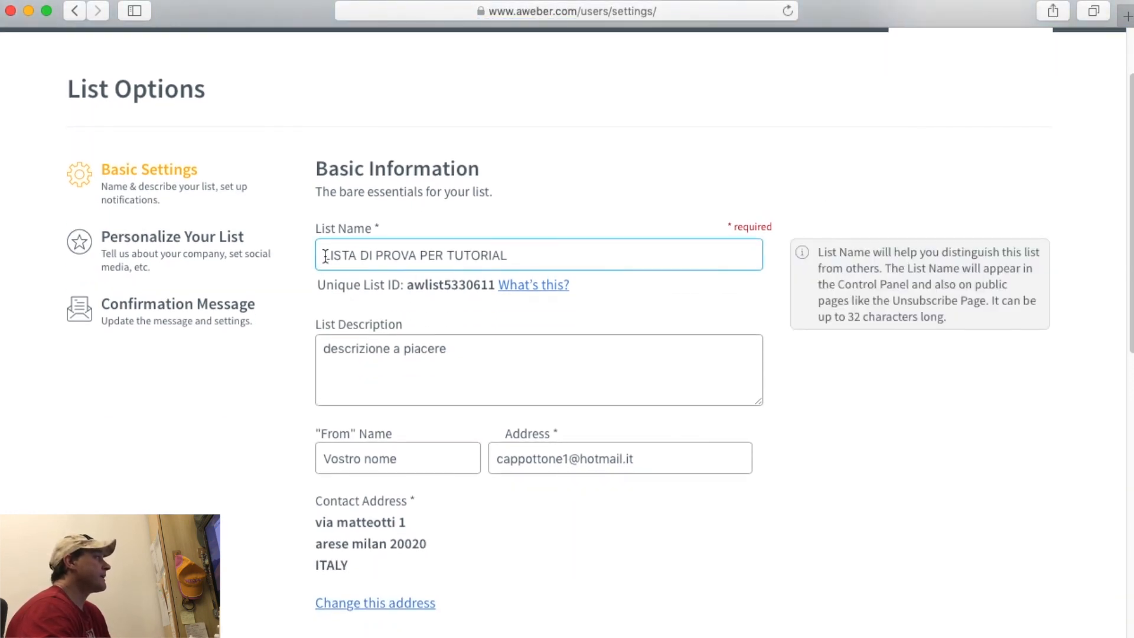
scroll(380, 354, "down", 2)
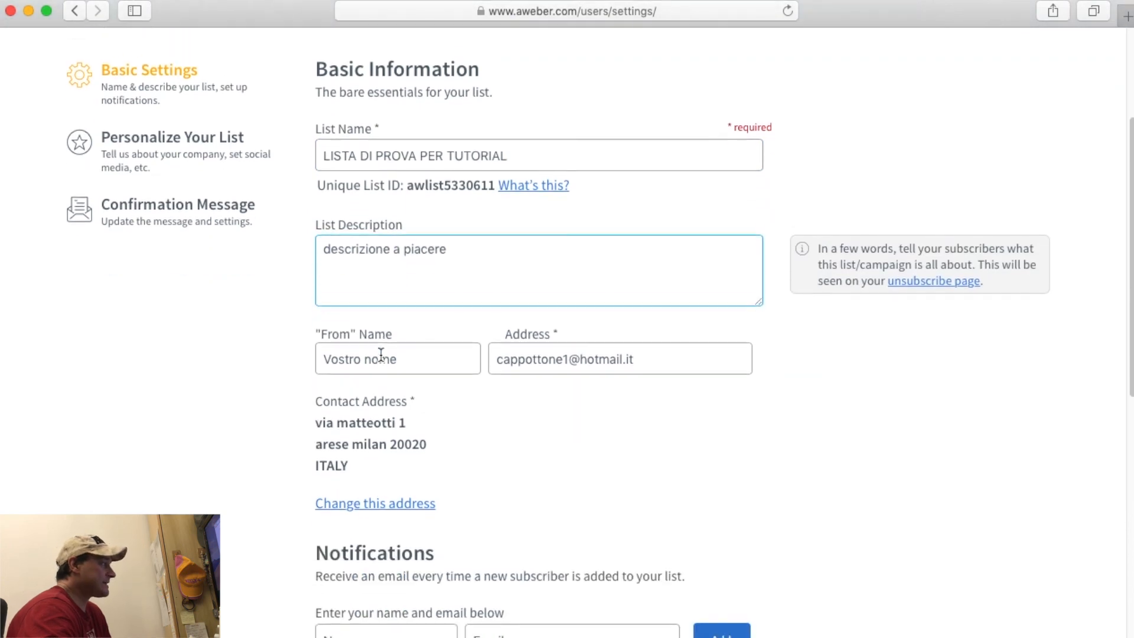
scroll(380, 355, "down", 1)
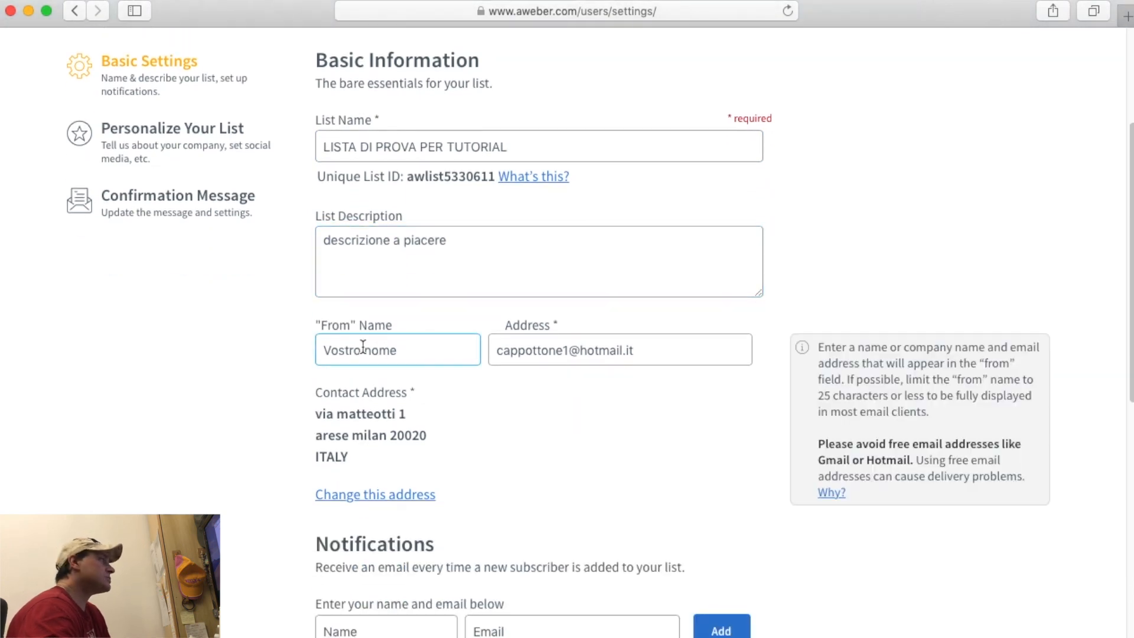
scroll(536, 327, "down", 5)
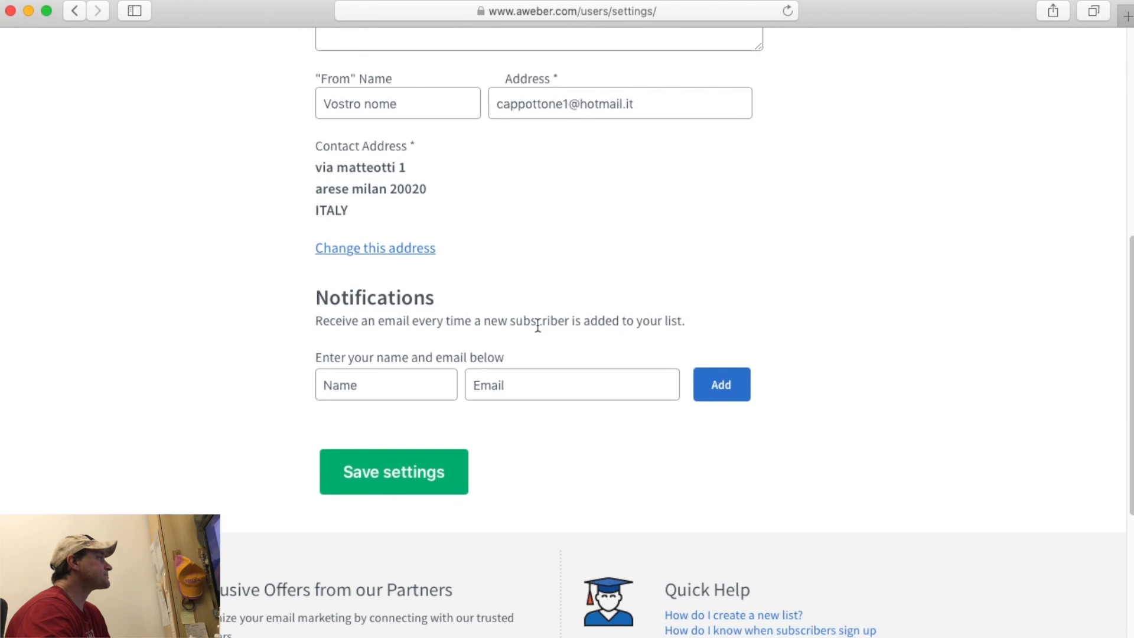
left_click(393, 383)
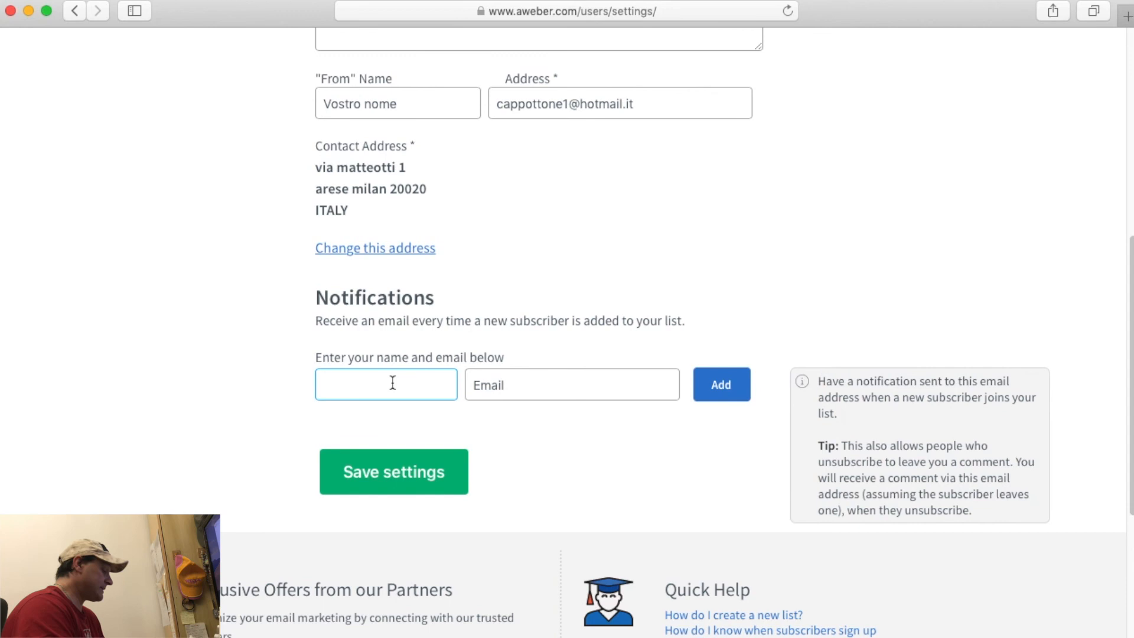
type("armando")
key("Tab")
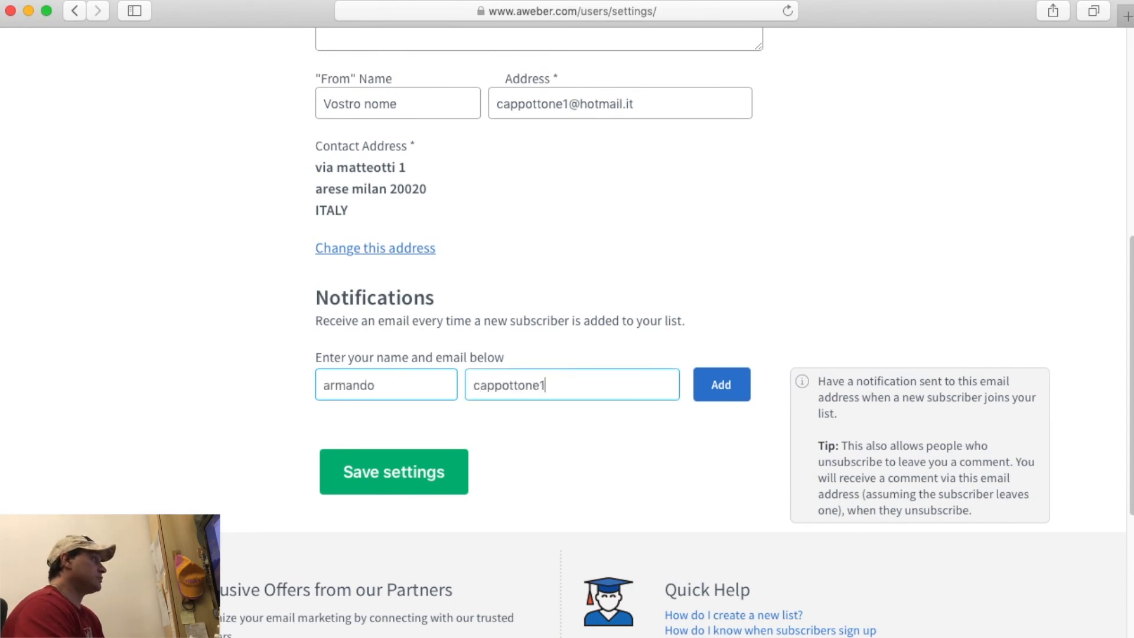
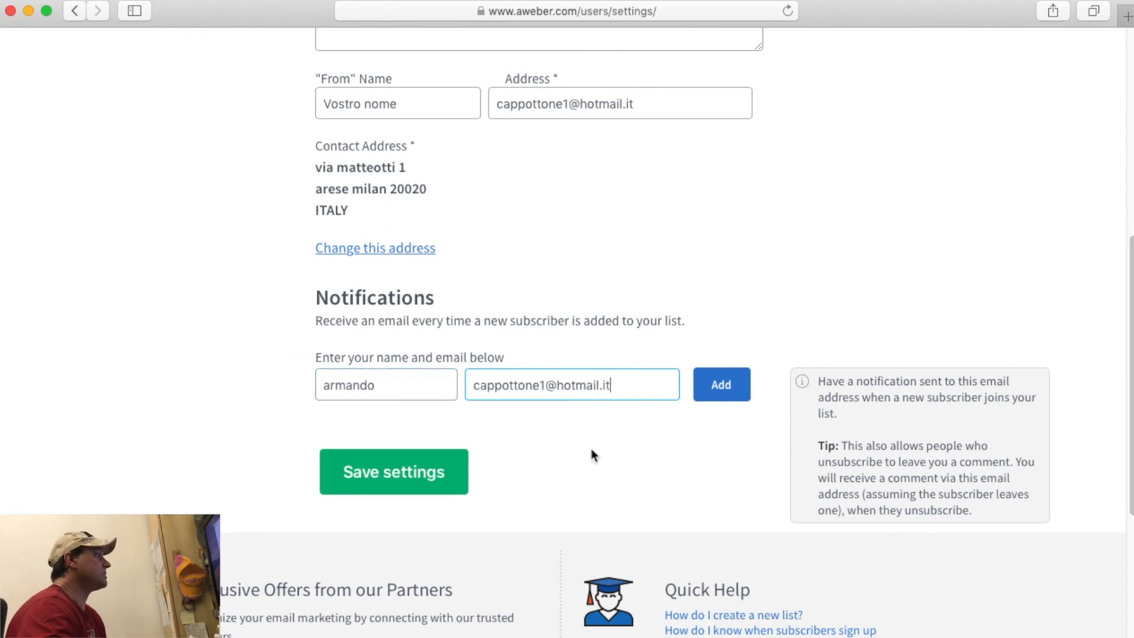
left_click(732, 387)
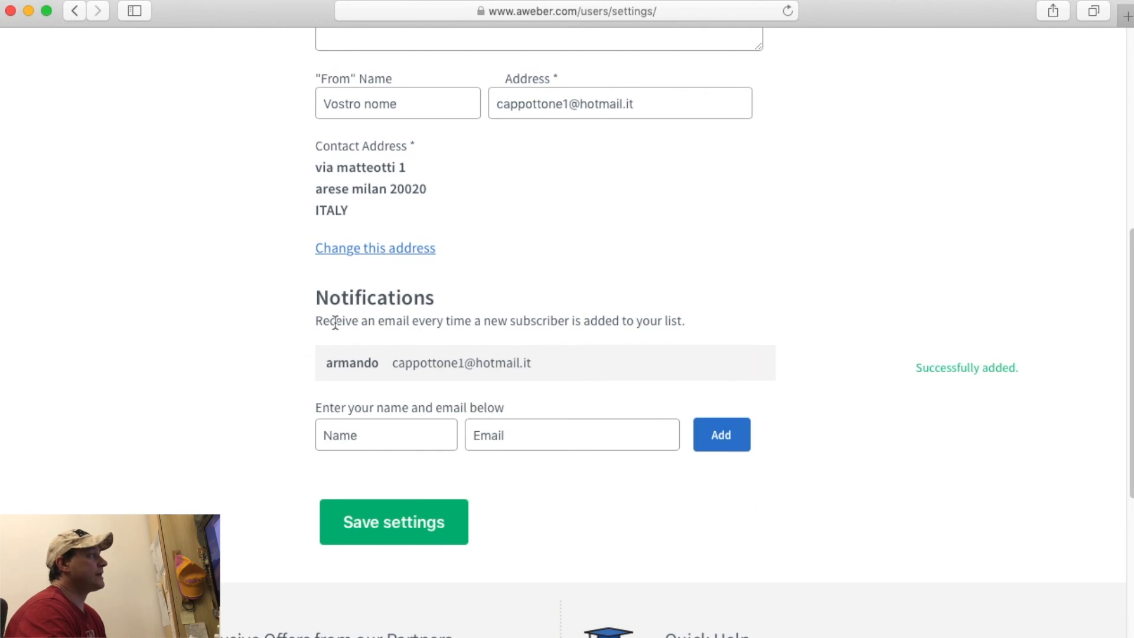
Save the list's basic settings and open the Personalize Your List section.
left_click_drag(319, 295, 430, 295)
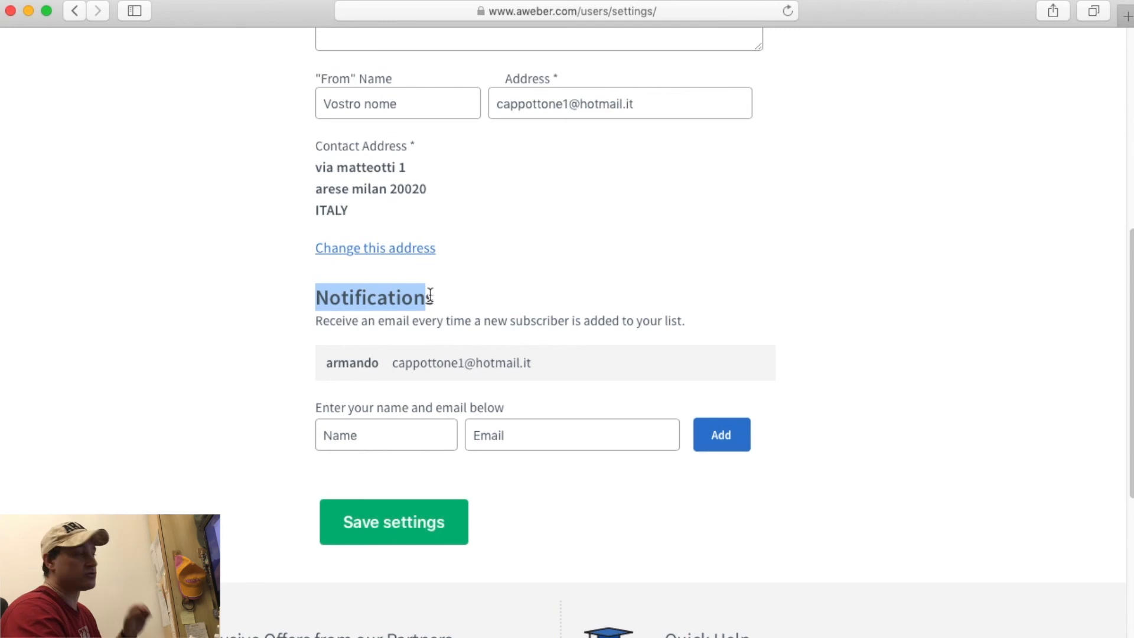
triple_click(427, 364)
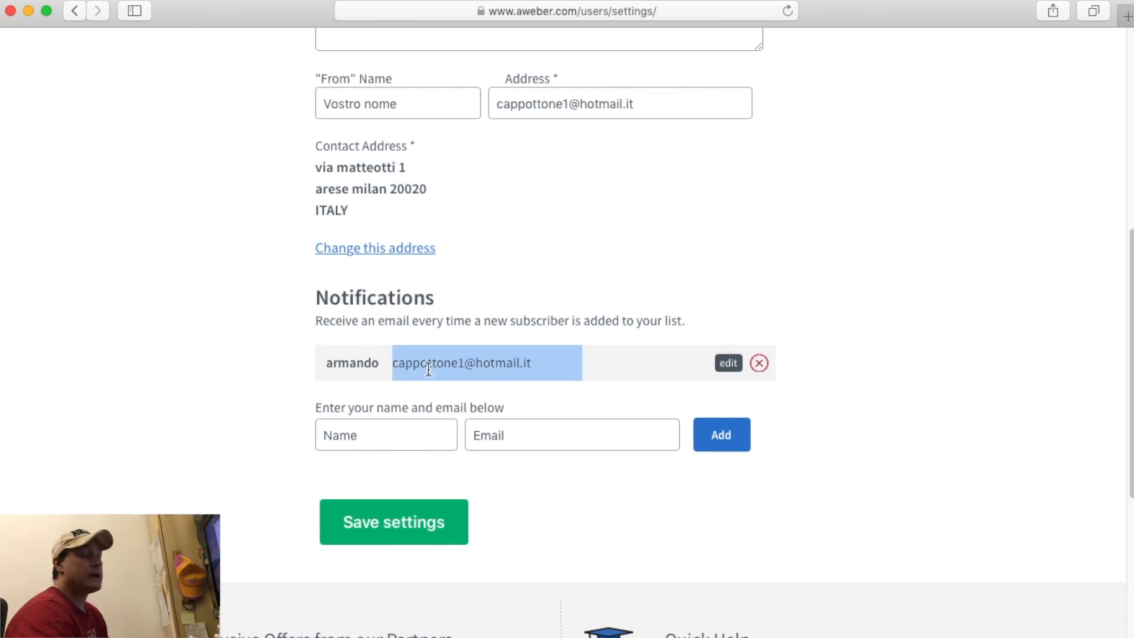
left_click(436, 524)
scroll(434, 528, "up", 3)
scroll(434, 528, "up", 5)
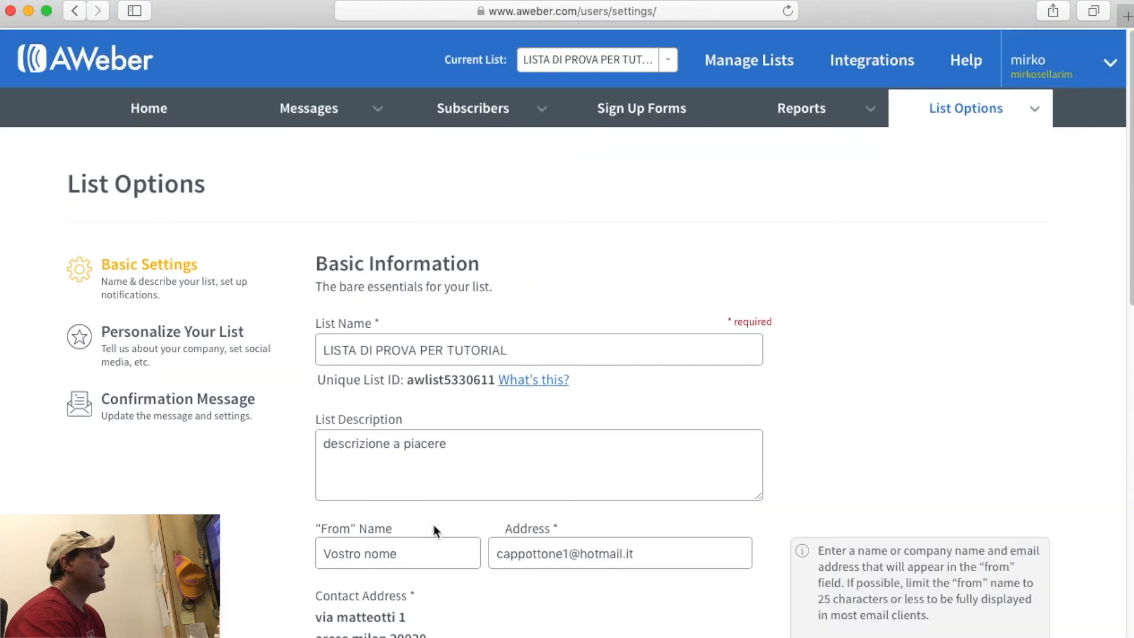
left_click(161, 336)
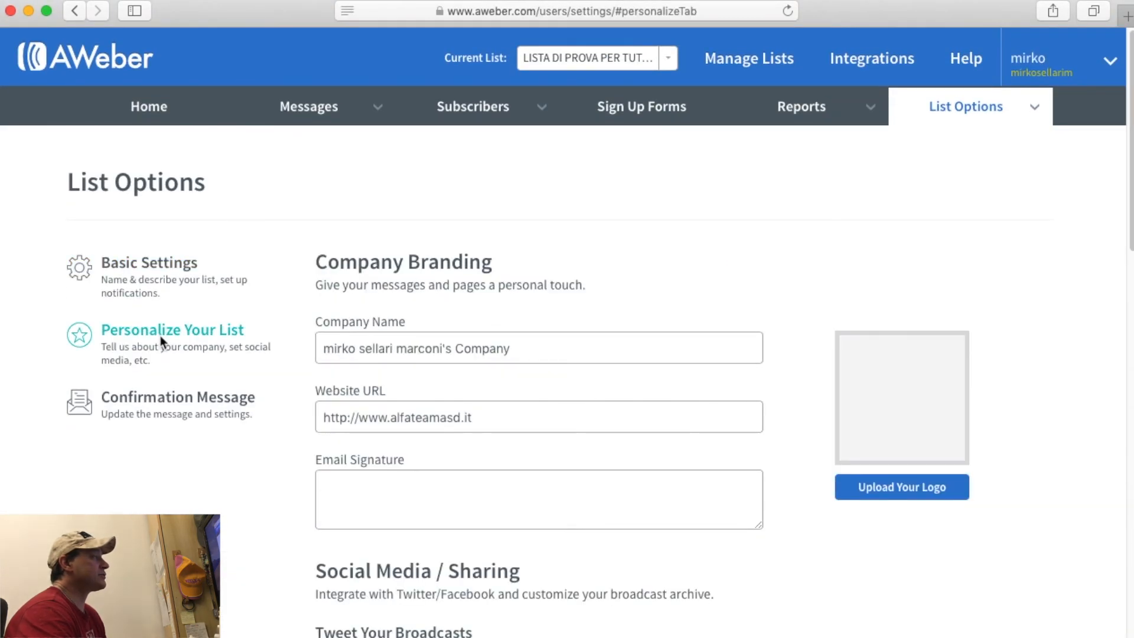
Check the Company Name field under Company Branding, leaving it unchanged.
scroll(282, 441, "down", 8)
scroll(282, 447, "up", 8)
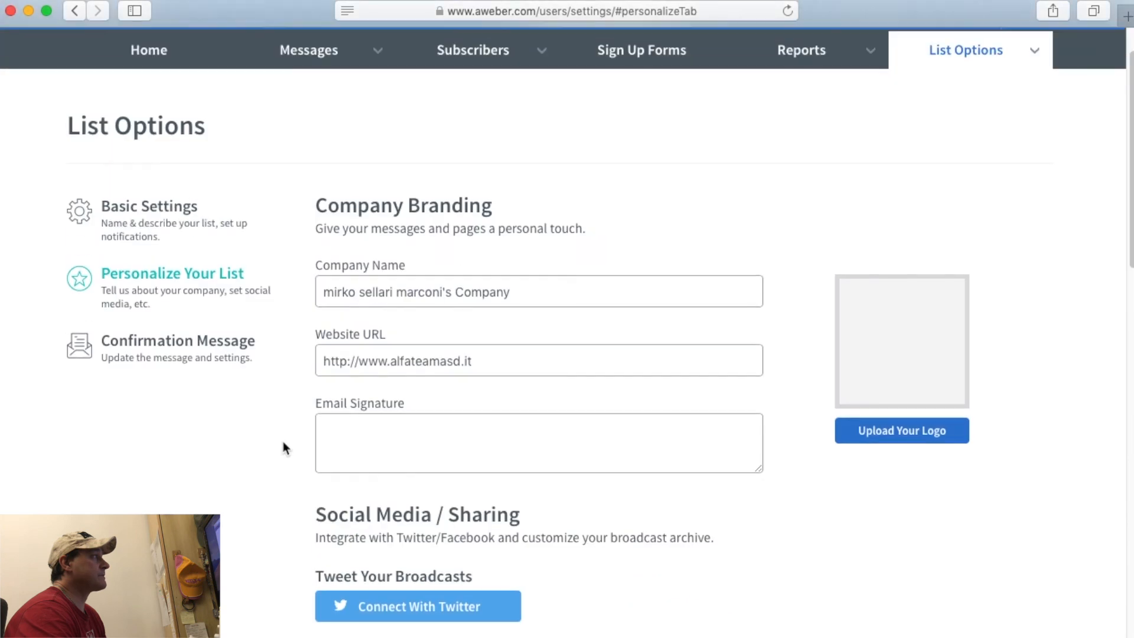
left_click(376, 283)
left_click(845, 484)
Write the three-line signature: 'alla prossima', the sender's first name, 'Ironarmi online Business'.
scroll(800, 385, "down", 1)
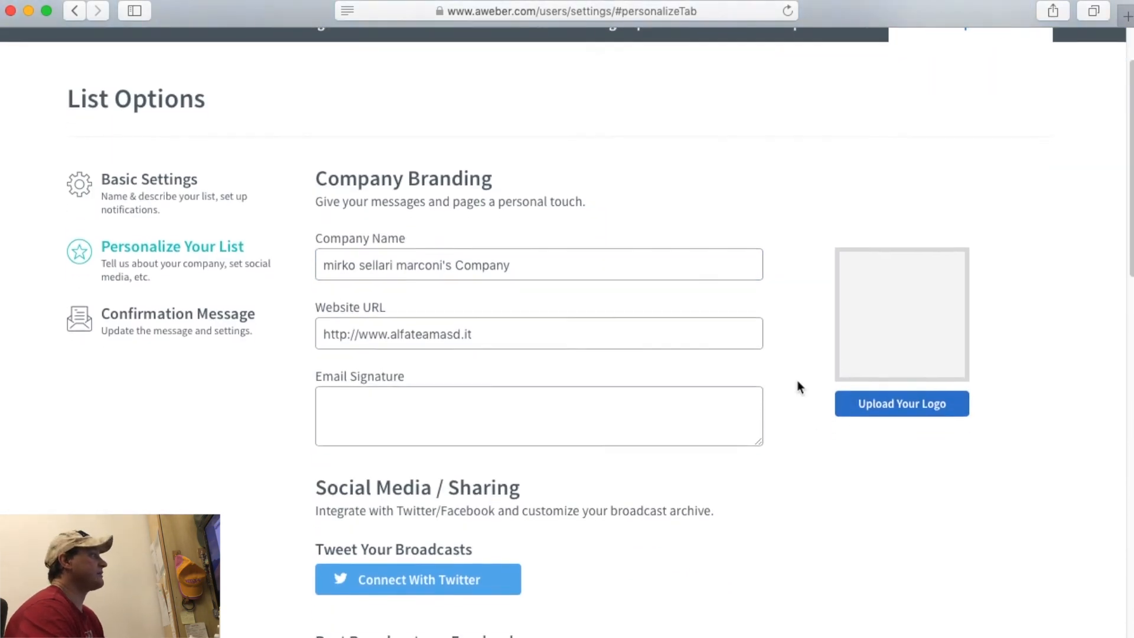
left_click(519, 419)
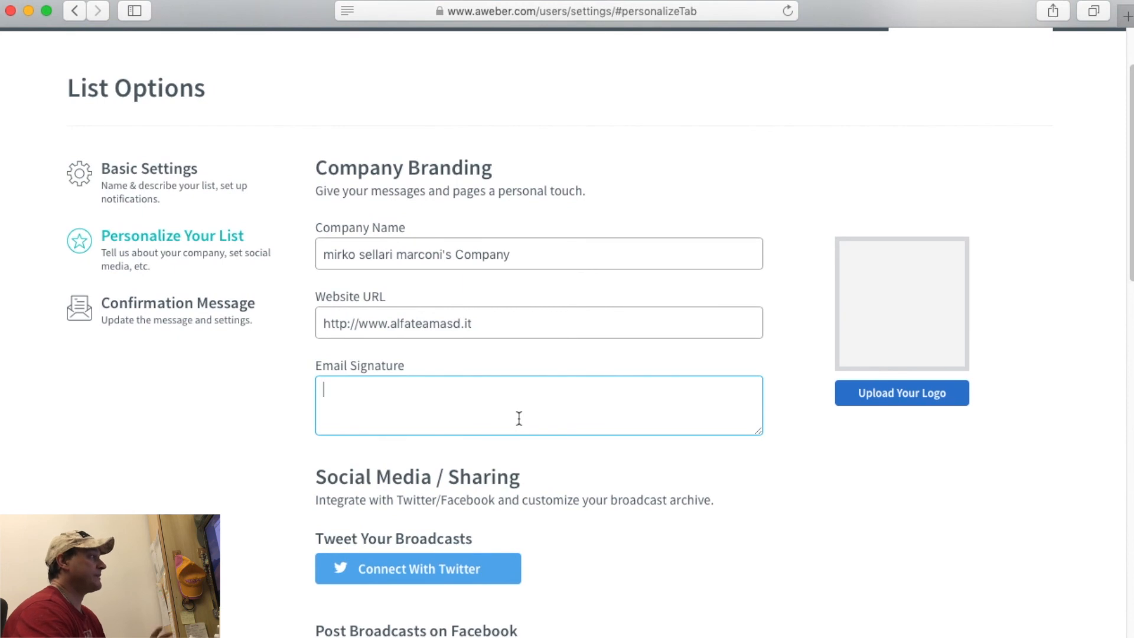
type("cia")
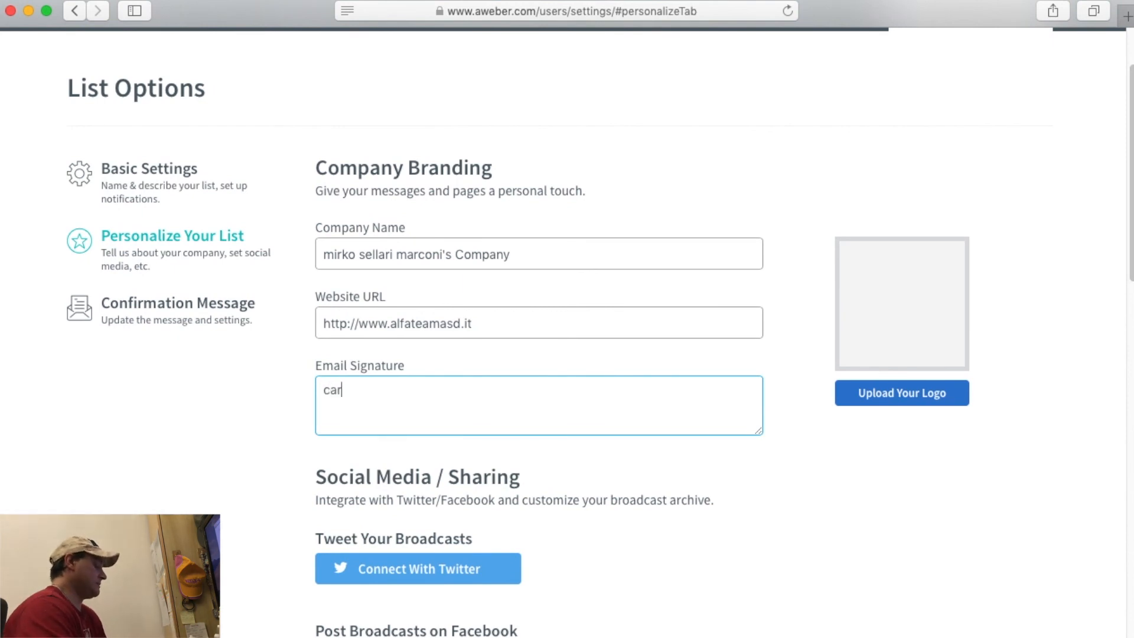
key("BackSpace")
key("BackSpace")
key("BackSpace")
type("alla prossimo")
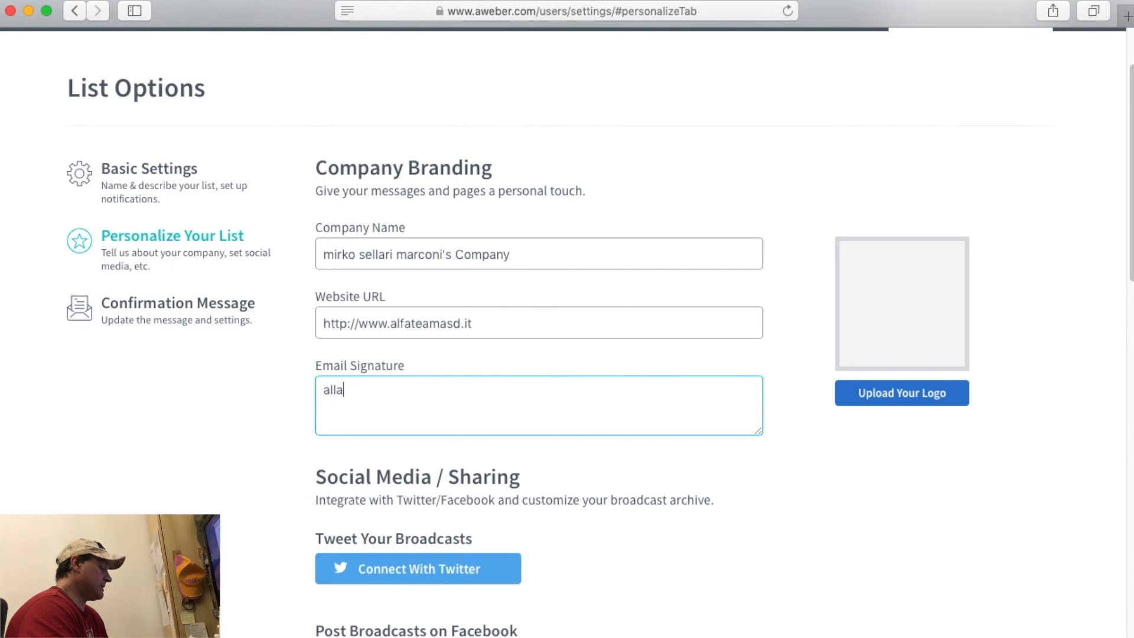
key("Return")
type("Armando")
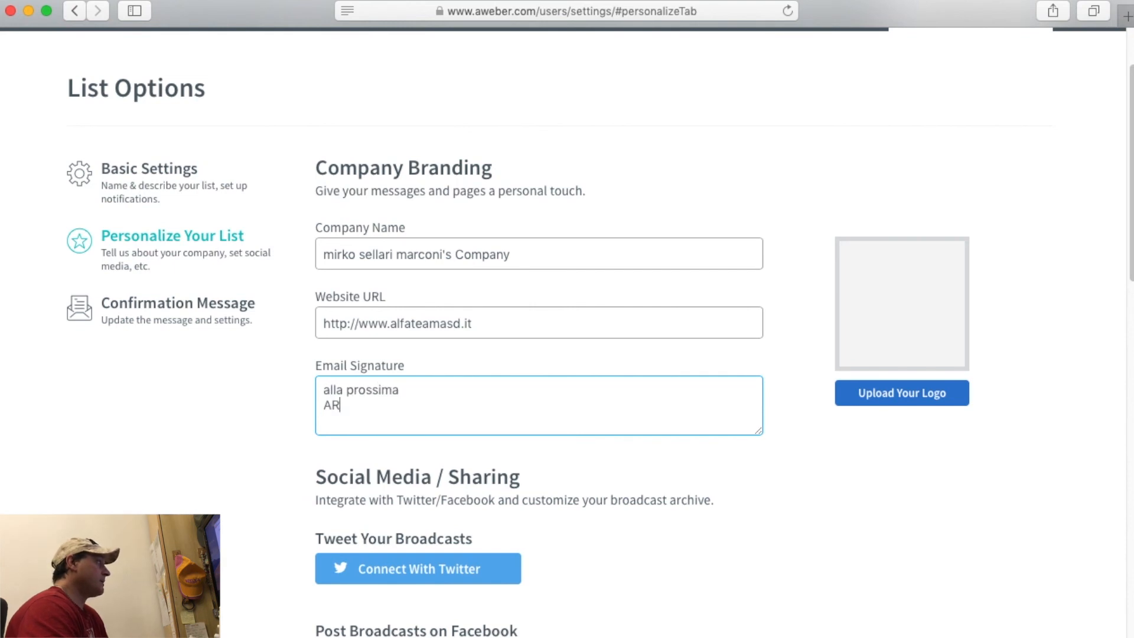
key("Return")
type("Ironarmi online Nu")
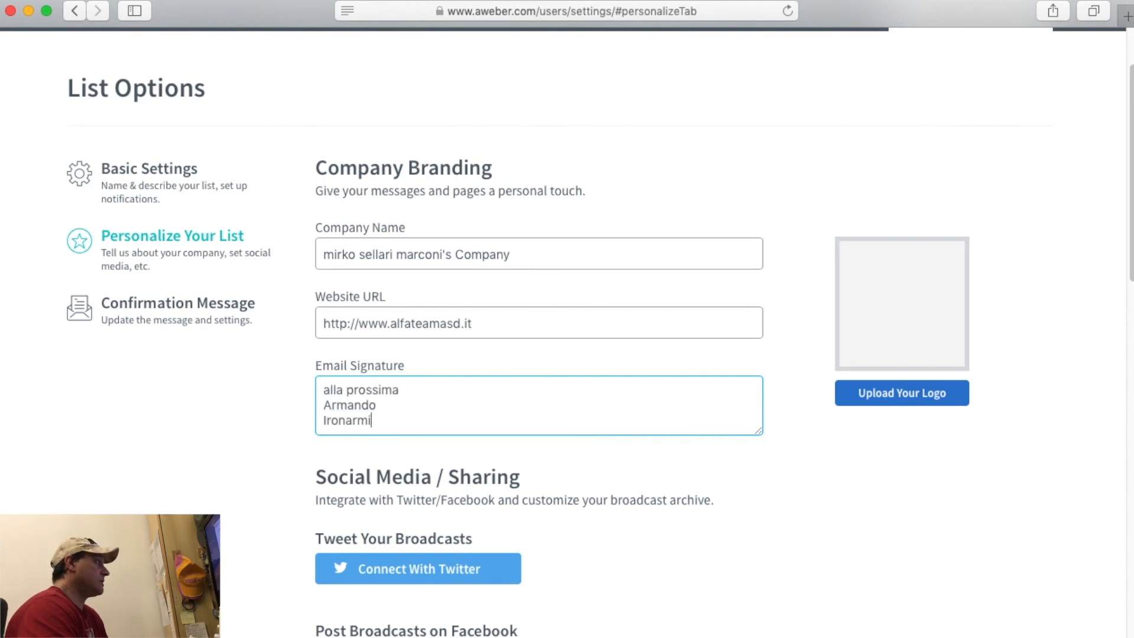
key("BackSpace")
key("BackSpace")
type("nusines")
key("BackSpace")
key("BackSpace")
key("BackSpace")
key("BackSpace")
key("BackSpace")
key("BackSpace")
key("BackSpace")
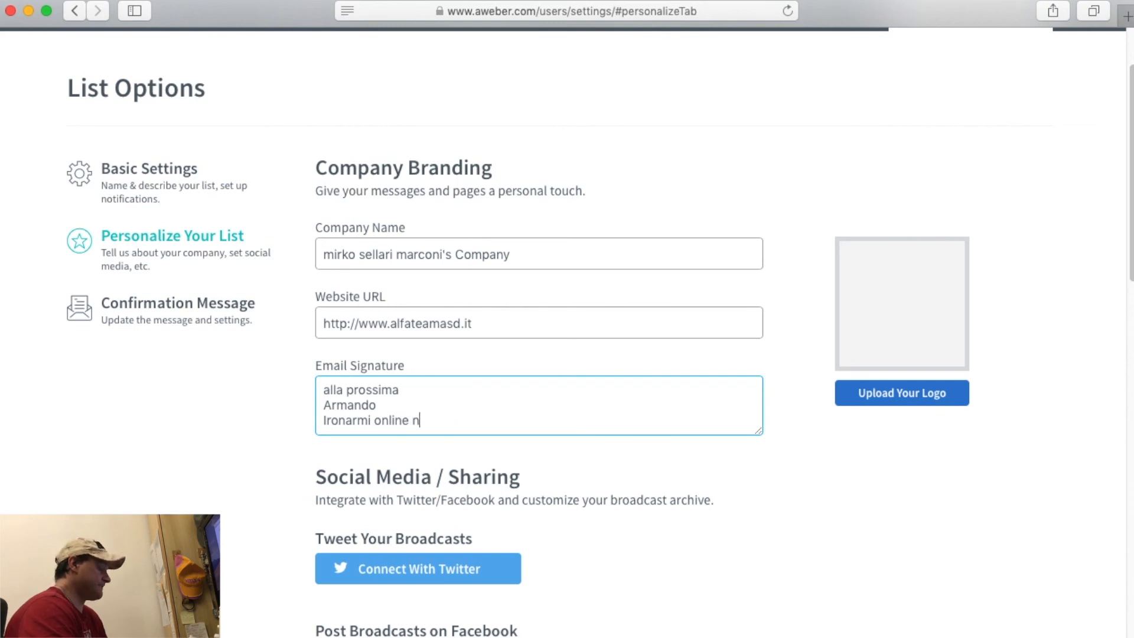
type("Business")
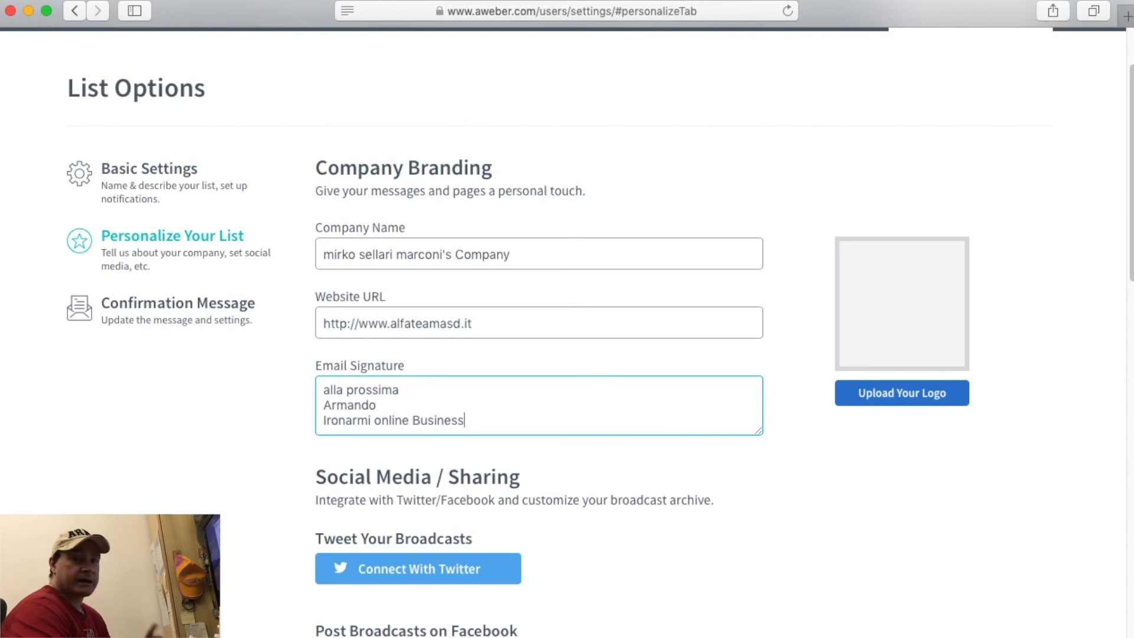
triple_click(440, 405)
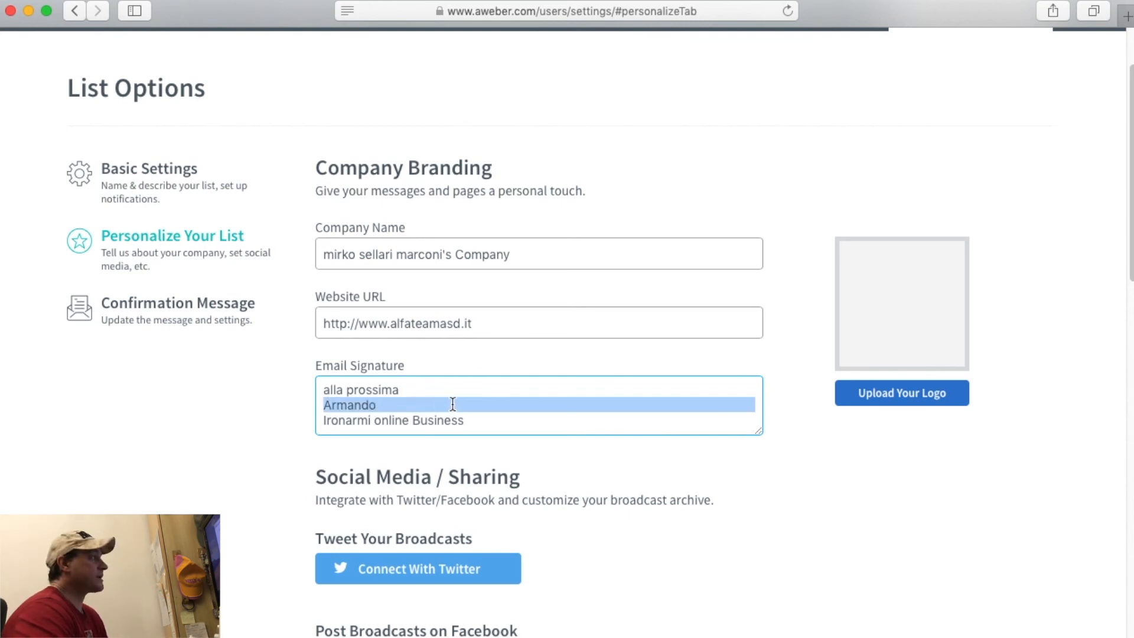
left_click(269, 414)
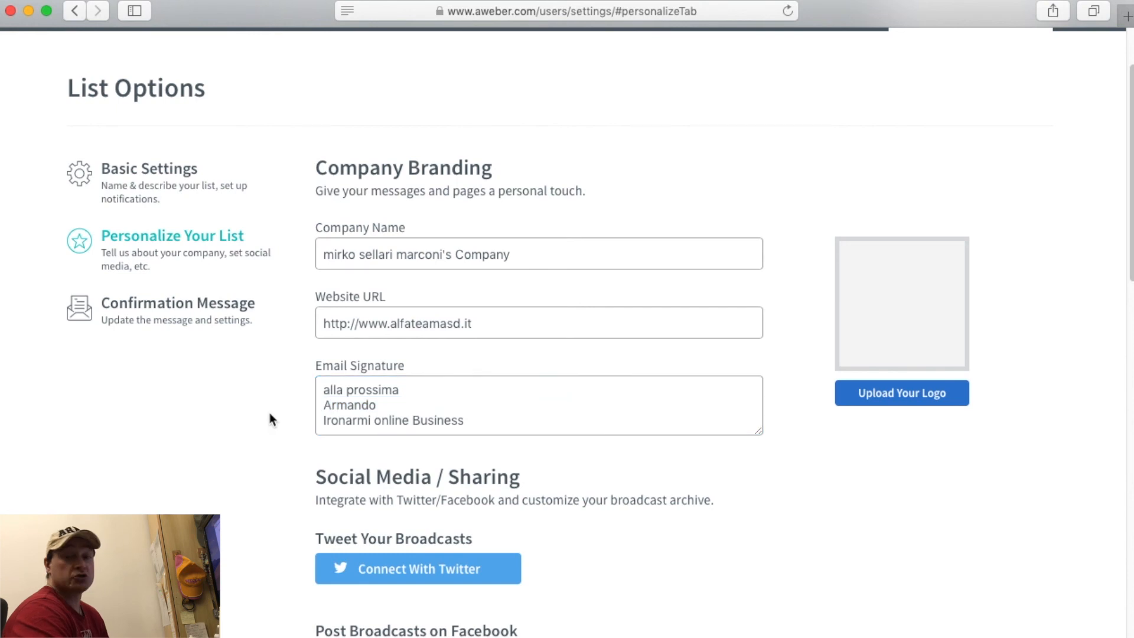
scroll(269, 414, "down", 2)
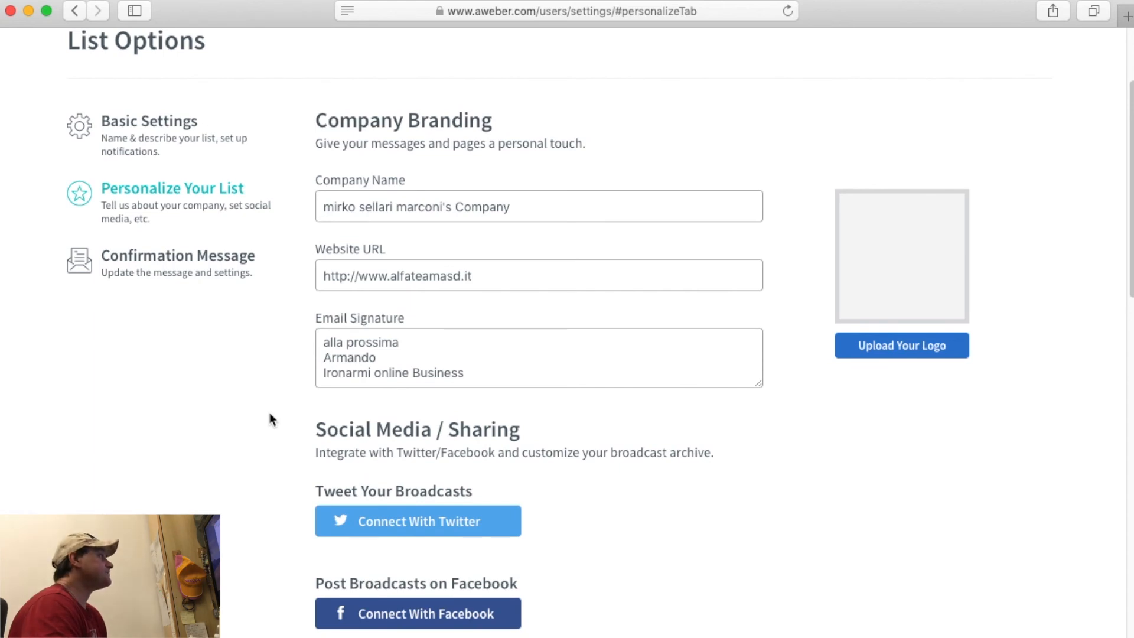
scroll(269, 418, "down", 5)
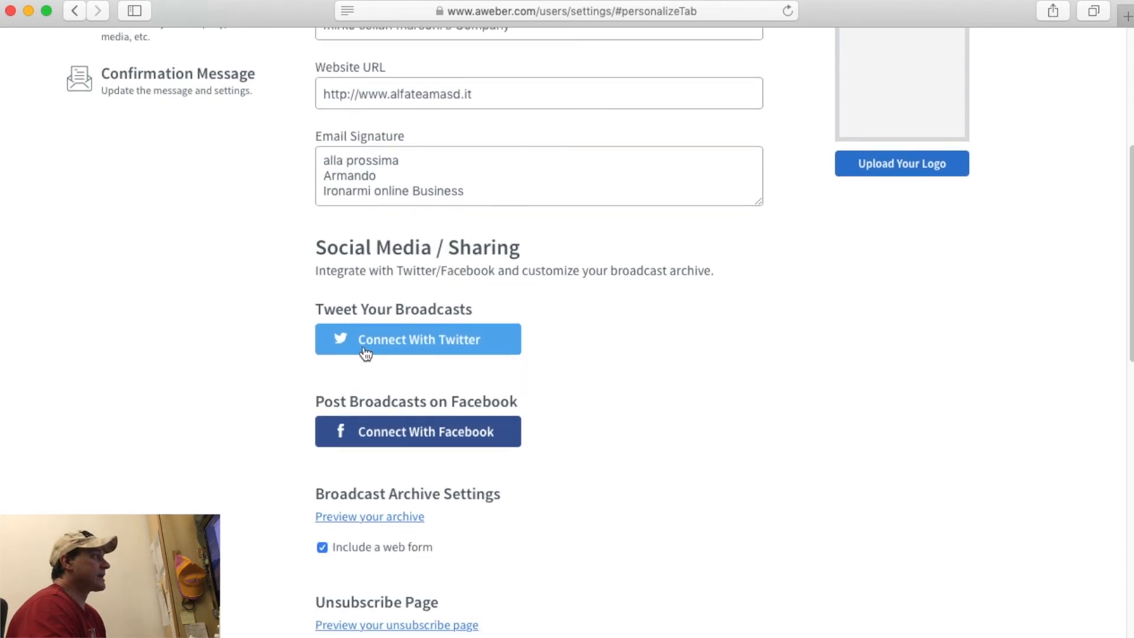
scroll(604, 453, "down", 3)
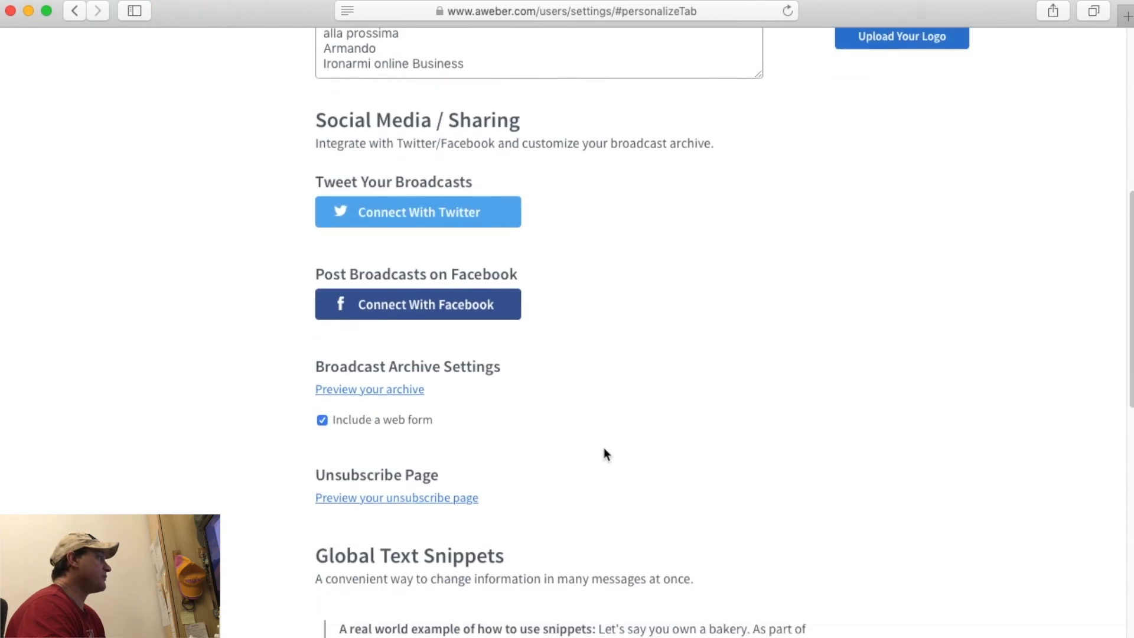
scroll(604, 453, "down", 1)
scroll(638, 374, "down", 2)
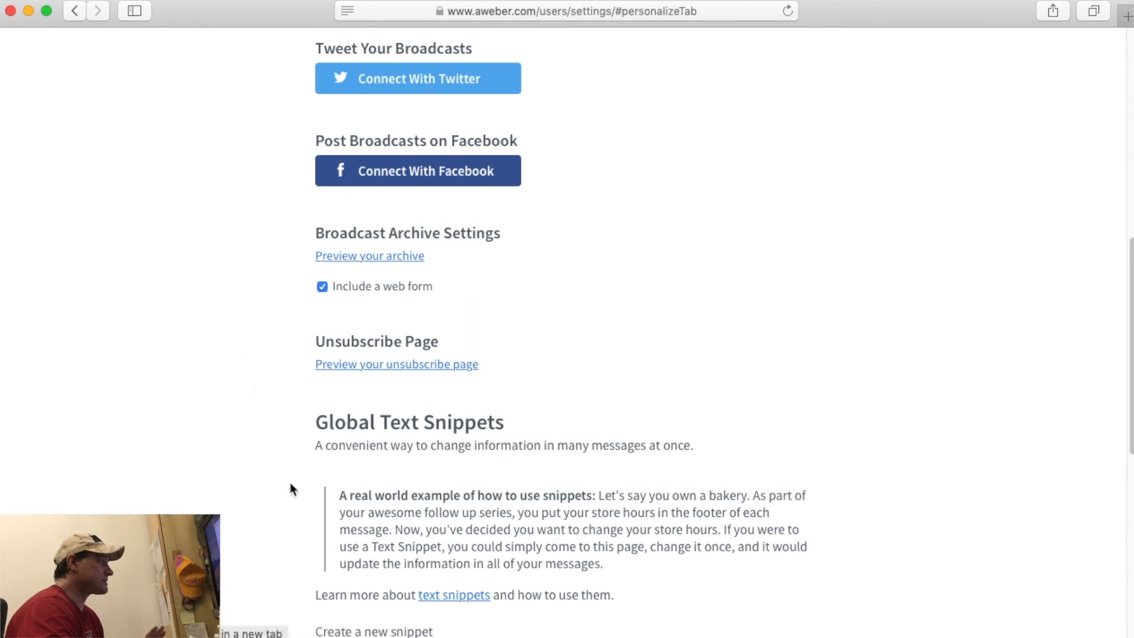
scroll(233, 435, "down", 5)
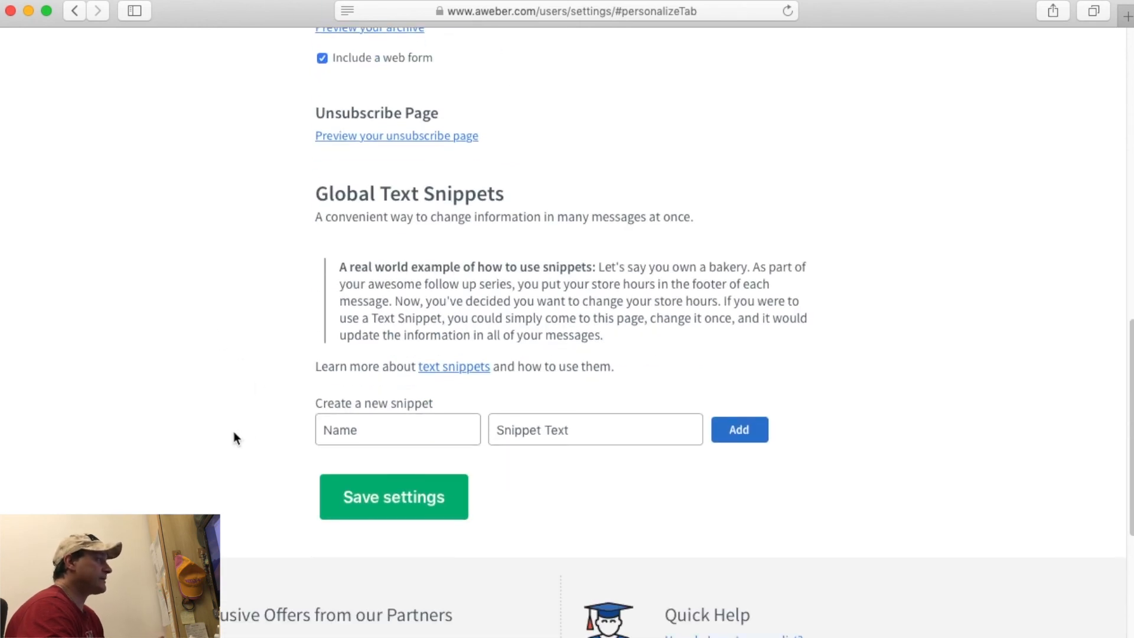
scroll(233, 434, "up", 5)
scroll(233, 437, "up", 10)
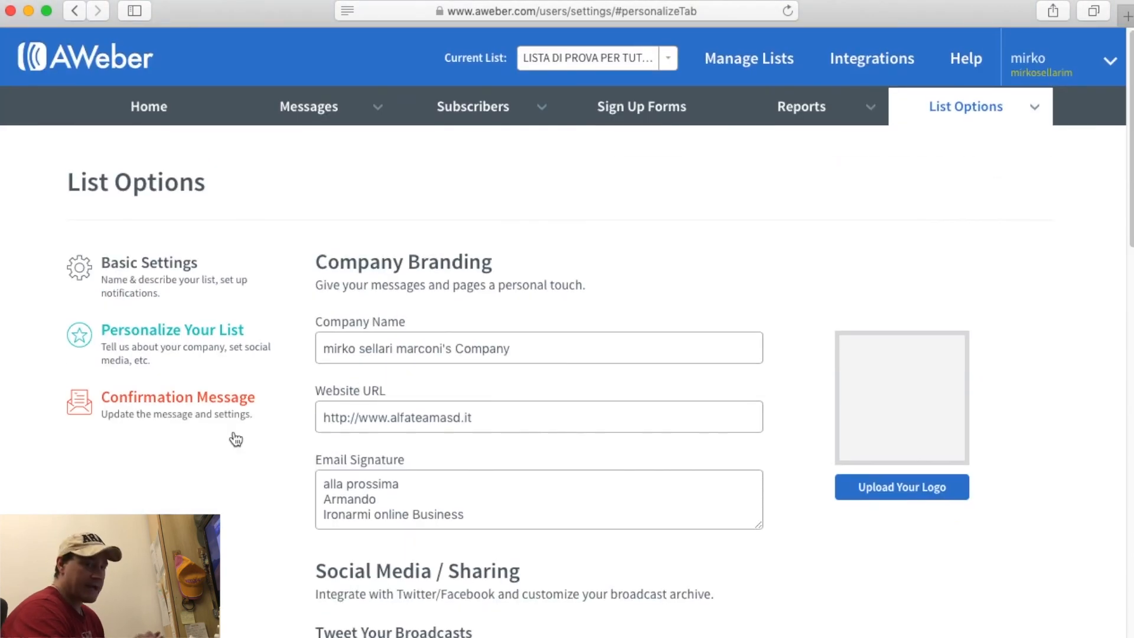
In Confirmation Message settings, switch sign-up form confirmation off and accept the warning.
left_click(187, 399)
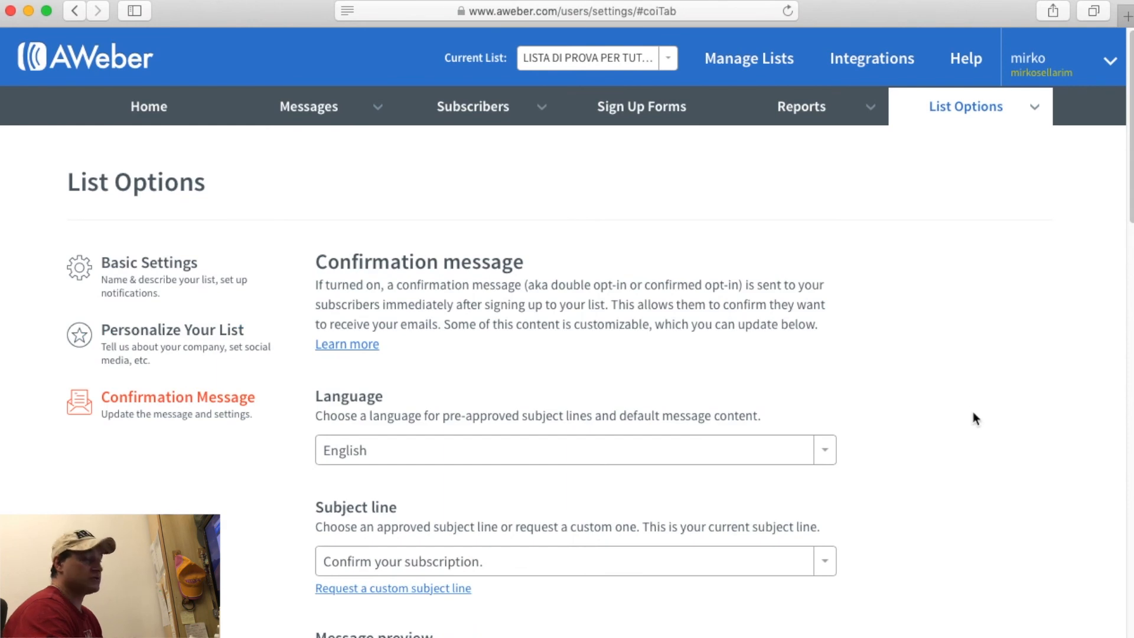
scroll(971, 413, "down", 5)
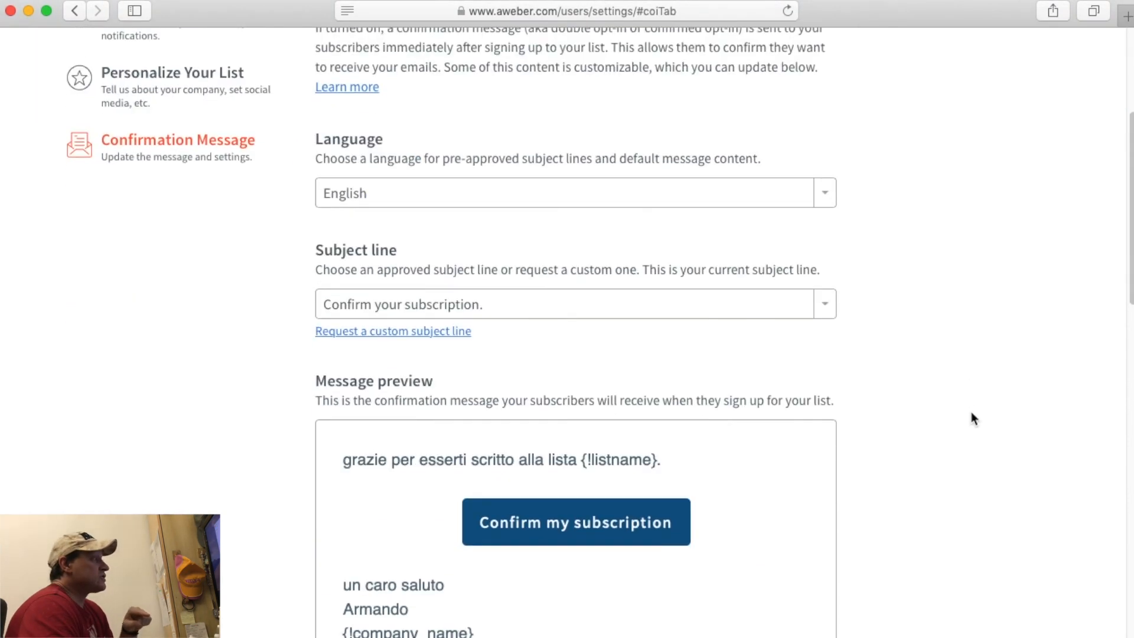
scroll(971, 413, "down", 5)
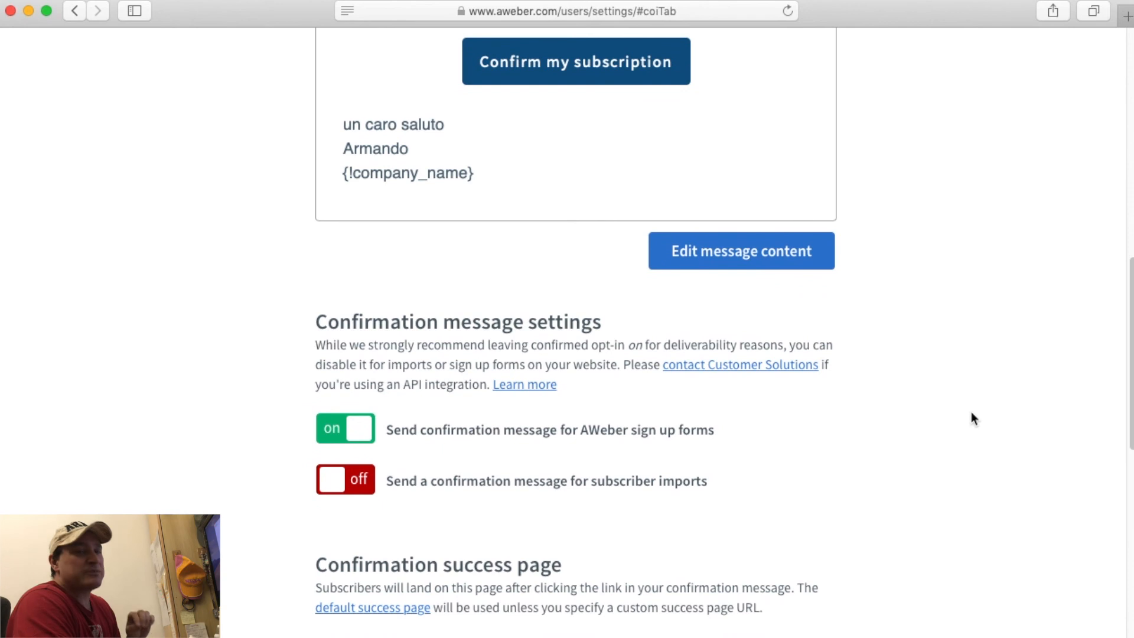
scroll(971, 413, "up", 2)
scroll(971, 412, "down", 2)
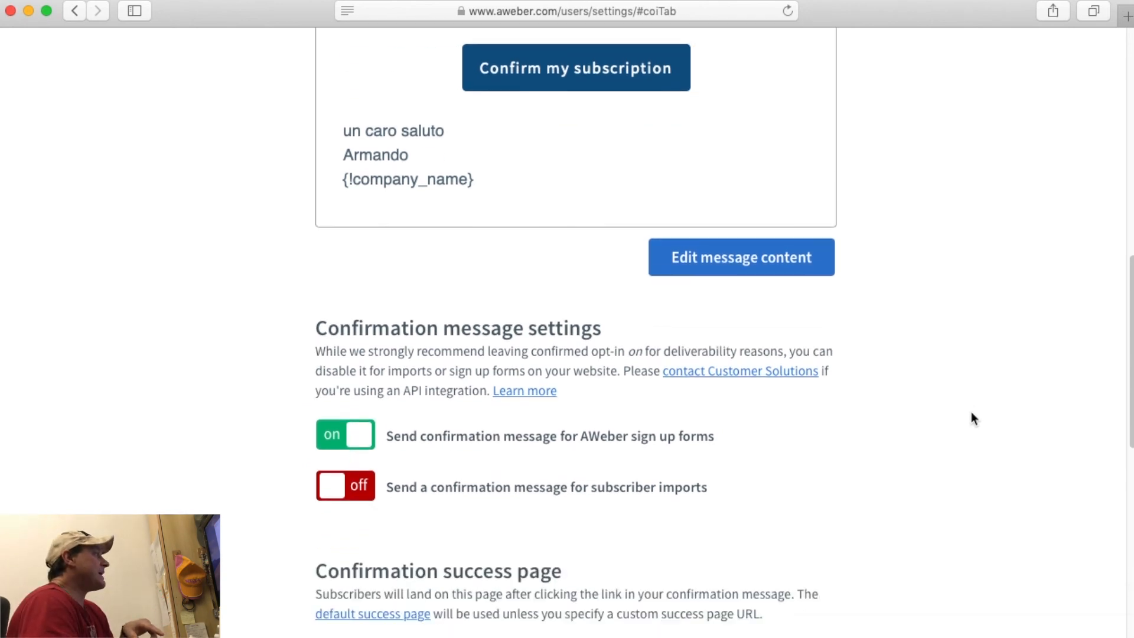
left_click(334, 446)
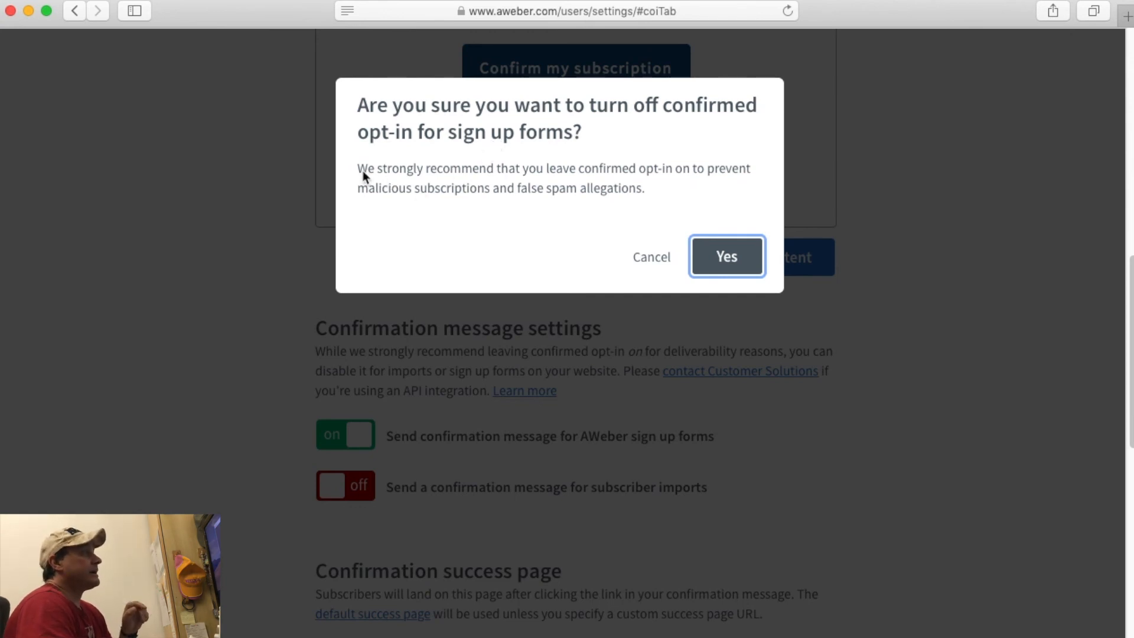
left_click_drag(363, 171, 494, 170)
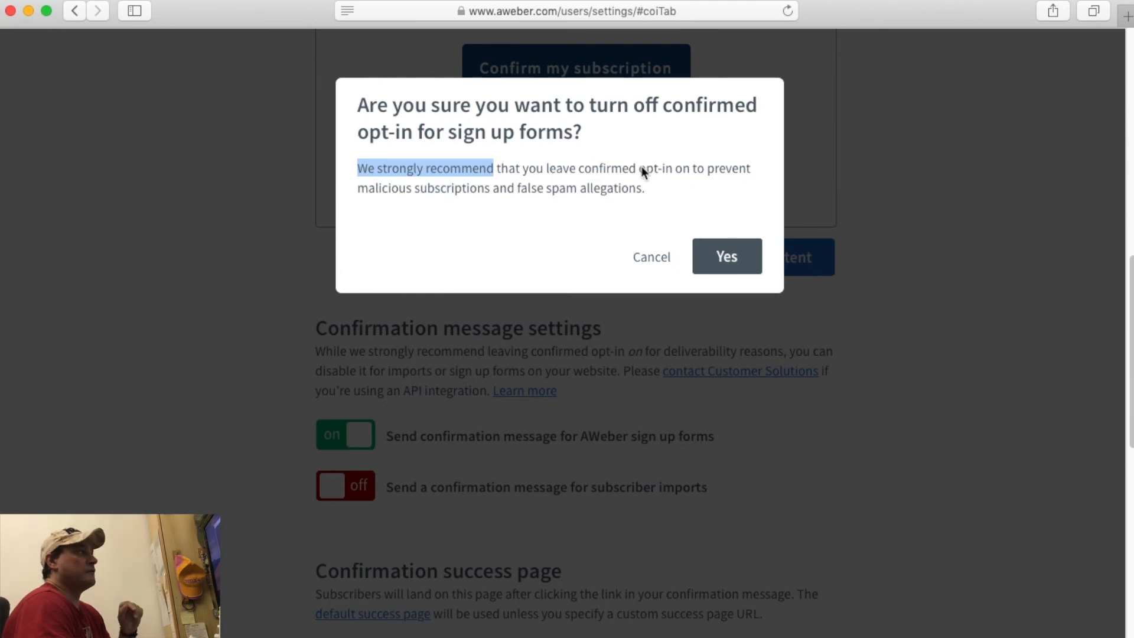
left_click_drag(642, 170, 685, 167)
left_click(726, 262)
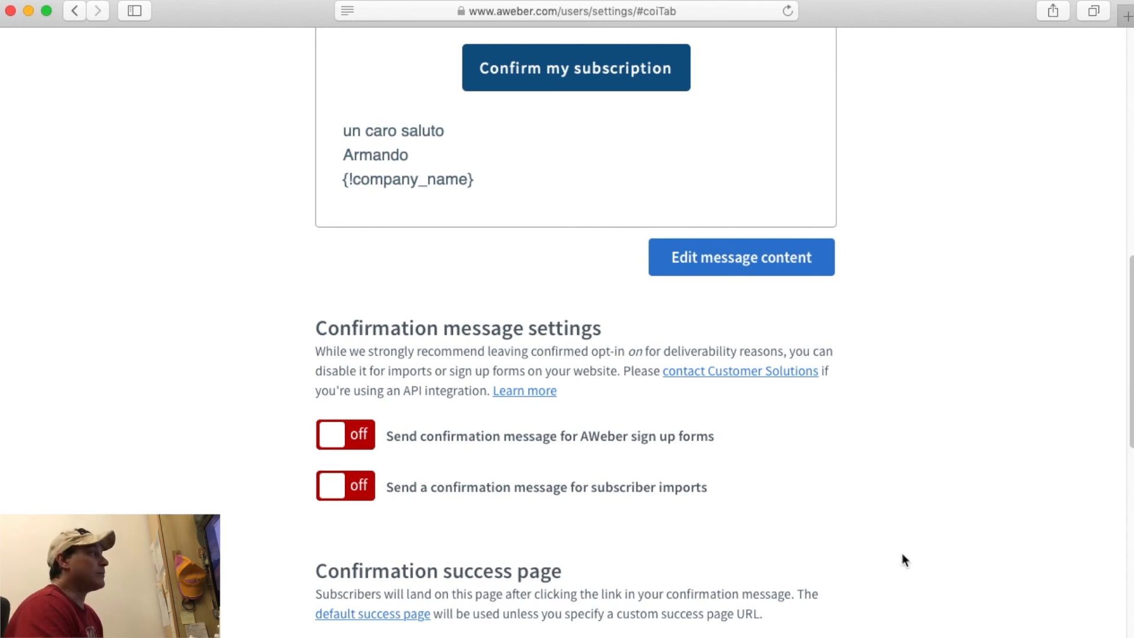
Switch confirmation for AWeber sign up forms back on and confirm with Yes.
scroll(902, 555, "up", 2)
left_click(366, 493)
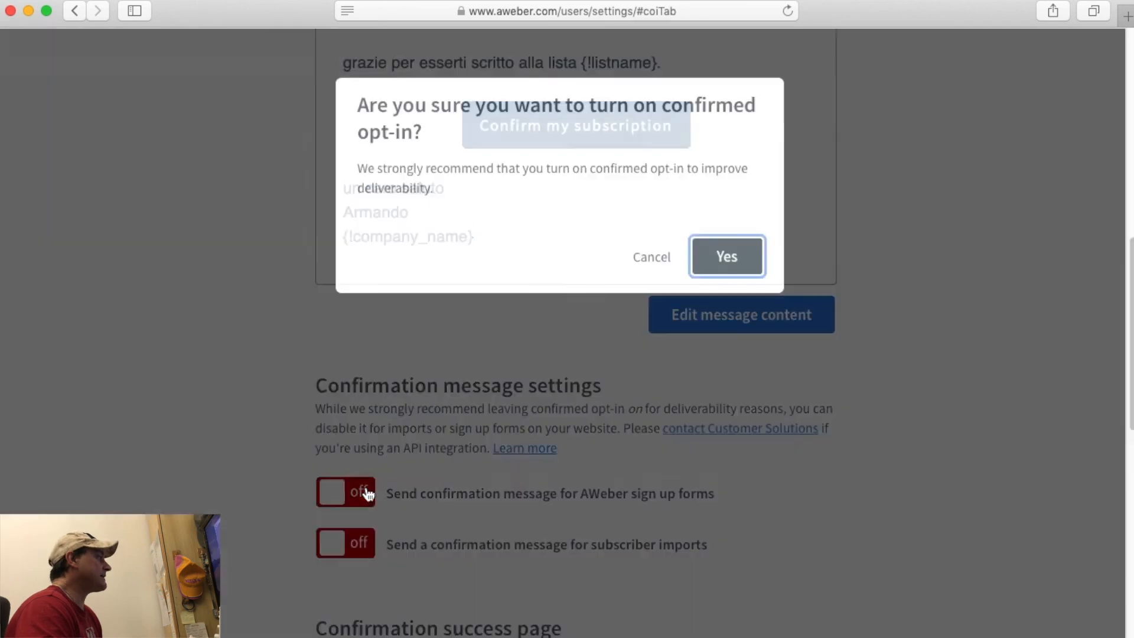
left_click(746, 252)
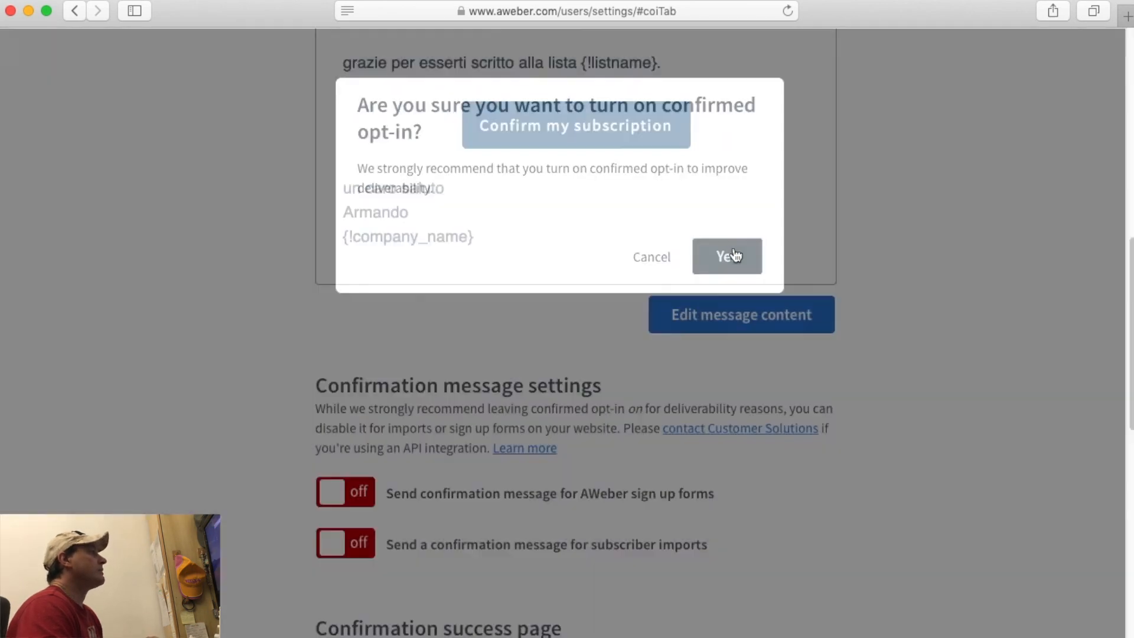
scroll(825, 459, "up", 10)
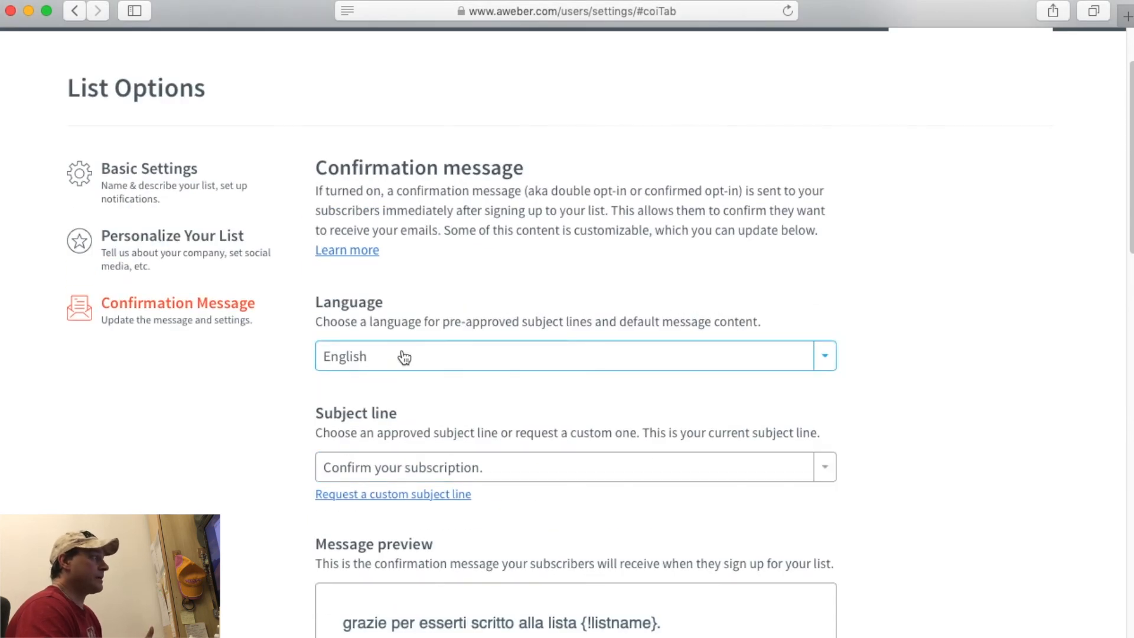
Set the confirmation language to Italian and accept the prompt to update the message content.
scroll(827, 354, "down", 2)
left_click(826, 261)
scroll(638, 379, "down", 3)
scroll(638, 379, "up", 3)
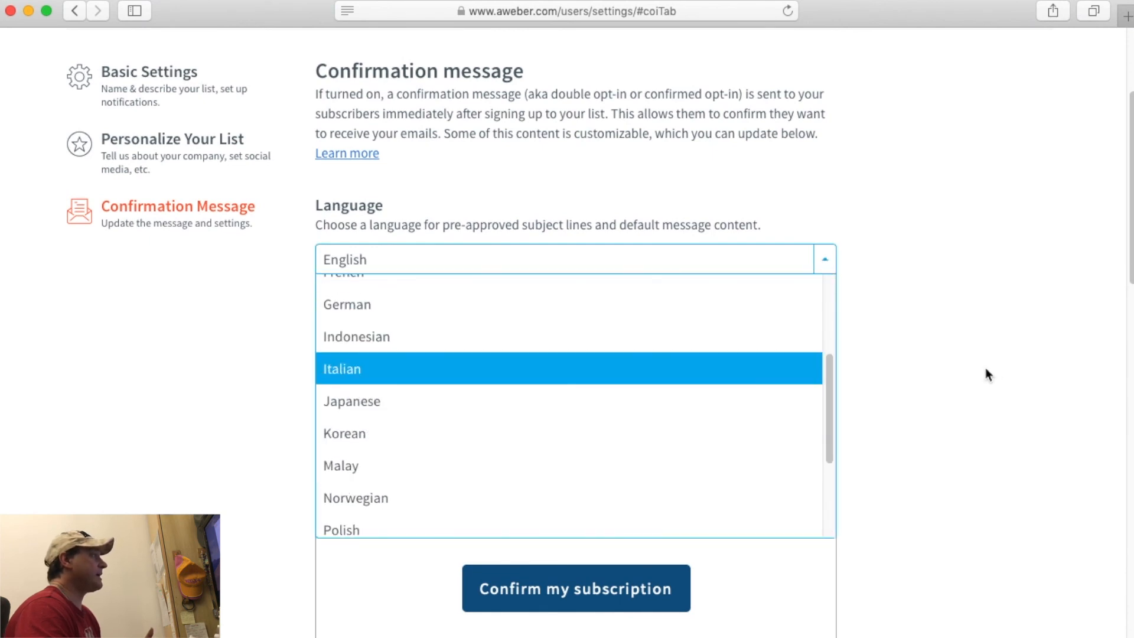
left_click(452, 368)
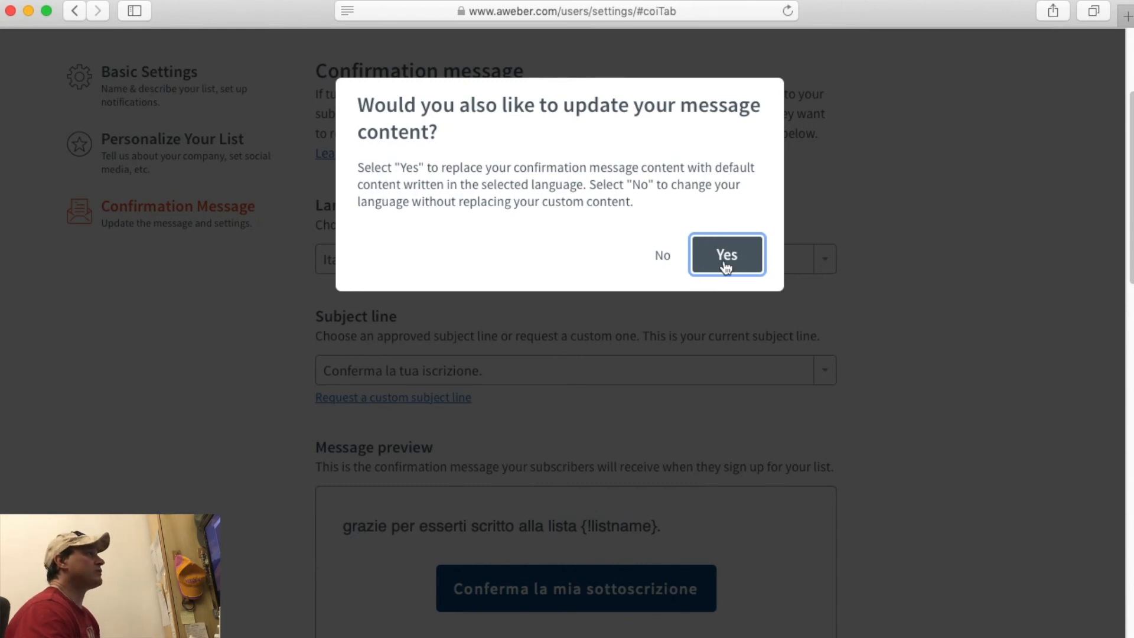
left_click(661, 258)
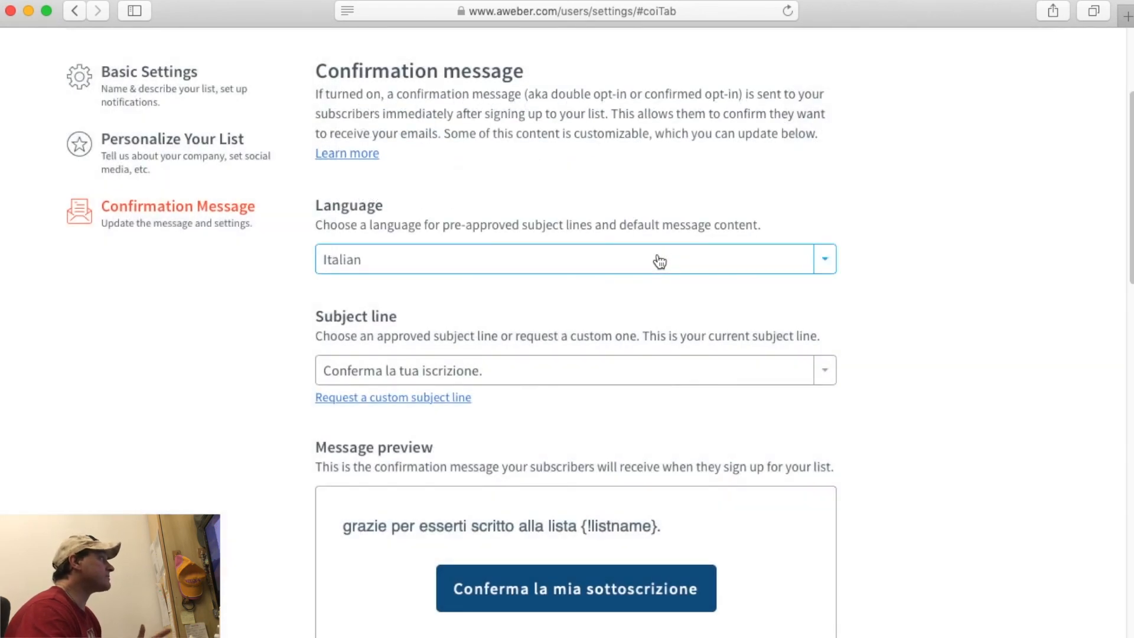
scroll(934, 328, "down", 1)
left_click(341, 322)
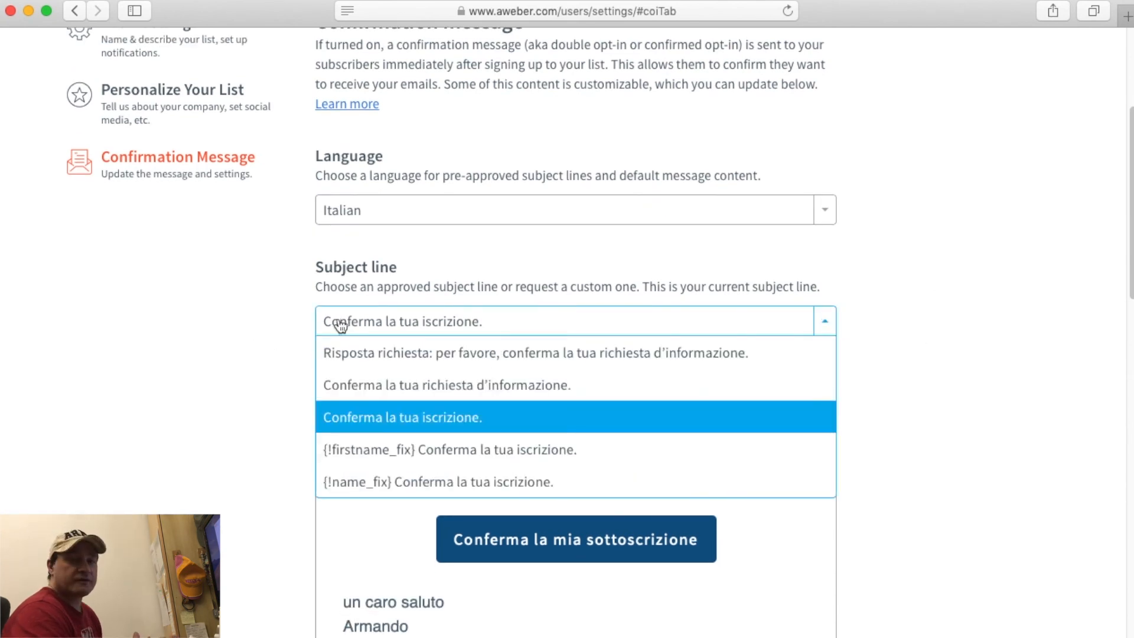
left_click(341, 322)
left_click(341, 322)
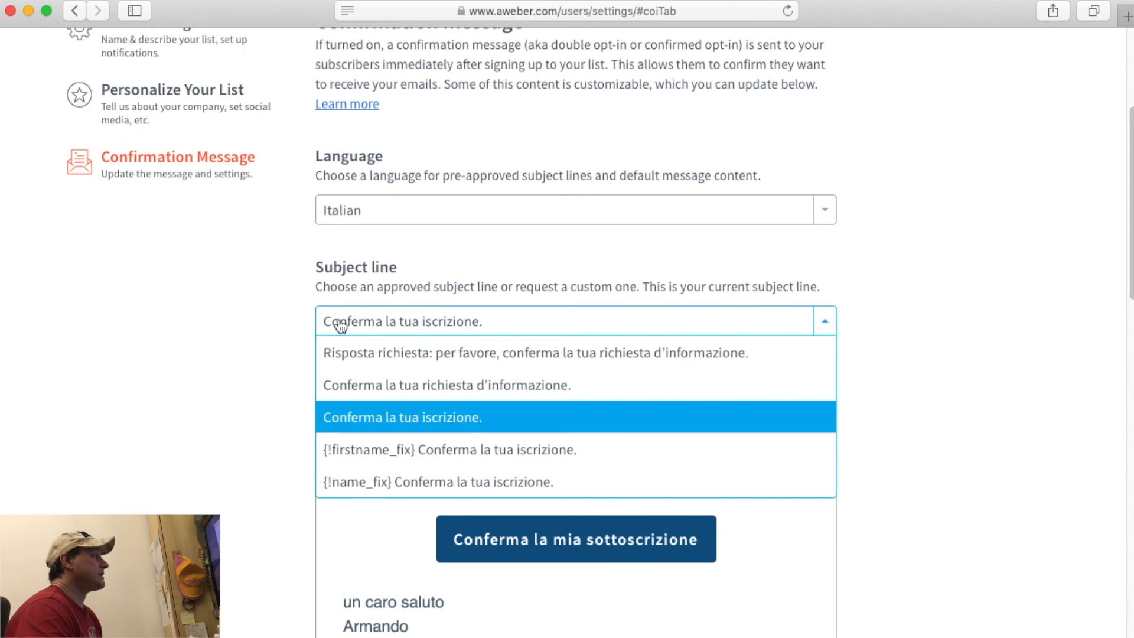
left_click(207, 436)
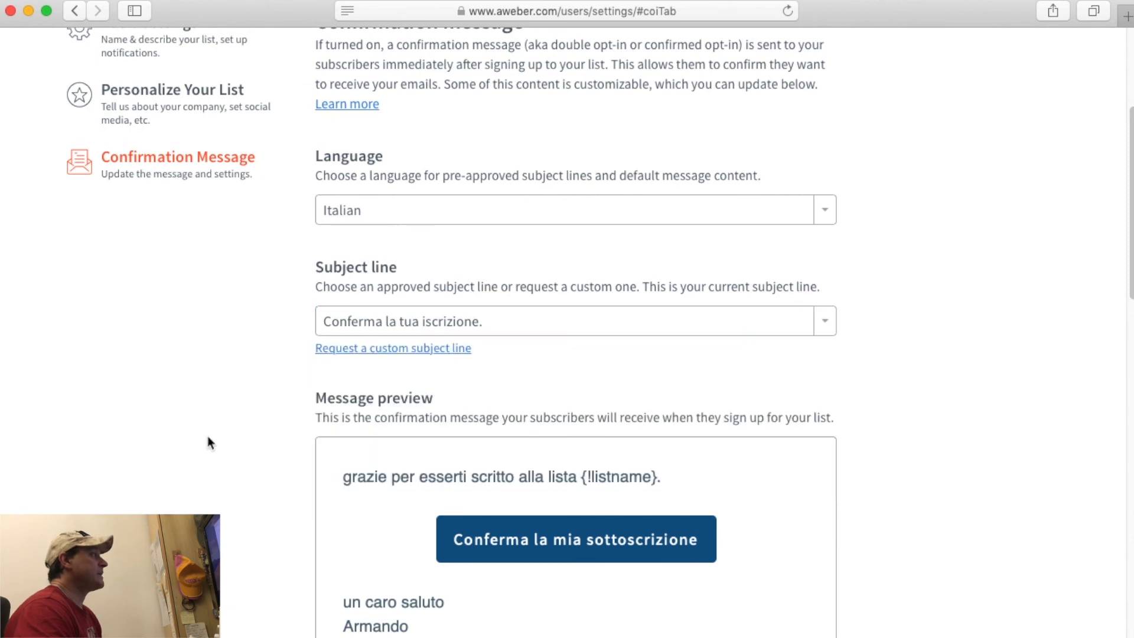
scroll(253, 358, "down", 2)
scroll(251, 357, "down", 1)
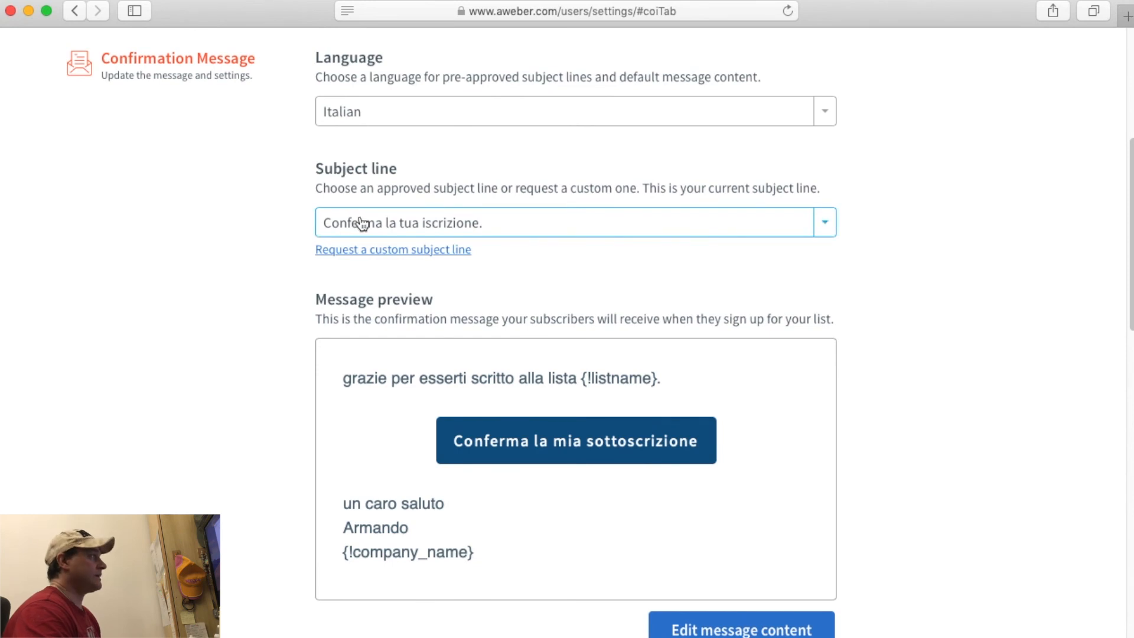
left_click(355, 247)
left_click(390, 319)
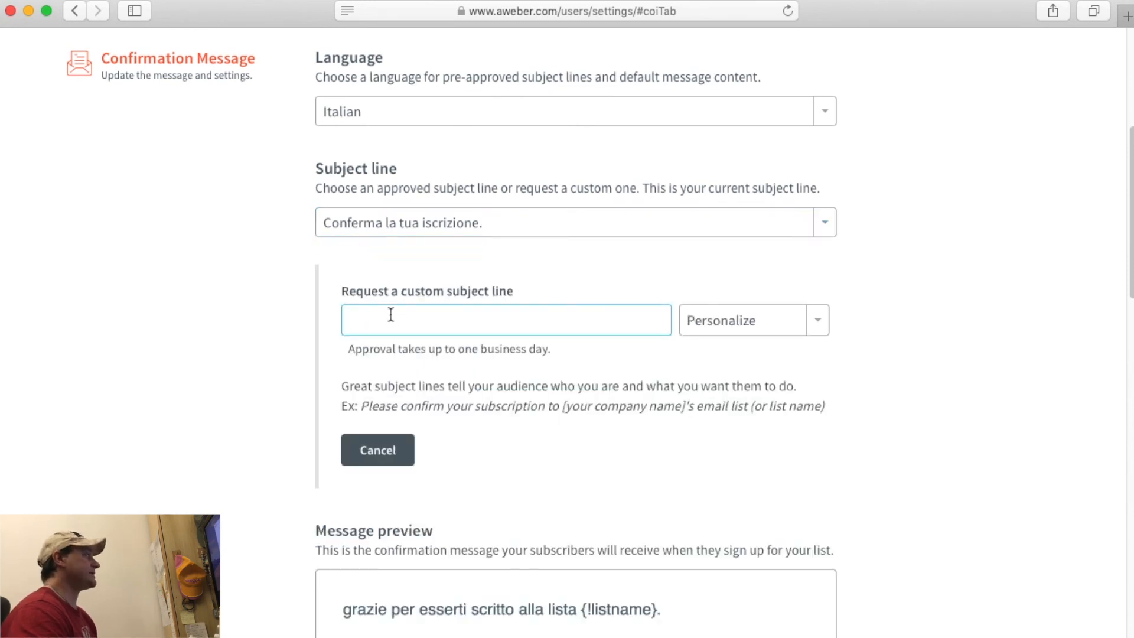
type("rg")
key("BackSpace")
key("BackSpace")
type("Grazie")
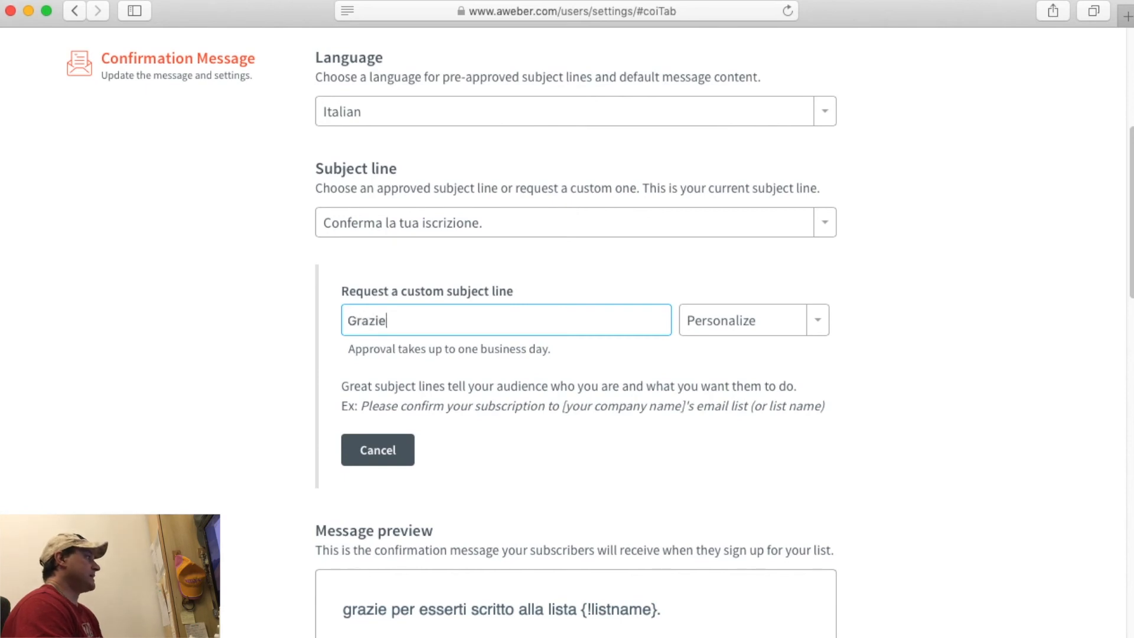
type(" per l'iscrizione alla super mega lista dei vip super vip")
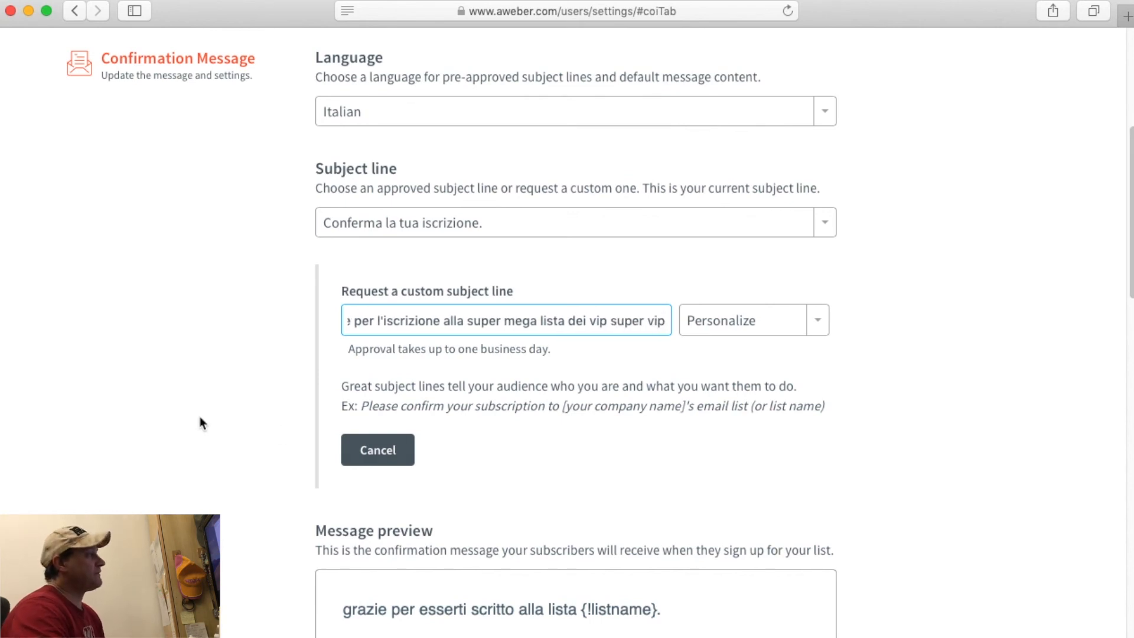
scroll(523, 473, "down", 10)
scroll(522, 469, "down", 5)
scroll(523, 469, "up", 15)
scroll(522, 470, "up", 4)
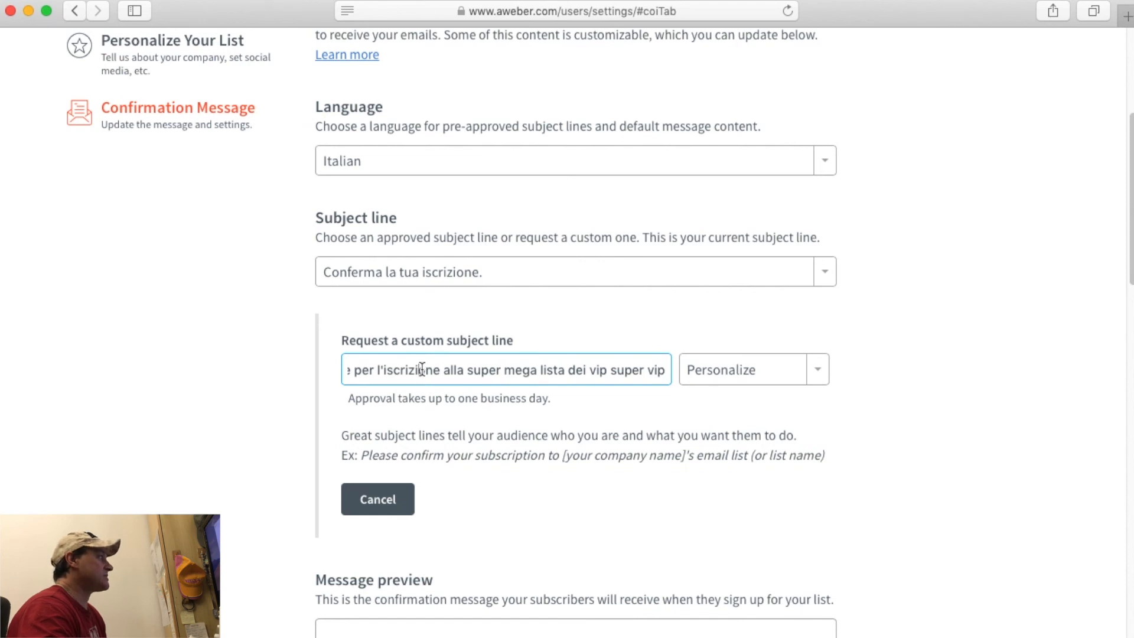
key("super+a")
key("BackSpace")
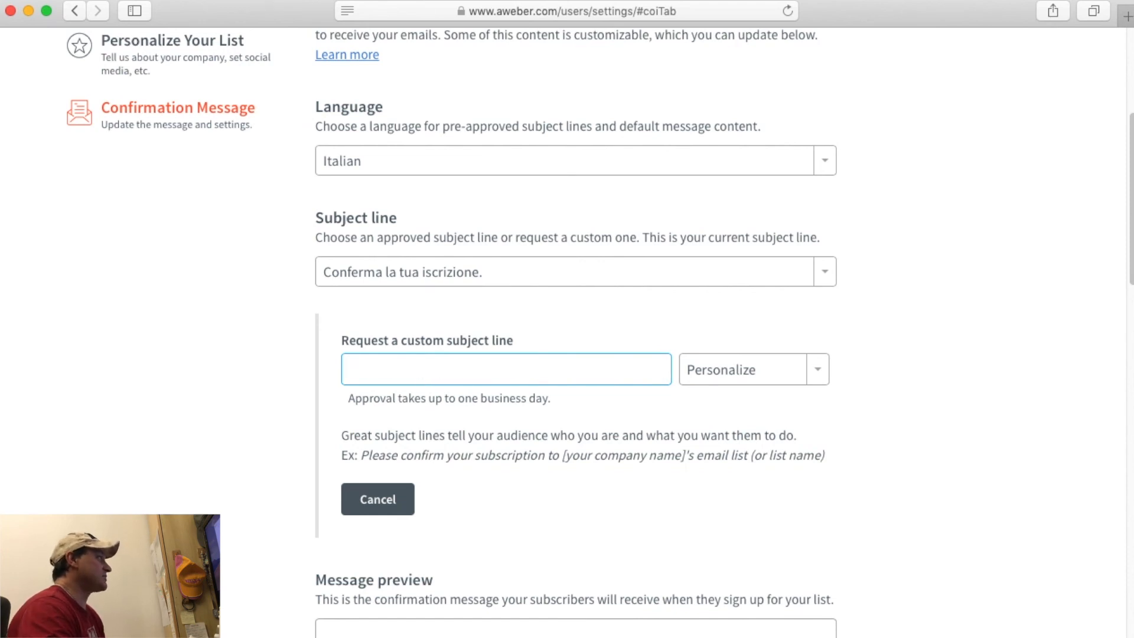
left_click(618, 424)
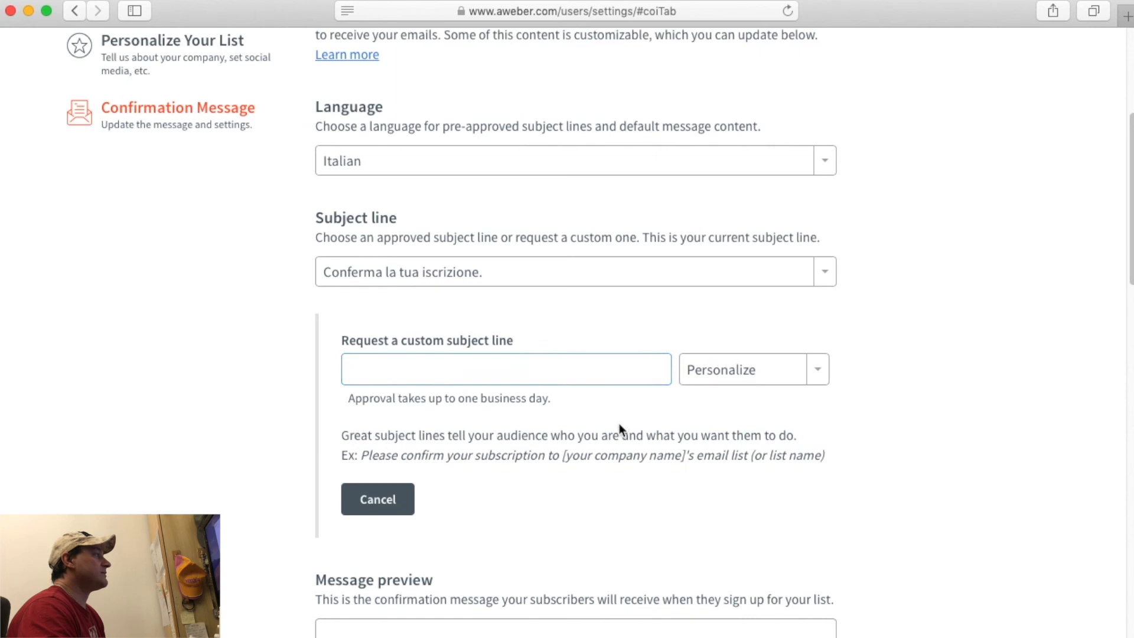
left_click(384, 509)
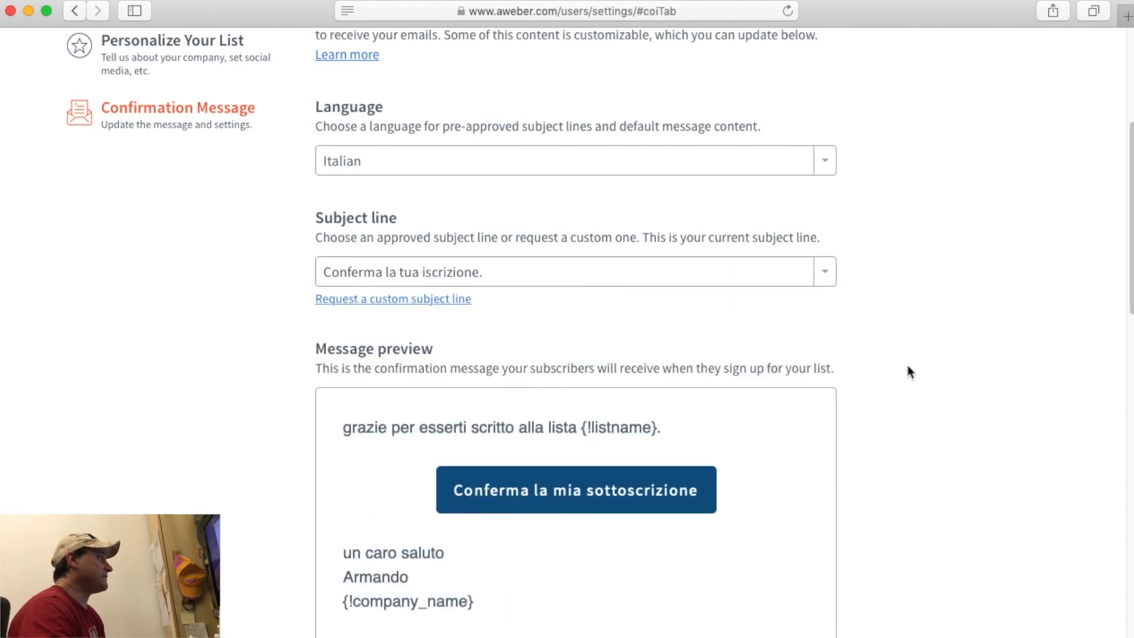
Open the Italian confirmation message content for editing, then return to its preview.
scroll(907, 365, "down", 5)
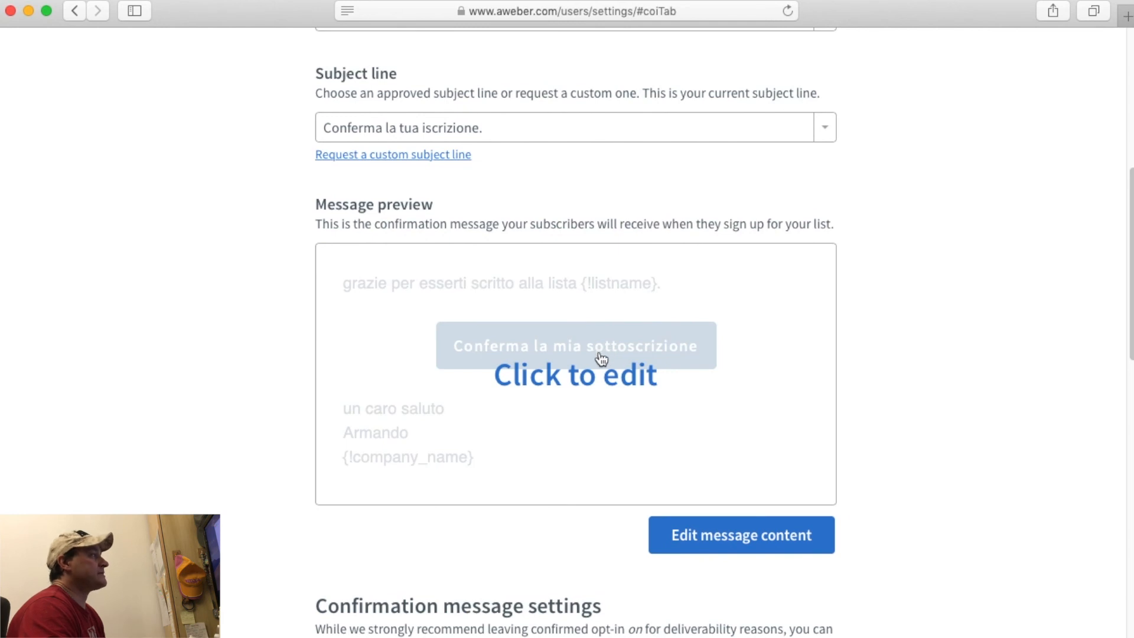
left_click(592, 379)
scroll(863, 374, "down", 6)
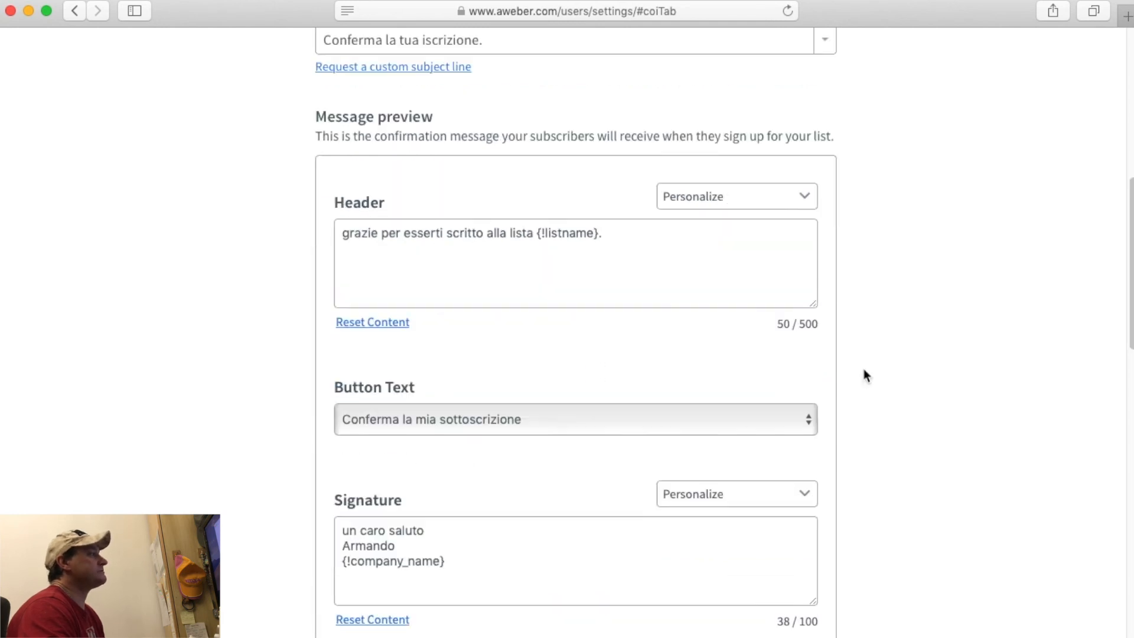
scroll(863, 374, "up", 2)
left_click(793, 532)
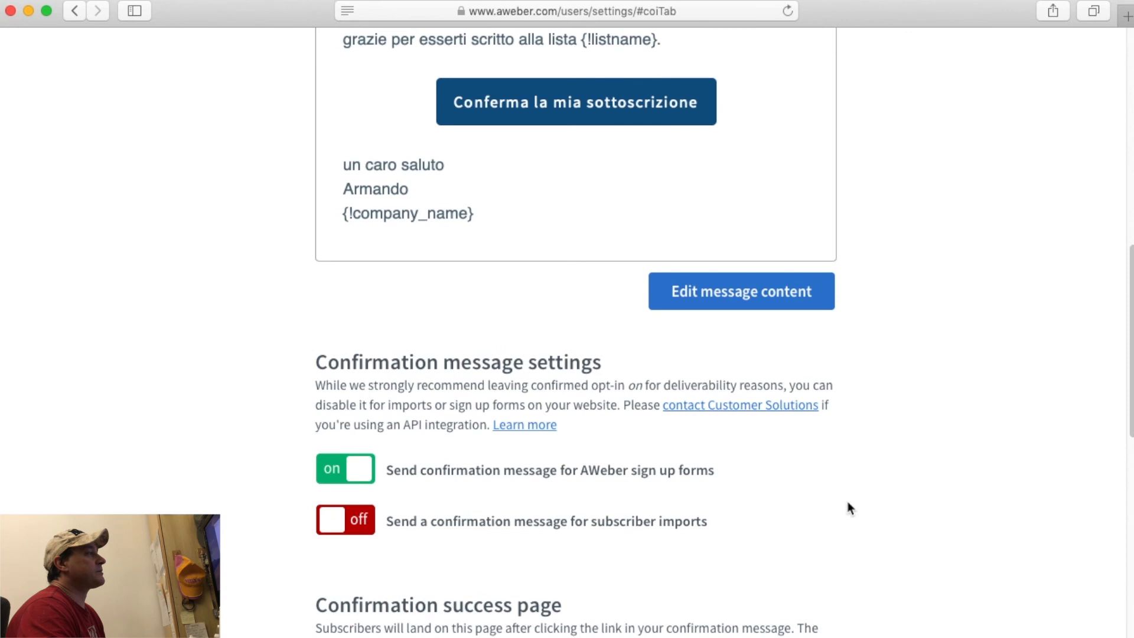
scroll(904, 468, "up", 4)
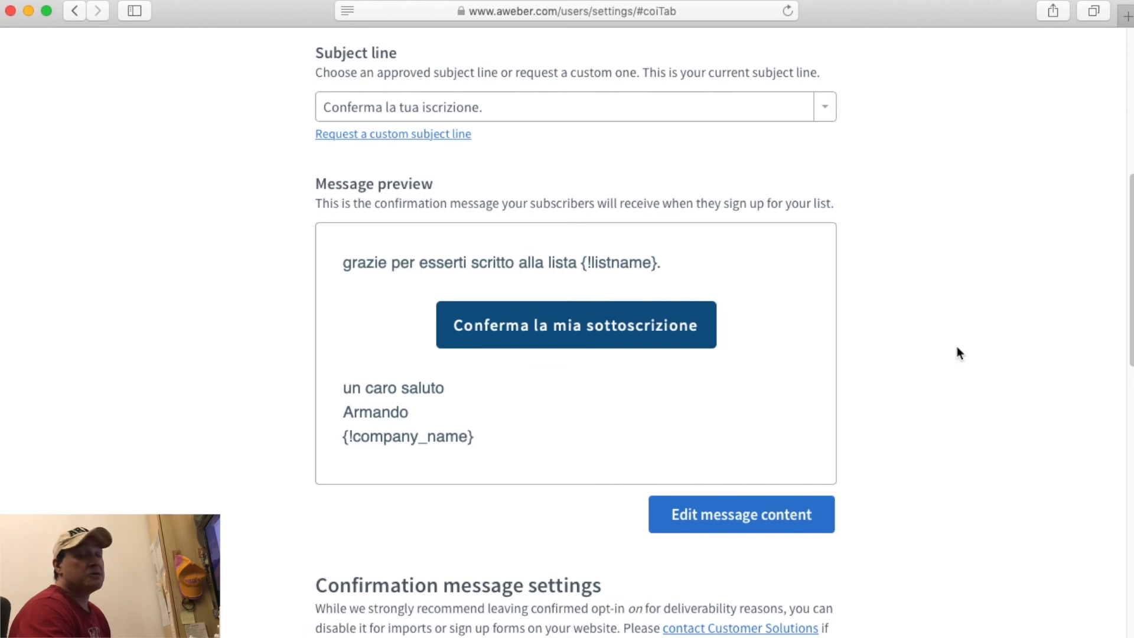
Switch on confirmation messages for subscriber imports and confirm with Yes.
scroll(959, 352, "down", 1)
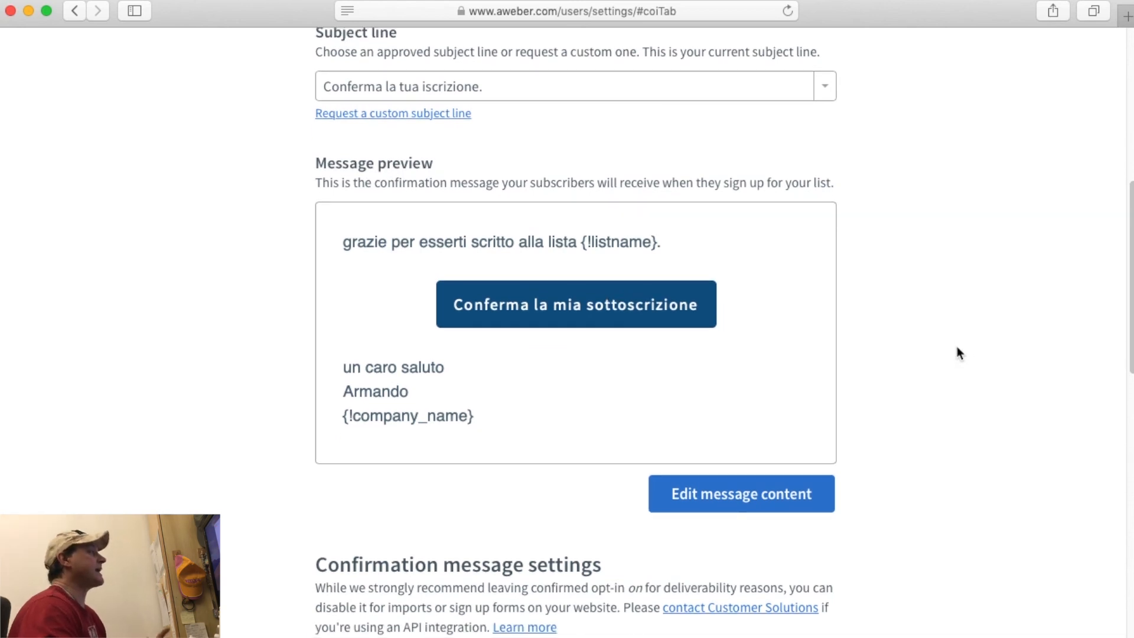
scroll(957, 349, "down", 5)
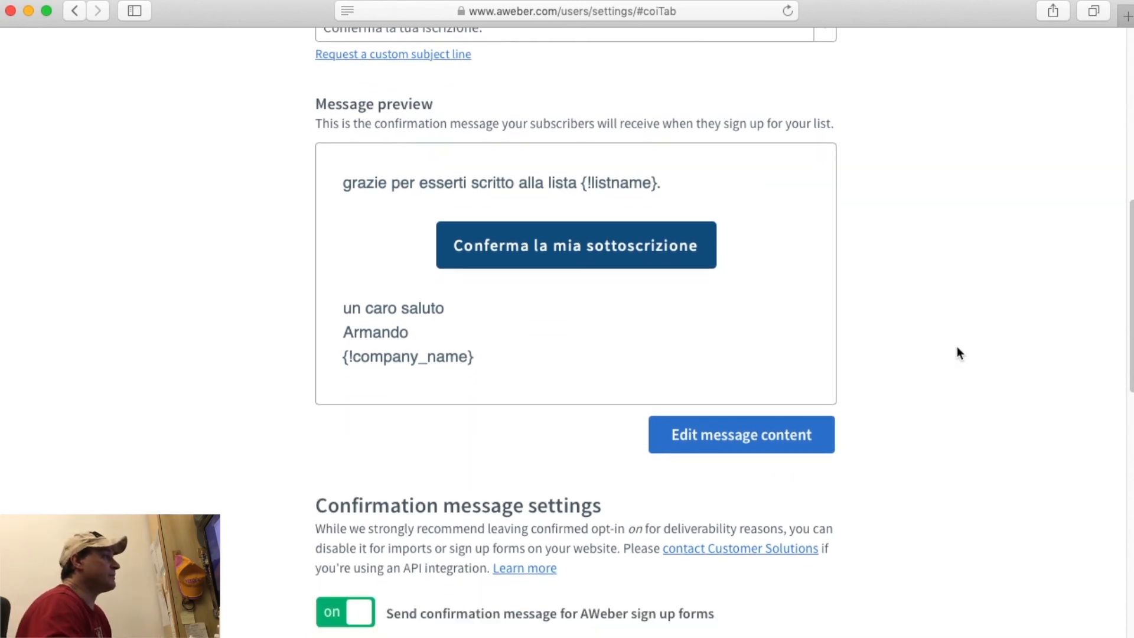
scroll(958, 352, "down", 3)
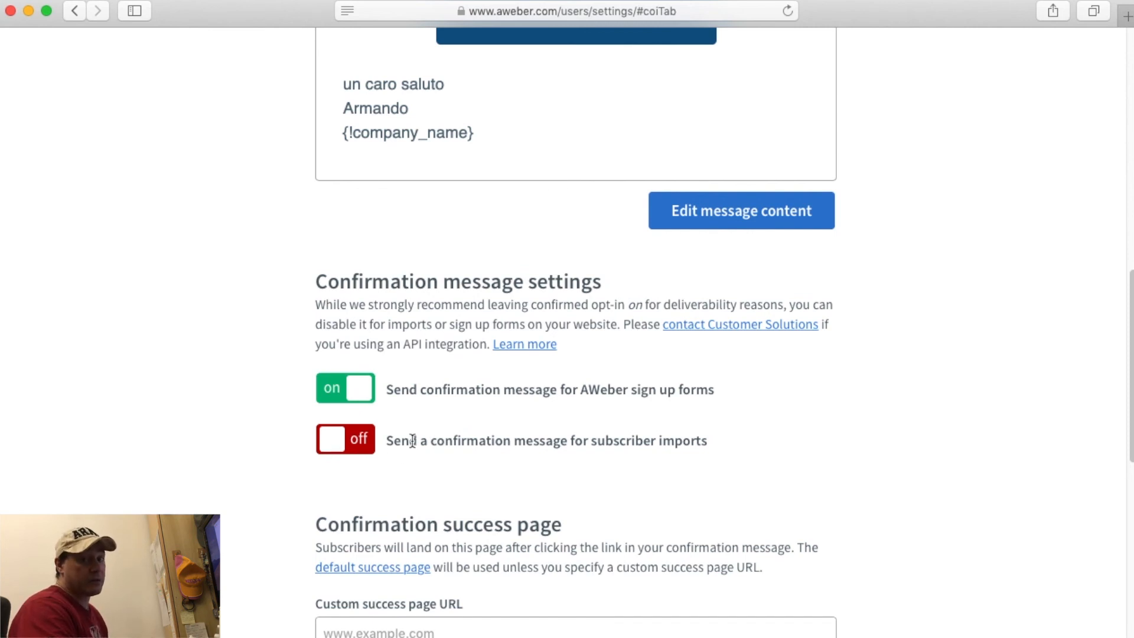
left_click(367, 442)
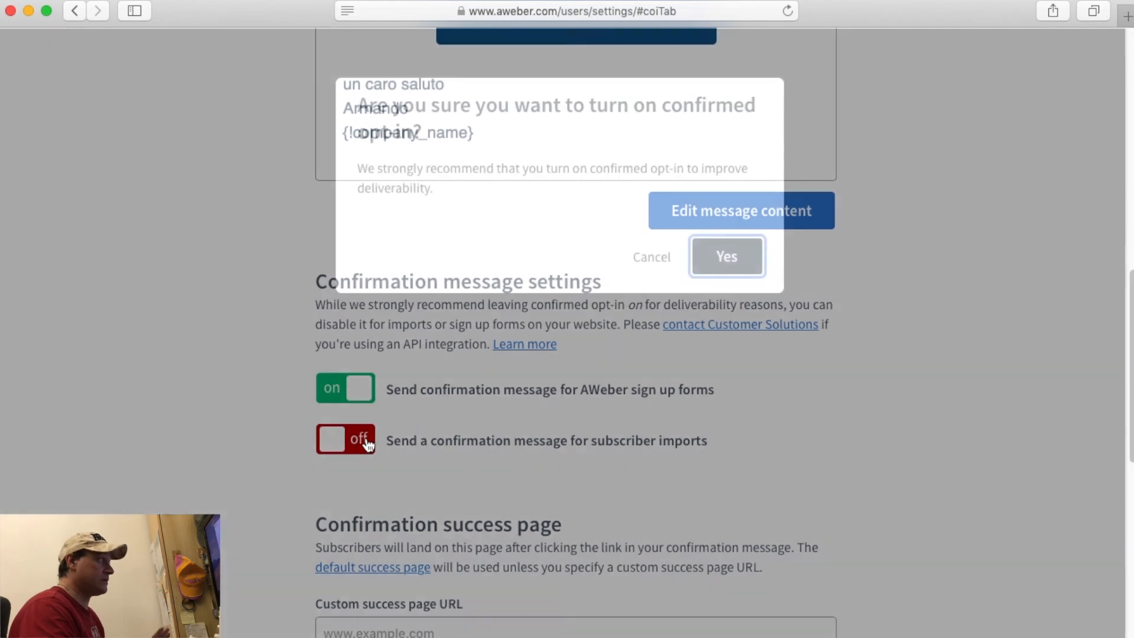
left_click(727, 263)
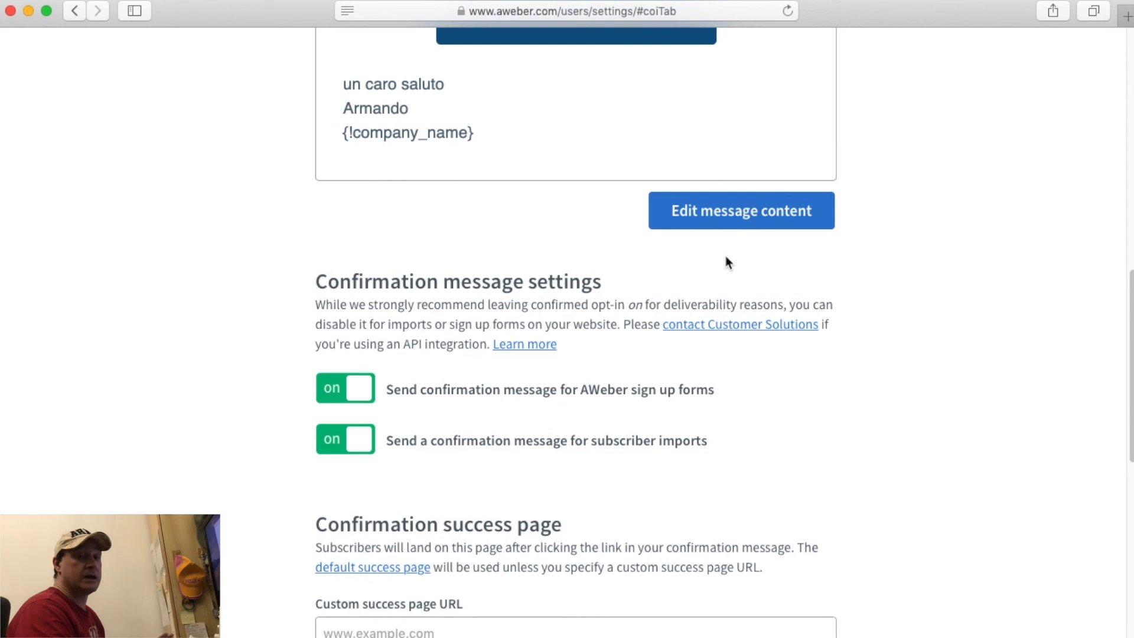
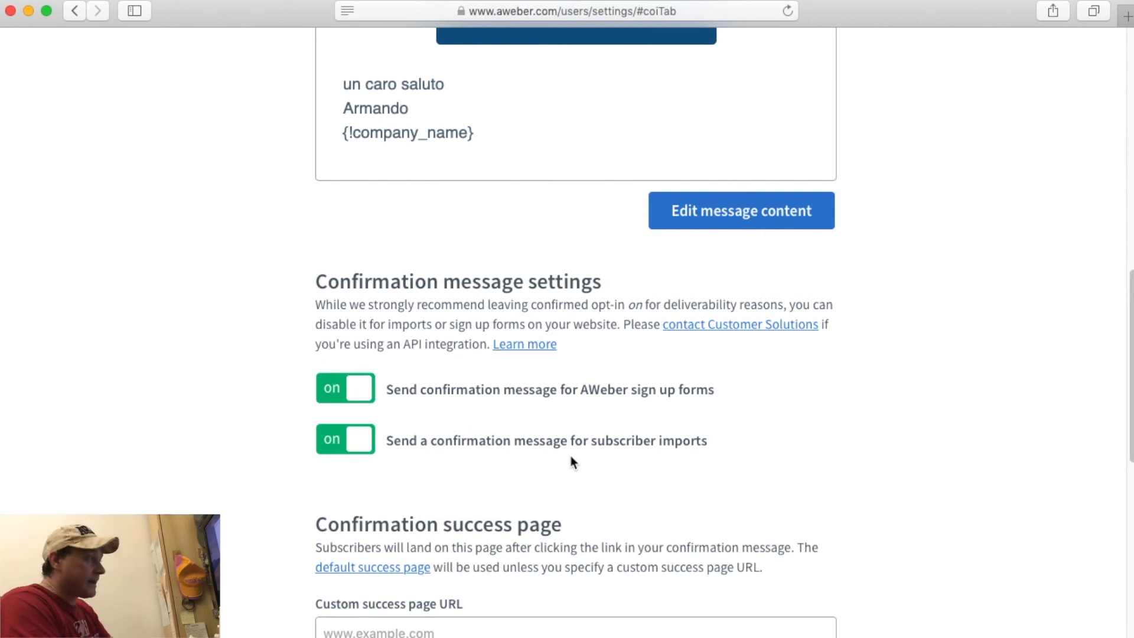
Scroll to the success page options and place the caret in the custom success page URL field.
scroll(570, 463, "down", 3)
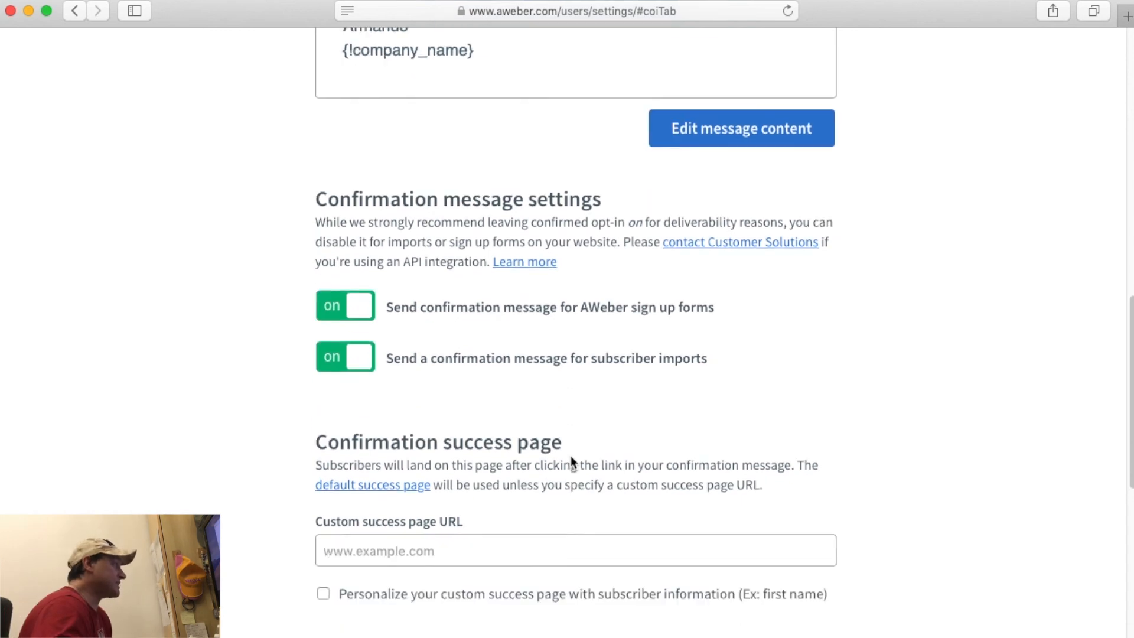
scroll(675, 421, "down", 3)
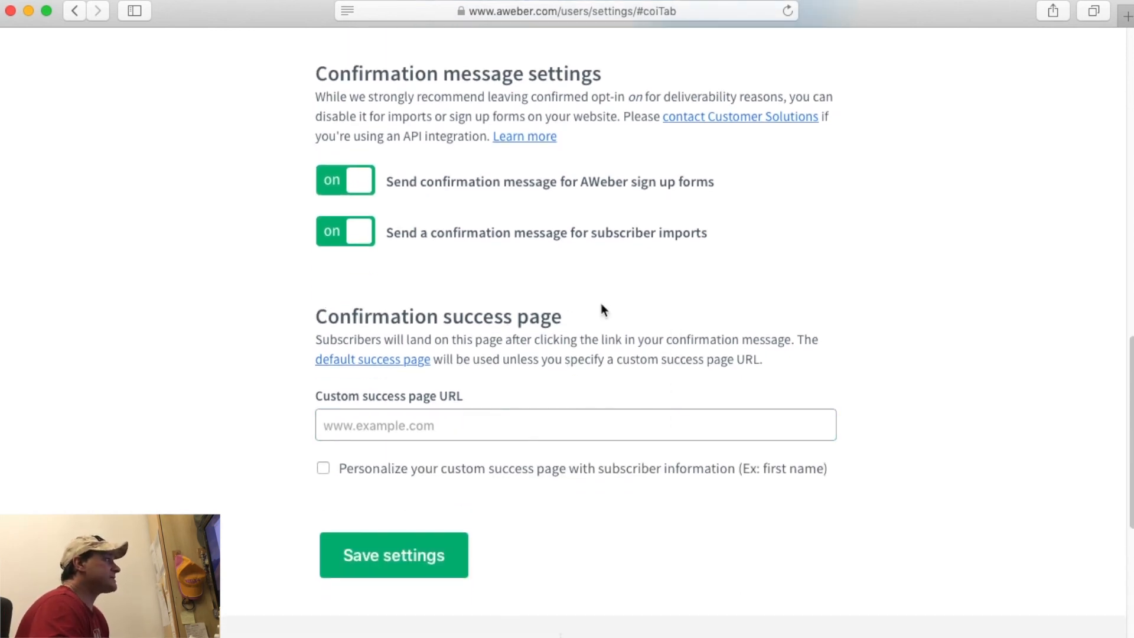
left_click(421, 424)
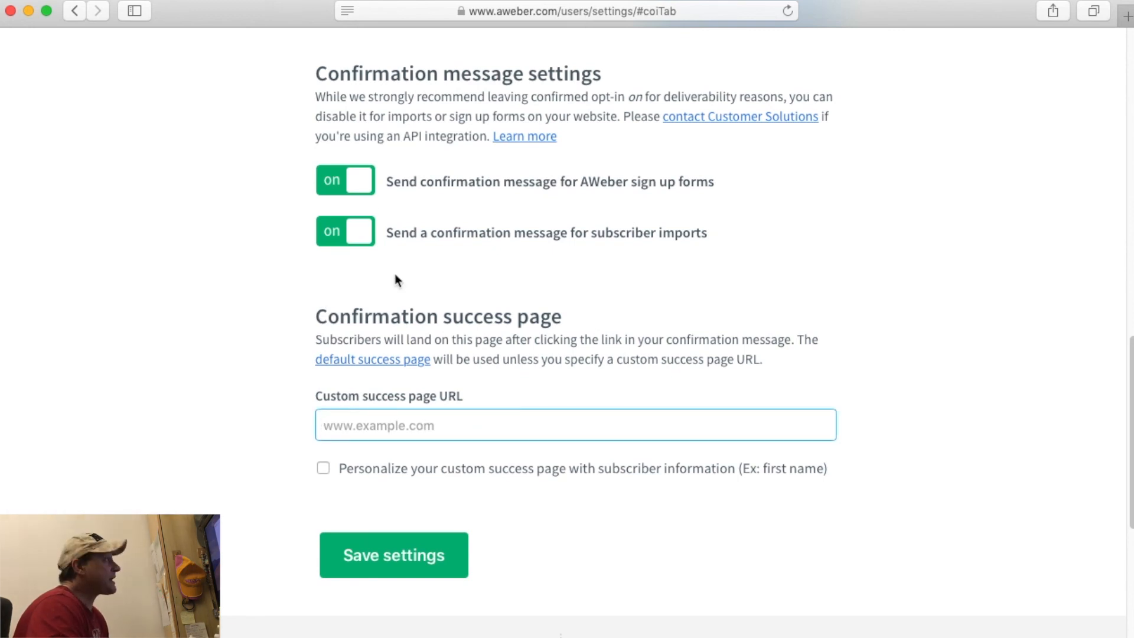
scroll(587, 177, "up", 10)
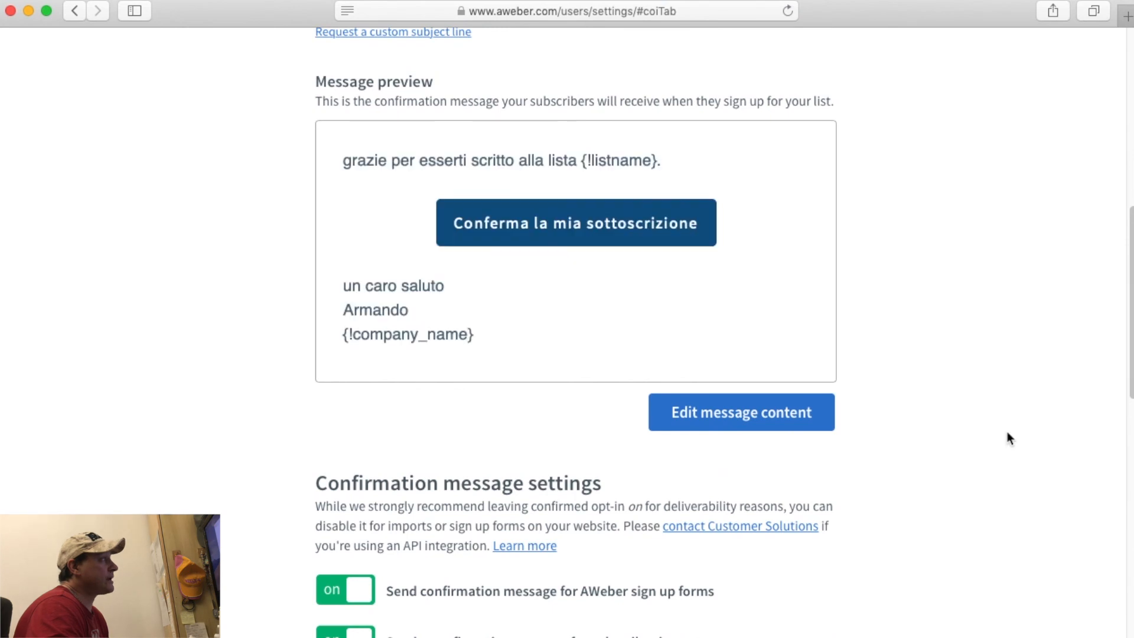
scroll(1007, 437, "down", 11)
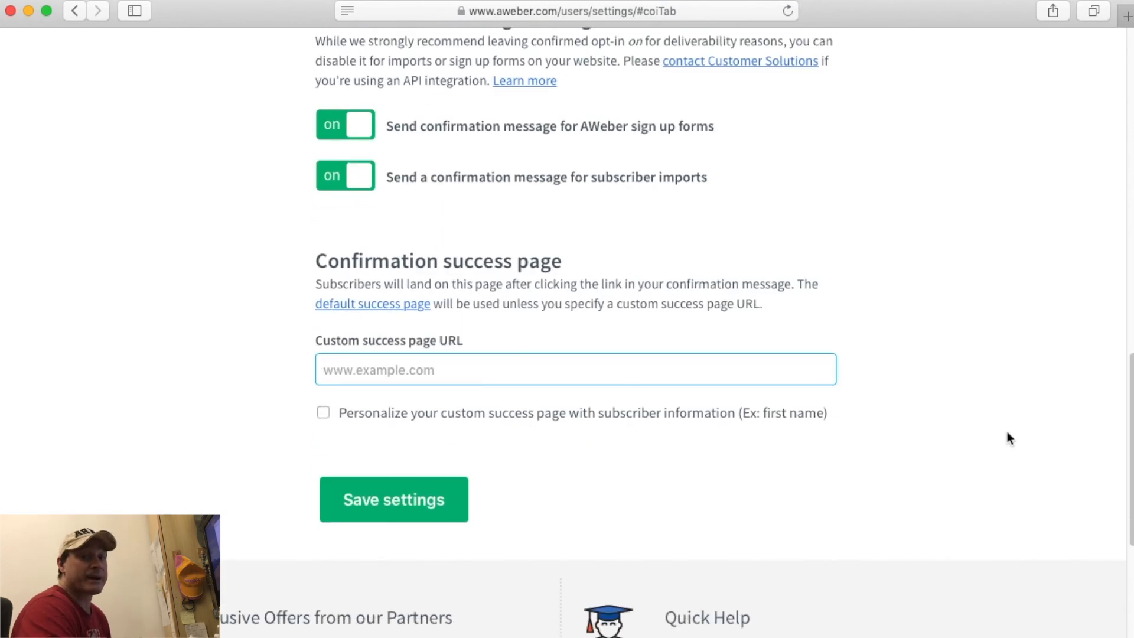
scroll(429, 372, "up", 7)
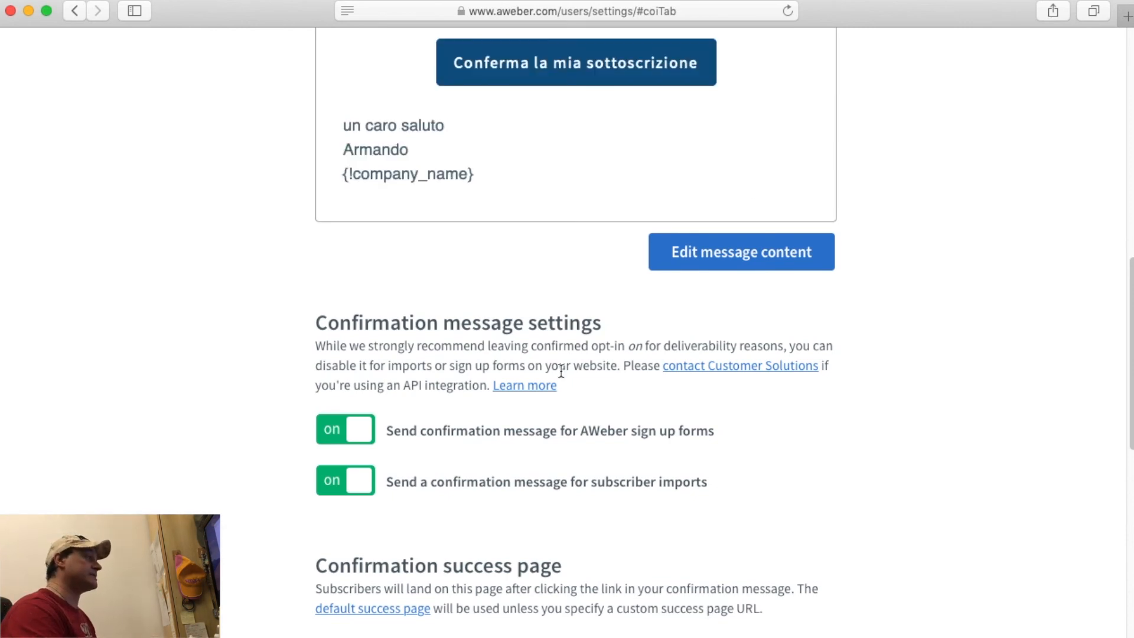
scroll(557, 370, "down", 5)
left_click(418, 398)
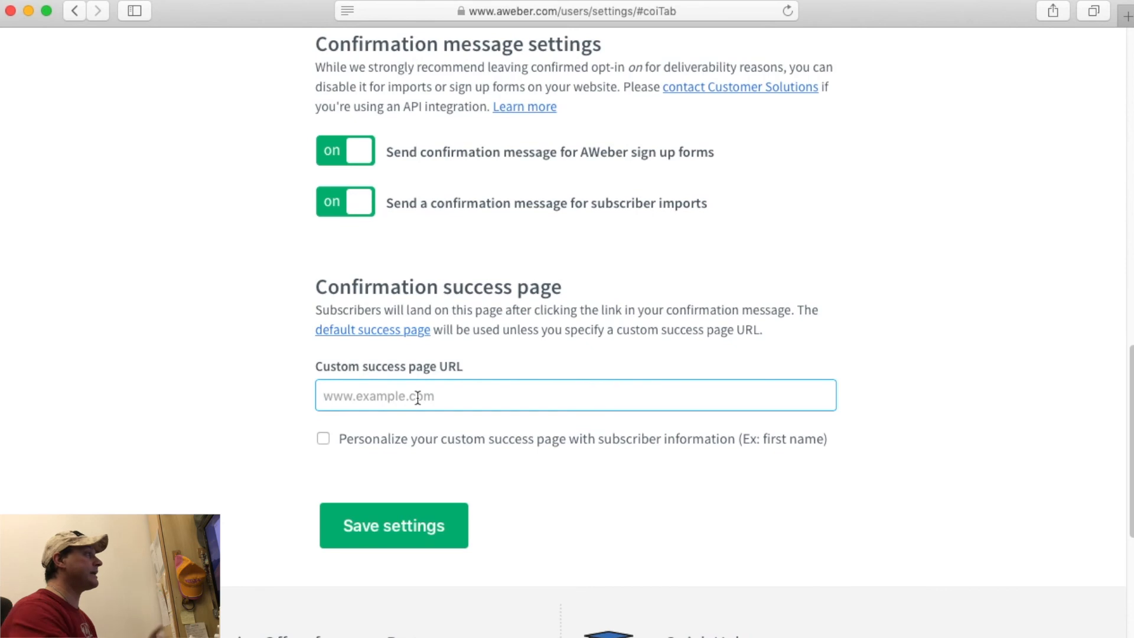
Preview the default 'Thank you for subscribing!' page in a new tab, then return to List Settings.
left_click(402, 332, "super")
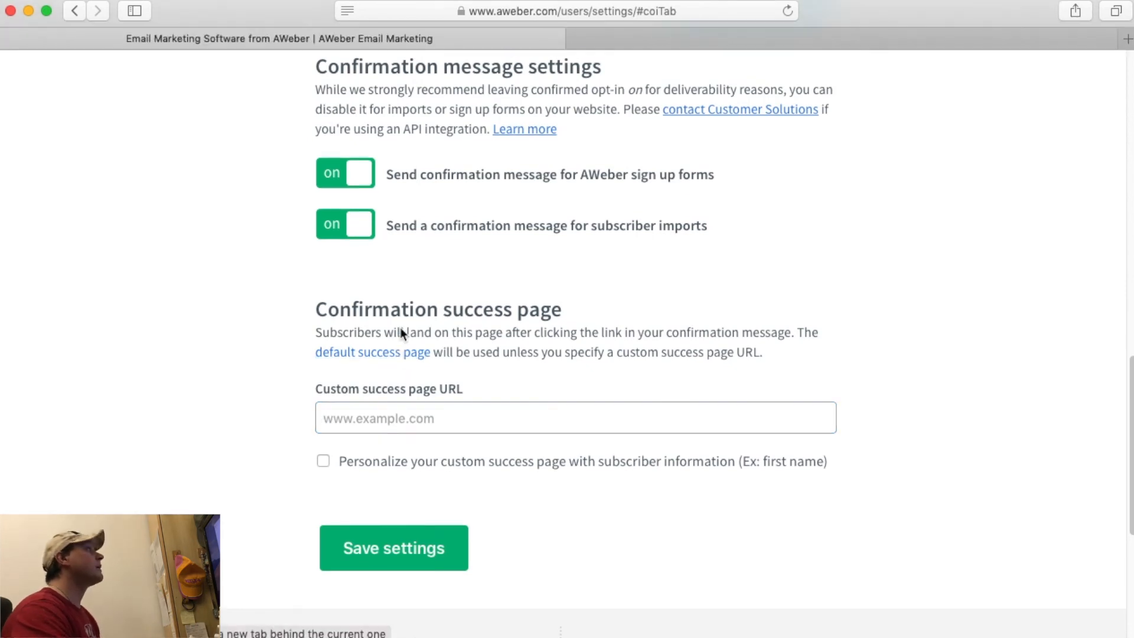
left_click(825, 39)
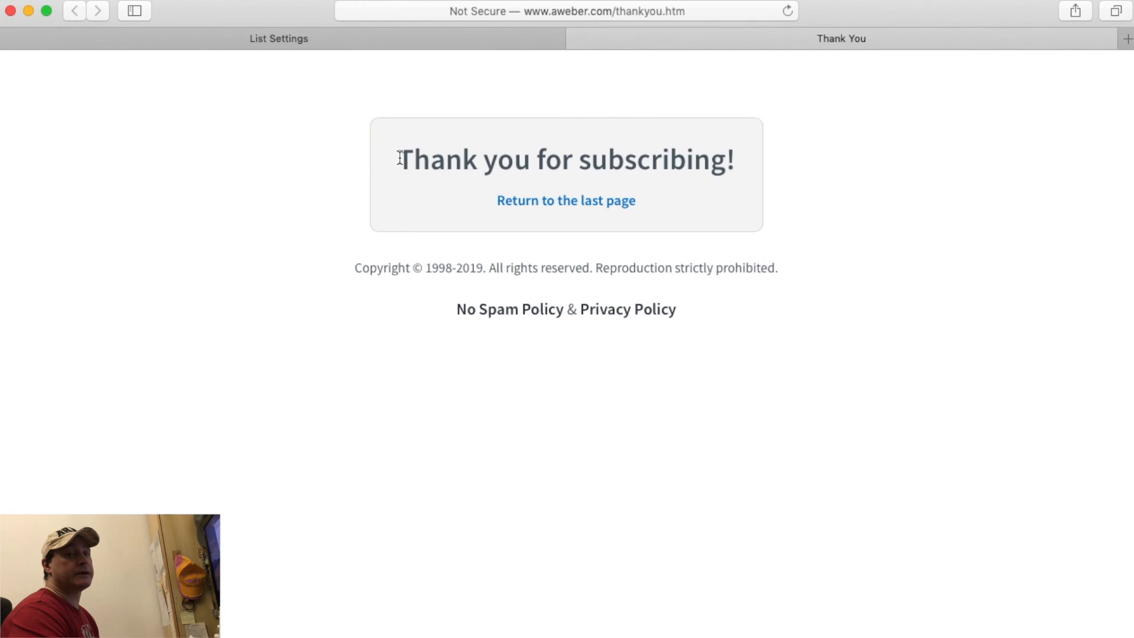
left_click_drag(399, 158, 605, 374)
left_click(377, 37)
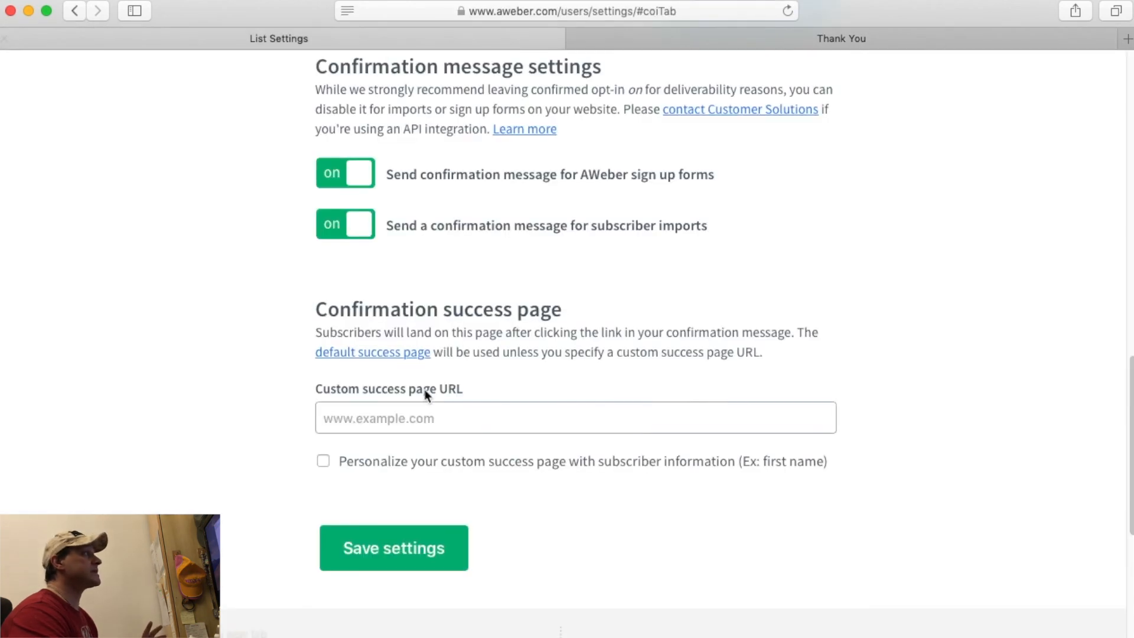
left_click(411, 419)
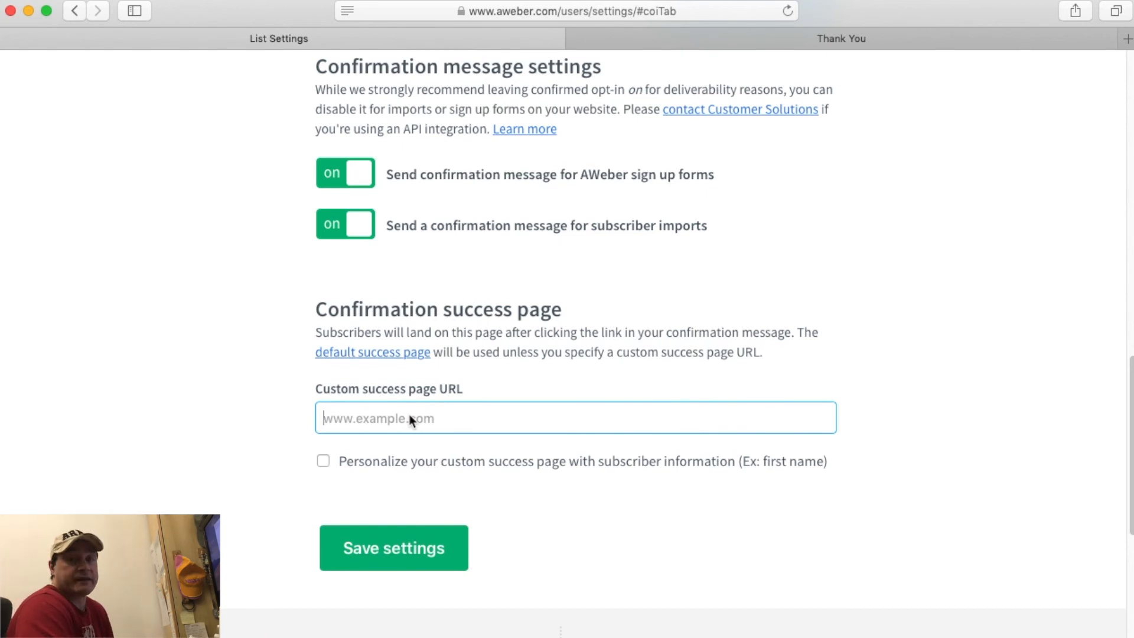
type("www.vostrapagina ")
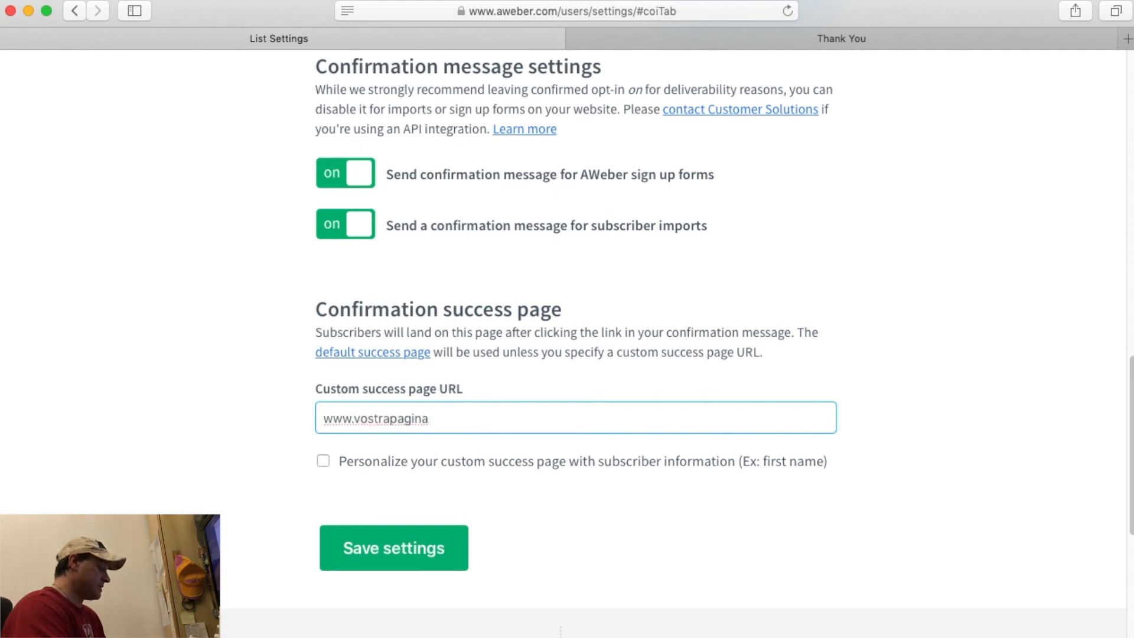
type("diringraziament")
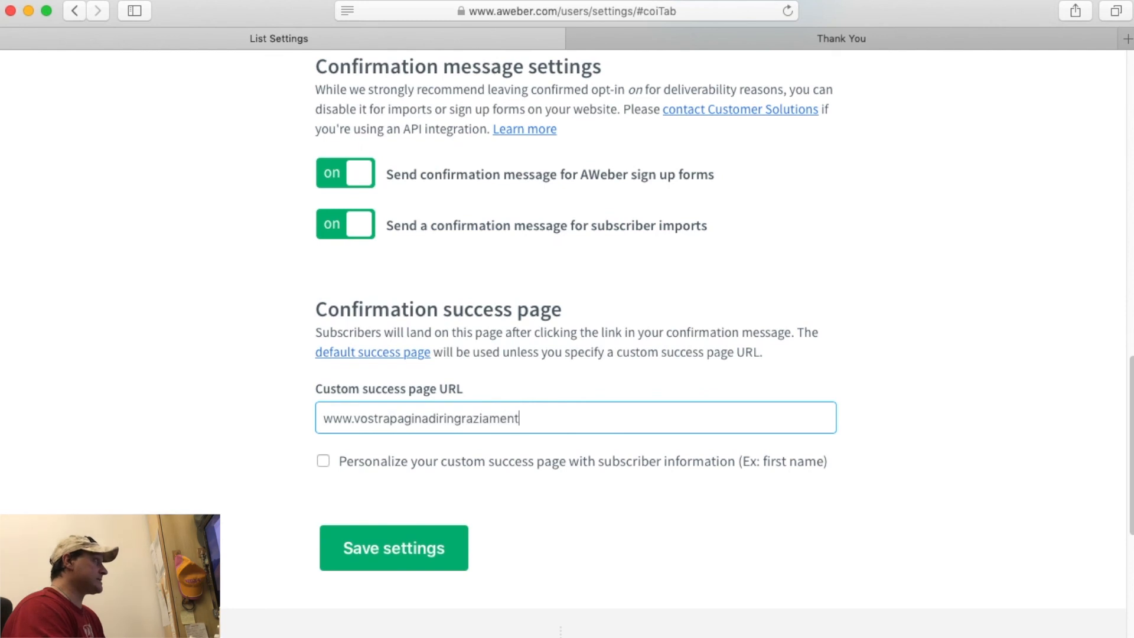
type("o.com")
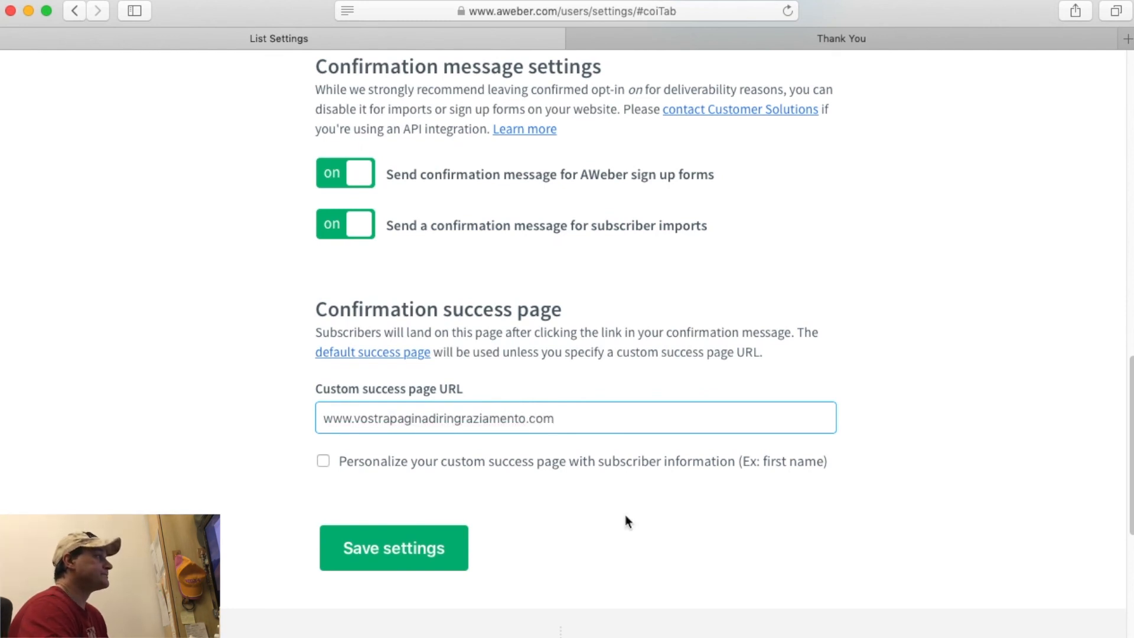
left_click(343, 462)
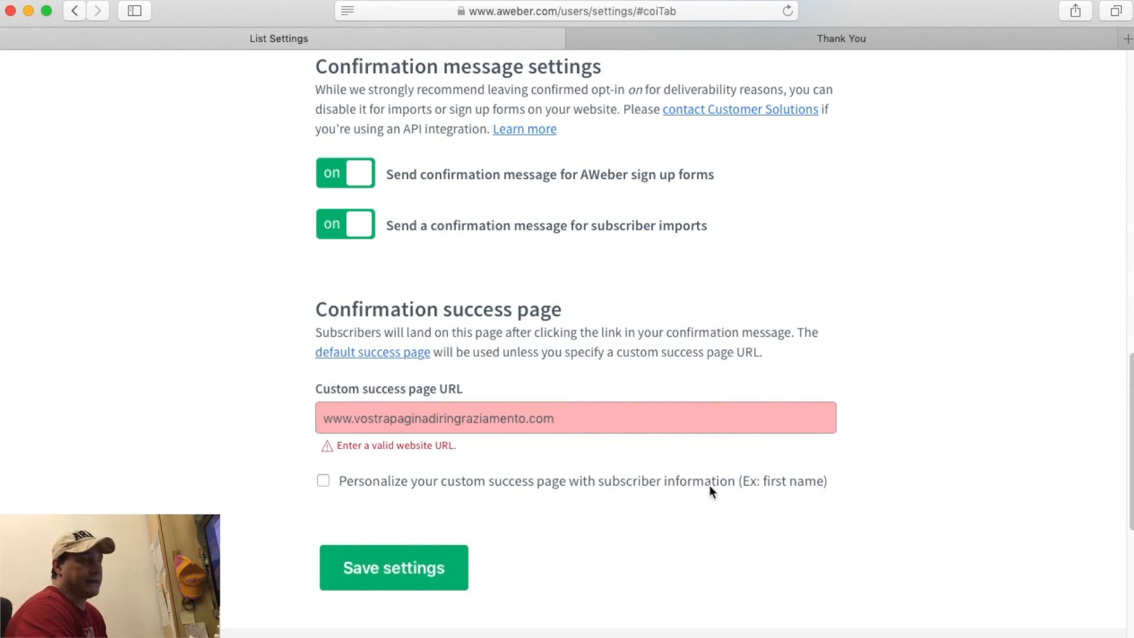
left_click(345, 480)
scroll(600, 375, "down", 2)
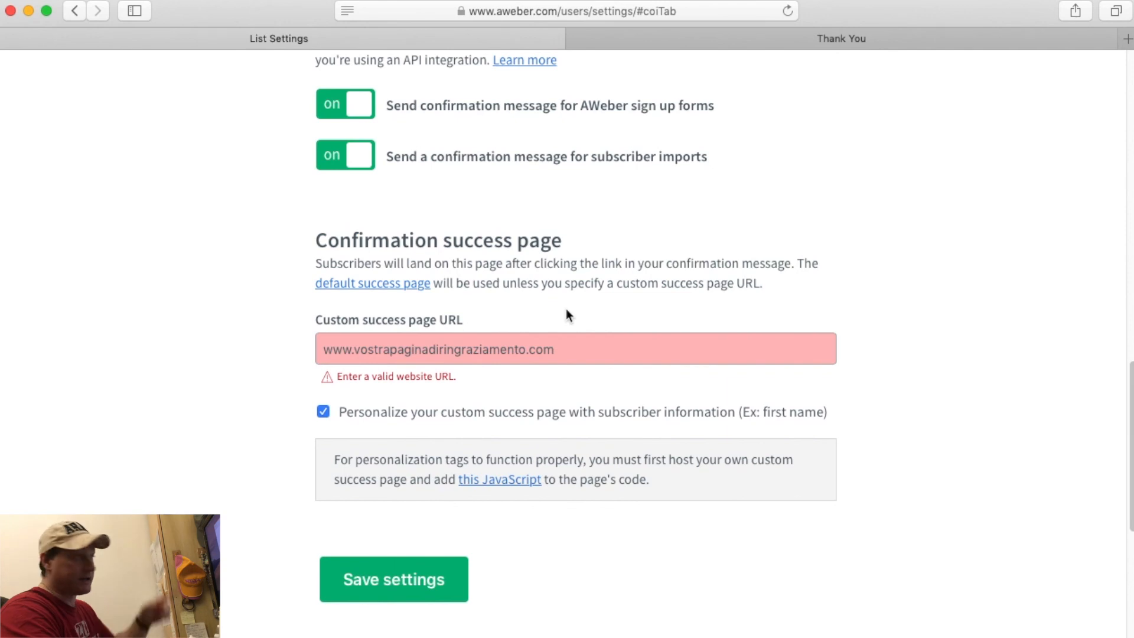
Recheck the thank-you page, then turn personalization off, clear the URL and save the settings.
left_click(710, 40)
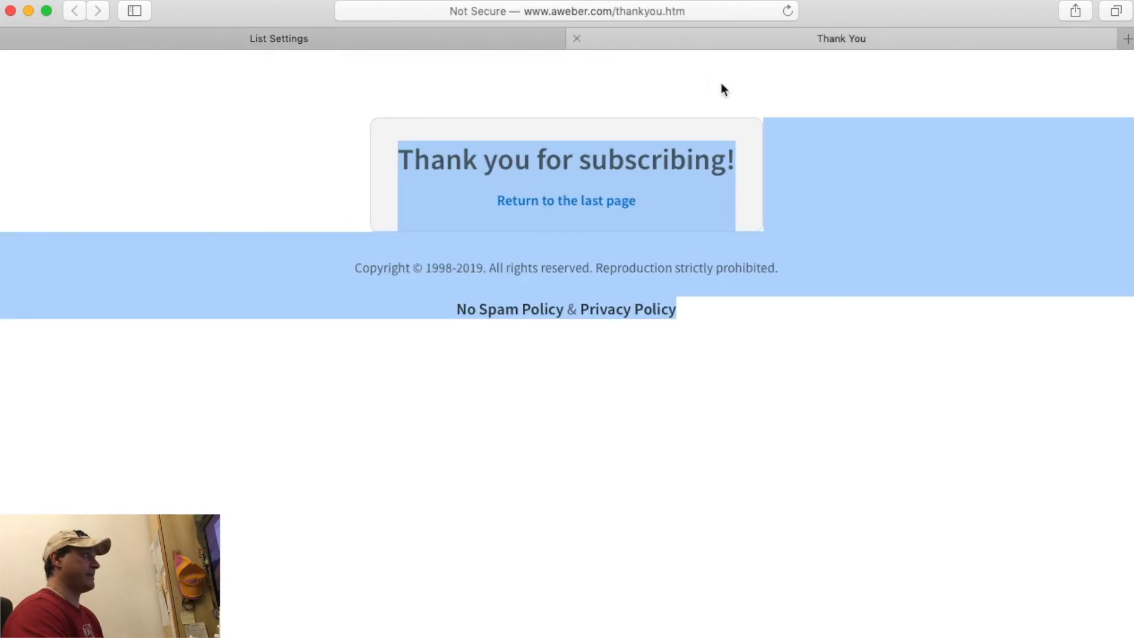
left_click(370, 192)
left_click(496, 31)
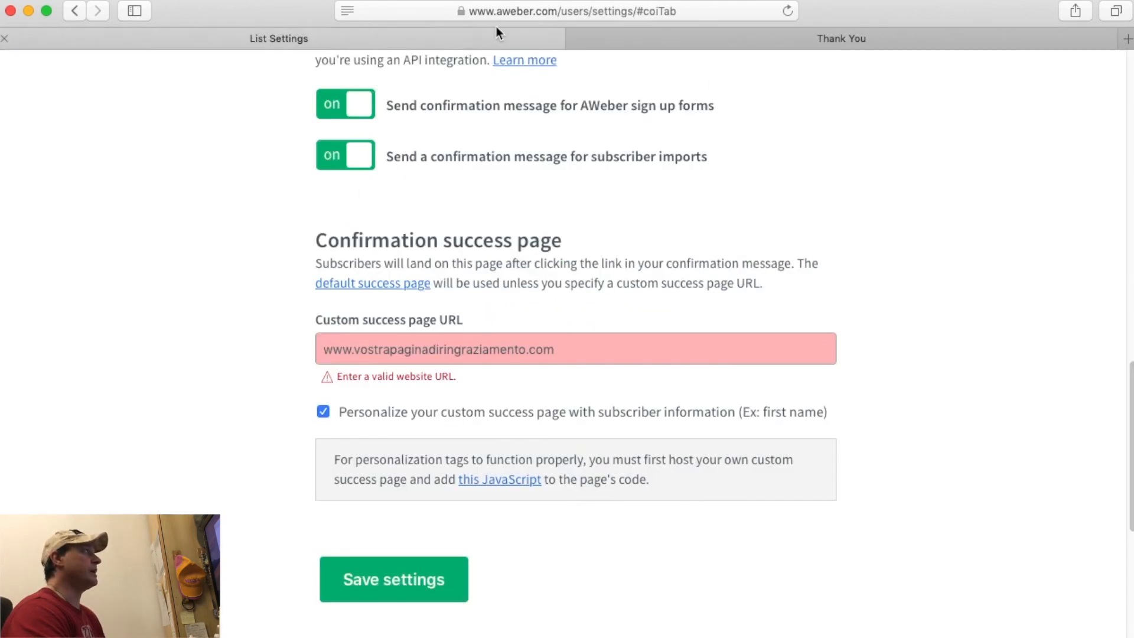
left_click(323, 412)
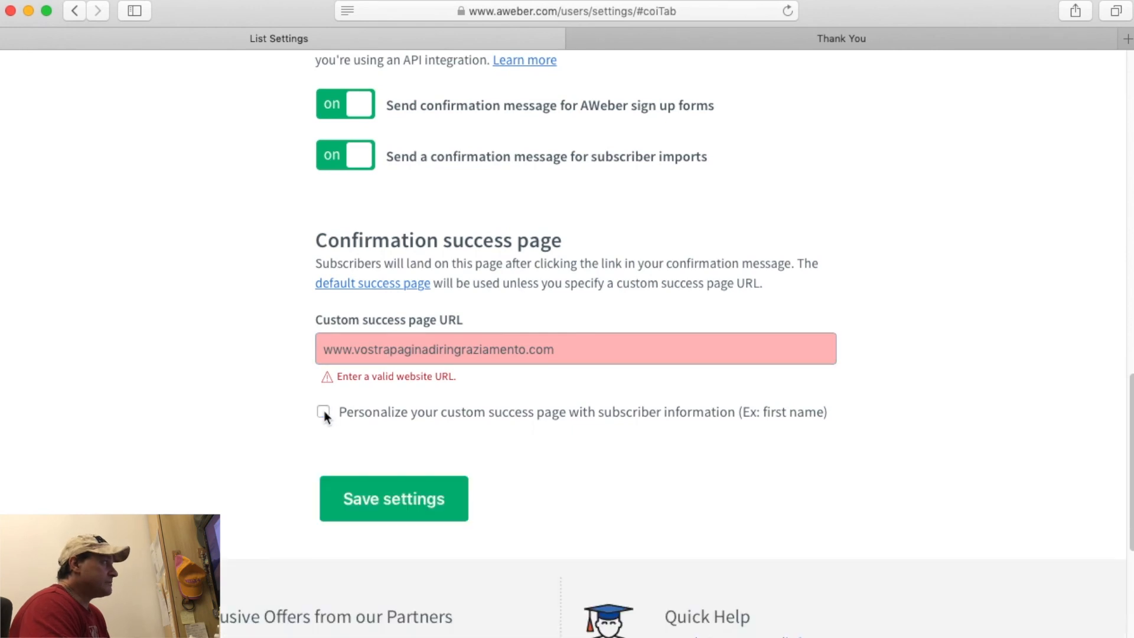
triple_click(408, 343)
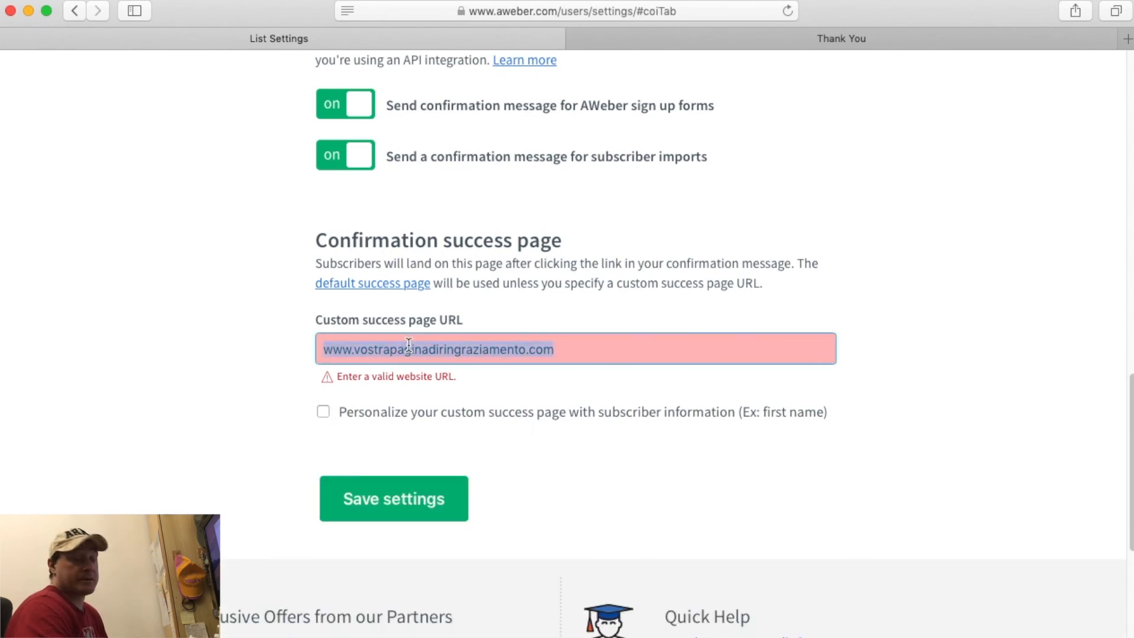
key("BackSpace")
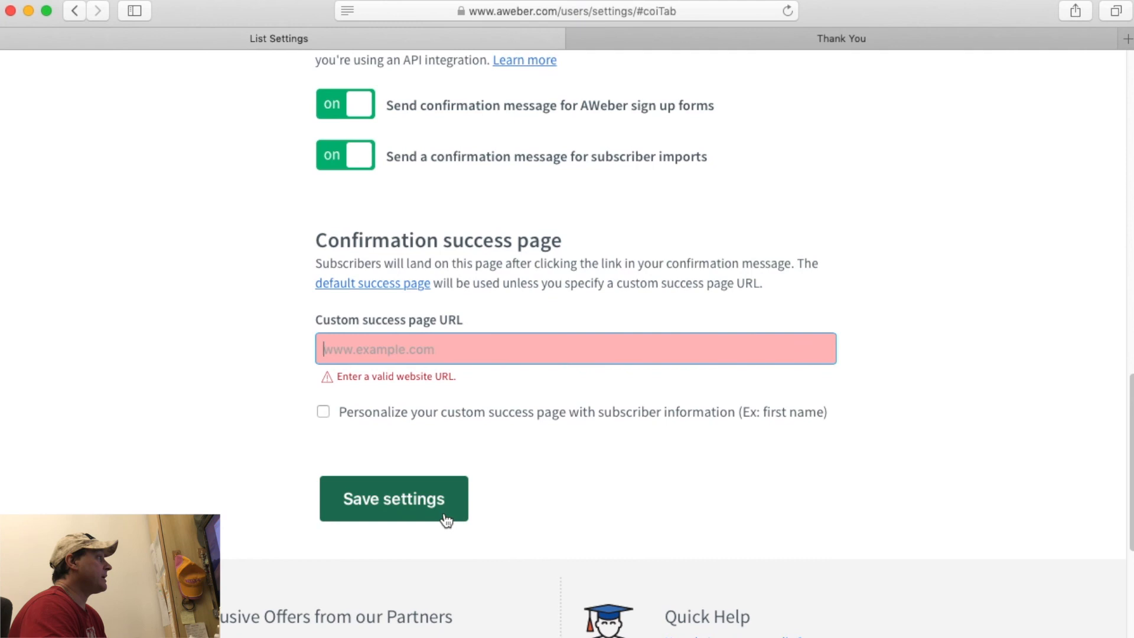
left_click(435, 499)
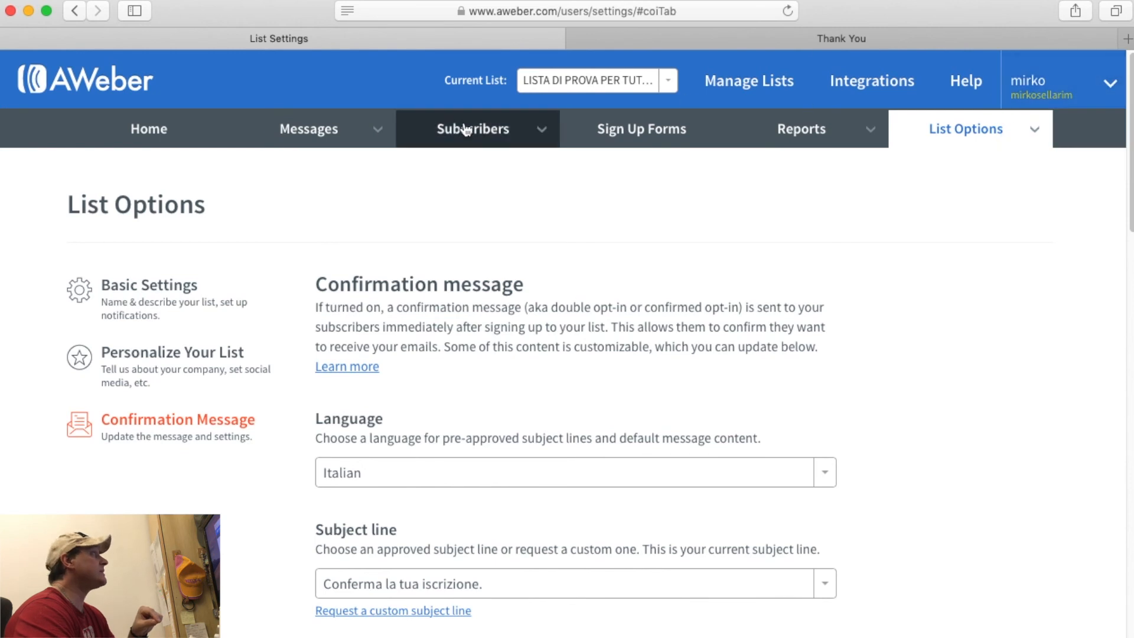
Go to Manage Lists to see the two active lists.
left_click(106, 80)
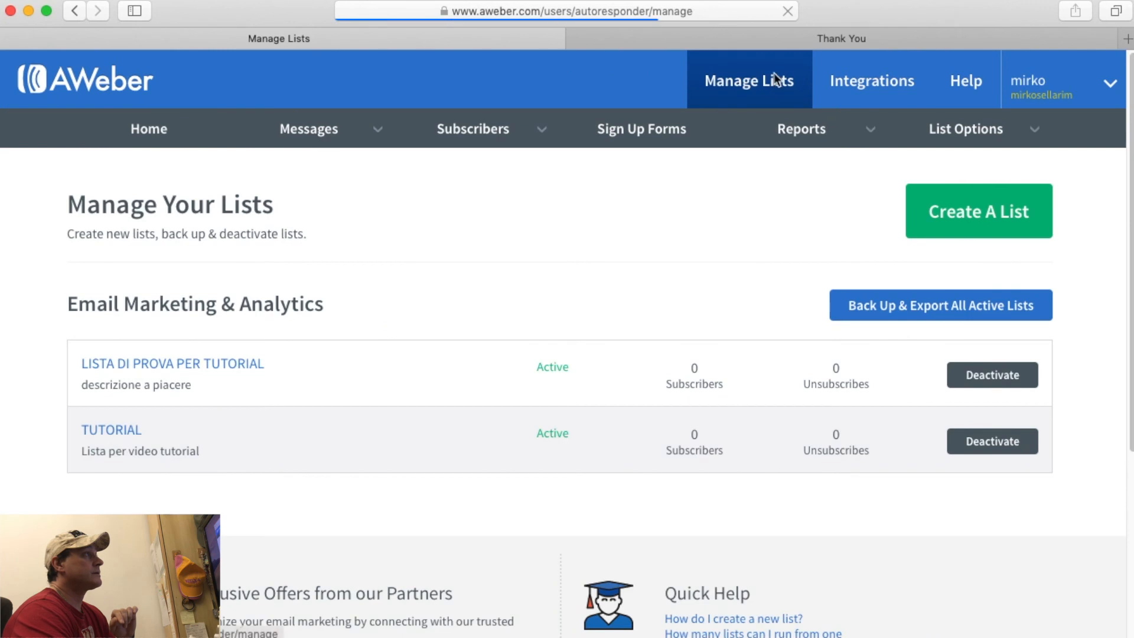
Look through the Set Up Your List form for a new list, then go home to Account Overview.
left_click(987, 219)
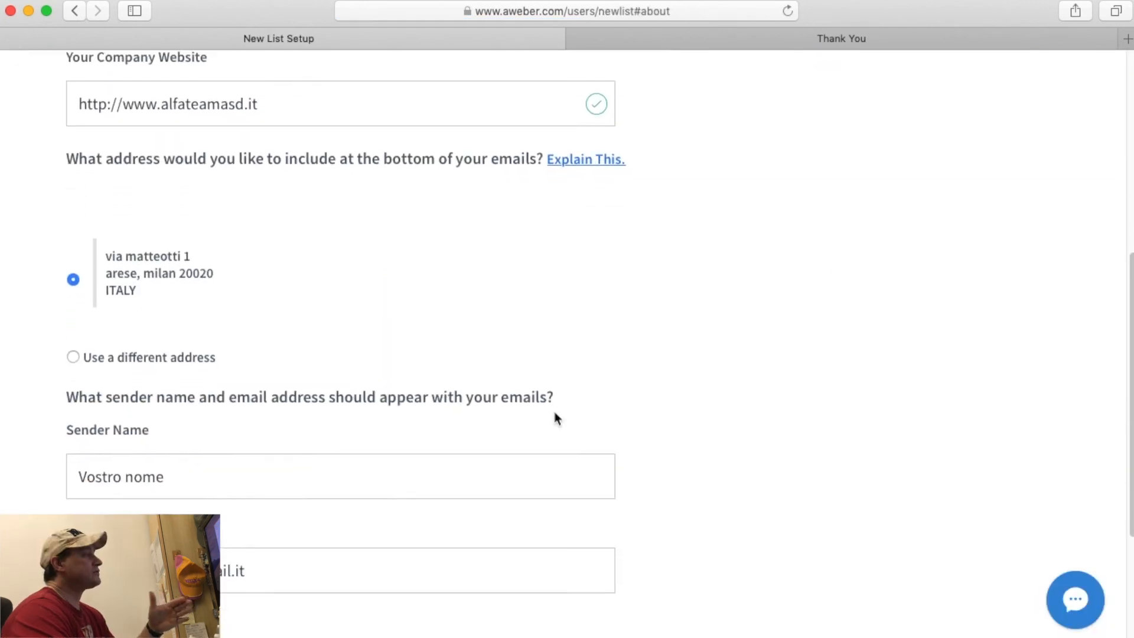
scroll(553, 408, "down", 5)
scroll(553, 409, "up", 8)
scroll(554, 419, "up", 4)
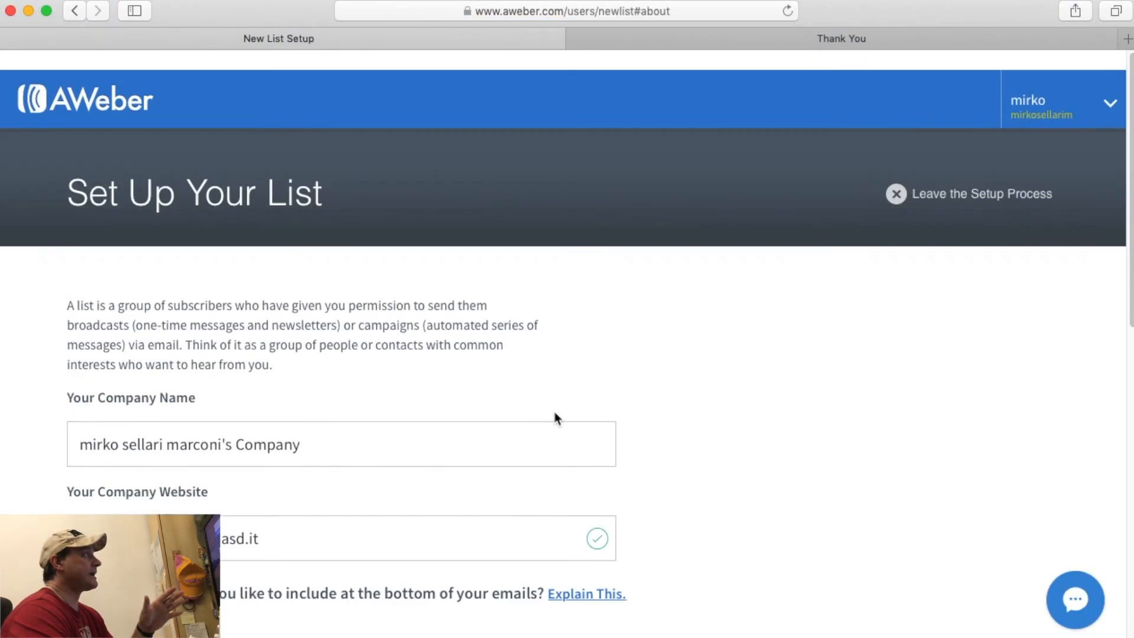
left_click(105, 86)
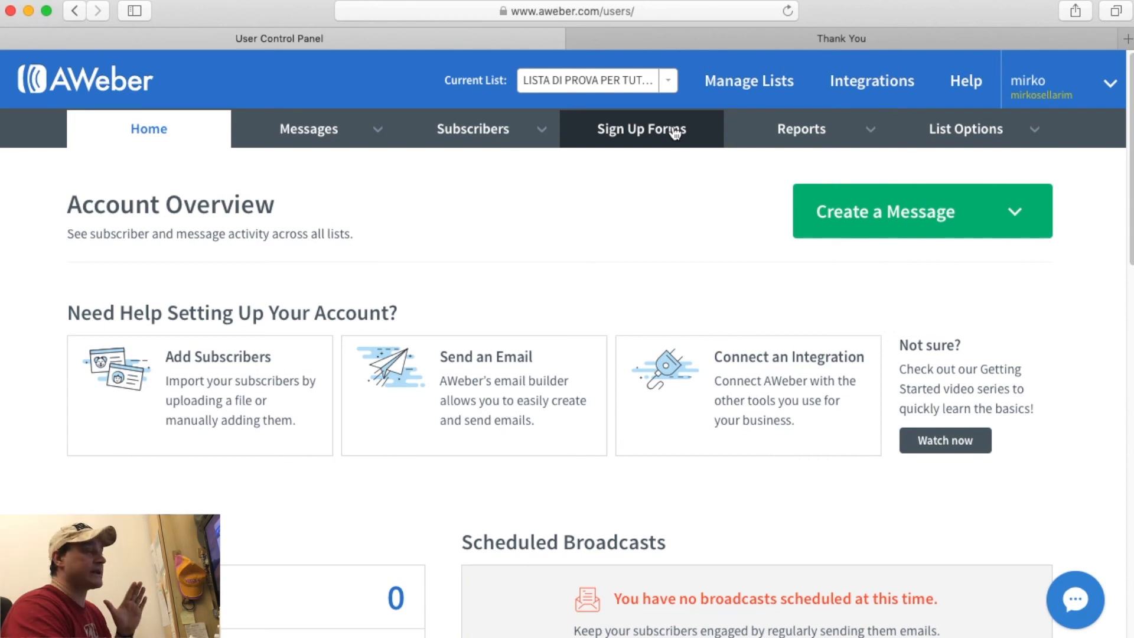
Show the test list's Sign Up Forms page, leaving the current list unchanged.
left_click(674, 131)
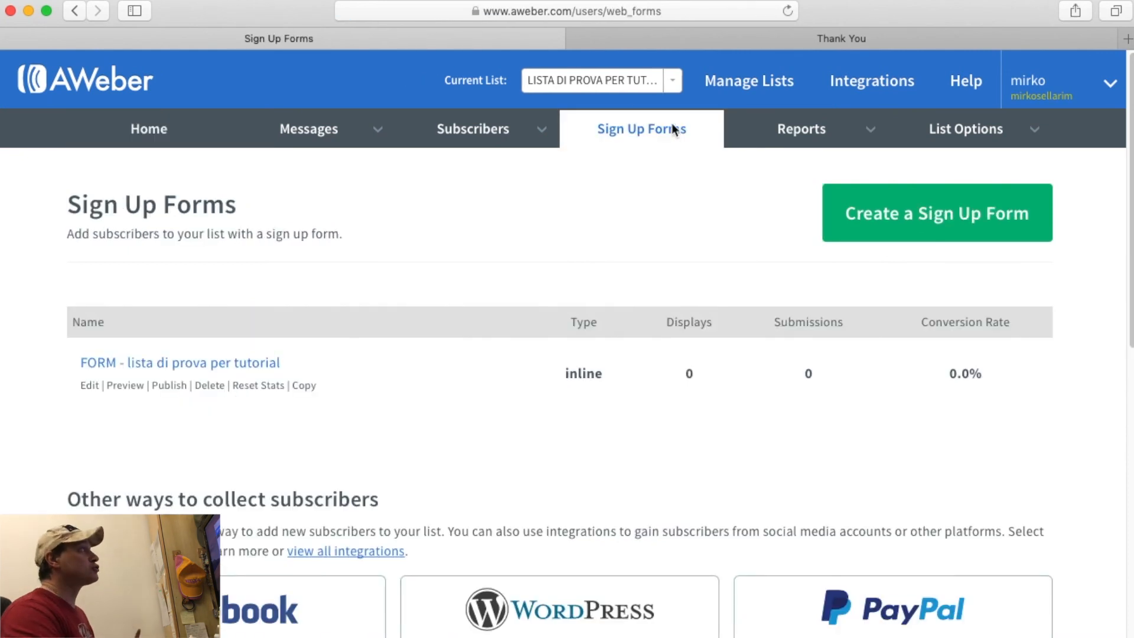
left_click(552, 82)
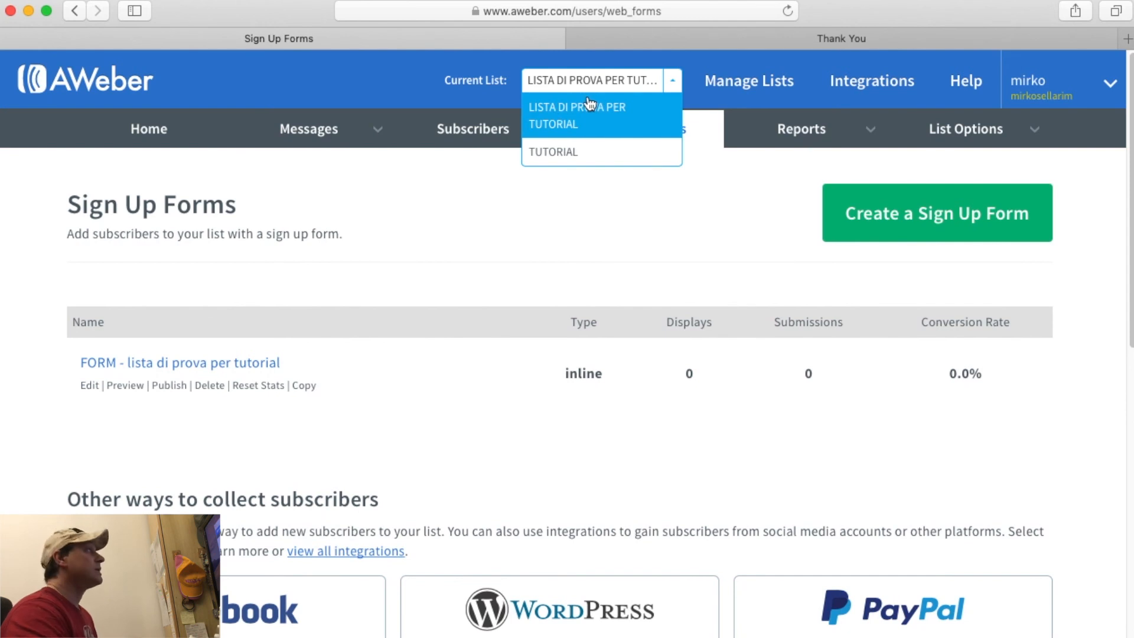
left_click(577, 83)
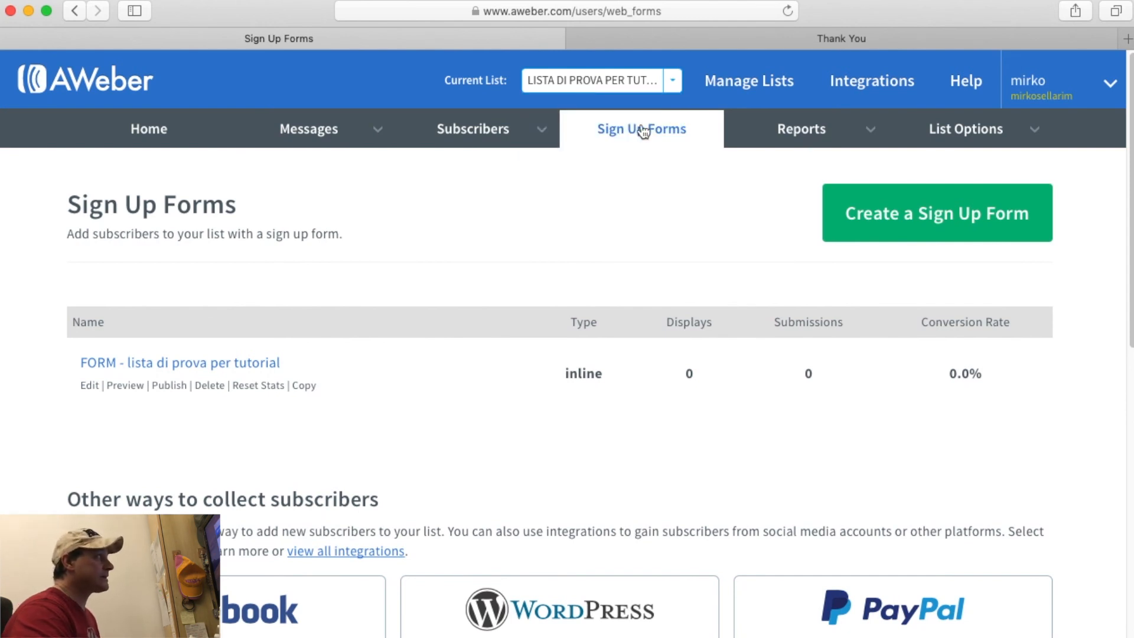
scroll(512, 257, "down", 1)
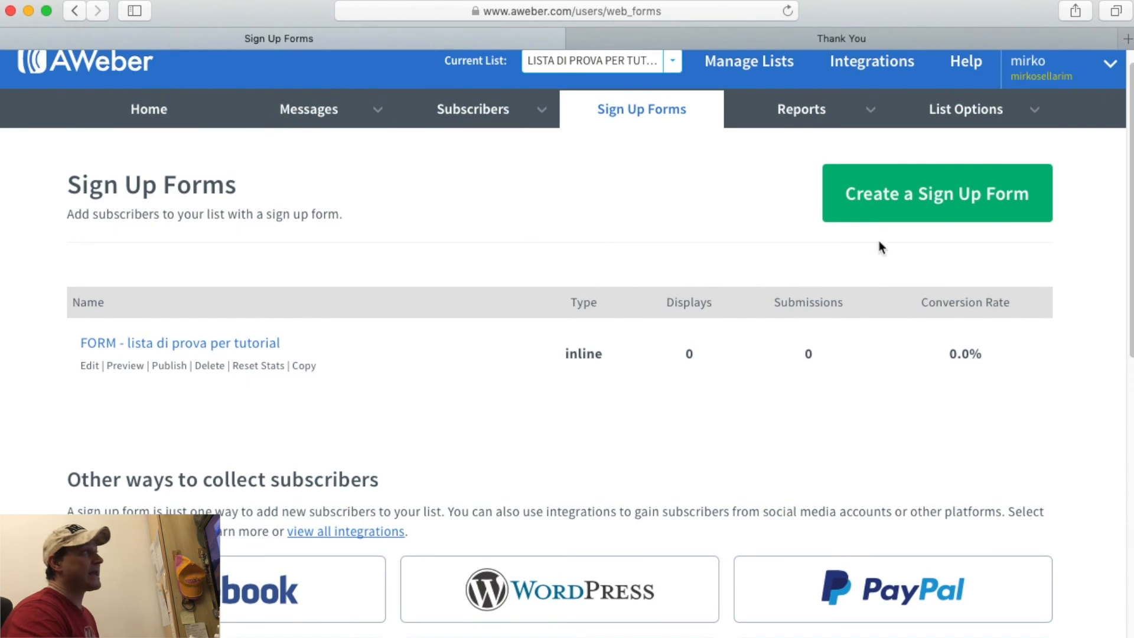
Start a new sign up form and browse the Design step's templates, elements and Name/Email form preview.
left_click(879, 203)
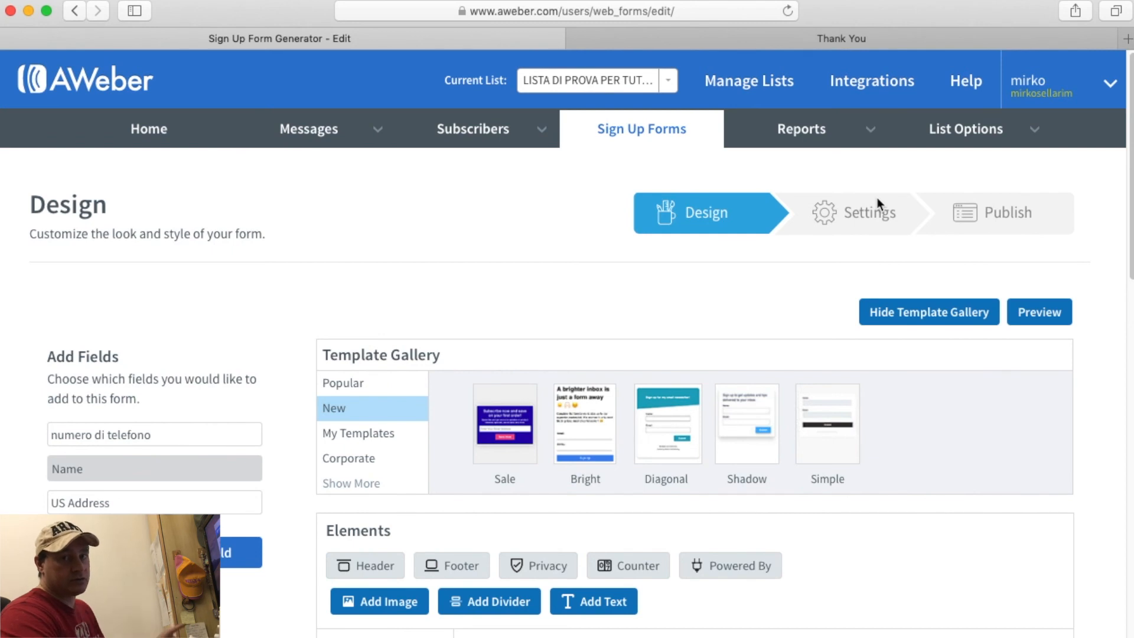
left_click(795, 225)
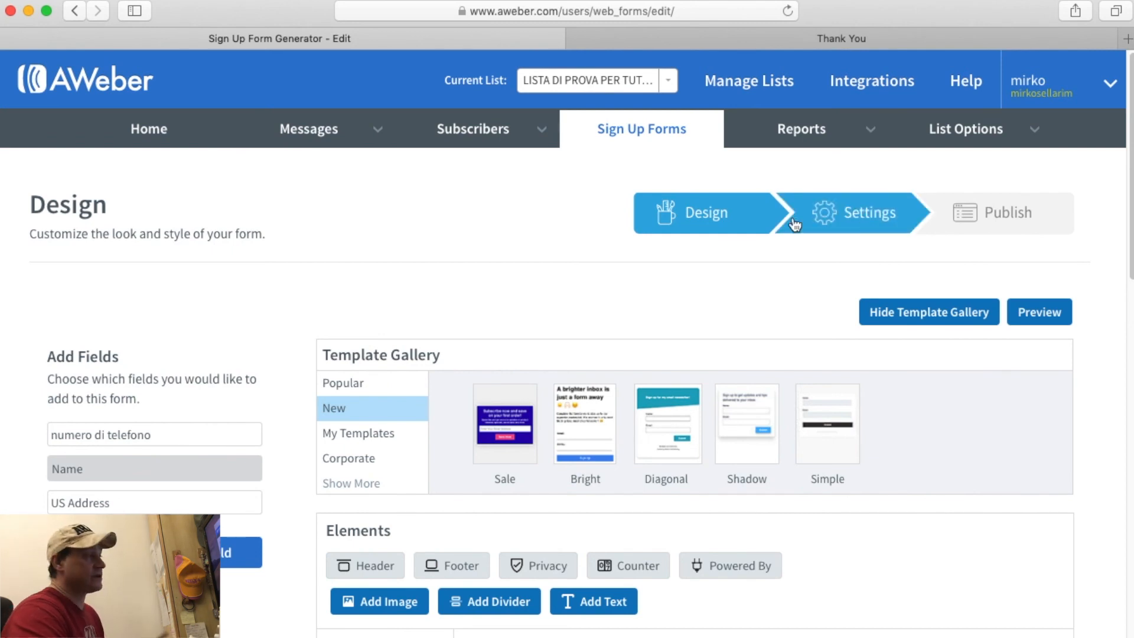
scroll(764, 375, "down", 6)
scroll(767, 380, "down", 4)
scroll(764, 380, "up", 4)
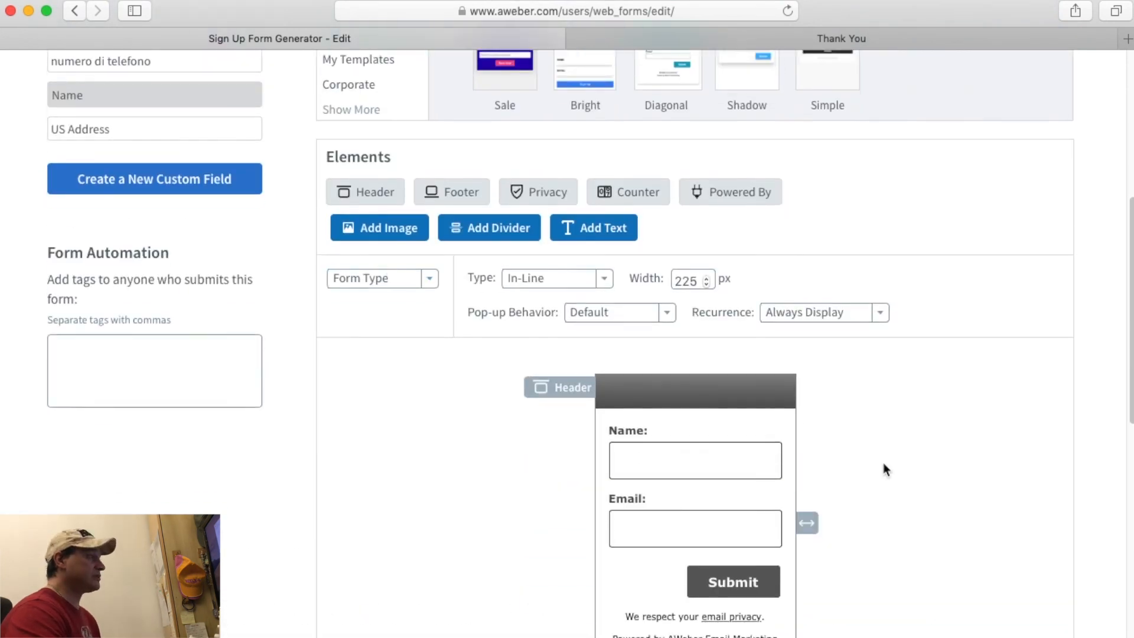
scroll(884, 470, "down", 5)
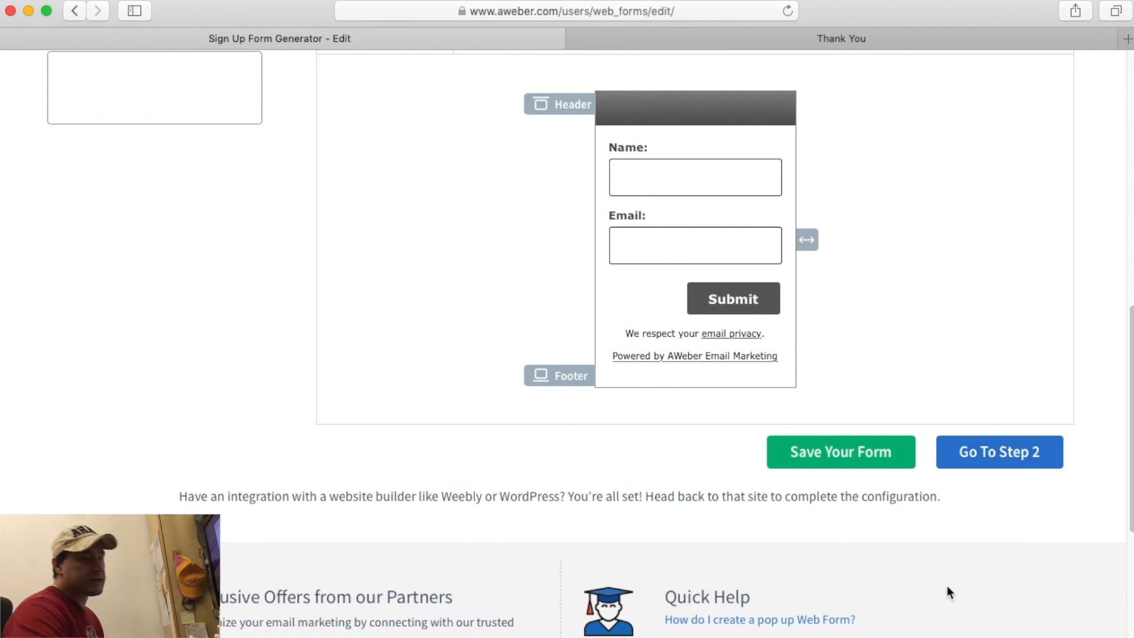
scroll(965, 585, "up", 10)
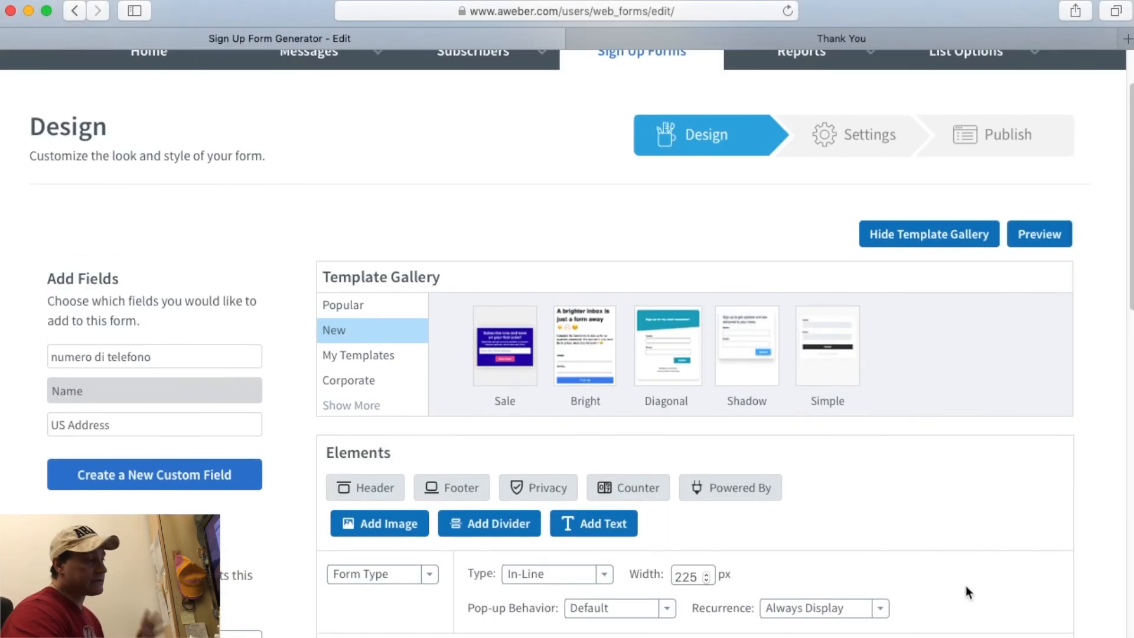
scroll(965, 585, "up", 2)
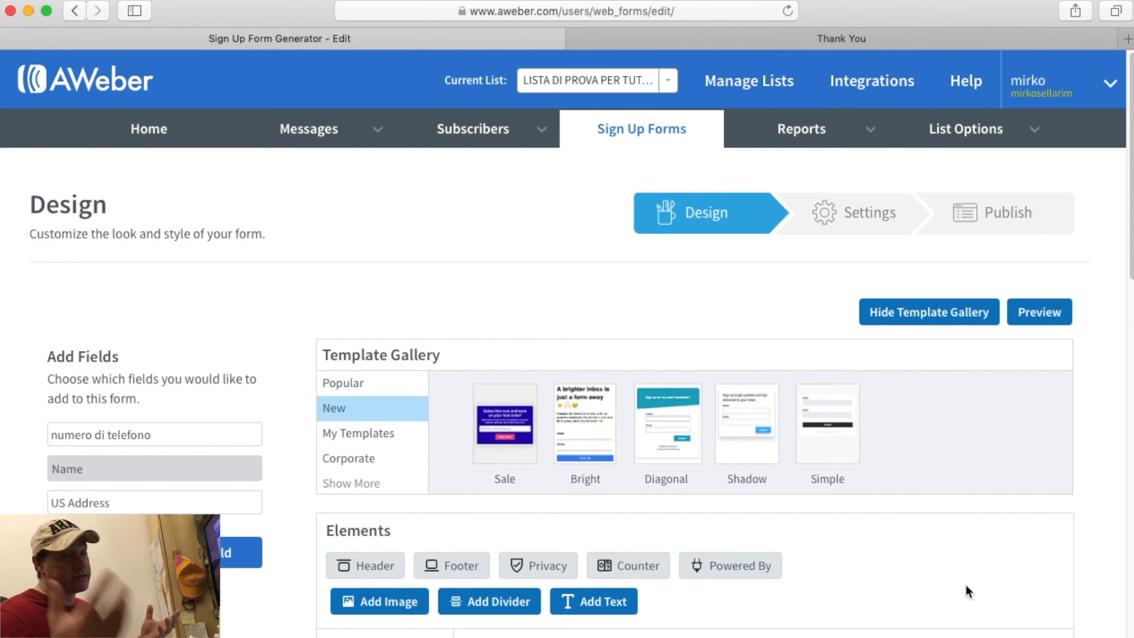
Return to Account Overview, then choose Messages > Legacy Follow Up Series.
mouse_move(1068, 94)
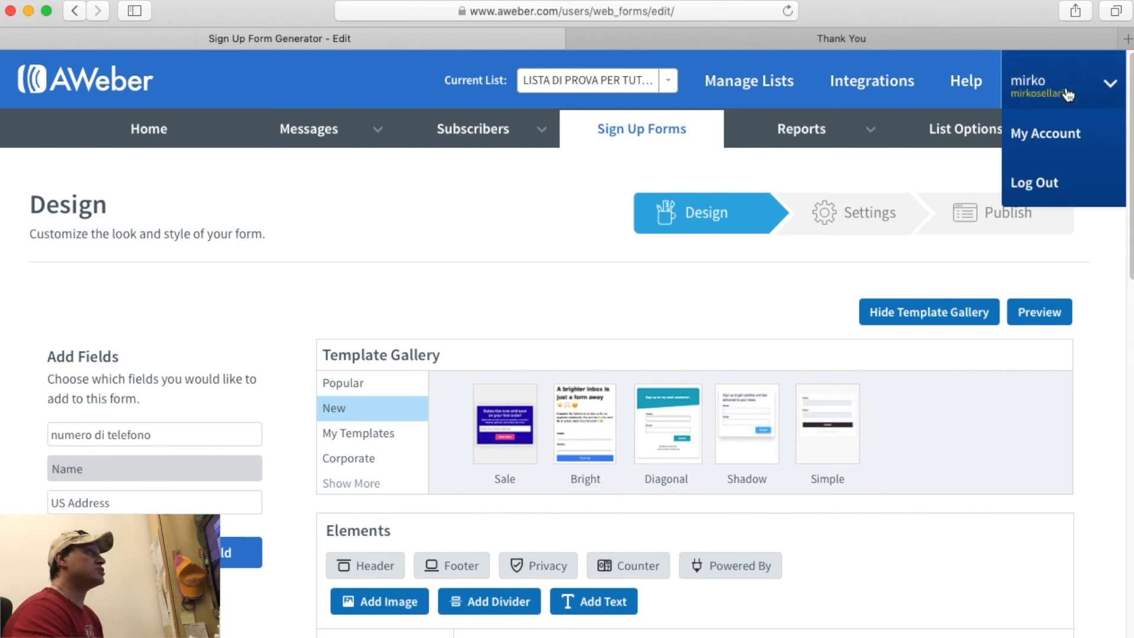
left_click(79, 86)
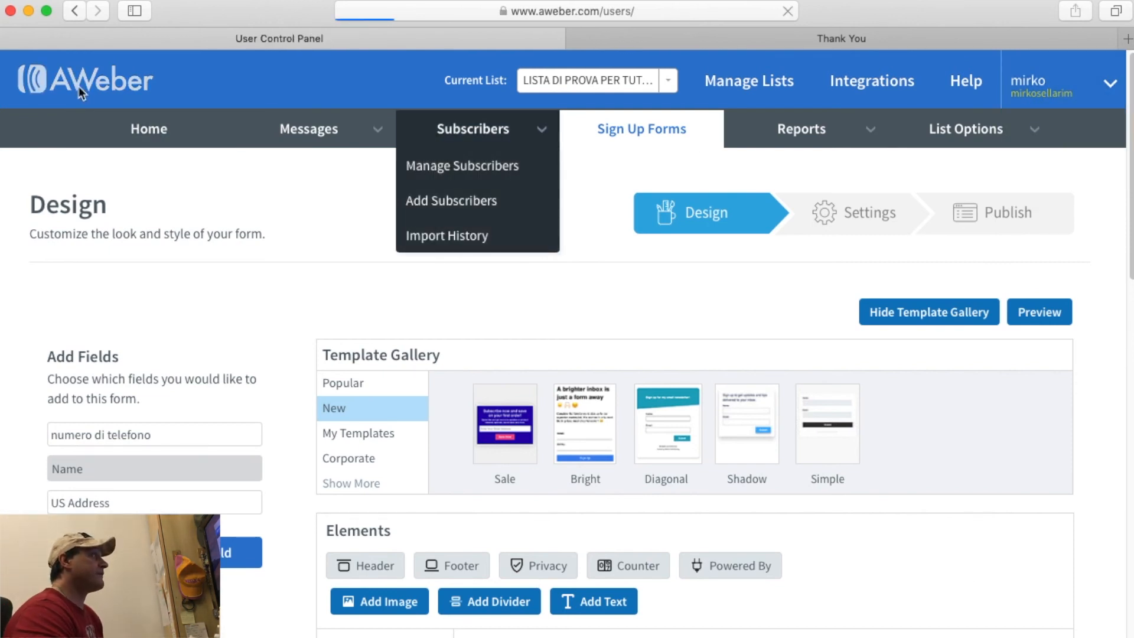
mouse_move(331, 129)
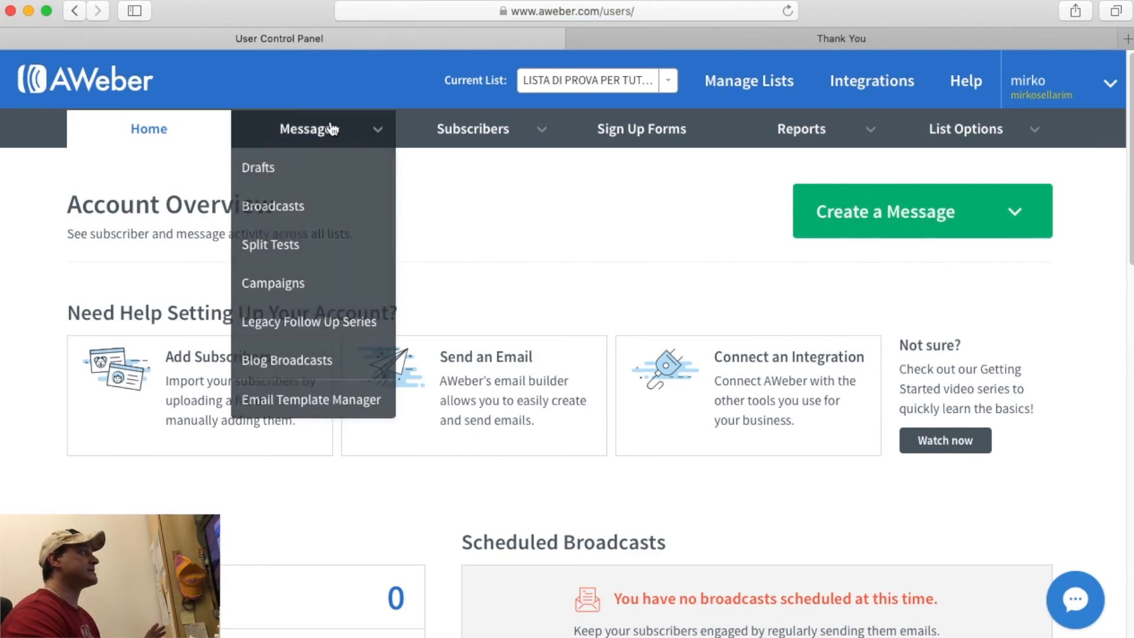
left_click(349, 338)
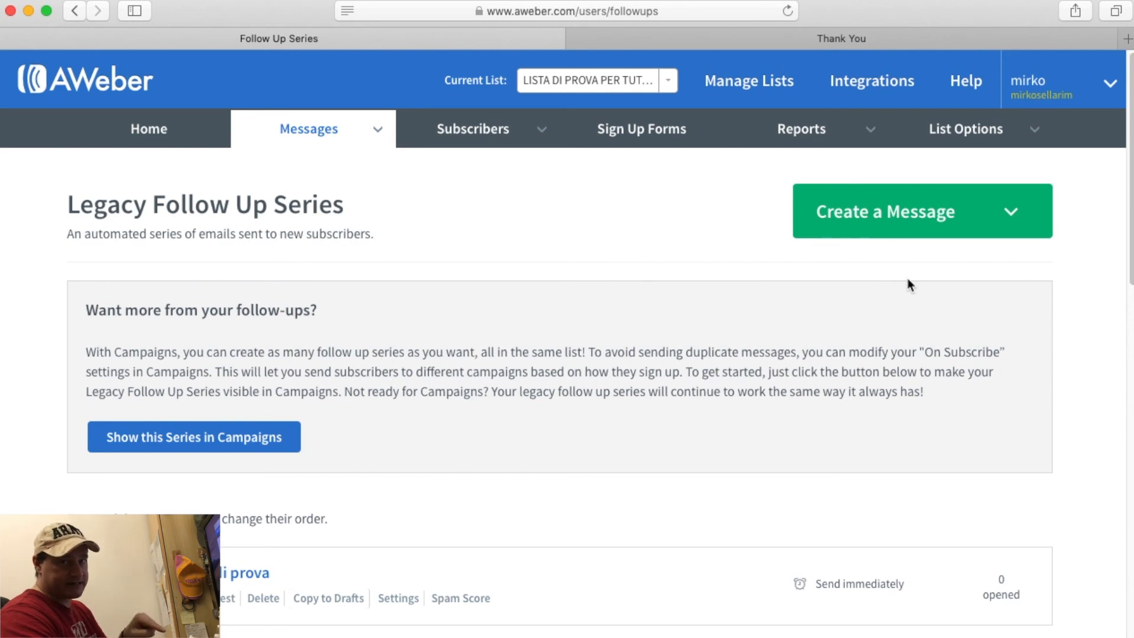
Open Drafts, check the first draft's Send Options and In a Campaign tab, then return to Drafts.
mouse_move(296, 137)
left_click(278, 170)
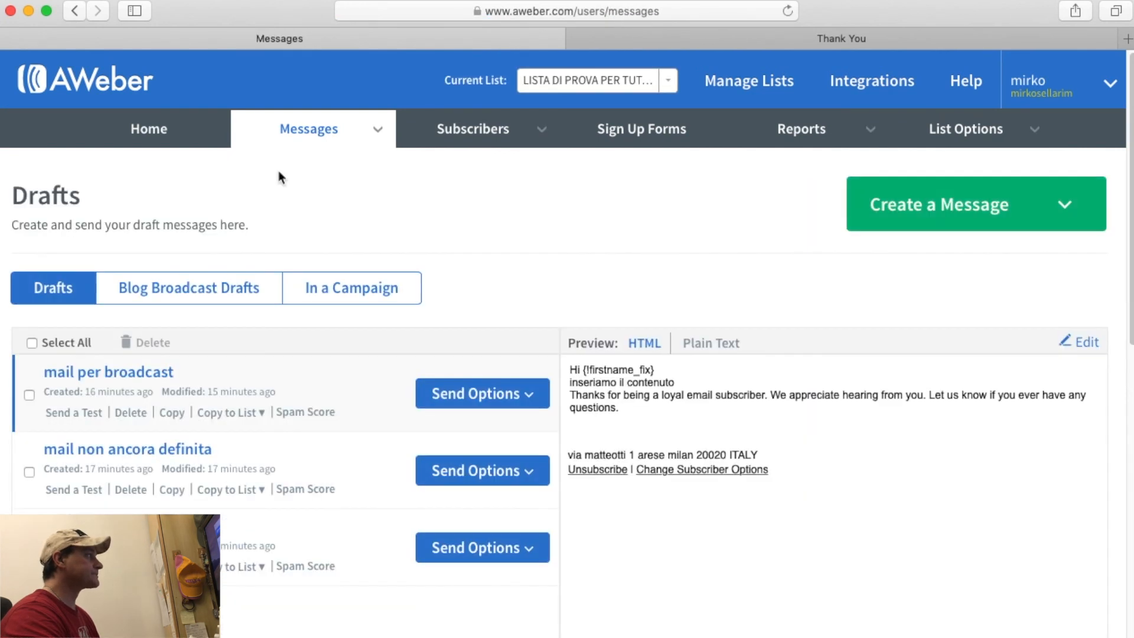
scroll(400, 223, "down", 5)
left_click(536, 204)
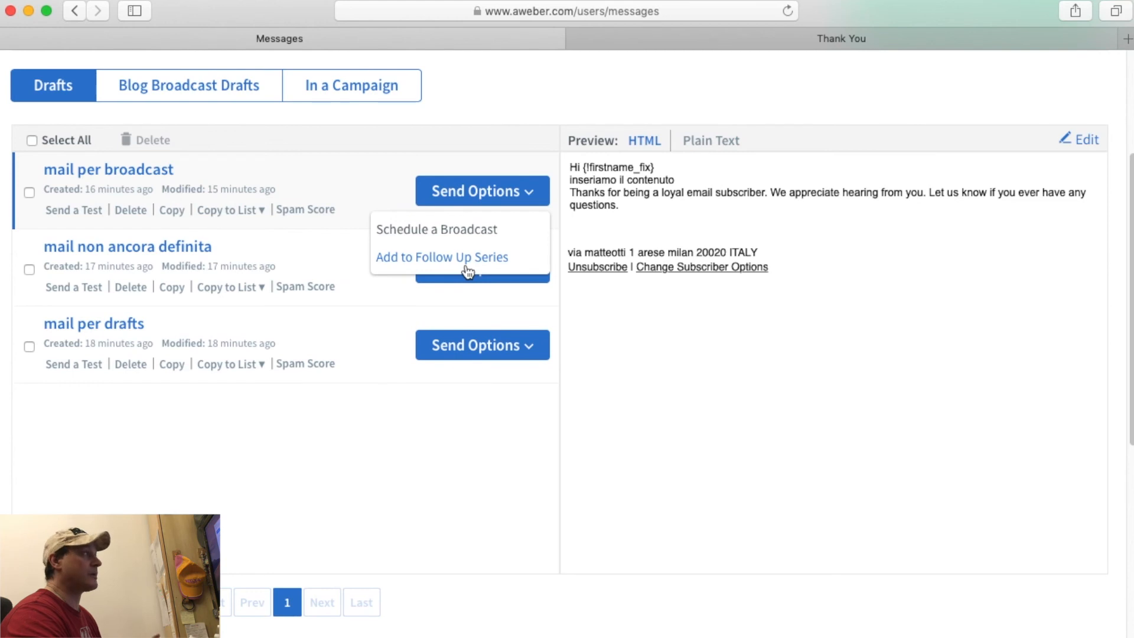
scroll(650, 439, "up", 5)
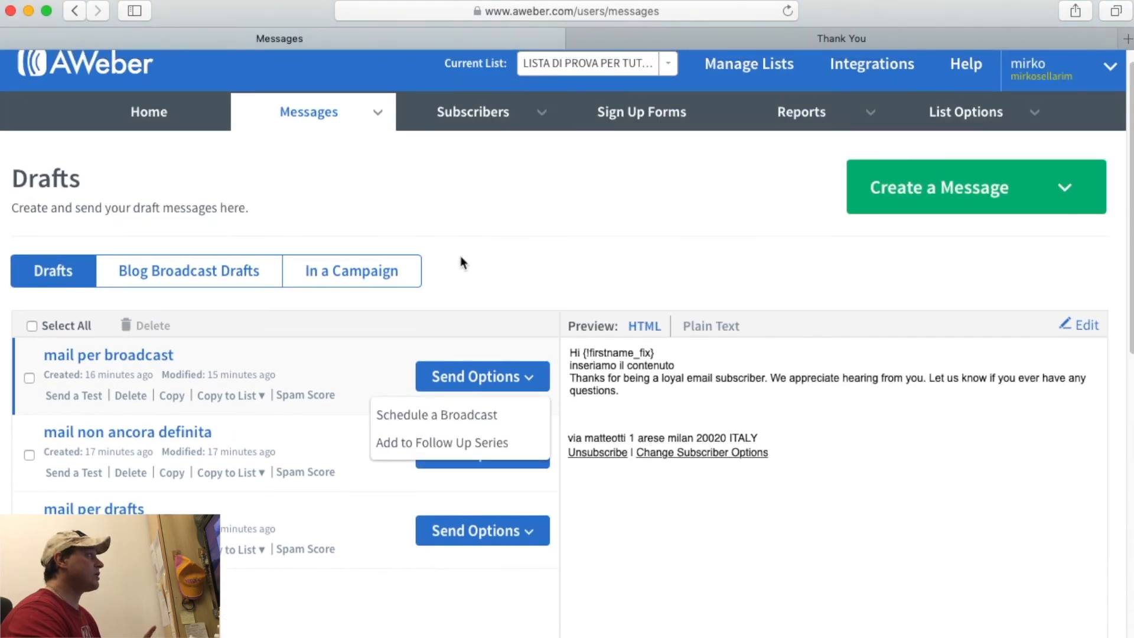
left_click(375, 267)
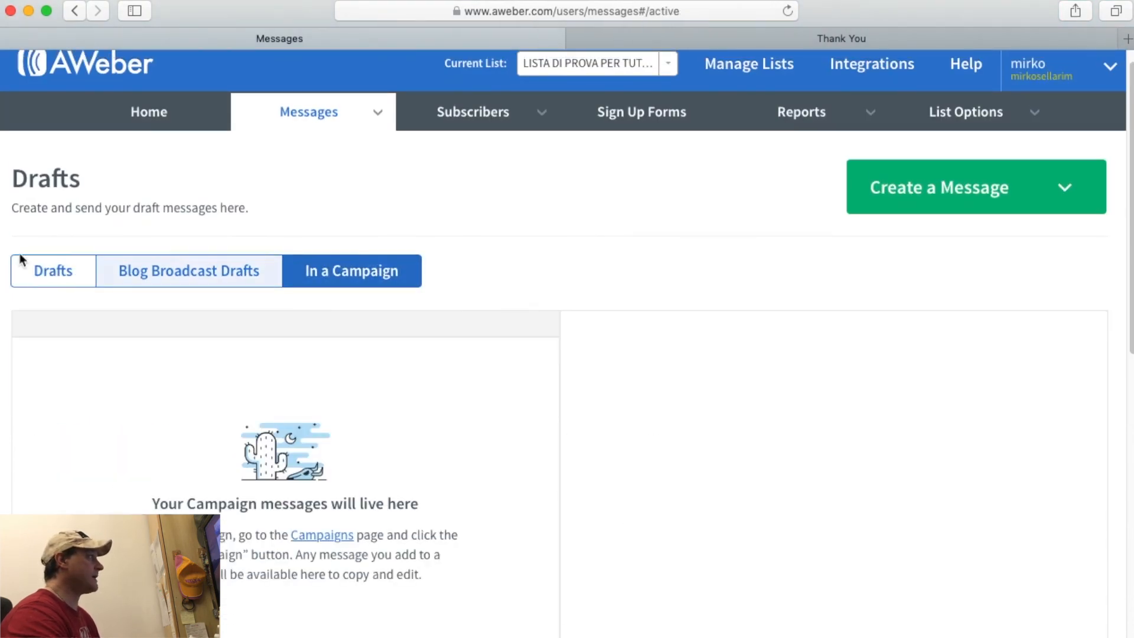
left_click(51, 270)
scroll(482, 400, "down", 6)
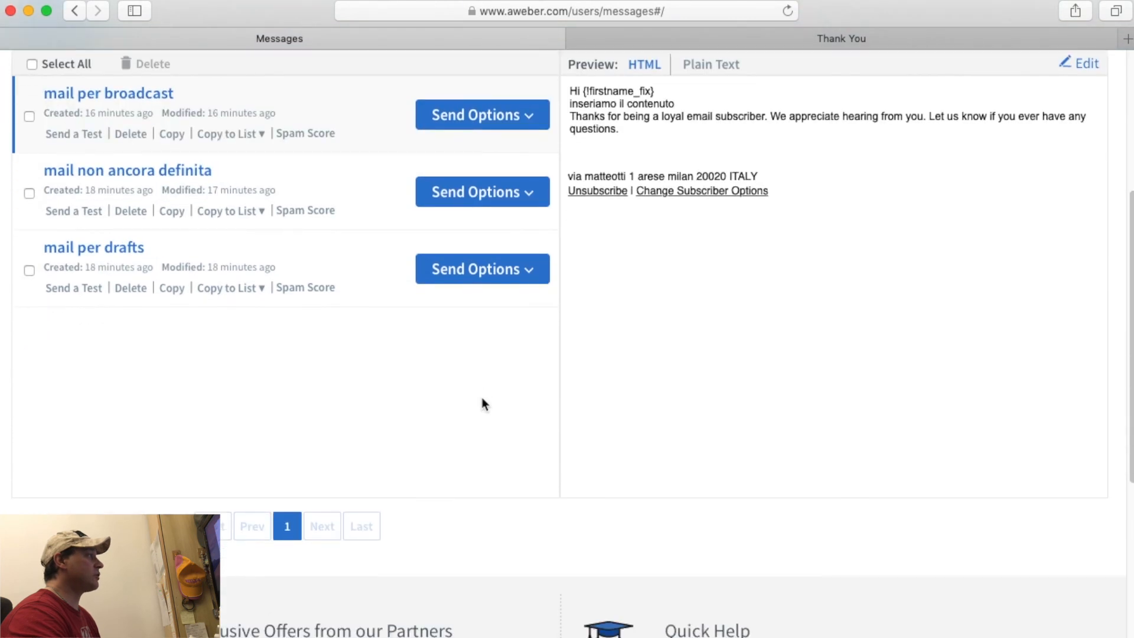
scroll(480, 401, "up", 5)
mouse_move(327, 127)
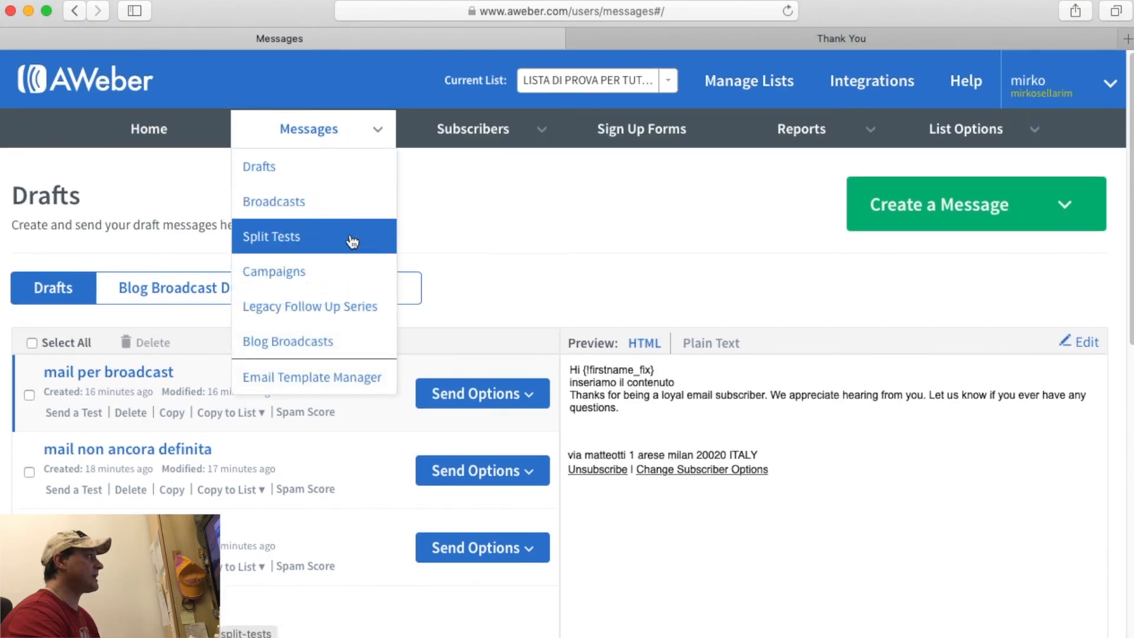
left_click(337, 319)
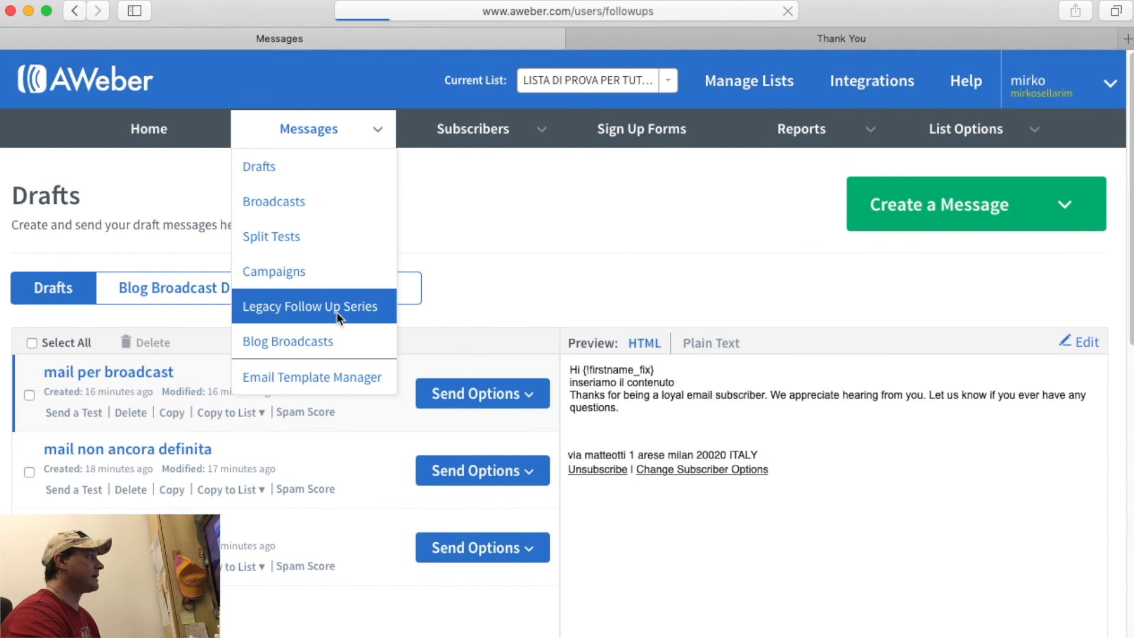
scroll(473, 372, "down", 7)
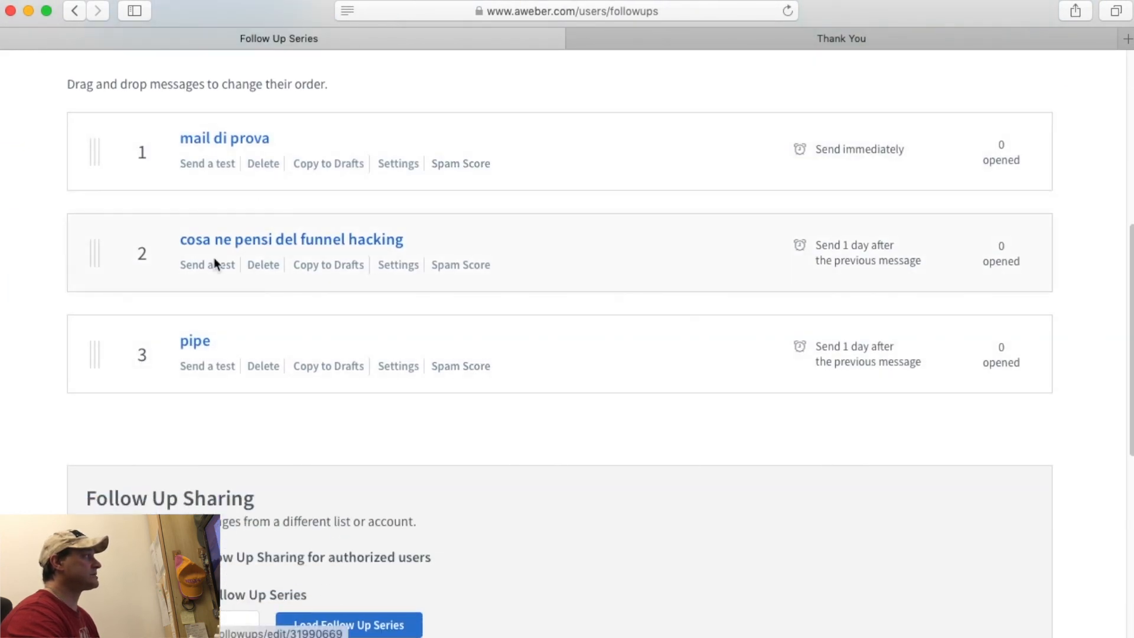
scroll(313, 372, "up", 7)
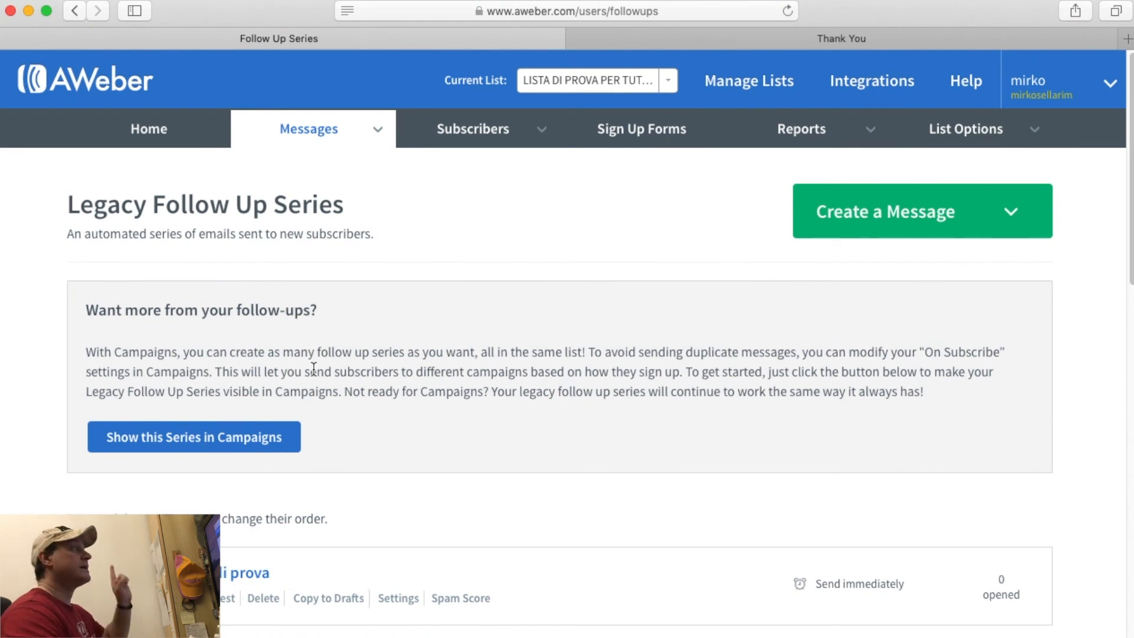
mouse_move(281, 138)
left_click(271, 176)
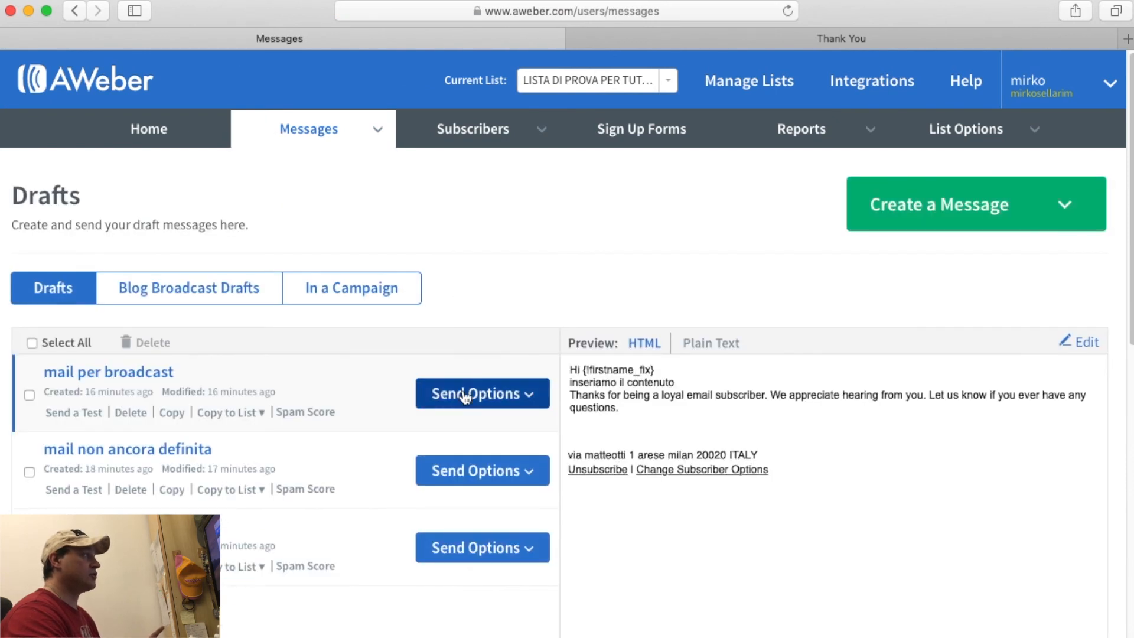
left_click(466, 394)
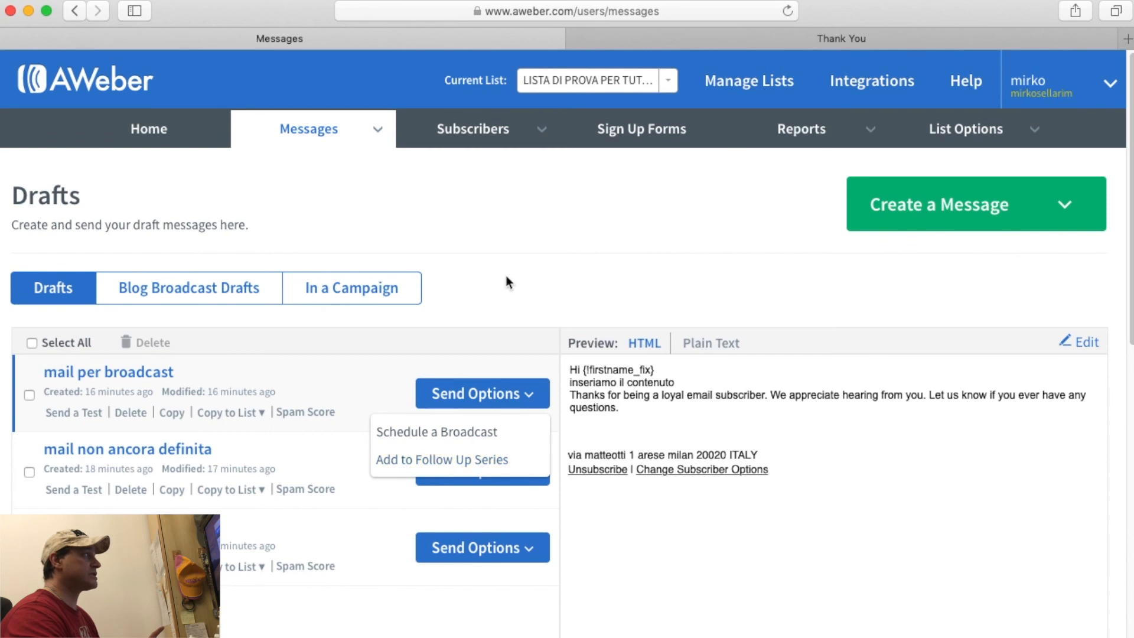
mouse_move(298, 130)
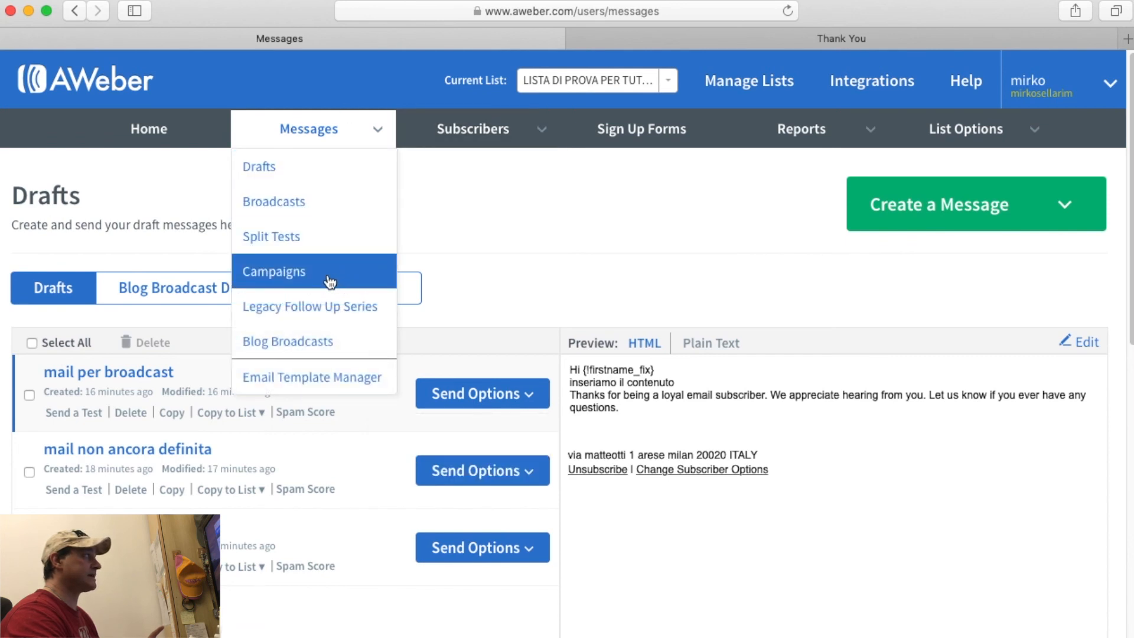
left_click(294, 310)
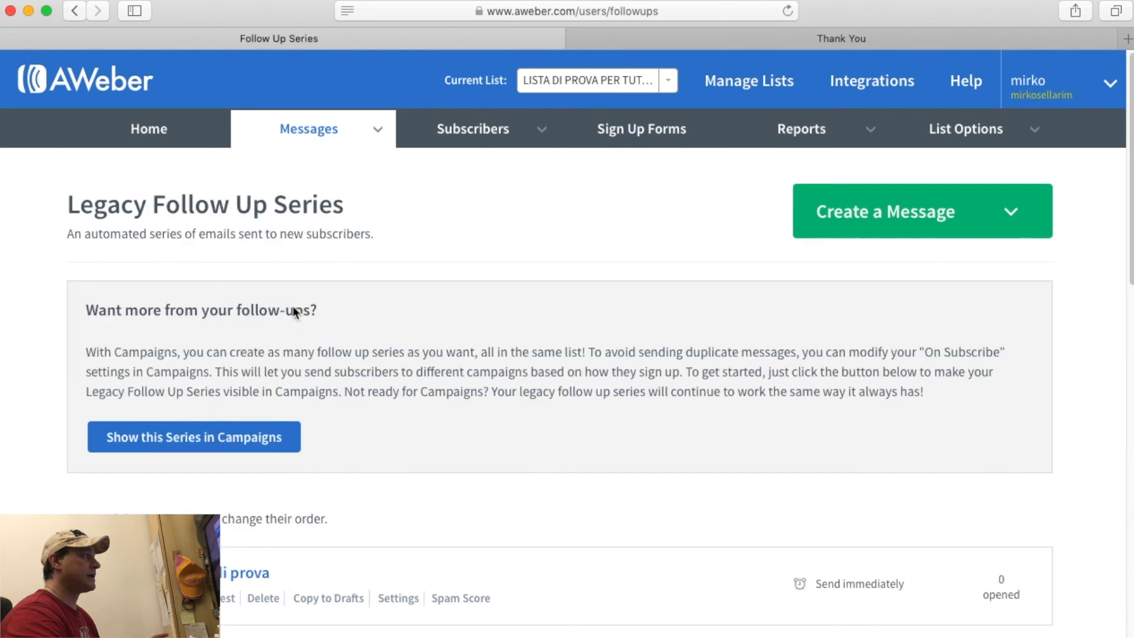
Look over the three-message follow up series, then go to Messages > Broadcasts.
scroll(296, 312, "down", 3)
scroll(296, 312, "down", 4)
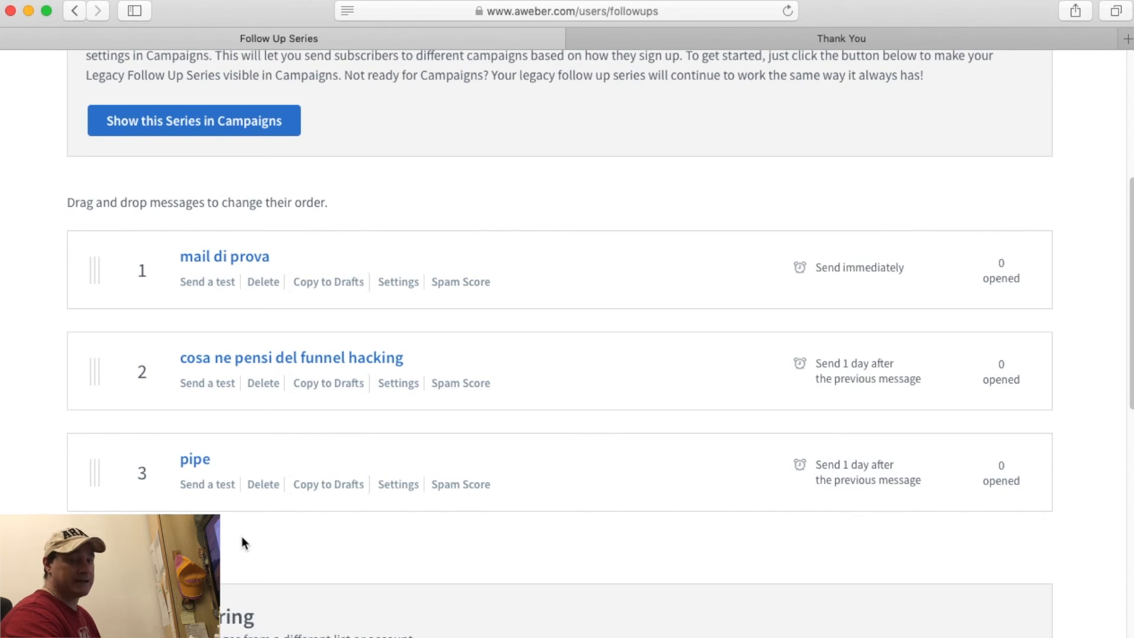
scroll(242, 536, "up", 5)
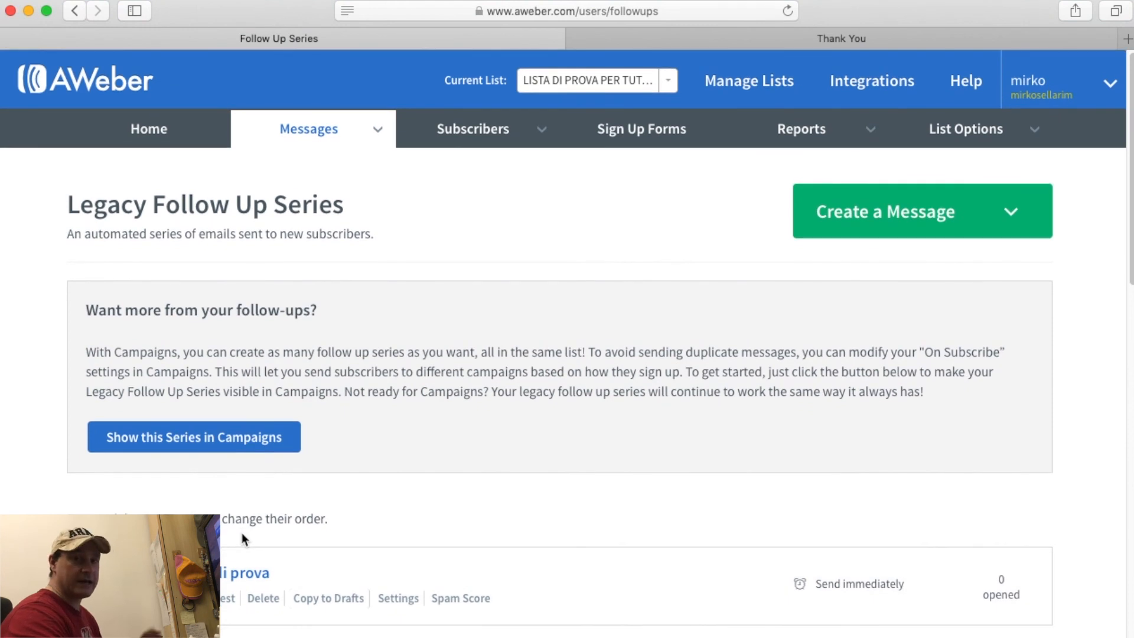
left_click(302, 134)
left_click(283, 201)
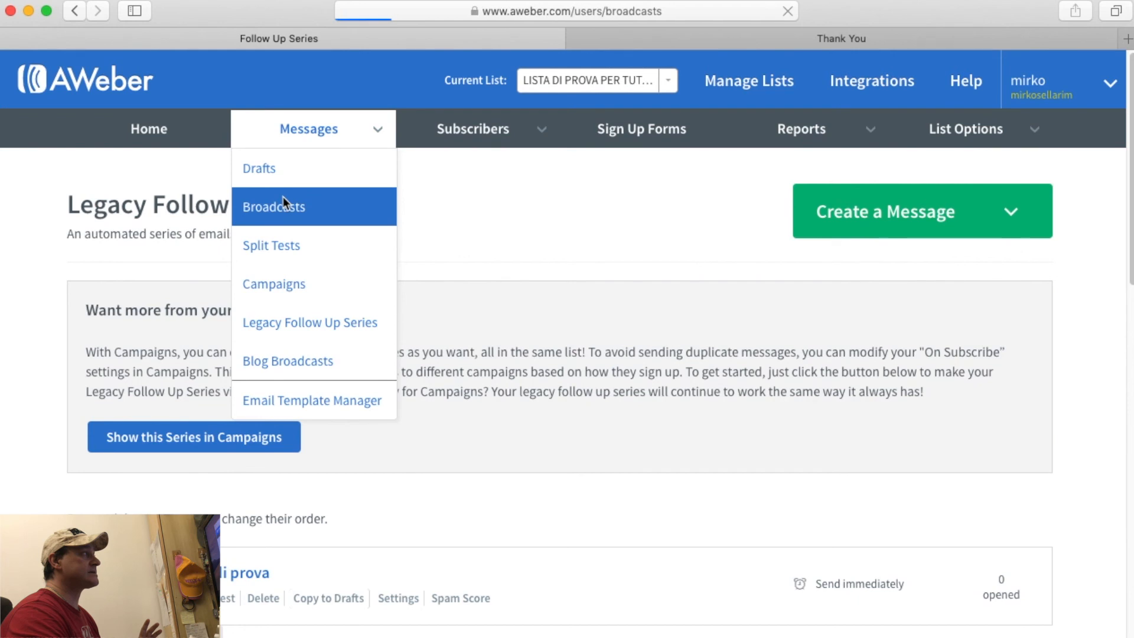